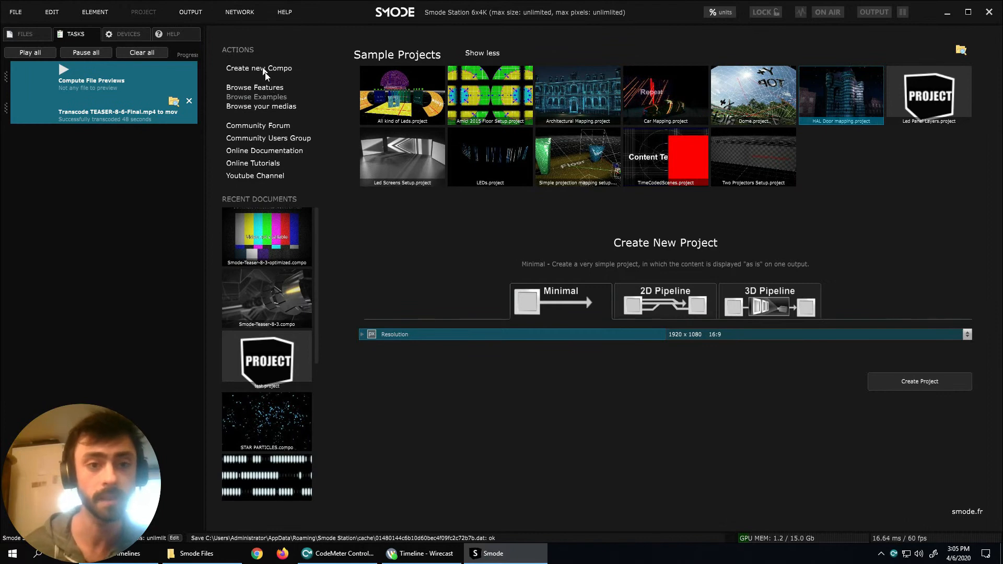
Create a new 1920 x 1080 compo with an alpha layer and a one-minute main timeline at 50 frames per second.
{"action": "left_click", "coordinate": [278, 71]}
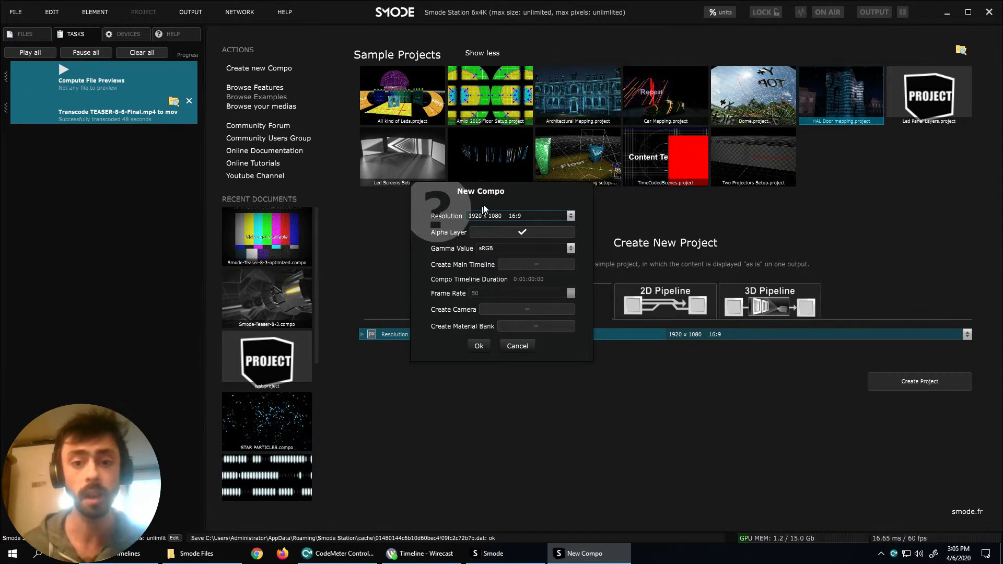
{"action": "left_click", "coordinate": [518, 264]}
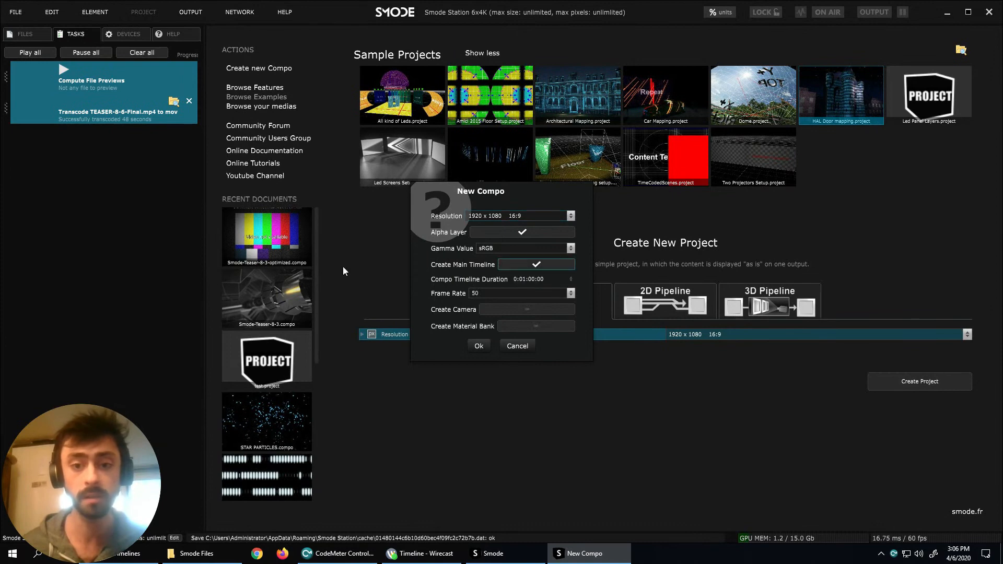
{"action": "left_click", "coordinate": [479, 345]}
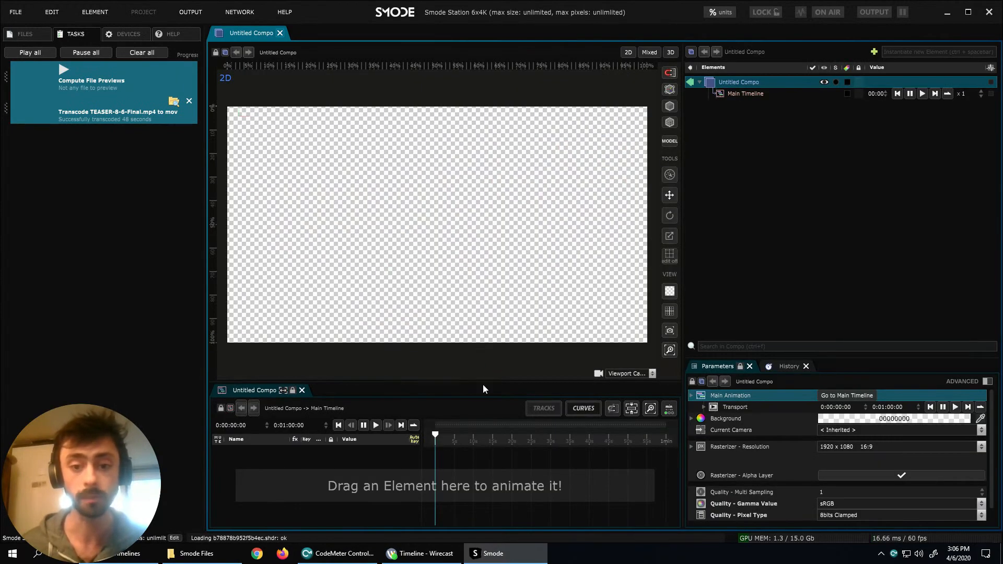
Enlarge the timeline editor's height, and try extending it across the full window width before restoring its narrower layout.
{"action": "left_click_drag", "start_coordinate": [482, 380], "coordinate": [496, 308]}
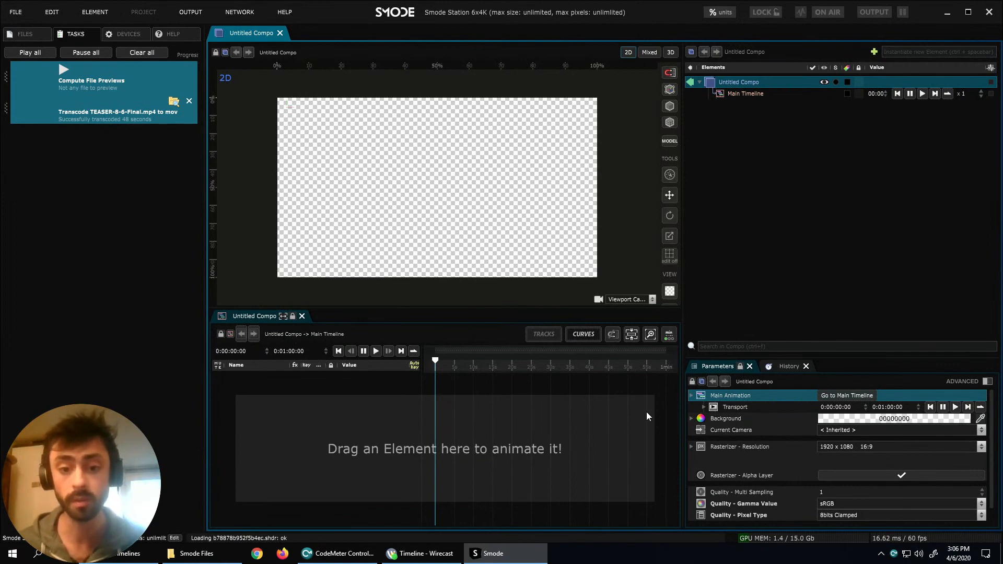
{"action": "left_click", "coordinate": [283, 316]}
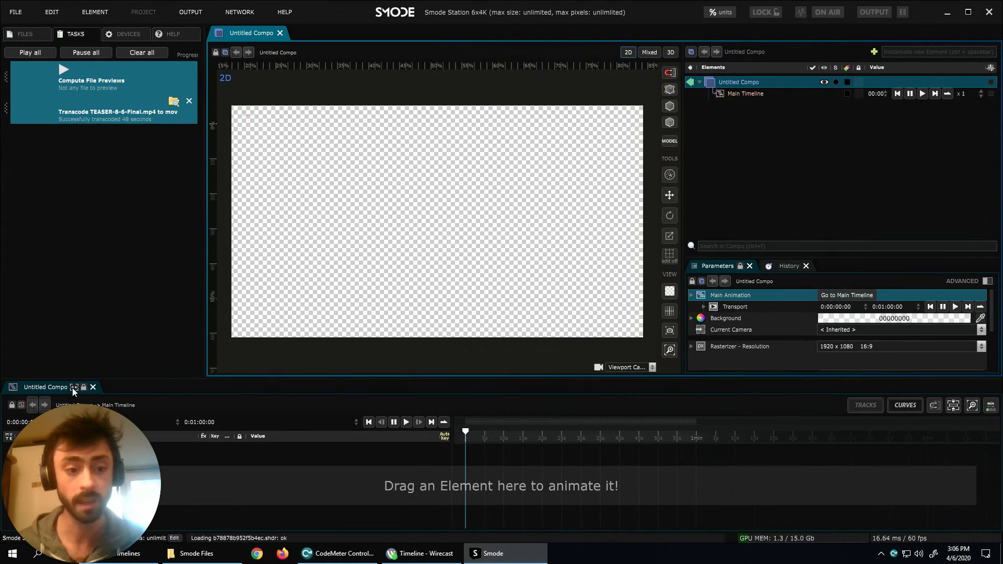
{"action": "left_click_drag", "start_coordinate": [403, 377], "coordinate": [403, 320]}
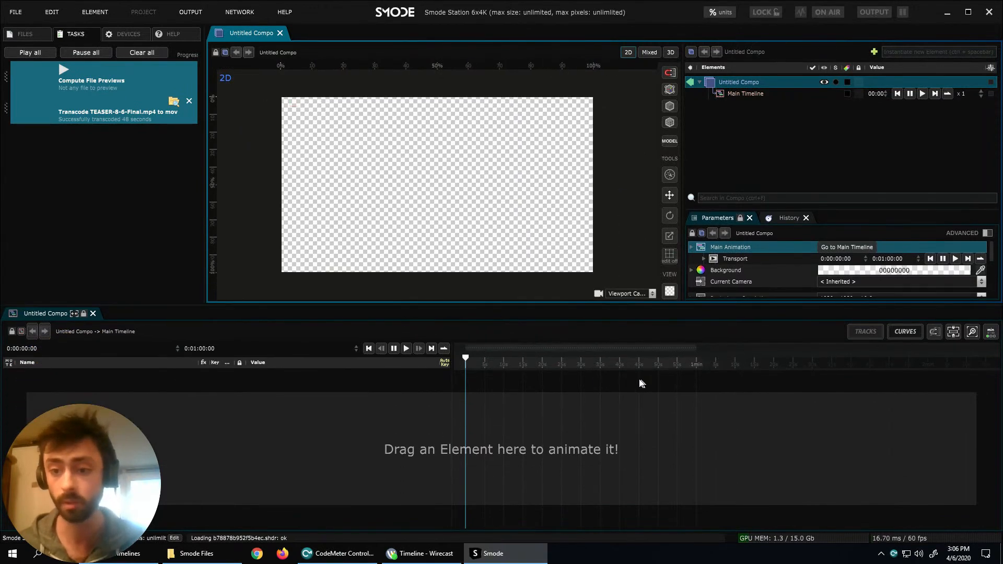
{"action": "left_click_drag", "start_coordinate": [460, 368], "coordinate": [315, 368]}
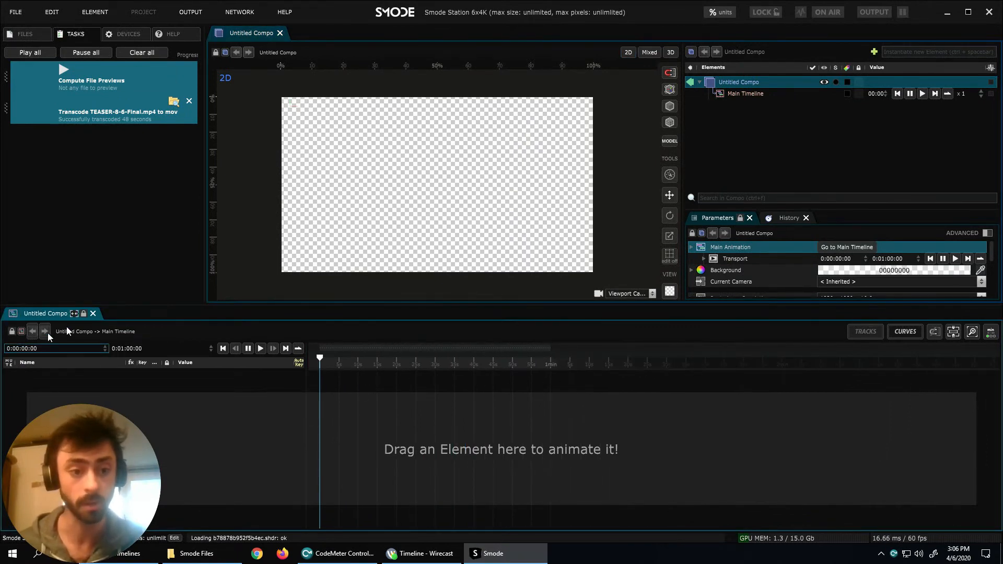
{"action": "left_click", "coordinate": [73, 314]}
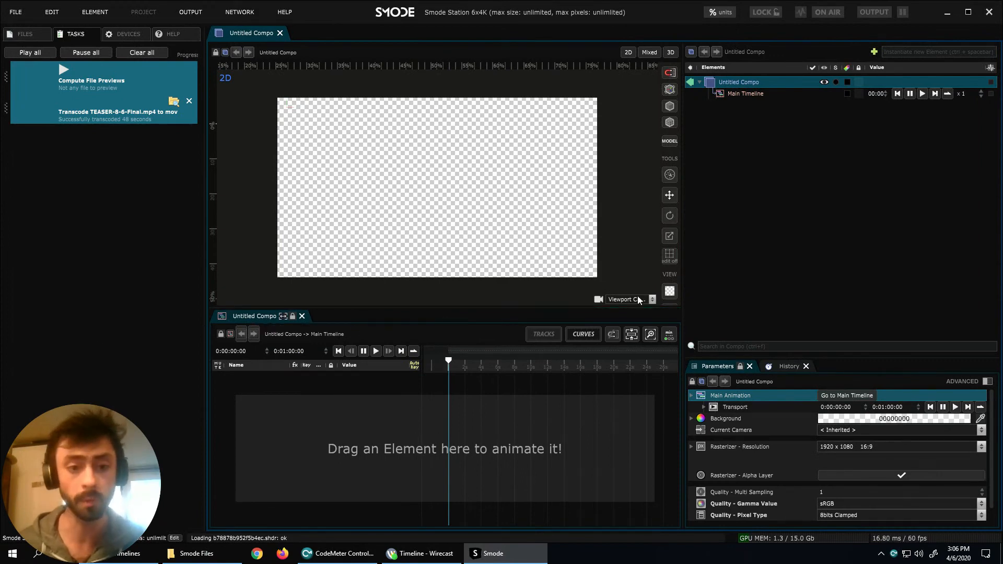
Add a Uniform 2D layer and shape it into a full-height vertical bar about 4% wide near the compo's centre.
{"action": "right_click", "coordinate": [722, 123]}
{"action": "mouse_move", "coordinate": [677, 148]}
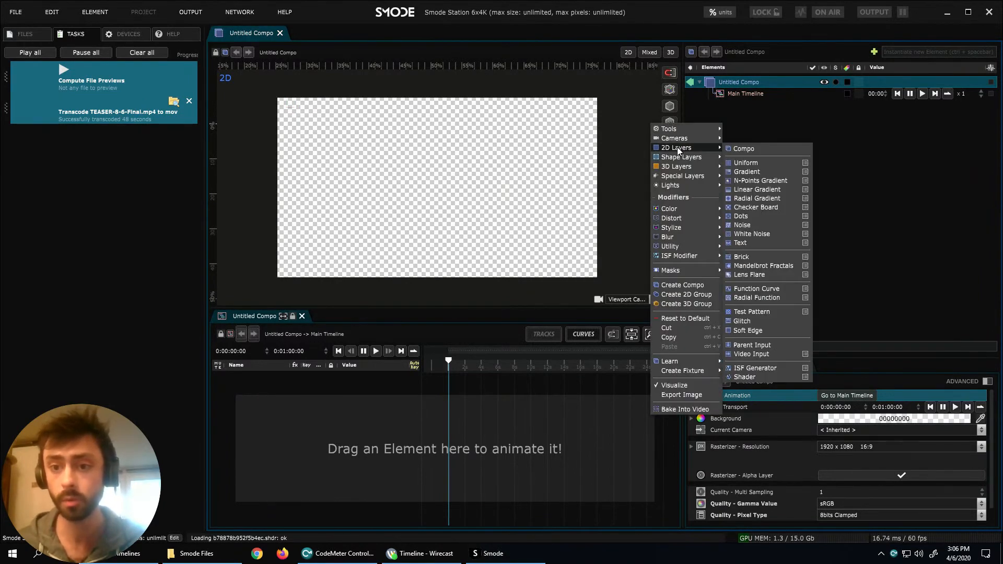
{"action": "left_click", "coordinate": [741, 163]}
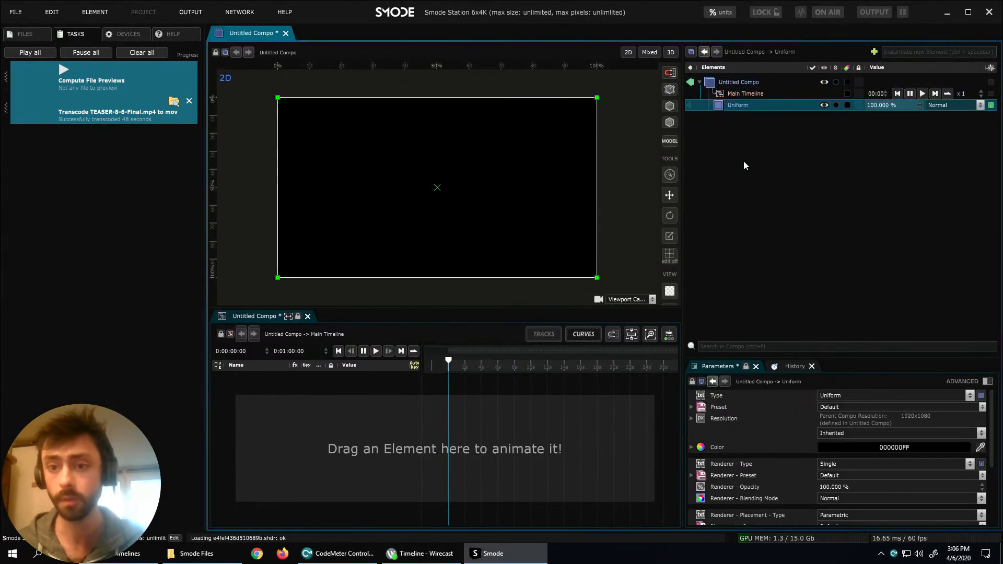
{"action": "left_click_drag", "start_coordinate": [599, 154], "coordinate": [443, 179]}
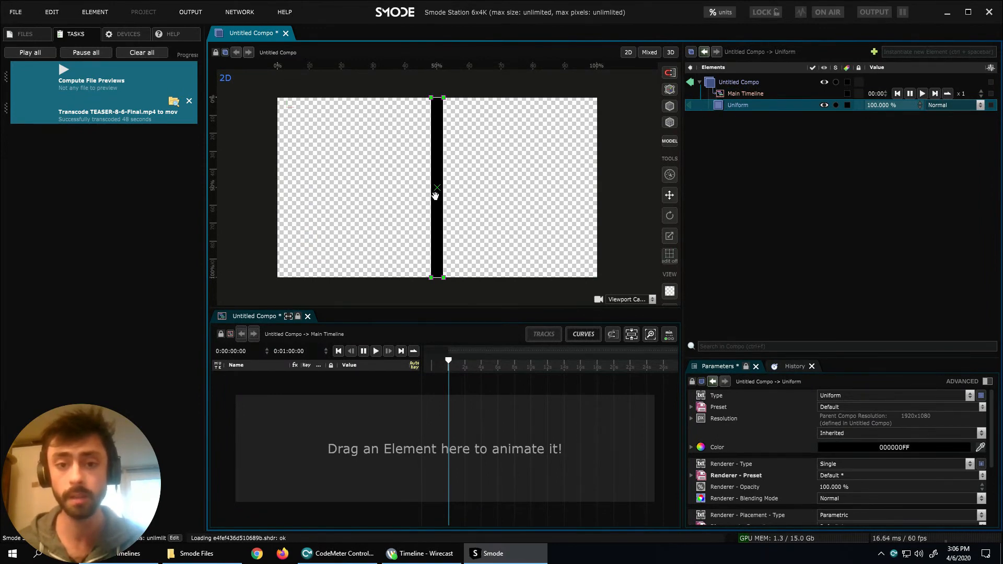
{"action": "left_click_drag", "start_coordinate": [435, 246], "coordinate": [438, 269]}
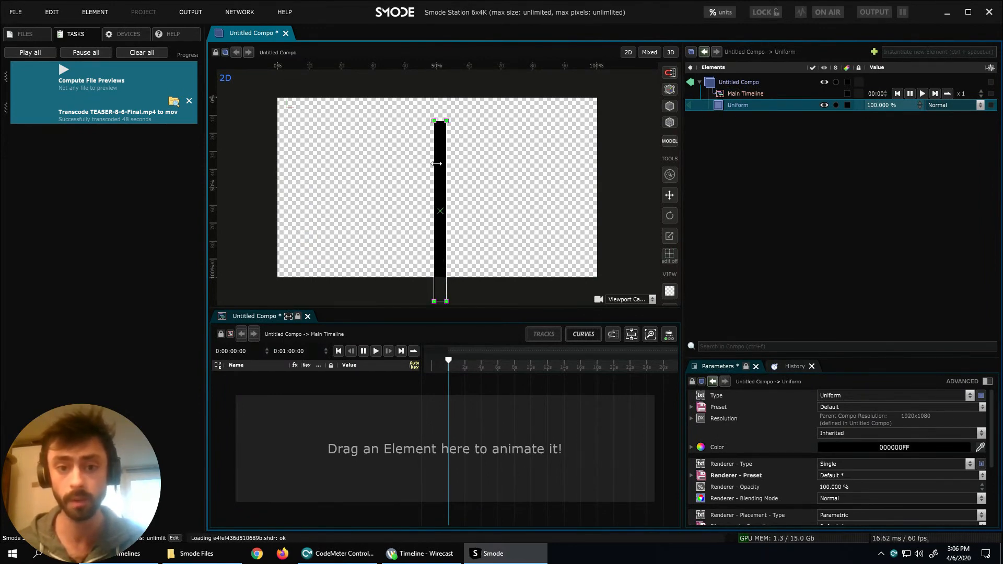
{"action": "left_click_drag", "start_coordinate": [439, 179], "coordinate": [432, 155]}
Add the Uniform layer's Placement Position parameter to the main timeline as an animation track.
{"action": "left_click", "coordinate": [744, 93]}
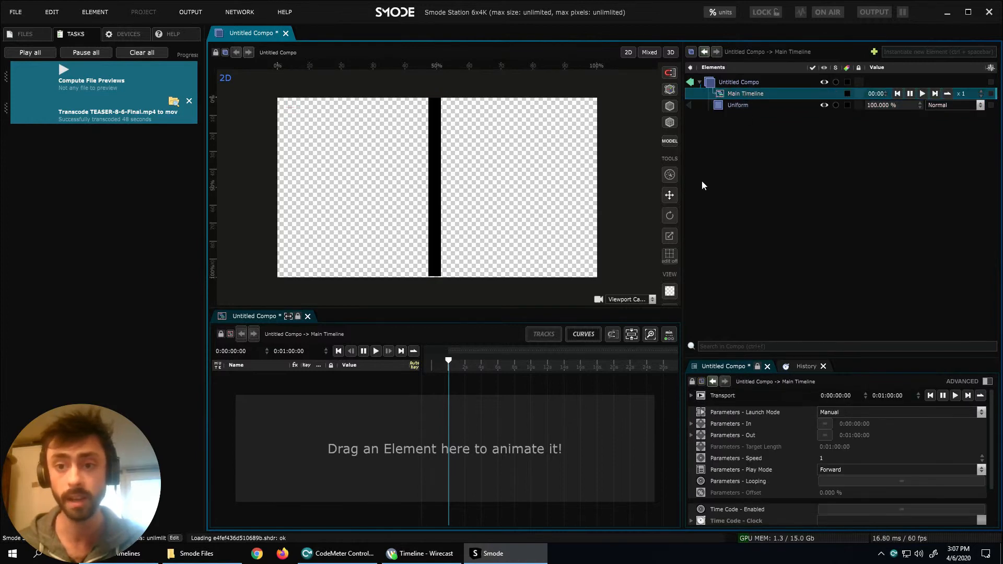
{"action": "left_click", "coordinate": [735, 104]}
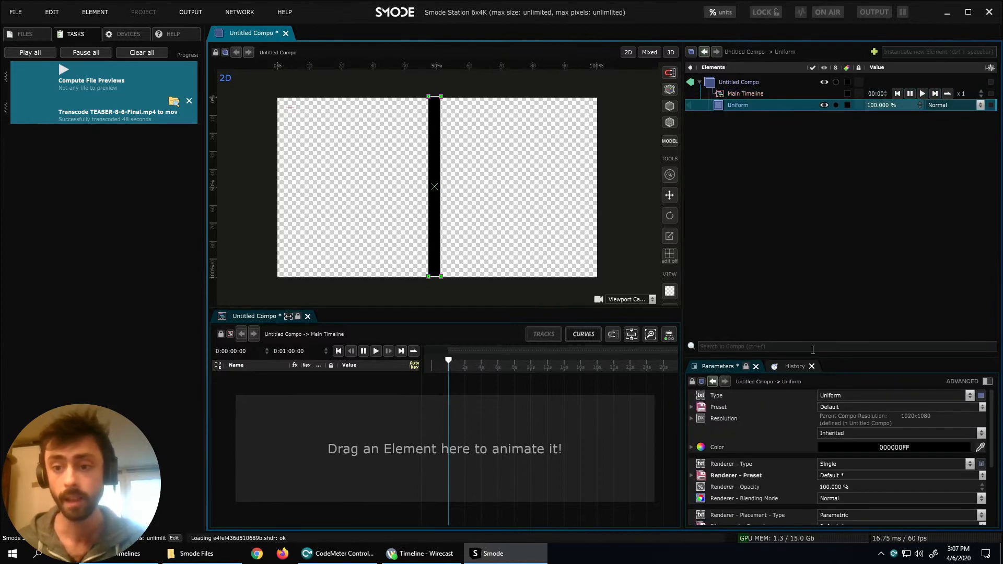
{"action": "left_click_drag", "start_coordinate": [816, 357], "coordinate": [814, 217]}
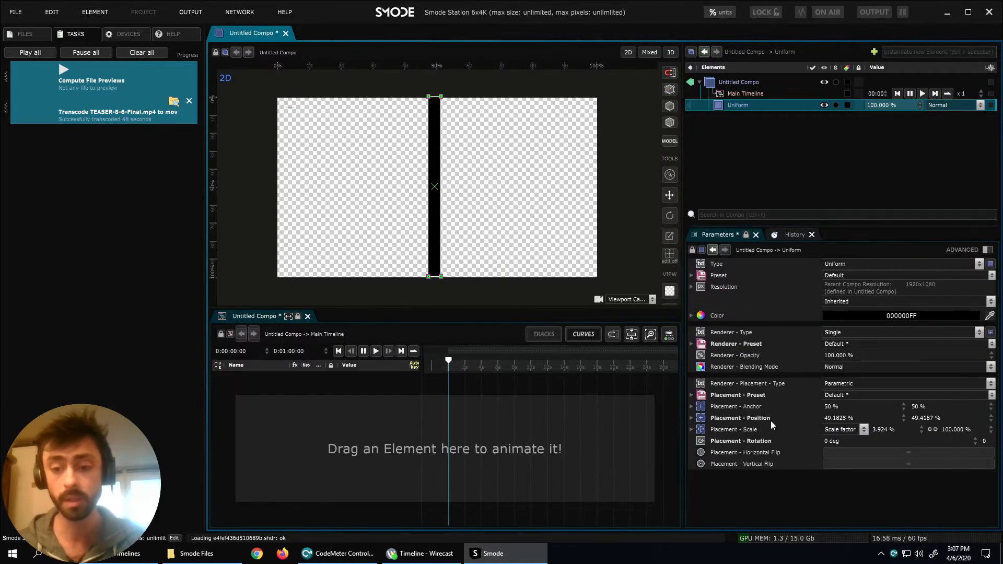
{"action": "left_click_drag", "start_coordinate": [760, 419], "coordinate": [521, 398]}
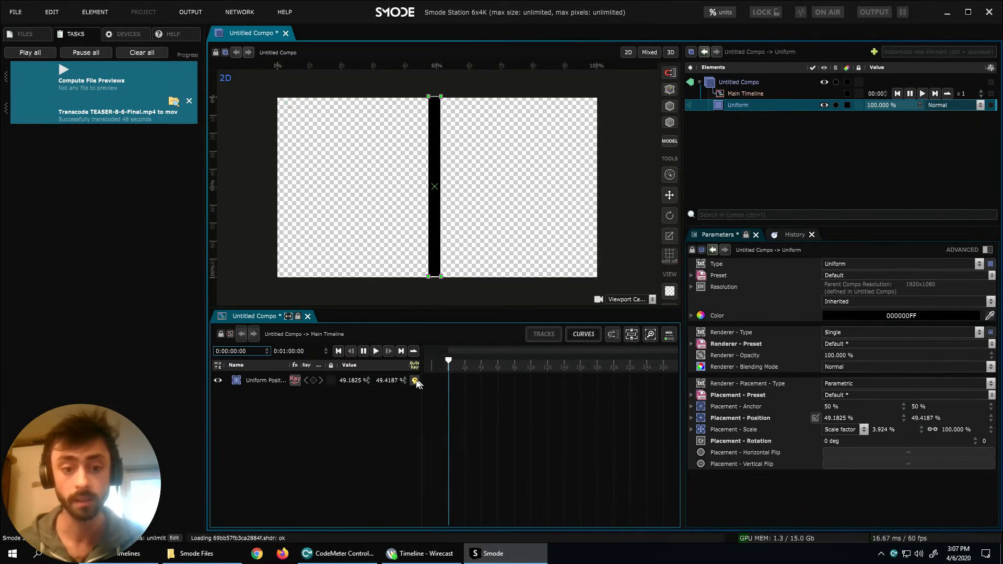
Keyframe the bar's horizontal position at about 2.18% at 0 seconds and about 98.18% at 4 seconds.
{"action": "left_click", "coordinate": [314, 383]}
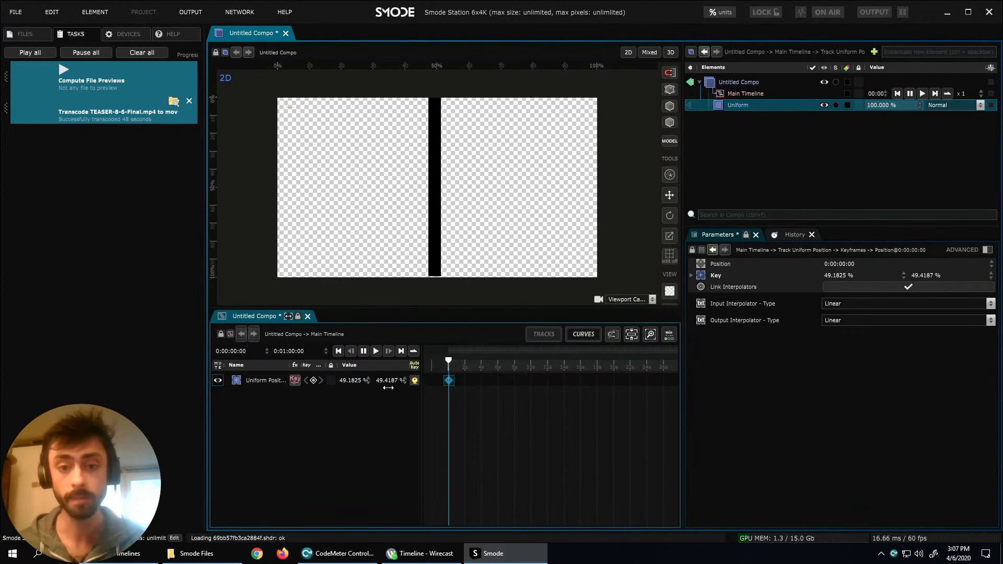
{"action": "left_click_drag", "start_coordinate": [349, 380], "coordinate": [246, 381]}
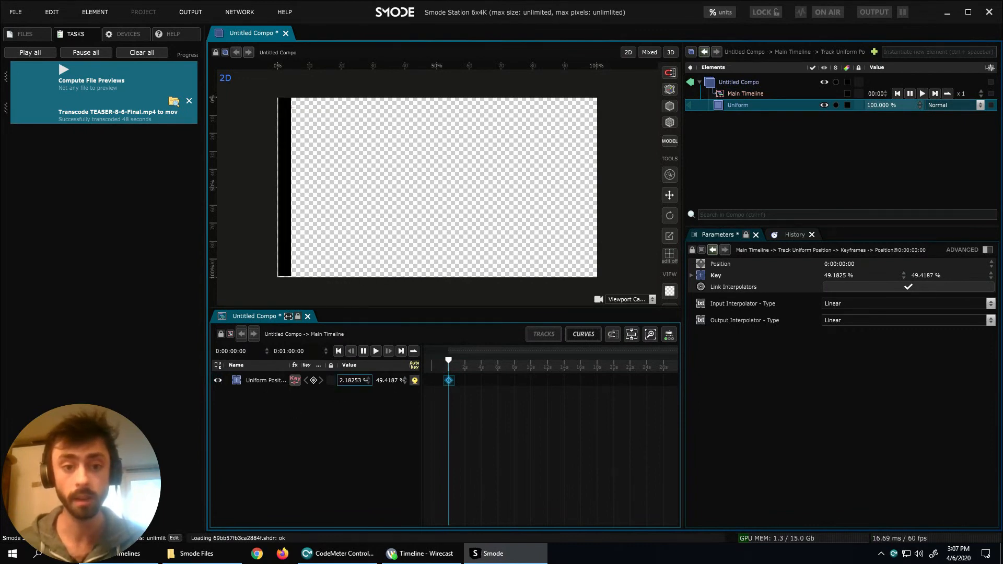
{"action": "left_click_drag", "start_coordinate": [449, 360], "coordinate": [481, 369]}
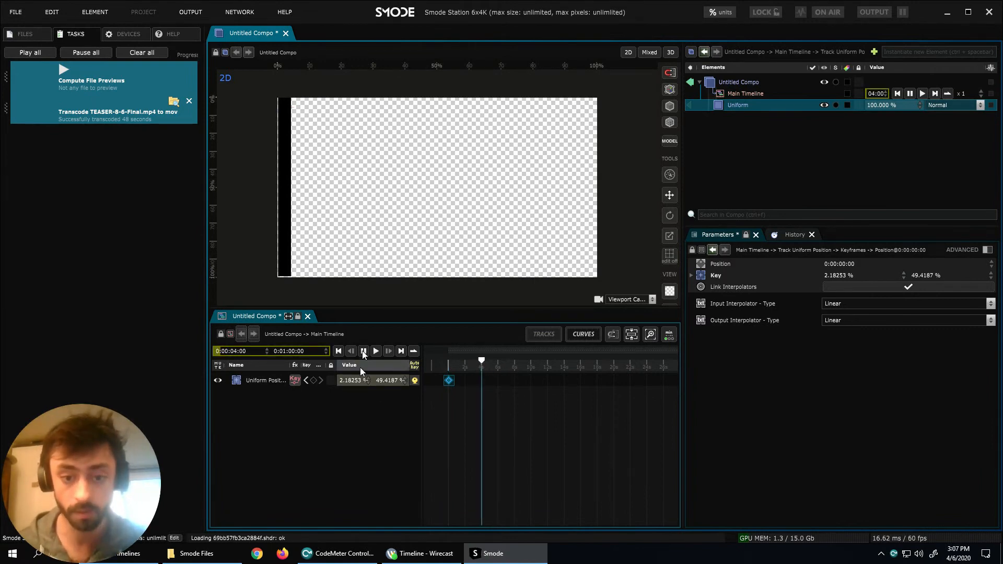
{"action": "left_click_drag", "start_coordinate": [371, 383], "coordinate": [446, 362]}
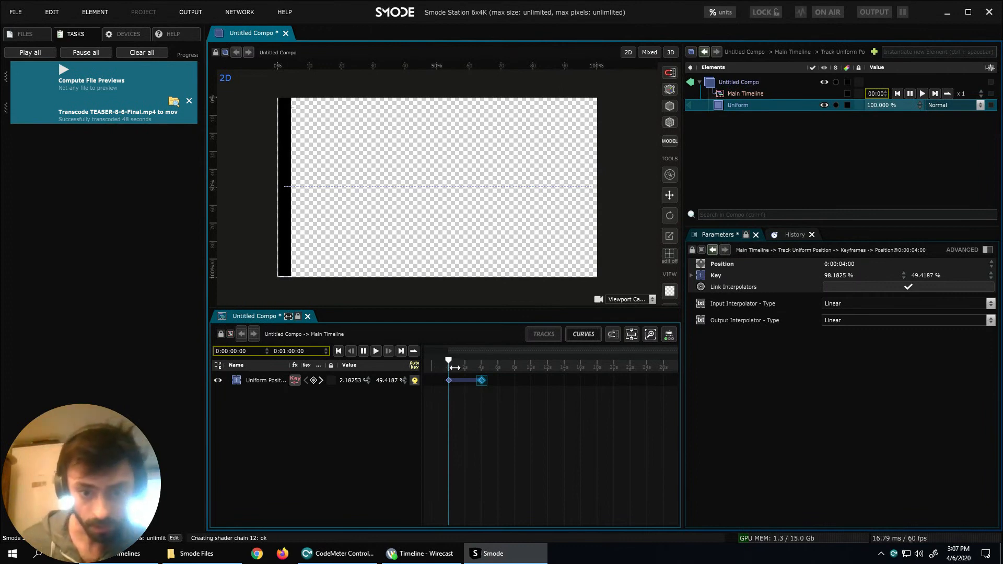
Play the bar's position animation from the start until it passes the second keyframe.
{"action": "left_click_drag", "start_coordinate": [448, 361], "coordinate": [448, 361]}
{"action": "key", "text": "space"}
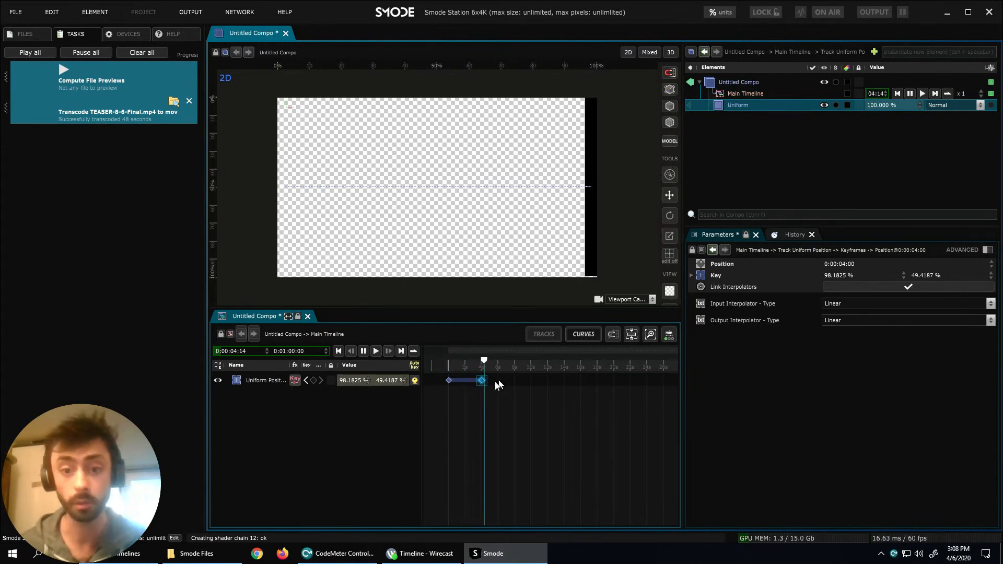
{"action": "key", "text": "space"}
Add a position keyframe at 0:00:01:49 between the existing two and set its vertical value to 90%.
{"action": "mouse_move", "coordinate": [485, 364]}
{"action": "left_mouse_down"}
{"action": "mouse_move", "coordinate": [457, 362]}
{"action": "mouse_move", "coordinate": [473, 370]}
{"action": "left_mouse_up"}
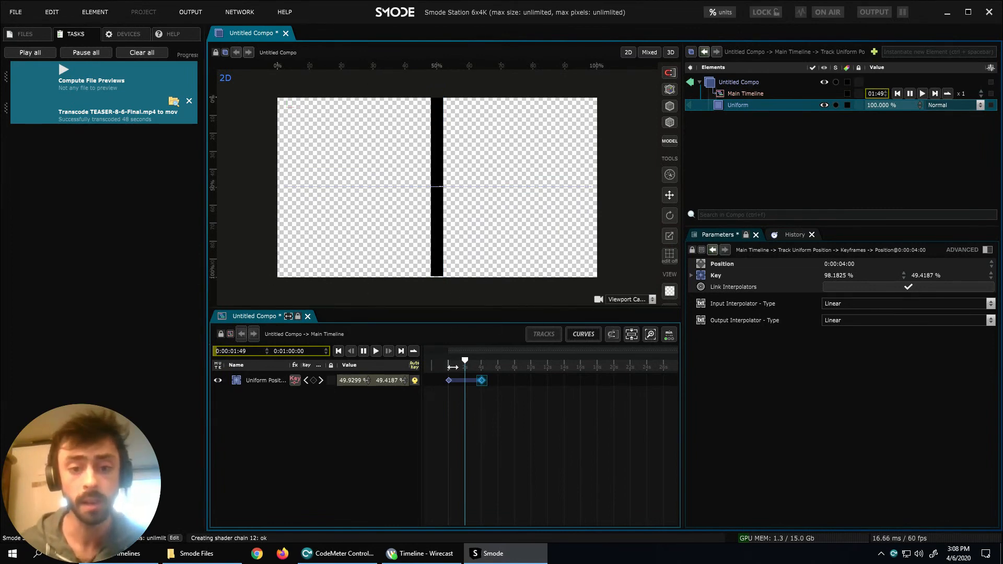
{"action": "left_click", "coordinate": [292, 382]}
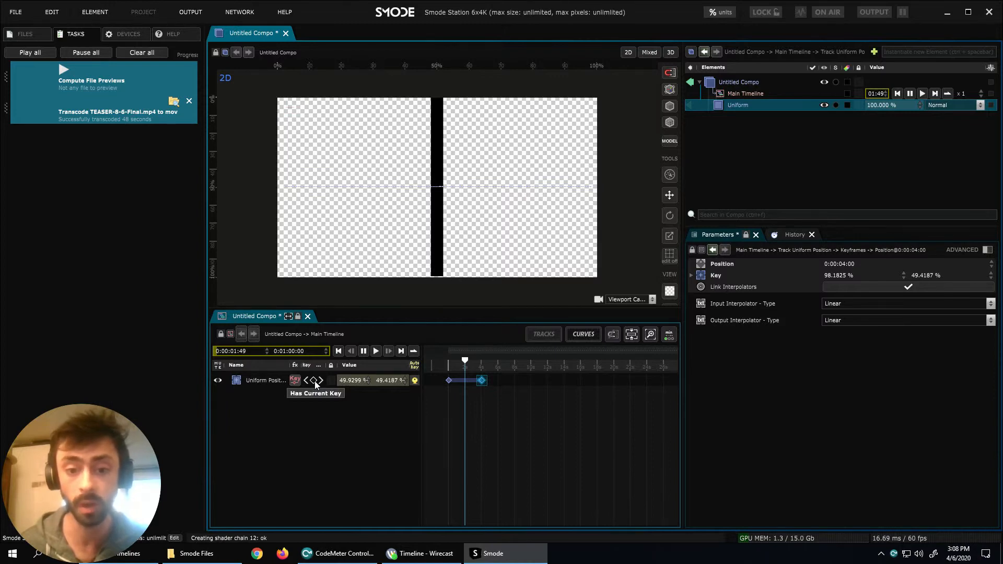
{"action": "left_click", "coordinate": [315, 382]}
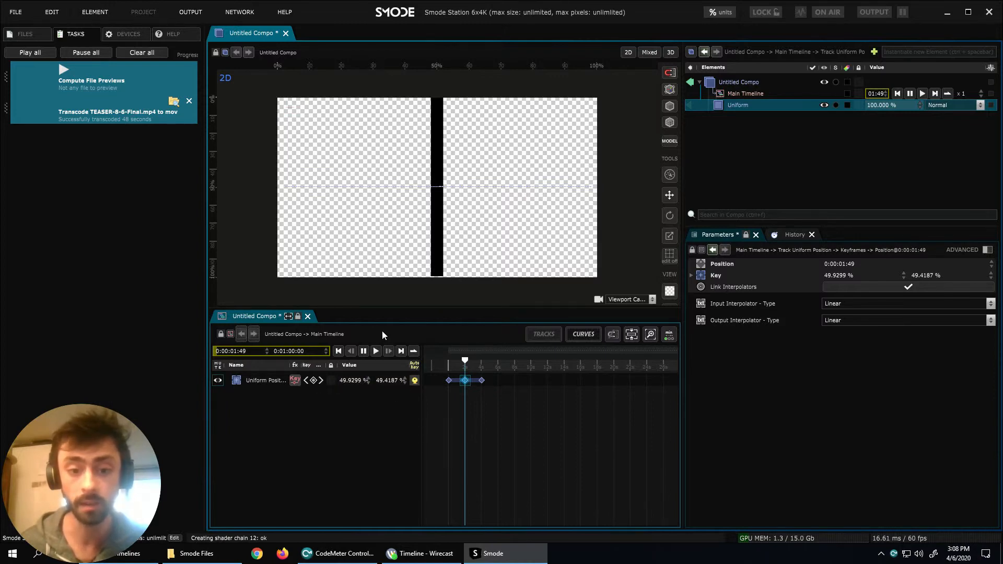
{"action": "left_click_drag", "start_coordinate": [384, 381], "coordinate": [384, 360]}
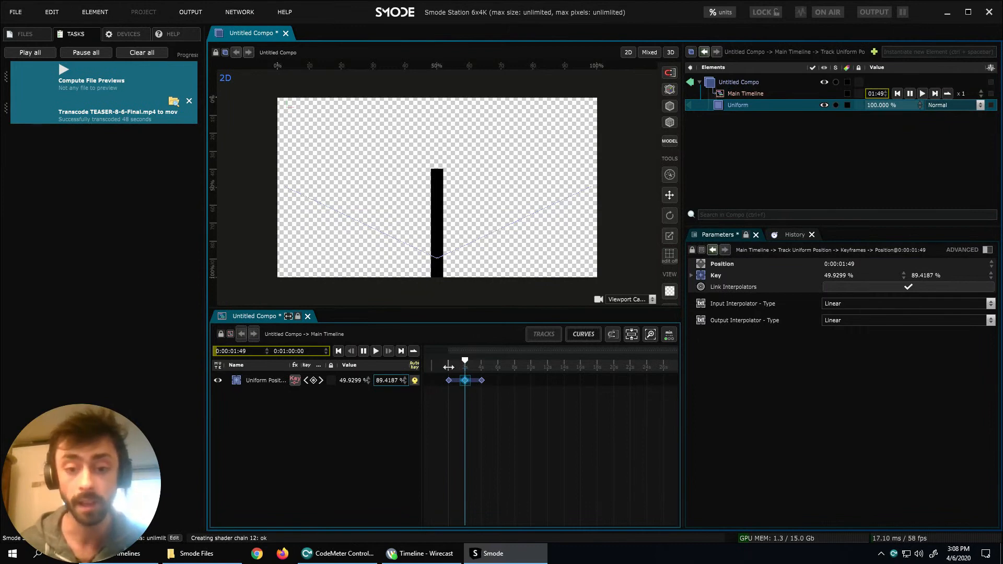
{"action": "double_click", "coordinate": [391, 380]}
{"action": "type", "text": "90"}
{"action": "key", "text": "Return"}
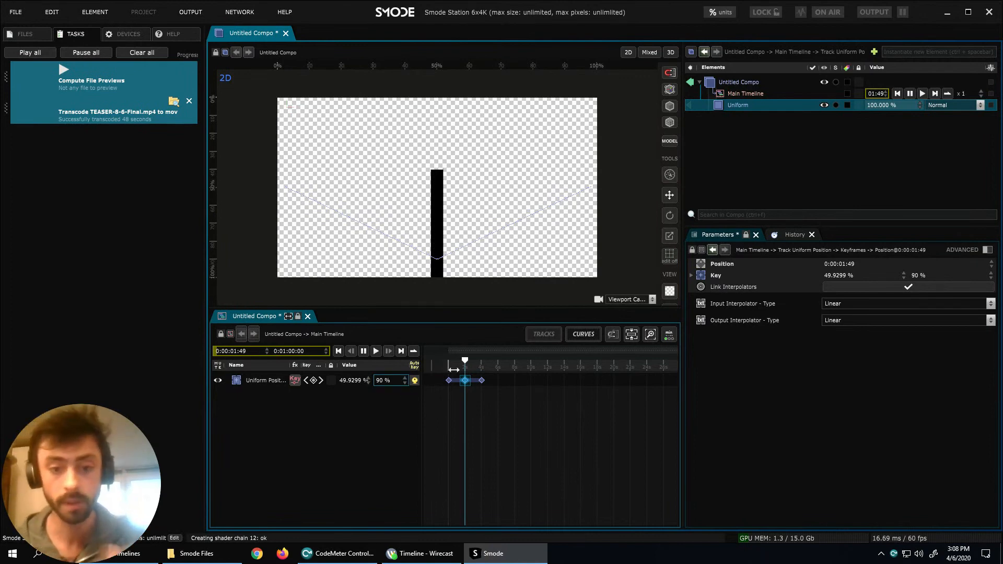
Use Auto Key to keyframe the Uniform layer's vertical position at about 102.39% at 0:00:00:48.
{"action": "mouse_move", "coordinate": [463, 362]}
{"action": "left_mouse_down"}
{"action": "mouse_move", "coordinate": [442, 361]}
{"action": "mouse_move", "coordinate": [472, 361]}
{"action": "left_mouse_up"}
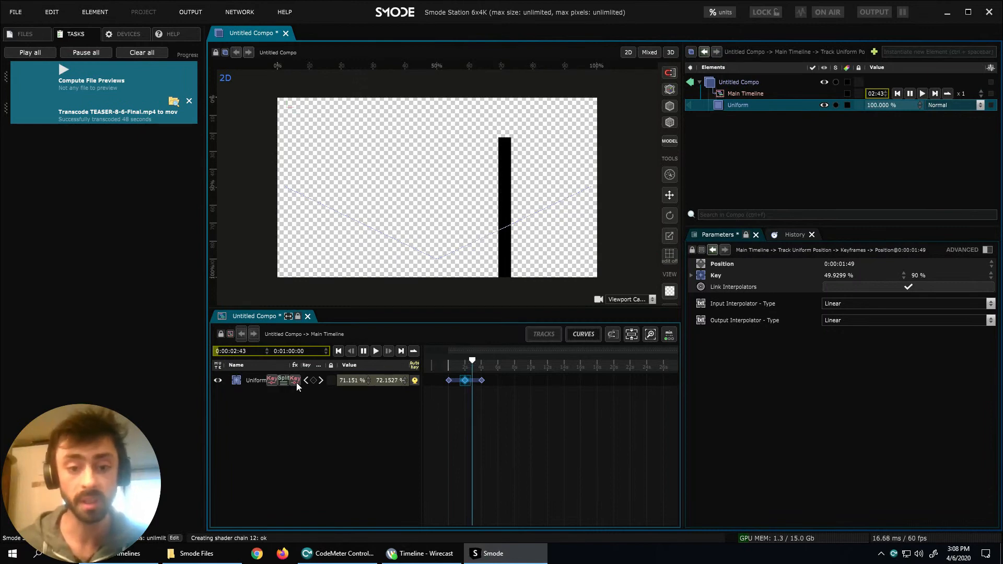
{"action": "left_click", "coordinate": [415, 380]}
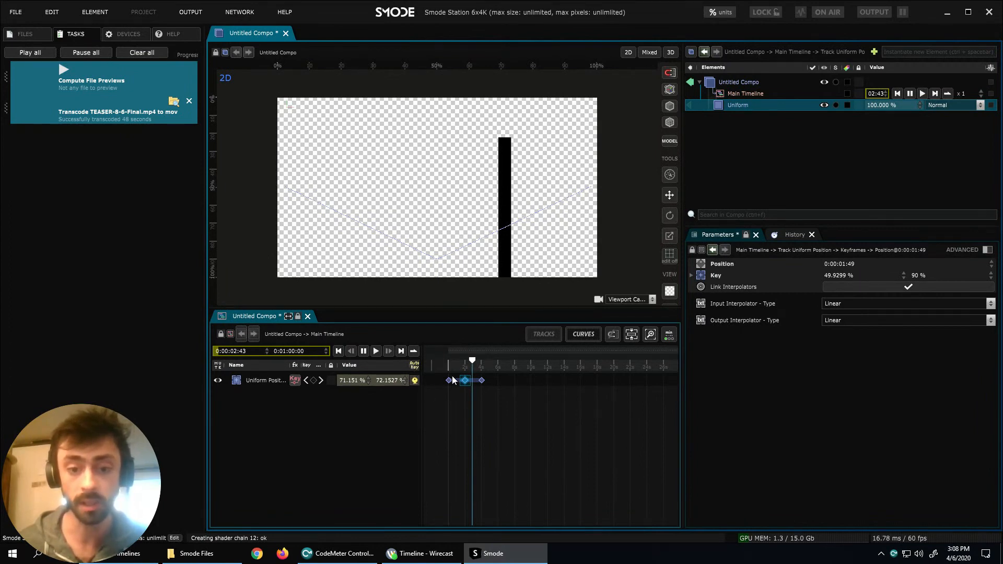
{"action": "left_click", "coordinate": [456, 364]}
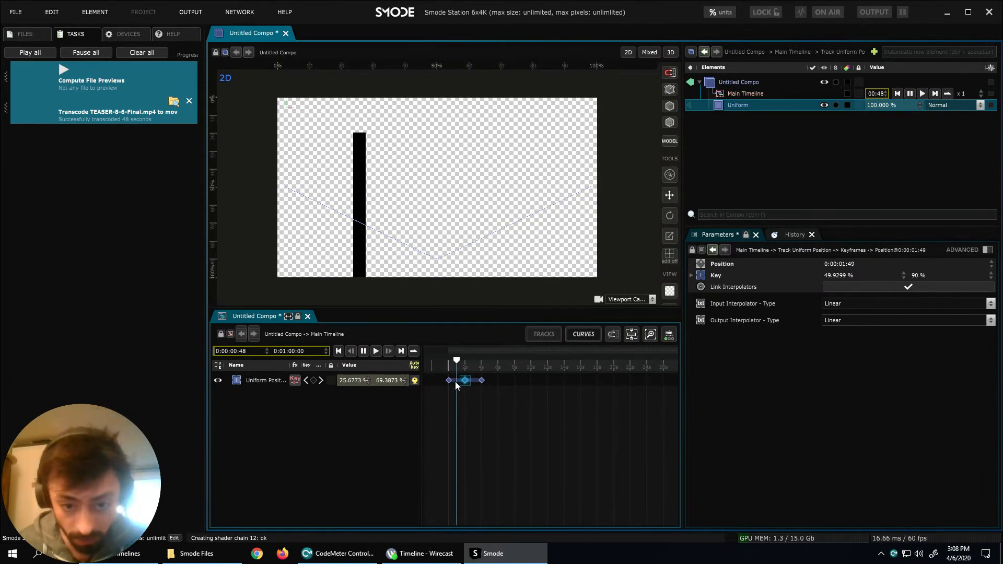
{"action": "left_click", "coordinate": [747, 106]}
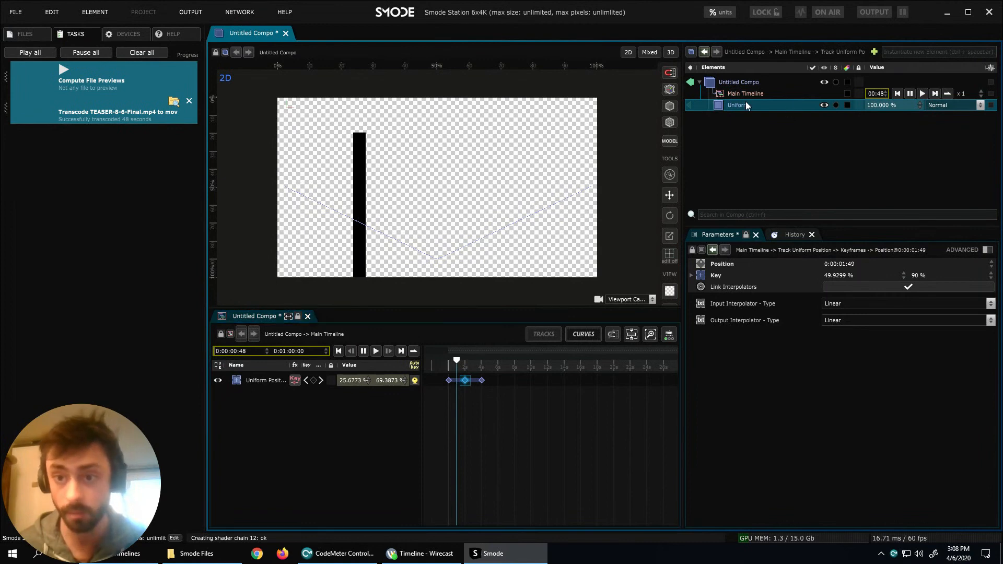
{"action": "left_click_drag", "start_coordinate": [932, 418], "coordinate": [956, 413]}
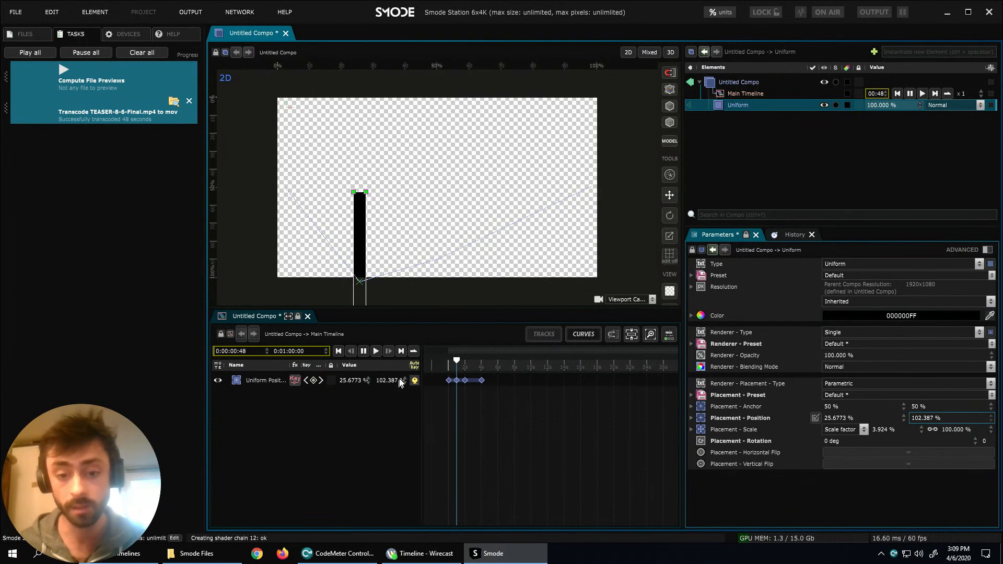
Turn off Auto Key on the position track and test an unkeyed vertical position of about -9.4% at 0:00:03:00.
{"action": "left_click", "coordinate": [415, 382]}
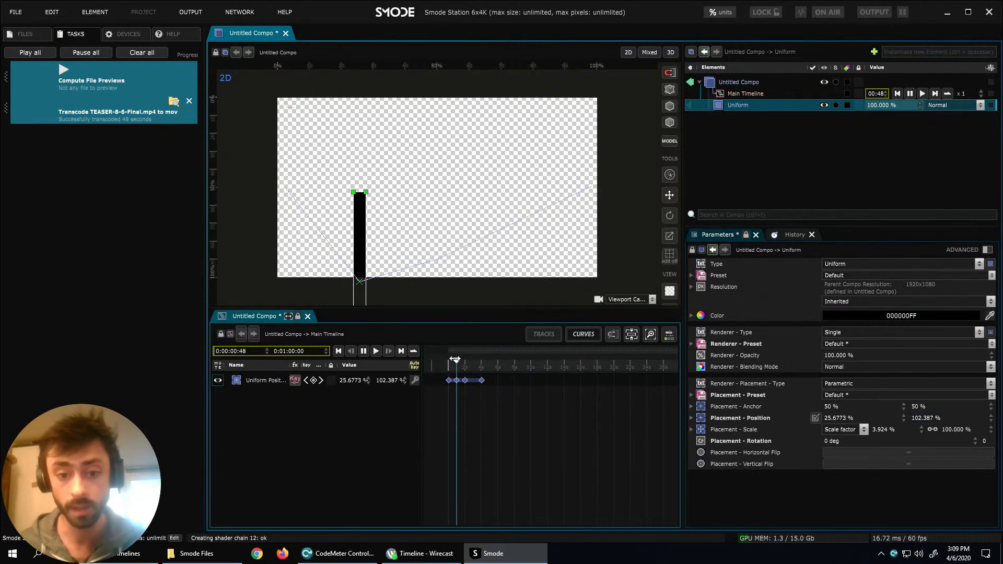
{"action": "left_click_drag", "start_coordinate": [458, 360], "coordinate": [473, 366]}
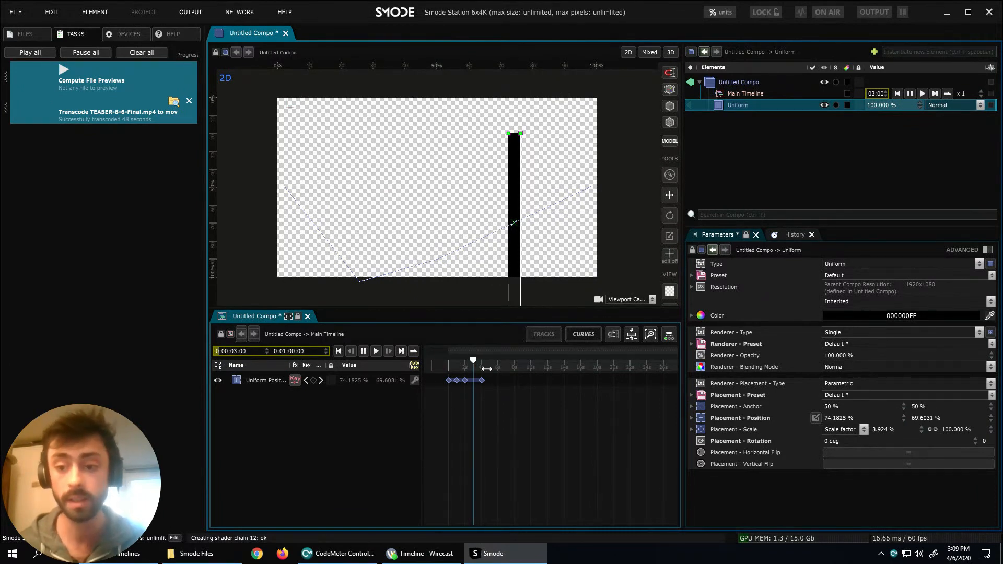
{"action": "left_click_drag", "start_coordinate": [925, 418], "coordinate": [924, 459]}
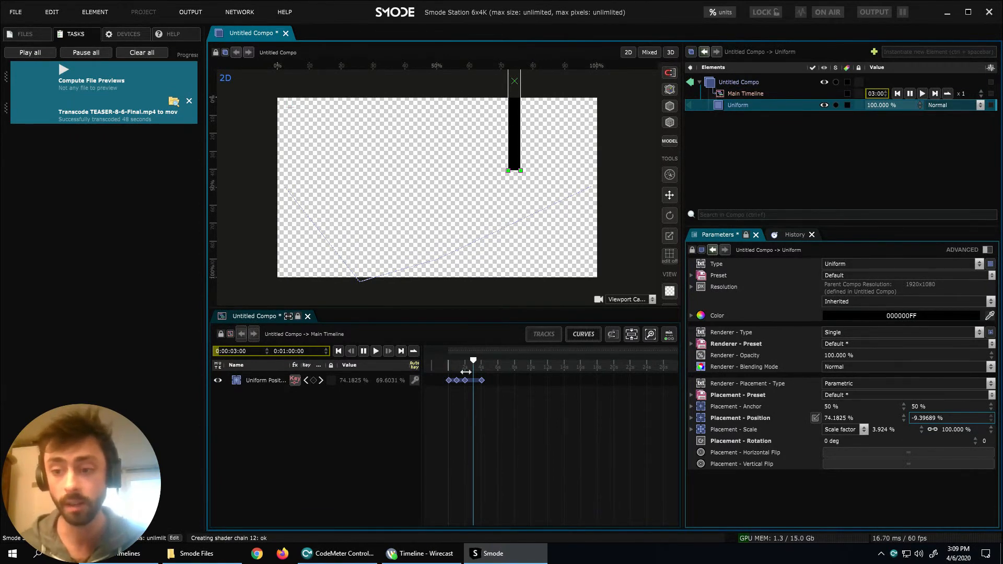
{"action": "left_click", "coordinate": [461, 362]}
{"action": "left_click_drag", "start_coordinate": [462, 361], "coordinate": [469, 368]}
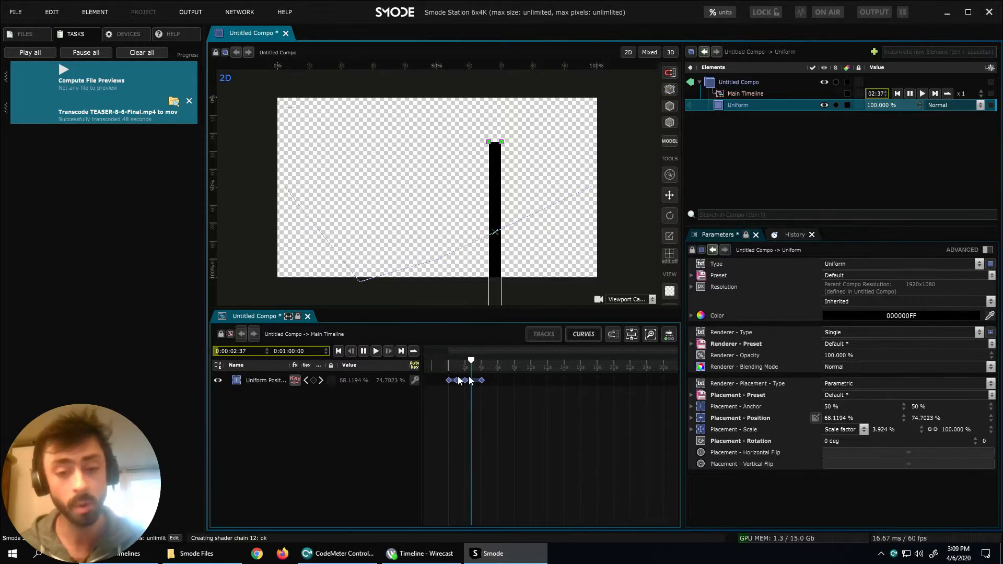
Scrub the timeline between the keyframes to inspect the bar's interpolated position, ending at 0:00:00:39.
{"action": "left_click", "coordinate": [473, 365]}
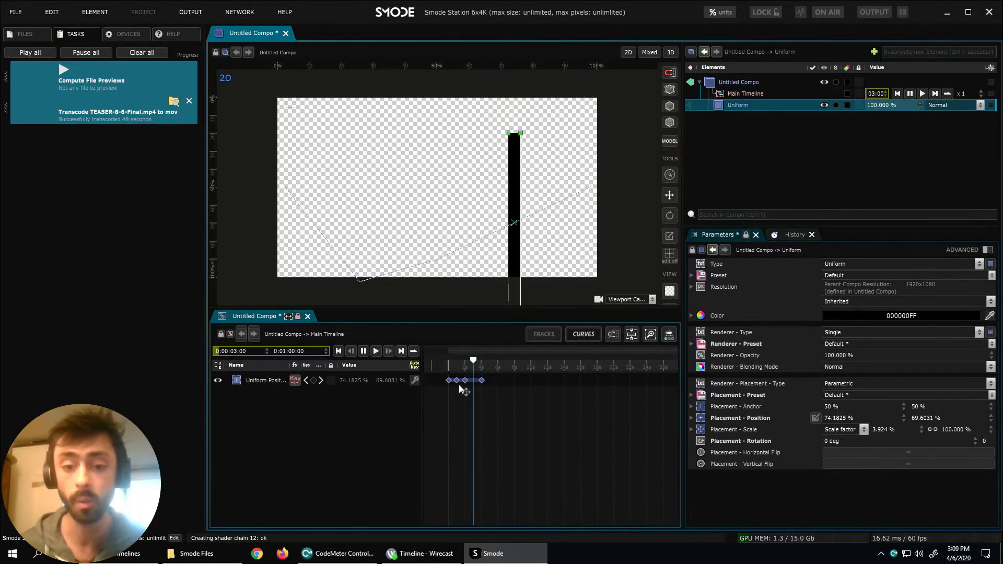
{"action": "left_click", "coordinate": [467, 362]}
{"action": "left_click_drag", "start_coordinate": [467, 362], "coordinate": [471, 367]}
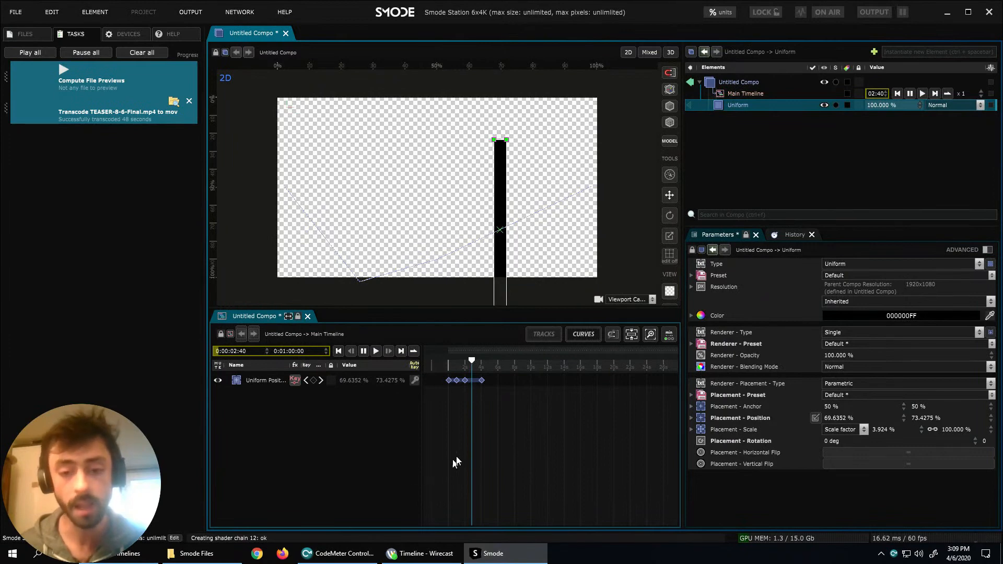
{"action": "left_click_drag", "start_coordinate": [456, 364], "coordinate": [455, 364]}
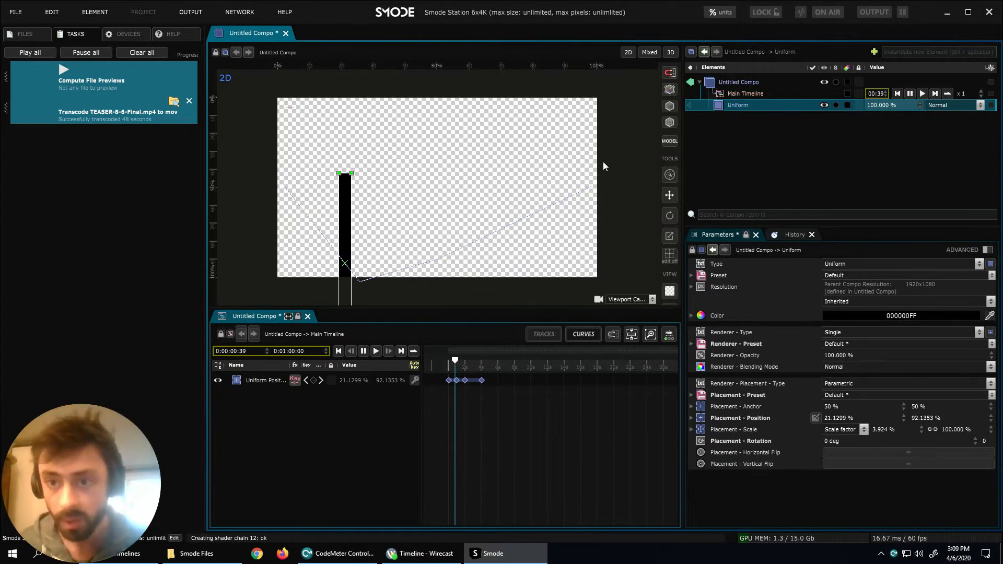
Change the Uniform layer's color to red (F23E3EFF) and set the viewport background to black.
{"action": "left_click", "coordinate": [760, 108]}
{"action": "left_click", "coordinate": [901, 316]}
{"action": "left_click_drag", "start_coordinate": [890, 364], "coordinate": [902, 332]}
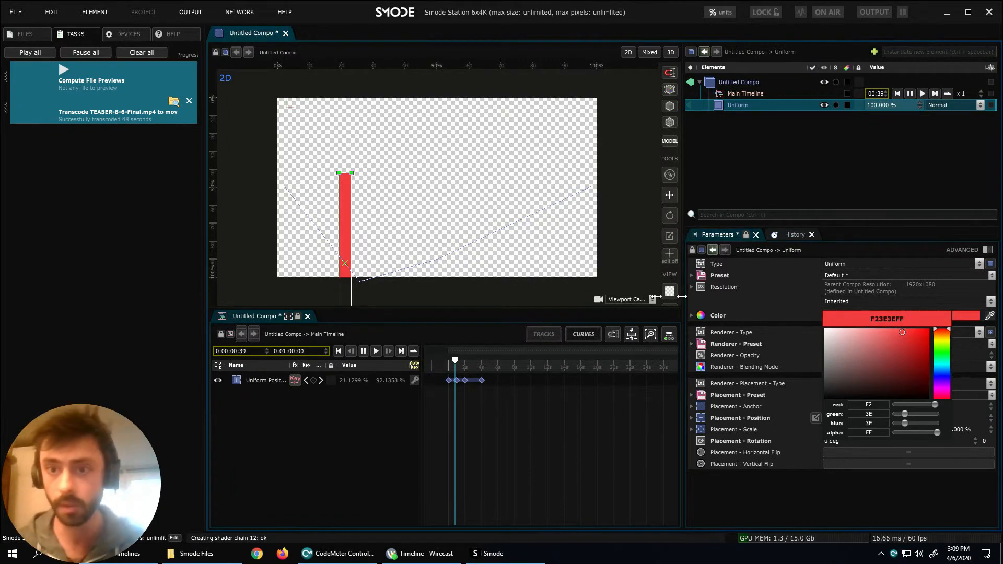
{"action": "left_click", "coordinate": [670, 290]}
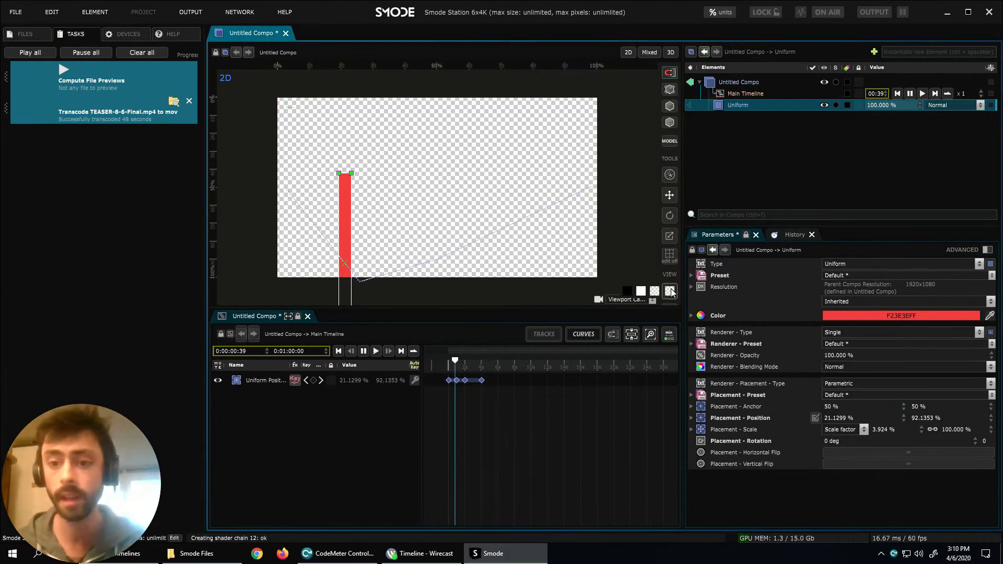
{"action": "left_click", "coordinate": [628, 291]}
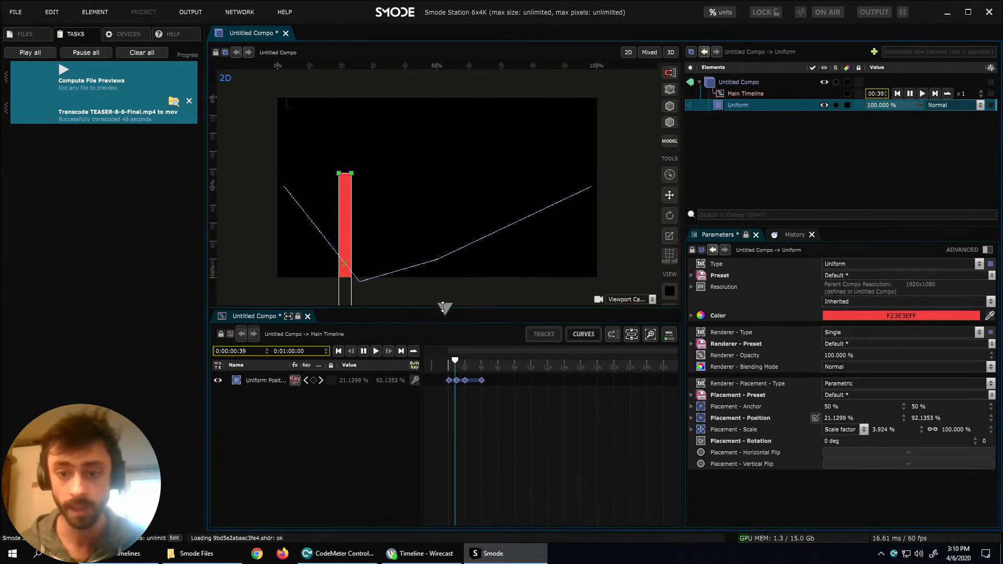
Enable path editing, move the 0:00:01:49 keyframe to about 47.5%, 40.3%, and curve it with Bezier interpolation and a slope of about 22.1%, -20.7%.
{"action": "left_click", "coordinate": [666, 259]}
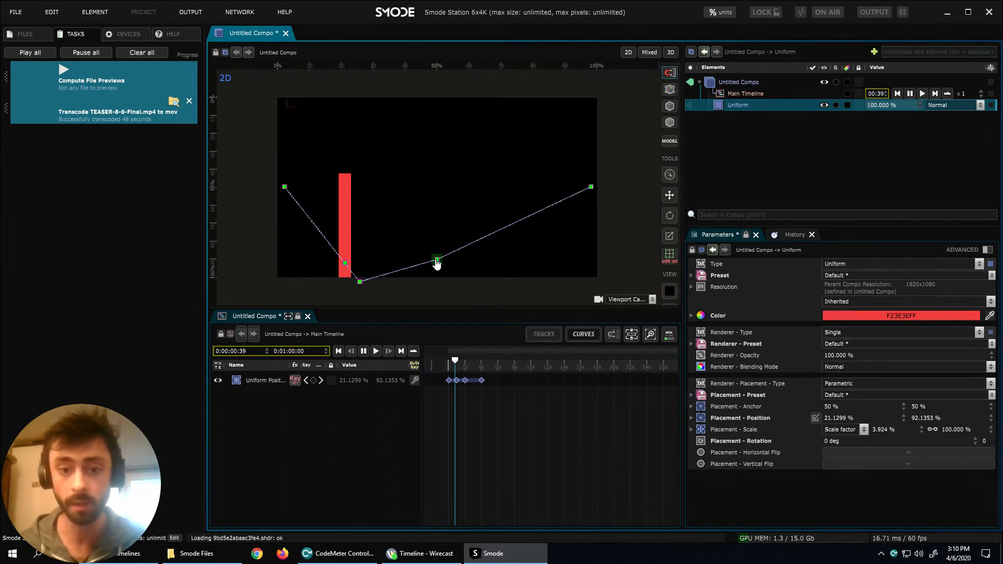
{"action": "left_click_drag", "start_coordinate": [438, 261], "coordinate": [430, 173]}
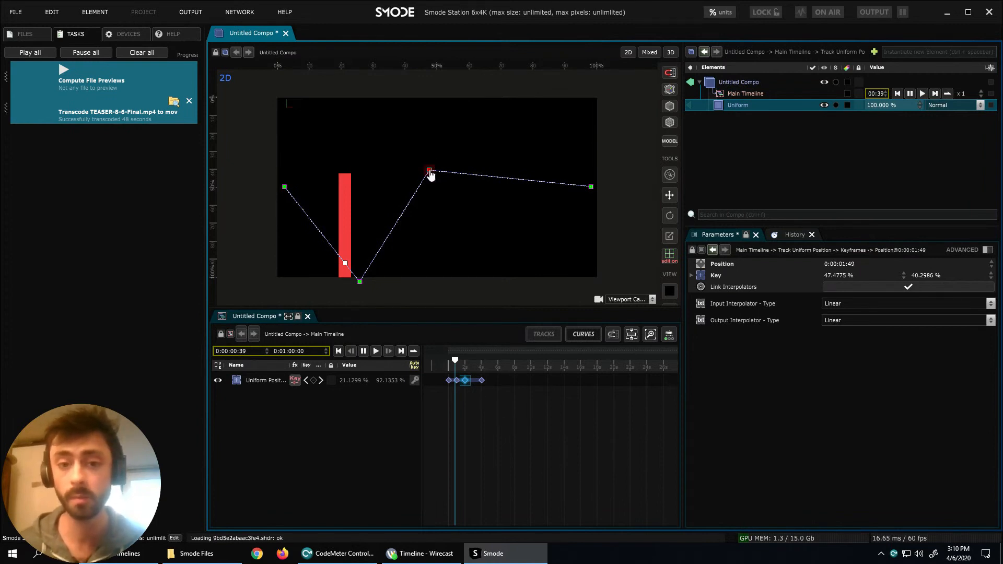
{"action": "right_click", "coordinate": [429, 173]}
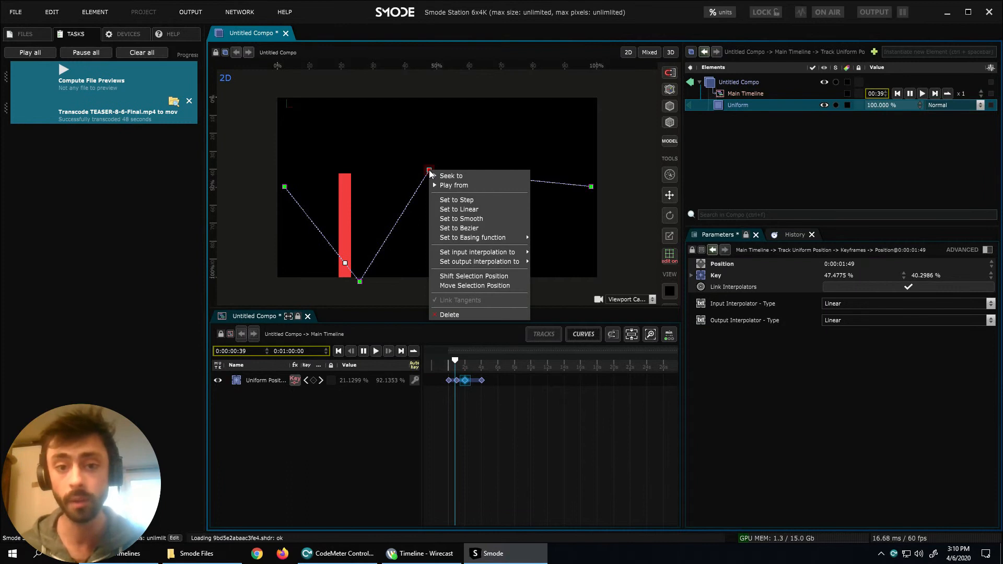
{"action": "left_click", "coordinate": [463, 232]}
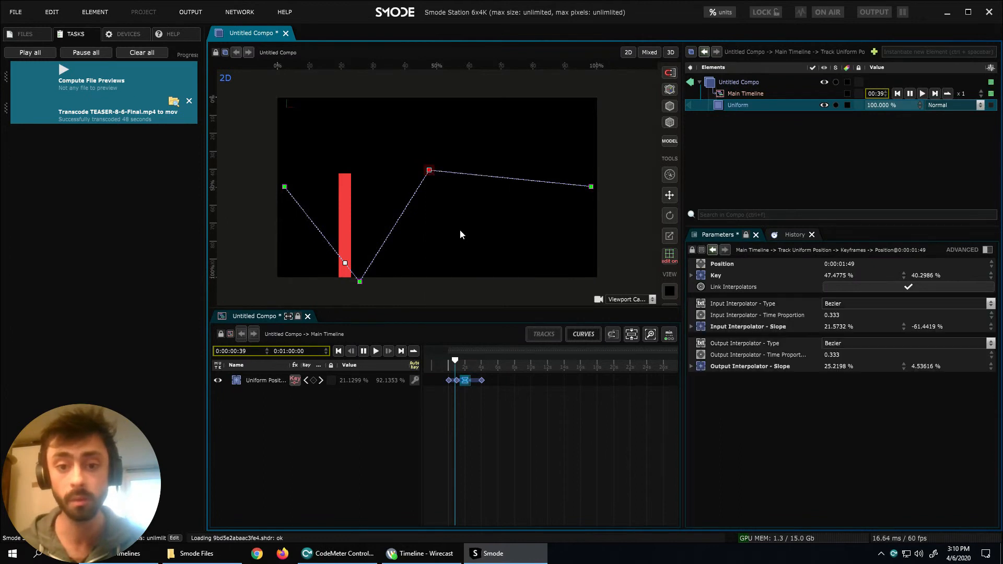
{"action": "left_click_drag", "start_coordinate": [482, 179], "coordinate": [476, 146]}
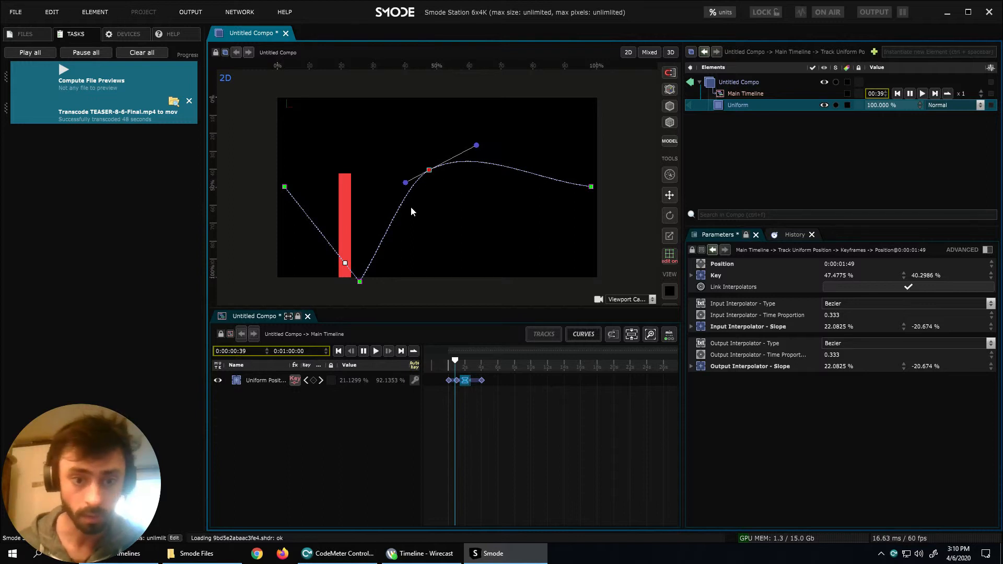
Set the 0:00:00:48 path keyframe to Bezier, move it to about 27.6%, 78.3%, and shape its tangents to a slope of about 51.4%, 10.2%.
{"action": "right_click", "coordinate": [358, 285]}
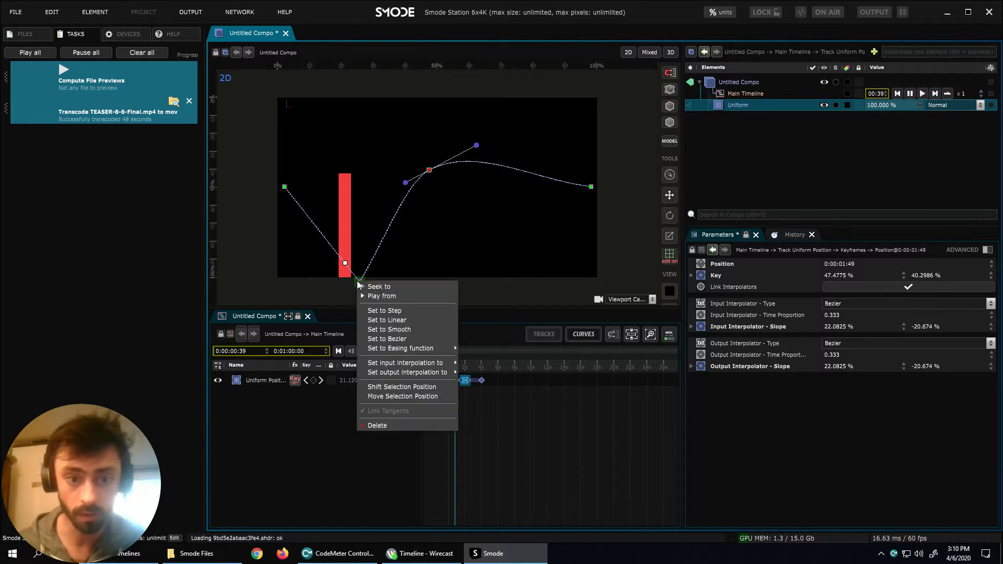
{"action": "left_click", "coordinate": [386, 339]}
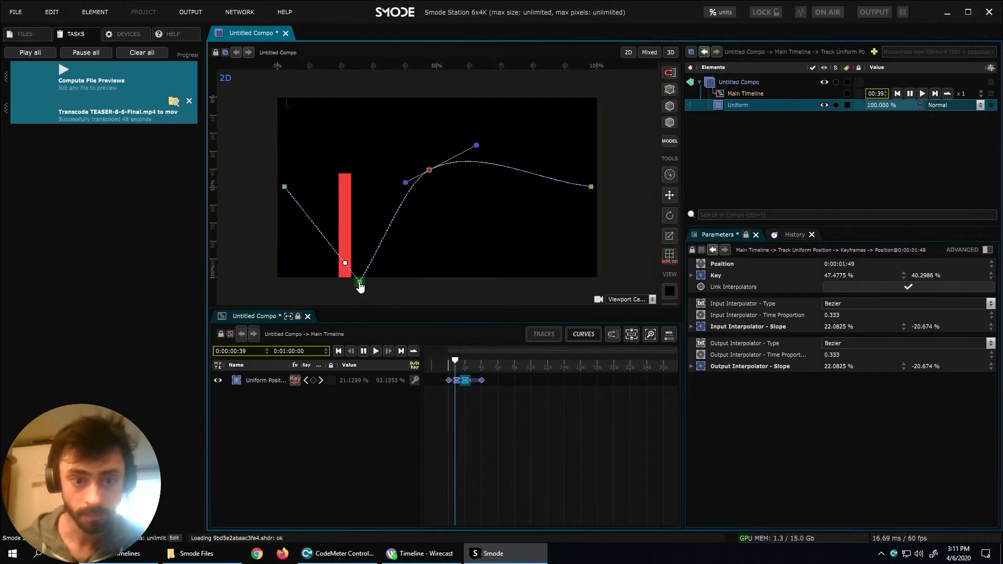
{"action": "left_click_drag", "start_coordinate": [359, 283], "coordinate": [421, 249]}
Play the curved position animation from the start until it has passed the last keyframe.
{"action": "left_click_drag", "start_coordinate": [455, 360], "coordinate": [444, 360]}
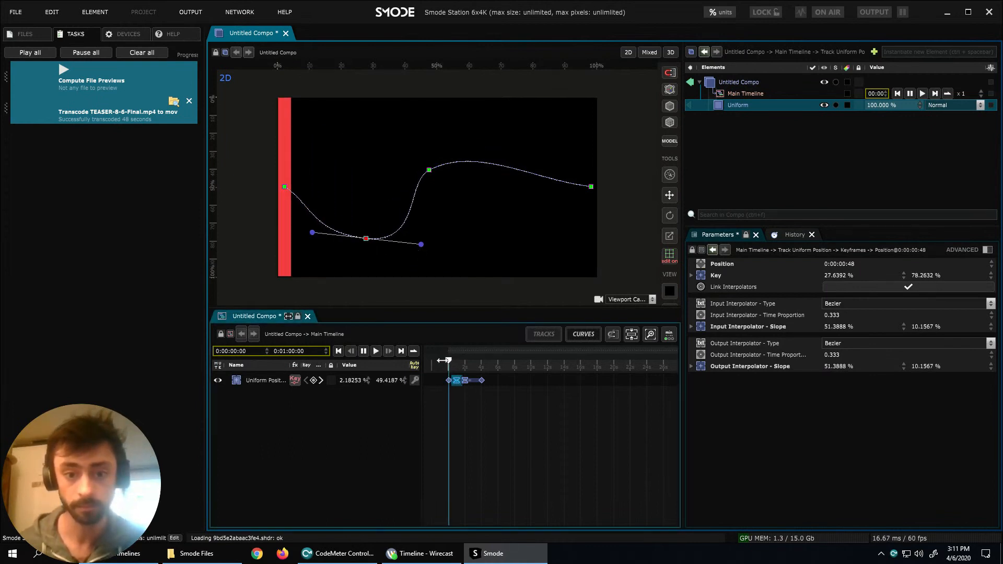
{"action": "key", "text": "space"}
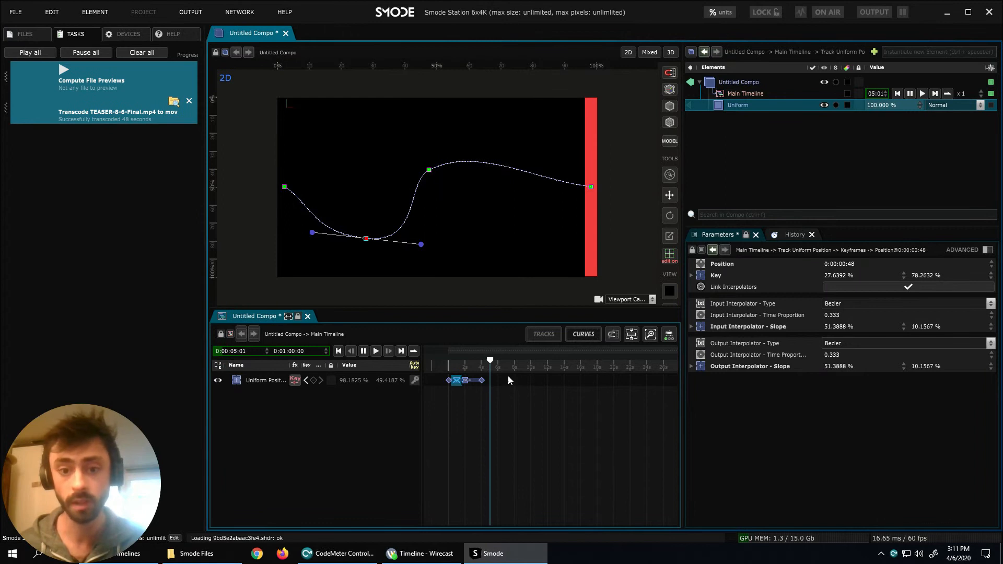
{"action": "key", "text": "space"}
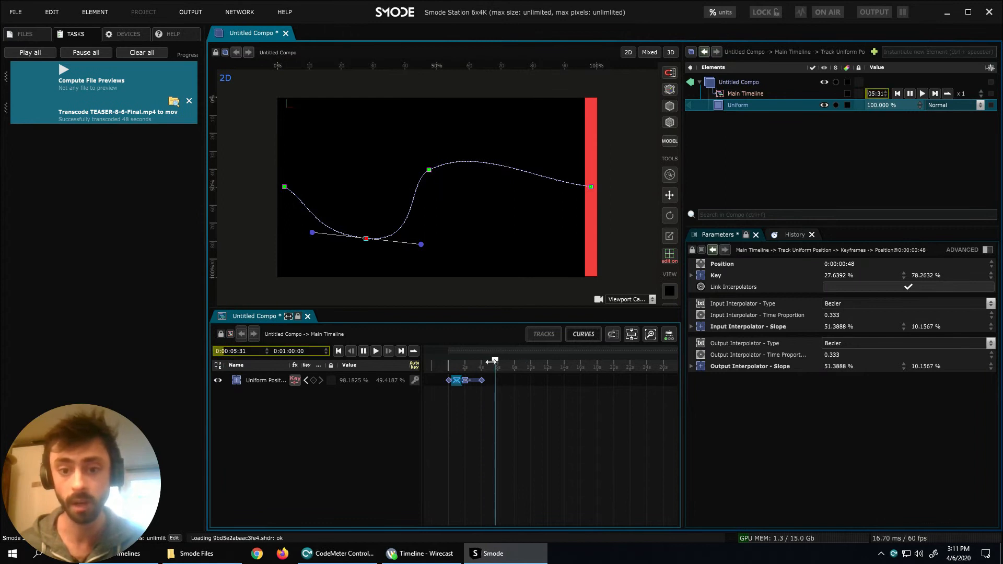
Turn off path editing, then hide and show the motion path overlay in the viewport.
{"action": "left_click", "coordinate": [669, 256]}
{"action": "left_click", "coordinate": [670, 90]}
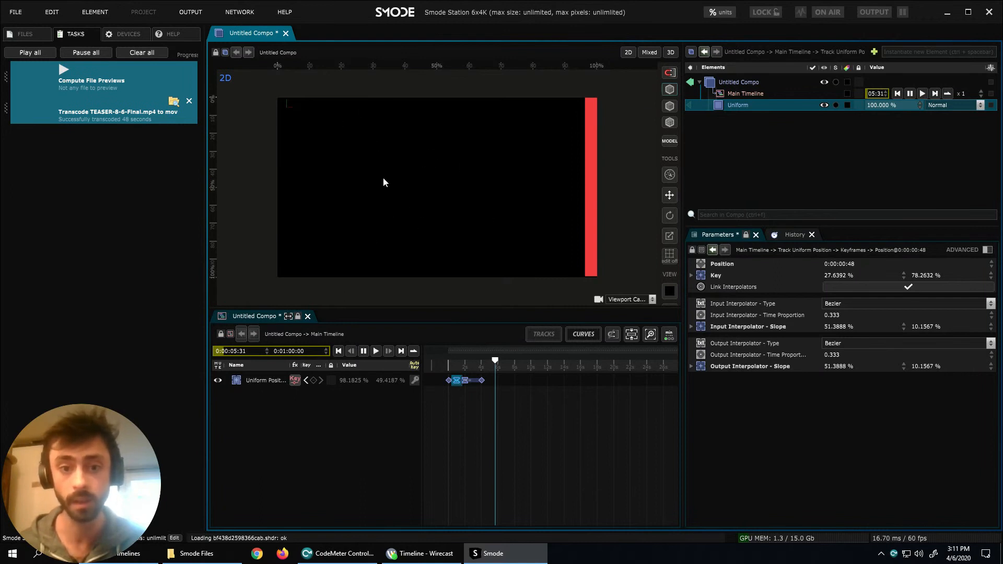
{"action": "left_click", "coordinate": [669, 90]}
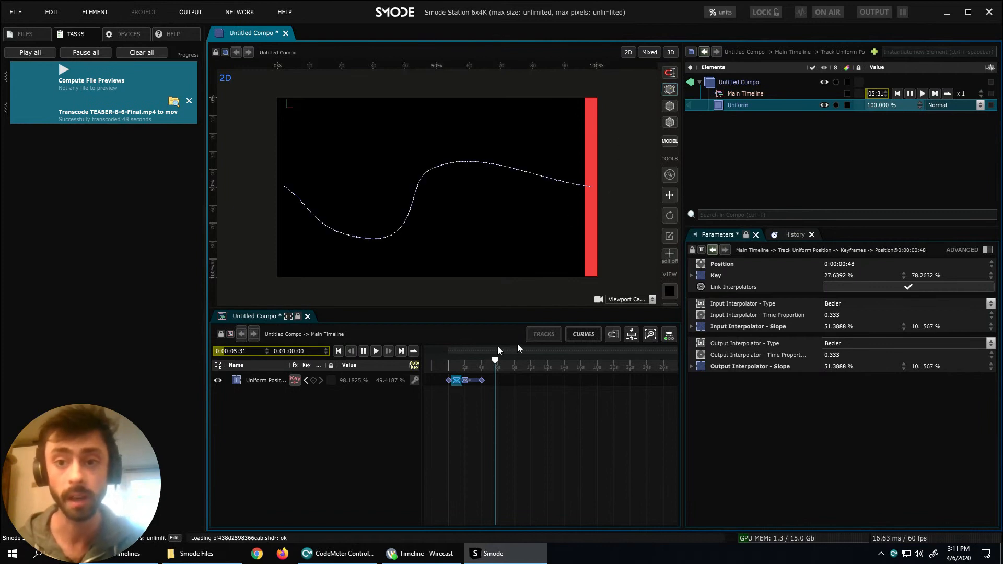
Stretch all the position keyframes in time so the last one lands at 0:00:16:00, and scrub to 0:00:15:12 to check the motion.
{"action": "left_click_drag", "start_coordinate": [494, 365], "coordinate": [468, 365]}
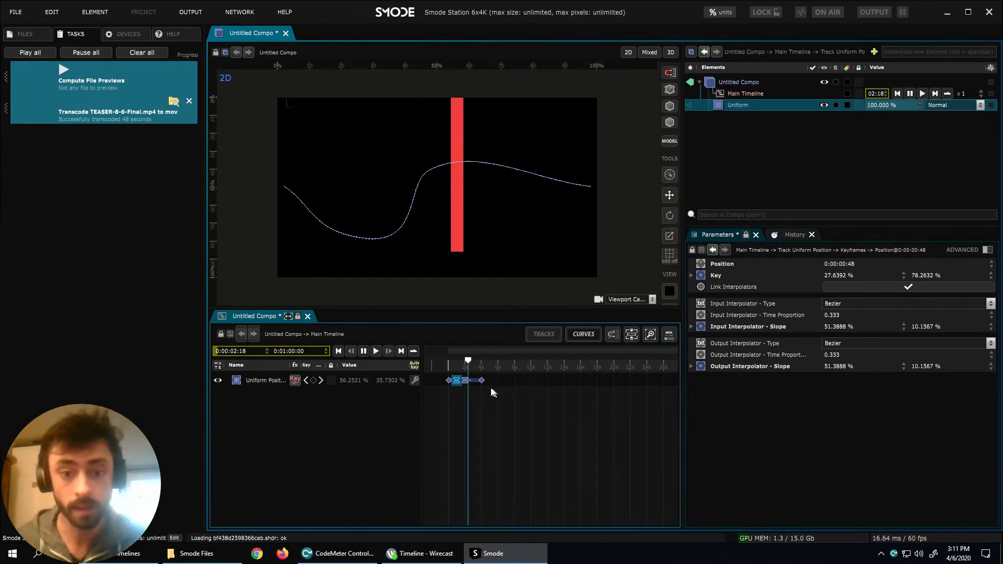
{"action": "left_click_drag", "start_coordinate": [488, 390], "coordinate": [440, 374]}
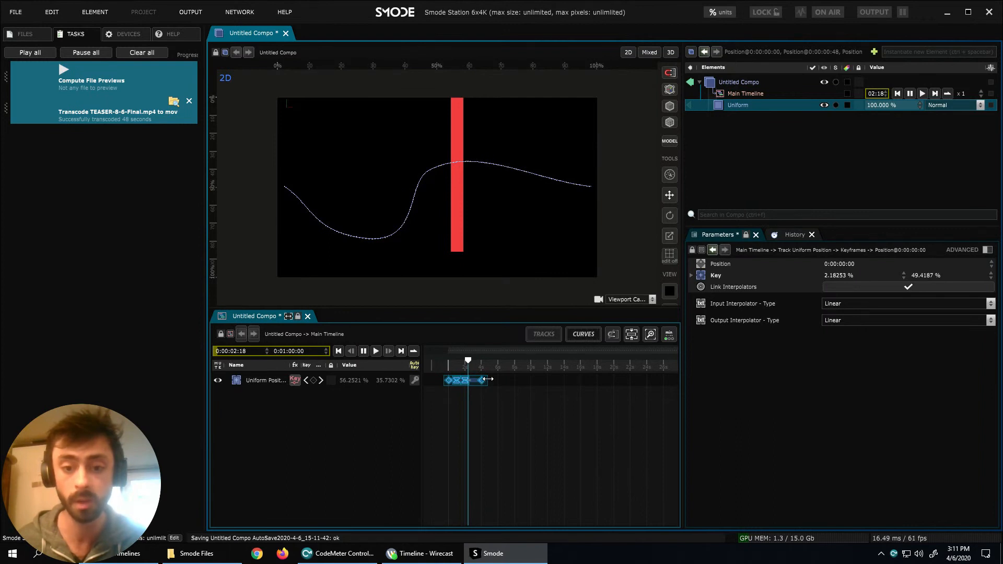
{"action": "left_click_drag", "start_coordinate": [486, 380], "coordinate": [585, 379]}
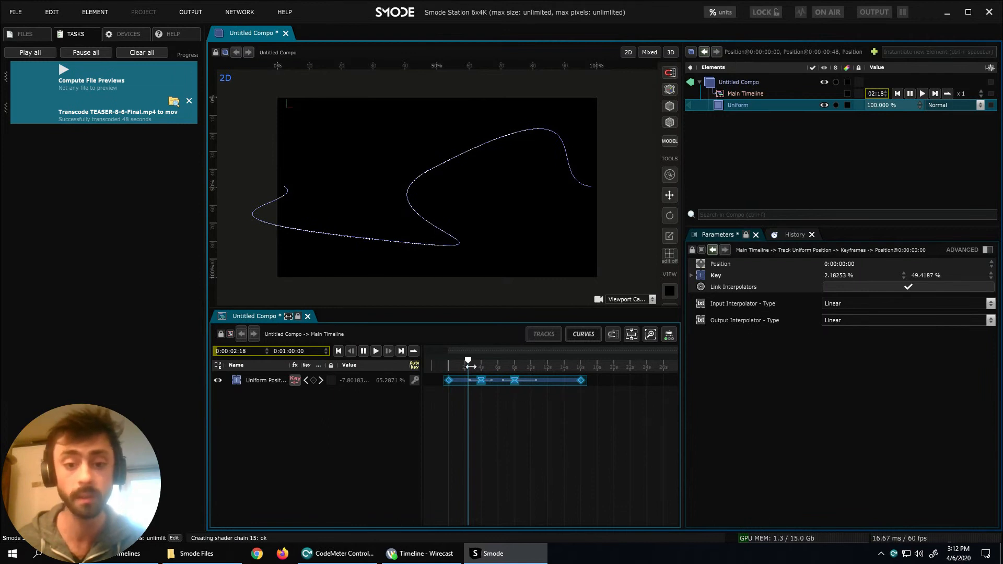
{"action": "left_click", "coordinate": [566, 409]}
{"action": "left_click_drag", "start_coordinate": [465, 359], "coordinate": [574, 402]}
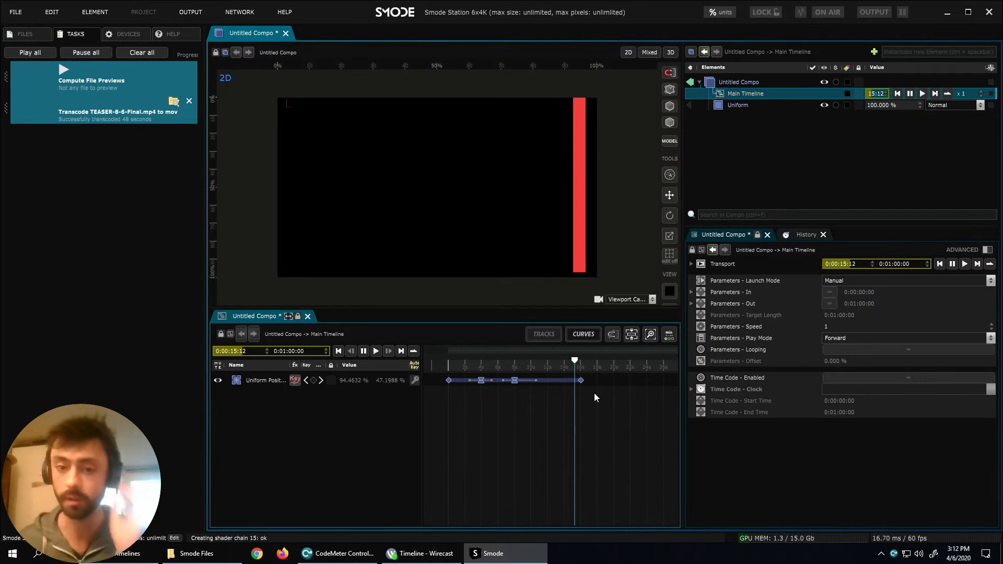
Compress only the last two position keyframes in time so the final one sits at 0:00:11:19.
{"action": "left_click_drag", "start_coordinate": [600, 388], "coordinate": [509, 382]}
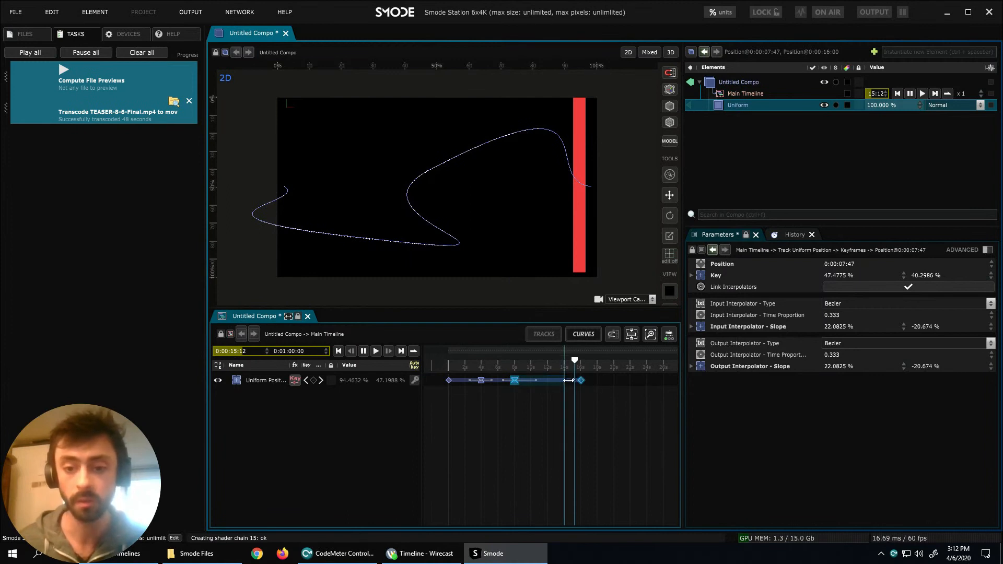
{"action": "left_click_drag", "start_coordinate": [550, 381], "coordinate": [530, 381]}
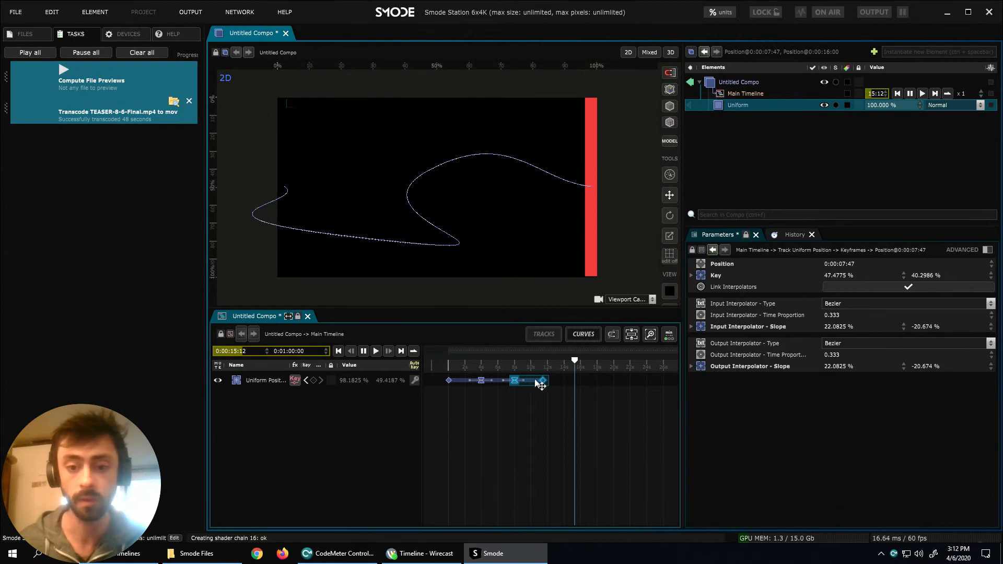
{"action": "left_click", "coordinate": [543, 396]}
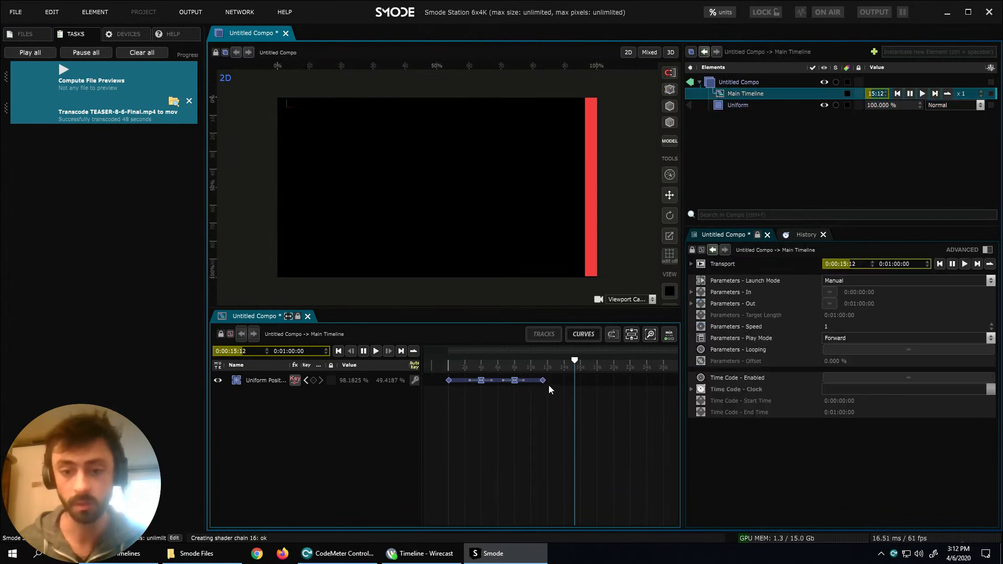
Try moving only the last position keyframe to 0:00:13:45, and undo the move.
{"action": "left_click", "coordinate": [543, 381]}
{"action": "left_click_drag", "start_coordinate": [559, 385], "coordinate": [563, 382]}
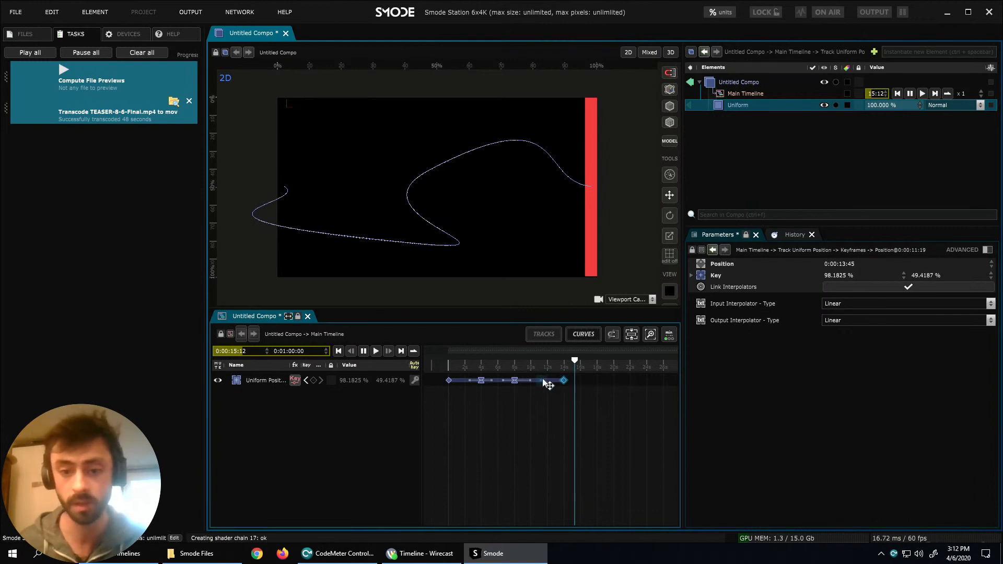
{"action": "key", "text": "ctrl+z"}
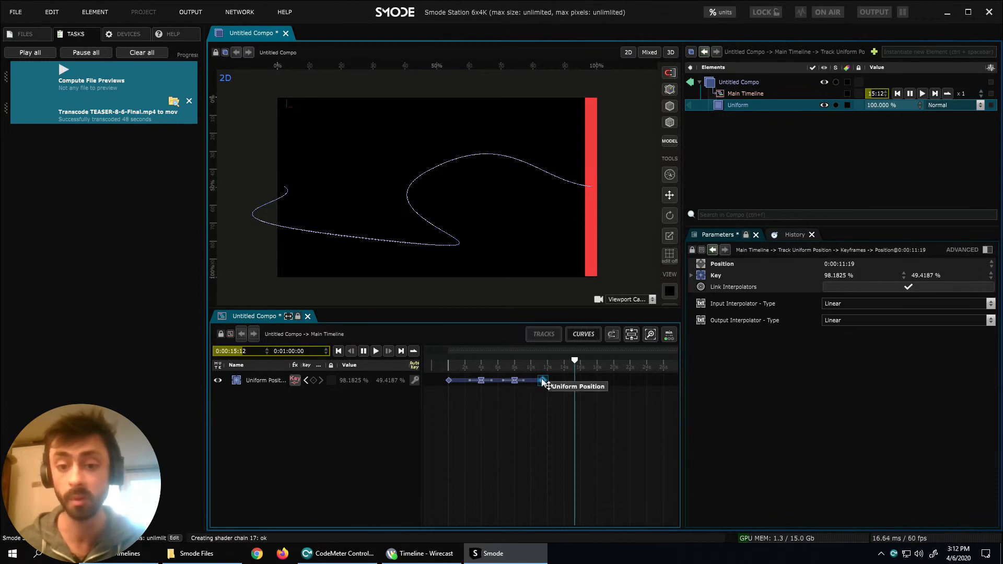
Review the last keyframe's time and key value, and change its linked input and output interpolators to Bezier.
{"action": "left_click", "coordinate": [721, 265]}
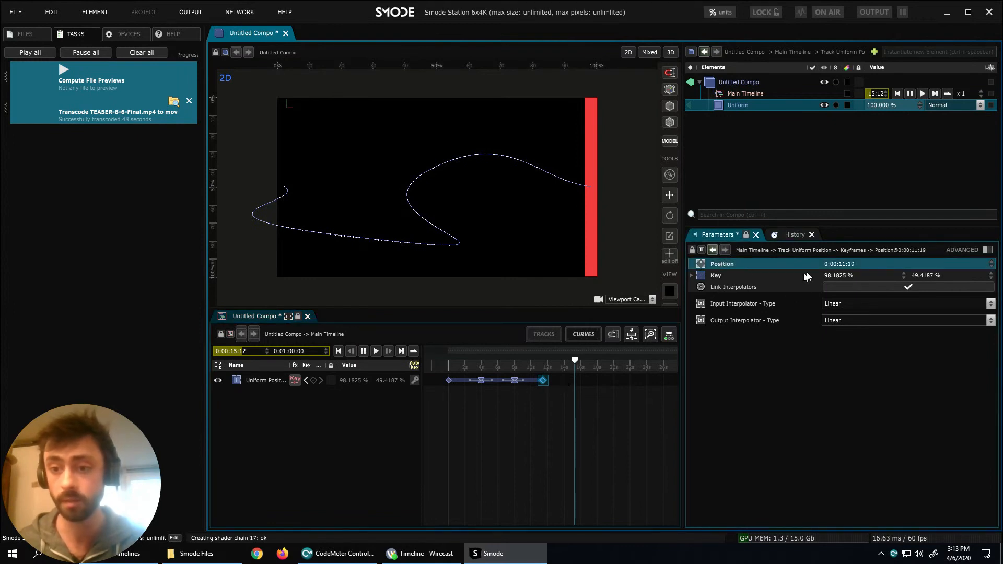
{"action": "left_click", "coordinate": [719, 277]}
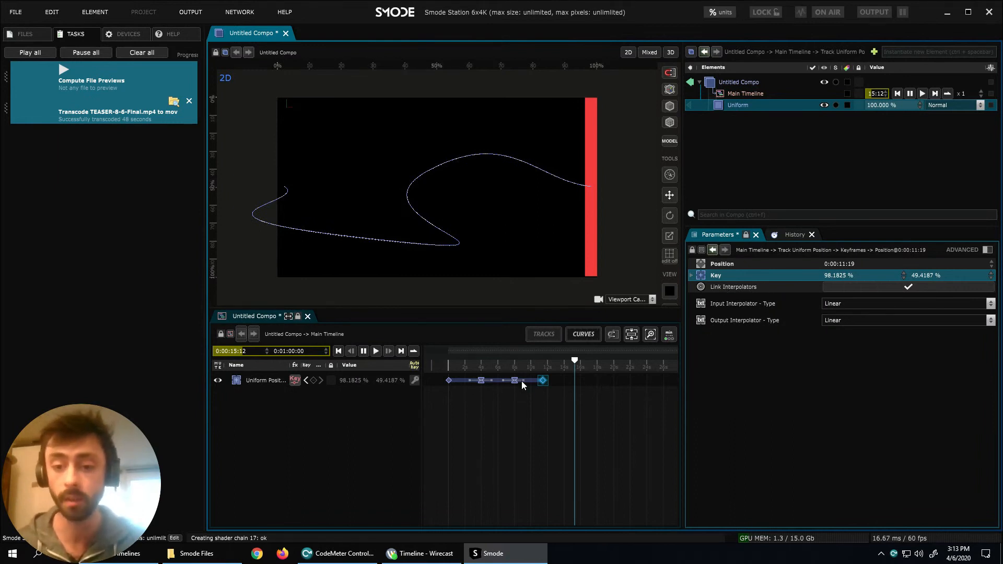
{"action": "left_click", "coordinate": [837, 306]}
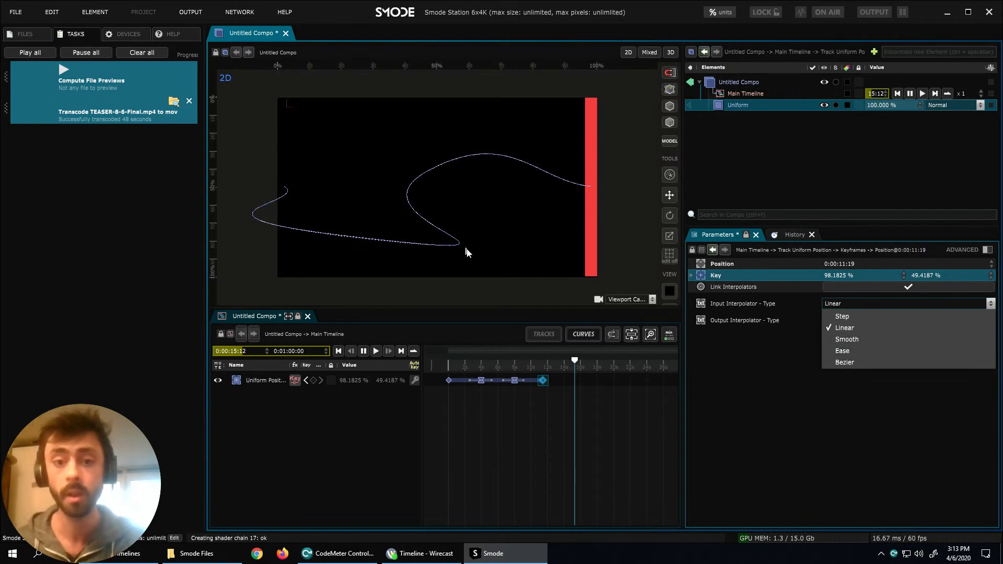
{"action": "left_click", "coordinate": [846, 364]}
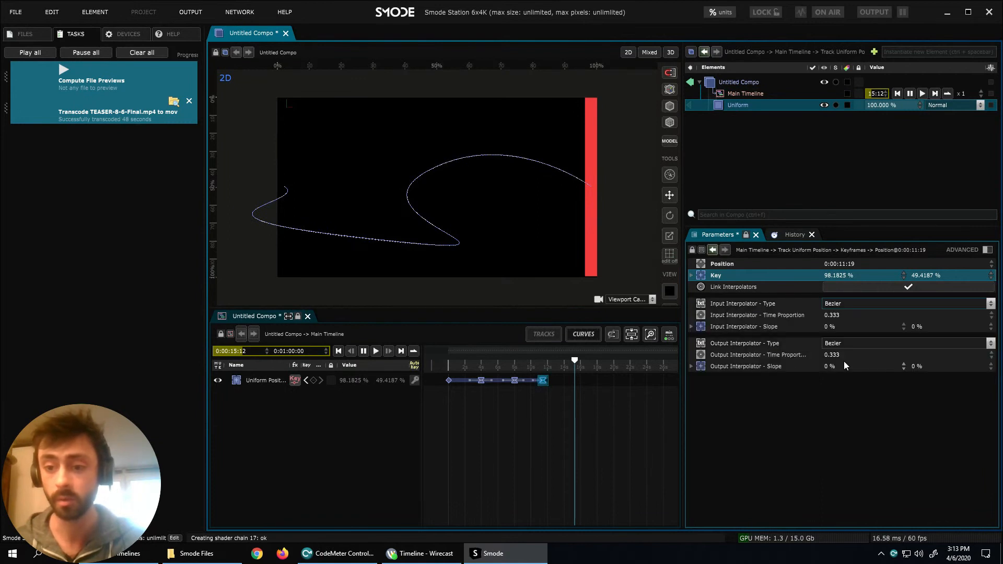
Enable path editing, pull the last keyframe's tangent to a slope of about 18.7%, -25.9%, and scrub the motion back to 0:00:06:07.
{"action": "left_click", "coordinate": [670, 256]}
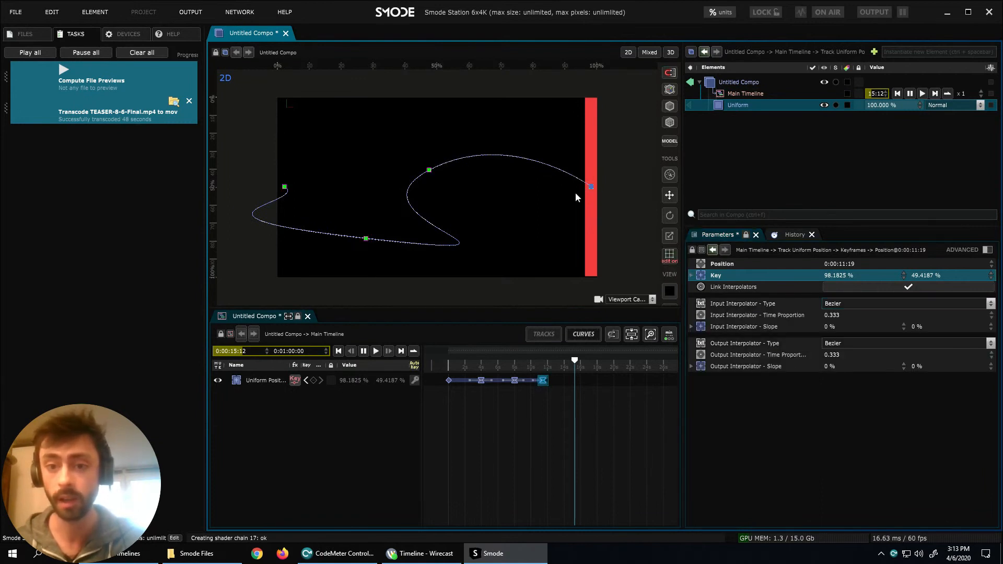
{"action": "left_click_drag", "start_coordinate": [590, 187], "coordinate": [523, 240]}
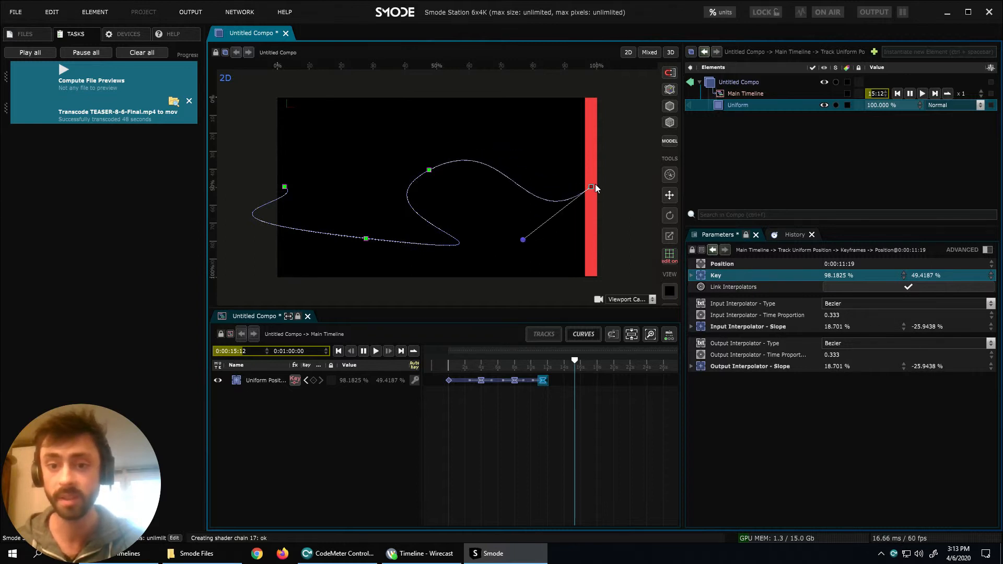
{"action": "left_click_drag", "start_coordinate": [572, 360], "coordinate": [546, 360]}
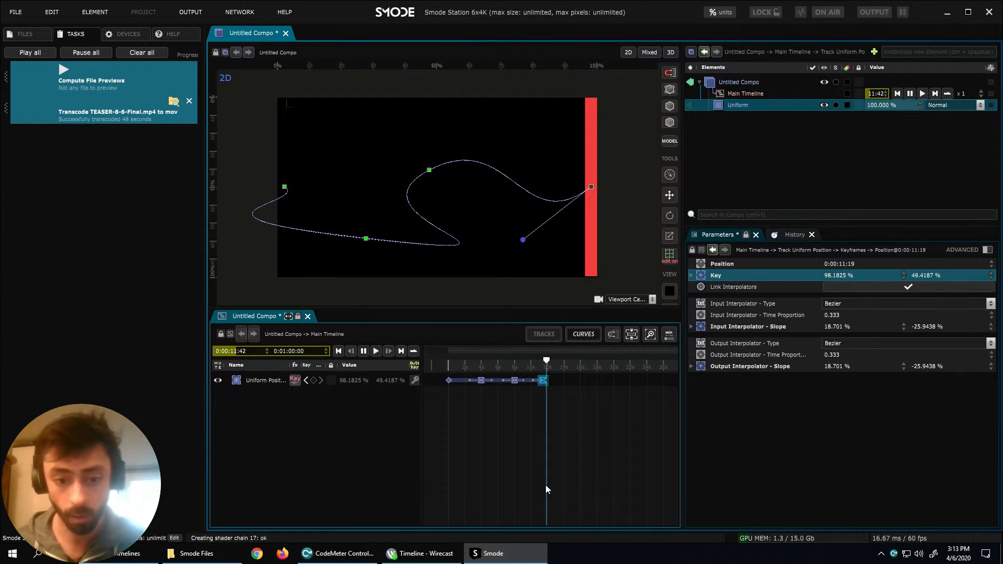
{"action": "mouse_move", "coordinate": [547, 360]}
{"action": "left_mouse_down"}
{"action": "mouse_move", "coordinate": [489, 360]}
{"action": "mouse_move", "coordinate": [499, 361]}
{"action": "left_mouse_up"}
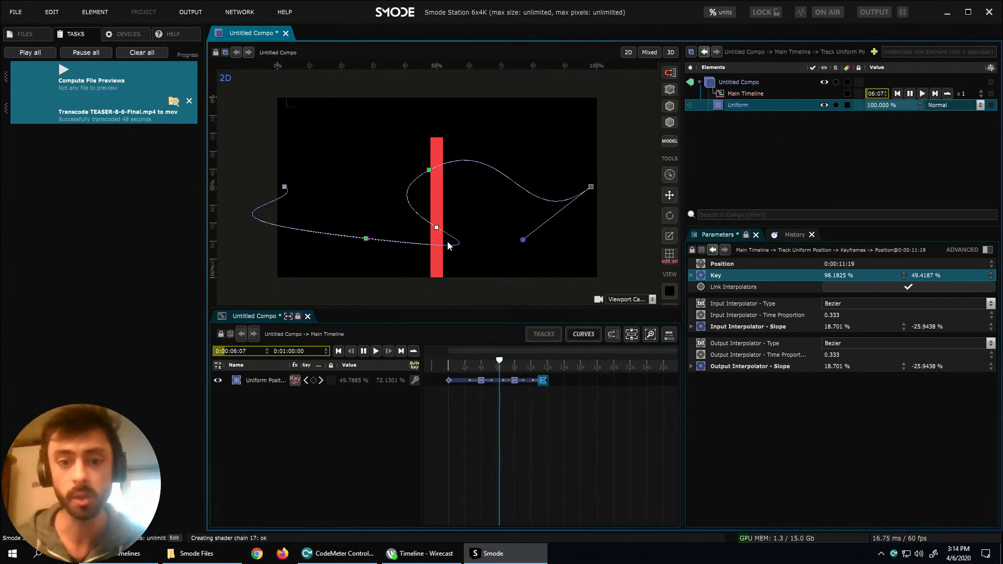
Open the main timeline's parameters, rewind and briefly play the animation, and return it to 0:00:00:00.
{"action": "left_click", "coordinate": [738, 93]}
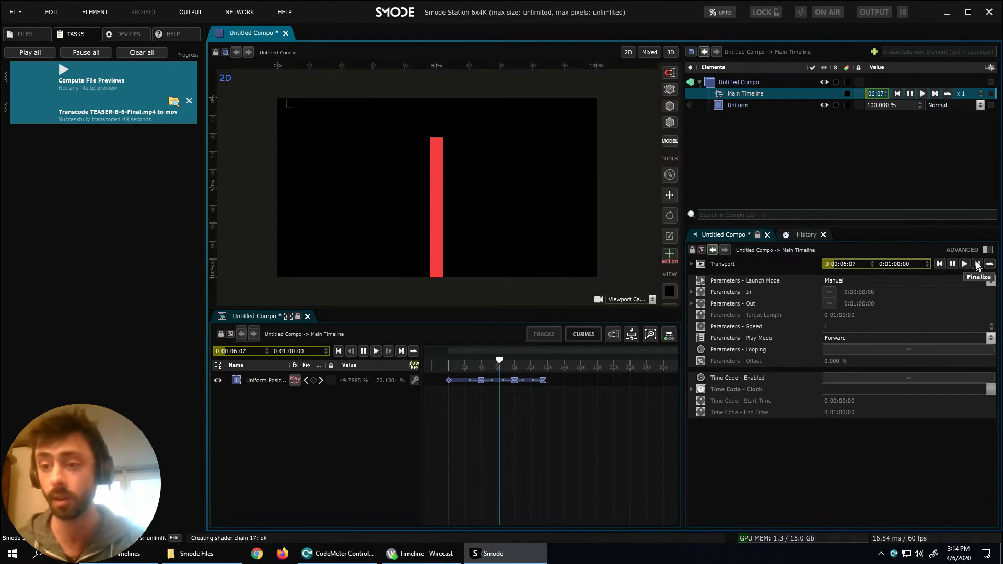
{"action": "left_click", "coordinate": [939, 264]}
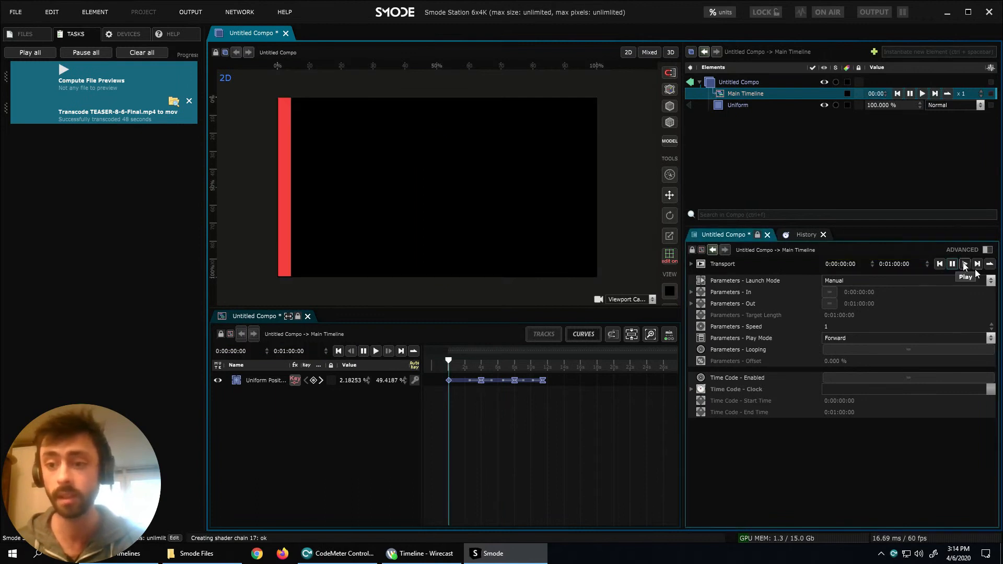
{"action": "left_click", "coordinate": [964, 263]}
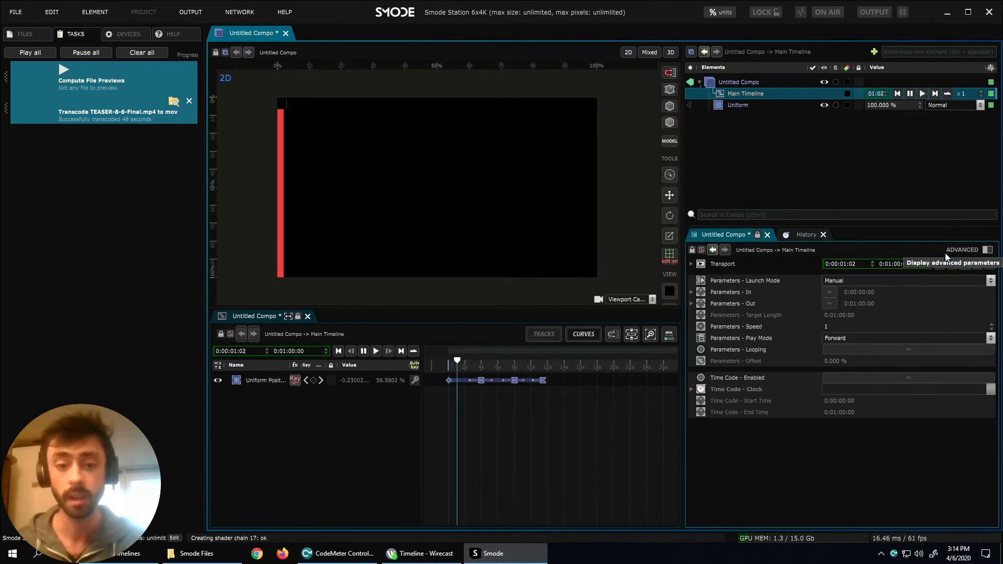
{"action": "left_click", "coordinate": [939, 263]}
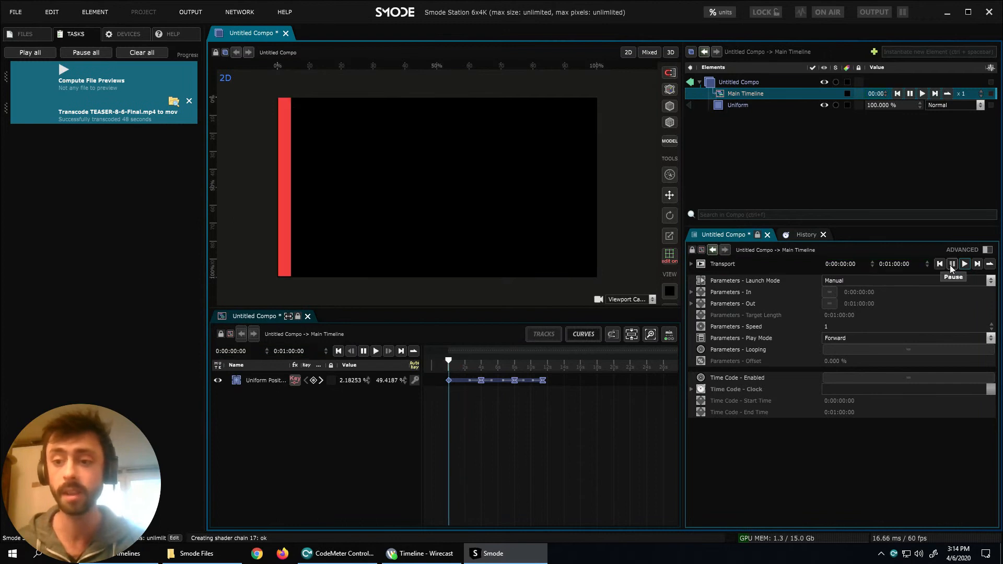
Set the main timeline's launch mode to Restart With Activation.
{"action": "left_click", "coordinate": [747, 283]}
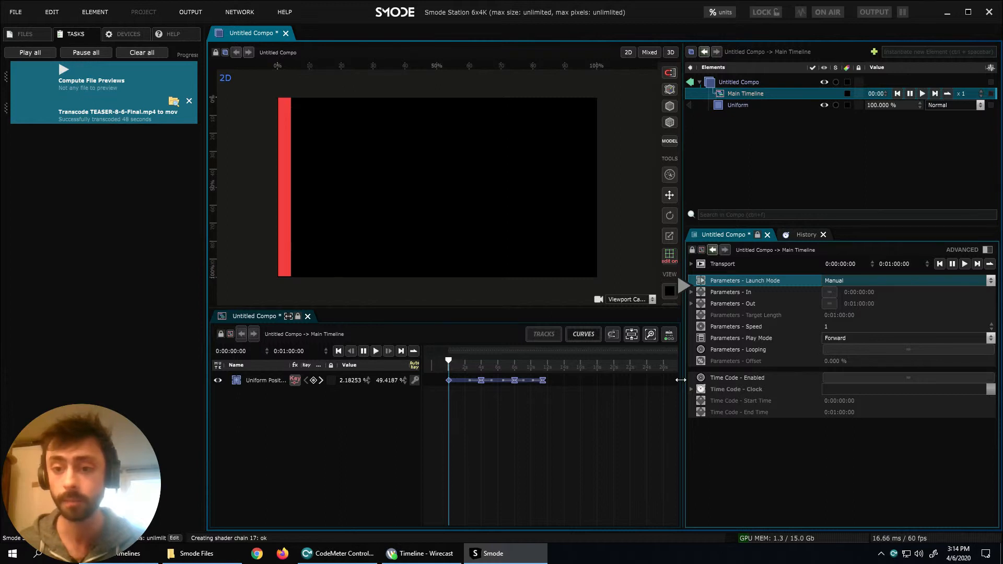
{"action": "left_click", "coordinate": [859, 280]}
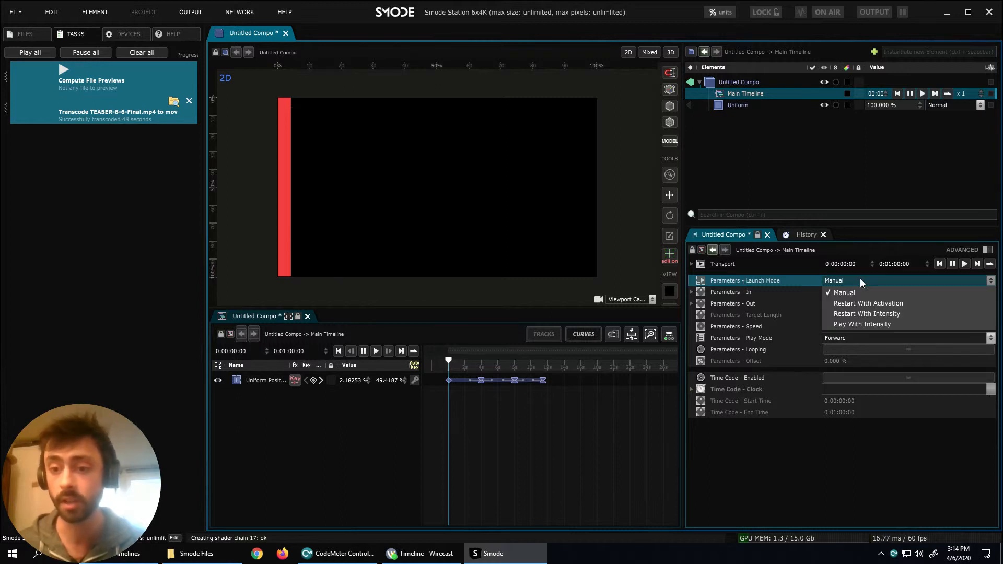
{"action": "left_click", "coordinate": [844, 303]}
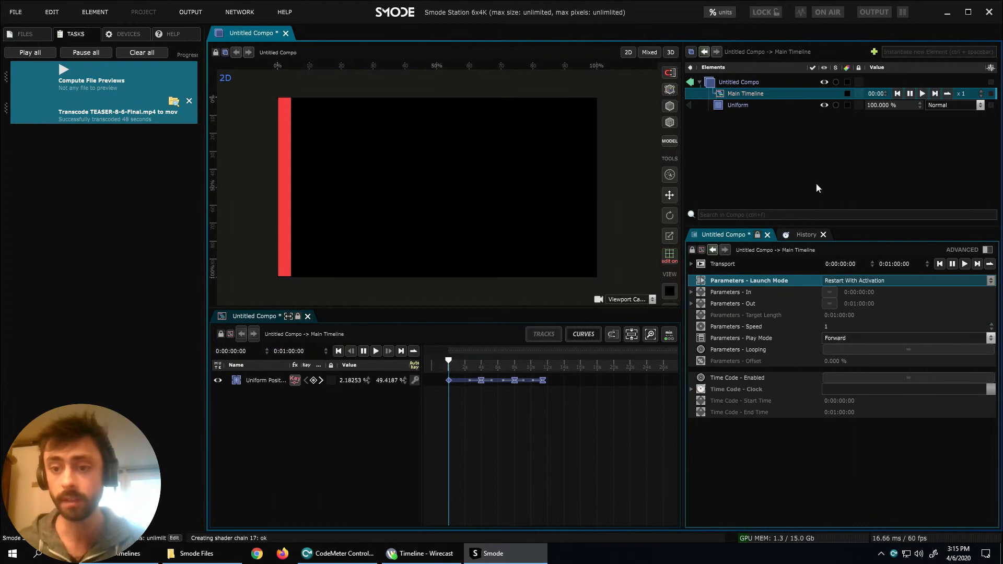
Deactivate Untitled Compo, reselect its main timeline, and reactivate the compo to test the automatic launch.
{"action": "left_click", "coordinate": [824, 83]}
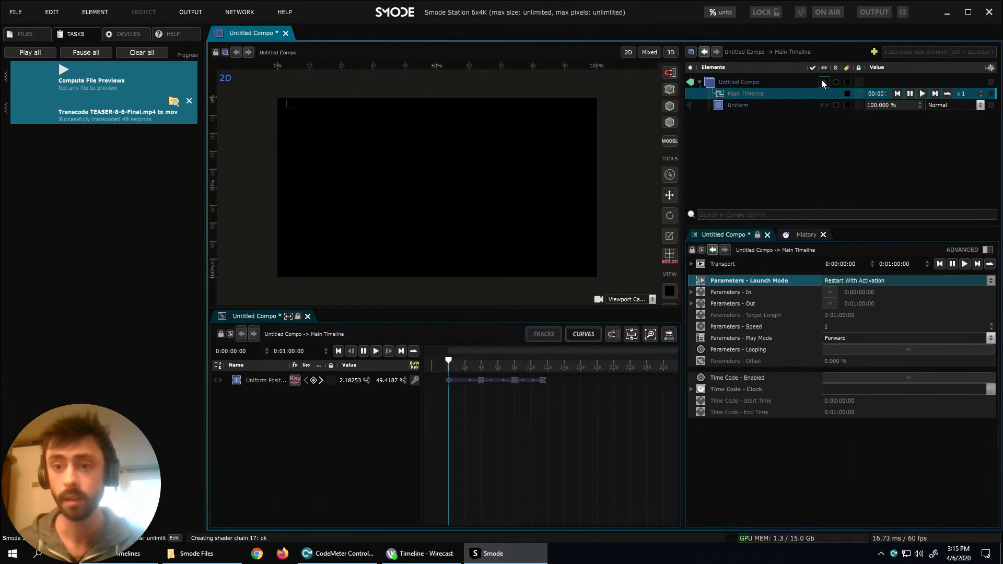
{"action": "left_click", "coordinate": [735, 83]}
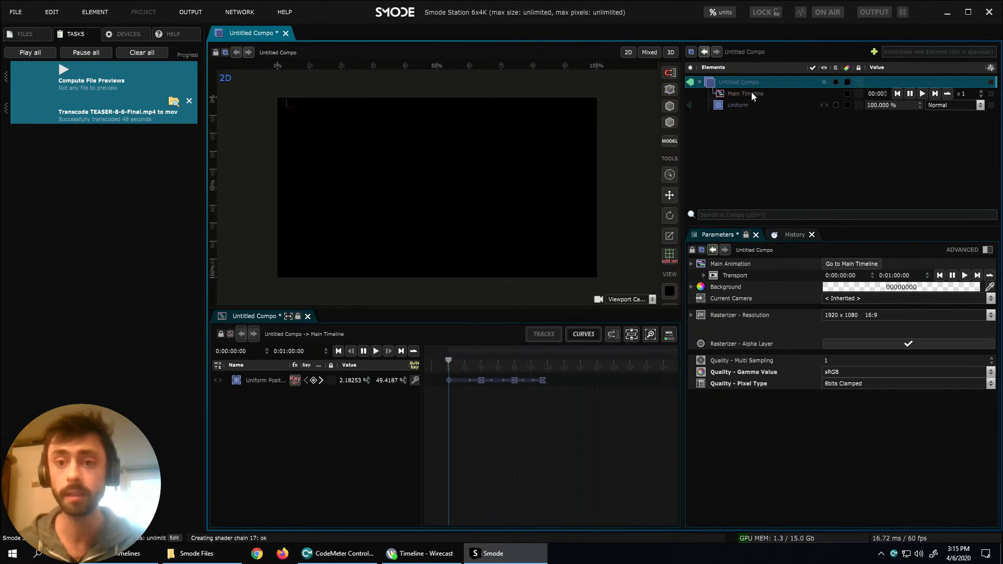
{"action": "left_click", "coordinate": [745, 95]}
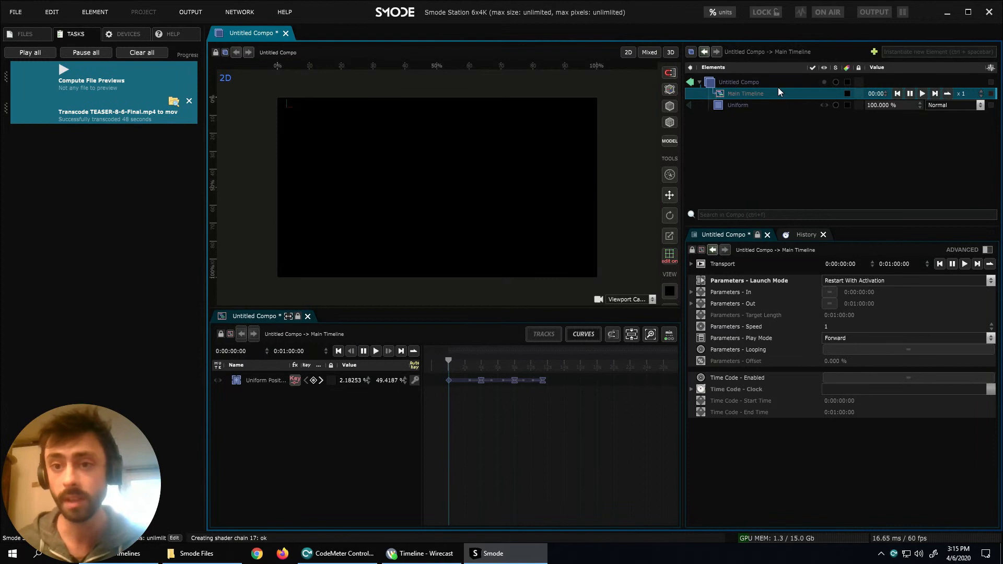
{"action": "left_click", "coordinate": [824, 82]}
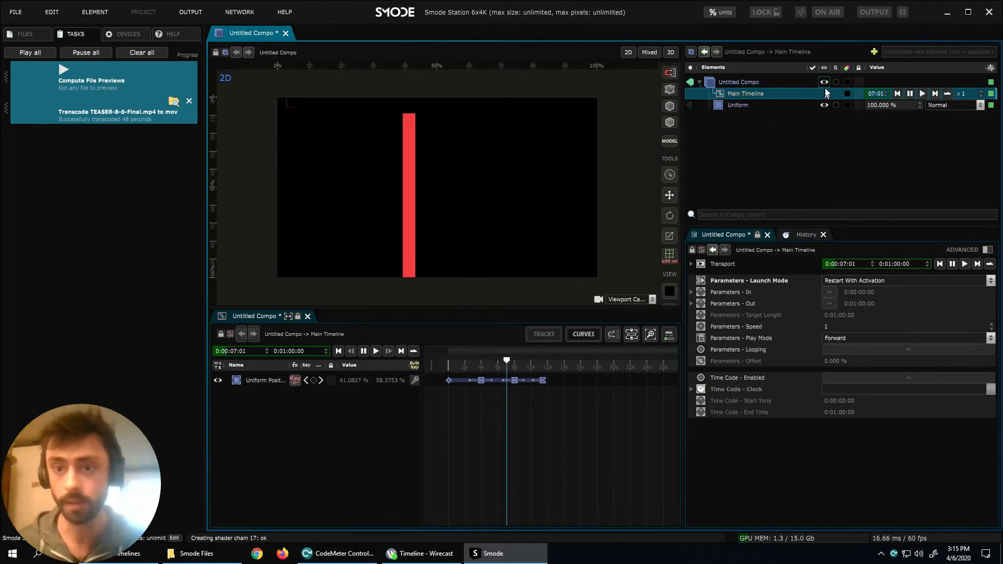
Scrub the main timeline back to 0:00:03:46, and switch Untitled Compo off and on again to test the restart.
{"action": "left_click", "coordinate": [514, 361]}
{"action": "left_click_drag", "start_coordinate": [514, 361], "coordinate": [480, 361]}
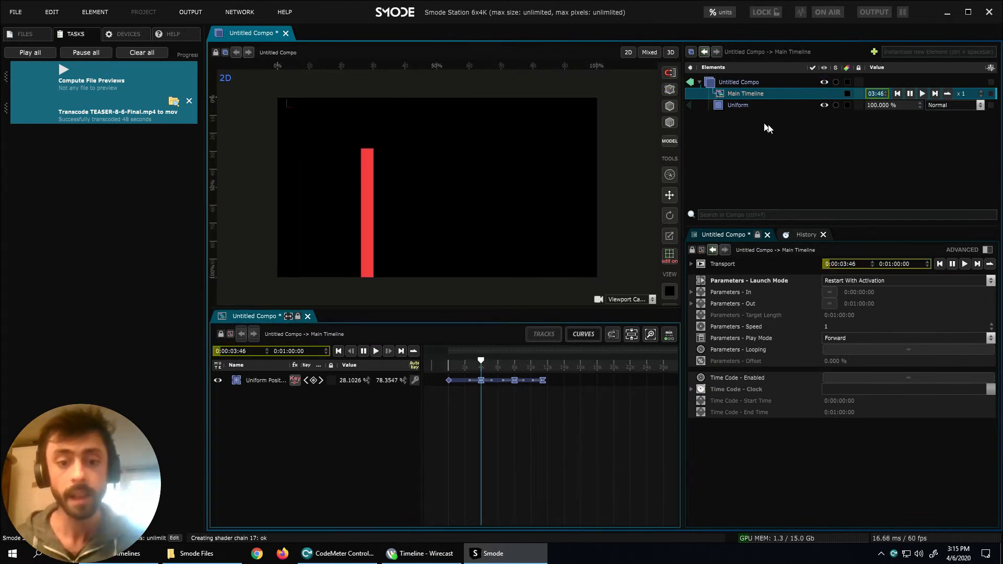
{"action": "left_click", "coordinate": [823, 82]}
{"action": "left_click", "coordinate": [823, 82]}
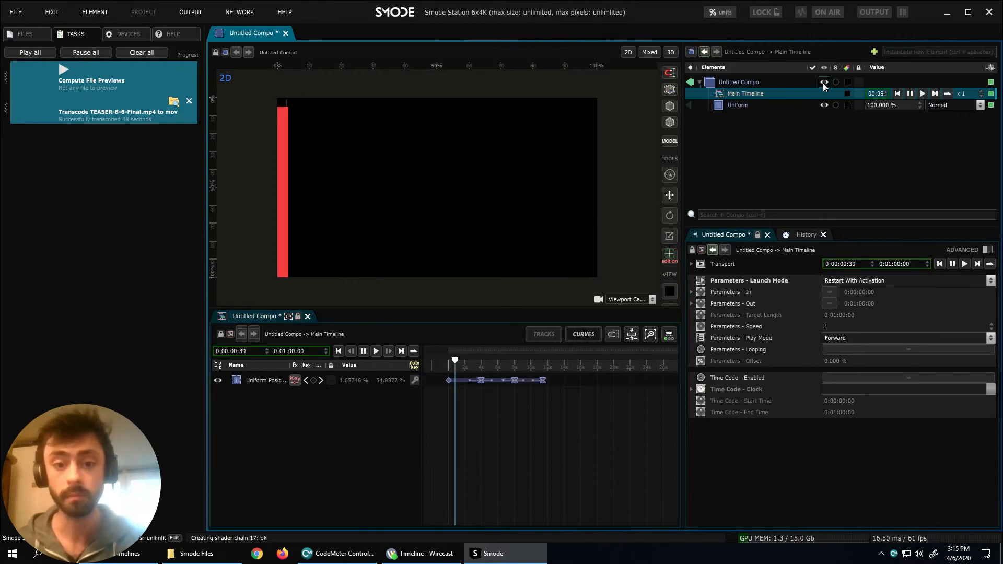
Halt the main timeline at 0:00:02:02 and set its launch mode to Restart With Intensity.
{"action": "left_click_drag", "start_coordinate": [468, 361], "coordinate": [466, 360]}
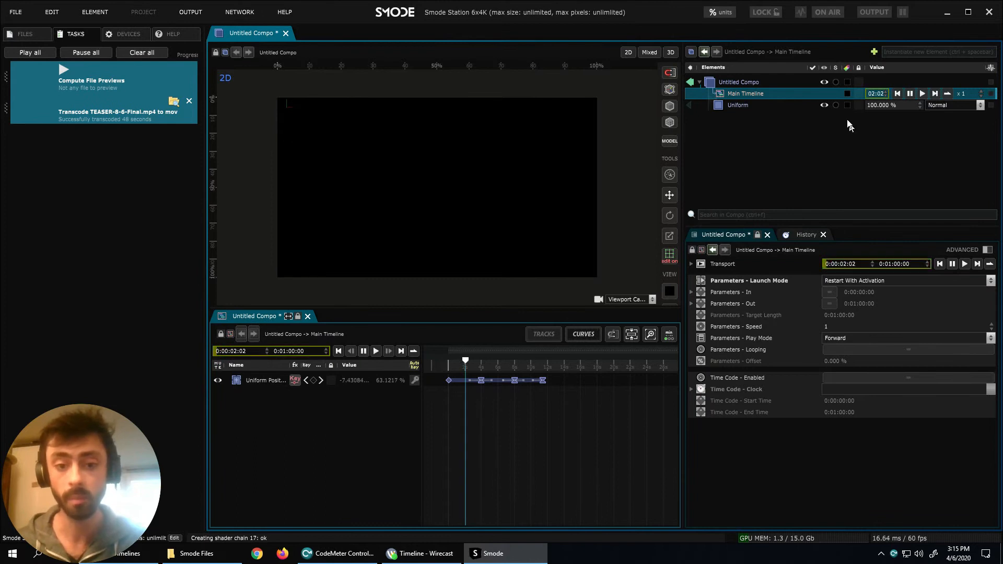
{"action": "left_click", "coordinate": [856, 283]}
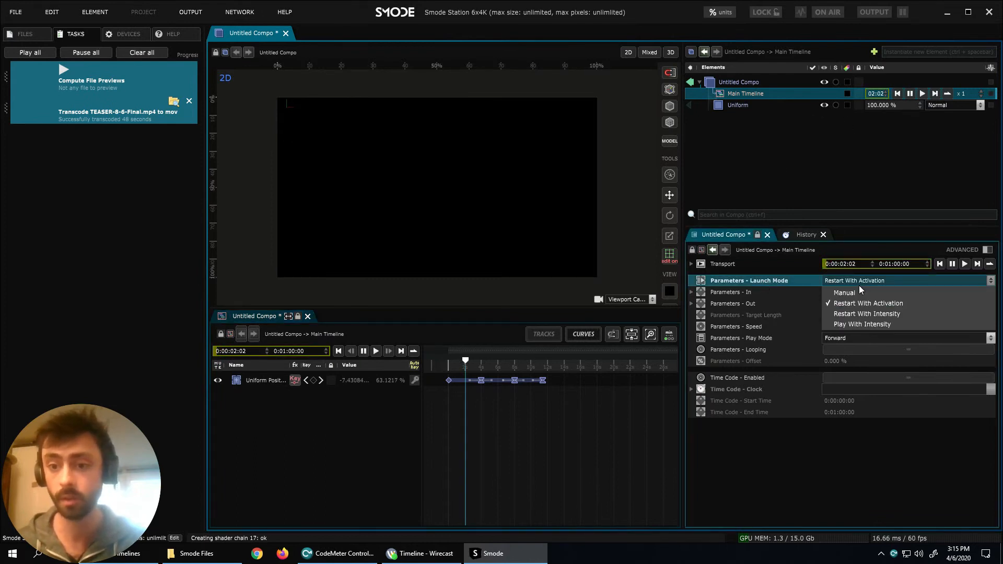
{"action": "left_click", "coordinate": [858, 312]}
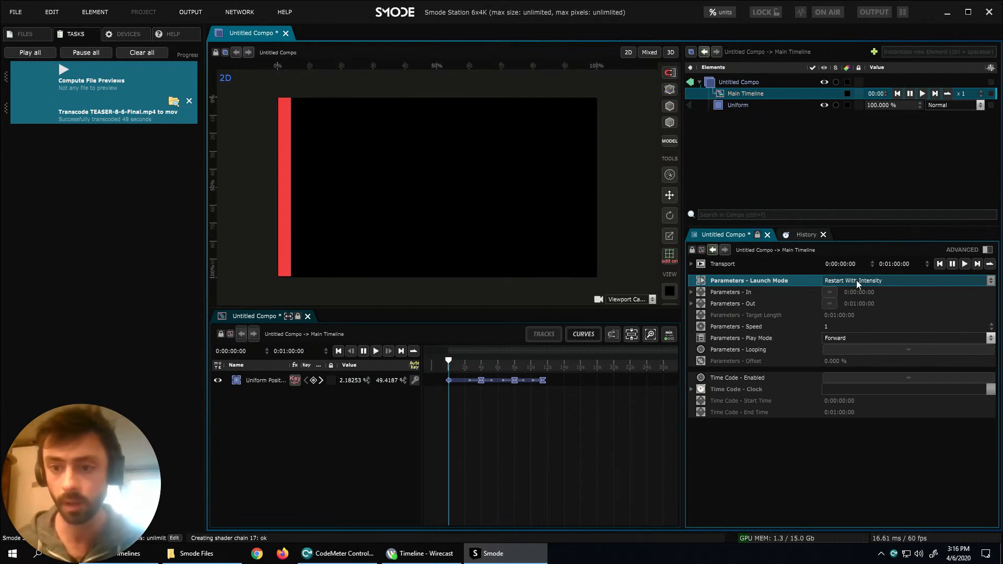
Create a nested compo inside Untitled Compo and give it its own main timeline.
{"action": "right_click", "coordinate": [732, 121]}
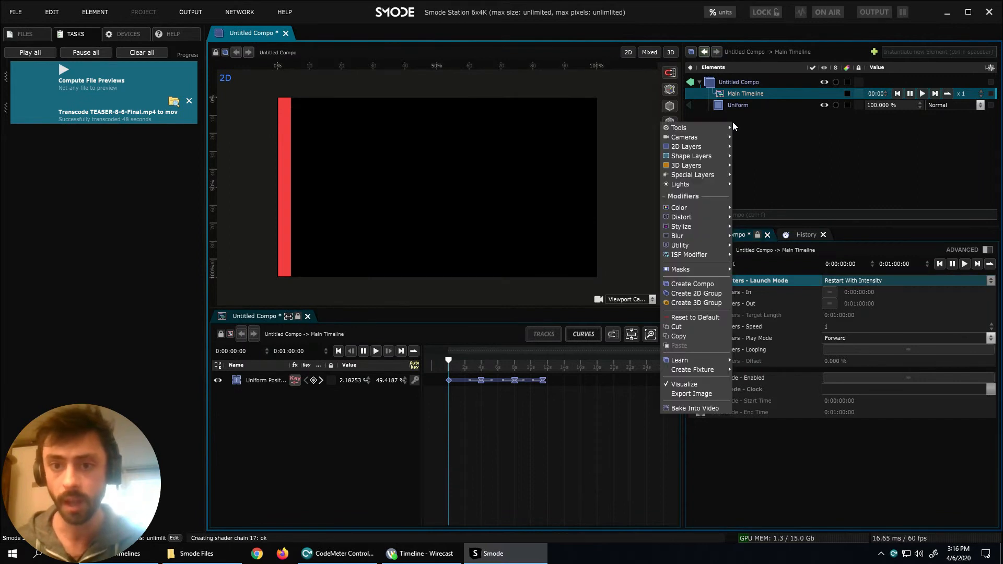
{"action": "left_click", "coordinate": [696, 283]}
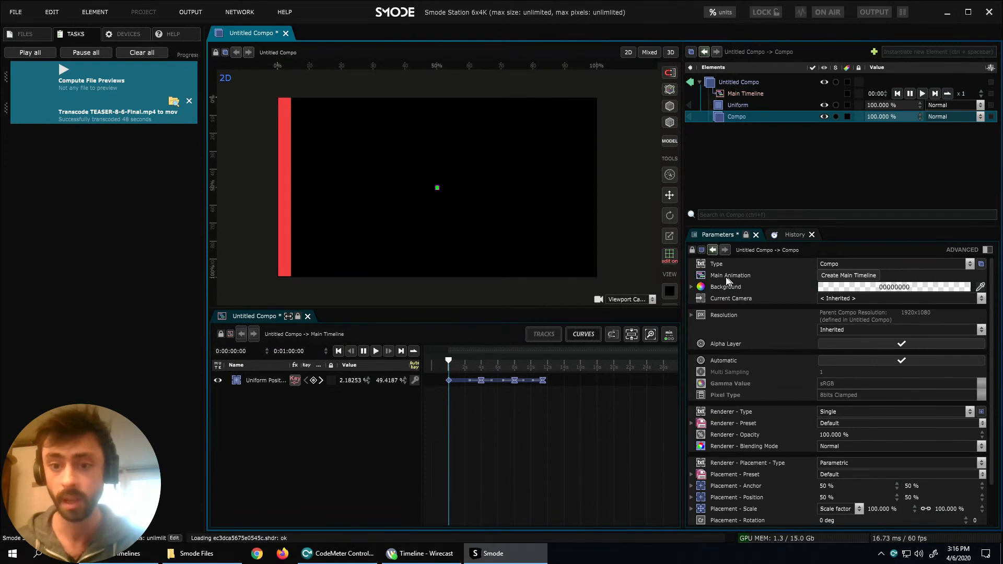
{"action": "left_click", "coordinate": [721, 277]}
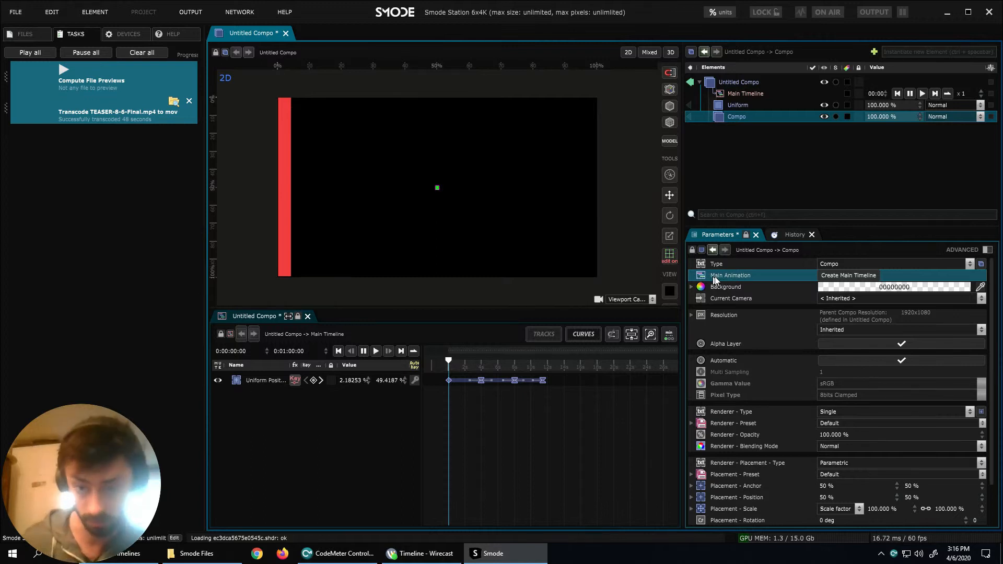
{"action": "left_click", "coordinate": [830, 276]}
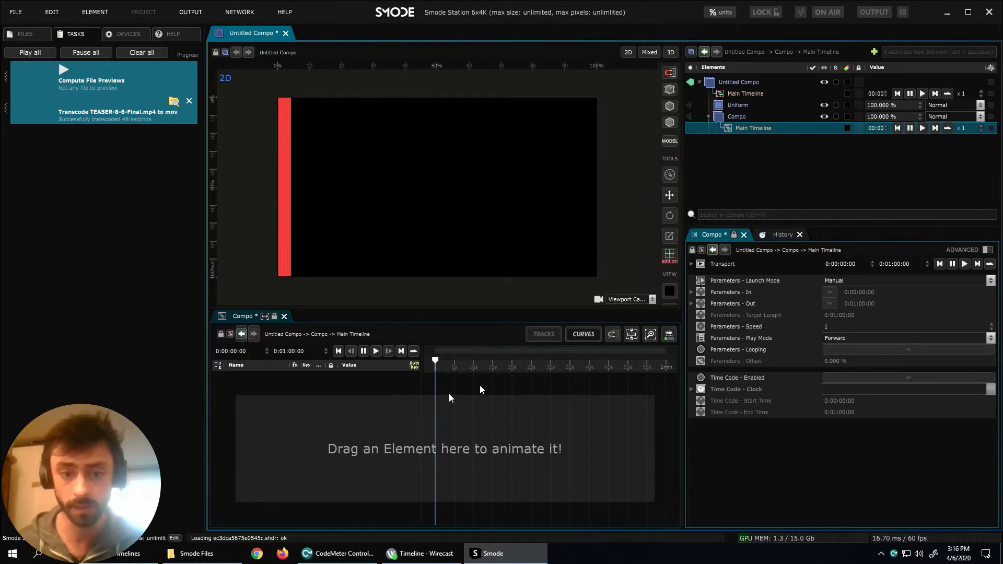
Rename the nested compo as 02.
{"action": "double_click", "coordinate": [738, 117]}
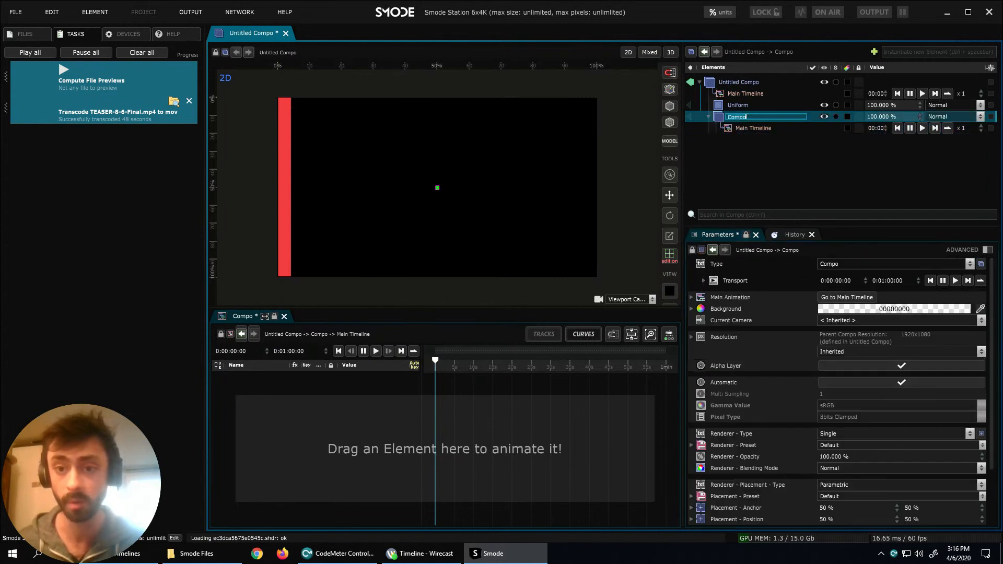
{"action": "type", "text": "02"}
{"action": "key", "text": "Return"}
Set the launch mode of compo 02's main timeline to Restart With Intensity and rewind that timeline to its start.
{"action": "left_click", "coordinate": [753, 127]}
{"action": "left_click", "coordinate": [736, 116]}
{"action": "left_click", "coordinate": [750, 127]}
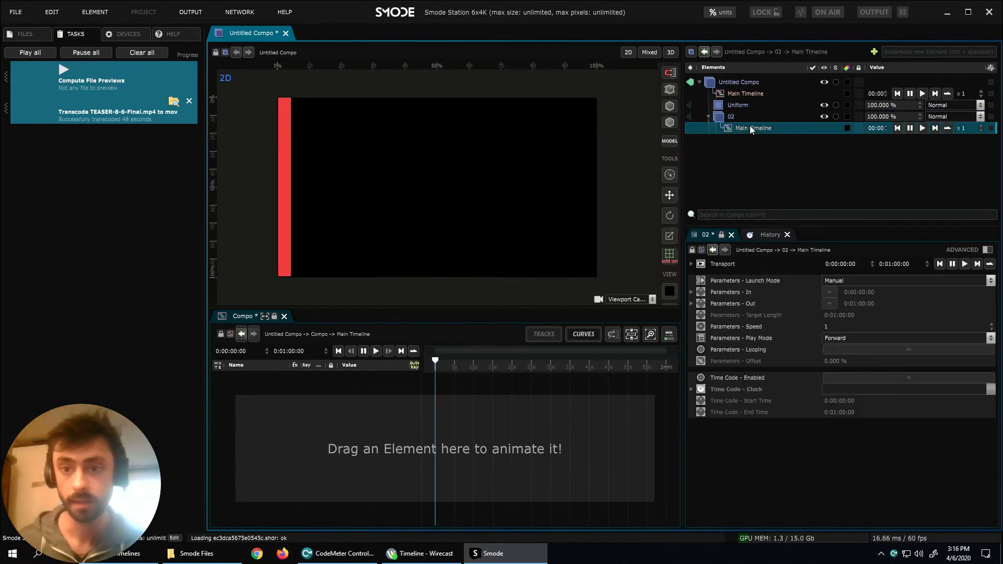
{"action": "left_click", "coordinate": [848, 283]}
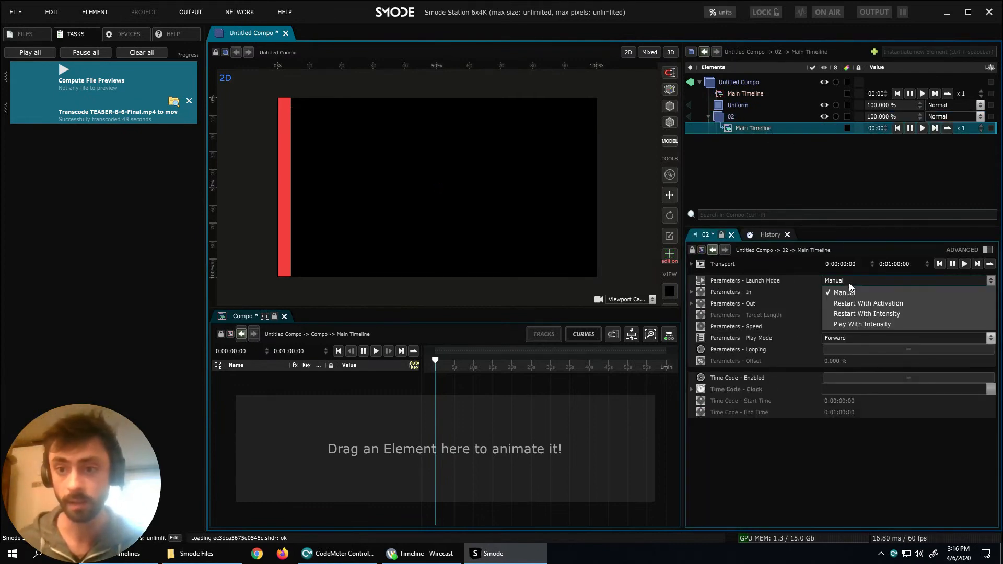
{"action": "left_click", "coordinate": [852, 314]}
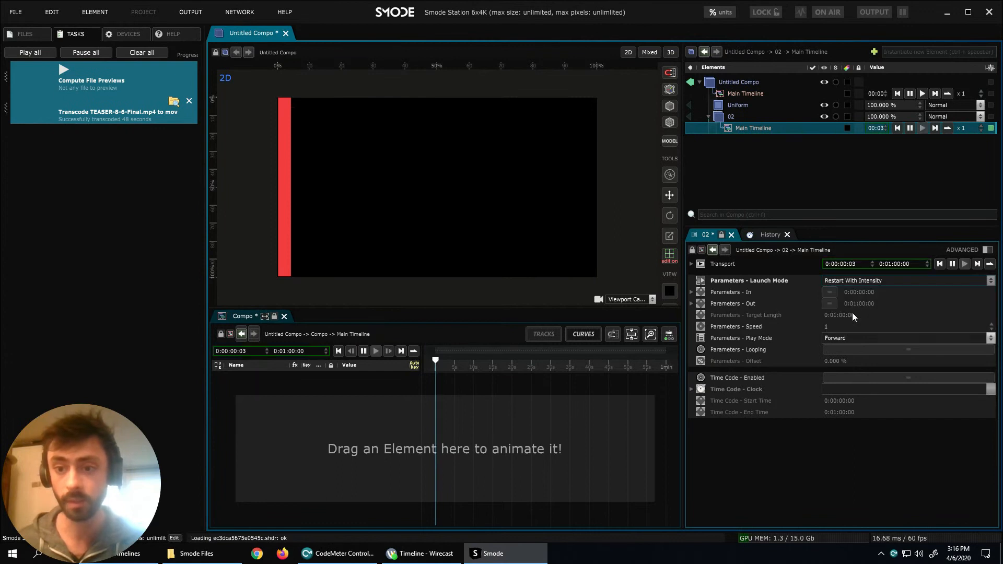
{"action": "left_click", "coordinate": [897, 128]}
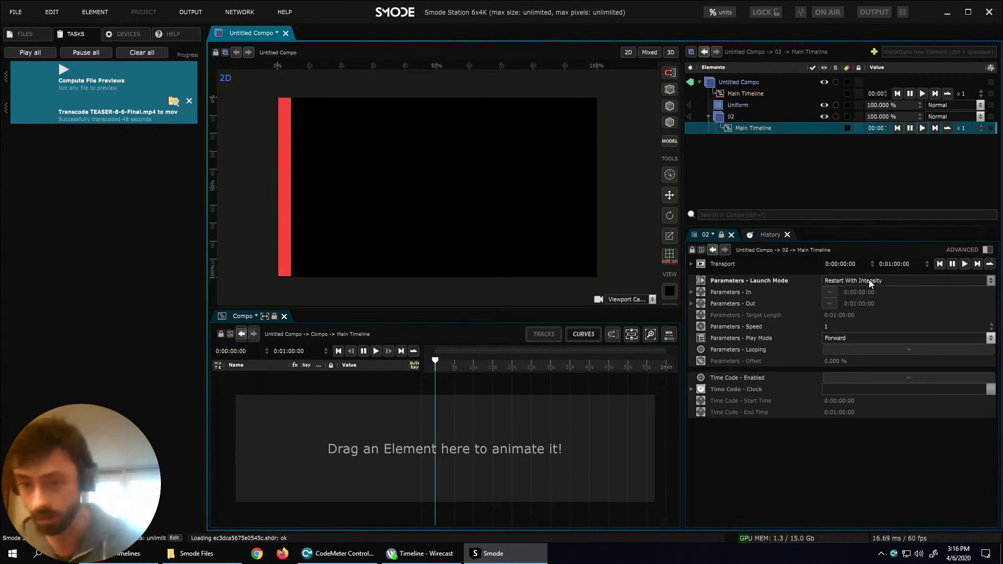
Test the intensity launch by setting compo 02's opacity to 0%, raising it to about 12.1%, and lowering it back to 0%.
{"action": "double_click", "coordinate": [889, 116]}
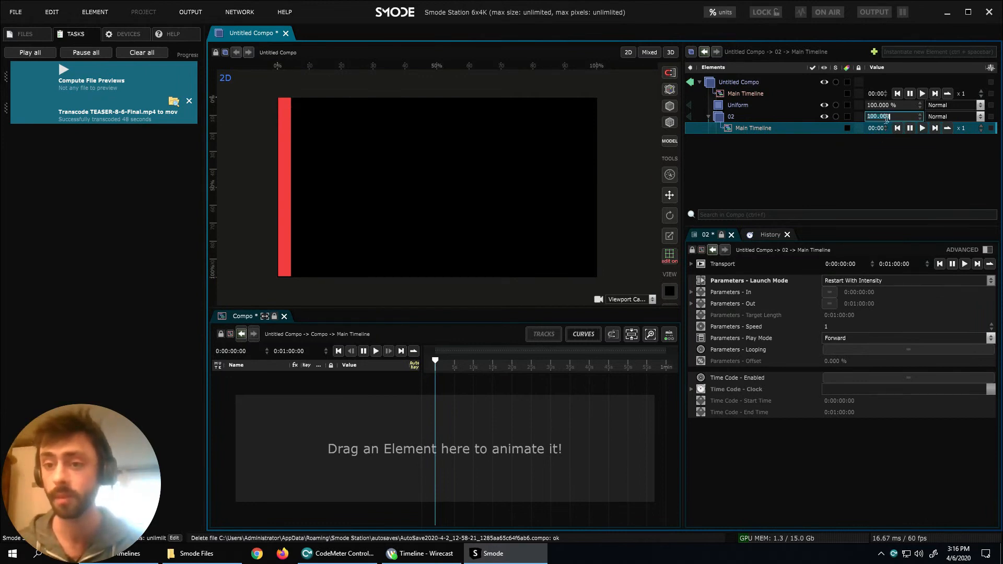
{"action": "type", "text": "0"}
{"action": "key", "text": "Return"}
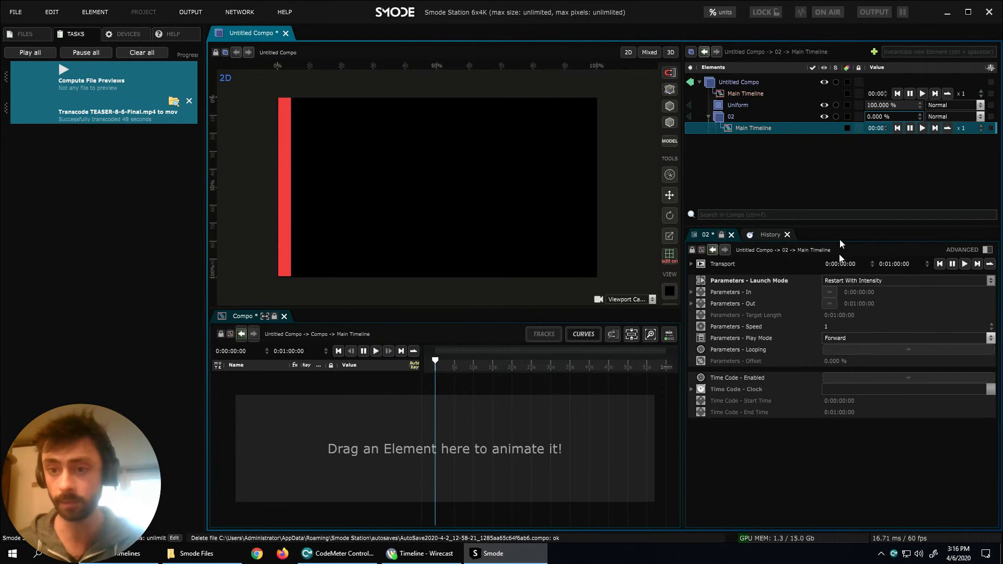
{"action": "left_click", "coordinate": [789, 282]}
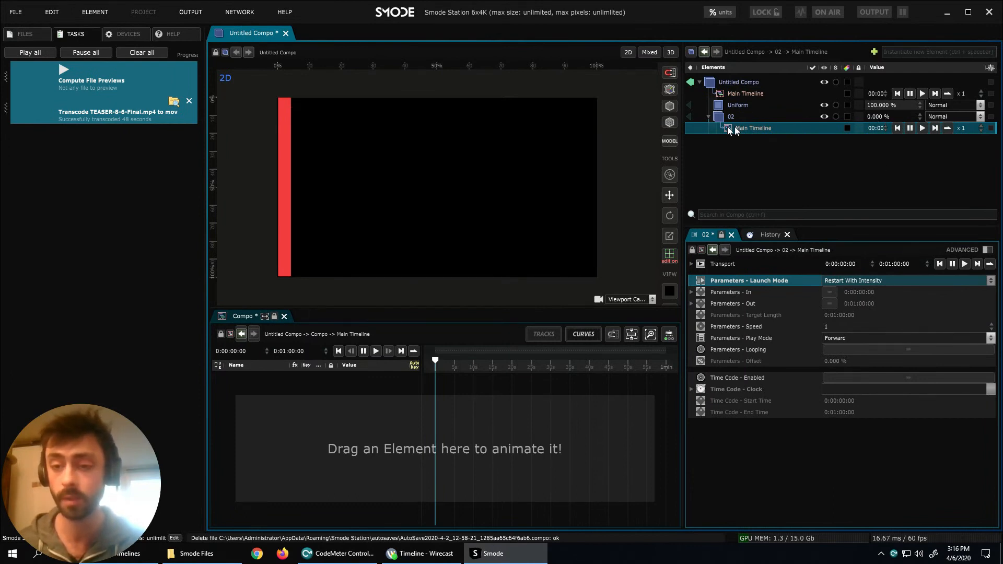
{"action": "left_click", "coordinate": [921, 128]}
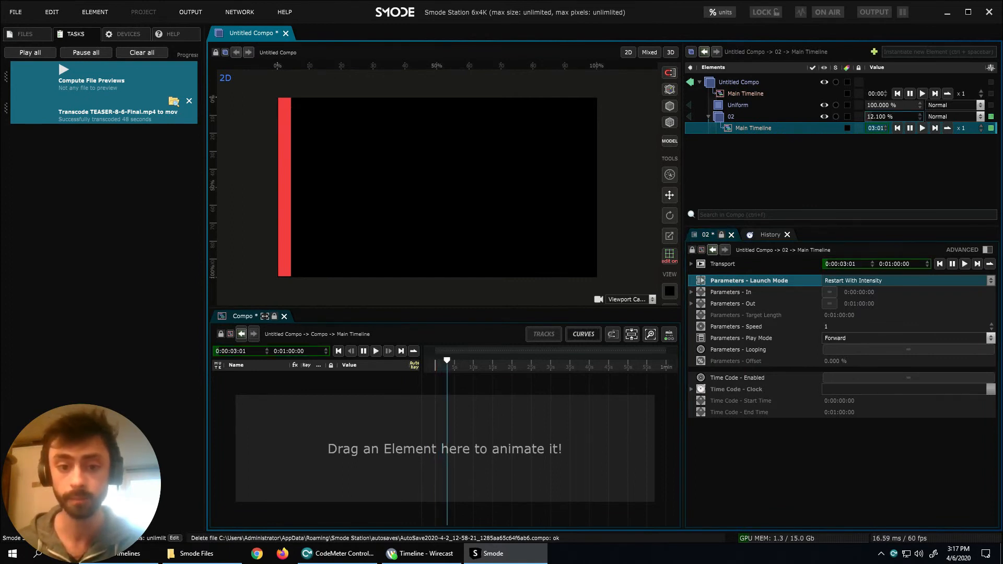
{"action": "left_click_drag", "start_coordinate": [891, 116], "coordinate": [891, 146]}
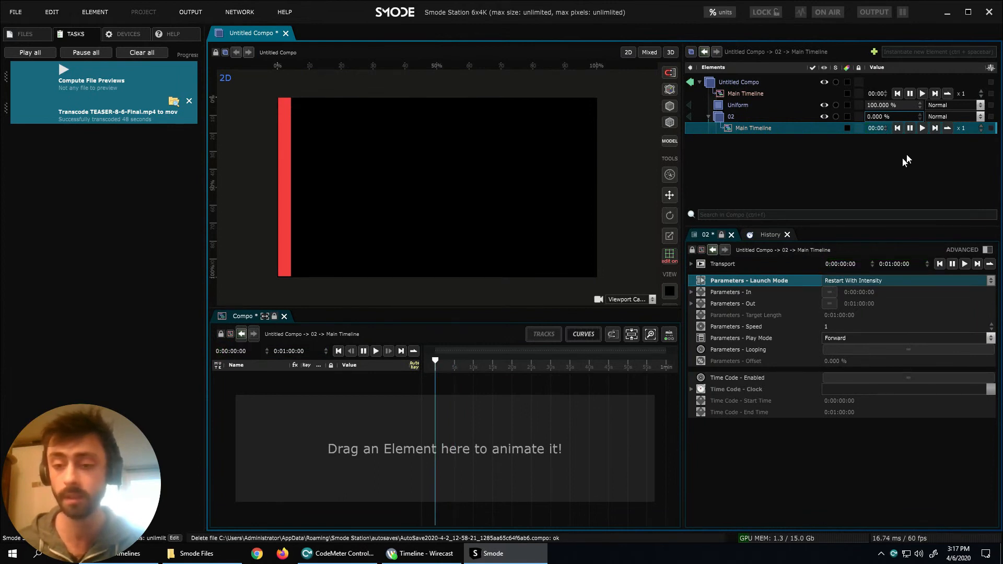
Set the launch mode of compo 02's main timeline to Play With Intensity and raise the compo's opacity to about 70.7%.
{"action": "left_click", "coordinate": [884, 283]}
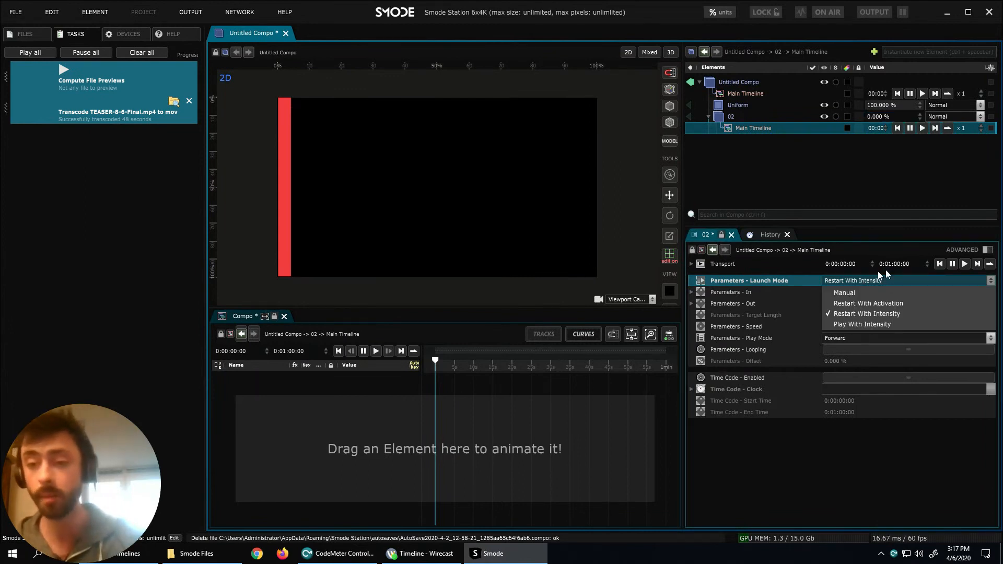
{"action": "left_click", "coordinate": [854, 325]}
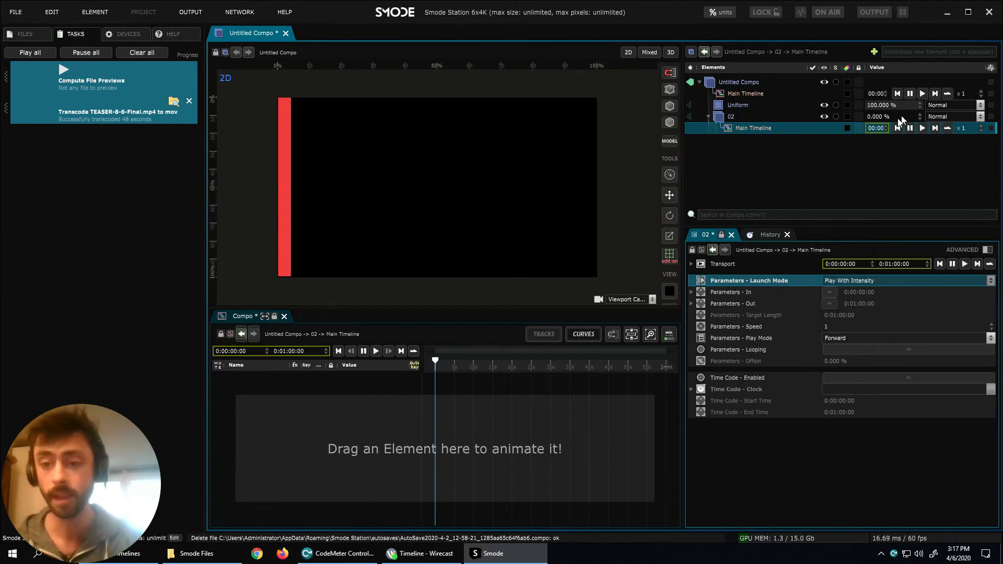
{"action": "left_click_drag", "start_coordinate": [896, 118], "coordinate": [934, 118]}
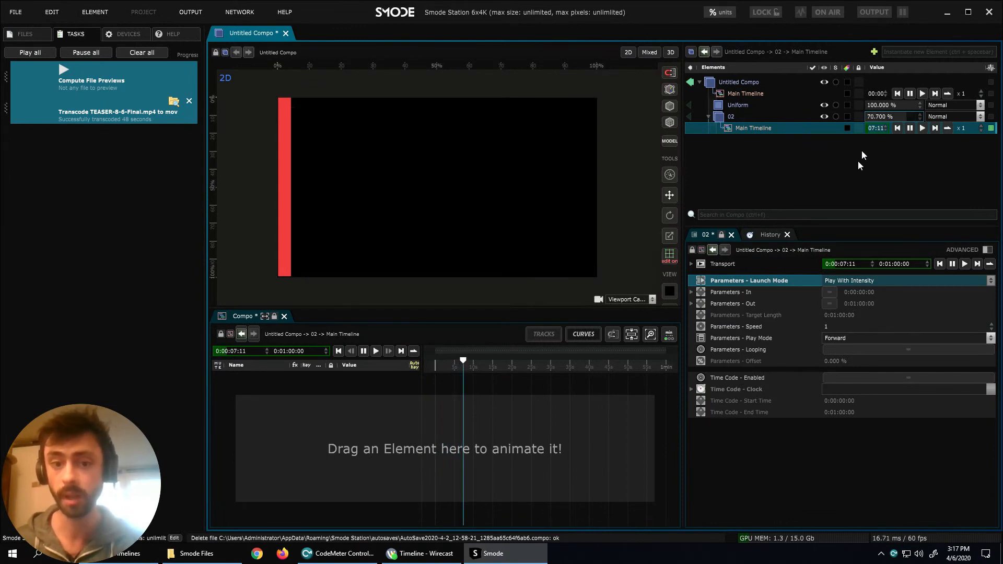
Set compo 02's opacity to 0% to pause its timeline, and set it to 10% to resume playback.
{"action": "left_click", "coordinate": [892, 116]}
{"action": "type", "text": "0"}
{"action": "key", "text": "Return"}
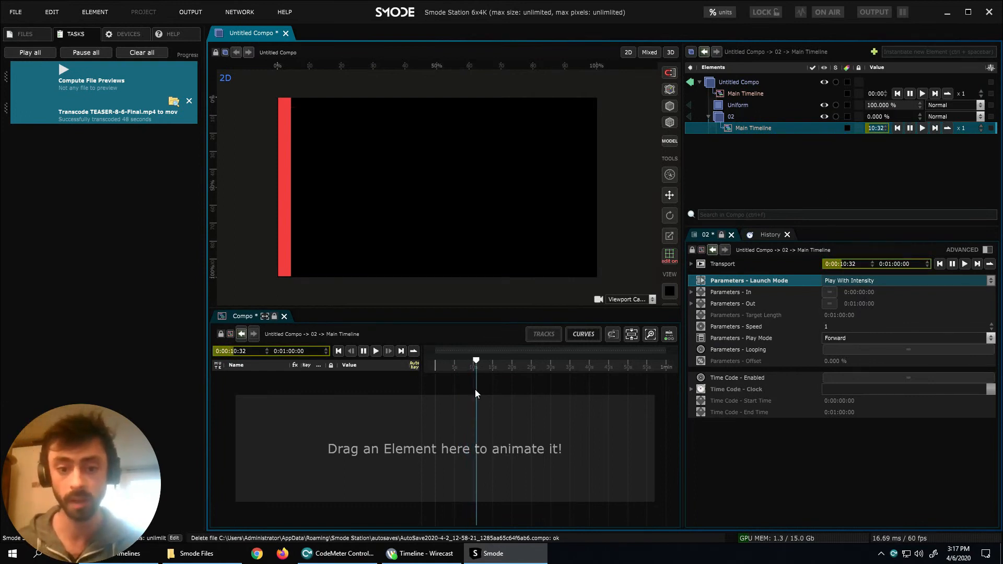
{"action": "left_click", "coordinate": [892, 117]}
{"action": "type", "text": "10"}
{"action": "key", "text": "Return"}
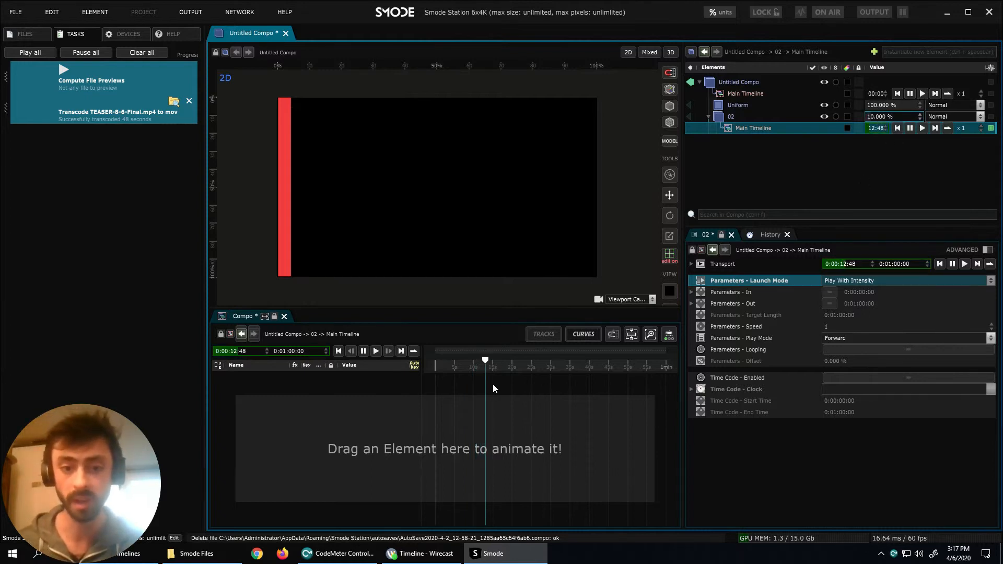
Delete the nested compo 02 from the Untitled Compo.
{"action": "left_click", "coordinate": [751, 93]}
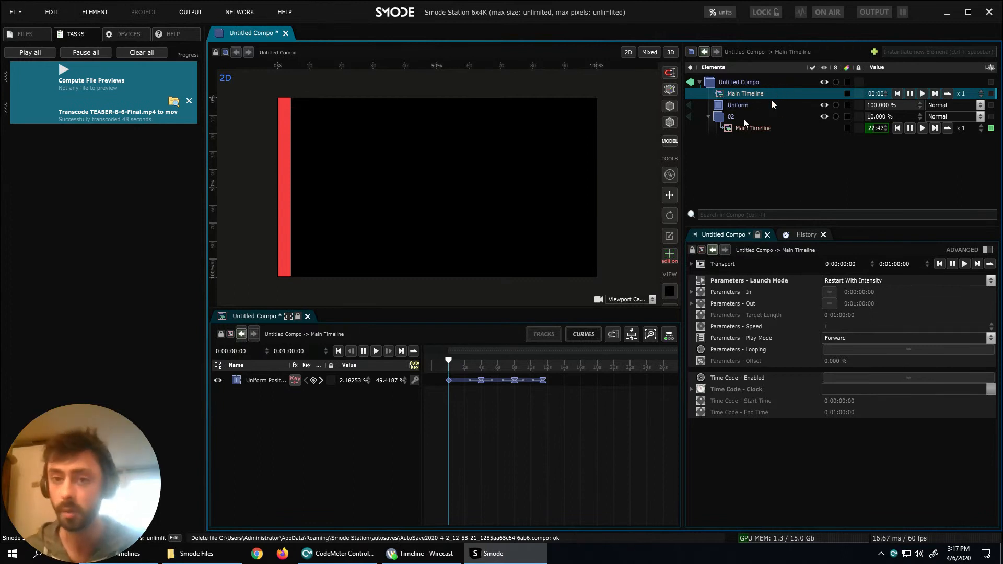
{"action": "left_click", "coordinate": [729, 117]}
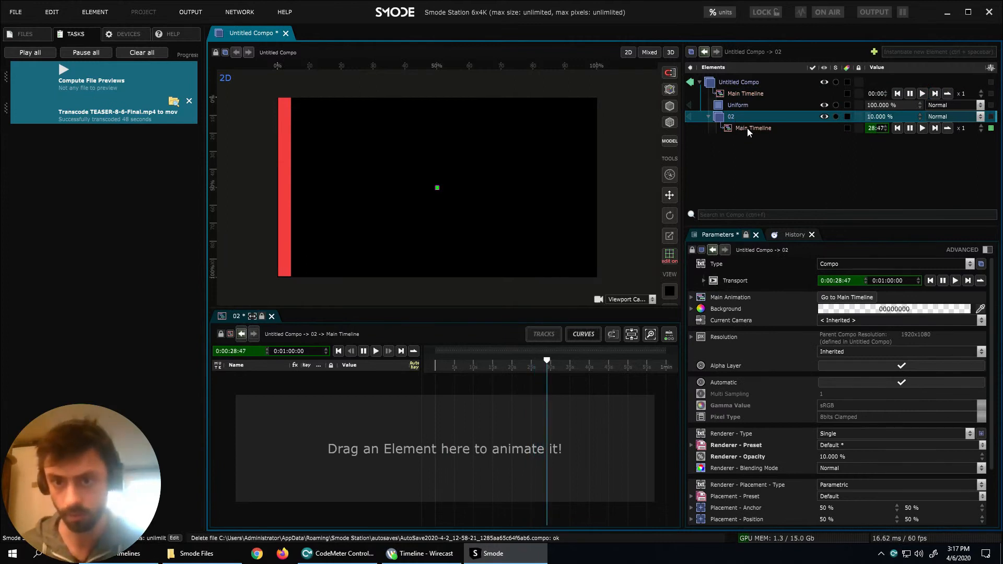
{"action": "left_click", "coordinate": [741, 127]}
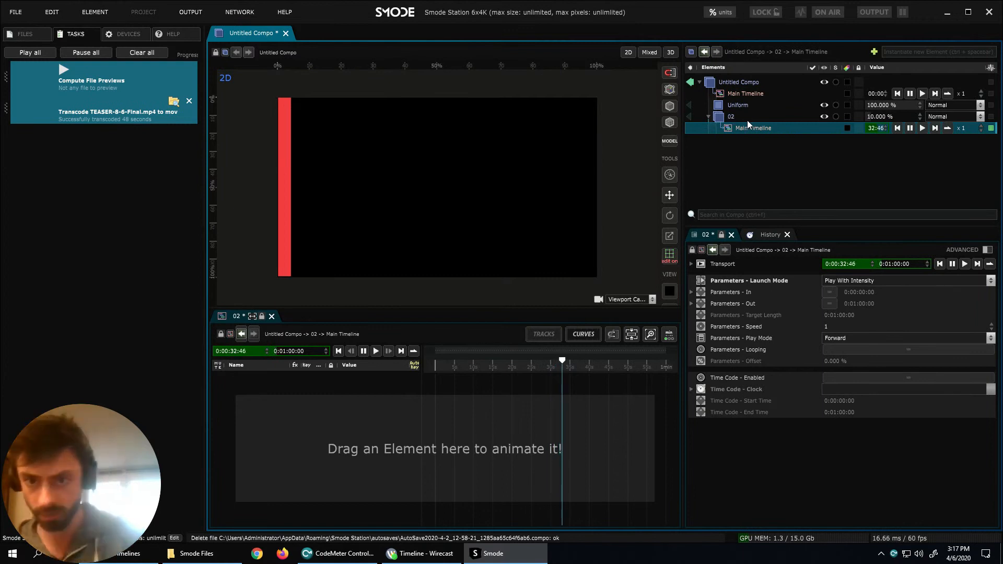
{"action": "left_click", "coordinate": [715, 118]}
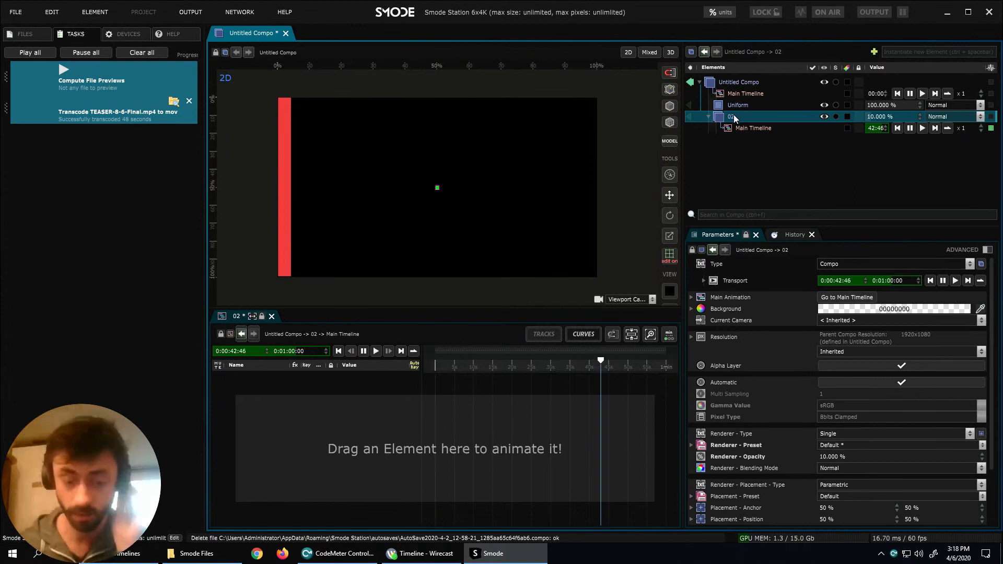
{"action": "key", "text": "Delete"}
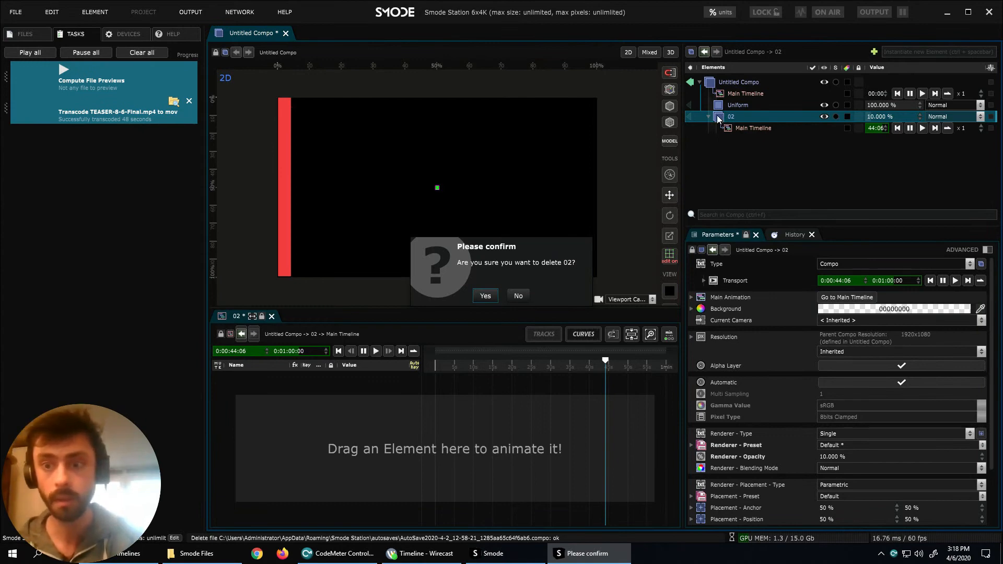
{"action": "key", "text": "Return"}
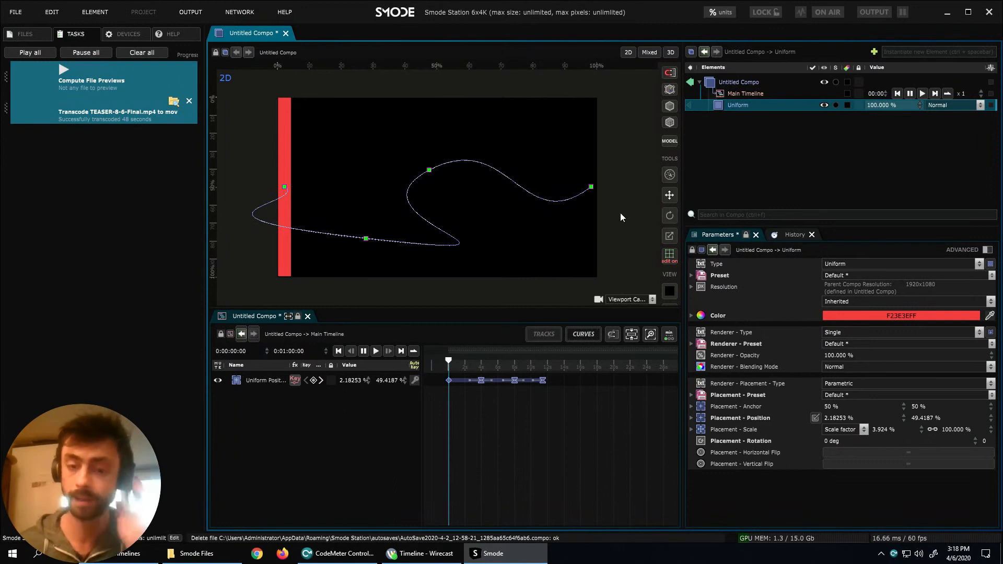
Enable the In point of the Untitled Compo's main timeline at 0:00:04:00, and test it by playing and rewinding the timeline.
{"action": "left_click", "coordinate": [736, 92]}
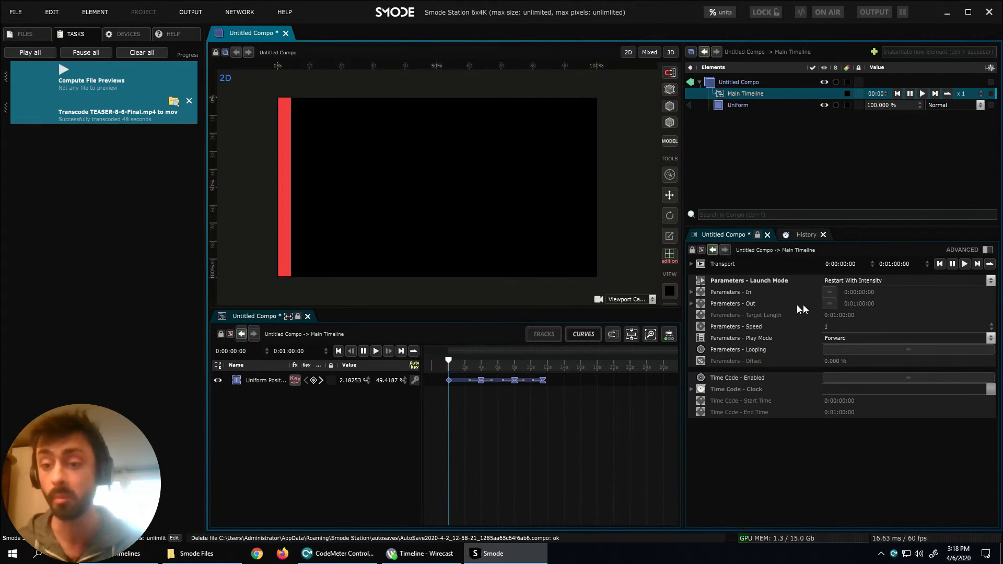
{"action": "left_click", "coordinate": [752, 293]}
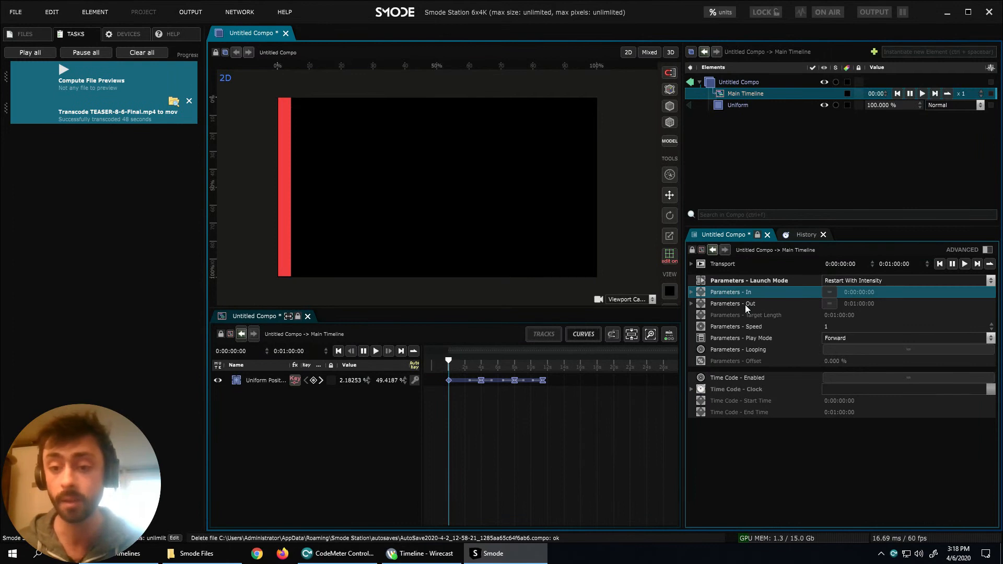
{"action": "double_click", "coordinate": [902, 264]}
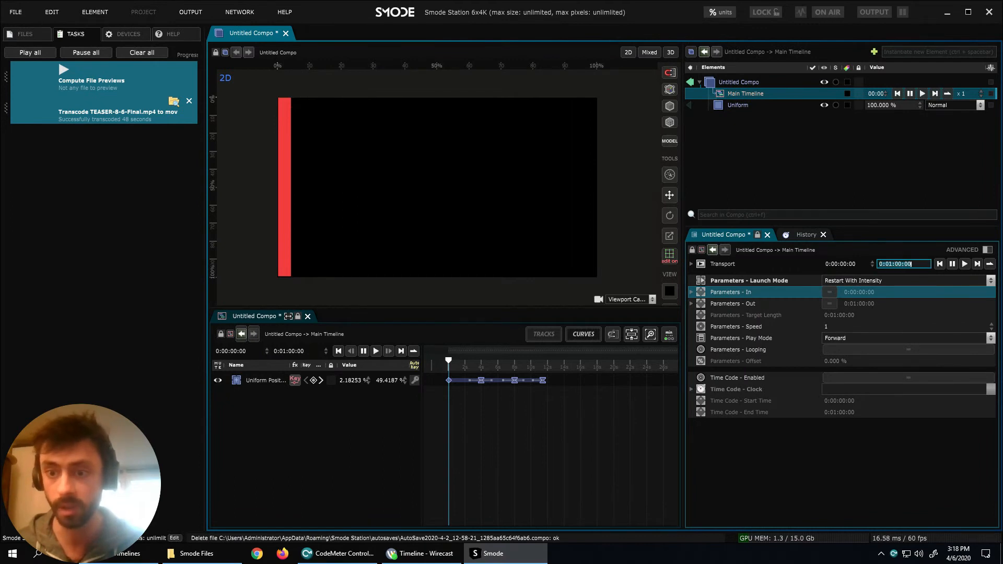
{"action": "left_click", "coordinate": [775, 301]}
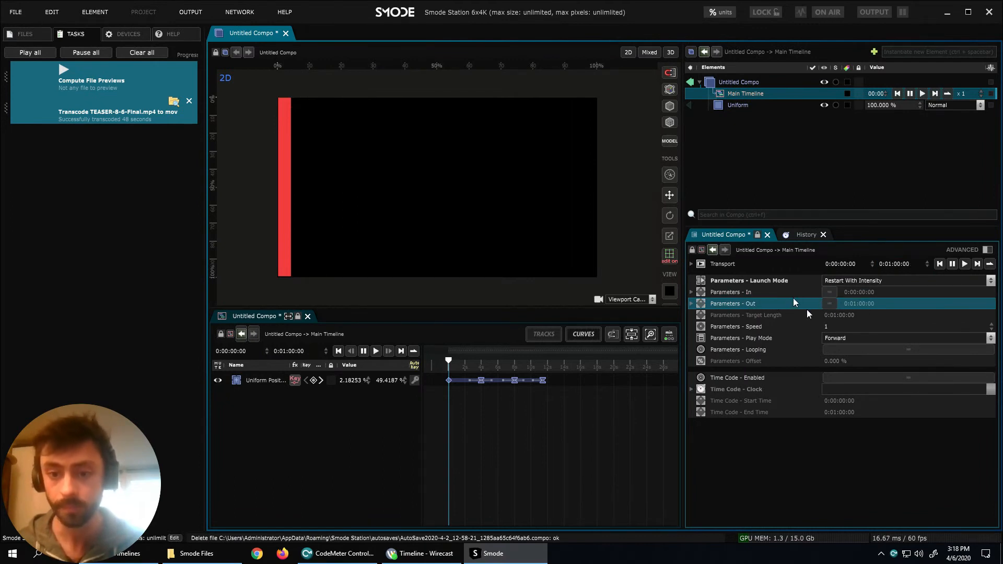
{"action": "left_click", "coordinate": [833, 291]}
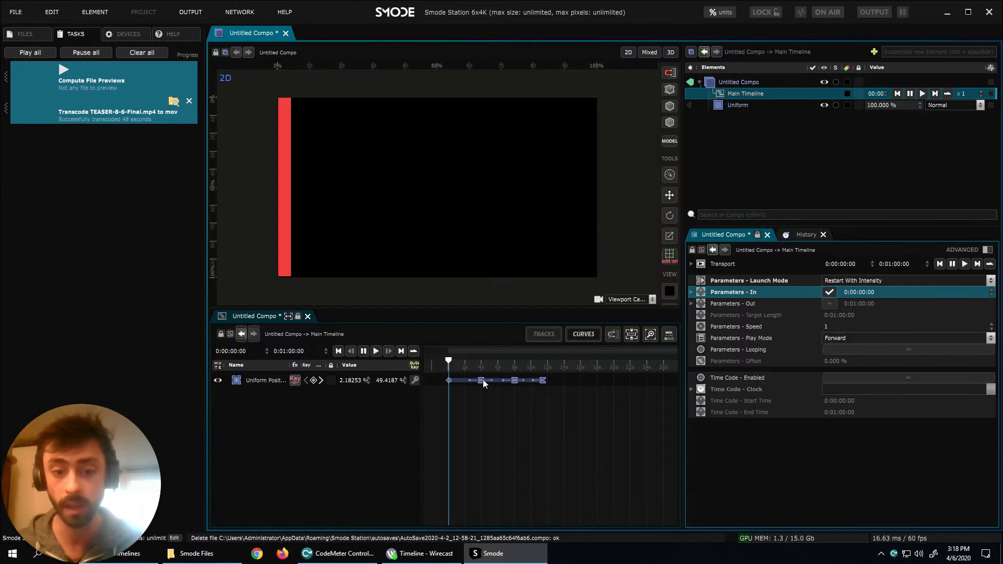
{"action": "left_click_drag", "start_coordinate": [478, 361], "coordinate": [442, 363]}
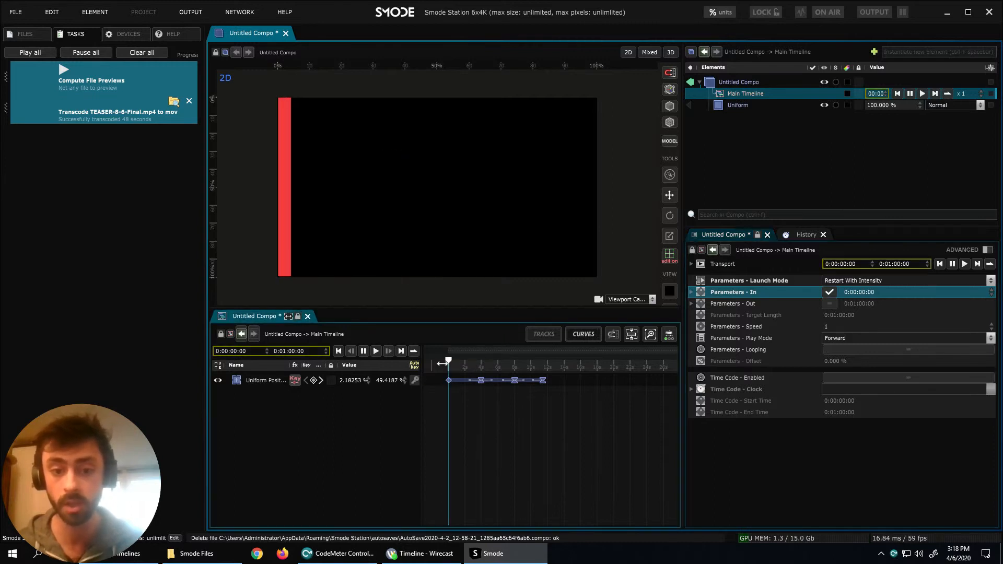
{"action": "double_click", "coordinate": [861, 292]}
{"action": "type", "text": "4."}
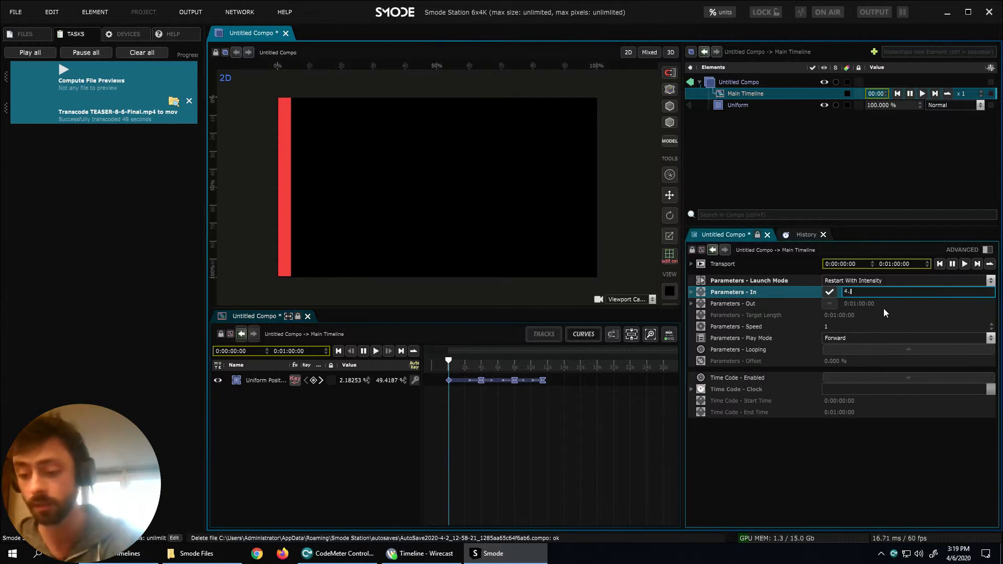
{"action": "key", "text": "Return"}
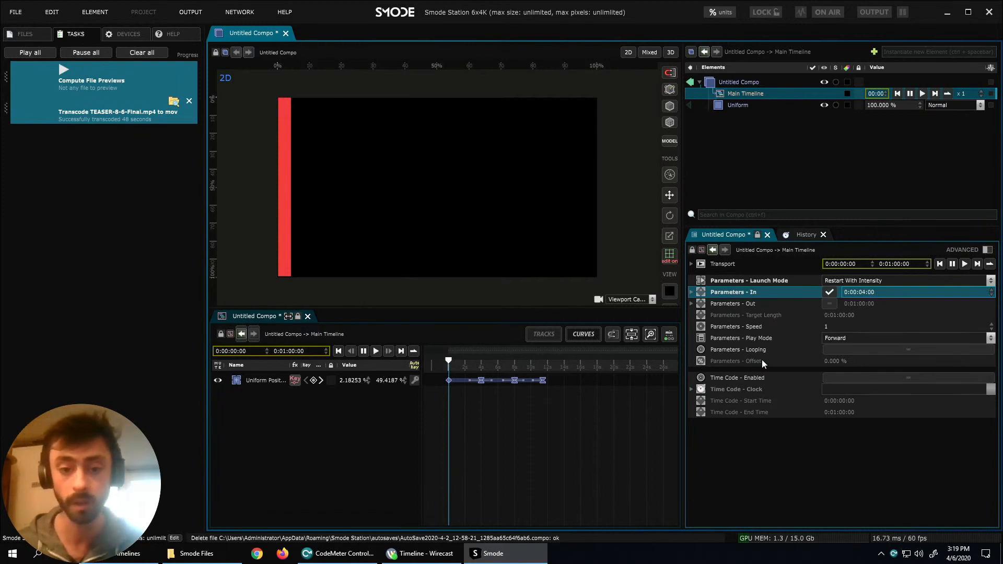
{"action": "left_click", "coordinate": [963, 264]}
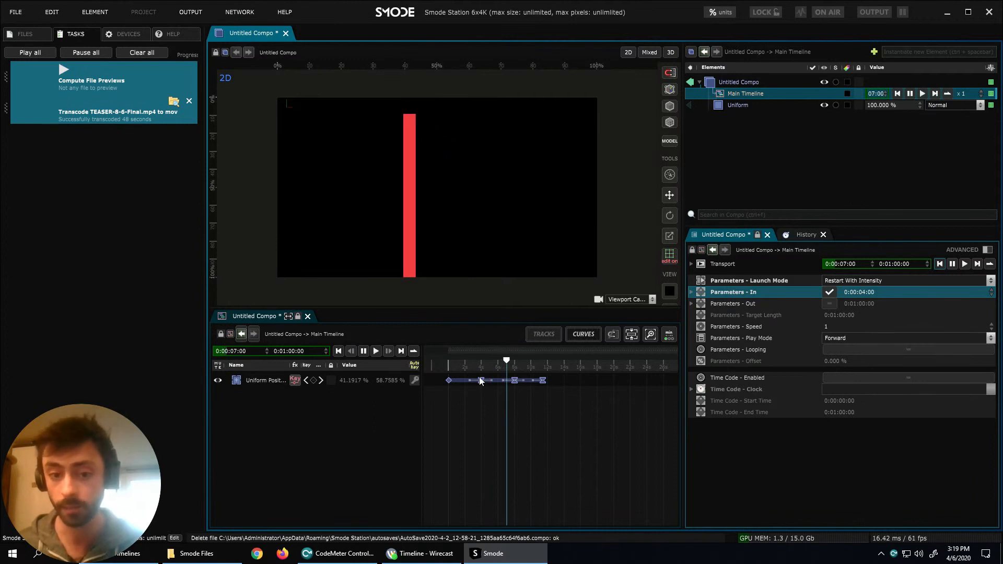
{"action": "left_click", "coordinate": [939, 263]}
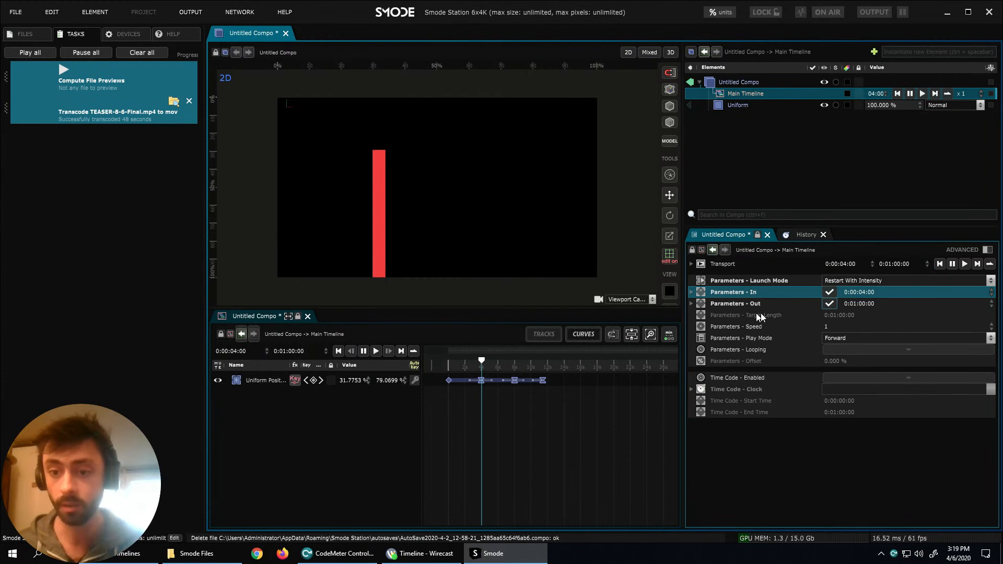
Set the main timeline's Out point to 0:00:08:00 and play the timeline between its In and Out points.
{"action": "left_click", "coordinate": [739, 304]}
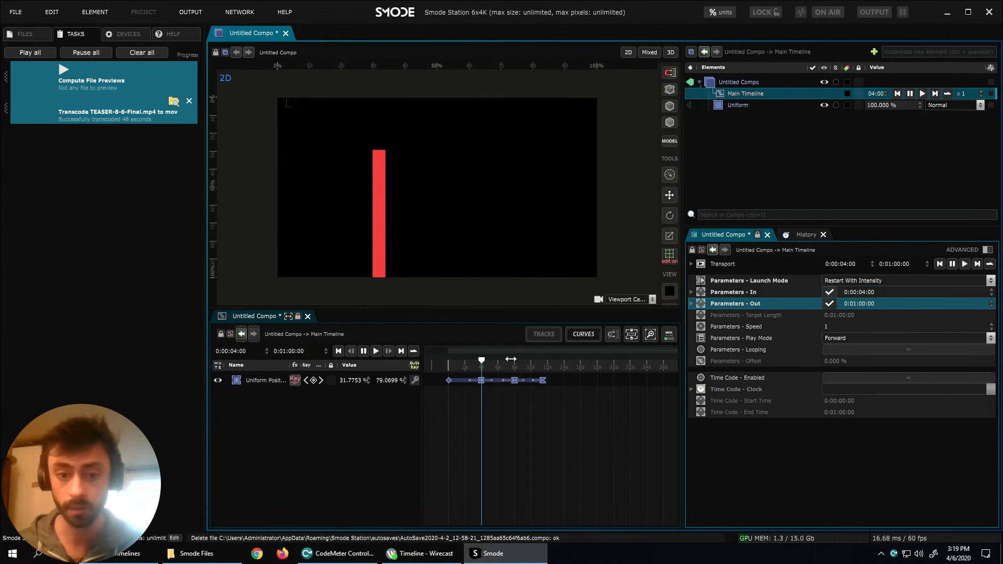
{"action": "double_click", "coordinate": [862, 304]}
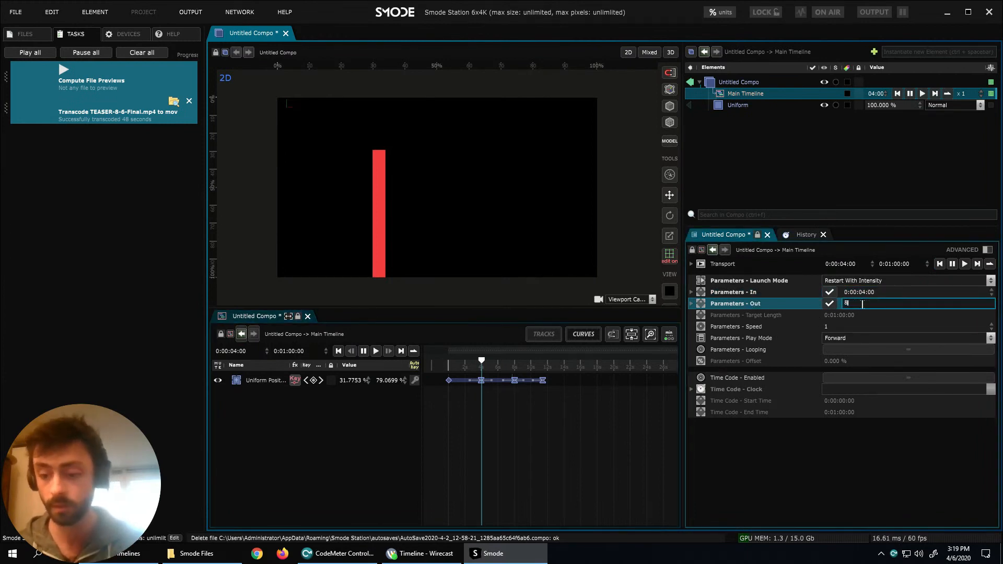
{"action": "key", "text": "Return"}
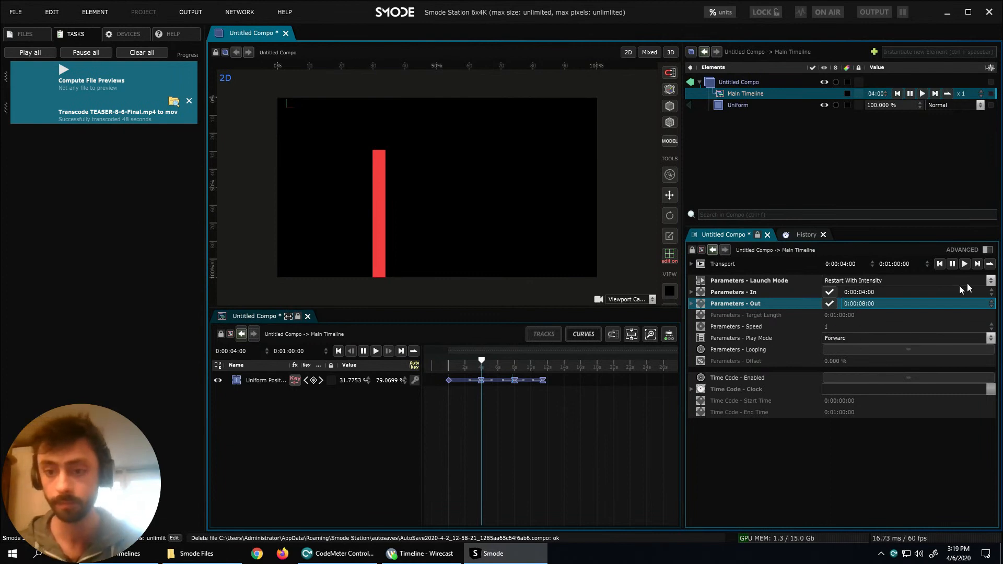
{"action": "left_click", "coordinate": [961, 264]}
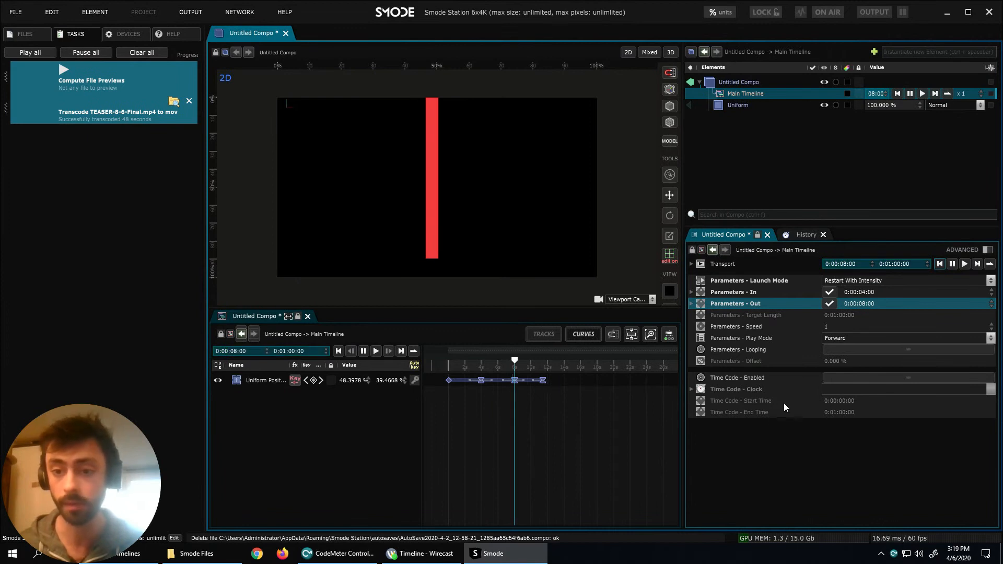
Set the main timeline's length to 0:00:10:00 and its play mode to Ping Pong.
{"action": "left_click", "coordinate": [844, 327]}
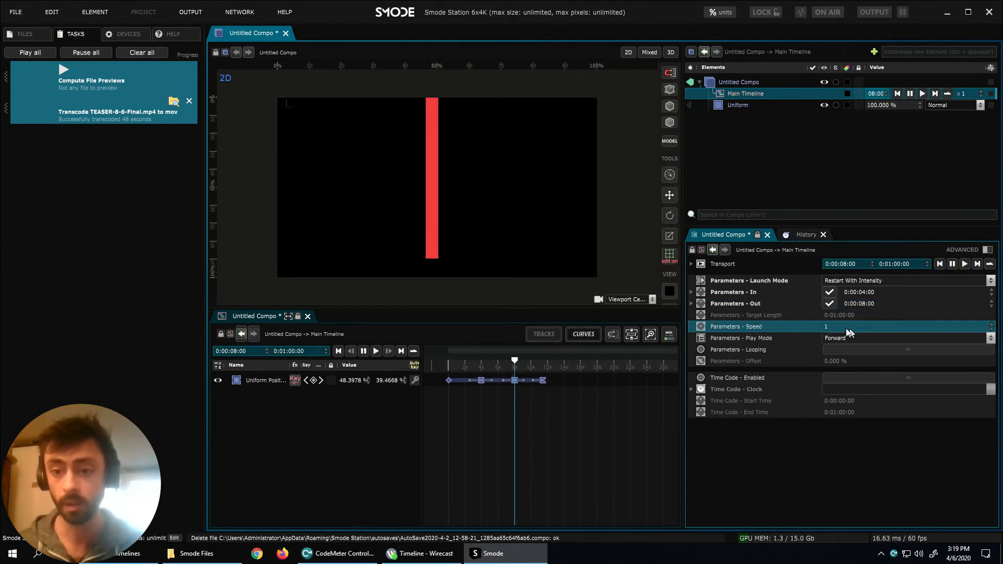
{"action": "left_click", "coordinate": [777, 340]}
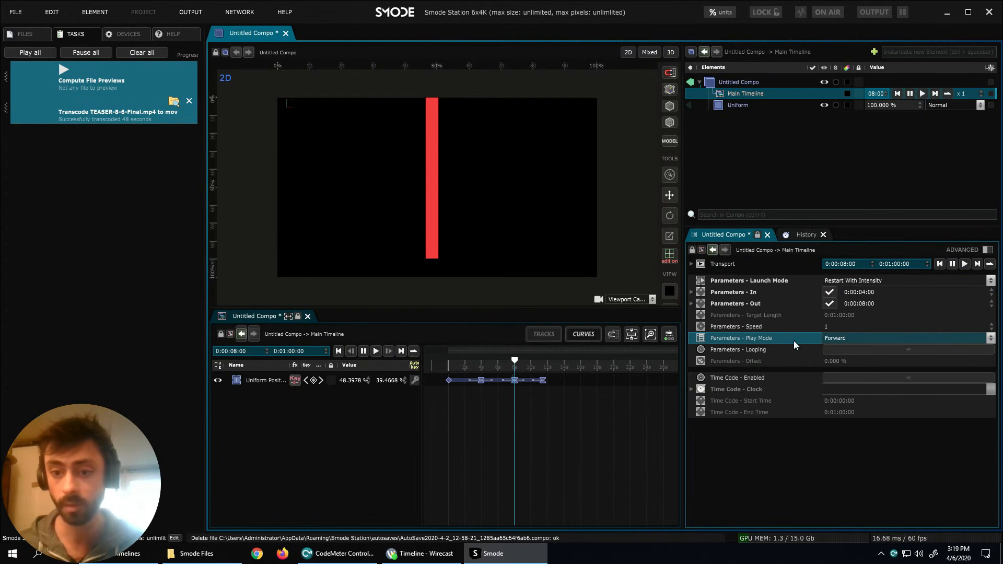
{"action": "left_click", "coordinate": [843, 338]}
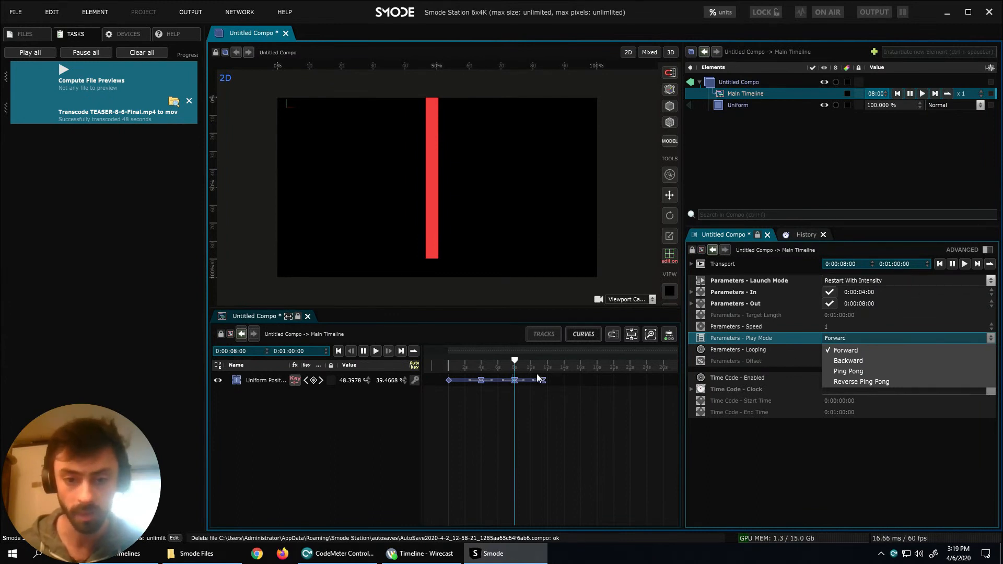
{"action": "left_click", "coordinate": [908, 264]}
{"action": "type", "text": "10:"}
{"action": "key", "text": "Return"}
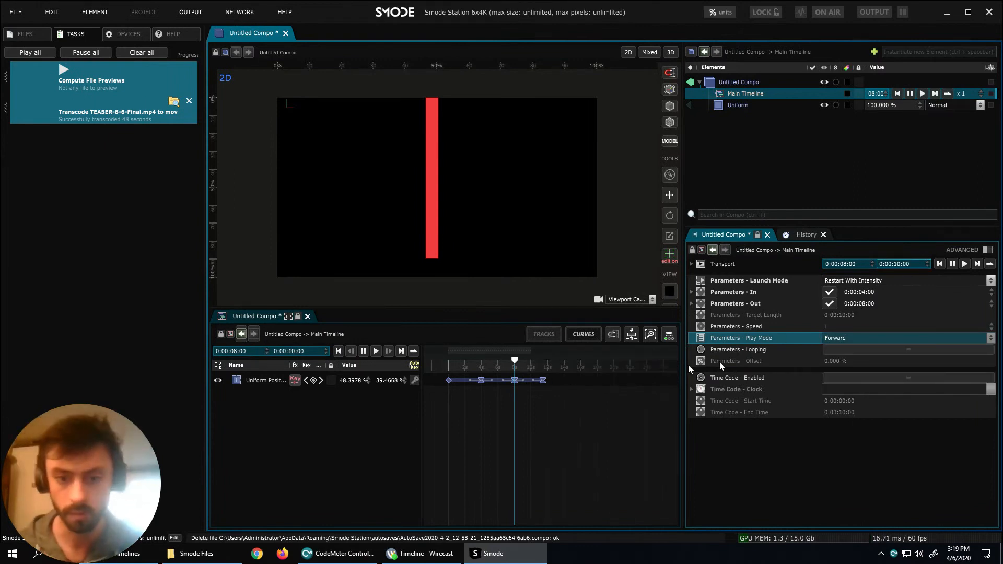
{"action": "left_click", "coordinate": [843, 340]}
{"action": "left_click", "coordinate": [846, 373]}
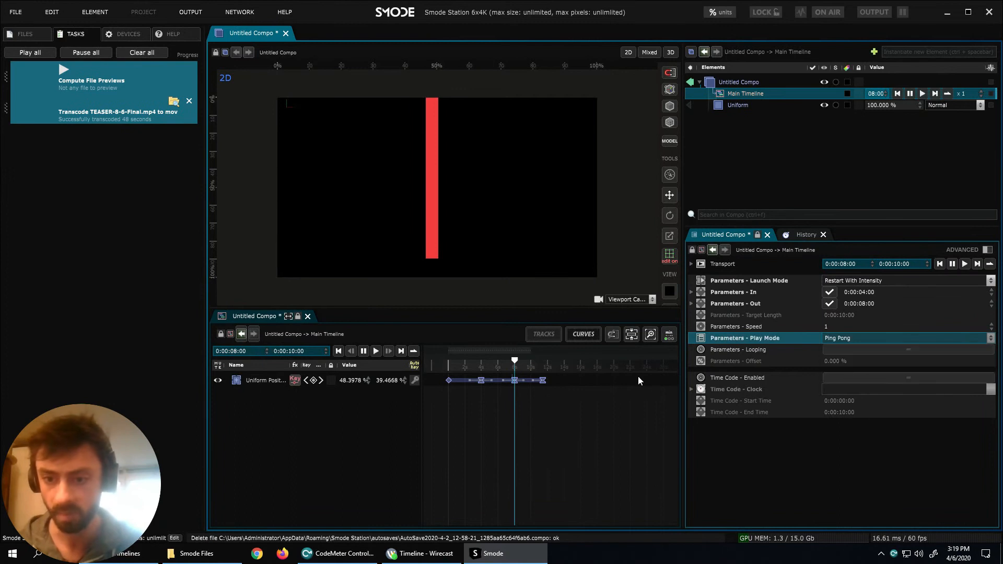
Disable the main timeline's In and Out points and play the timeline in Ping Pong mode.
{"action": "left_click", "coordinate": [830, 303]}
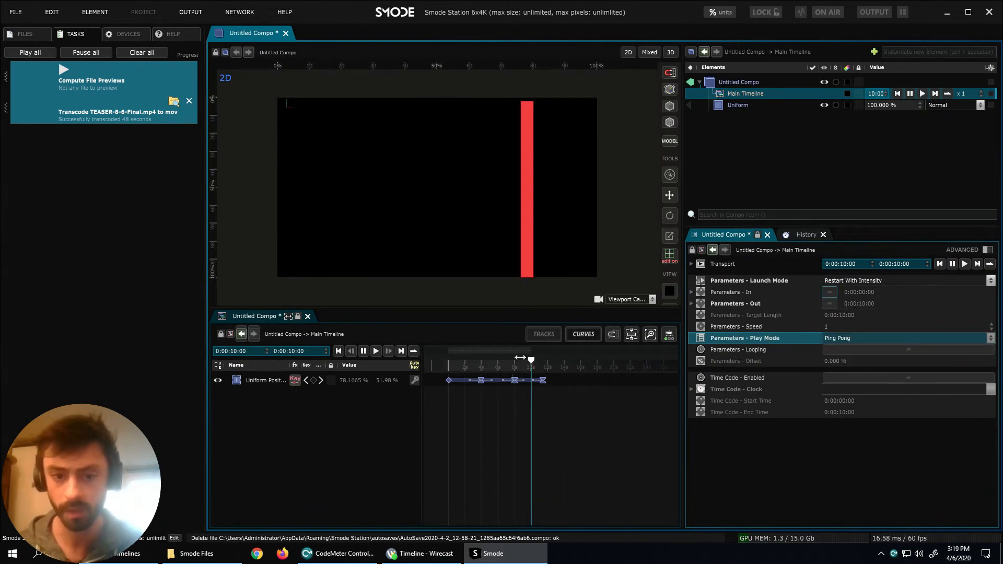
{"action": "left_click_drag", "start_coordinate": [521, 365], "coordinate": [512, 362]}
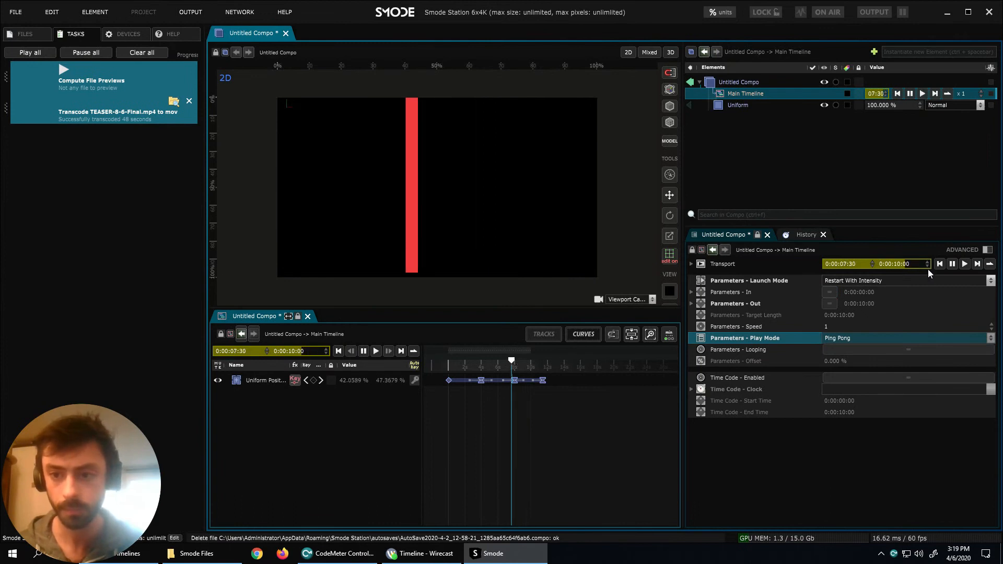
{"action": "left_click", "coordinate": [951, 263]}
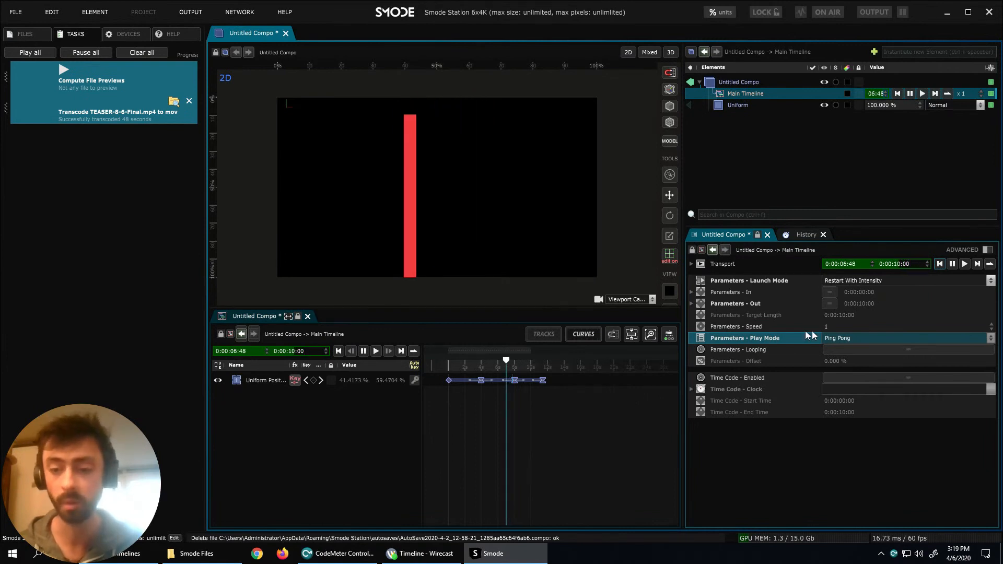
{"action": "left_click", "coordinate": [841, 337]}
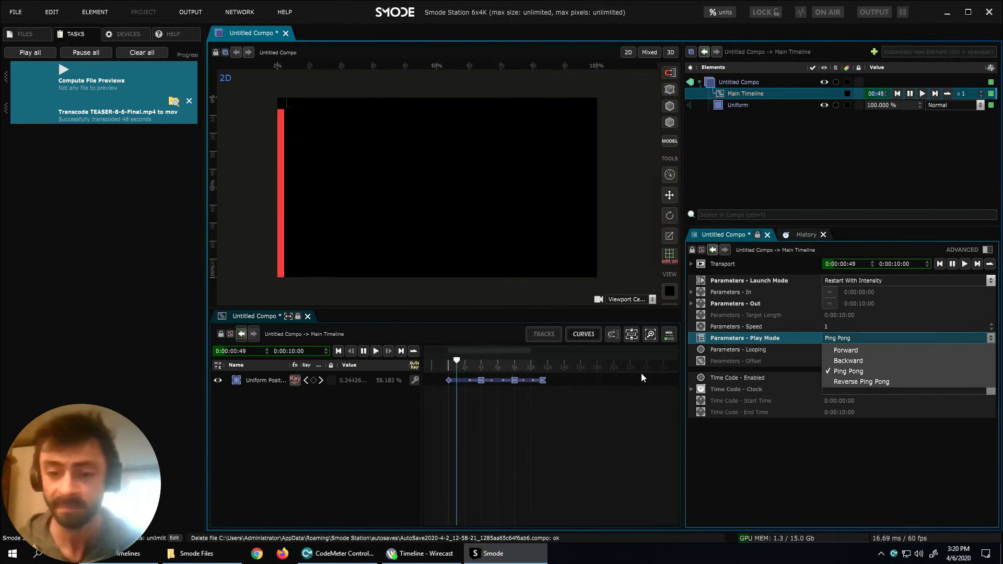
{"action": "left_click", "coordinate": [735, 353]}
{"action": "left_click", "coordinate": [753, 380]}
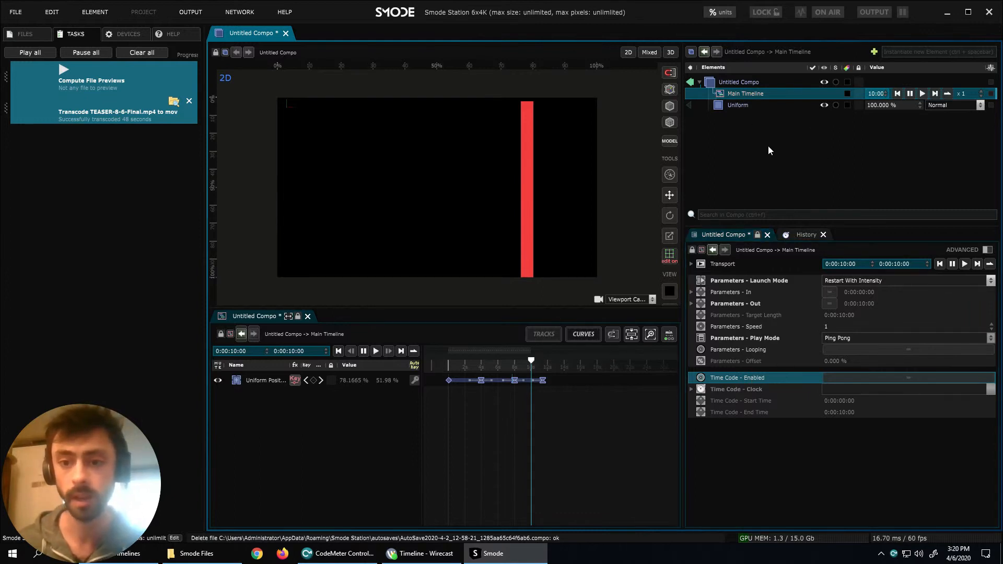
Enable looping on the main timeline and play it to check the Uniform layer's repeating animation.
{"action": "left_click", "coordinate": [739, 351]}
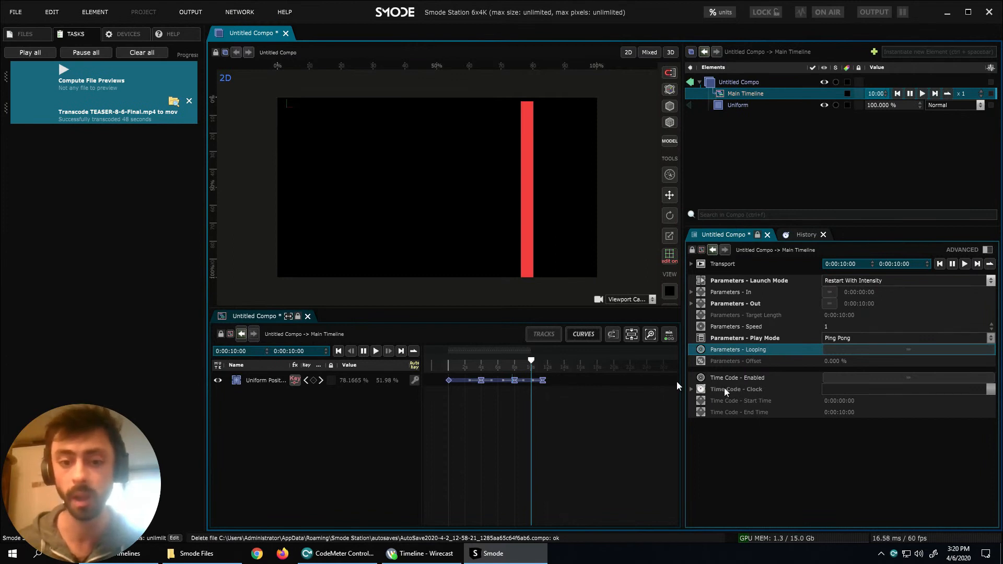
{"action": "left_click", "coordinate": [855, 350]}
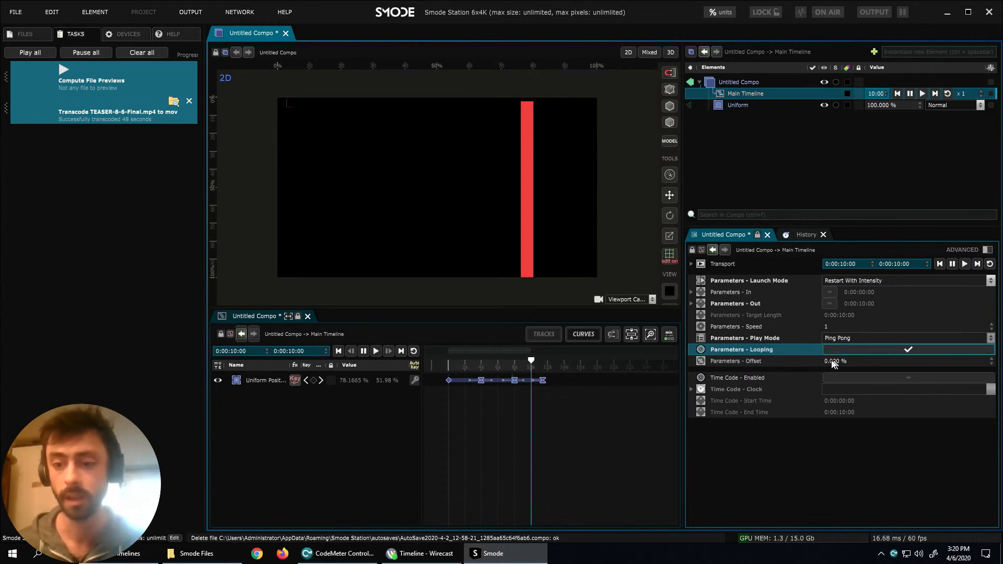
{"action": "left_click", "coordinate": [964, 265]}
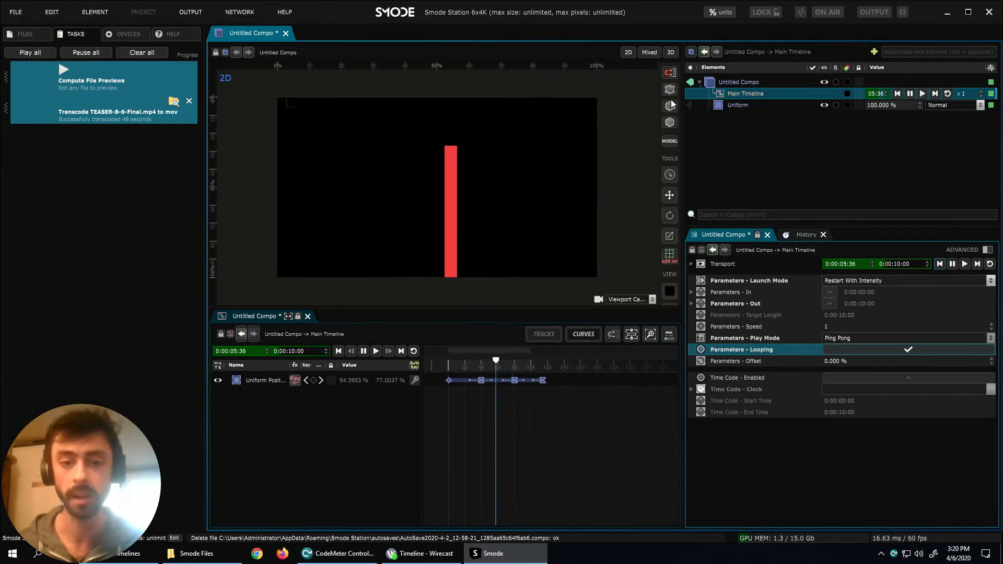
{"action": "left_click", "coordinate": [739, 108]}
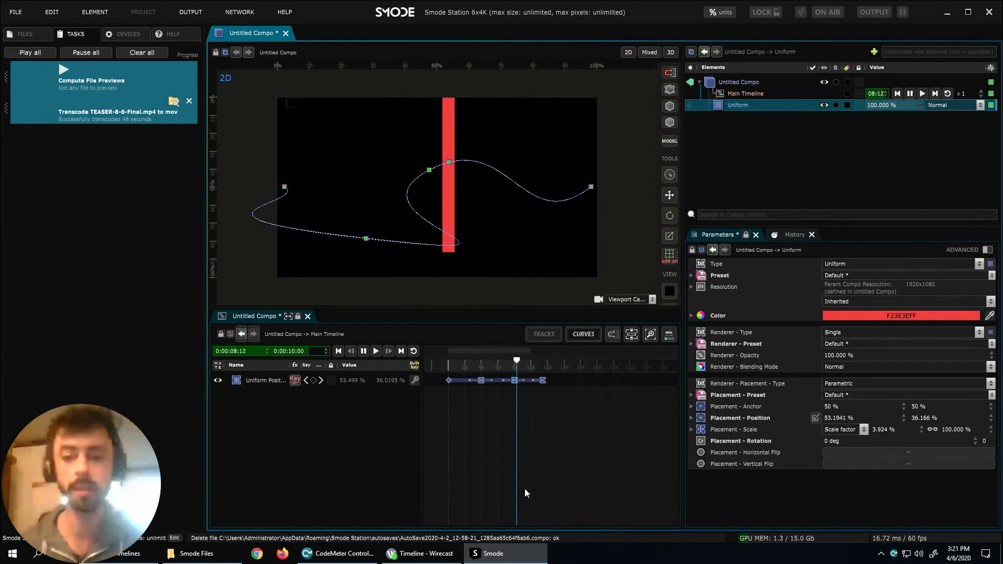
{"action": "left_click", "coordinate": [586, 411]}
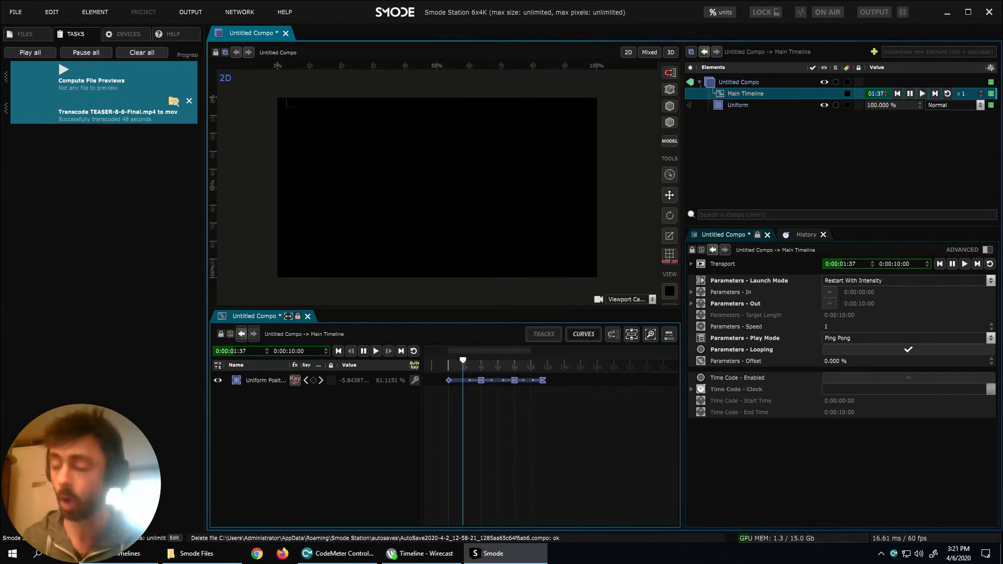
Try adding the Uniform layer to the main timeline as an activation block starting at 0:00:02:26 with a length of 0:00:06:22.
{"action": "left_click", "coordinate": [734, 105]}
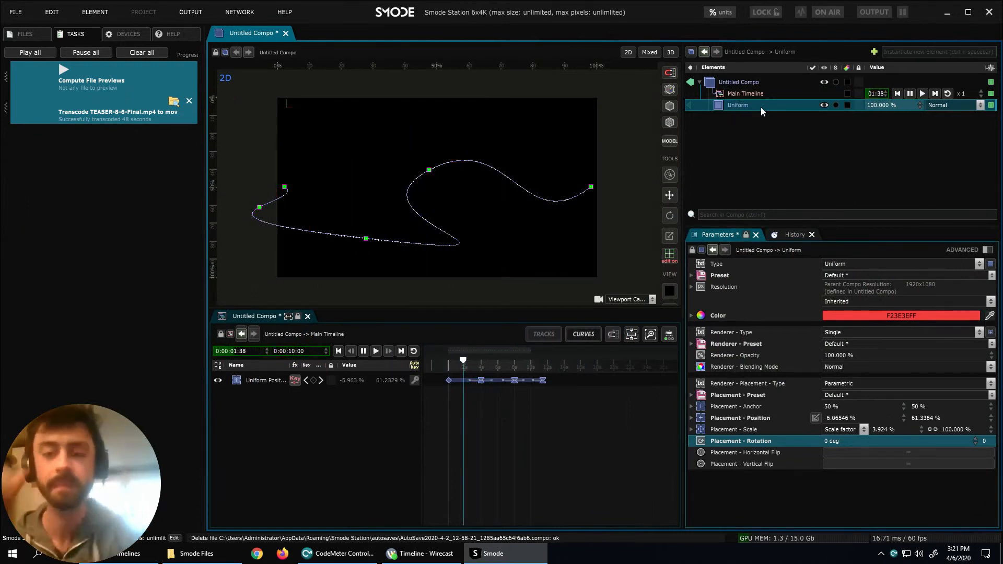
{"action": "left_click_drag", "start_coordinate": [762, 104], "coordinate": [333, 409]}
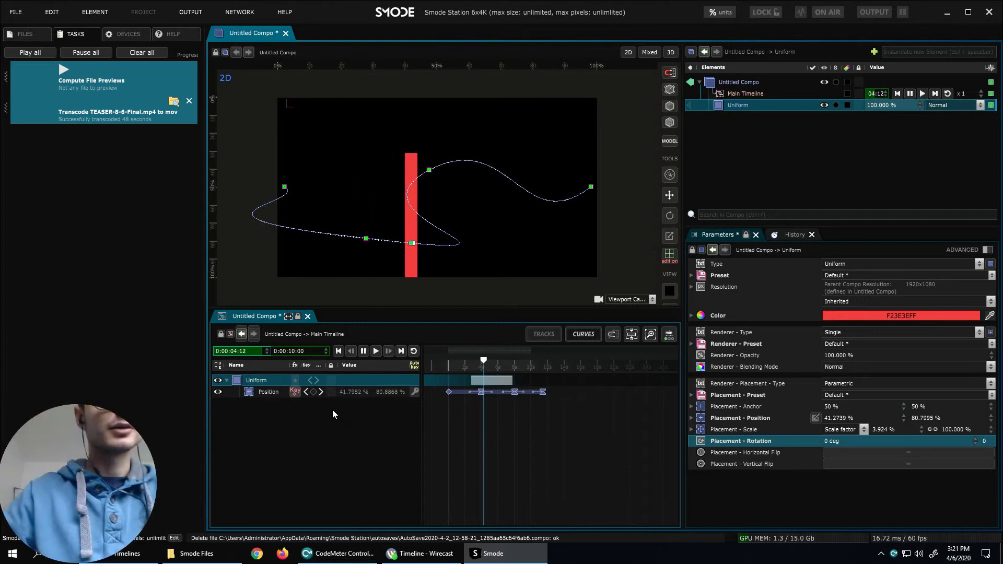
{"action": "left_click_drag", "start_coordinate": [484, 383], "coordinate": [522, 379]}
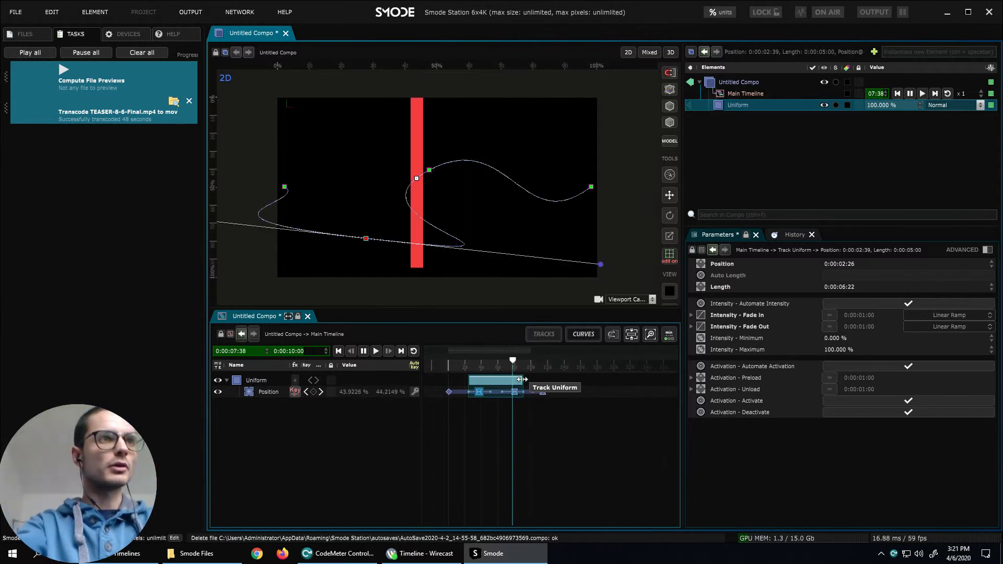
Try adding the Uniform layer's Placement Rotation as a main timeline track and scrub near the timeline's beginning.
{"action": "left_click", "coordinate": [757, 104]}
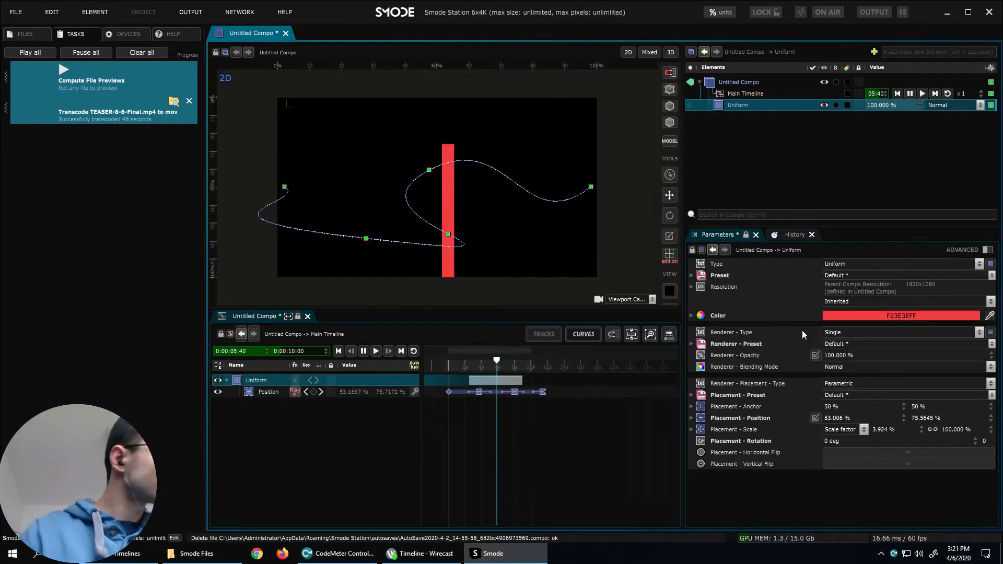
{"action": "left_click", "coordinate": [752, 441]}
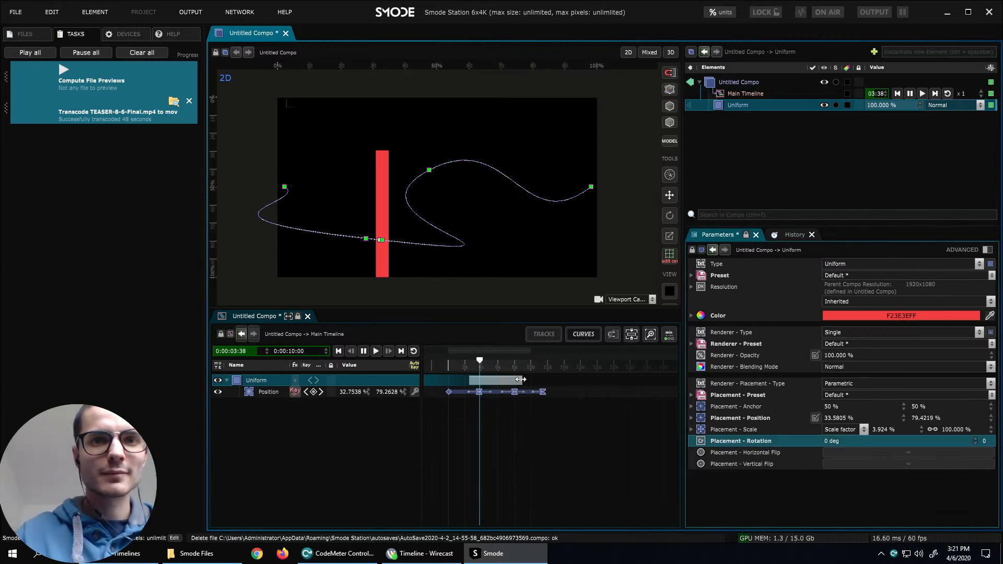
{"action": "left_click_drag", "start_coordinate": [753, 441], "coordinate": [512, 440]}
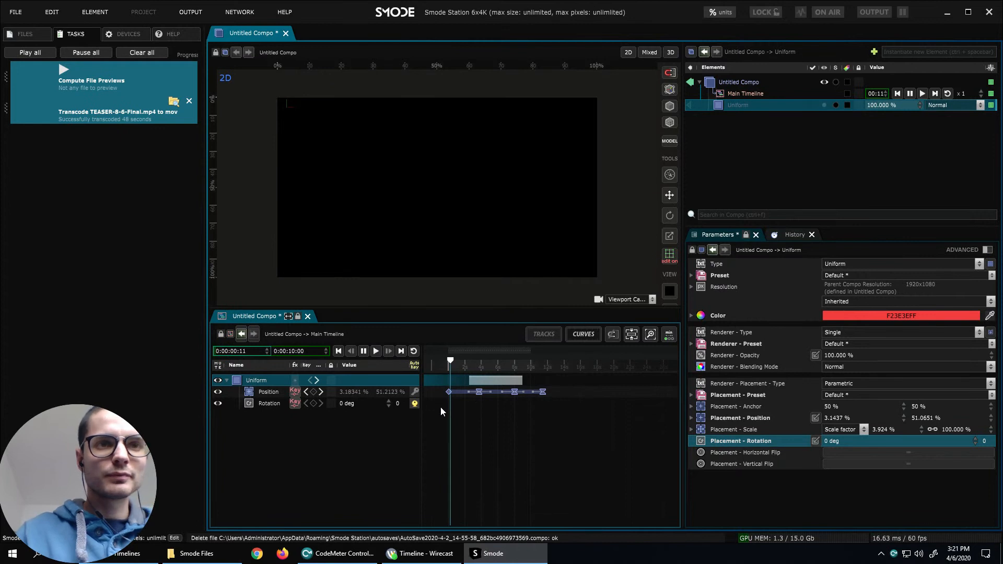
{"action": "left_click", "coordinate": [465, 361]}
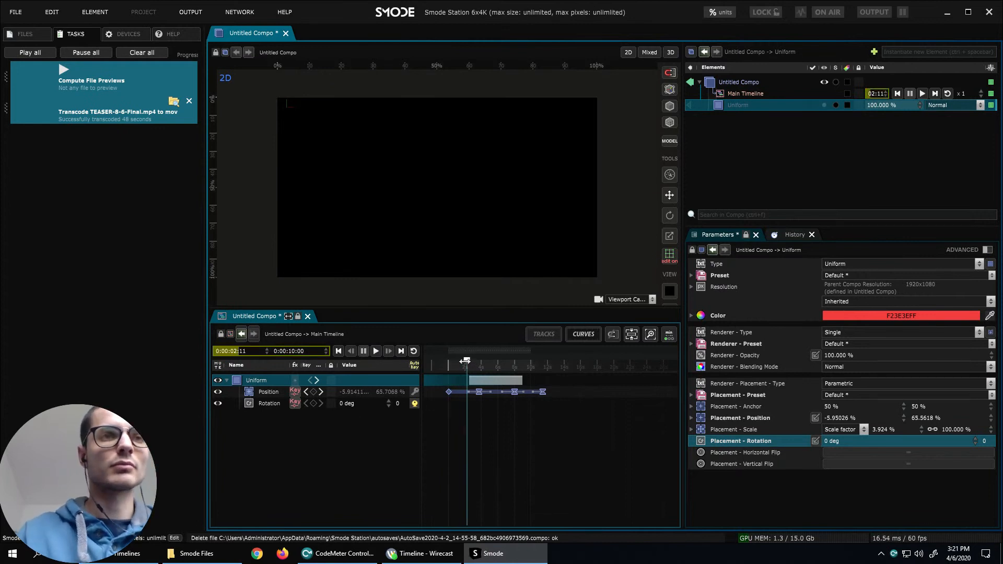
{"action": "left_click_drag", "start_coordinate": [466, 361], "coordinate": [451, 361]}
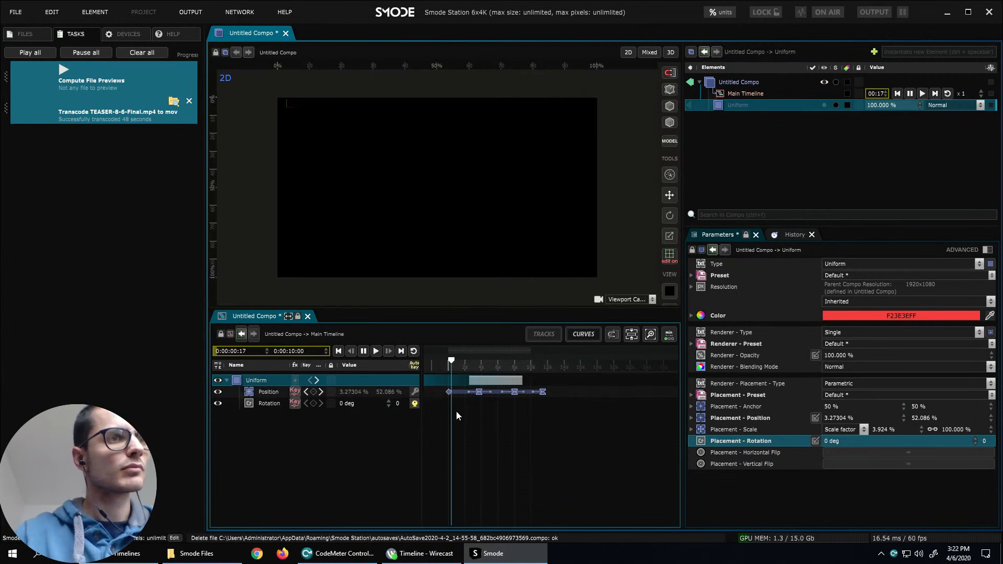
Undo the added Rotation track and the Uniform layer's activation block.
{"action": "key", "text": "ctrl+z"}
{"action": "key", "text": "ctrl+z"}
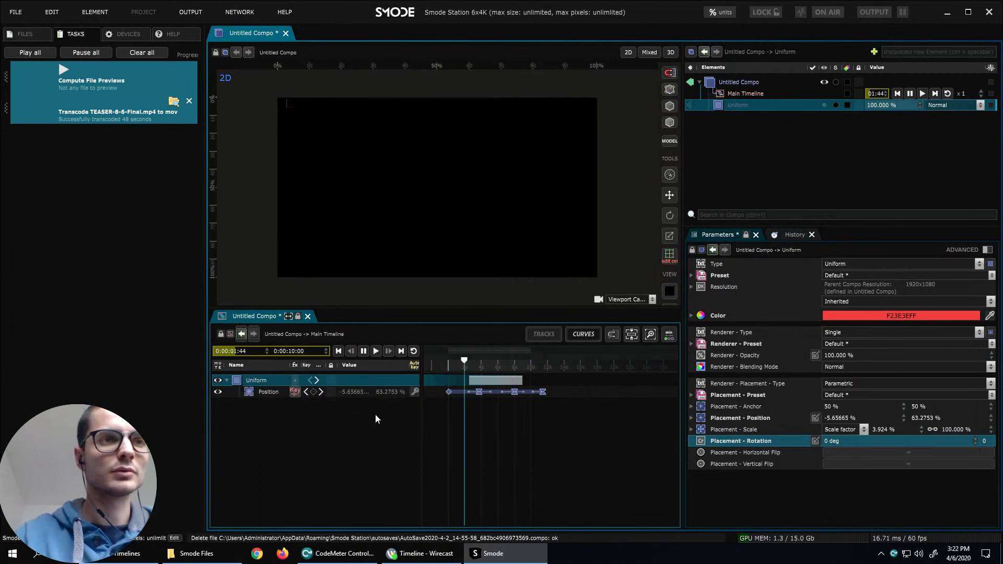
{"action": "key", "text": "ctrl+z"}
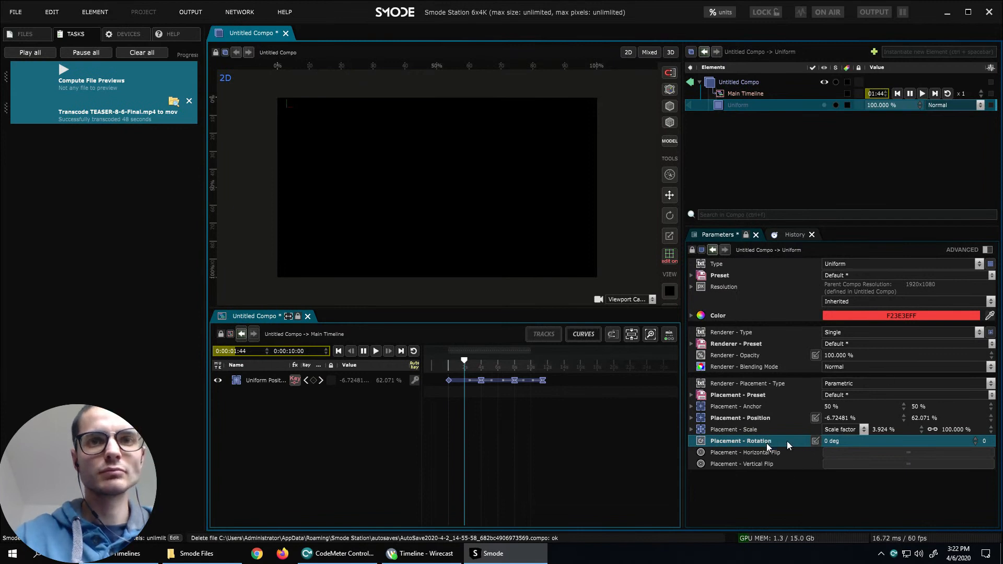
Show the Uniform layer again and animate its rotation on the main timeline from 0 deg at 0:00:02:21 to 66.200 deg at 0:00:06:07.
{"action": "left_click_drag", "start_coordinate": [471, 370], "coordinate": [522, 369]}
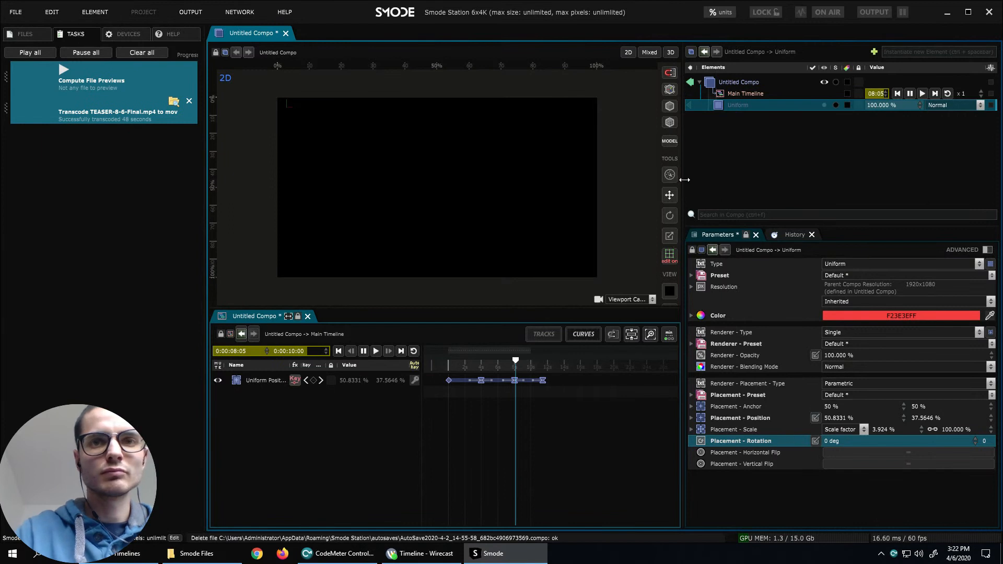
{"action": "left_click", "coordinate": [823, 105]}
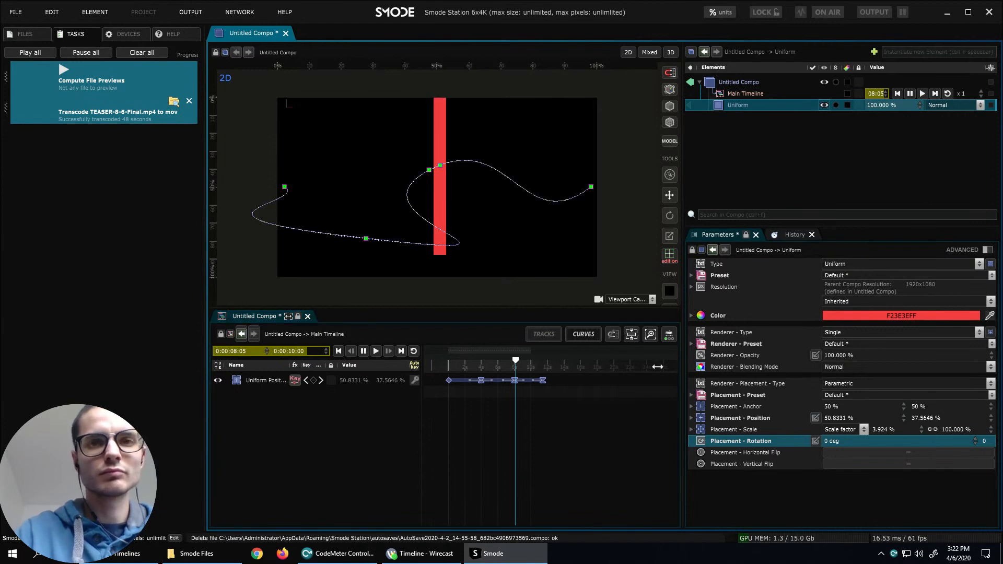
{"action": "left_click_drag", "start_coordinate": [756, 442], "coordinate": [481, 416]}
{"action": "left_click_drag", "start_coordinate": [500, 368], "coordinate": [468, 368]}
{"action": "left_click", "coordinate": [313, 392]}
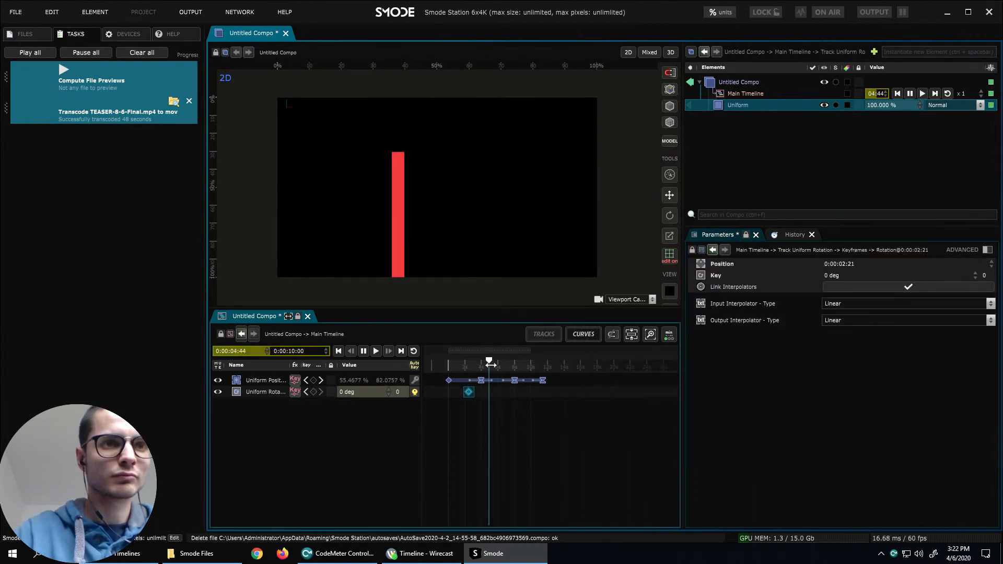
{"action": "left_click_drag", "start_coordinate": [368, 395], "coordinate": [394, 390]}
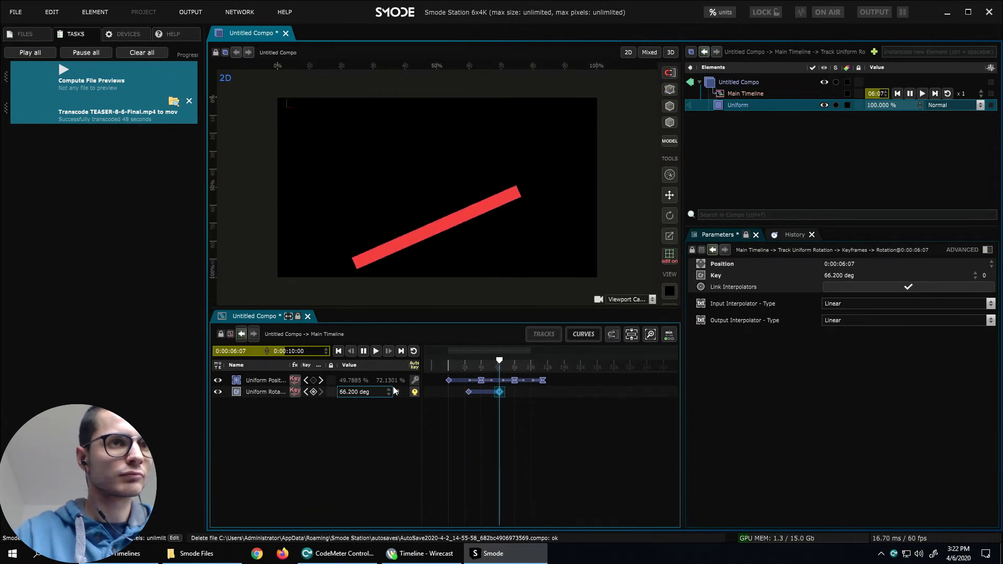
Add the Uniform layer's Color to the main timeline and keyframe it from red F23E3EFF to green 3E6640FF at 0:00:06:14.
{"action": "left_click", "coordinate": [748, 106]}
{"action": "left_click_drag", "start_coordinate": [737, 317], "coordinate": [475, 431]}
{"action": "left_click_drag", "start_coordinate": [460, 363], "coordinate": [497, 363]}
{"action": "left_click", "coordinate": [314, 380]}
{"action": "left_click", "coordinate": [363, 381]}
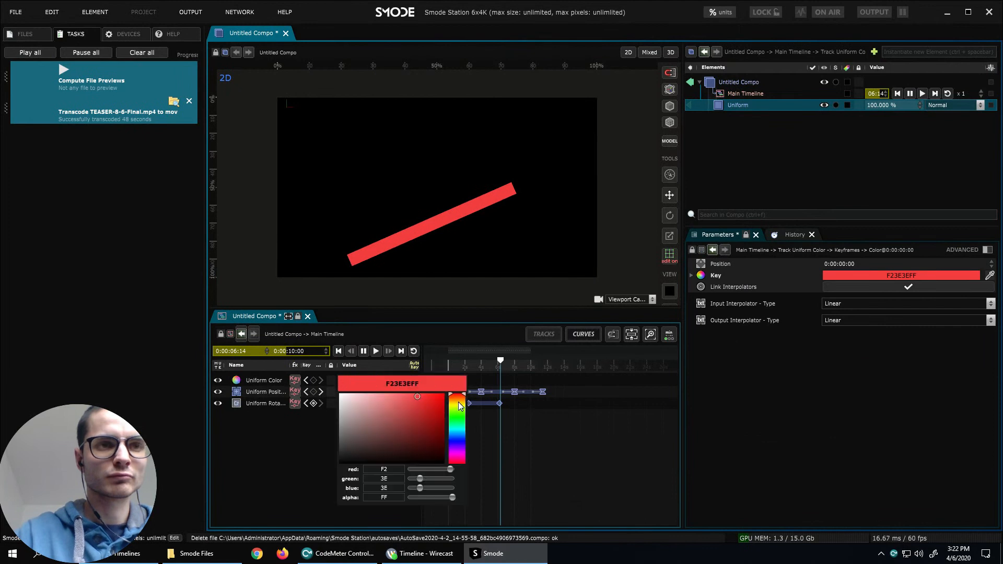
{"action": "left_click_drag", "start_coordinate": [460, 406], "coordinate": [461, 422]}
{"action": "left_click", "coordinate": [542, 435]}
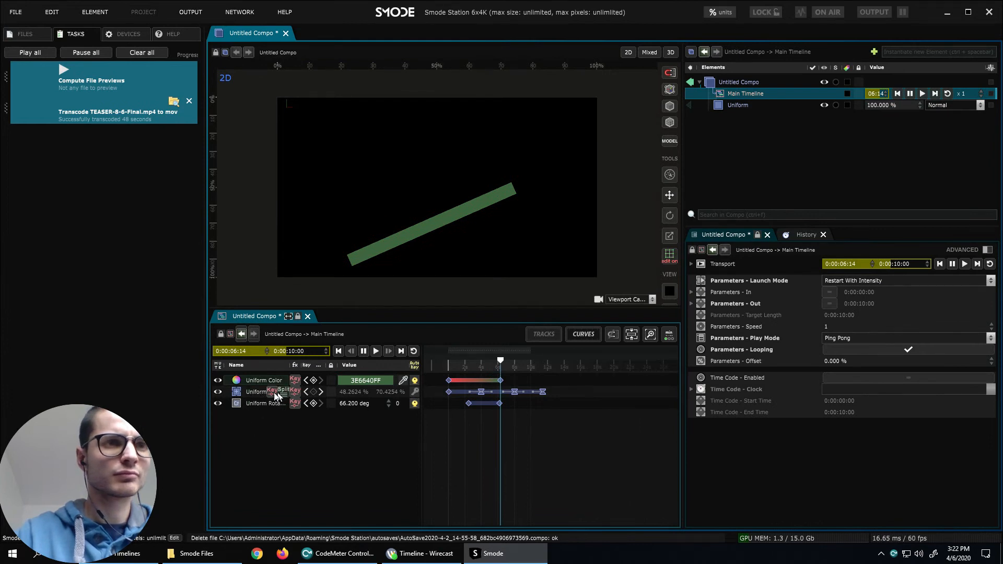
Add the Uniform layer to the main timeline as an activation block of length 0:00:05:00 and position it at 0:00:06:23.
{"action": "left_click", "coordinate": [735, 103]}
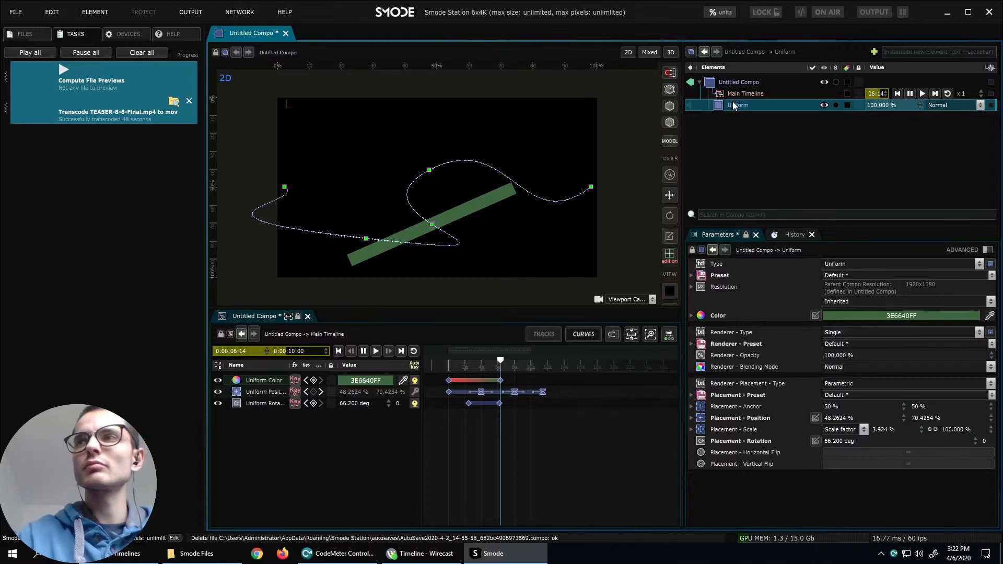
{"action": "left_click_drag", "start_coordinate": [730, 105], "coordinate": [528, 379]}
{"action": "left_click", "coordinate": [526, 378]}
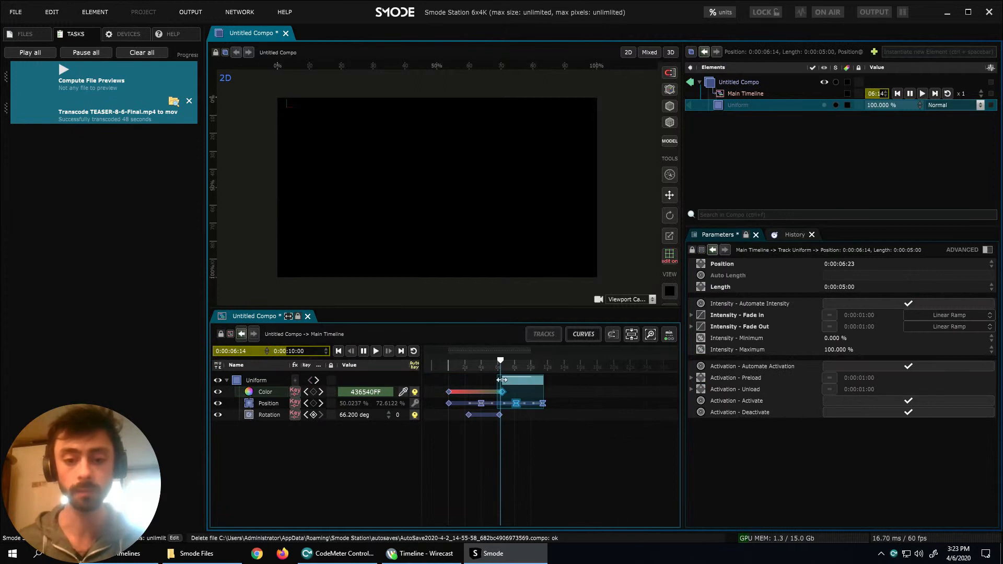
{"action": "left_click", "coordinate": [471, 380]}
{"action": "left_click", "coordinate": [520, 380]}
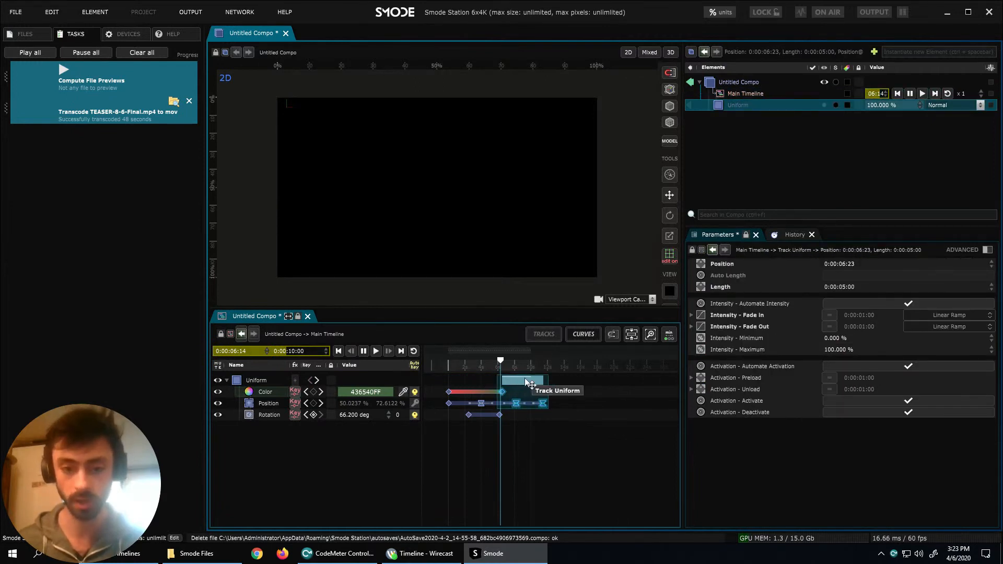
Collapse and expand the Uniform track to examine its block and the grouped Color, Position and Rotation tracks.
{"action": "left_click", "coordinate": [546, 382]}
{"action": "left_click", "coordinate": [540, 383]}
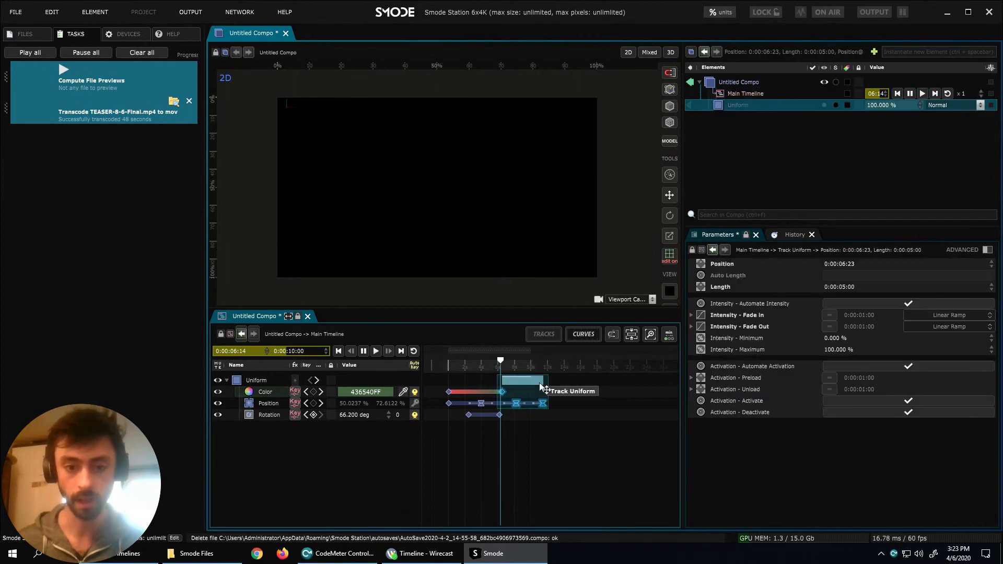
{"action": "left_click", "coordinate": [537, 381]}
{"action": "left_click", "coordinate": [525, 382]}
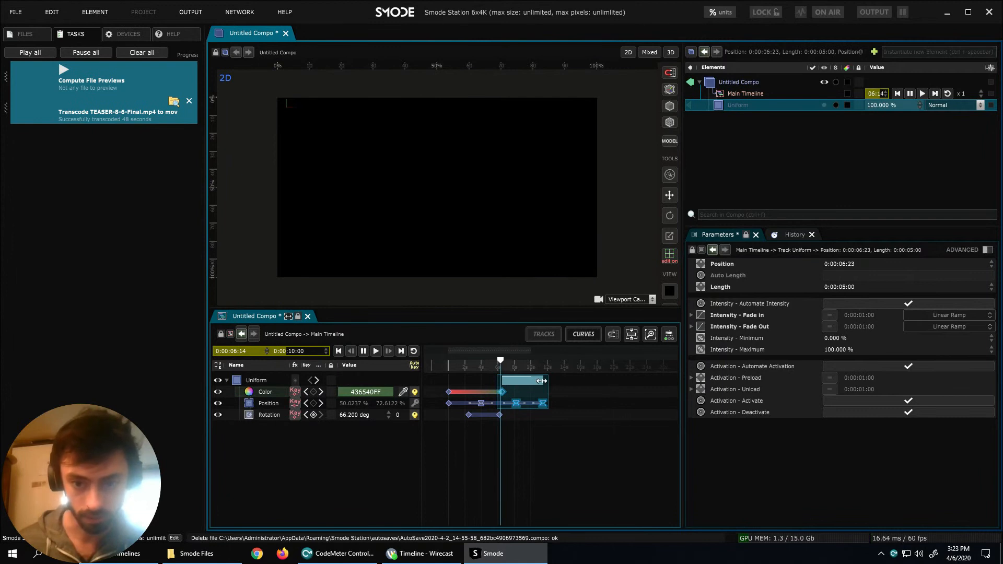
{"action": "left_click", "coordinate": [227, 380]}
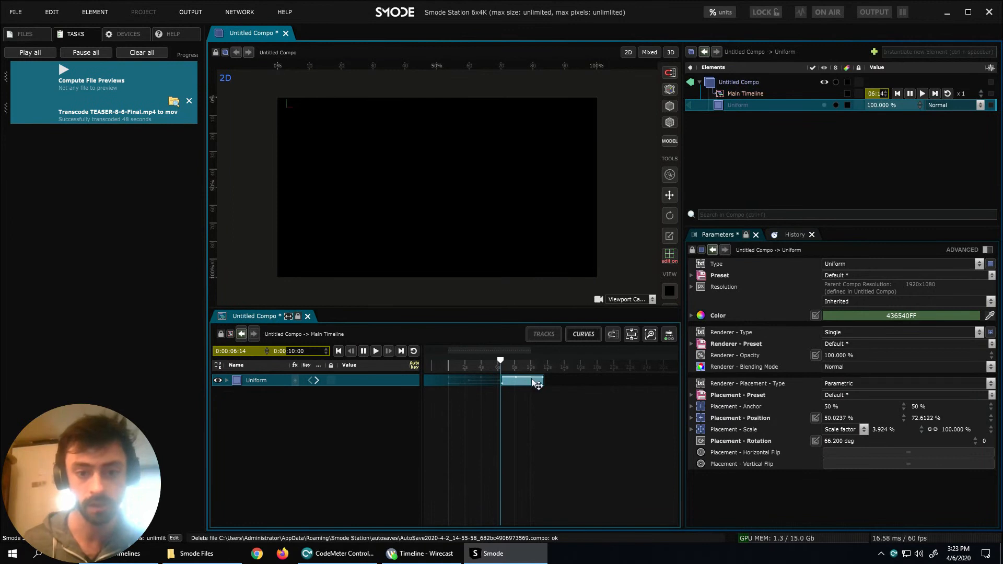
{"action": "left_click", "coordinate": [225, 380]}
{"action": "left_click", "coordinate": [226, 381]}
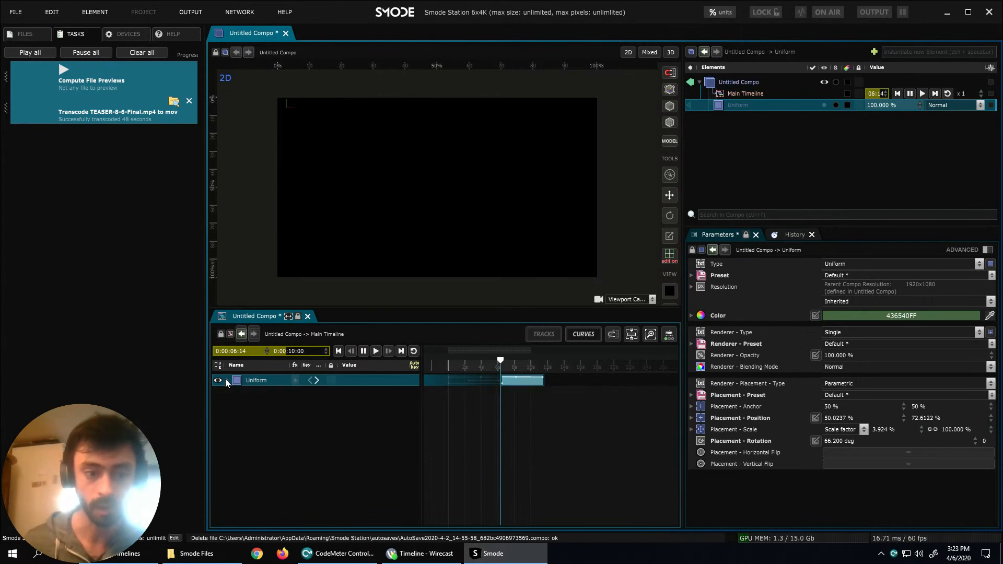
{"action": "left_click", "coordinate": [226, 380]}
Extend the Uniform block back to the timeline's beginning and trim its start to 0:00:01:19, for a length of 0:00:10:04.
{"action": "left_click", "coordinate": [578, 392]}
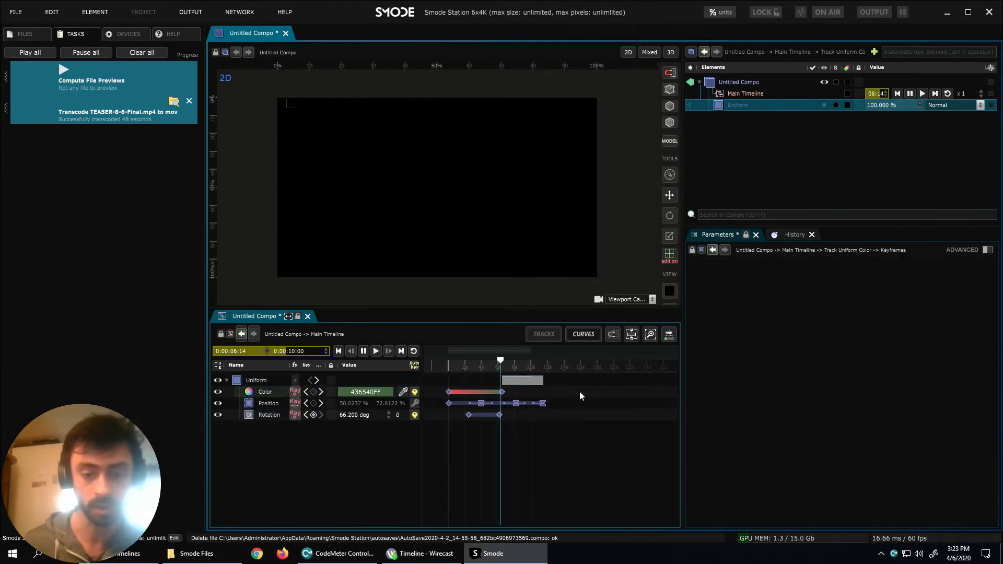
{"action": "left_click", "coordinate": [522, 378]}
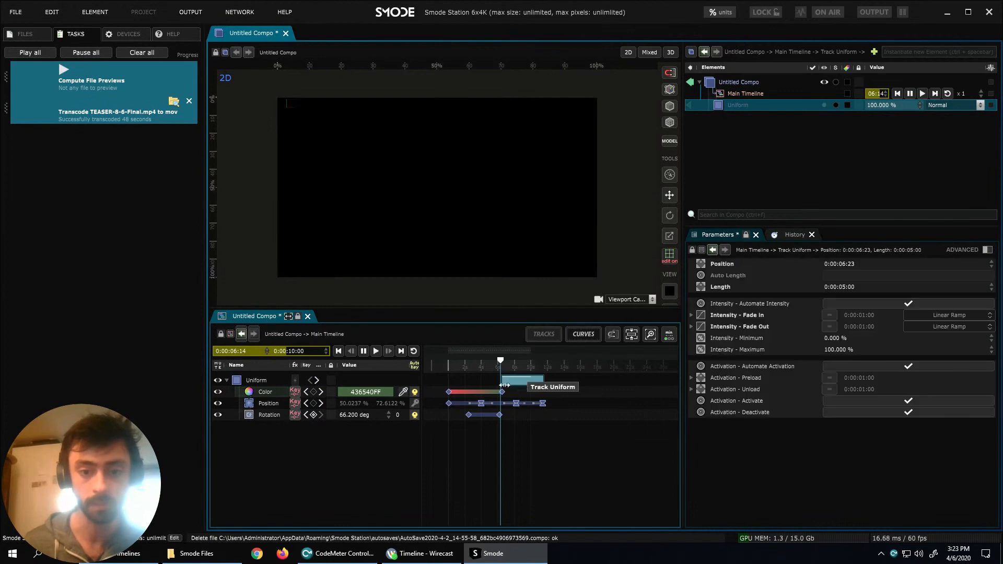
{"action": "left_click_drag", "start_coordinate": [489, 384], "coordinate": [448, 385]}
{"action": "left_click", "coordinate": [565, 391]}
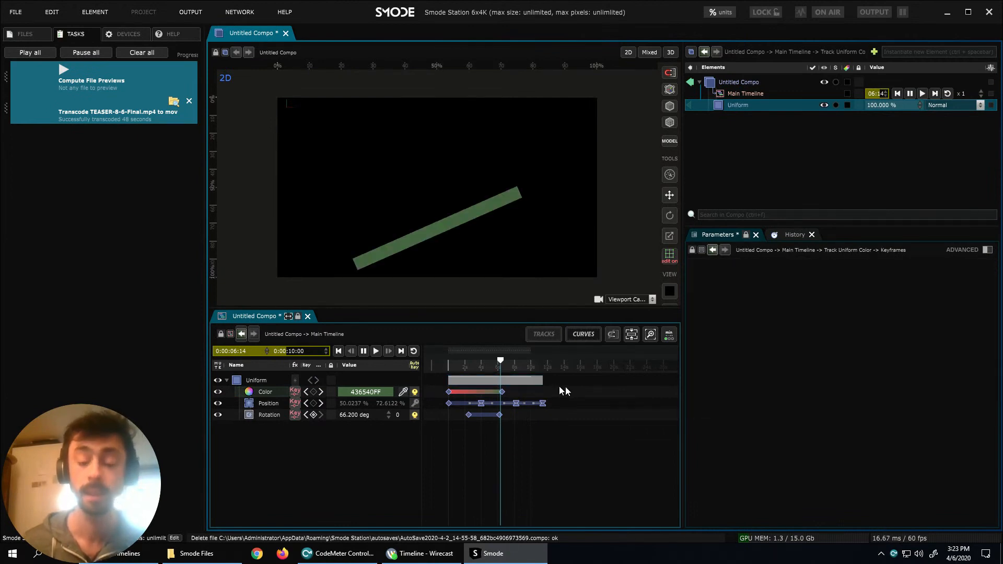
{"action": "left_click", "coordinate": [452, 381]}
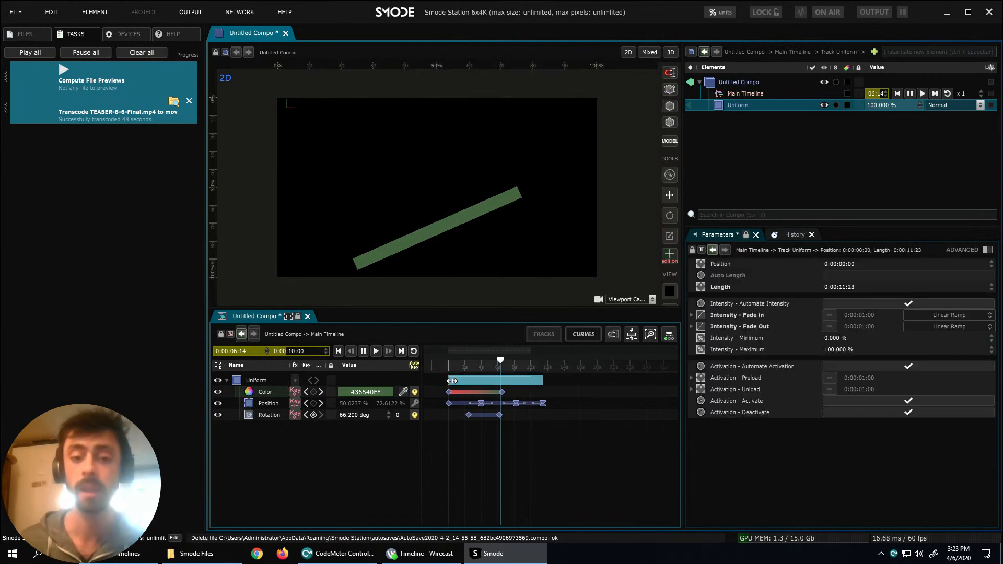
{"action": "left_click_drag", "start_coordinate": [458, 382], "coordinate": [460, 382]}
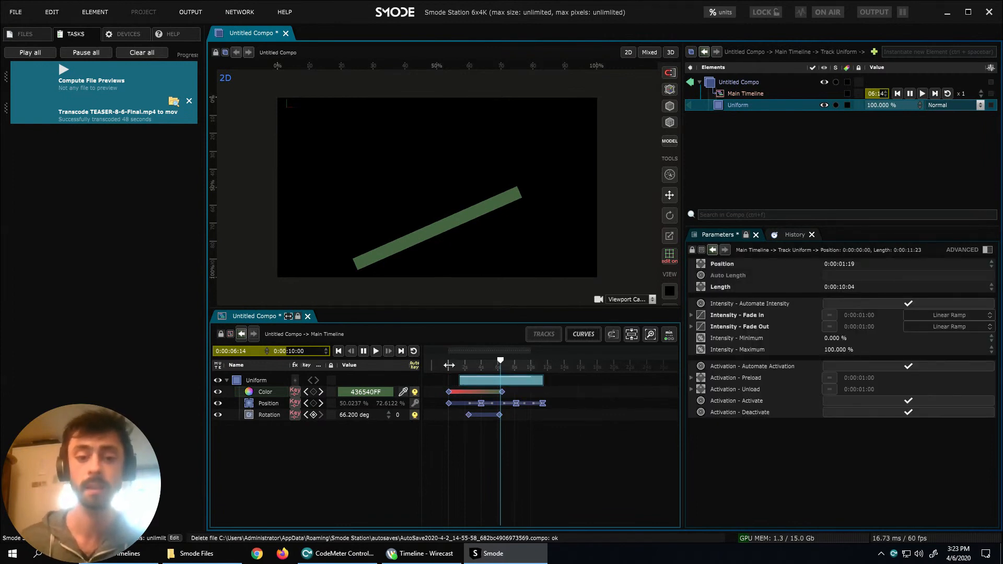
Scrub the main timeline around the Uniform block's start to check the layer's activation, and collapse the Uniform track.
{"action": "left_click", "coordinate": [454, 360]}
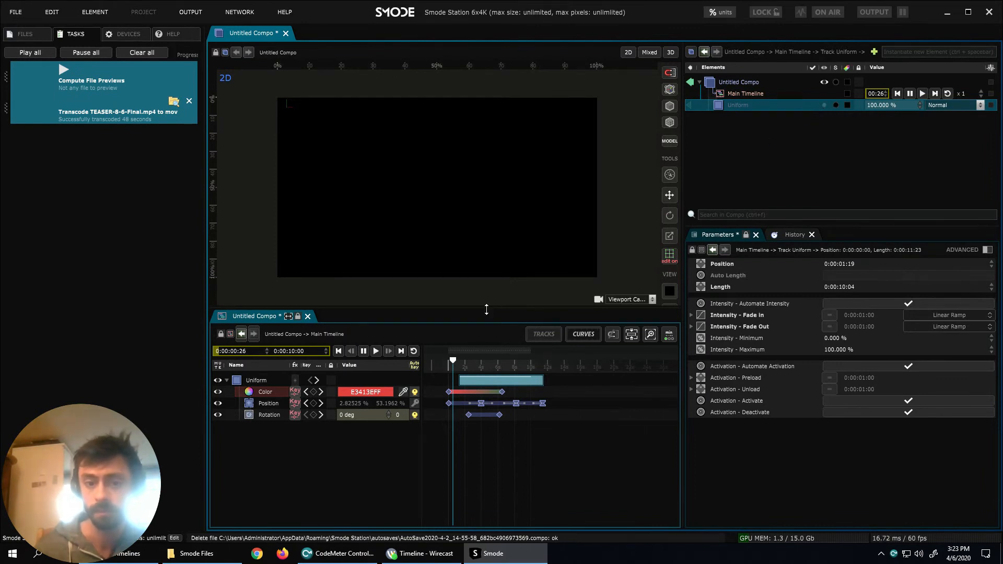
{"action": "left_click_drag", "start_coordinate": [453, 362], "coordinate": [498, 364]}
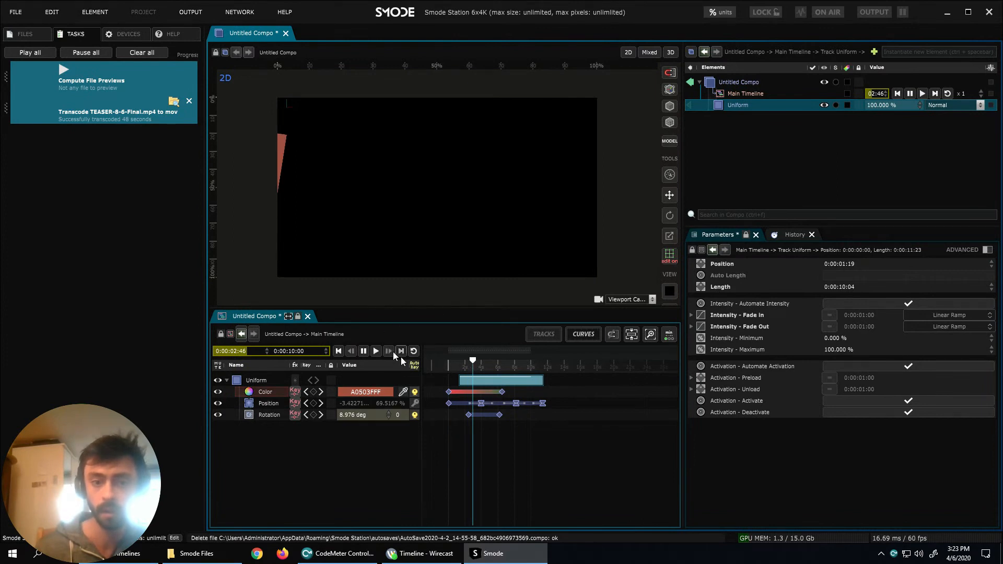
{"action": "left_click", "coordinate": [465, 365]}
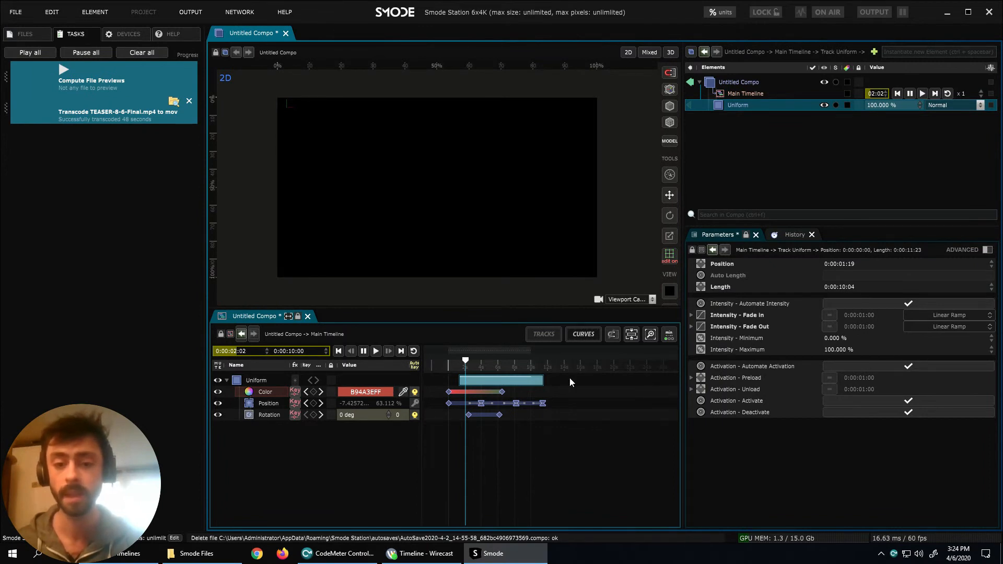
{"action": "left_click", "coordinate": [225, 380]}
Add a 2D Text layer to the compo with the text "Track opacity".
{"action": "right_click", "coordinate": [754, 82]}
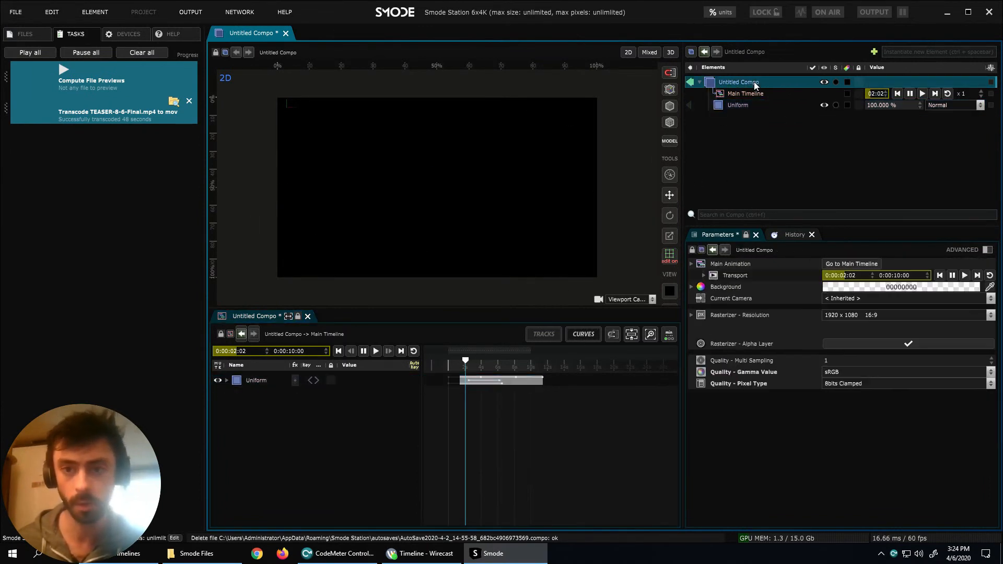
{"action": "mouse_move", "coordinate": [720, 107]}
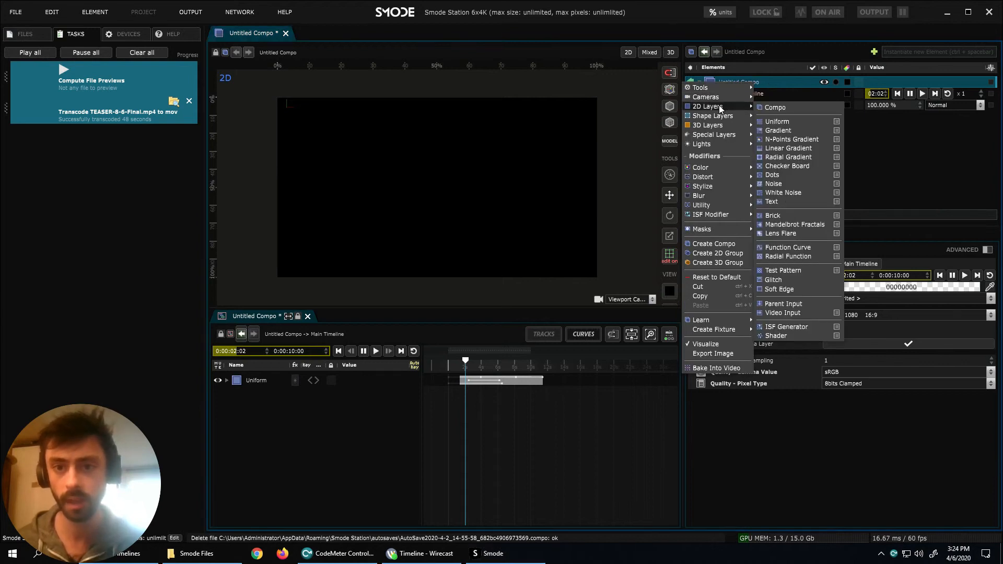
{"action": "left_click", "coordinate": [773, 202]}
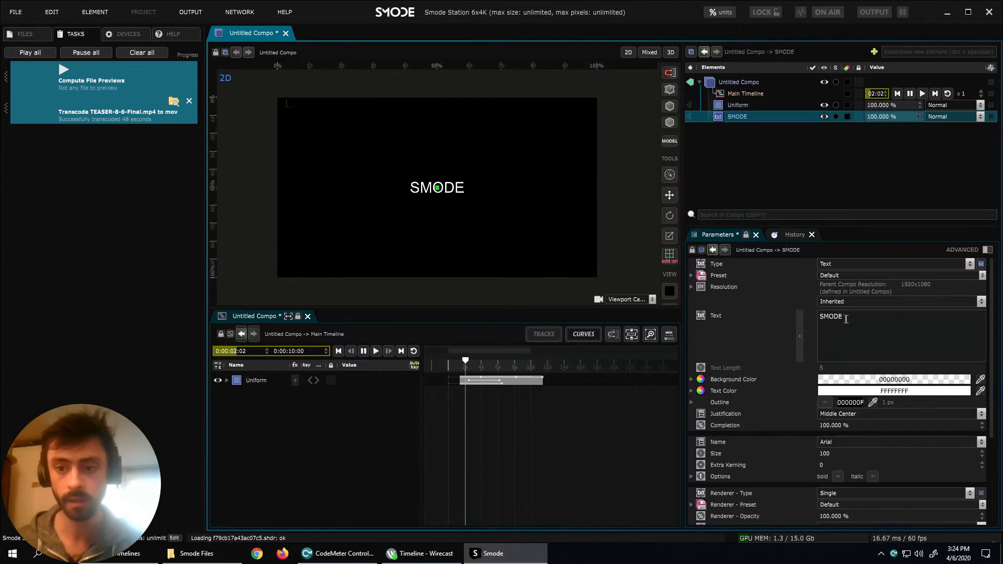
{"action": "double_click", "coordinate": [821, 316]}
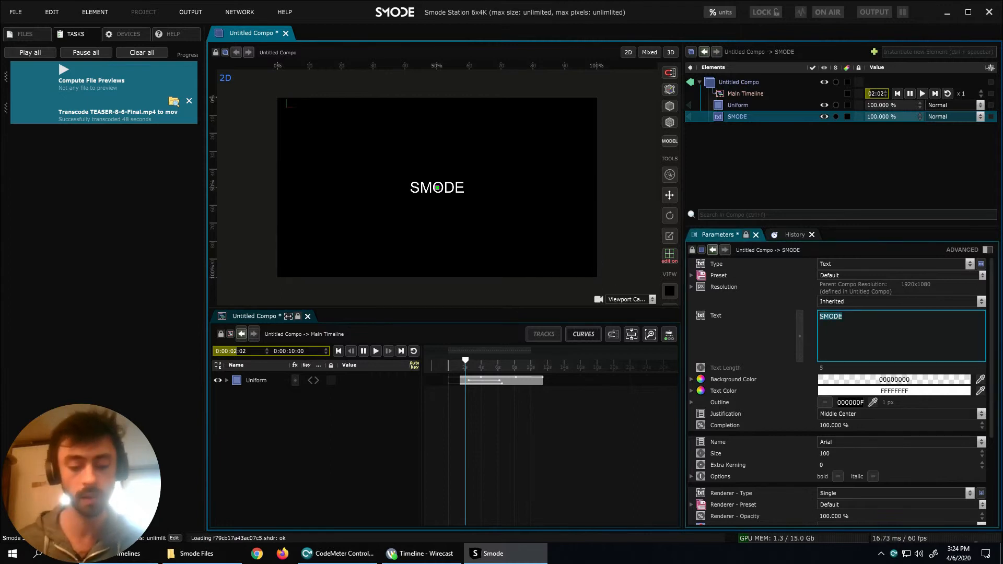
{"action": "type", "text": "Track opacity"}
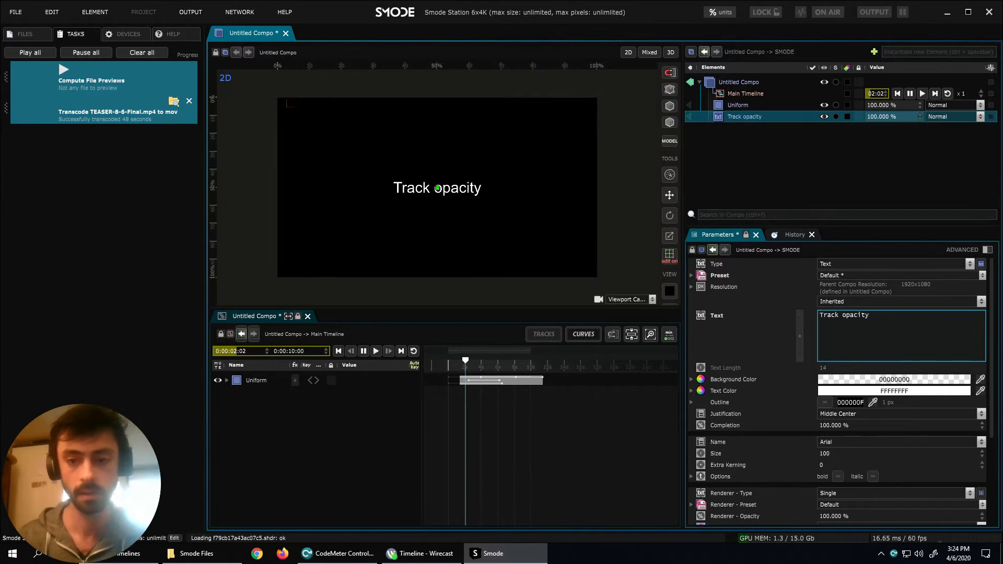
{"action": "left_click", "coordinate": [741, 320]}
Set the text layer's background to a nearly opaque muted red, C46262FC.
{"action": "left_click", "coordinate": [878, 381]}
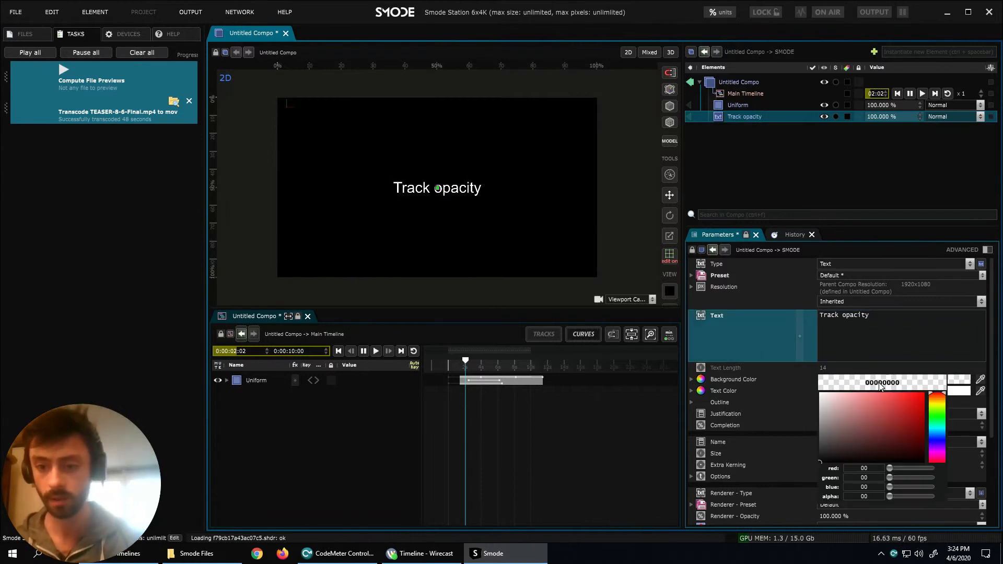
{"action": "left_click", "coordinate": [866, 422]}
{"action": "left_click_drag", "start_coordinate": [935, 414], "coordinate": [933, 406]}
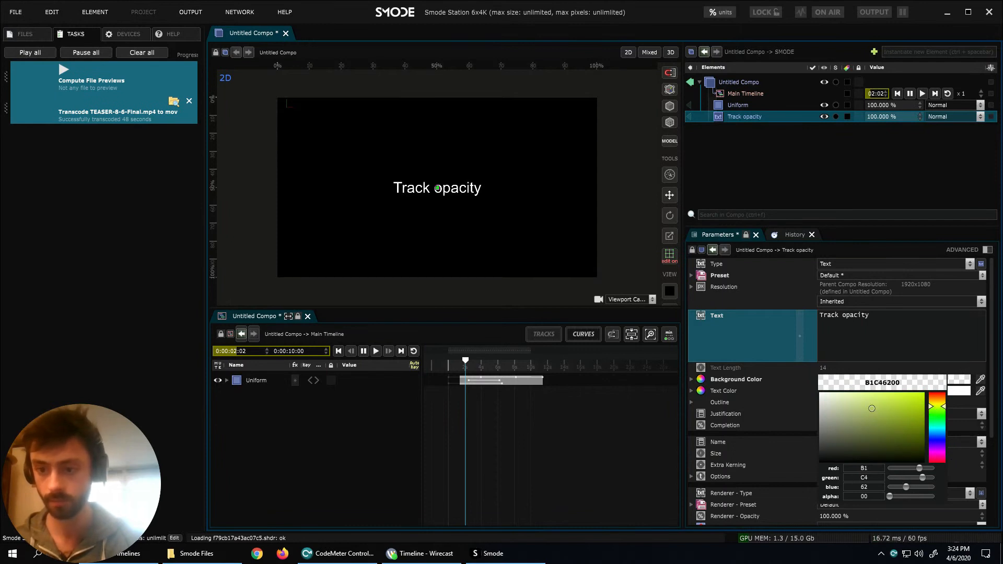
{"action": "left_click_drag", "start_coordinate": [893, 496], "coordinate": [933, 496]}
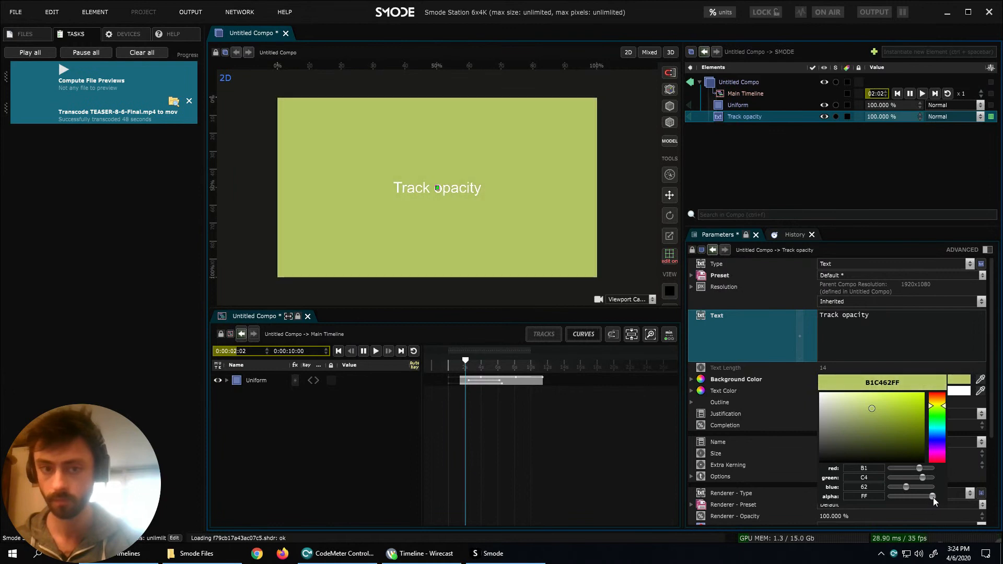
{"action": "left_click_drag", "start_coordinate": [940, 405], "coordinate": [942, 395]}
{"action": "left_click", "coordinate": [783, 189]}
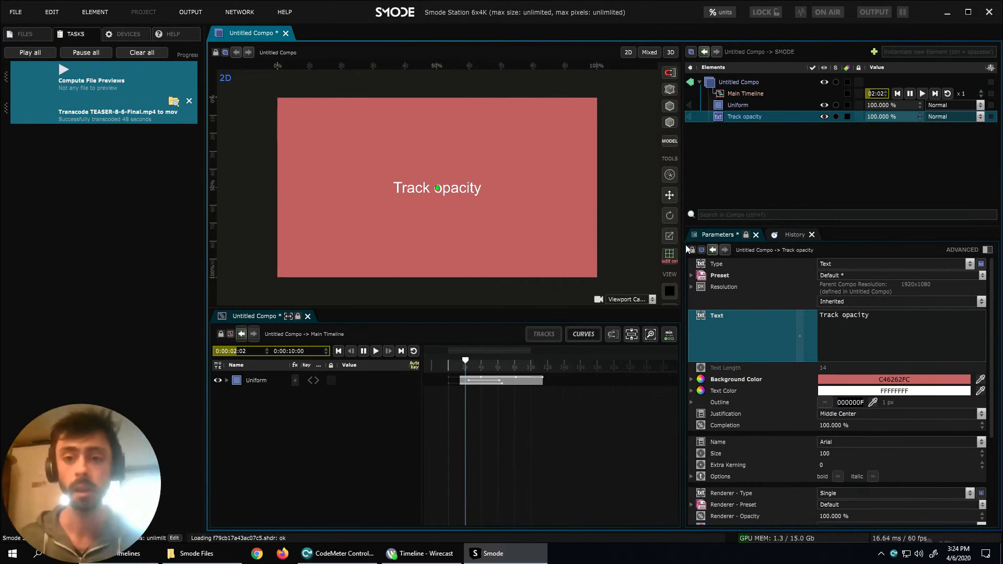
Add a 3D Torus layer, set its thickness to 0.09 m and add the Thickness parameter as a main timeline track.
{"action": "left_click", "coordinate": [231, 379]}
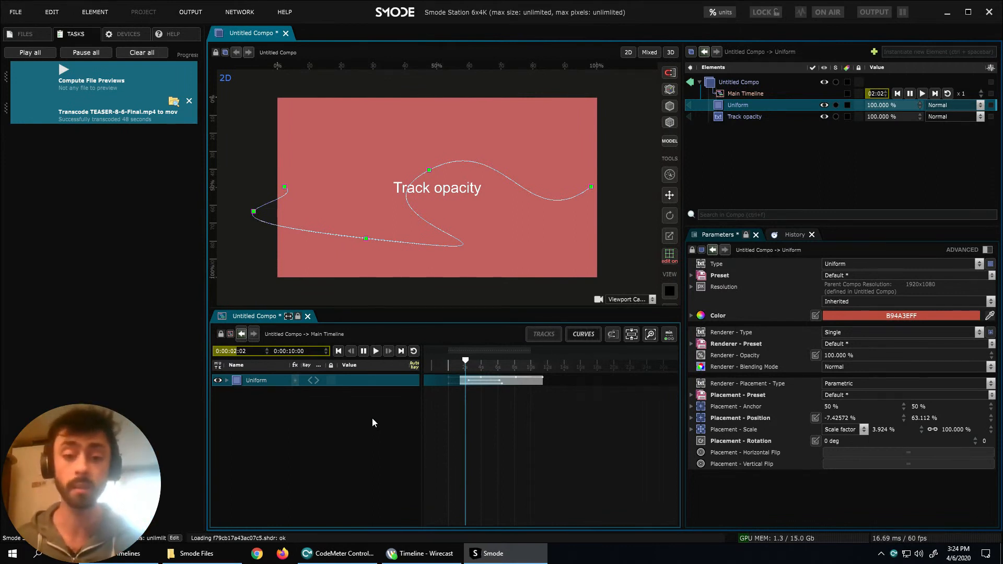
{"action": "right_click", "coordinate": [788, 133]}
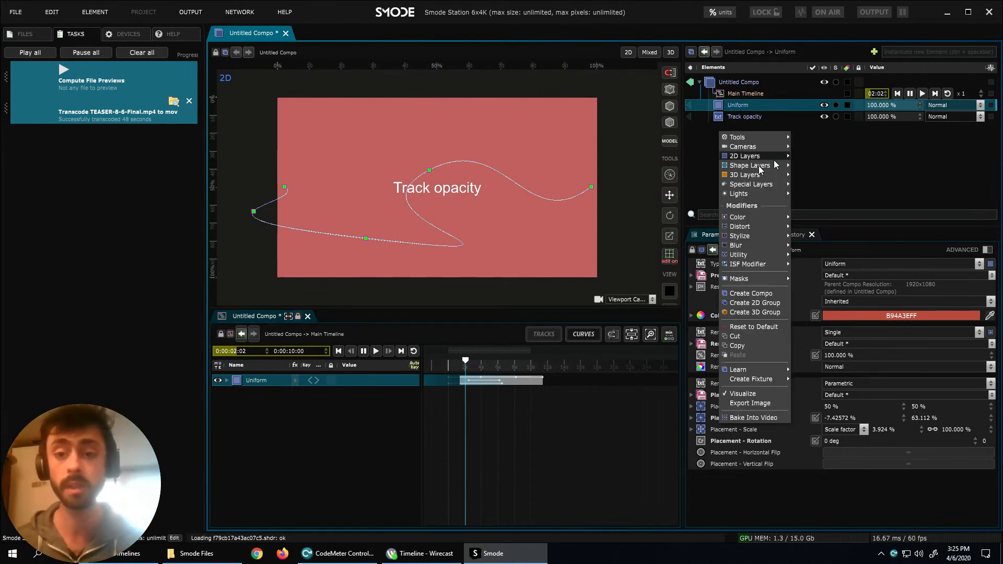
{"action": "mouse_move", "coordinate": [746, 176]}
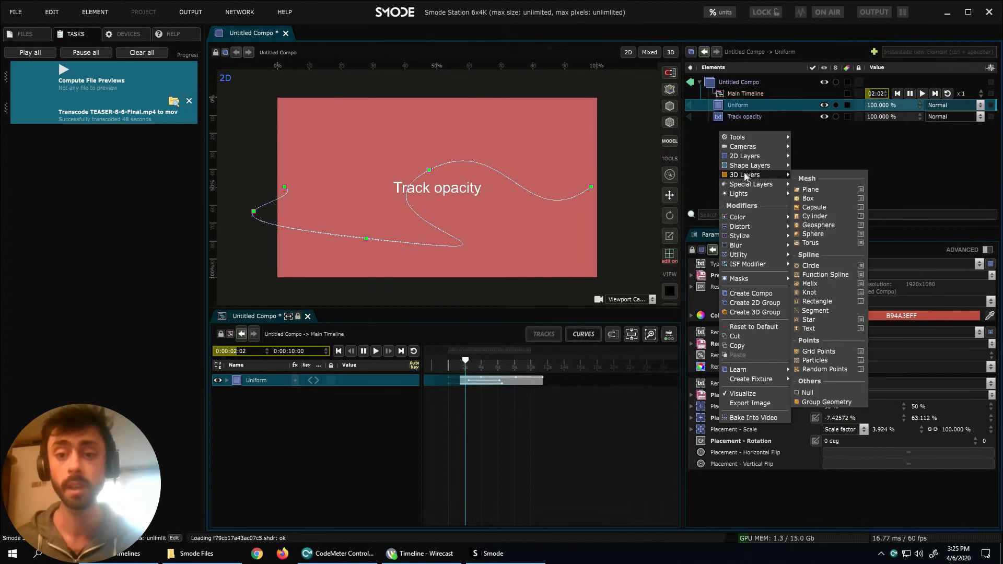
{"action": "left_click", "coordinate": [809, 242]}
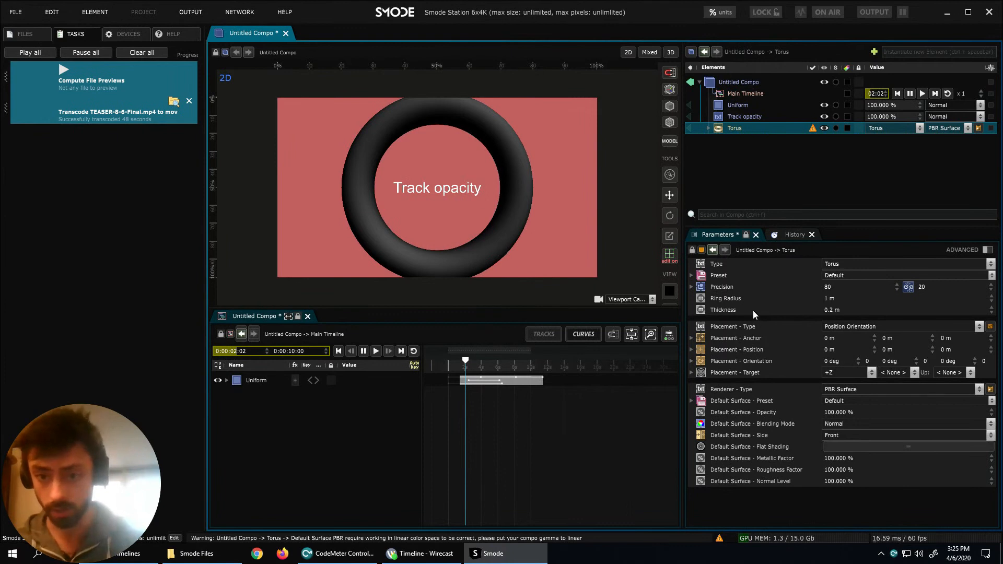
{"action": "left_click", "coordinate": [741, 300]}
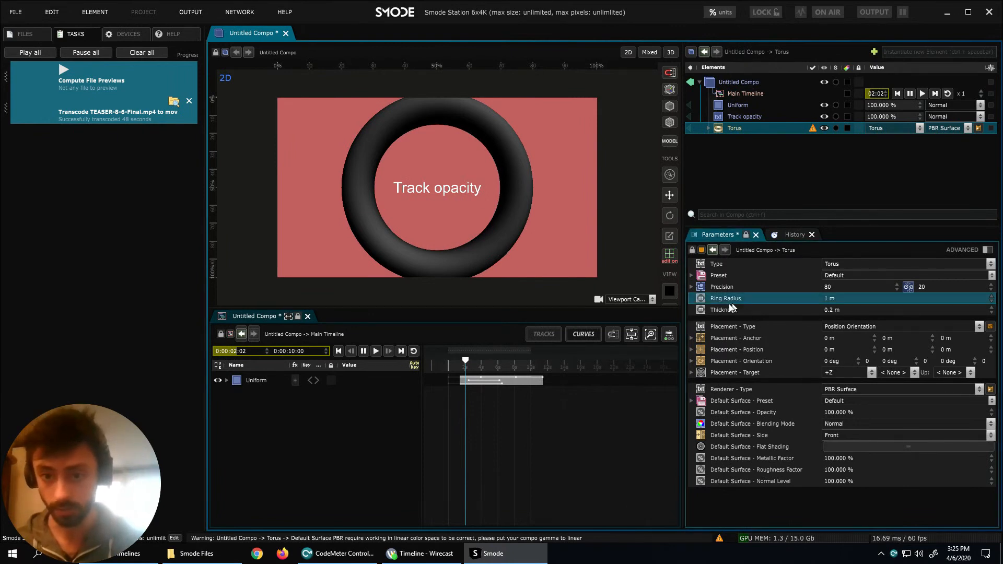
{"action": "left_click", "coordinate": [735, 308]}
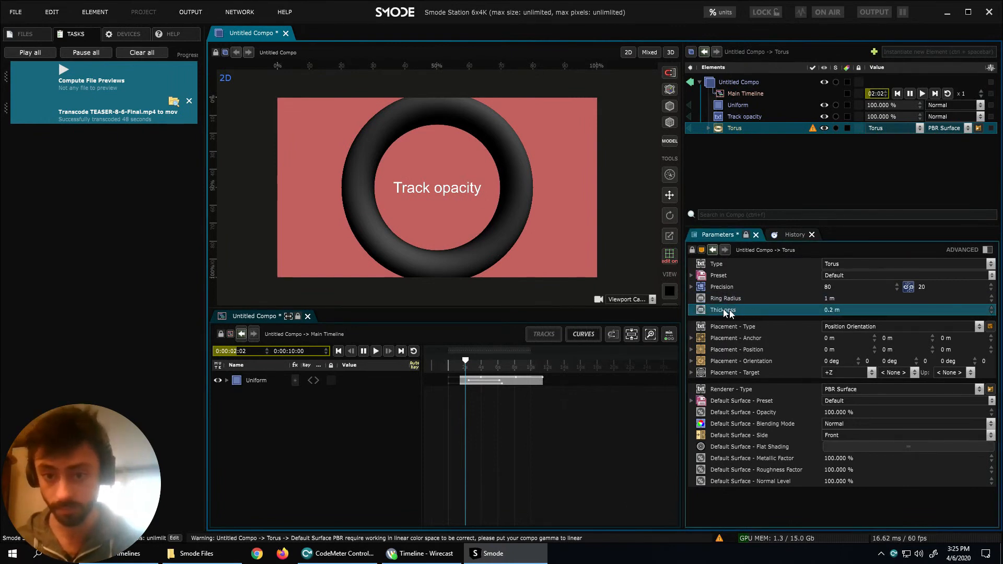
{"action": "left_click_drag", "start_coordinate": [834, 311], "coordinate": [480, 421]}
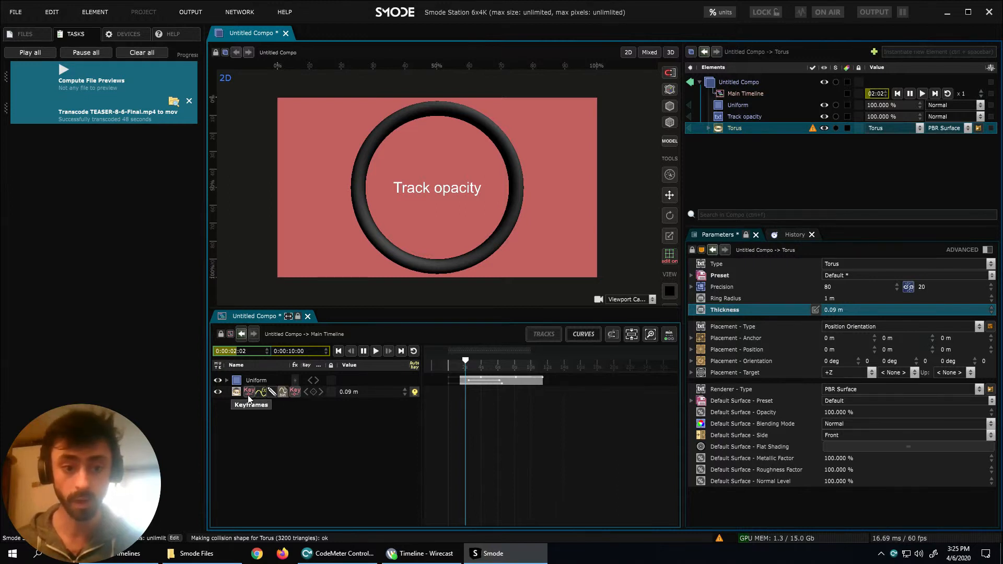
Keyframe the torus thickness at 0.09 m at 0:00:02:02 and 0.5 m at 0:00:05:42.
{"action": "left_click", "coordinate": [313, 391]}
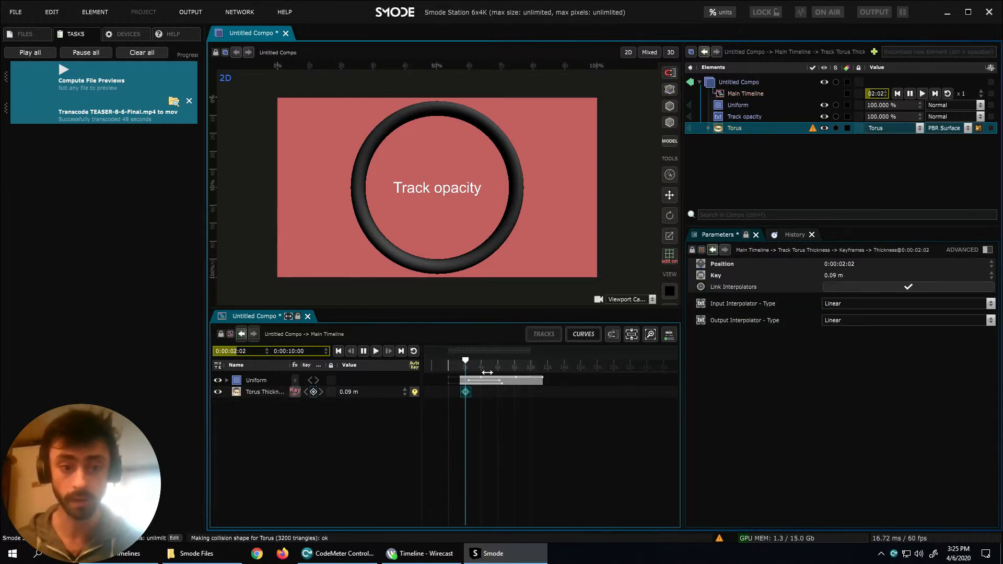
{"action": "left_click_drag", "start_coordinate": [464, 360], "coordinate": [496, 361]}
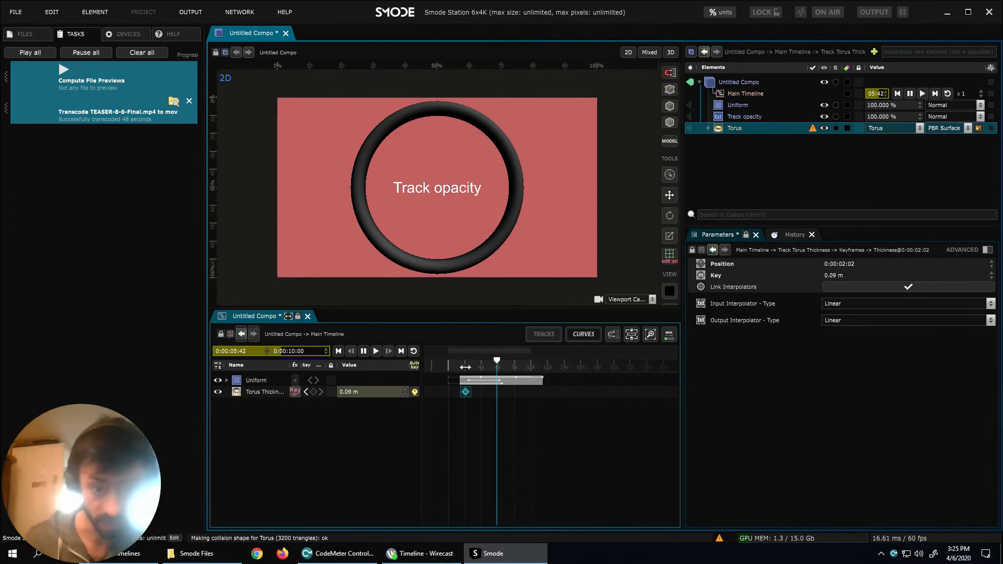
{"action": "left_click", "coordinate": [314, 391]}
{"action": "left_click", "coordinate": [358, 393]}
{"action": "type", "text": "1"}
{"action": "key", "text": "Return"}
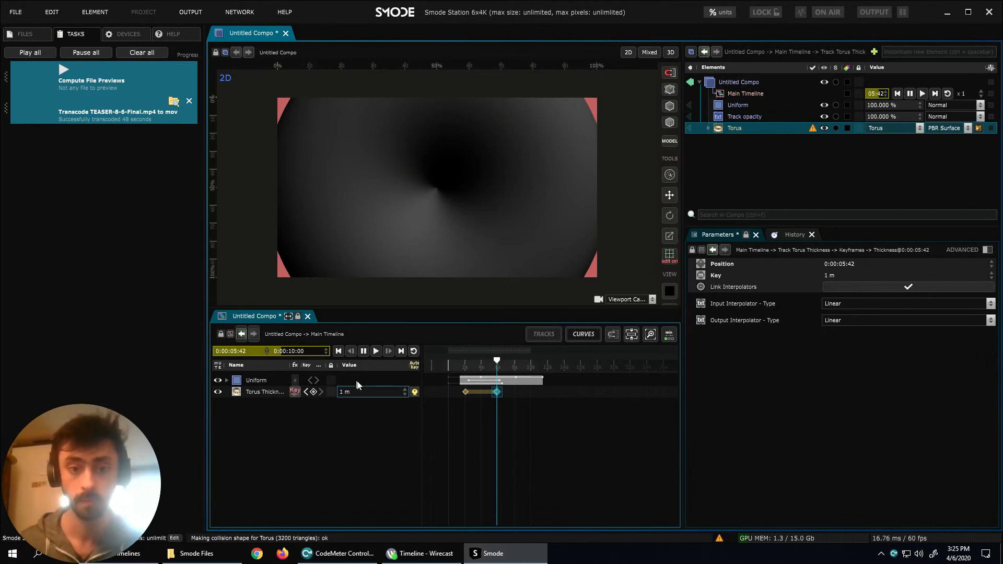
{"action": "left_click", "coordinate": [394, 392]}
{"action": "type", "text": "0.5"}
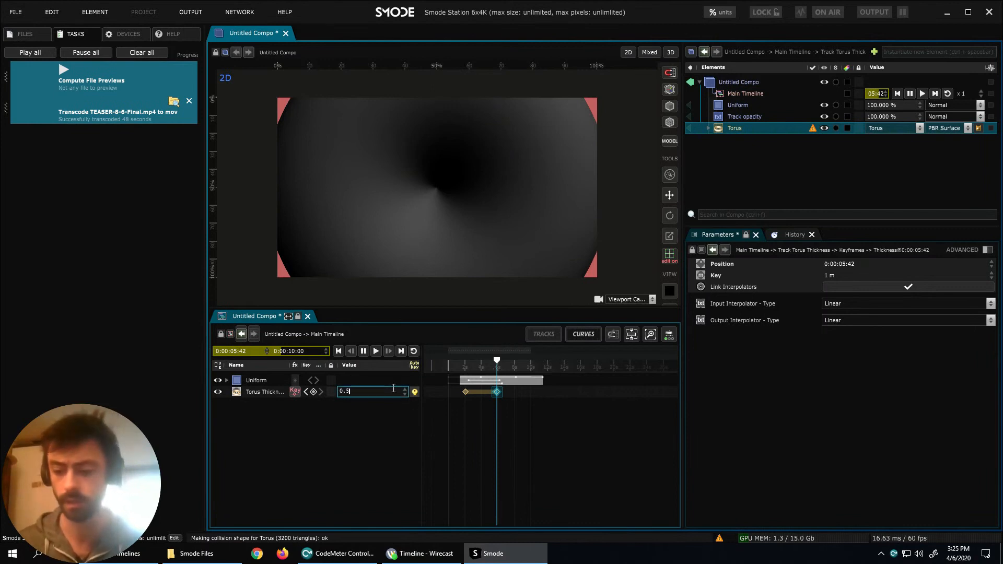
{"action": "key", "text": "Return"}
Scrub the timeline to preview the thickness animation, and delete the Torus layer from the compo.
{"action": "left_click_drag", "start_coordinate": [464, 364], "coordinate": [479, 373]}
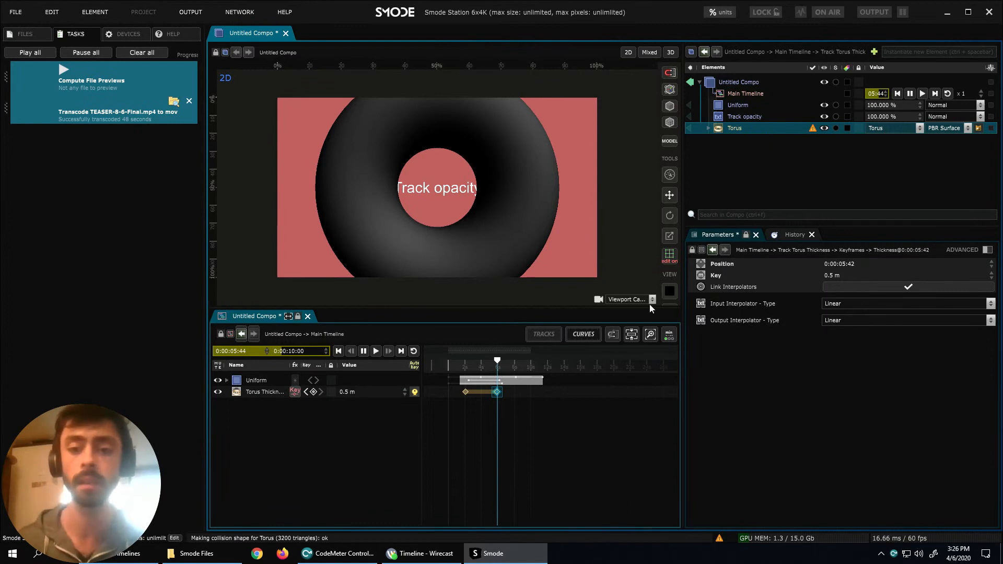
{"action": "left_click", "coordinate": [732, 129]}
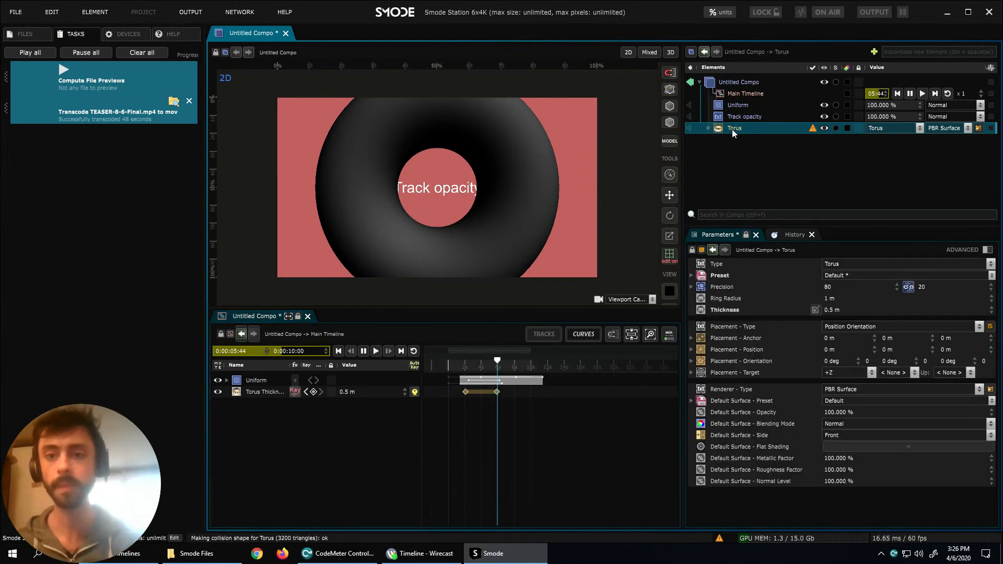
{"action": "key", "text": "Delete"}
{"action": "key", "text": "Return"}
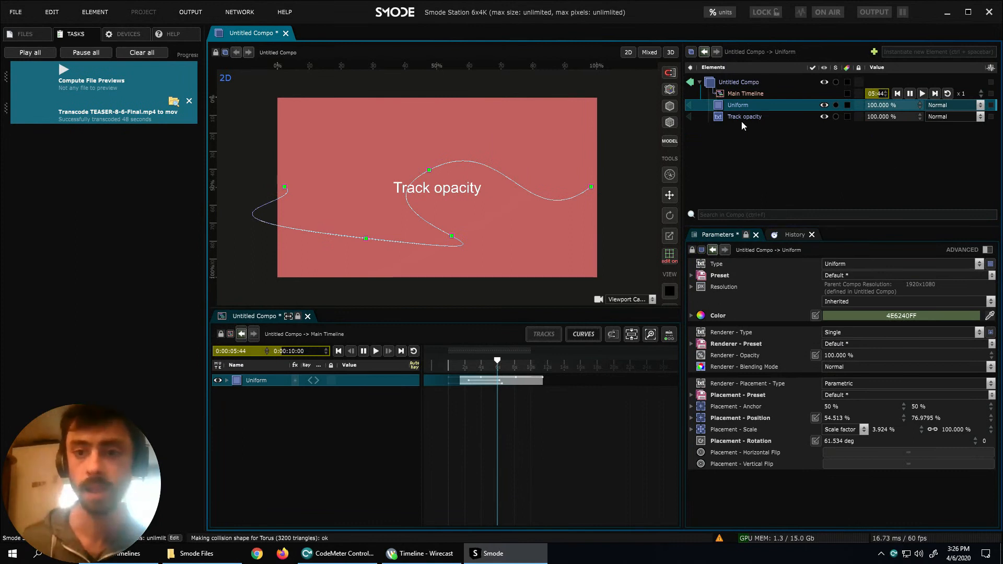
Set the font size of the "Track opacity" text layer to 200.
{"action": "left_click", "coordinate": [741, 121]}
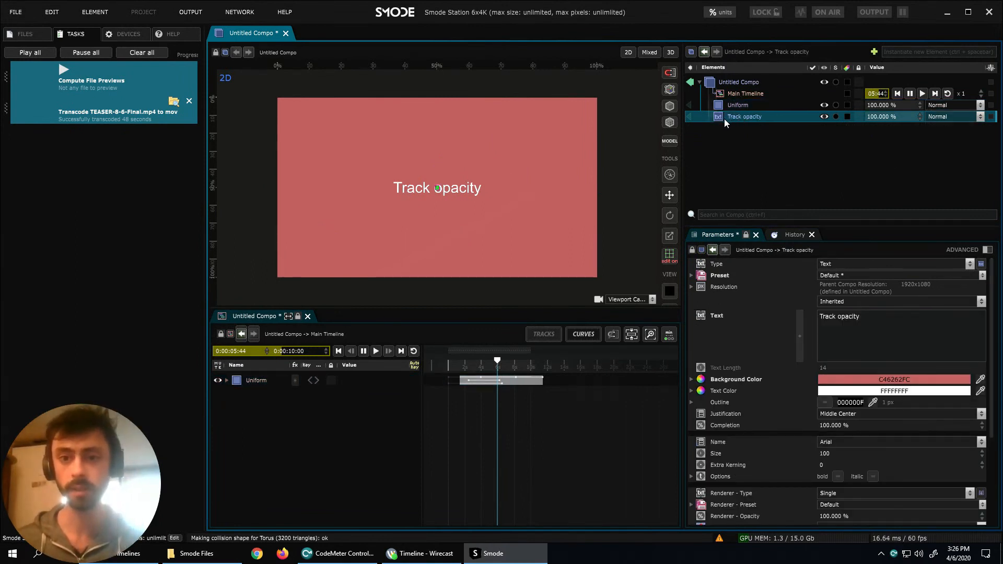
{"action": "left_click", "coordinate": [835, 455]}
{"action": "scroll", "coordinate": [837, 454], "scroll_direction": "up", "scroll_amount": 1}
{"action": "type", "text": "200"}
{"action": "key", "text": "Return"}
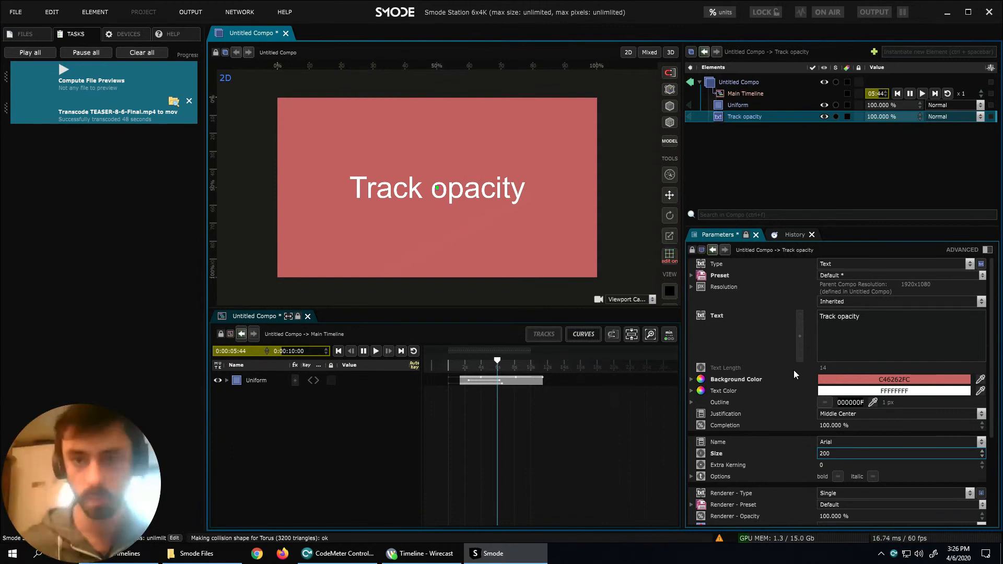
Add the "Track opacity" layer to the main timeline as an activation block at 0:00:00:00 and extend its length to 0:00:08:30.
{"action": "left_click_drag", "start_coordinate": [466, 367], "coordinate": [449, 367]}
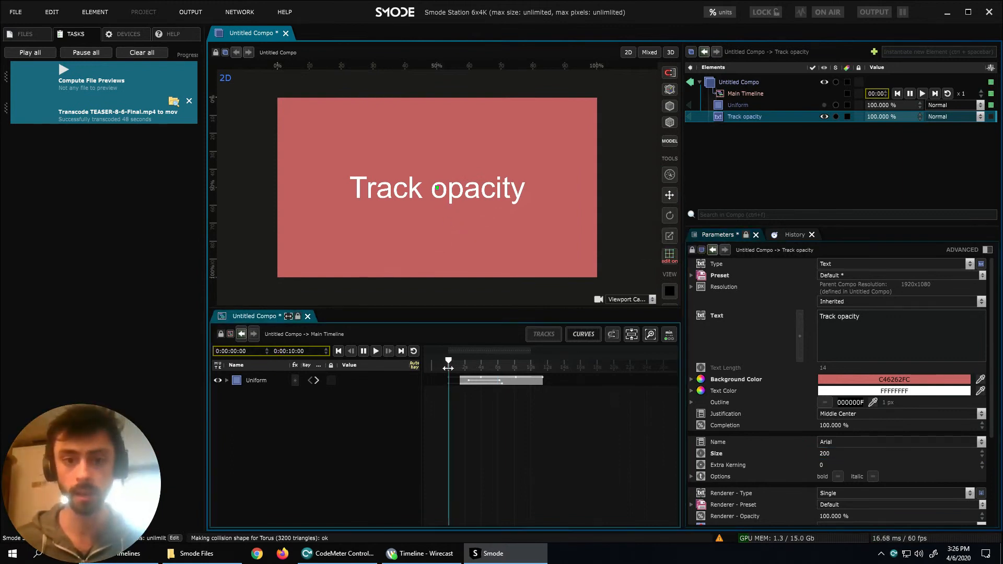
{"action": "left_click_drag", "start_coordinate": [748, 116], "coordinate": [490, 440]}
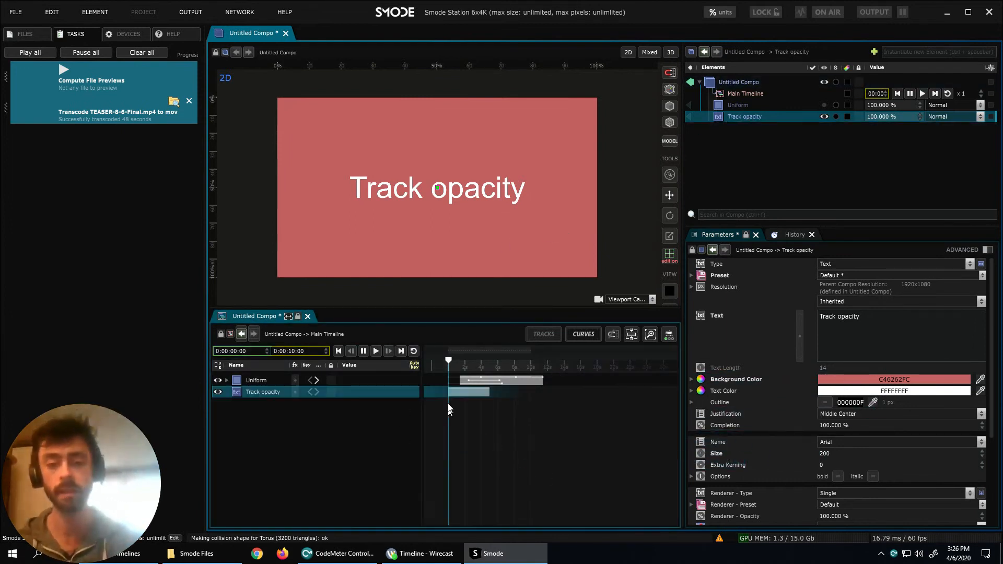
{"action": "left_click", "coordinate": [458, 391]}
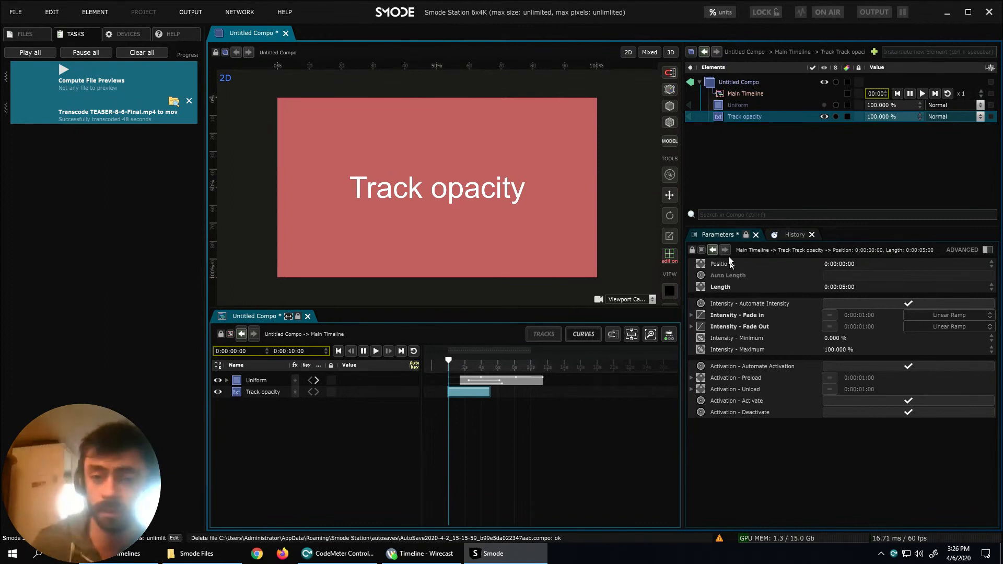
{"action": "mouse_move", "coordinate": [839, 266]}
{"action": "left_mouse_down"}
{"action": "mouse_move", "coordinate": [840, 241]}
{"action": "mouse_move", "coordinate": [840, 272]}
{"action": "left_mouse_up"}
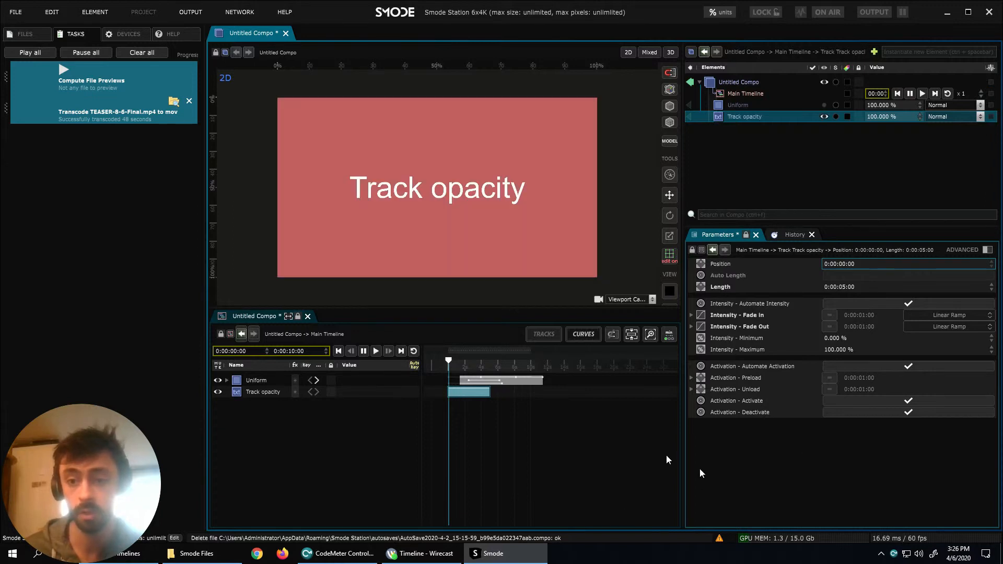
{"action": "mouse_move", "coordinate": [475, 393]}
{"action": "left_mouse_down"}
{"action": "mouse_move", "coordinate": [504, 395]}
{"action": "mouse_move", "coordinate": [472, 394]}
{"action": "left_mouse_up"}
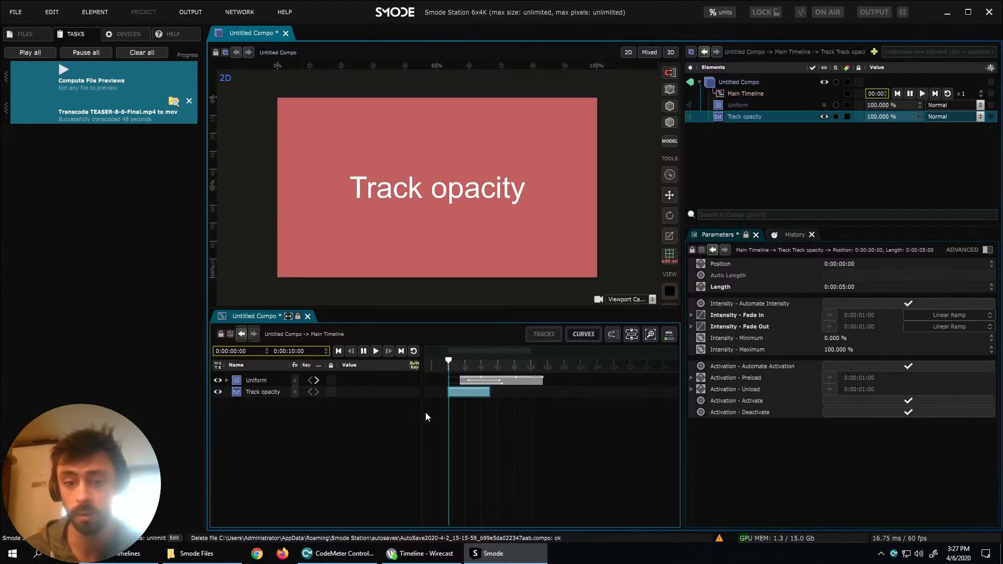
{"action": "left_click_drag", "start_coordinate": [500, 394], "coordinate": [519, 393]}
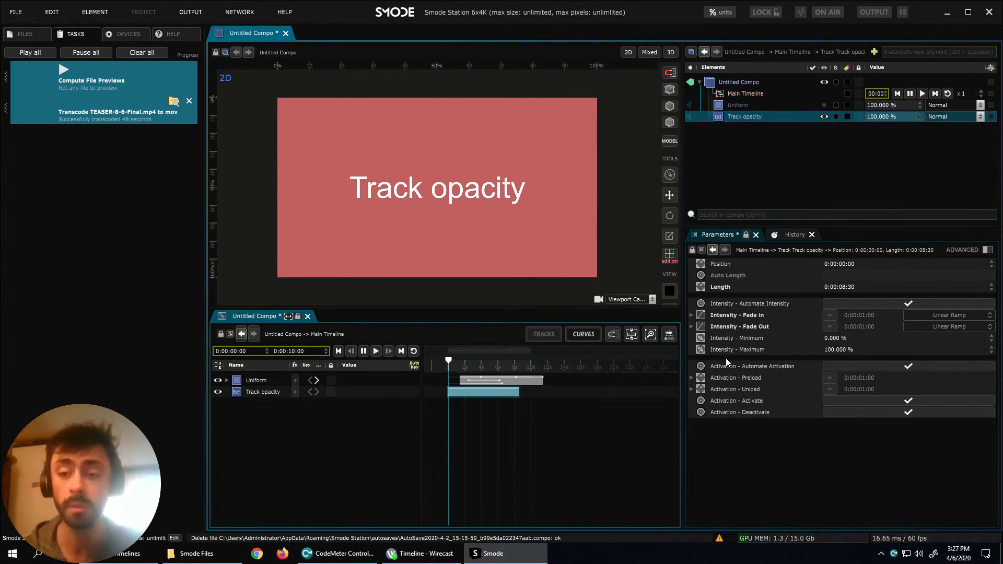
Enable a 0:00:01:00 Linear Ramp intensity fade-in on the "Track opacity" block and play the main timeline to check it.
{"action": "left_click", "coordinate": [771, 316]}
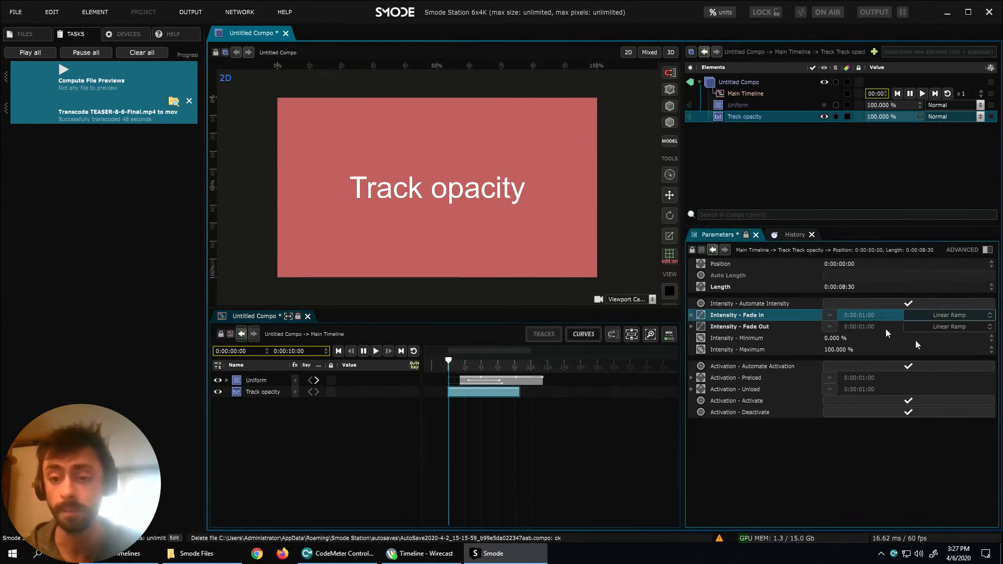
{"action": "left_click", "coordinate": [829, 316]}
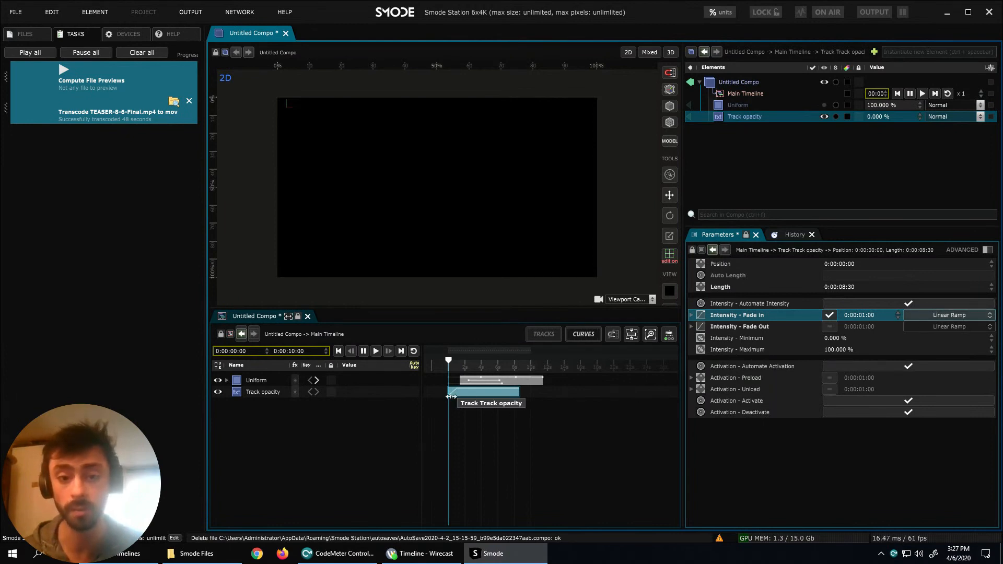
{"action": "left_click", "coordinate": [972, 315]}
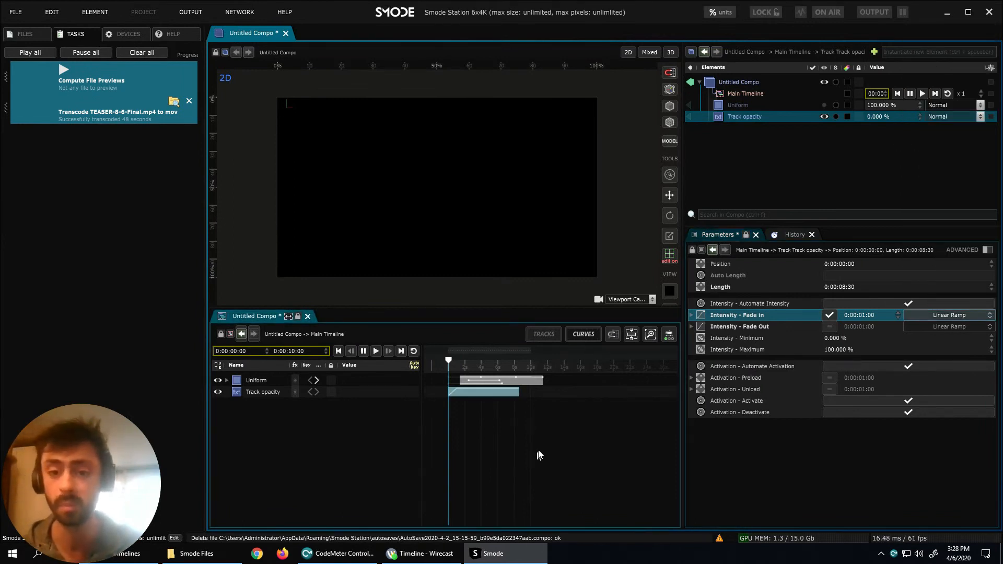
{"action": "left_click", "coordinate": [499, 402]}
{"action": "key", "text": "space"}
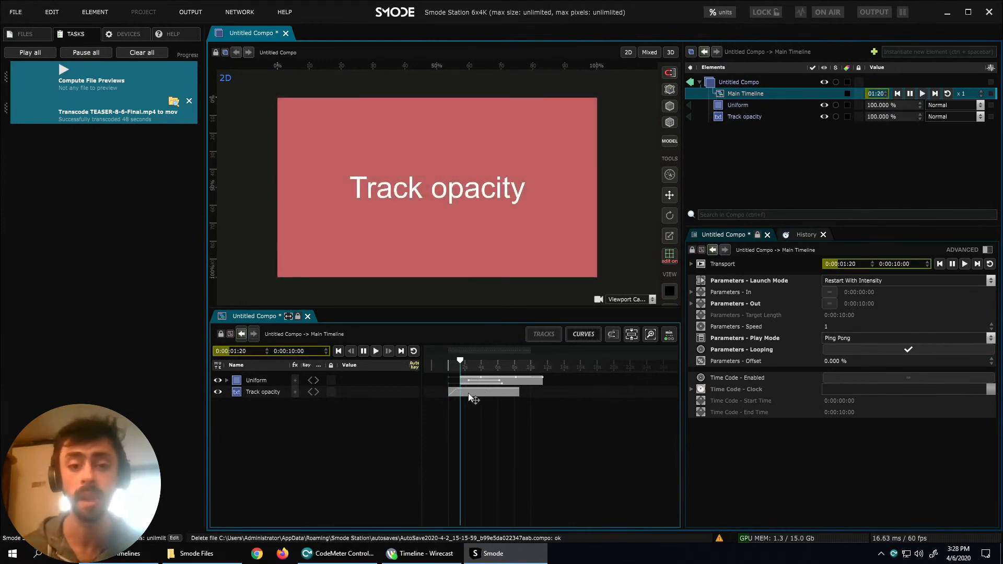
Set the "Track opacity" block's intensity fade-in to 0:00:03:00 and scrub the main timeline to preview it.
{"action": "left_click", "coordinate": [473, 399]}
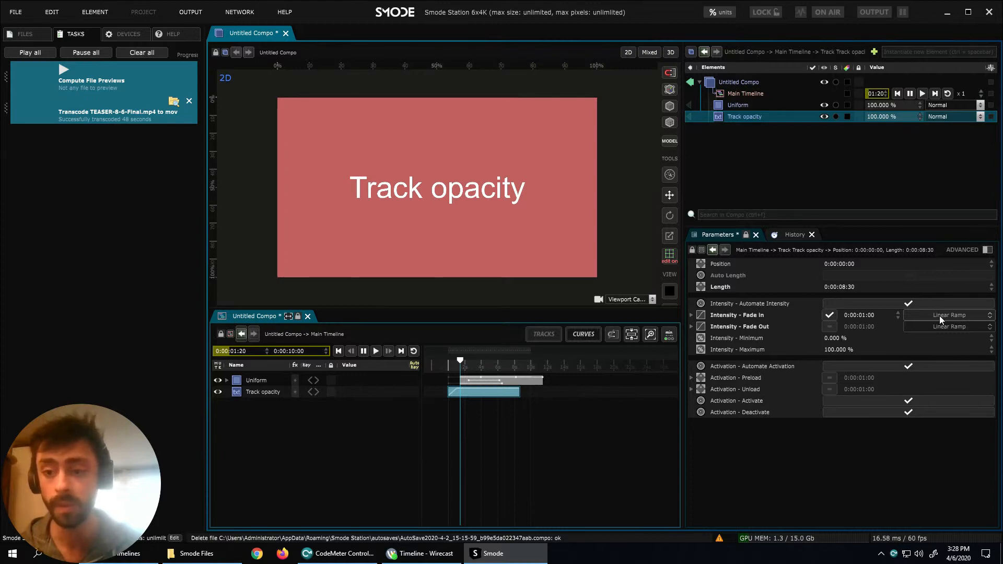
{"action": "double_click", "coordinate": [870, 315]}
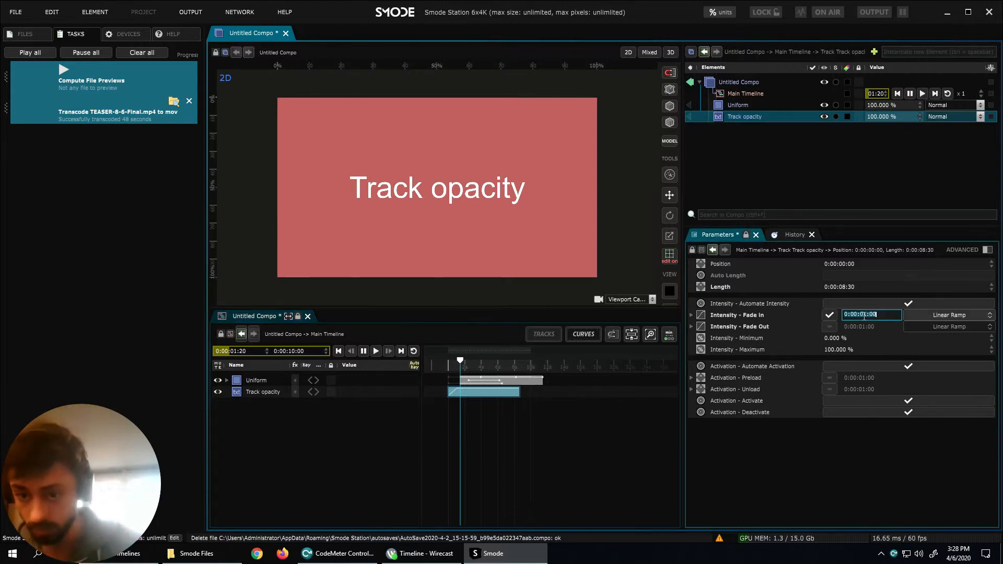
{"action": "type", "text": "3"}
{"action": "key", "text": "Return"}
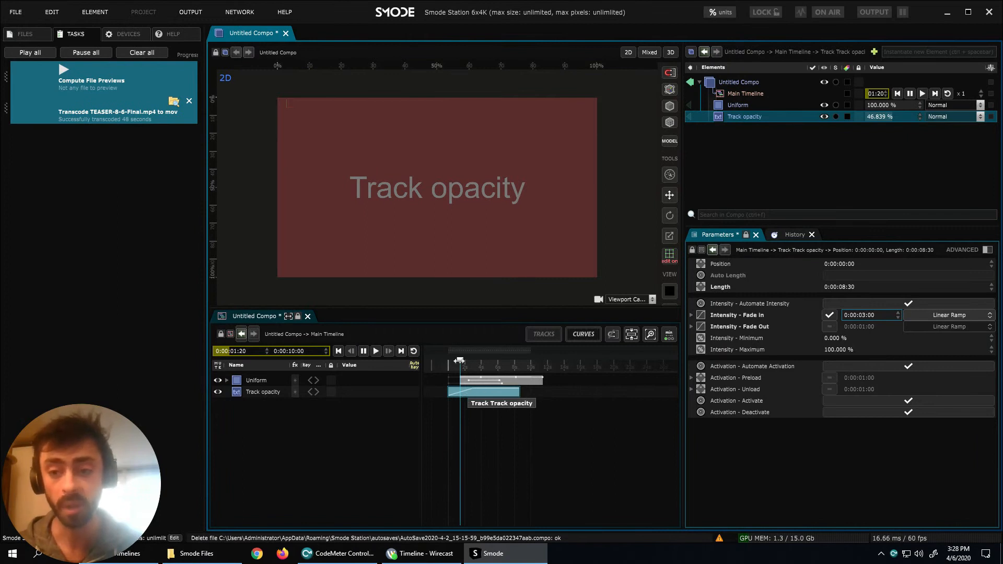
{"action": "left_click_drag", "start_coordinate": [454, 363], "coordinate": [475, 366]}
{"action": "left_click", "coordinate": [481, 392]}
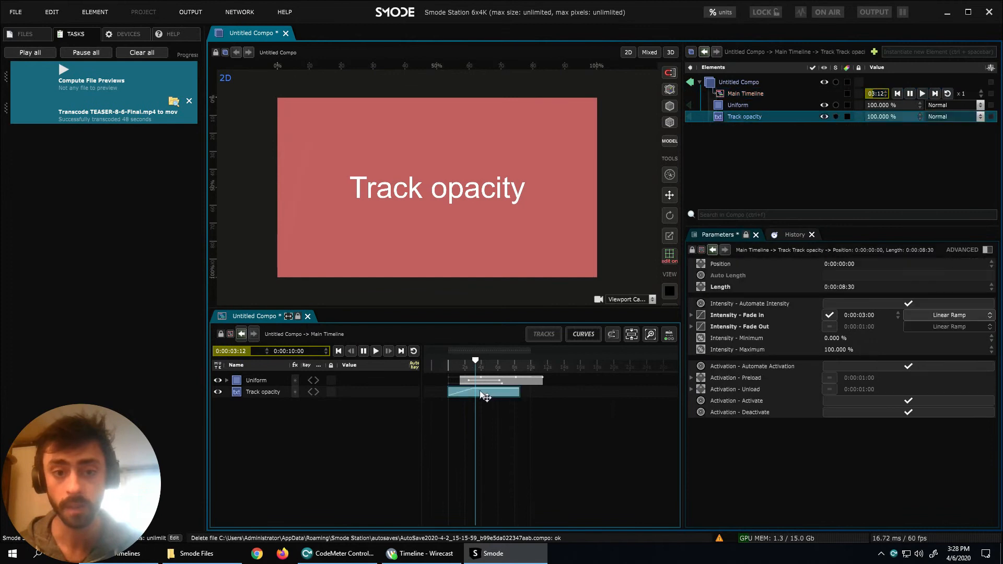
Change the "Track opacity" block's fade-in shape to Noise and play the main timeline to check it.
{"action": "left_click", "coordinate": [942, 316]}
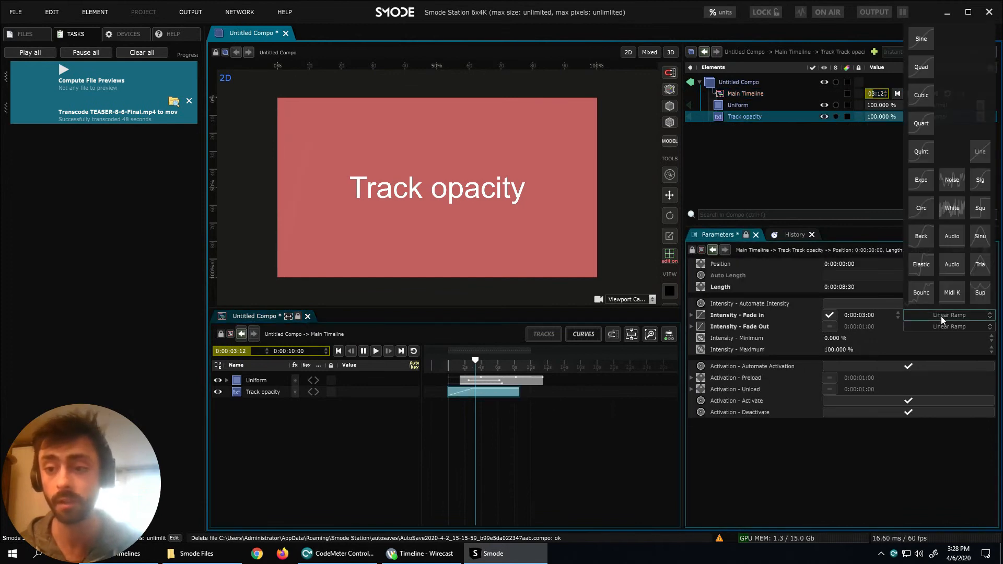
{"action": "left_click", "coordinate": [950, 186]}
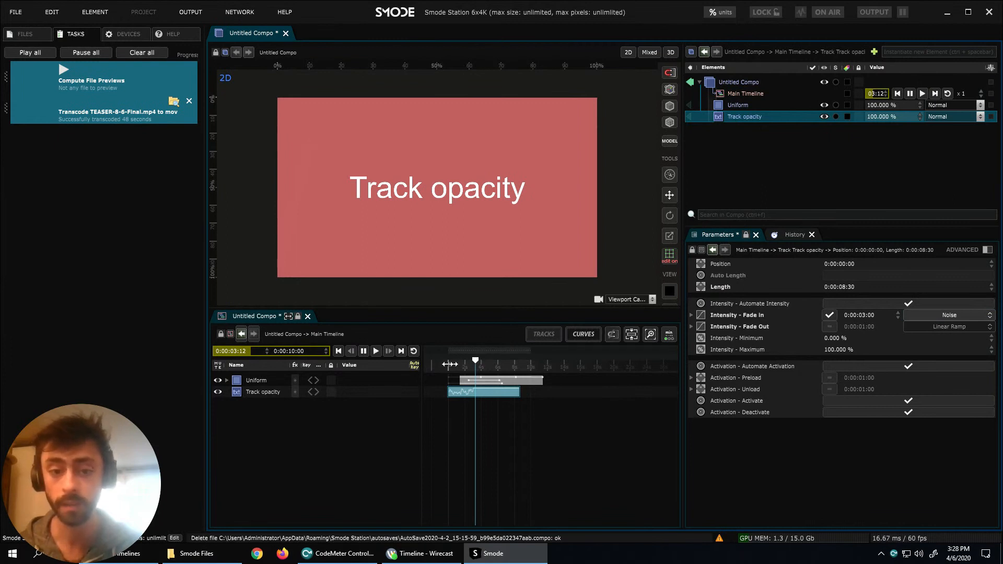
{"action": "left_click", "coordinate": [440, 365]}
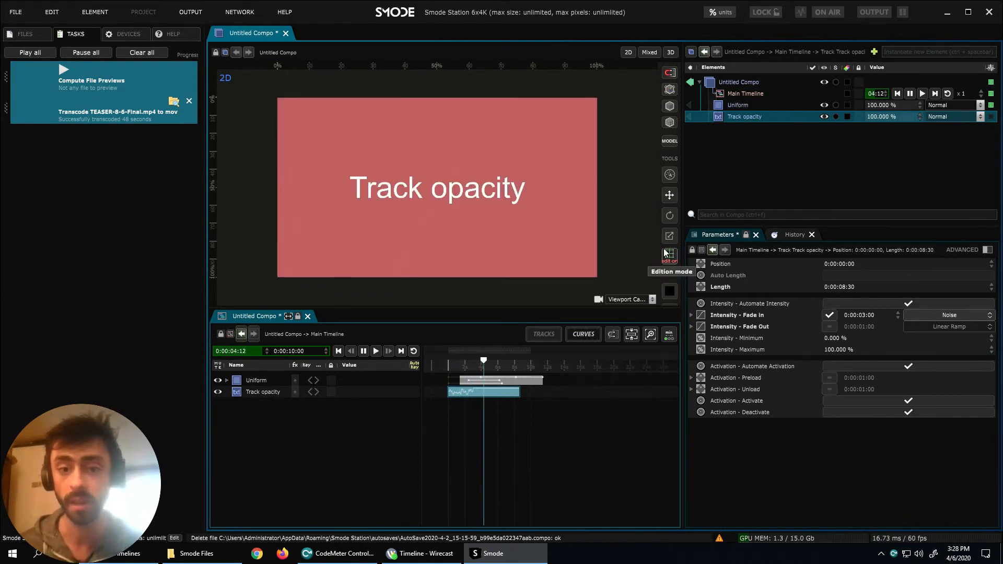
{"action": "key", "text": "space"}
{"action": "left_click", "coordinate": [457, 364]}
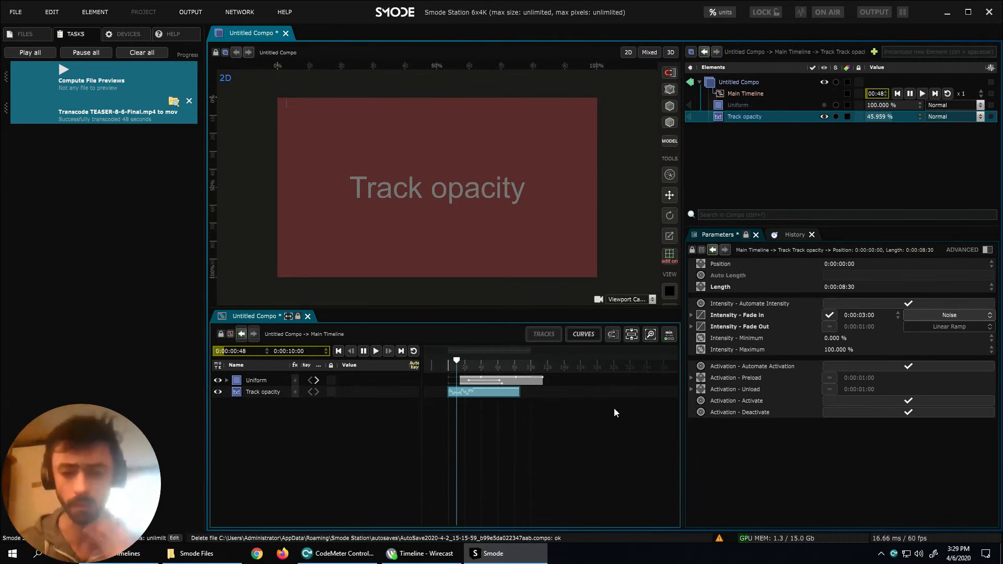
Set the contrast of the fade-in's Noise shape to 100% and its frequency to 41.
{"action": "left_click", "coordinate": [691, 315]}
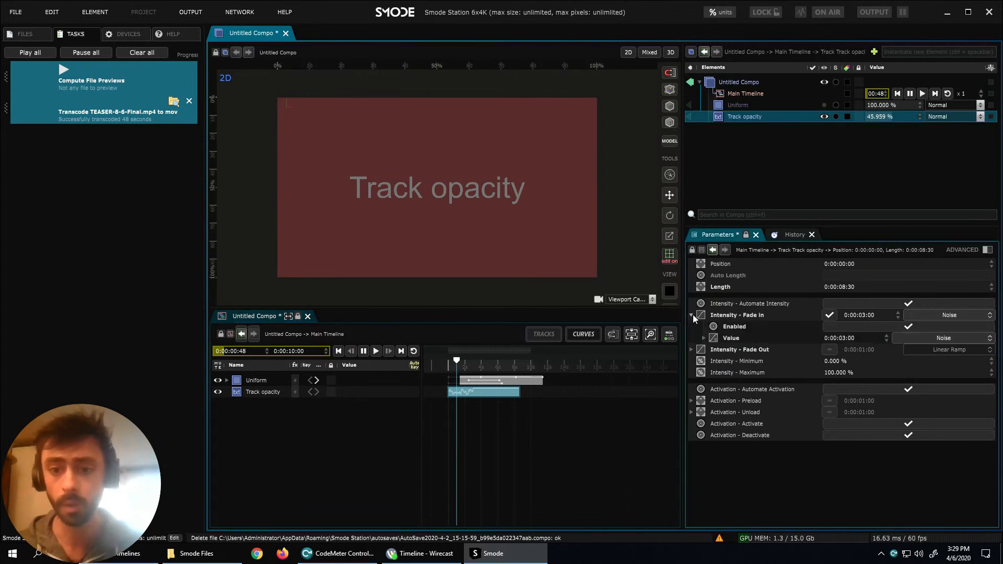
{"action": "left_click", "coordinate": [704, 338]}
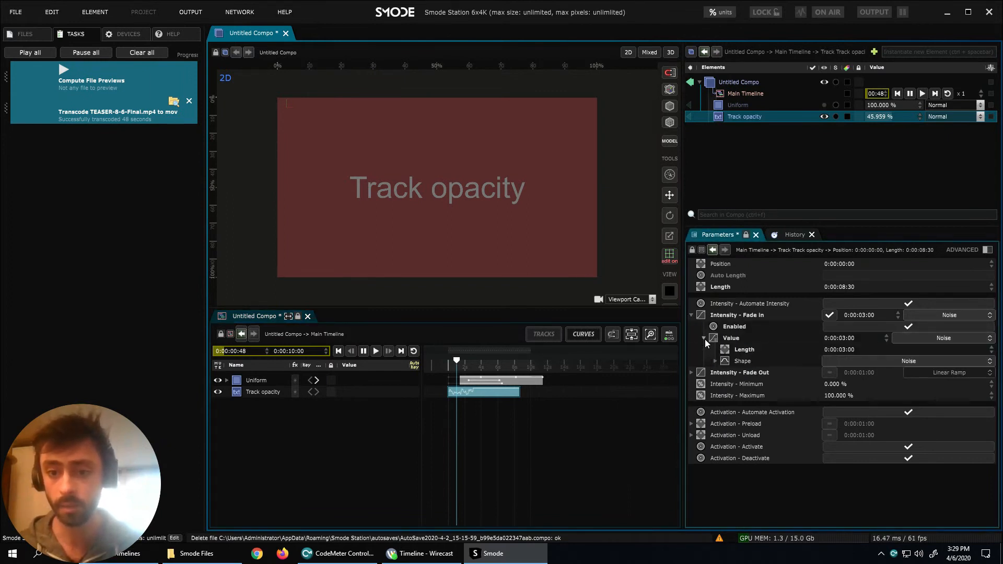
{"action": "left_click", "coordinate": [715, 362]}
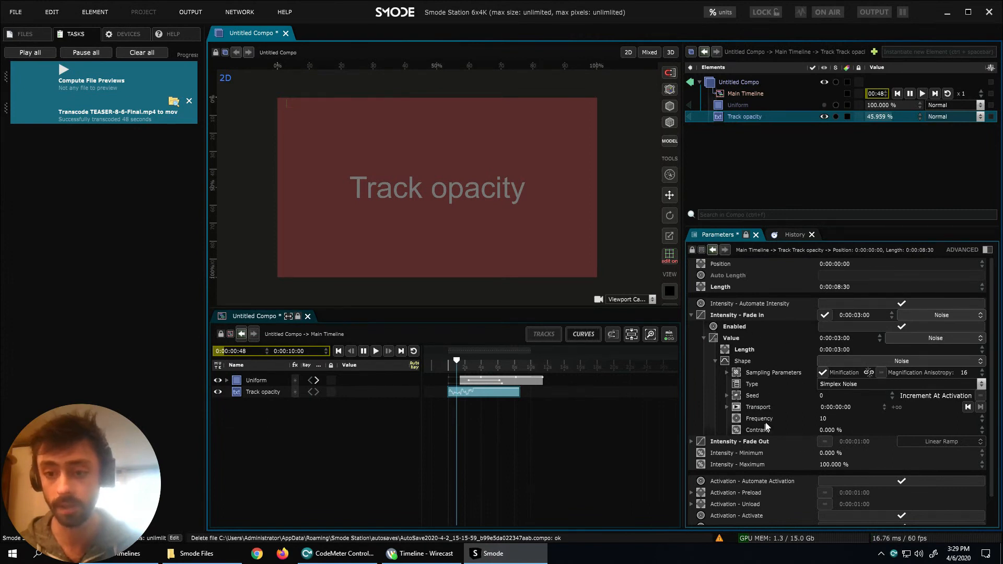
{"action": "mouse_move", "coordinate": [834, 430]}
{"action": "left_mouse_down"}
{"action": "mouse_move", "coordinate": [877, 430]}
{"action": "mouse_move", "coordinate": [855, 430]}
{"action": "left_mouse_up"}
{"action": "double_click", "coordinate": [818, 431]}
{"action": "type", "text": "100"}
{"action": "key", "text": "Return"}
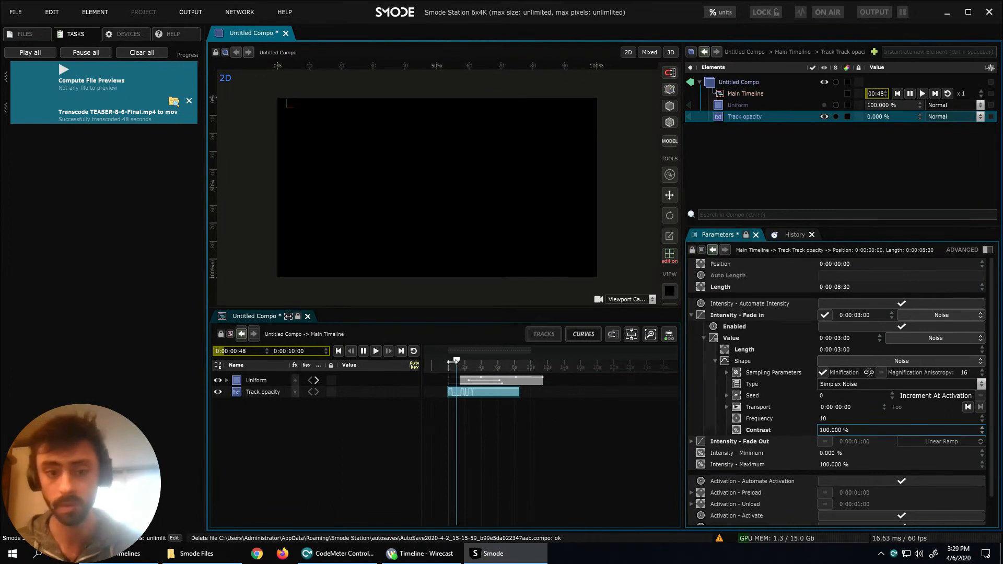
{"action": "double_click", "coordinate": [831, 419]}
{"action": "type", "text": "15.3"}
{"action": "left_click_drag", "start_coordinate": [827, 395], "coordinate": [799, 261]}
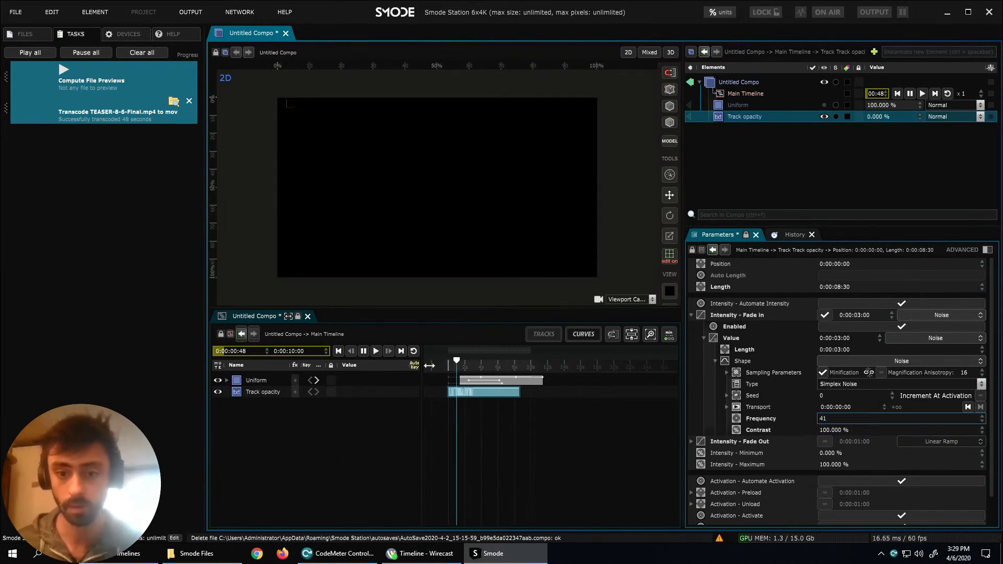
Set the length of the block's noise fade-in to 0:00:01:00.
{"action": "double_click", "coordinate": [840, 349]}
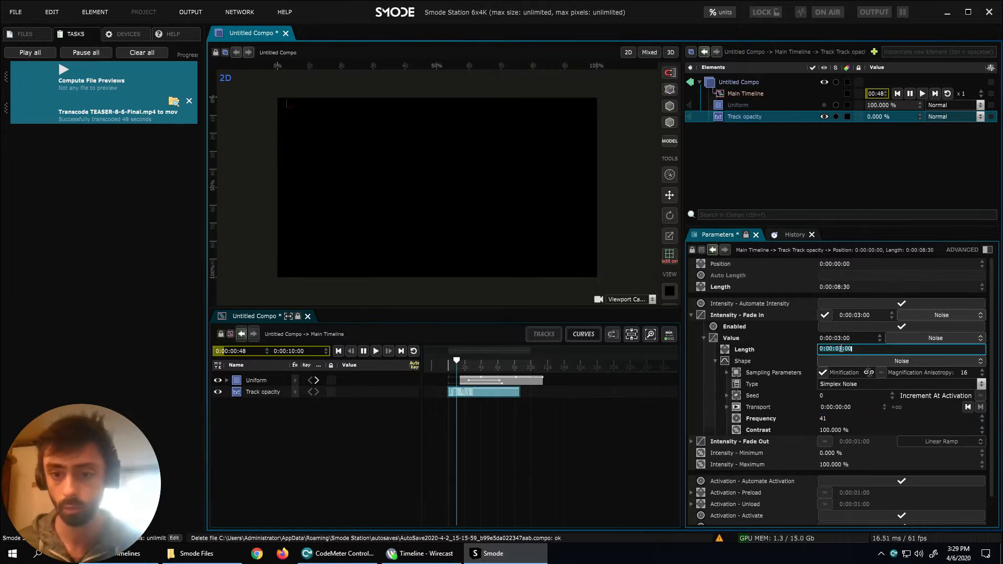
{"action": "type", "text": "1"}
{"action": "key", "text": "Return"}
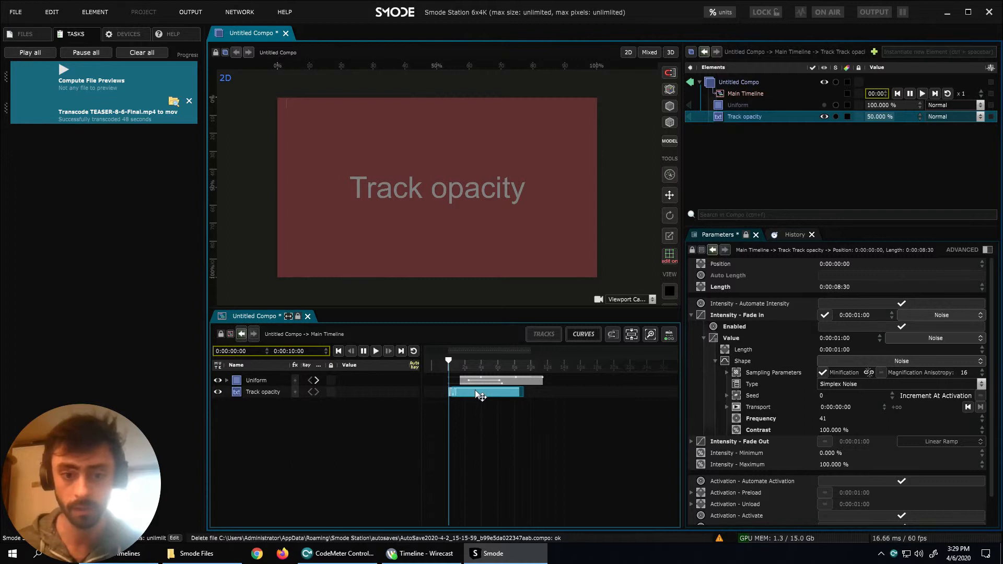
Shift the "Track opacity" block to position 0:00:00:18 and play the main timeline to check the noise fade-in.
{"action": "key", "text": "space"}
{"action": "left_click", "coordinate": [484, 418]}
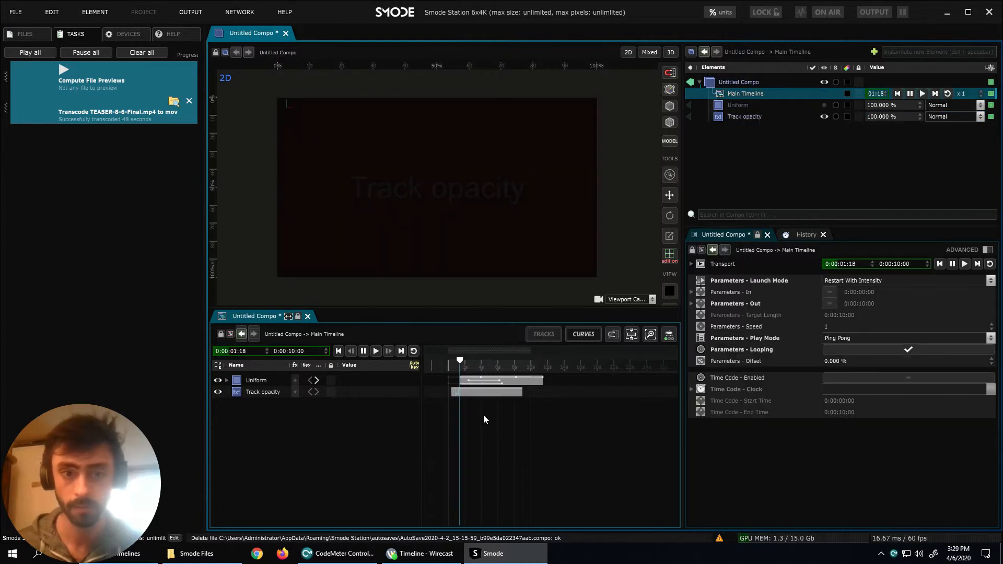
{"action": "key", "text": "space"}
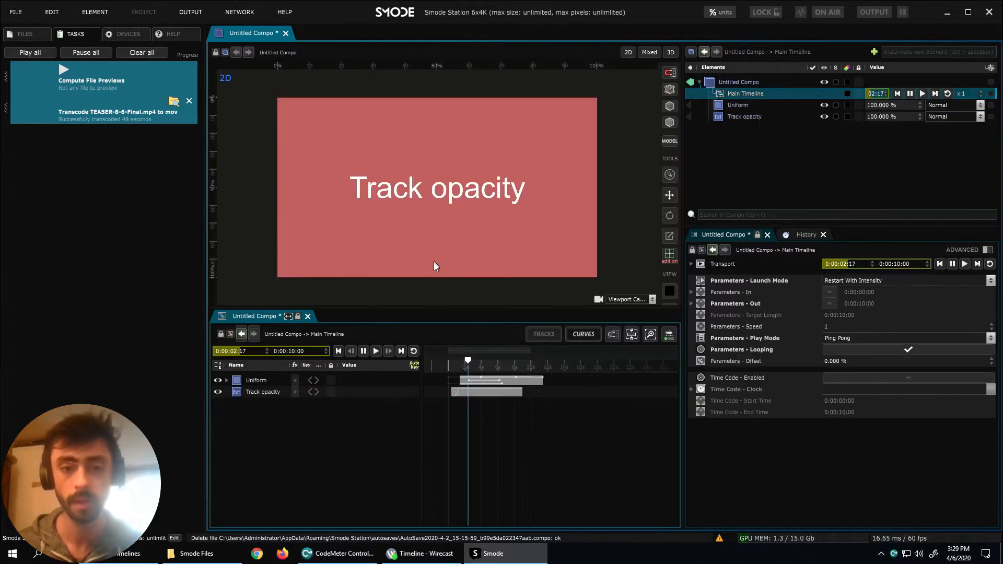
Collapse the block's fade-in settings and review its Fade Out, Minimum and Maximum intensity parameters and the text layer's own parameters.
{"action": "left_click", "coordinate": [490, 392]}
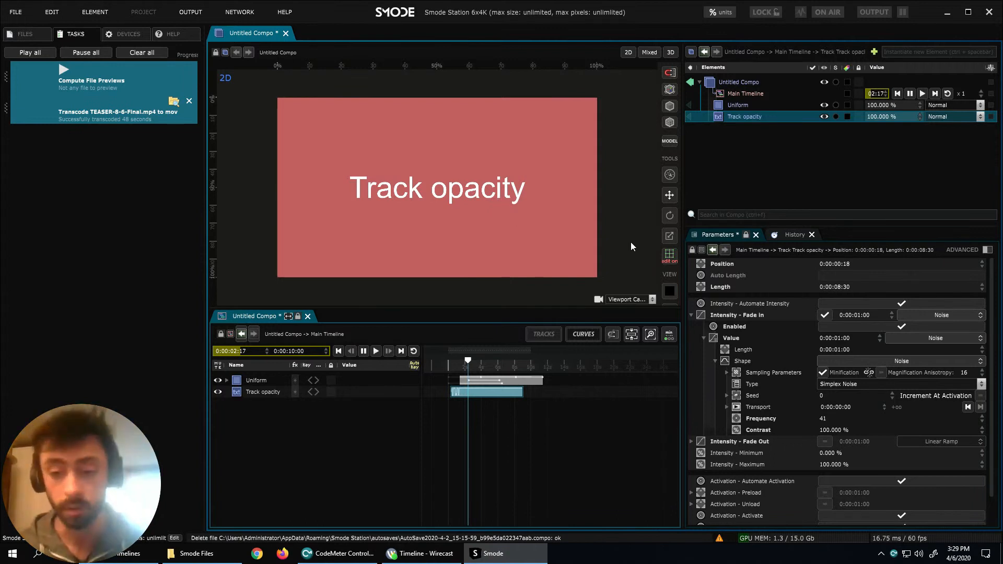
{"action": "left_click", "coordinate": [716, 360]}
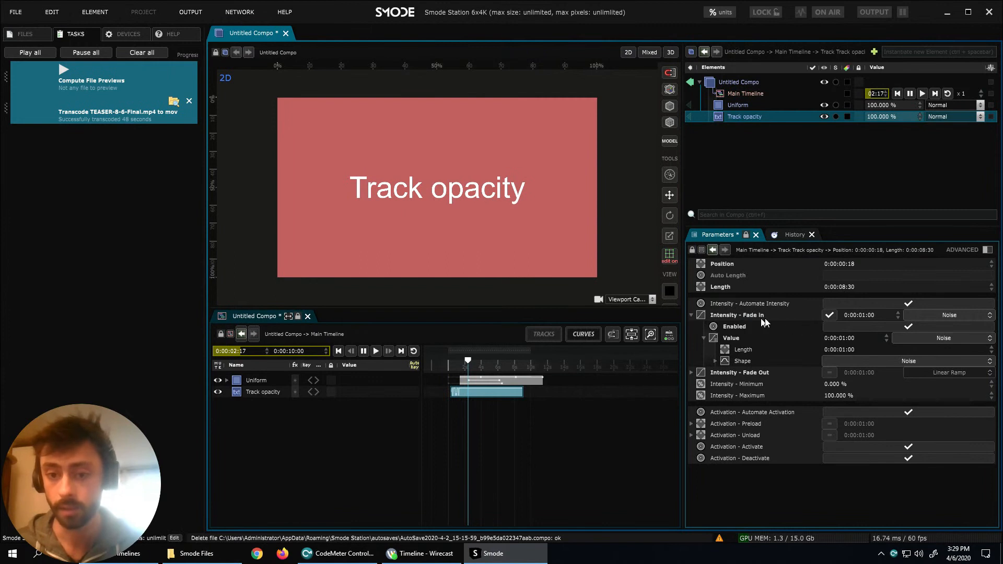
{"action": "left_click", "coordinate": [692, 315]}
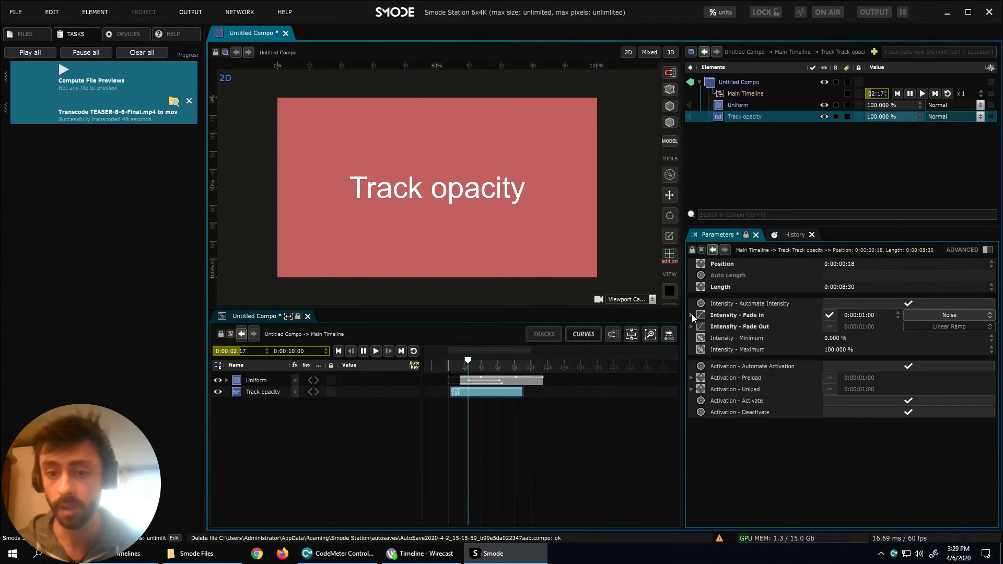
{"action": "left_click", "coordinate": [756, 328]}
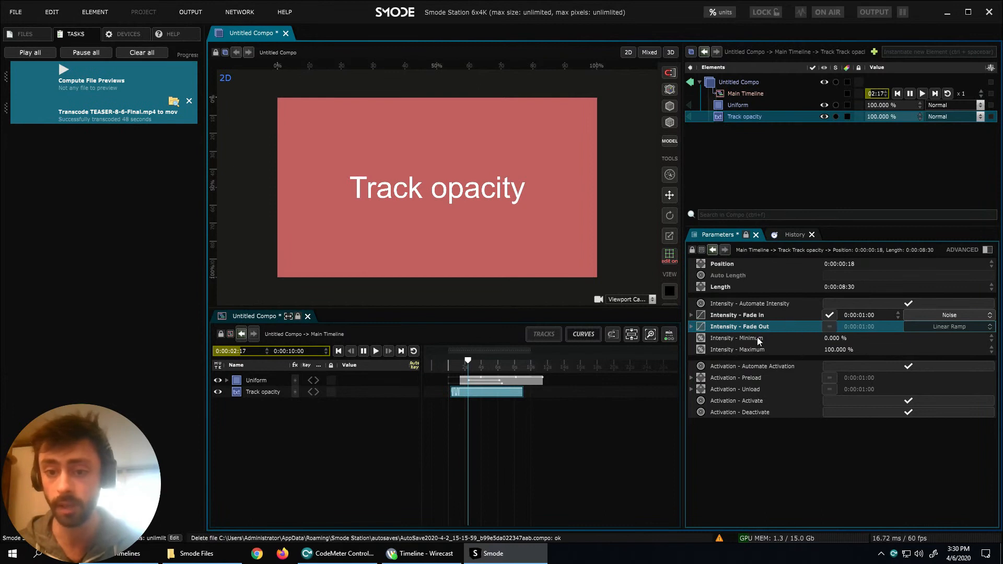
{"action": "left_click", "coordinate": [788, 338]}
{"action": "left_click", "coordinate": [757, 351]}
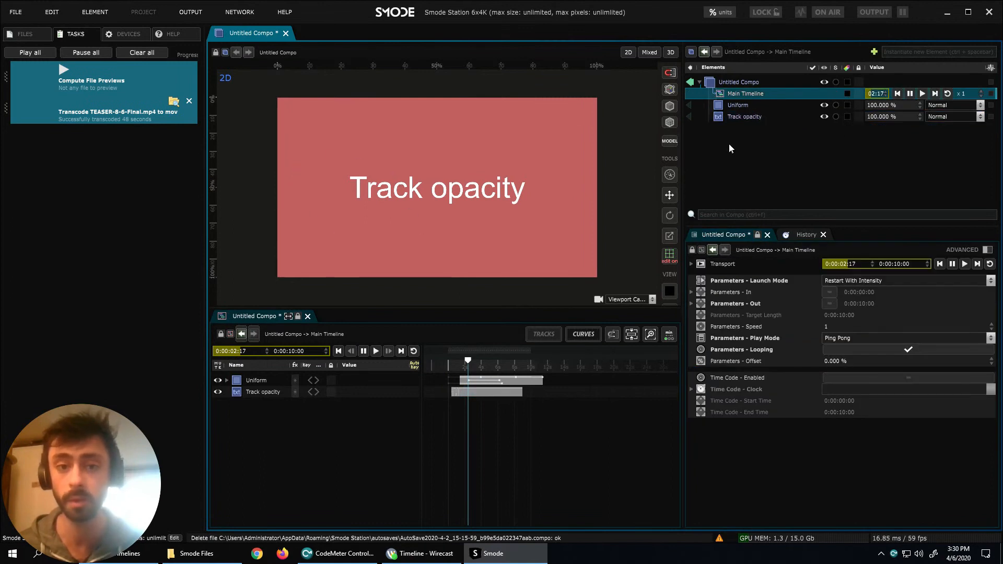
{"action": "left_click", "coordinate": [747, 121]}
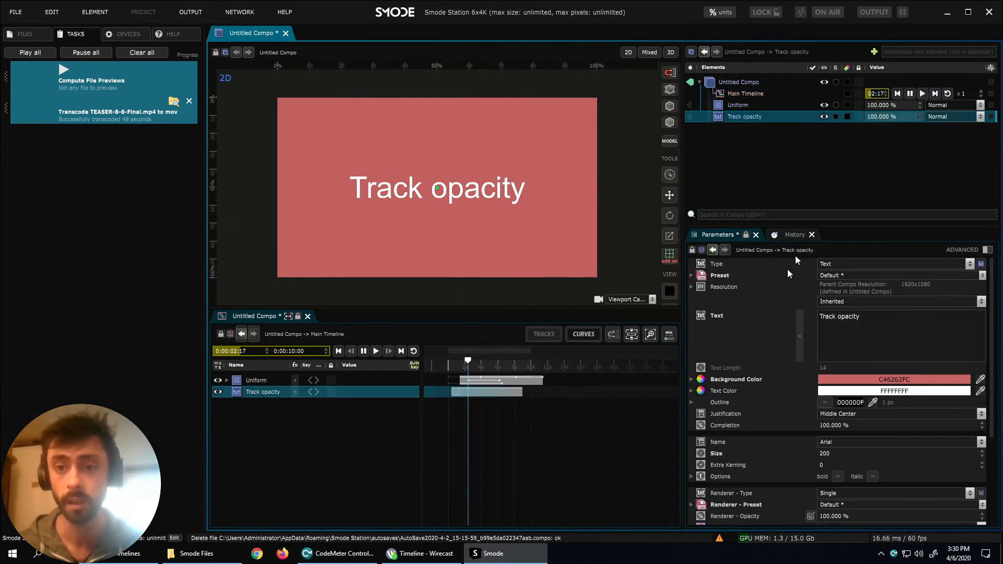
Set the "Track opacity" block's maximum intensity to 50% and scrub the main timeline back to its start.
{"action": "left_click", "coordinate": [502, 391]}
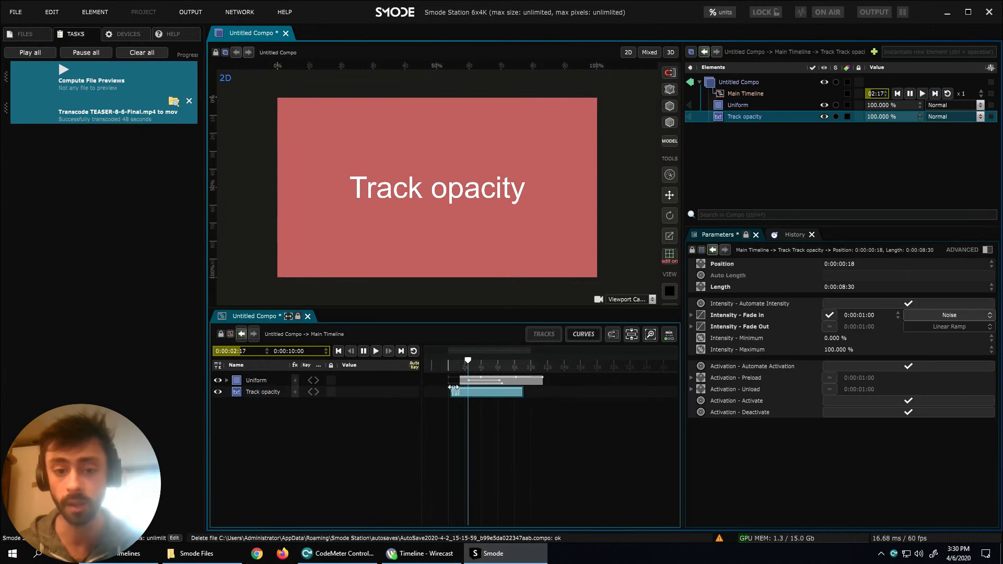
{"action": "left_click_drag", "start_coordinate": [853, 356], "coordinate": [836, 355]}
{"action": "left_click", "coordinate": [866, 355]}
{"action": "type", "text": "50"}
{"action": "key", "text": "Return"}
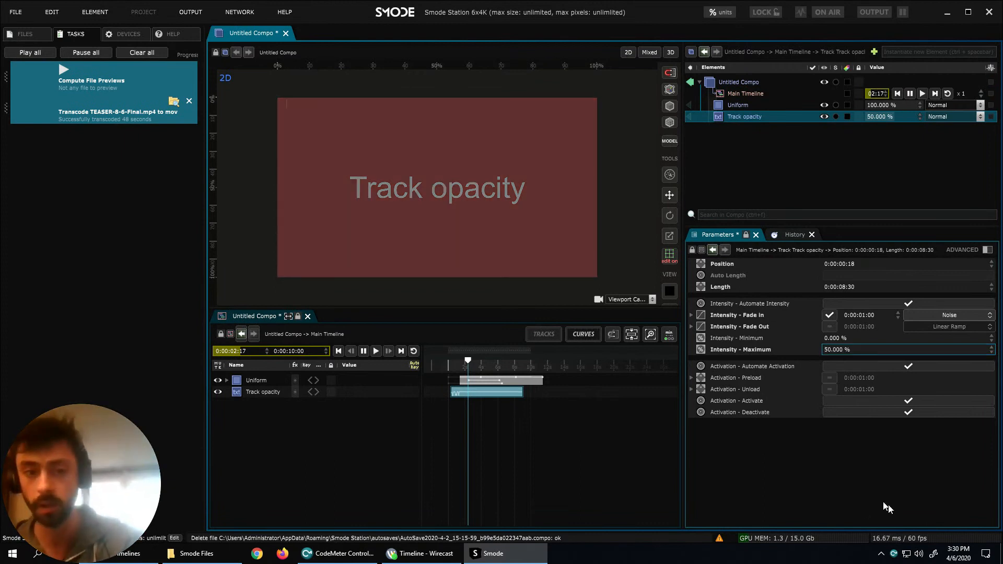
{"action": "left_click_drag", "start_coordinate": [466, 368], "coordinate": [448, 363]}
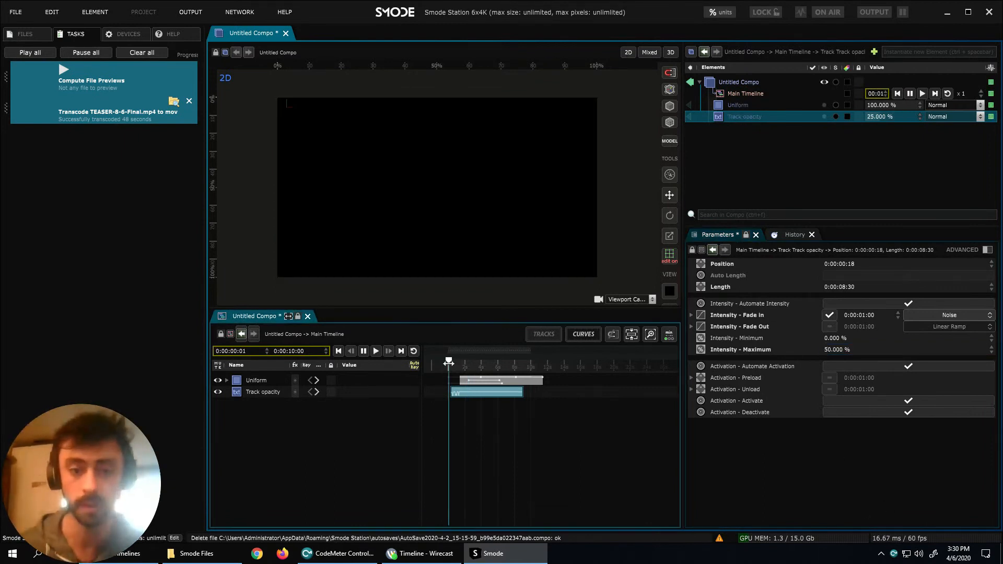
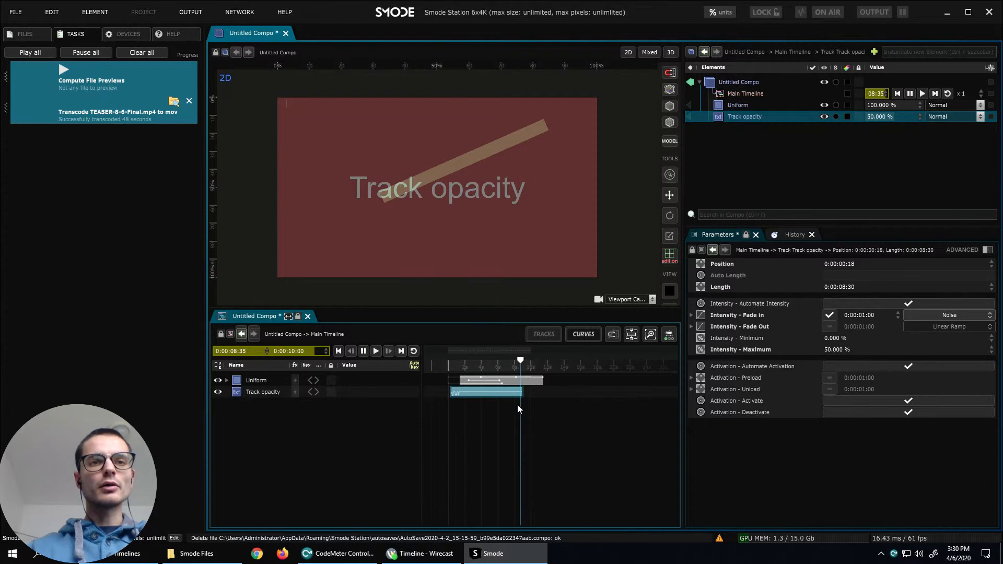
Add the "Track opacity" layer's Renderer Opacity parameter to the main timeline as a track, and delete that track.
{"action": "right_click", "coordinate": [480, 395]}
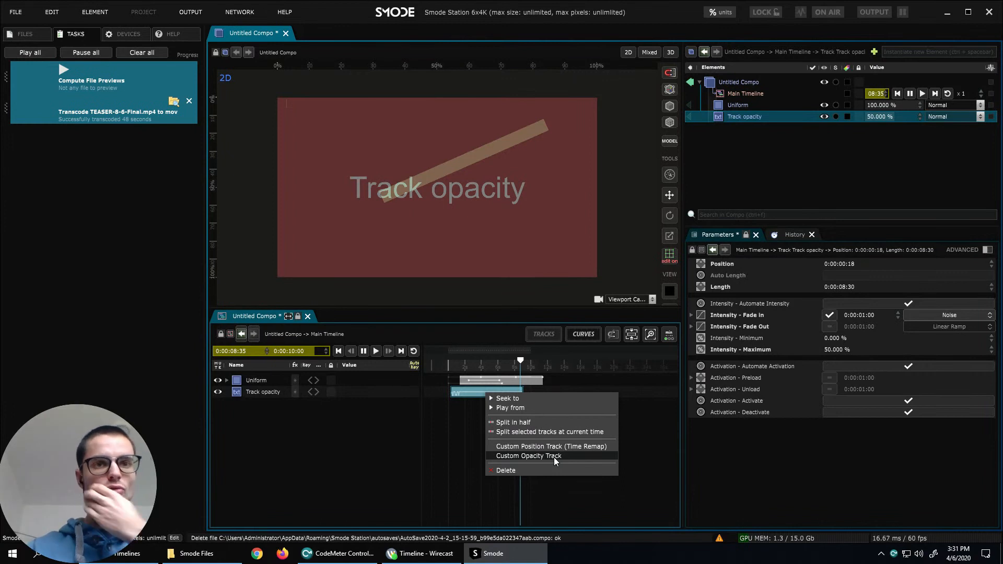
{"action": "left_click", "coordinate": [753, 467]}
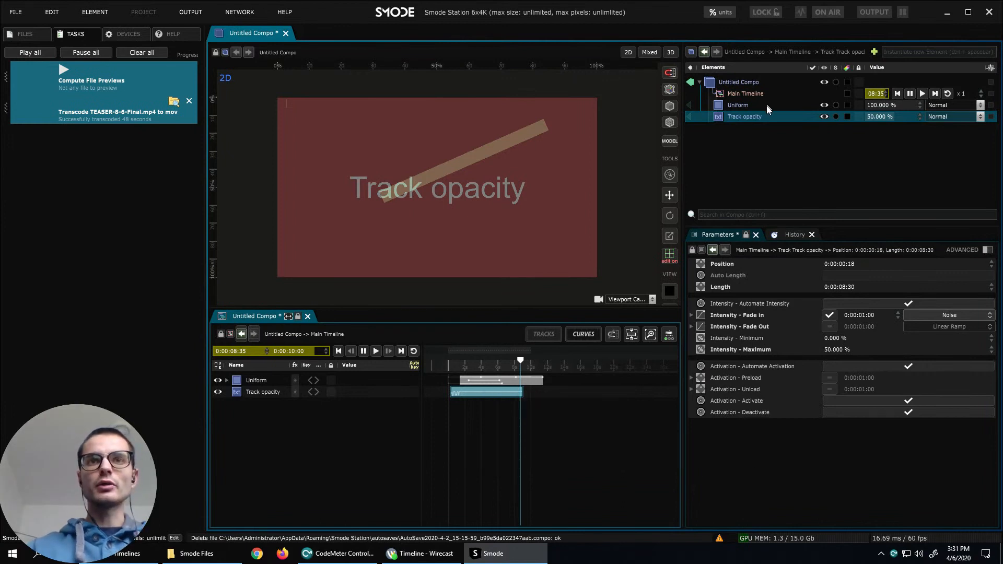
{"action": "left_click", "coordinate": [754, 117]}
{"action": "scroll", "coordinate": [803, 471], "scroll_direction": "down", "scroll_amount": 2}
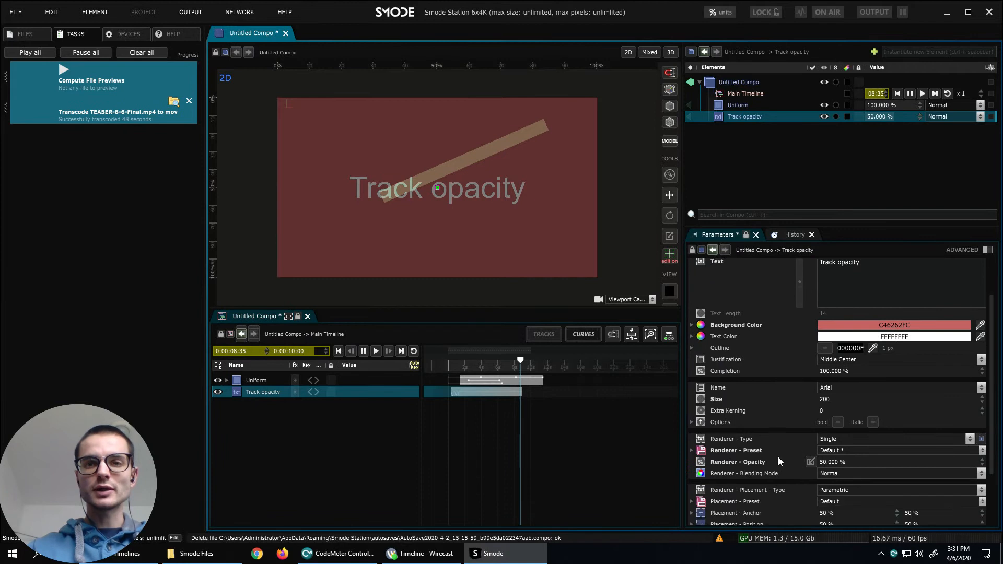
{"action": "scroll", "coordinate": [784, 423], "scroll_direction": "up", "scroll_amount": 2}
{"action": "scroll", "coordinate": [787, 389], "scroll_direction": "down", "scroll_amount": 2}
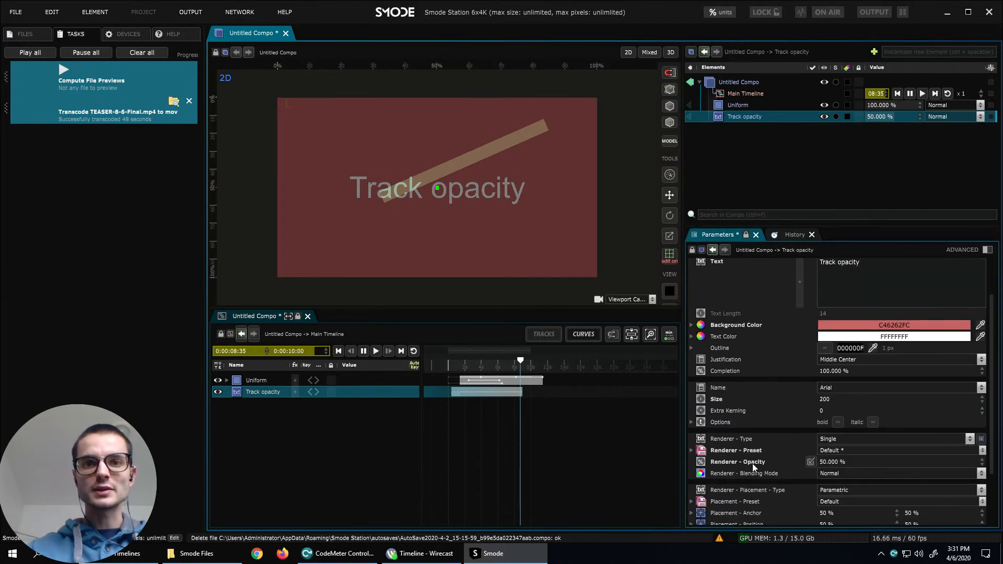
{"action": "left_click_drag", "start_coordinate": [783, 463], "coordinate": [351, 428]}
{"action": "left_click", "coordinate": [226, 391]}
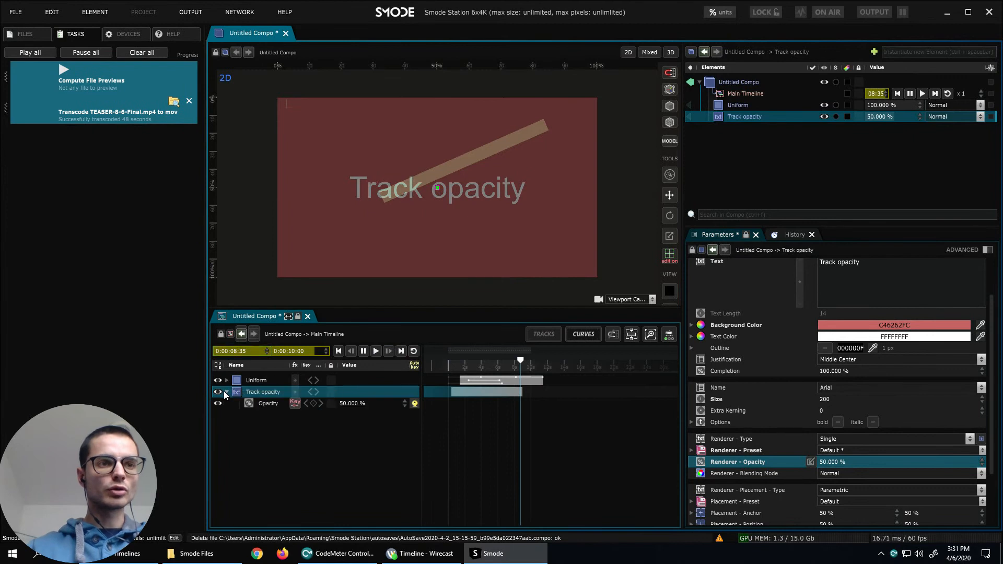
{"action": "left_click", "coordinate": [266, 405]}
Create a custom opacity track from the "Track opacity" block and scrub the main timeline to preview it.
{"action": "left_click", "coordinate": [493, 391]}
{"action": "right_click", "coordinate": [482, 392]}
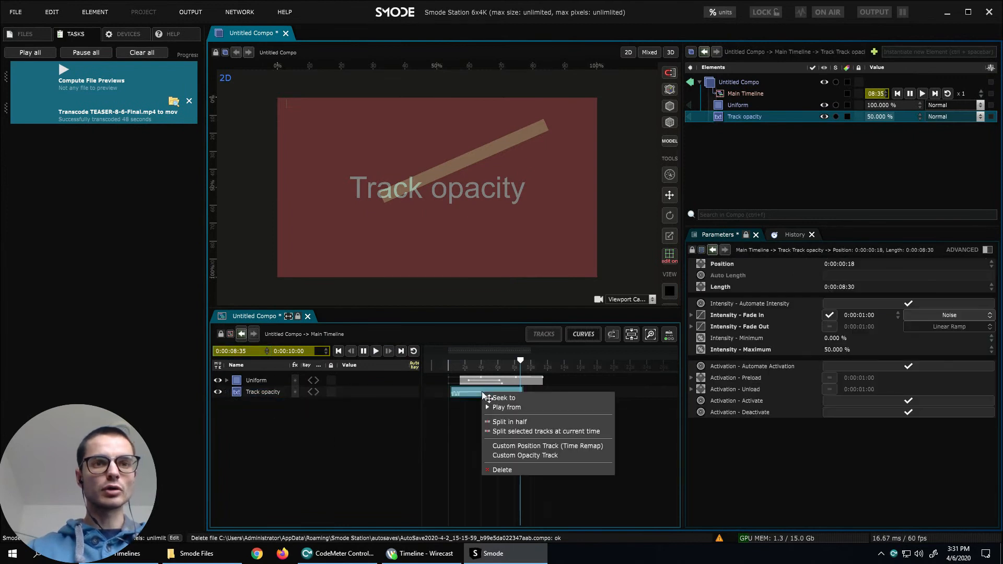
{"action": "left_click", "coordinate": [534, 455]}
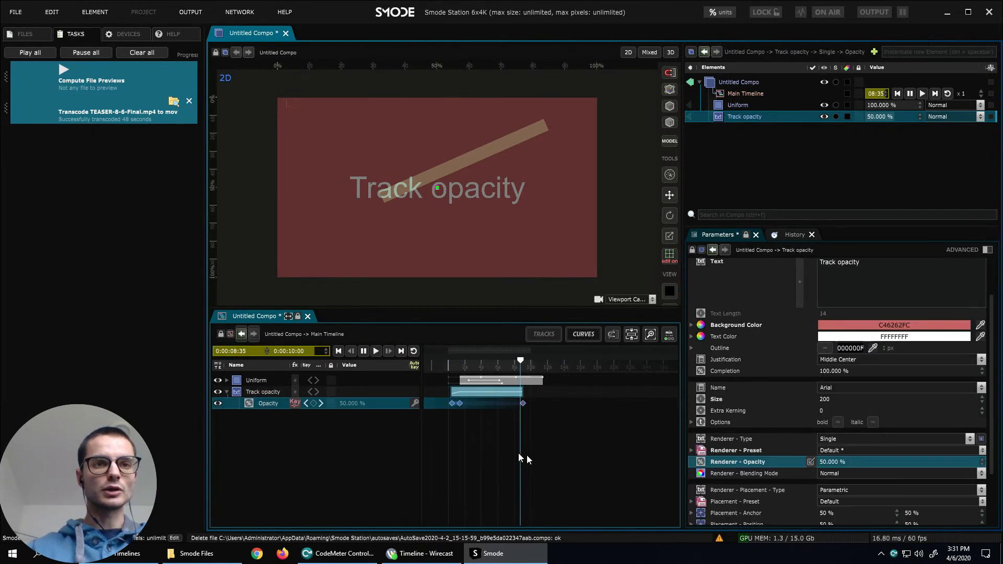
{"action": "left_click", "coordinate": [453, 436]}
{"action": "mouse_move", "coordinate": [520, 370]}
{"action": "left_mouse_down"}
{"action": "mouse_move", "coordinate": [448, 373]}
{"action": "mouse_move", "coordinate": [531, 374]}
{"action": "mouse_move", "coordinate": [520, 375]}
{"action": "left_mouse_up"}
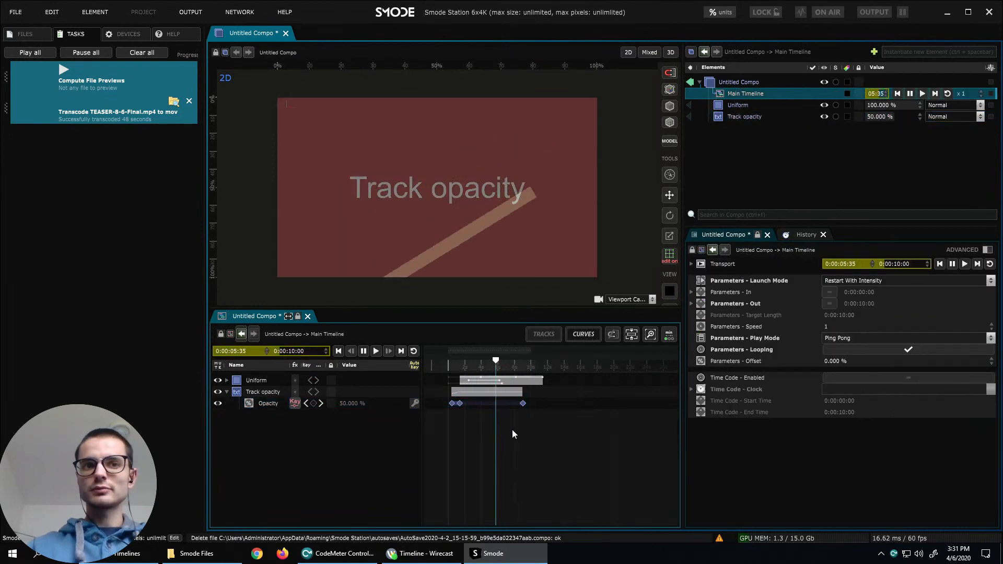
Duplicate the "Track opacity" activation block further along its track on the main timeline, leaving a gap after the original.
{"action": "left_click", "coordinate": [502, 393]}
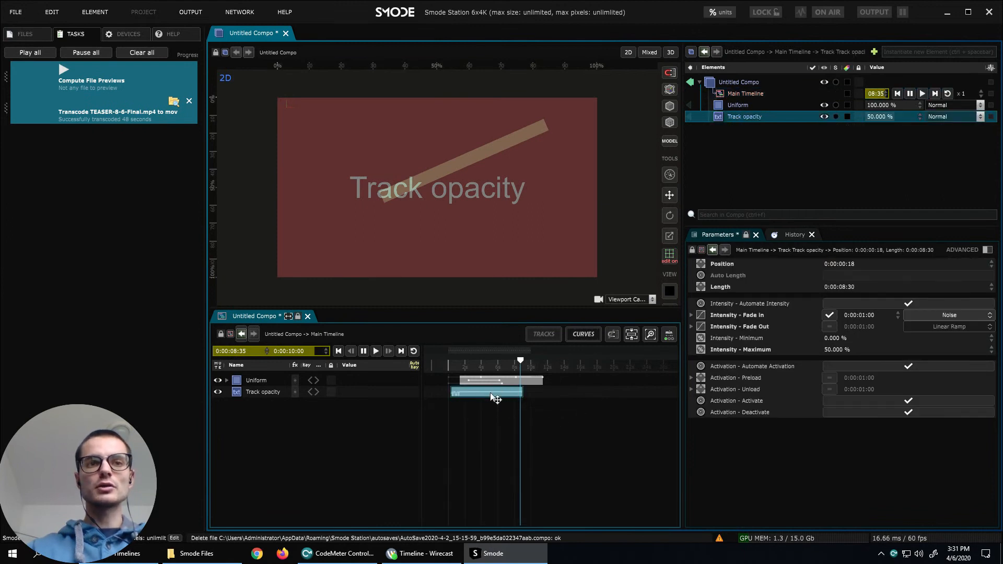
{"action": "left_click_drag", "start_coordinate": [521, 395], "coordinate": [573, 398]}
{"action": "left_click", "coordinate": [553, 405]}
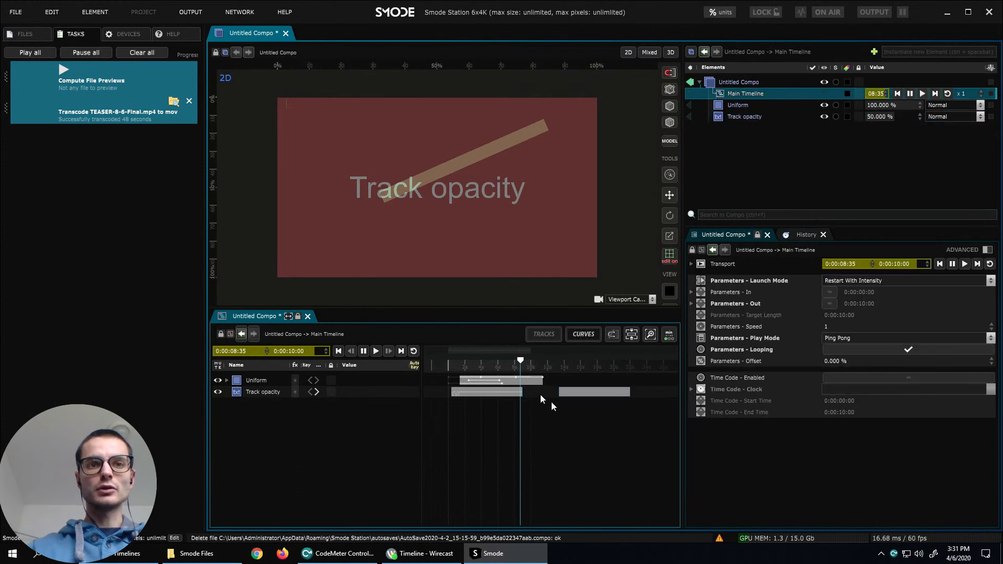
Extend the main timeline's duration to 0:00:21:30 so it covers the duplicated block, and preview playback around the first block.
{"action": "left_click_drag", "start_coordinate": [520, 362], "coordinate": [572, 370]}
{"action": "left_click_drag", "start_coordinate": [305, 351], "coordinate": [343, 287]}
{"action": "mouse_move", "coordinate": [515, 363]}
{"action": "left_mouse_down"}
{"action": "mouse_move", "coordinate": [602, 363]}
{"action": "mouse_move", "coordinate": [501, 366]}
{"action": "left_mouse_up"}
{"action": "left_click", "coordinate": [591, 396]}
{"action": "key", "text": "space"}
{"action": "left_click", "coordinate": [518, 364]}
Compare the intensity and activation parameters of the two "Track opacity" blocks and examine the text layer's own parameters.
{"action": "left_click", "coordinate": [512, 392]}
{"action": "left_click", "coordinate": [578, 392]}
{"action": "left_click", "coordinate": [510, 392]}
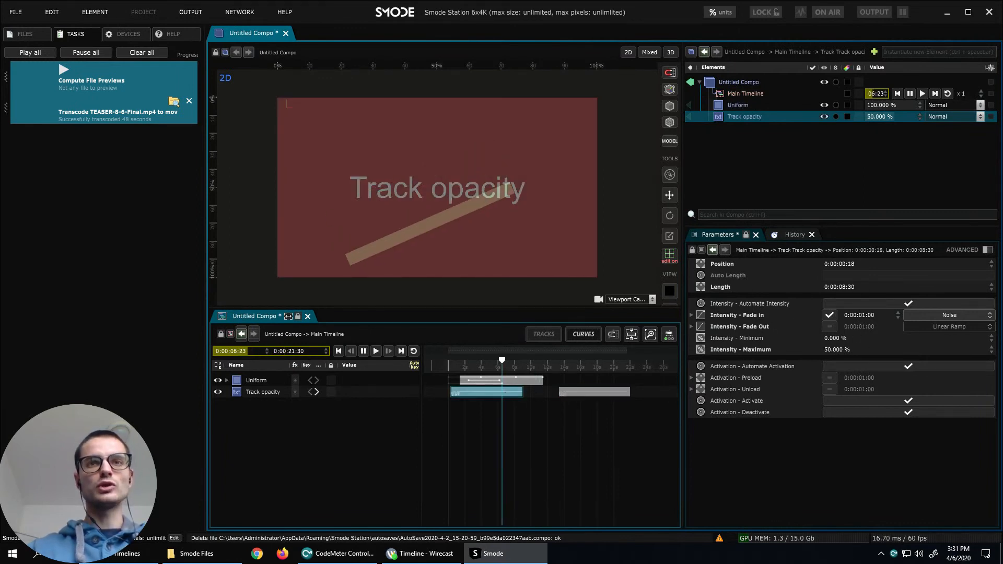
{"action": "left_click", "coordinate": [750, 118]}
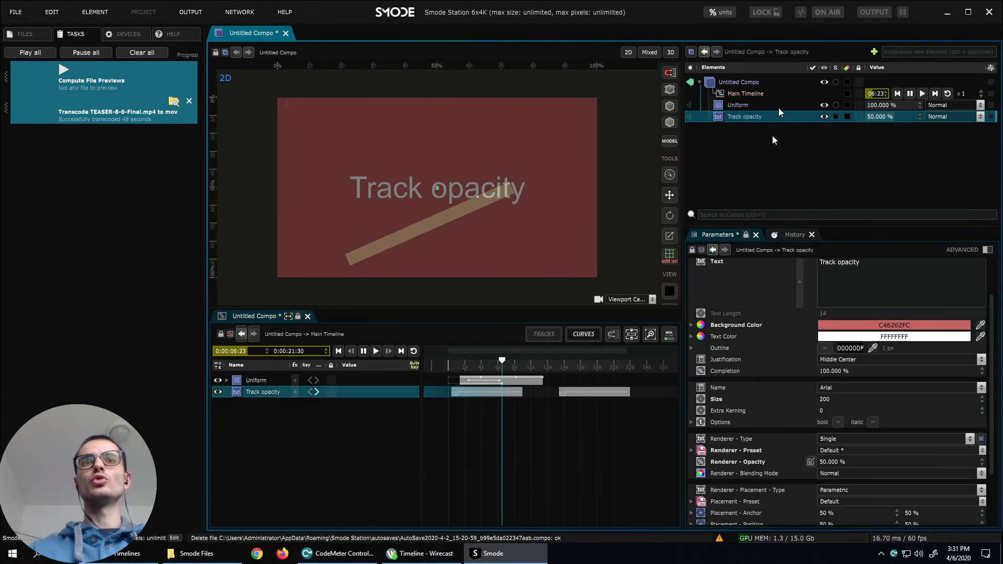
{"action": "left_click", "coordinate": [602, 392]}
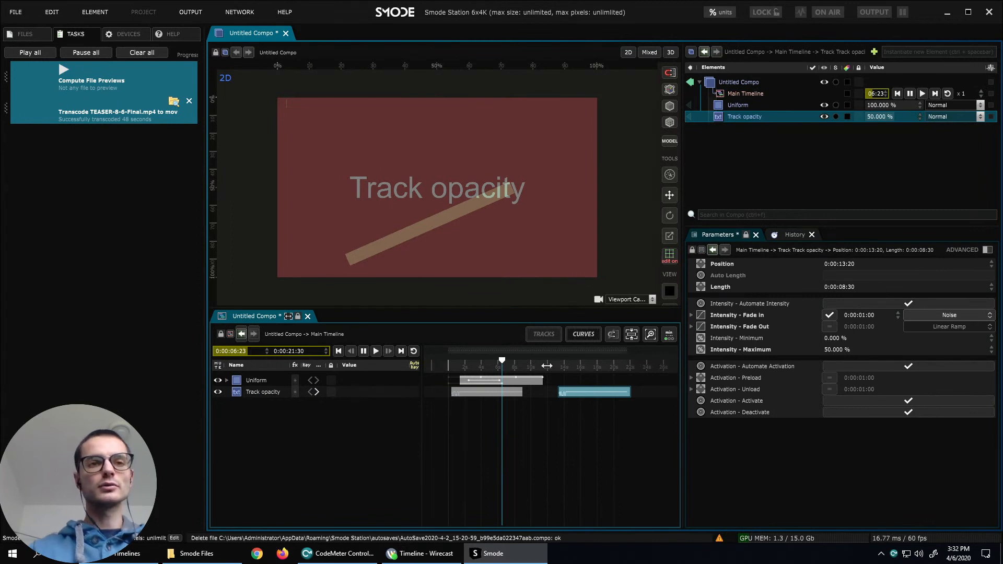
{"action": "left_click", "coordinate": [534, 412]}
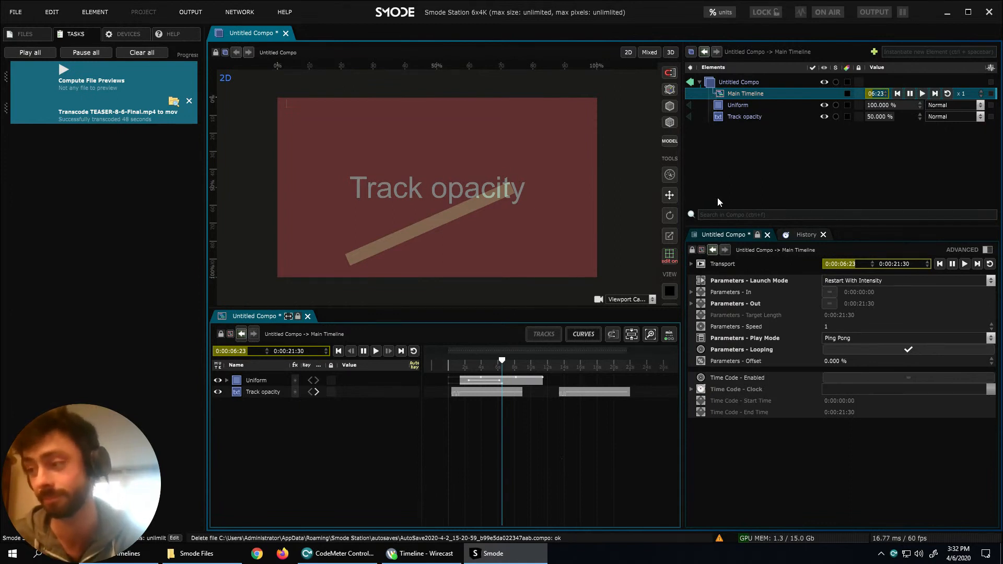
Reposition the second "Track opacity" block to about 0:00:13:10 and shorten it to a length of about 0:00:04:15.
{"action": "left_click_drag", "start_coordinate": [501, 360], "coordinate": [585, 379]}
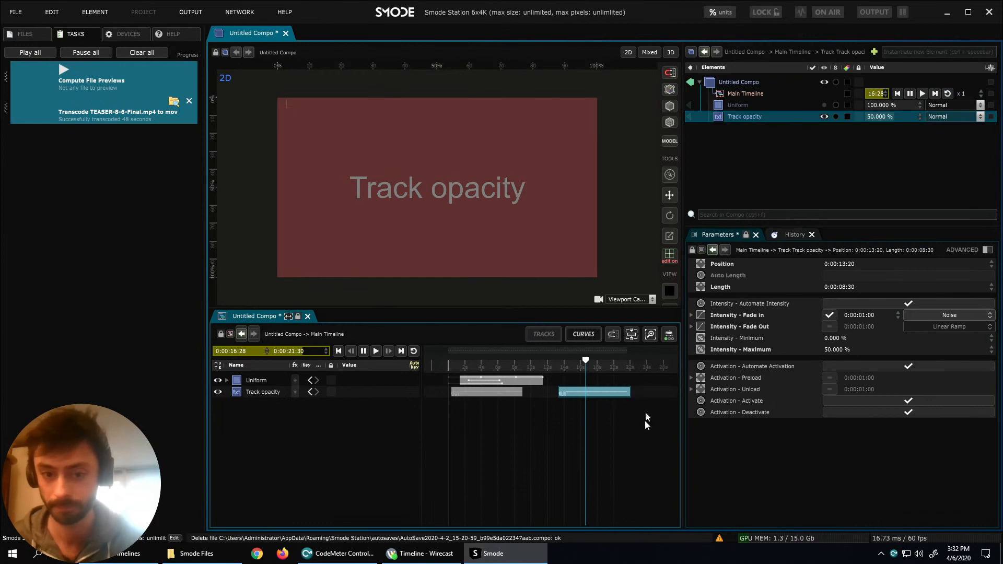
{"action": "left_click_drag", "start_coordinate": [600, 392], "coordinate": [606, 393]}
{"action": "left_click", "coordinate": [560, 413]}
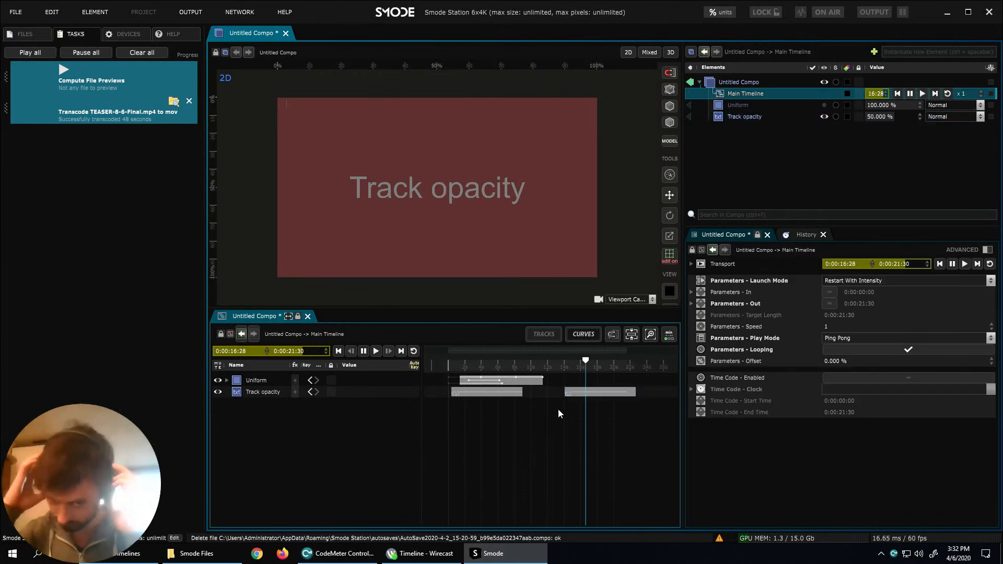
{"action": "left_click", "coordinate": [634, 393]}
{"action": "left_click_drag", "start_coordinate": [634, 392], "coordinate": [581, 398]}
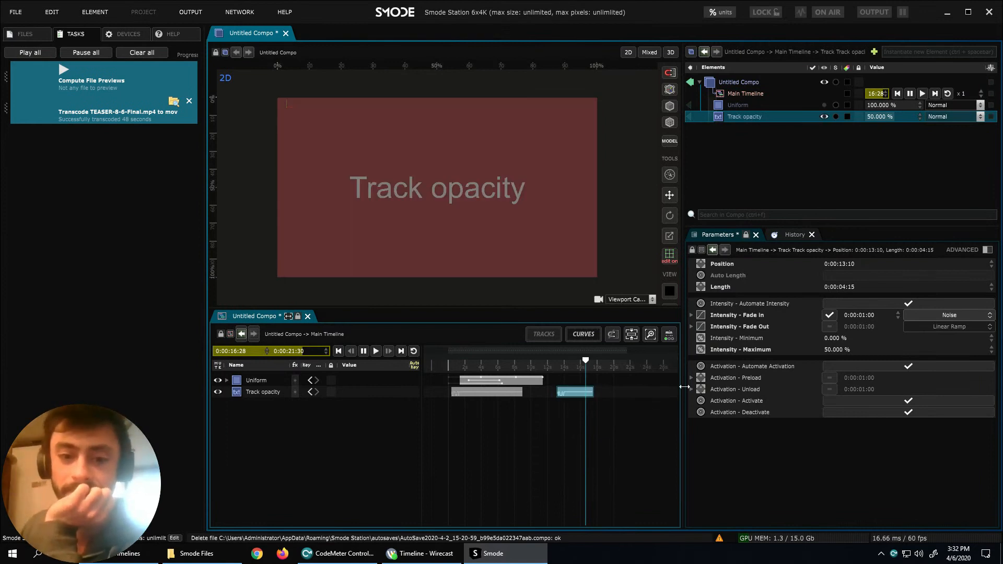
{"action": "left_click", "coordinate": [634, 403]}
{"action": "left_click", "coordinate": [589, 392]}
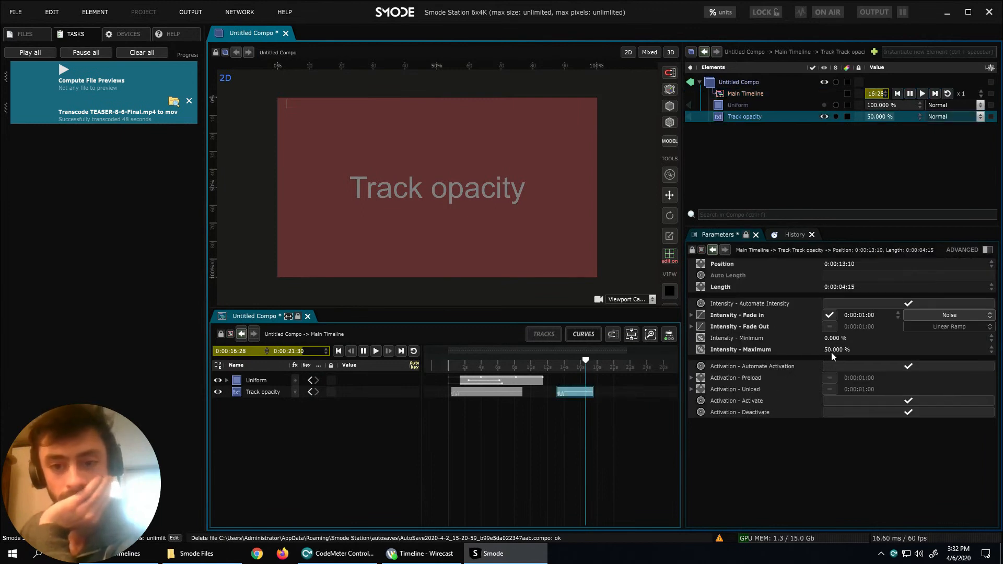
Set the second "Track opacity" block's maximum intensity to 100% and scrub the main timeline across the block to preview it.
{"action": "left_click_drag", "start_coordinate": [908, 349], "coordinate": [993, 350]}
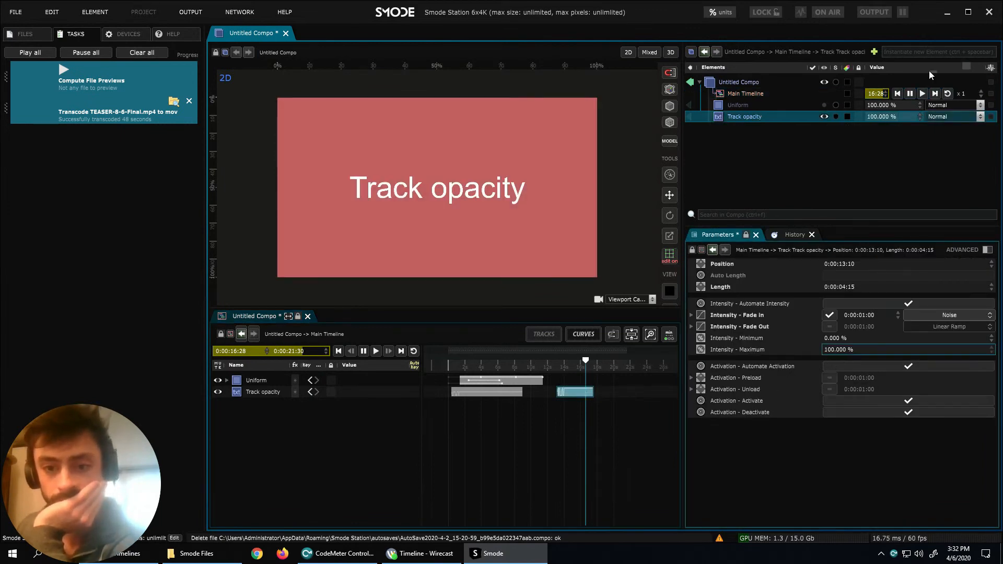
{"action": "left_click", "coordinate": [651, 395]}
{"action": "left_click_drag", "start_coordinate": [548, 369], "coordinate": [571, 367]}
{"action": "left_click", "coordinate": [564, 395]}
{"action": "left_click", "coordinate": [542, 419]}
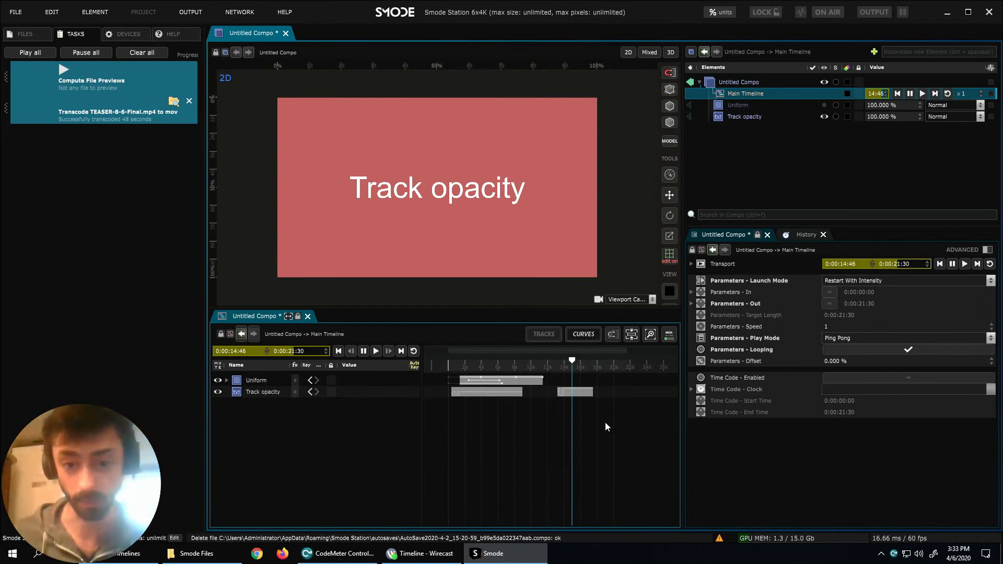
{"action": "left_click", "coordinate": [579, 391]}
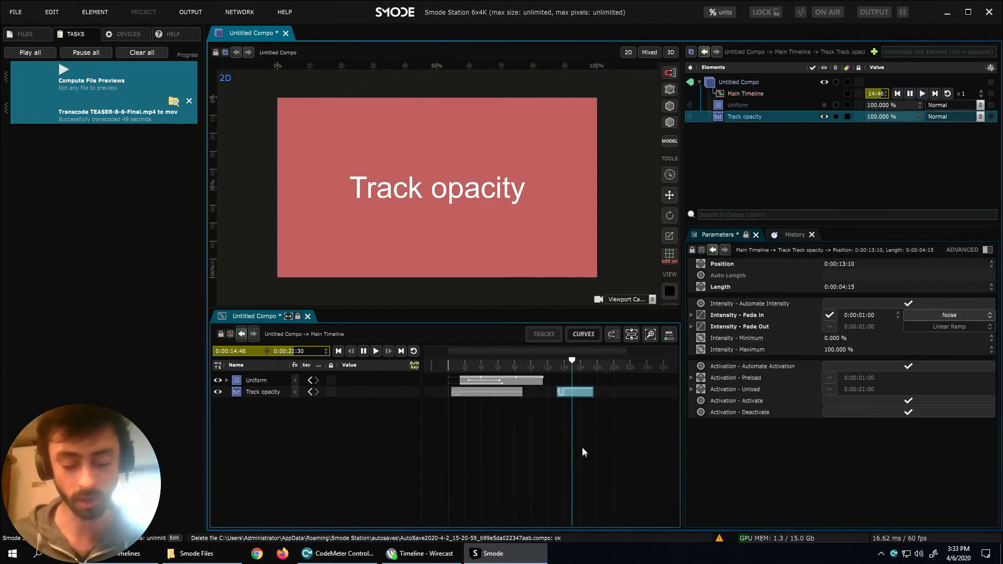
Pan and zoom through the main timeline to inspect the blocks at different time scales, and reframe the view on its tracks.
{"action": "left_click_drag", "start_coordinate": [551, 438], "coordinate": [594, 435]}
{"action": "scroll", "coordinate": [552, 427], "scroll_direction": "up", "scroll_amount": 1}
{"action": "scroll", "coordinate": [574, 438], "scroll_direction": "up", "scroll_amount": 9}
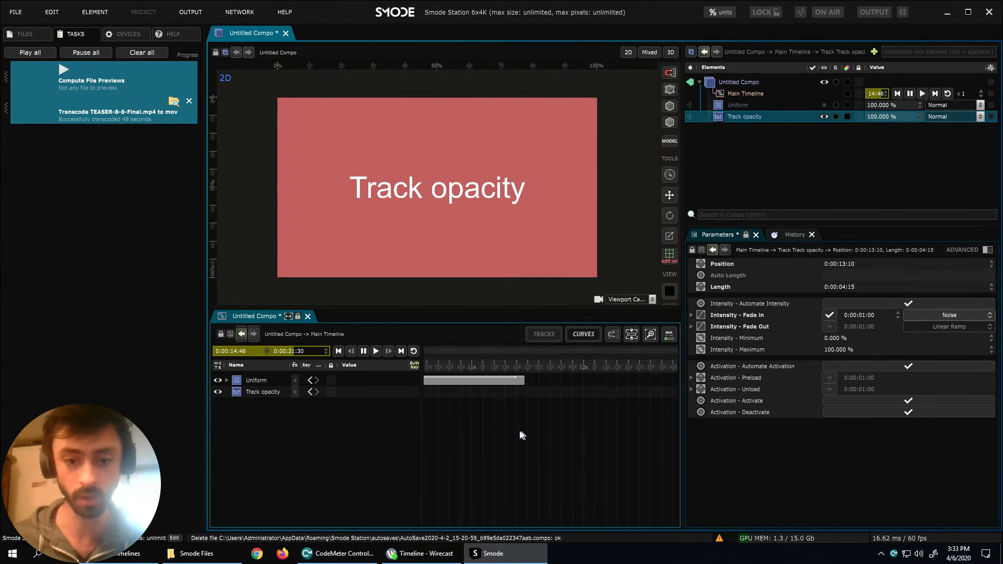
{"action": "scroll", "coordinate": [510, 432], "scroll_direction": "up", "scroll_amount": 4}
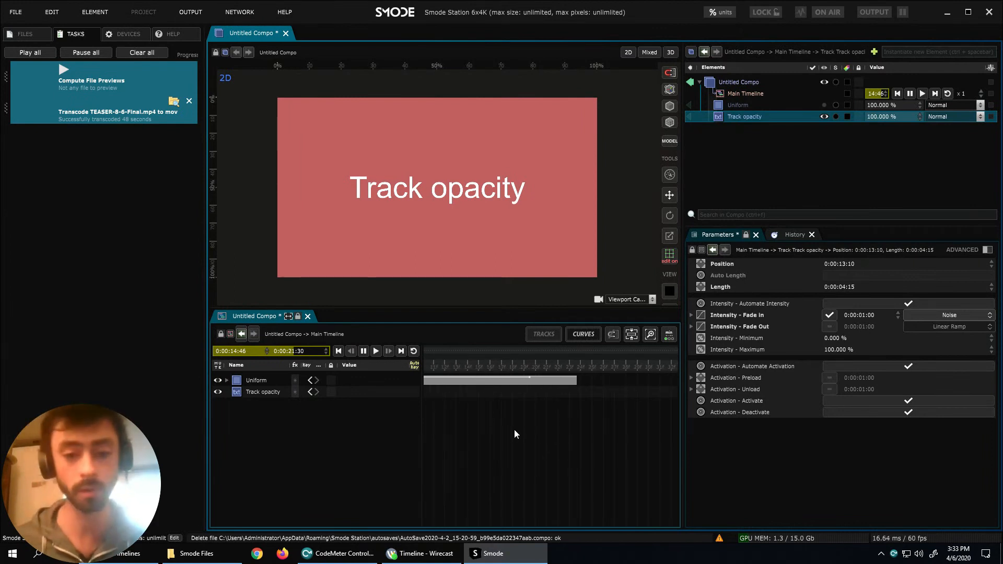
{"action": "scroll", "coordinate": [530, 436], "scroll_direction": "down", "scroll_amount": 12}
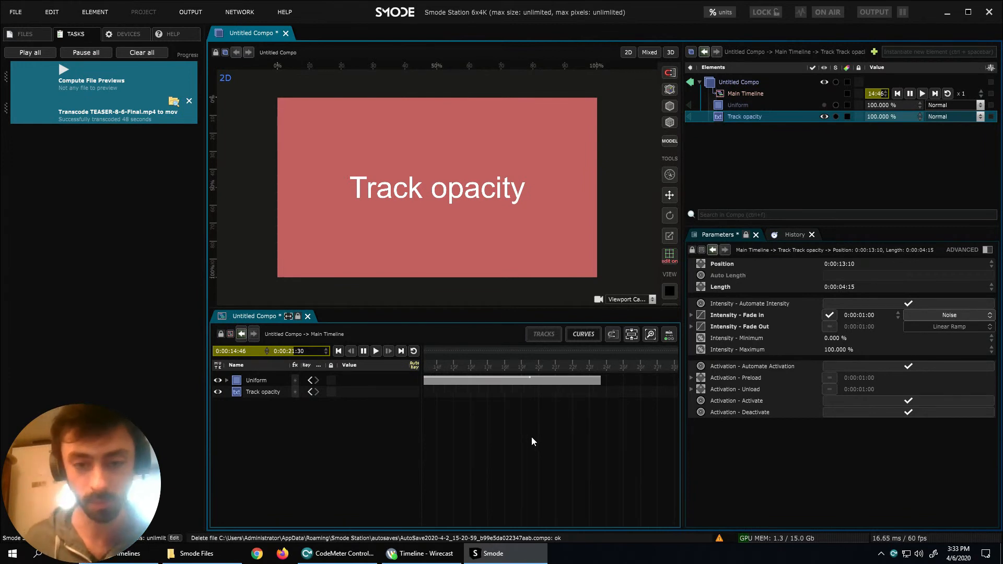
{"action": "left_click_drag", "start_coordinate": [525, 427], "coordinate": [491, 445]}
{"action": "left_click_drag", "start_coordinate": [588, 434], "coordinate": [491, 431]}
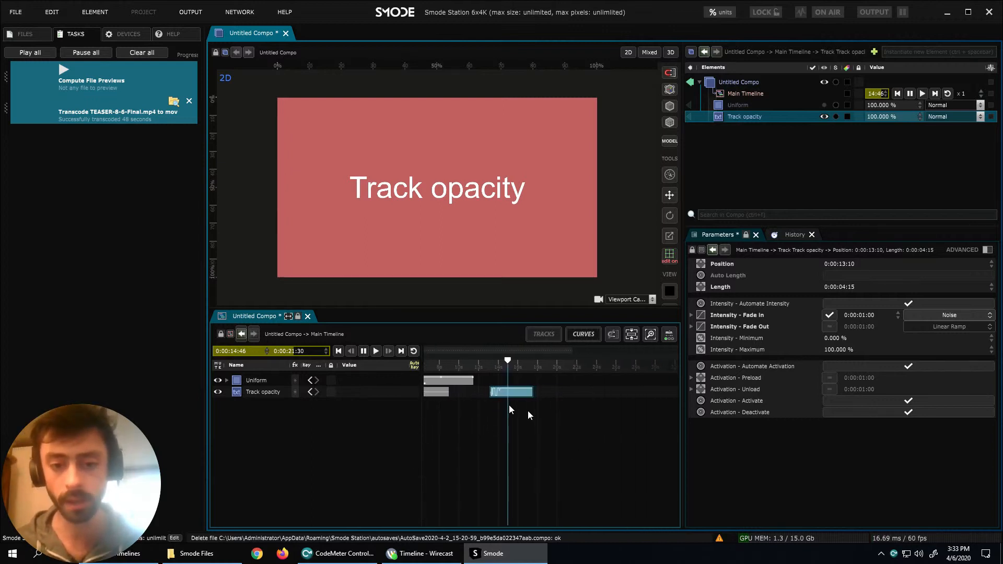
{"action": "key", "text": "f"}
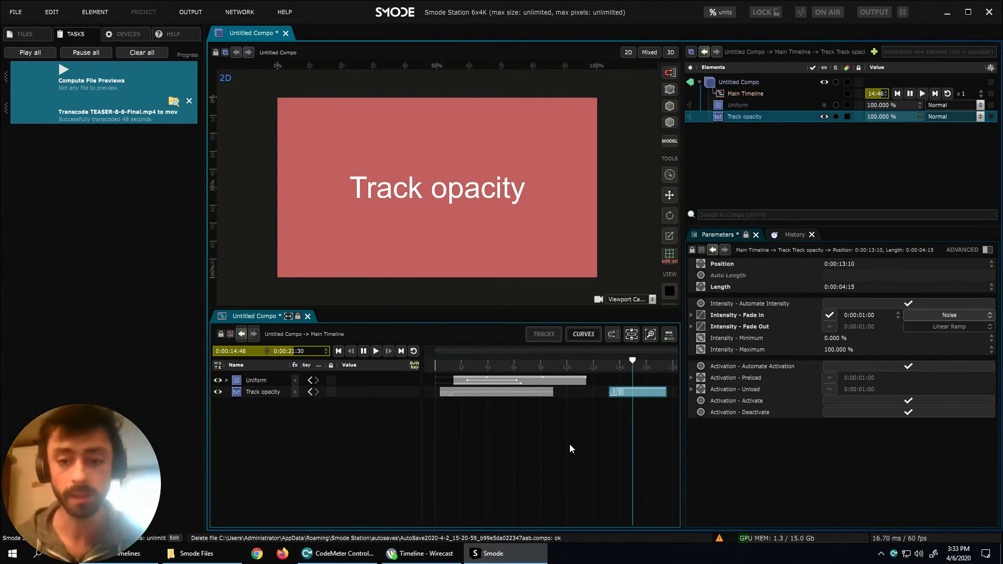
Enable timeline snapping, move the second "Track opacity" block to 0:00:11:23 at the Uniform block's end, and play the timeline.
{"action": "left_click_drag", "start_coordinate": [632, 362], "coordinate": [618, 401]}
{"action": "left_click", "coordinate": [613, 334]}
{"action": "left_click_drag", "start_coordinate": [594, 362], "coordinate": [587, 361]}
{"action": "key", "text": "shift+space"}
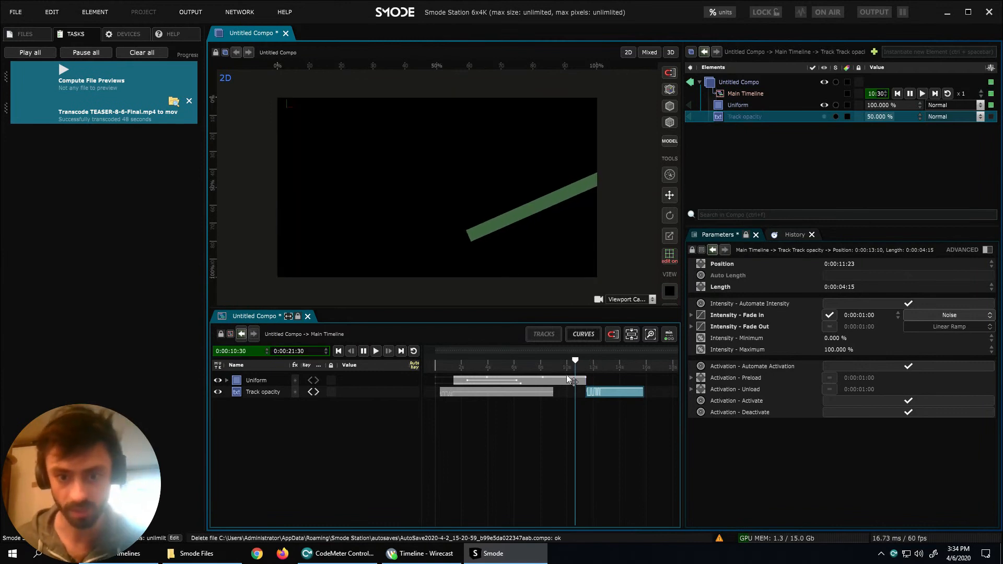
{"action": "key", "text": "space"}
{"action": "key", "text": "shift+space"}
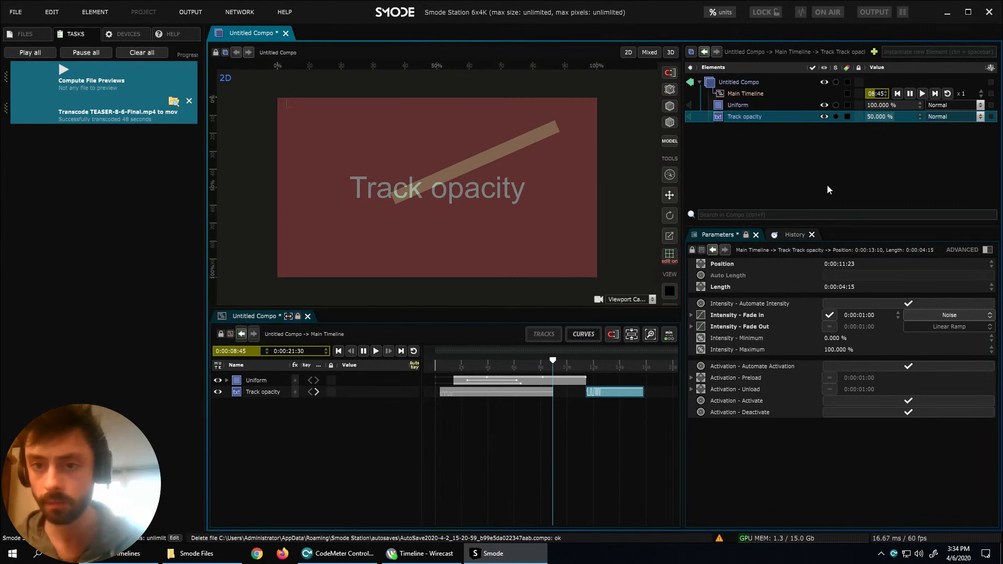
Set the main timeline's play mode to Forward and preview playback past the end of the first "Track opacity" block.
{"action": "left_click", "coordinate": [749, 93]}
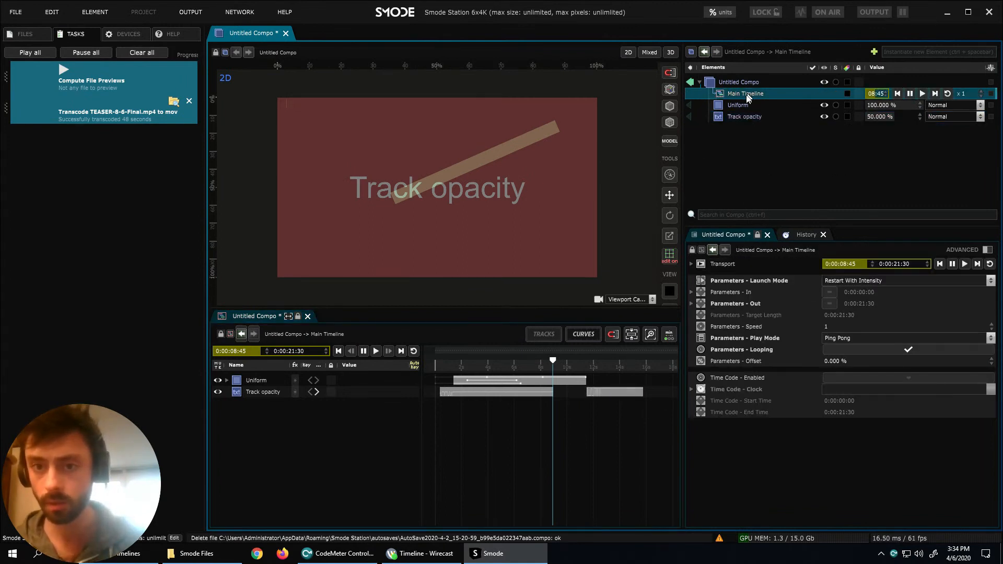
{"action": "left_click", "coordinate": [833, 341]}
{"action": "left_click", "coordinate": [872, 340]}
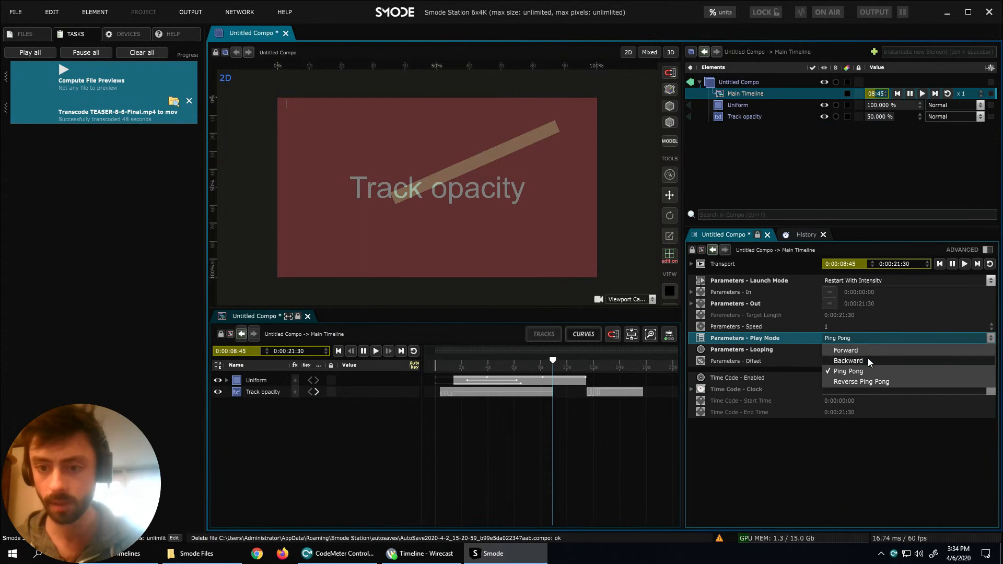
{"action": "left_click", "coordinate": [863, 351]}
{"action": "left_click_drag", "start_coordinate": [547, 366], "coordinate": [542, 365]}
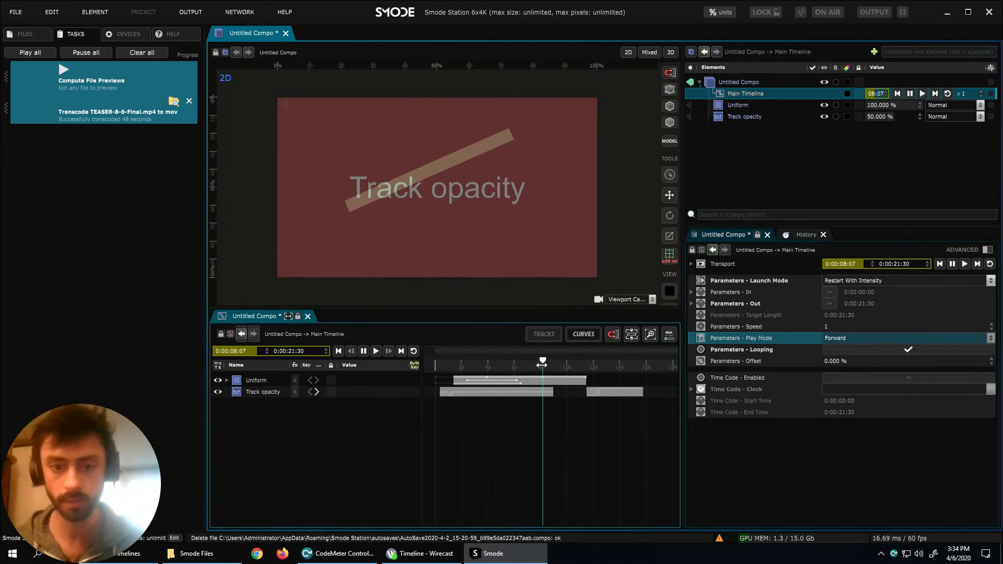
{"action": "key", "text": "space"}
{"action": "key", "text": "space"}
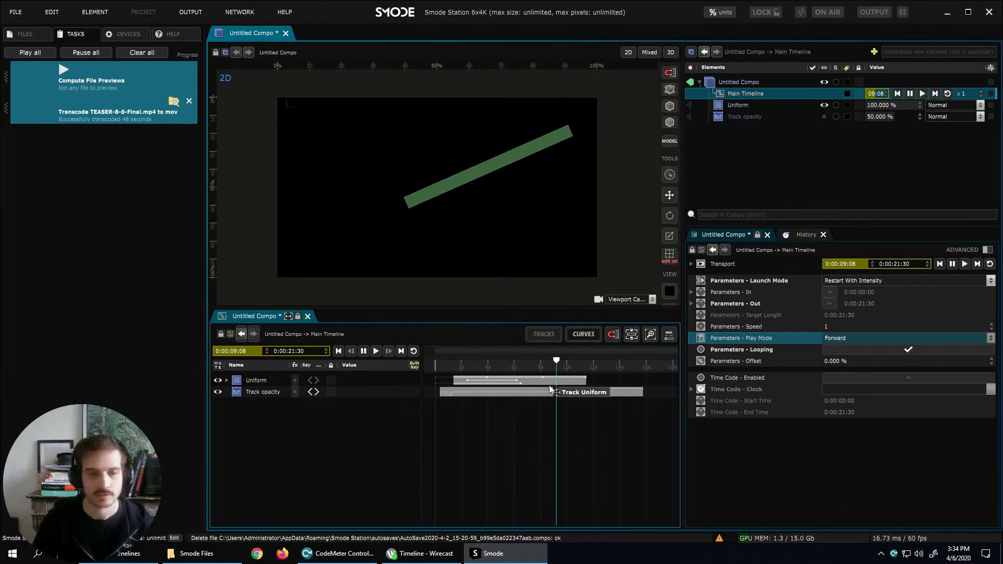
Inspect the second and then the first "Track opacity" block's position, length and intensity parameters.
{"action": "left_click", "coordinate": [606, 394]}
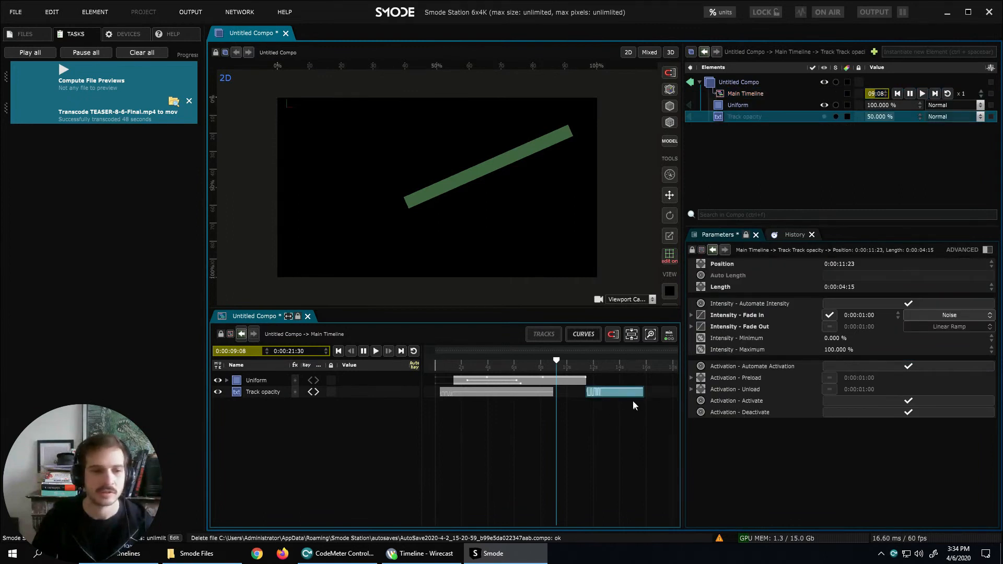
{"action": "left_click", "coordinate": [537, 395]}
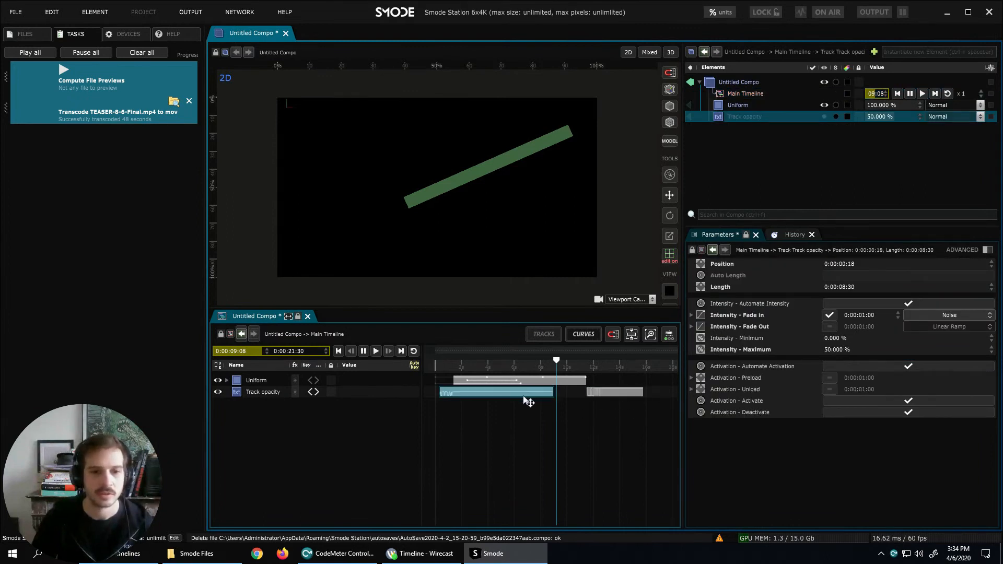
Set the fade-in curve of the second Track opacity block on the timeline to Sine.
{"action": "left_click", "coordinate": [617, 398]}
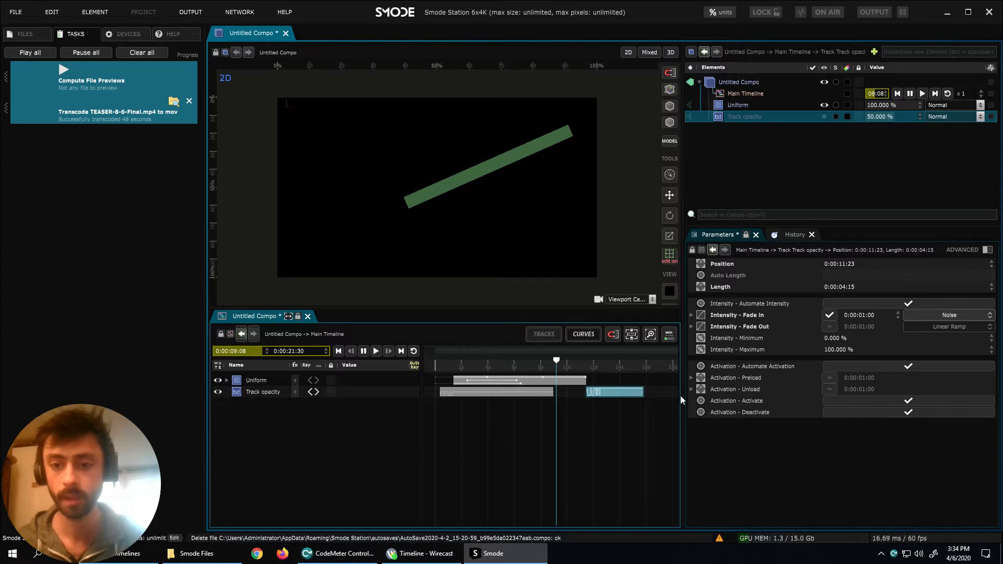
{"action": "left_click", "coordinate": [536, 397]}
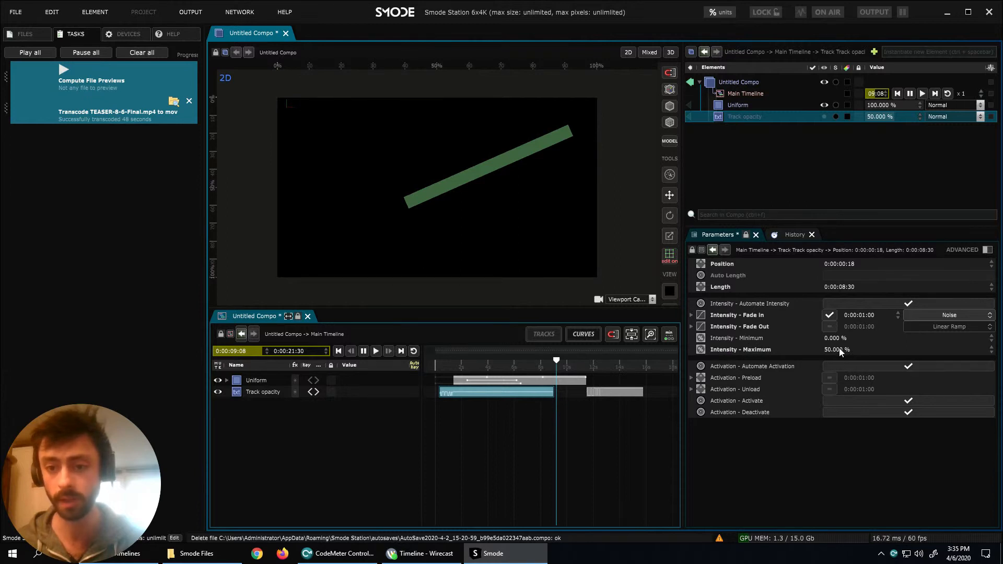
{"action": "left_click", "coordinate": [632, 397]}
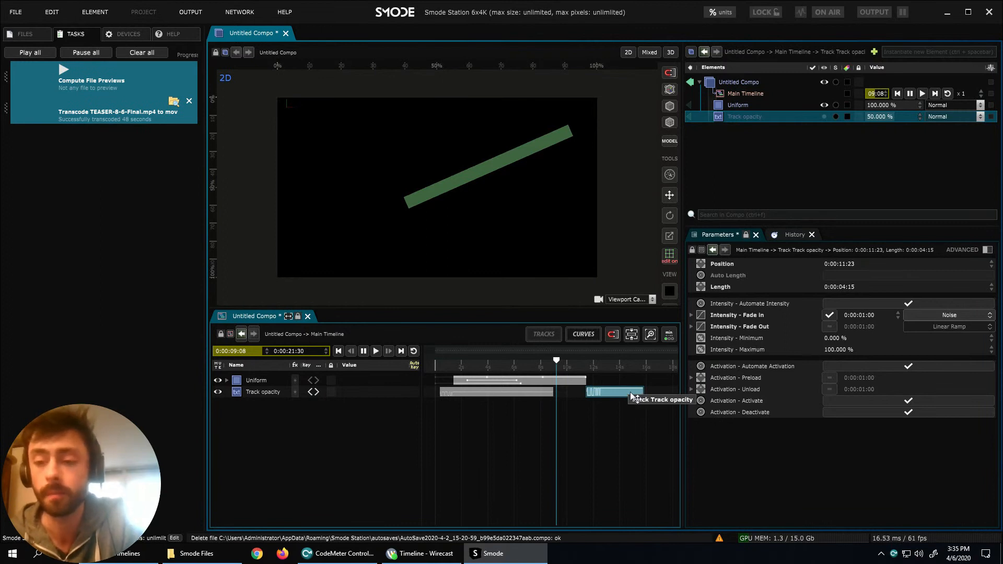
{"action": "left_click", "coordinate": [935, 316]}
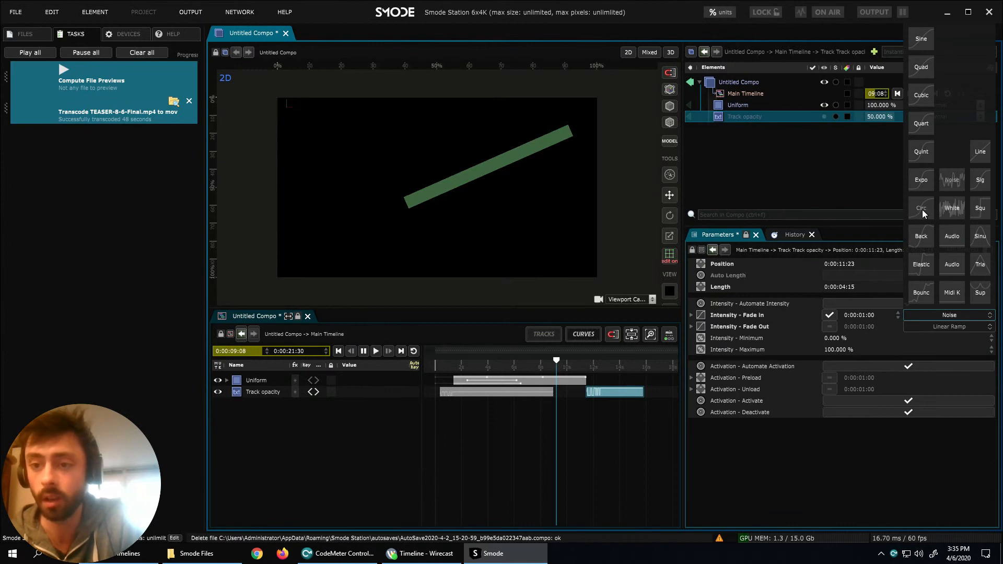
{"action": "left_click", "coordinate": [920, 39]}
{"action": "left_click_drag", "start_coordinate": [509, 421], "coordinate": [540, 431]}
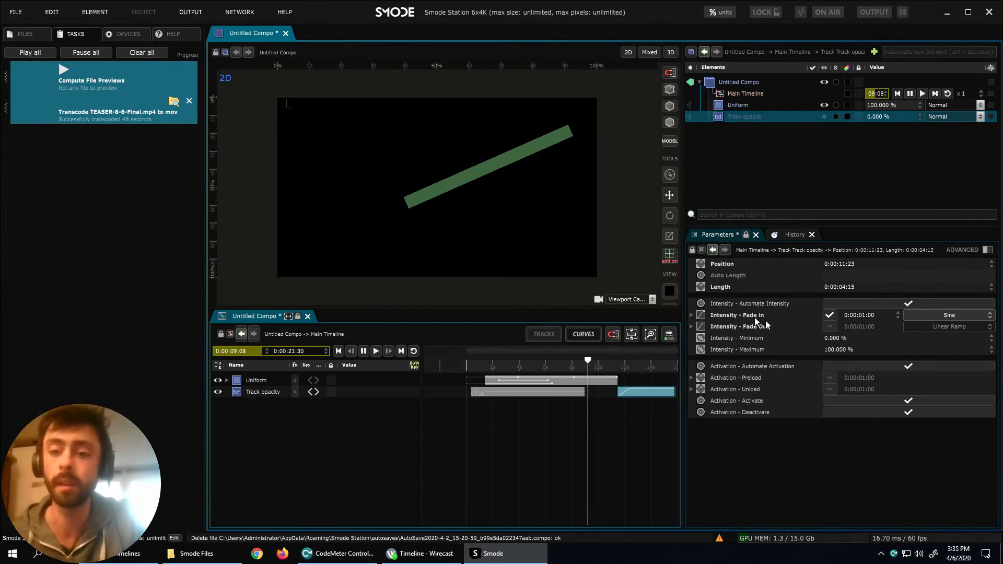
{"action": "left_click_drag", "start_coordinate": [619, 412], "coordinate": [570, 421]}
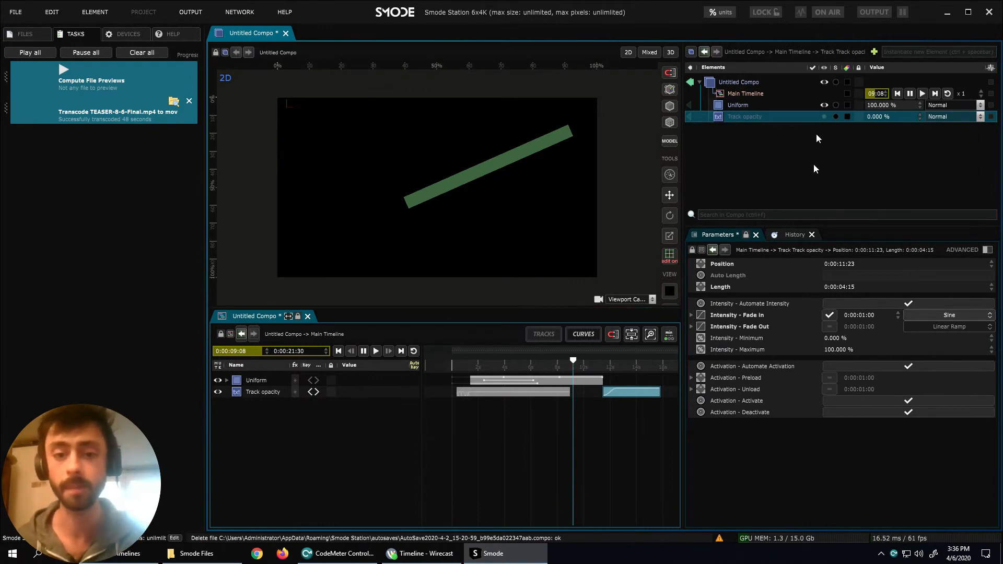
Add a 2D Text layer to the compo reading "Function in Timeline (rotation)", with the parenthesised word on a second line.
{"action": "right_click", "coordinate": [759, 145]}
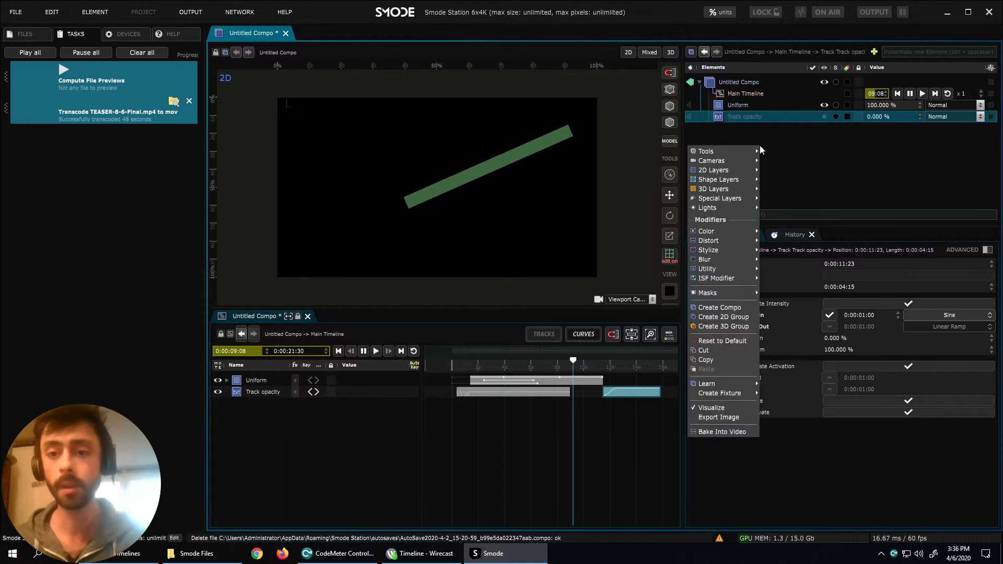
{"action": "mouse_move", "coordinate": [727, 171]}
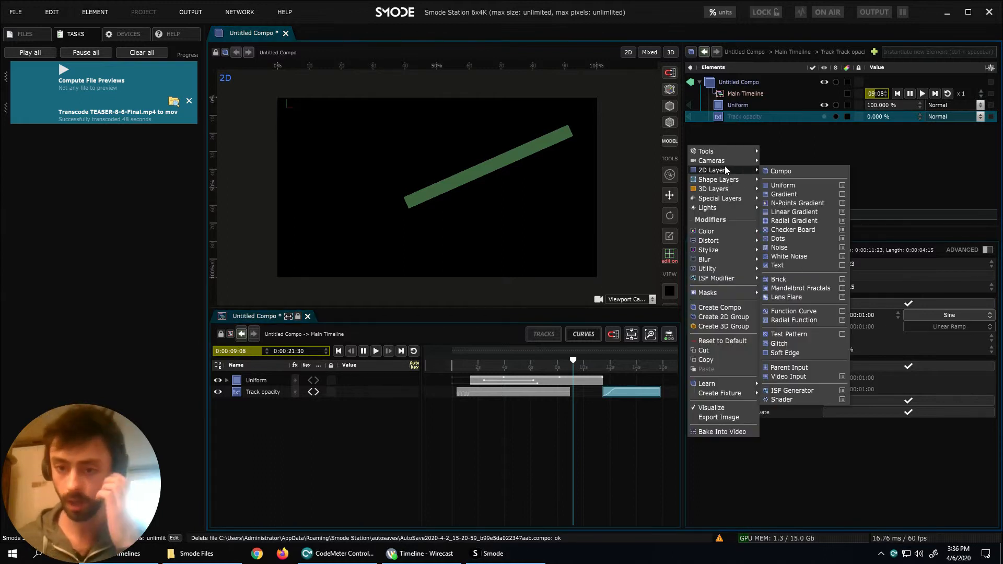
{"action": "left_click", "coordinate": [783, 266]}
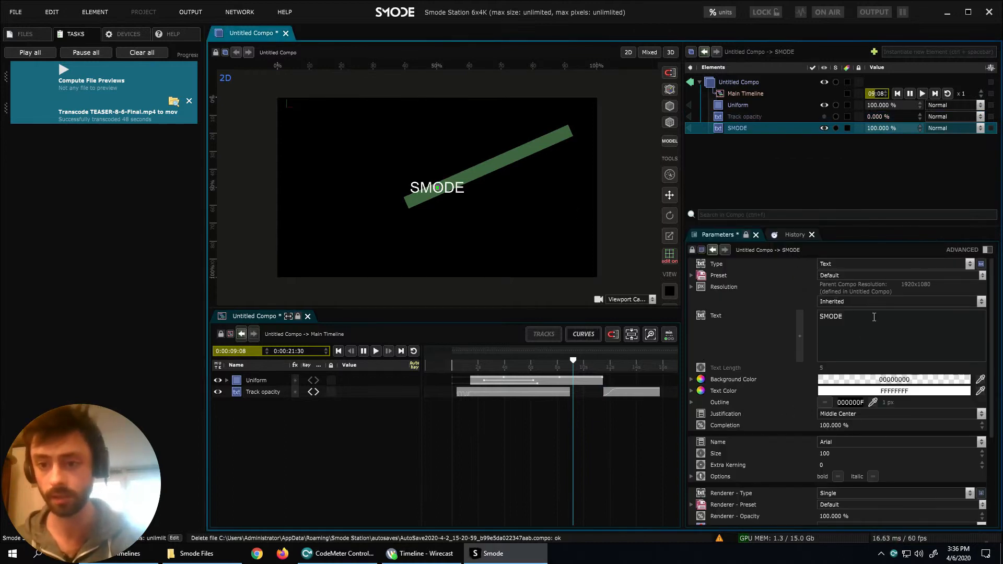
{"action": "left_click", "coordinate": [858, 320]}
{"action": "key", "text": "ctrl+a"}
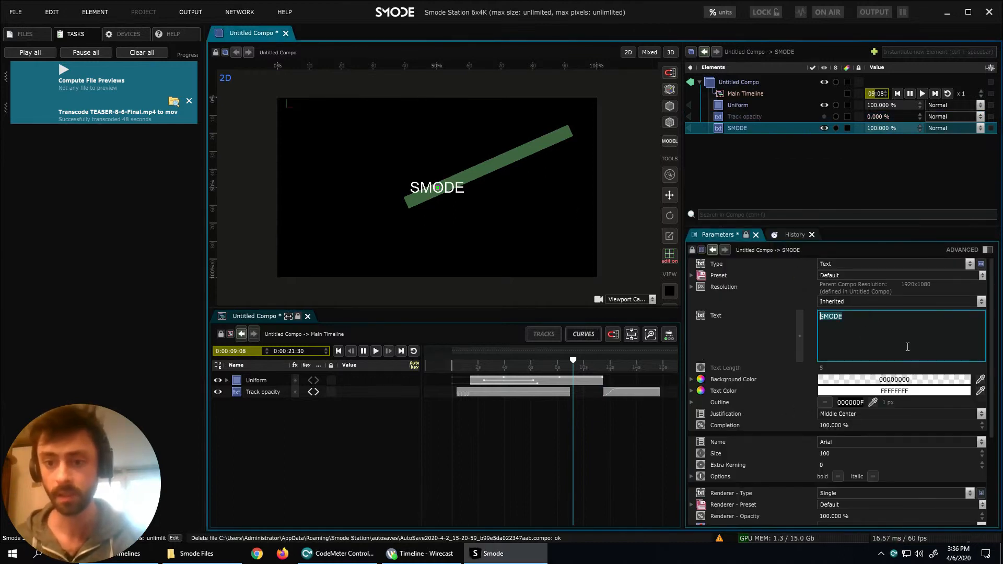
{"action": "type", "text": "Func"}
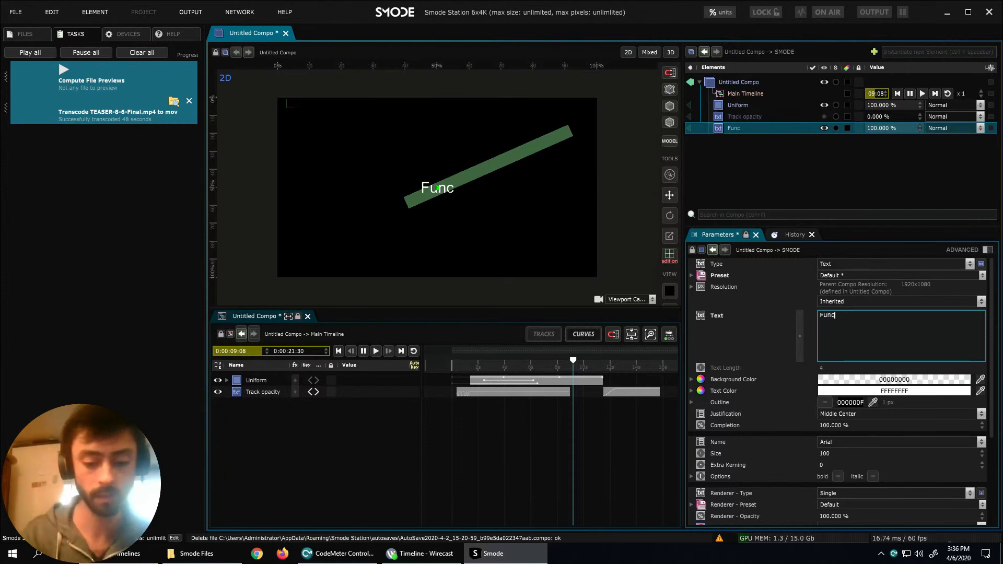
{"action": "type", "text": "tion in Timeline "}
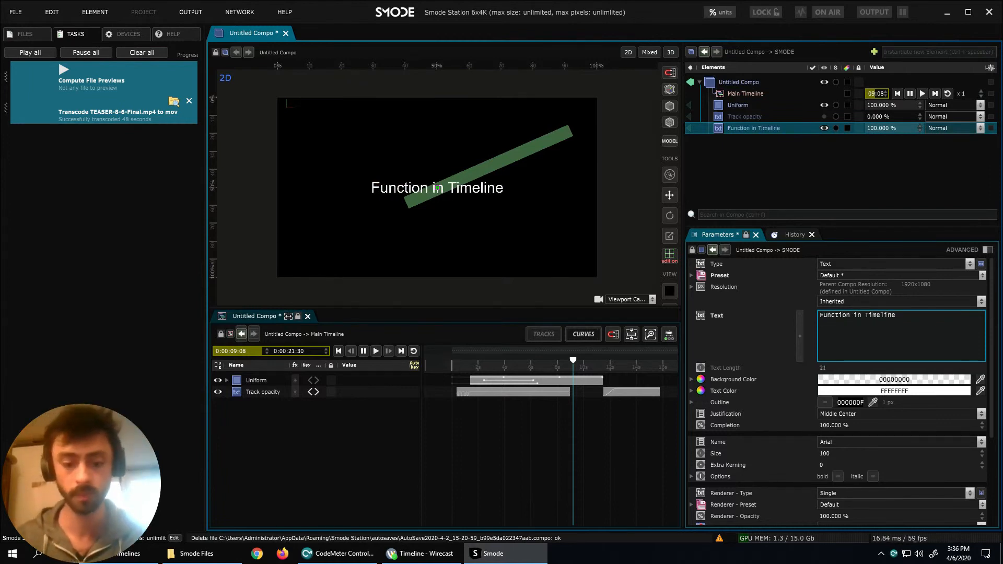
{"action": "type", "text": "(rotation)"}
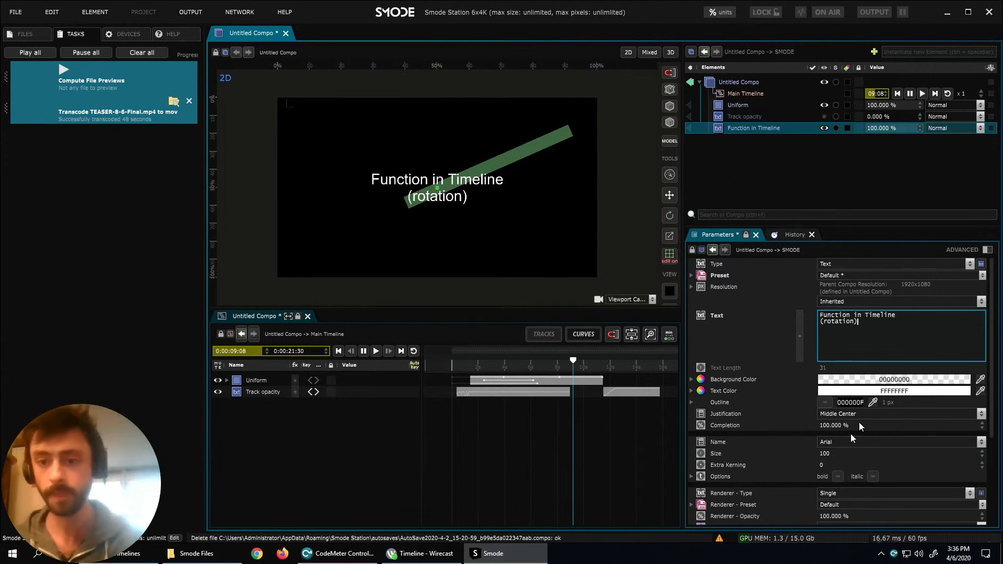
Give the text layer an opaque red background color, C15151FF, and set its text size to 200.
{"action": "left_click", "coordinate": [868, 380]}
{"action": "left_click", "coordinate": [880, 409]}
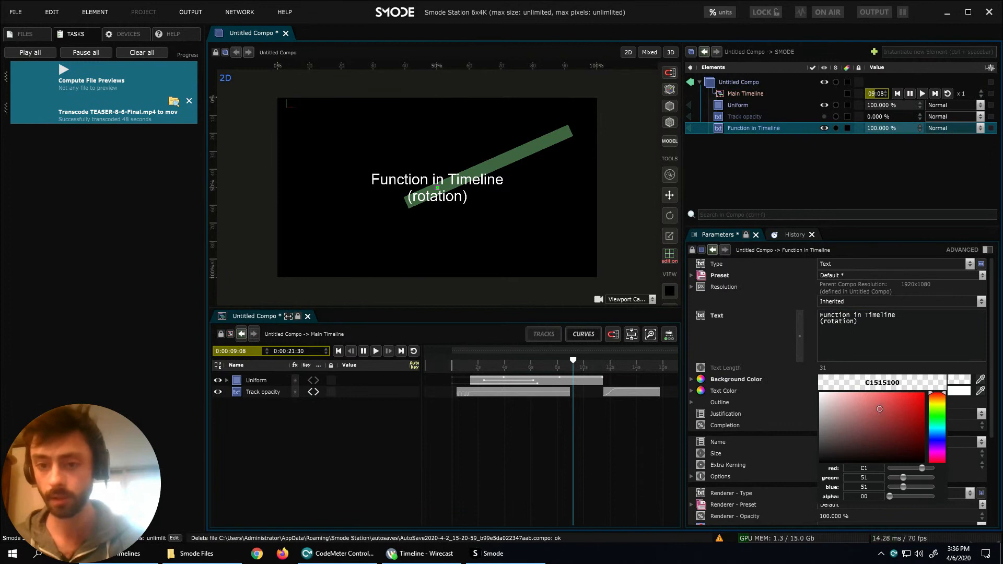
{"action": "left_click_drag", "start_coordinate": [898, 496], "coordinate": [946, 497]}
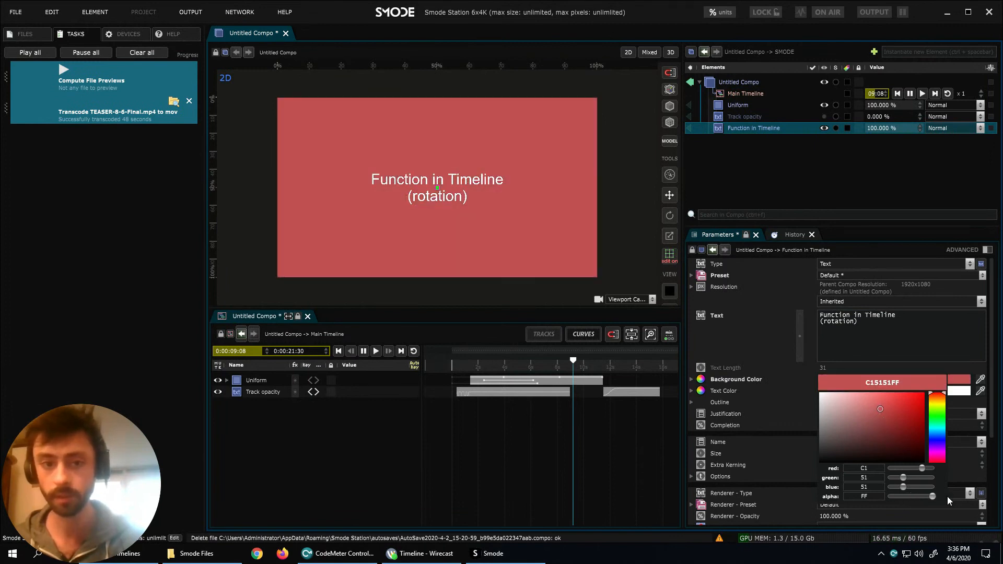
{"action": "scroll", "coordinate": [819, 418], "scroll_direction": "down", "scroll_amount": 2}
{"action": "left_click_drag", "start_coordinate": [824, 404], "coordinate": [824, 351]}
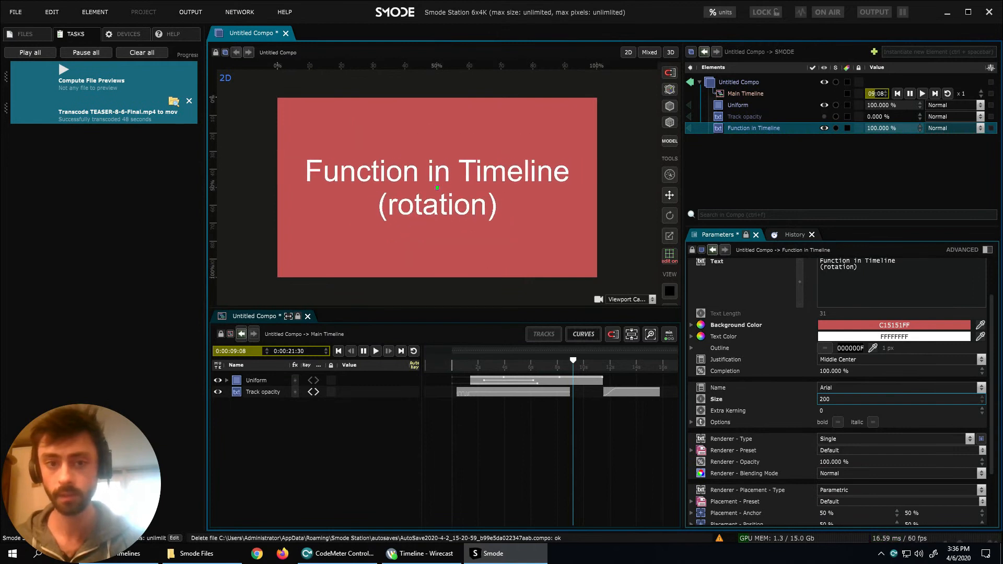
Add the text layer's Placement Rotation parameter to the main timeline as a new track.
{"action": "scroll", "coordinate": [759, 440], "scroll_direction": "down", "scroll_amount": 2}
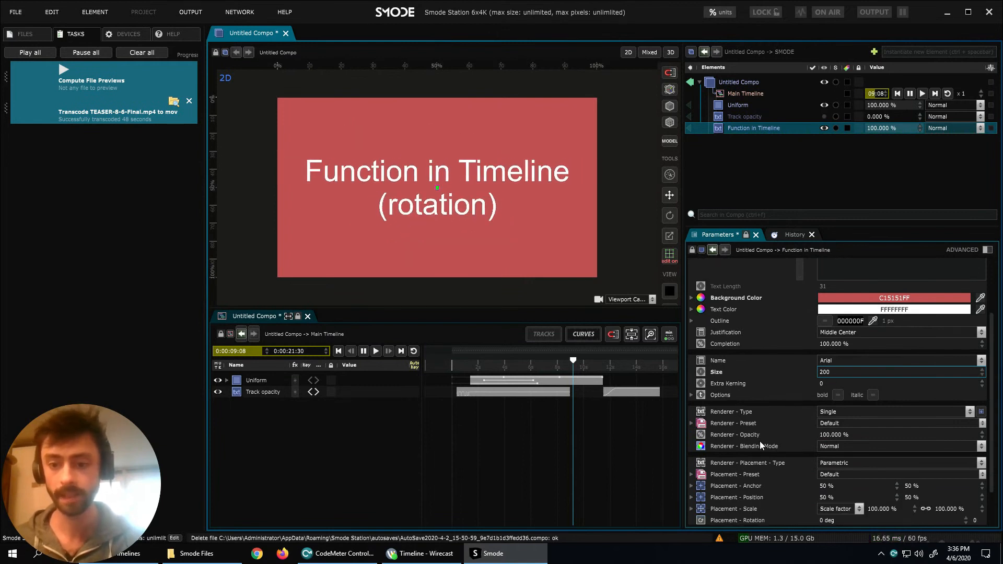
{"action": "left_click", "coordinate": [759, 493]}
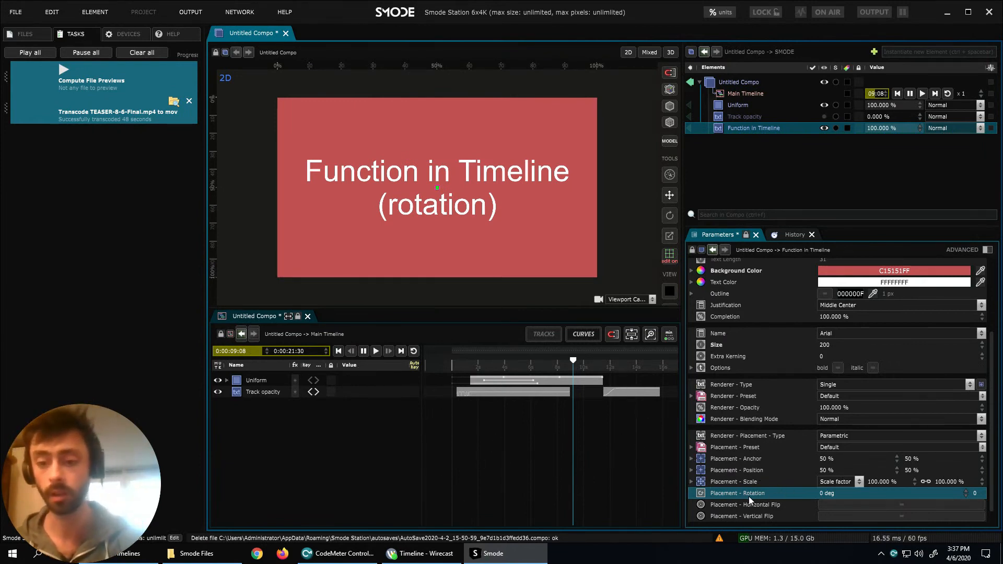
{"action": "scroll", "coordinate": [593, 414], "scroll_direction": "down", "scroll_amount": 3}
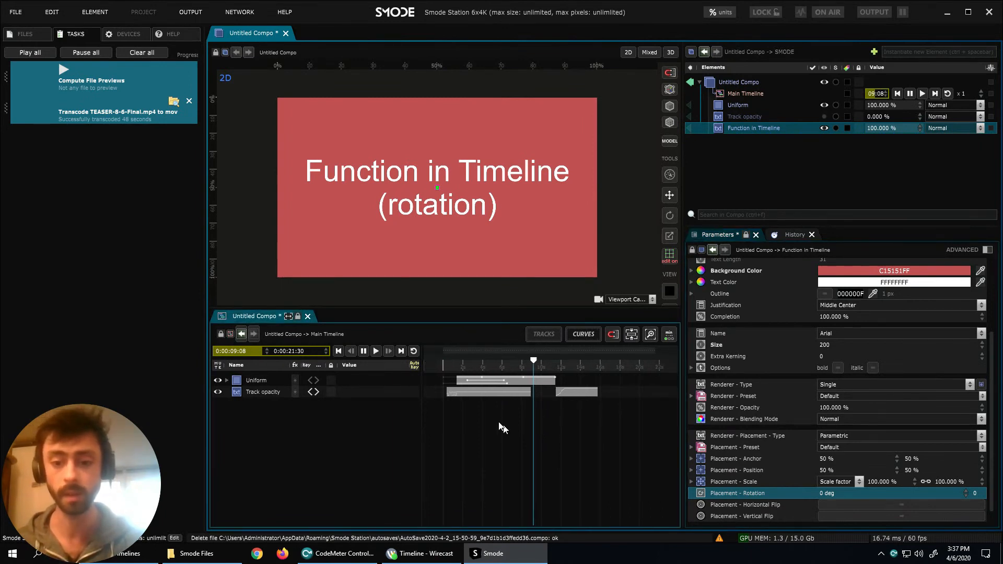
{"action": "left_click_drag", "start_coordinate": [502, 425], "coordinate": [516, 425]}
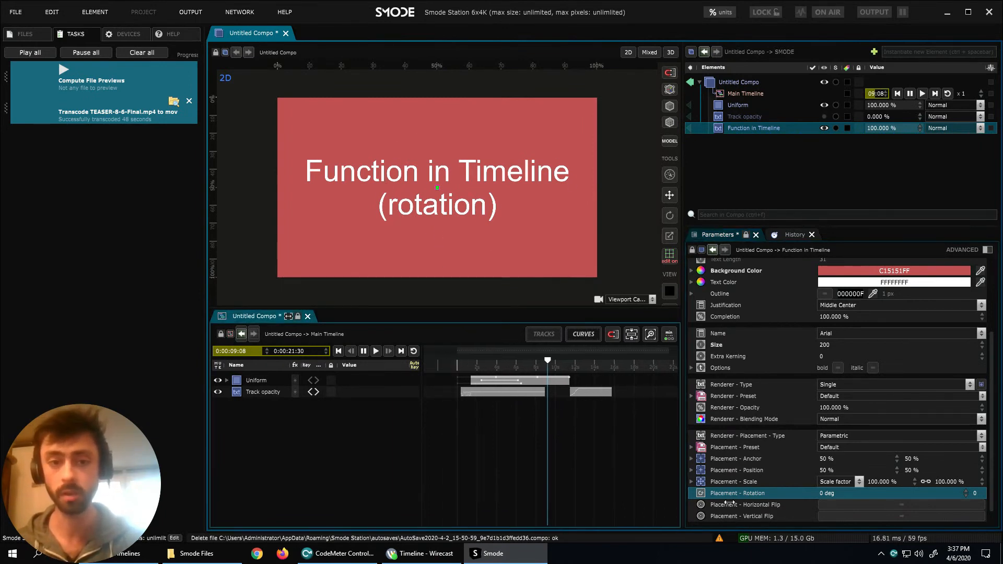
{"action": "left_click_drag", "start_coordinate": [762, 493], "coordinate": [489, 462]}
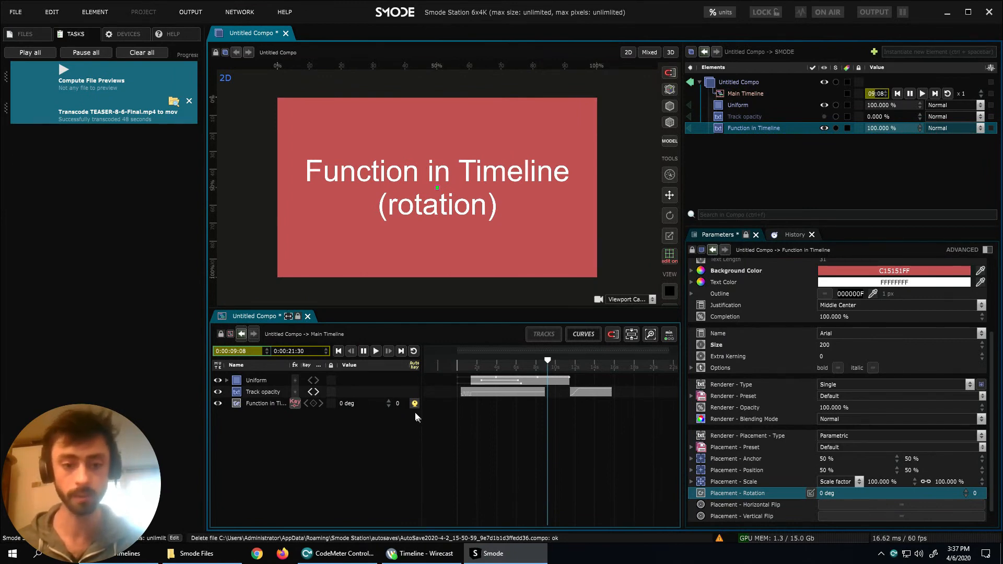
Switch the new rotation track from keyframes to a function and play the timeline to preview it.
{"action": "mouse_move", "coordinate": [295, 404]}
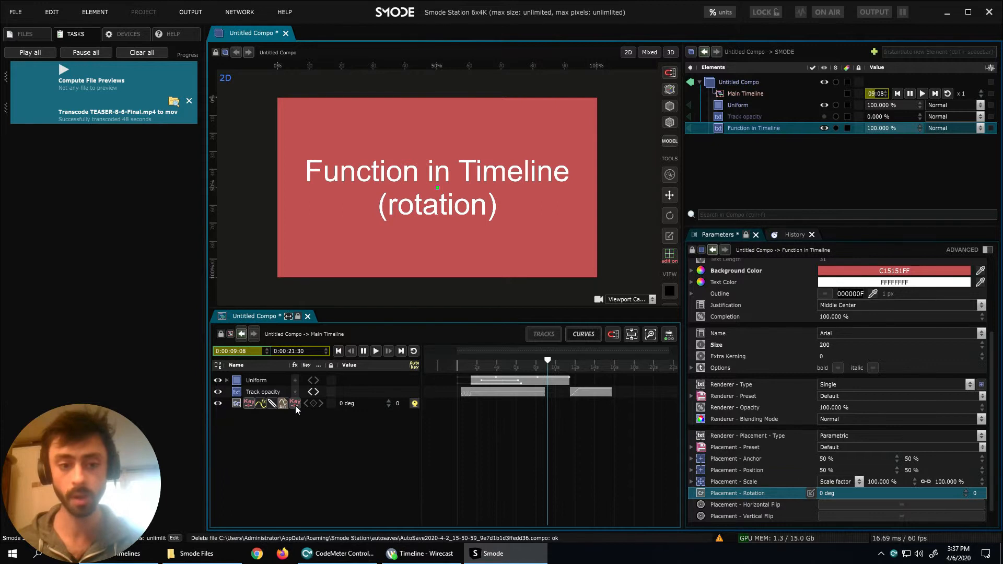
{"action": "left_click", "coordinate": [262, 404]}
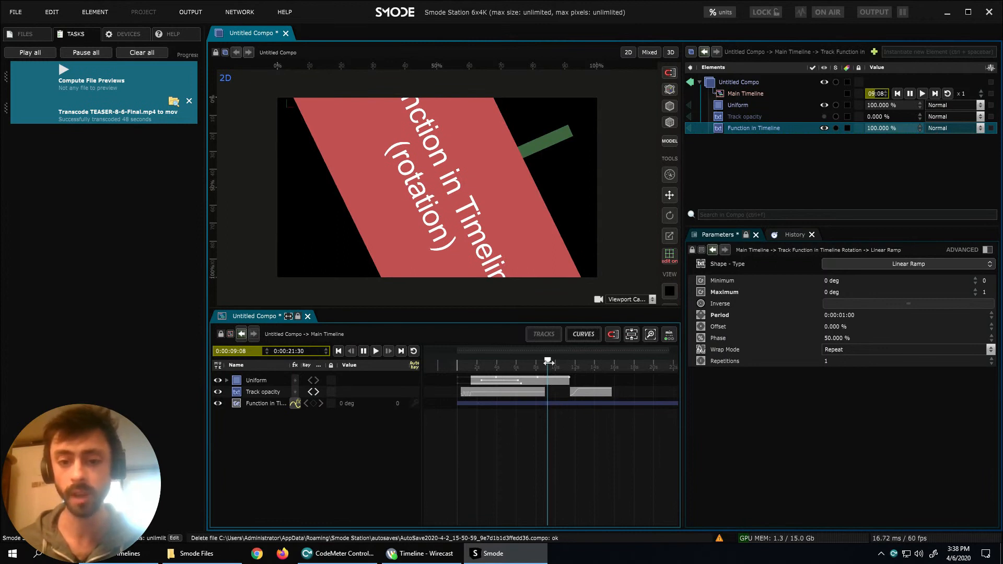
{"action": "left_click_drag", "start_coordinate": [548, 360], "coordinate": [635, 364]}
{"action": "key", "text": "space"}
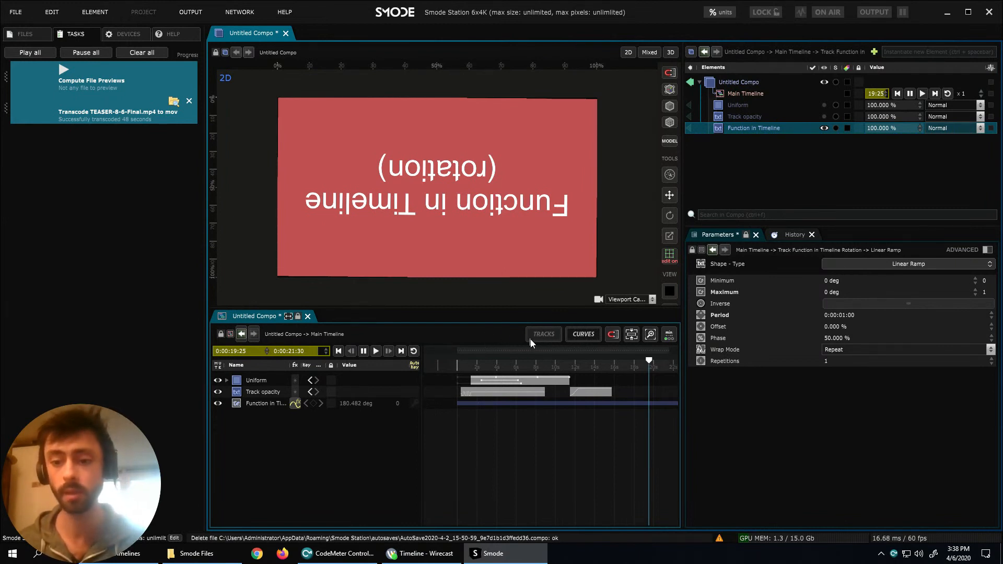
Display the rotation track's function in the curve editor and fit the whole curve in view.
{"action": "left_click", "coordinate": [578, 337]}
{"action": "left_click_drag", "start_coordinate": [573, 459], "coordinate": [554, 366]}
{"action": "left_click_drag", "start_coordinate": [613, 452], "coordinate": [574, 419]}
{"action": "left_click", "coordinate": [306, 403]}
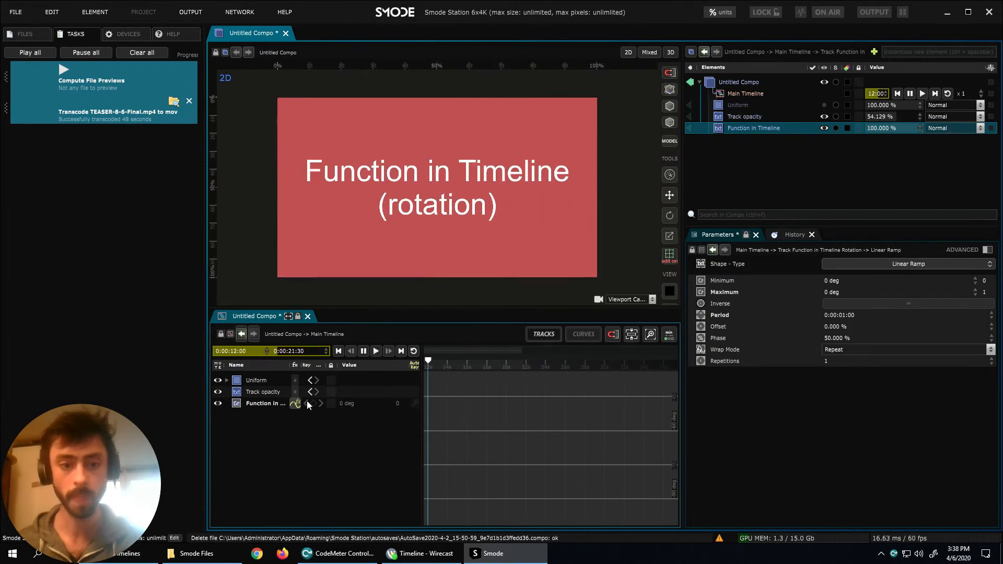
{"action": "left_click", "coordinate": [256, 404]}
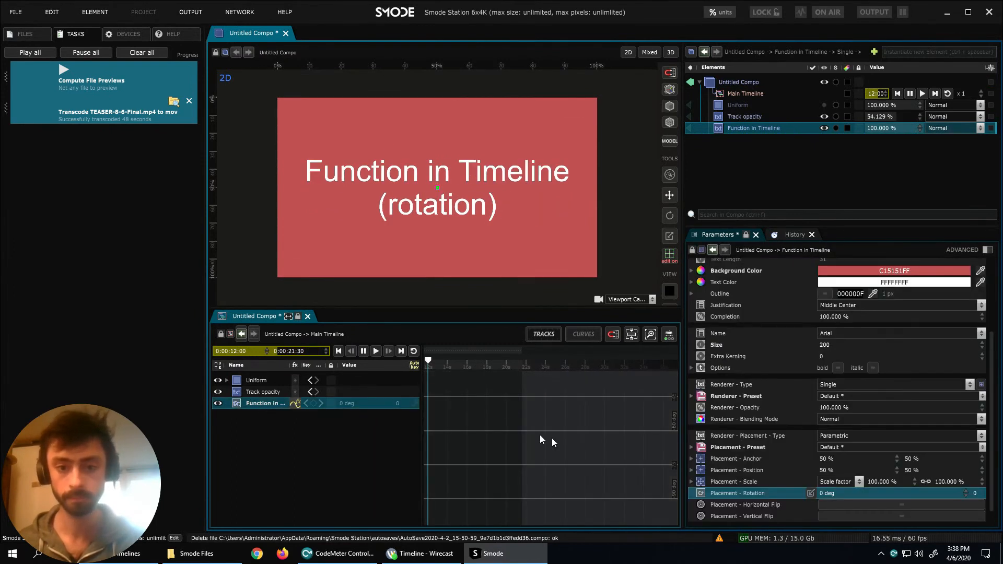
{"action": "mouse_move", "coordinate": [530, 424]}
{"action": "left_mouse_down"}
{"action": "mouse_move", "coordinate": [534, 368]}
{"action": "mouse_move", "coordinate": [521, 458]}
{"action": "mouse_move", "coordinate": [537, 439]}
{"action": "left_mouse_up"}
{"action": "key", "text": "f"}
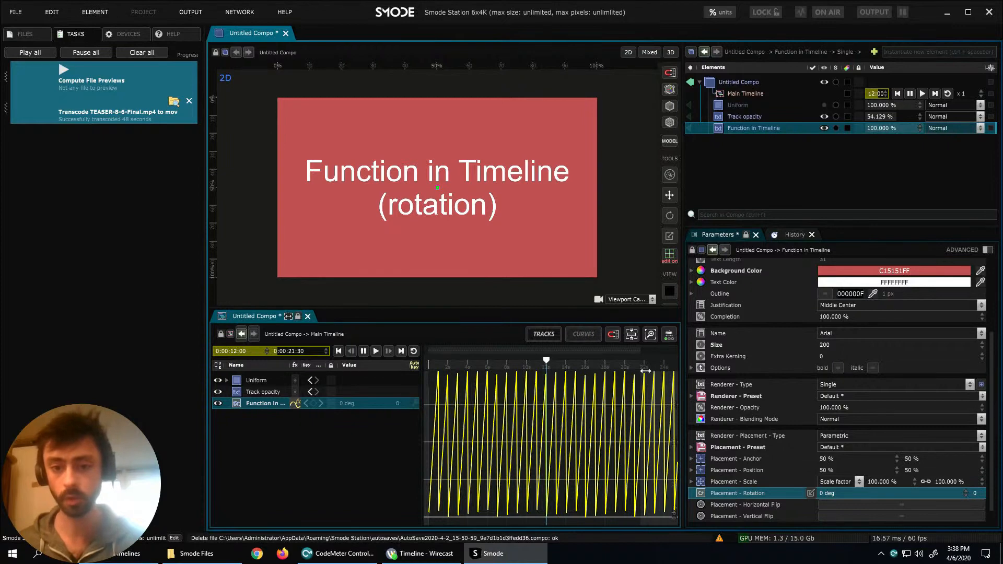
Set the rotation function's Period to 0:00:04:18 with the playhead at 0:00:04:00, and play the timeline to preview the slower rotation.
{"action": "left_click", "coordinate": [441, 365]}
{"action": "left_click_drag", "start_coordinate": [441, 365], "coordinate": [467, 370]}
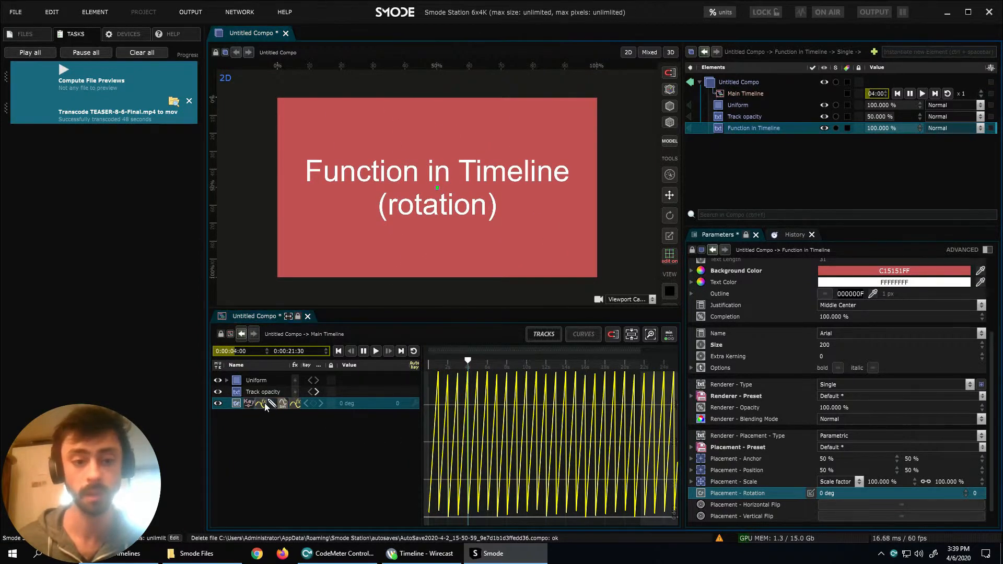
{"action": "left_click", "coordinate": [296, 405]}
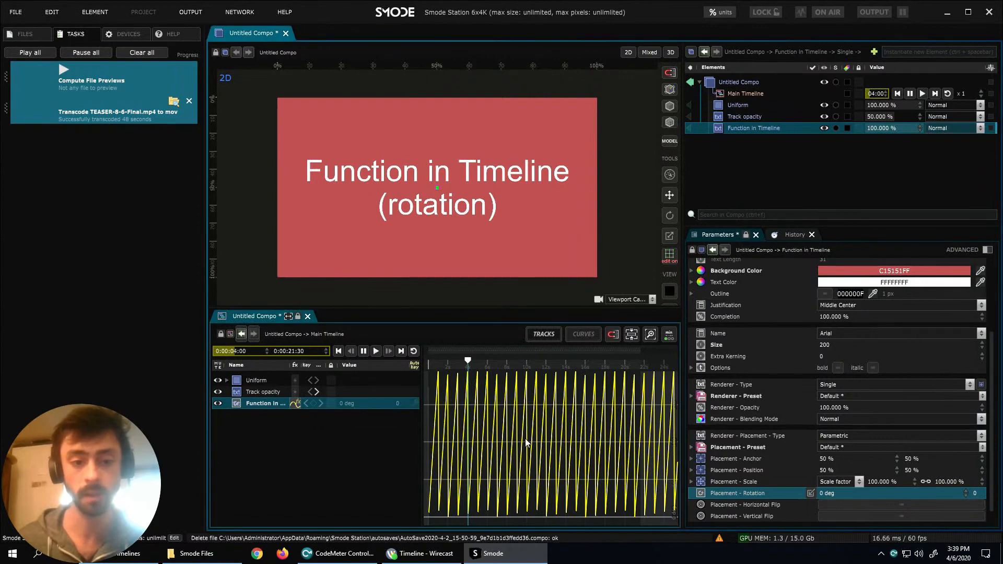
{"action": "left_click", "coordinate": [819, 315]}
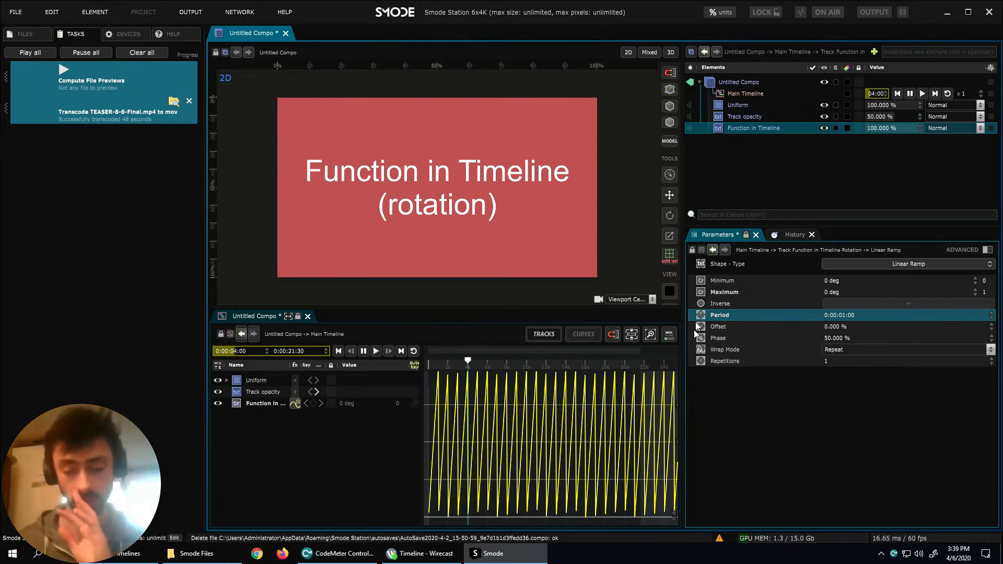
{"action": "left_click_drag", "start_coordinate": [836, 315], "coordinate": [836, 221]}
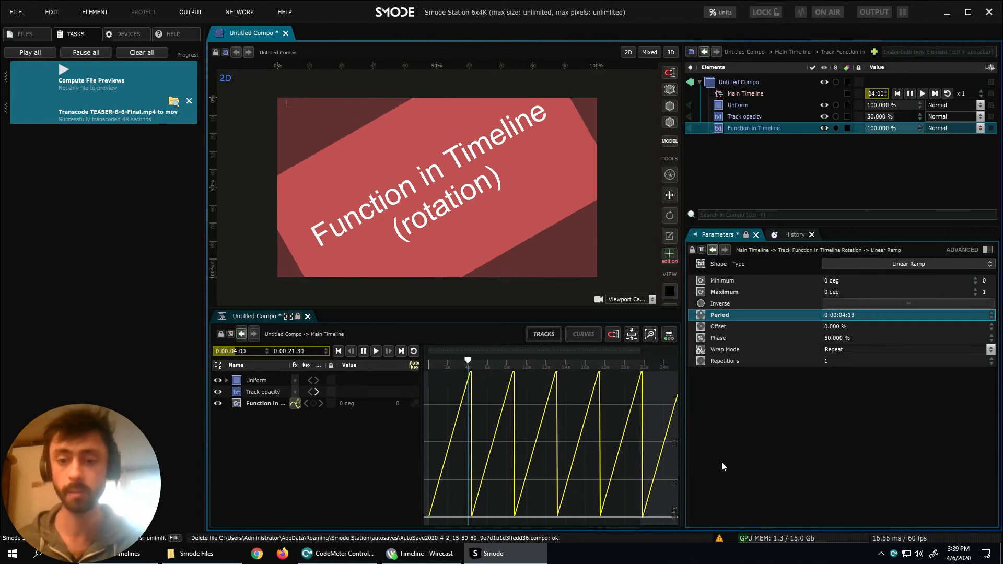
{"action": "left_click_drag", "start_coordinate": [468, 360], "coordinate": [590, 360]}
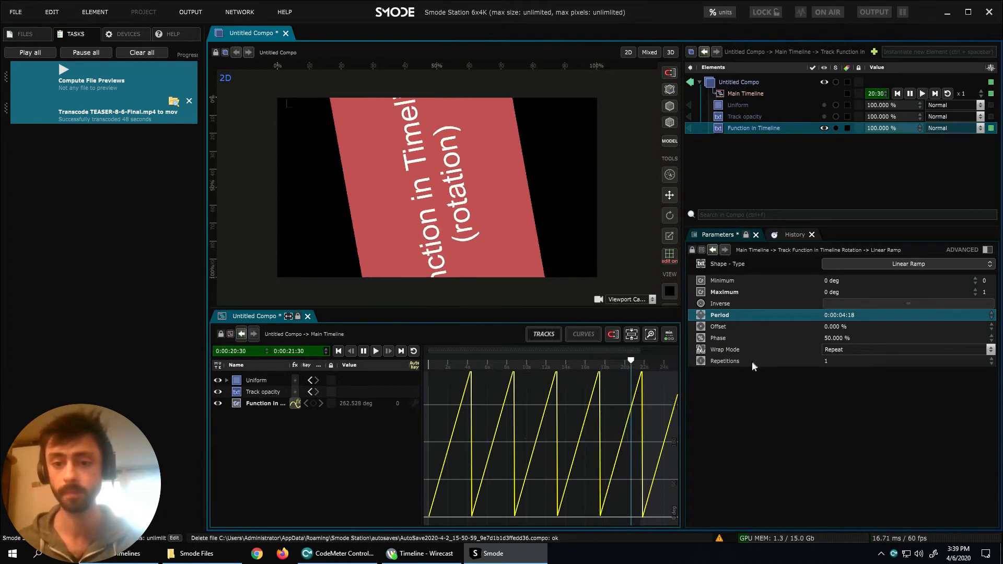
{"action": "key", "text": "space"}
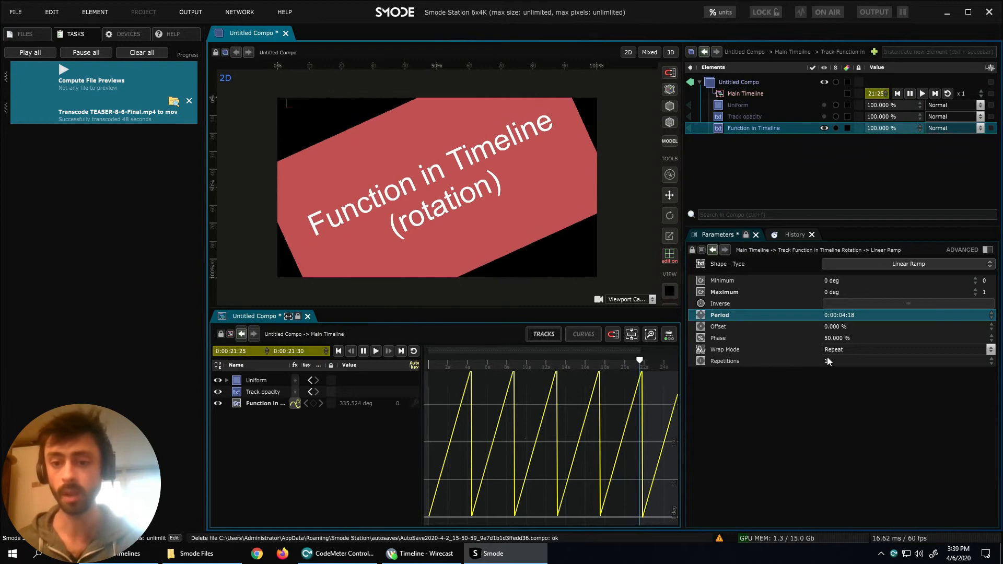
{"action": "left_click", "coordinate": [827, 362]}
{"action": "type", "text": "3"}
{"action": "key", "text": "BackSpace"}
{"action": "type", "text": "1"}
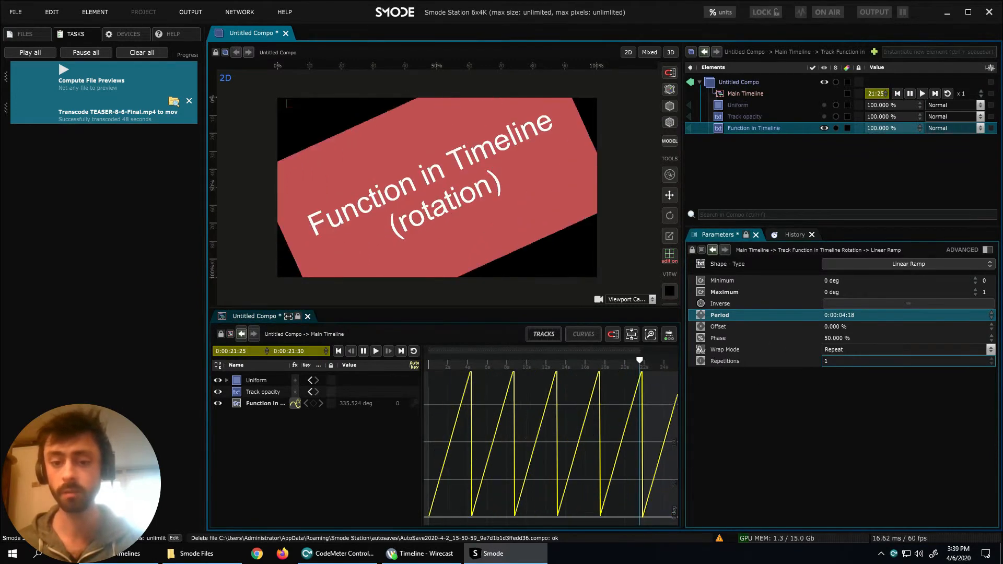
Change the rotation function's shape type from Linear Ramp to Sinus and play the timeline to preview it.
{"action": "left_click", "coordinate": [886, 265]}
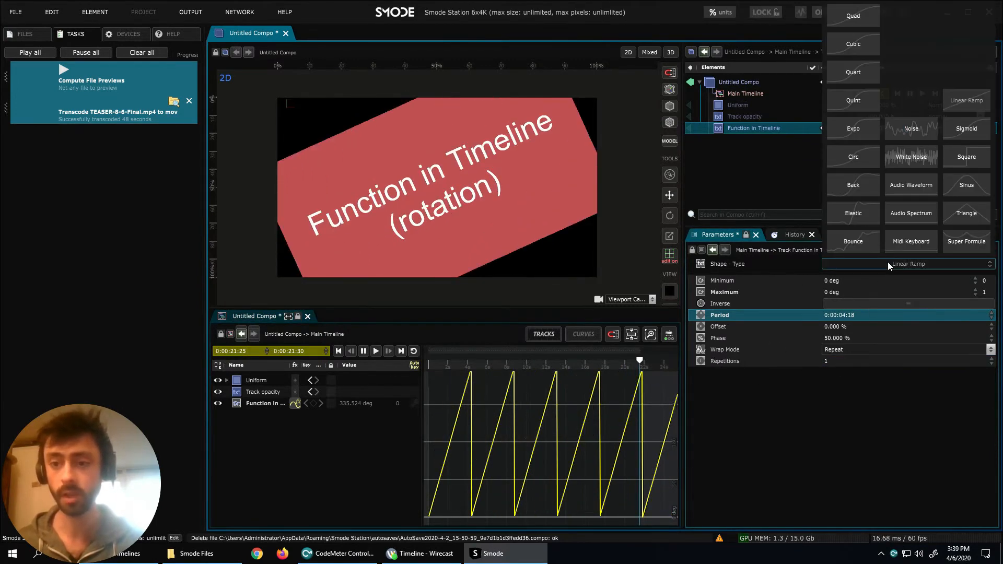
{"action": "left_click", "coordinate": [964, 194]}
{"action": "mouse_move", "coordinate": [636, 364]}
{"action": "left_mouse_down"}
{"action": "mouse_move", "coordinate": [569, 361]}
{"action": "mouse_move", "coordinate": [624, 370]}
{"action": "left_mouse_up"}
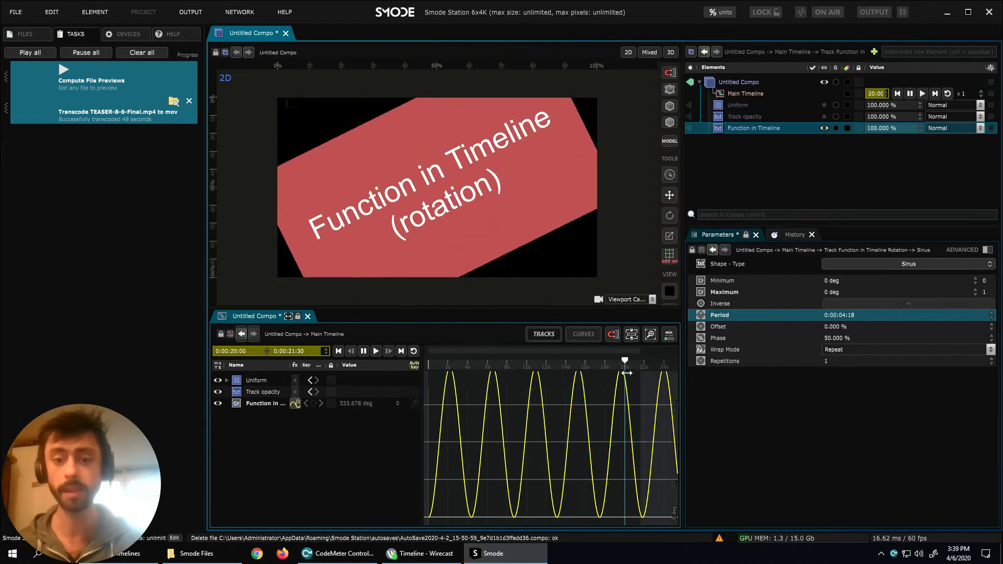
{"action": "key", "text": "space"}
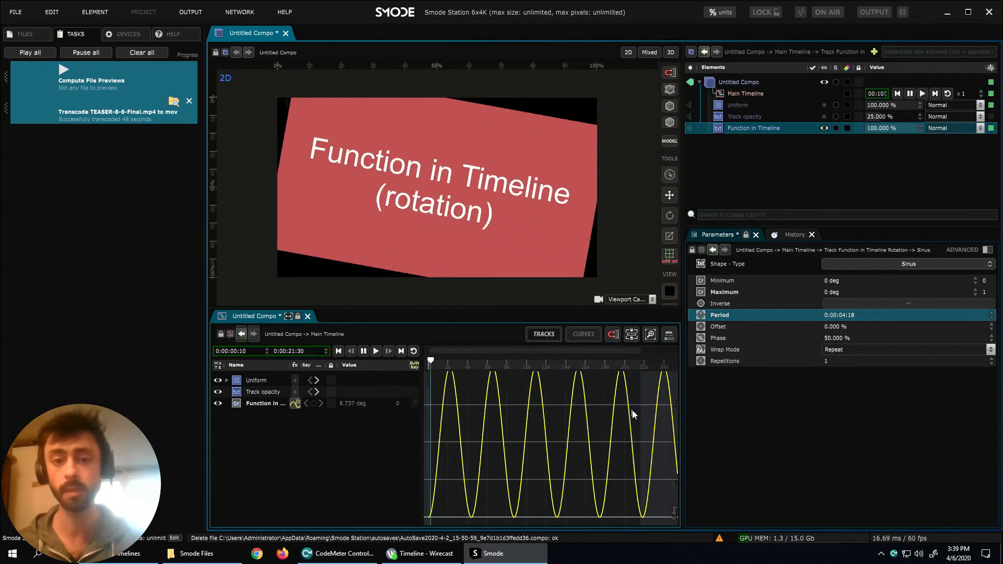
Turn off looping for the Main Timeline and play its end portion to check the playback.
{"action": "left_click", "coordinate": [766, 92]}
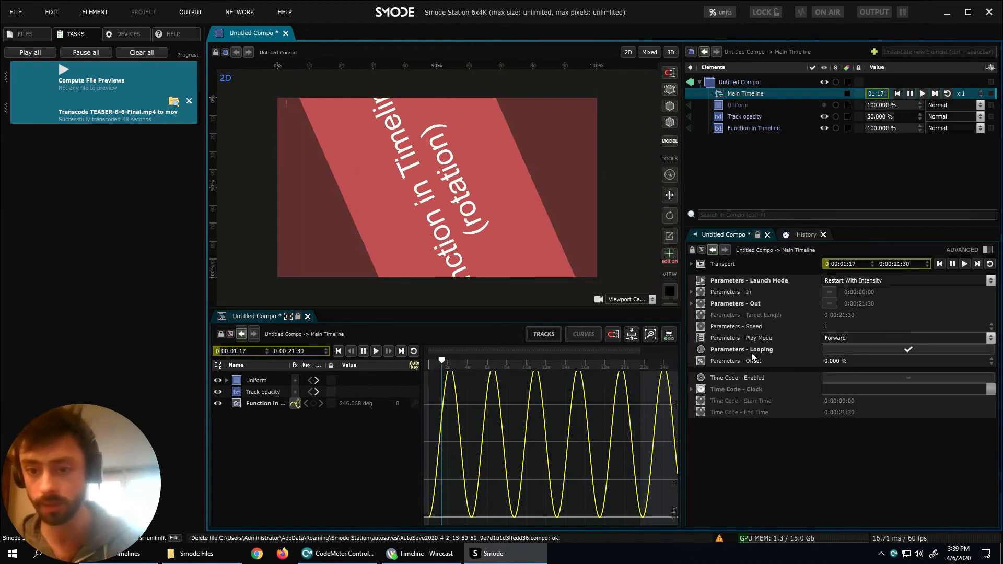
{"action": "left_click", "coordinate": [908, 350]}
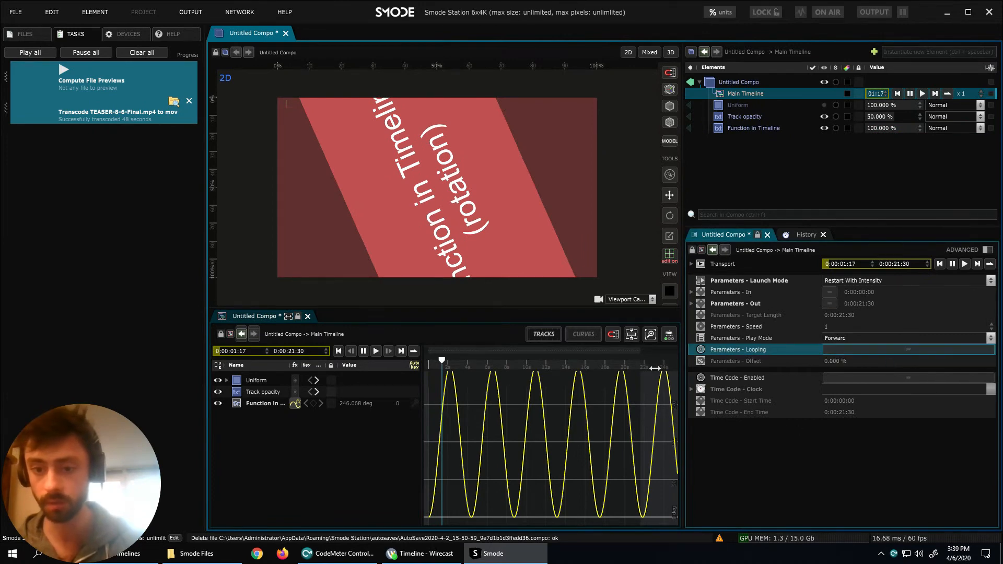
{"action": "left_click", "coordinate": [620, 365]}
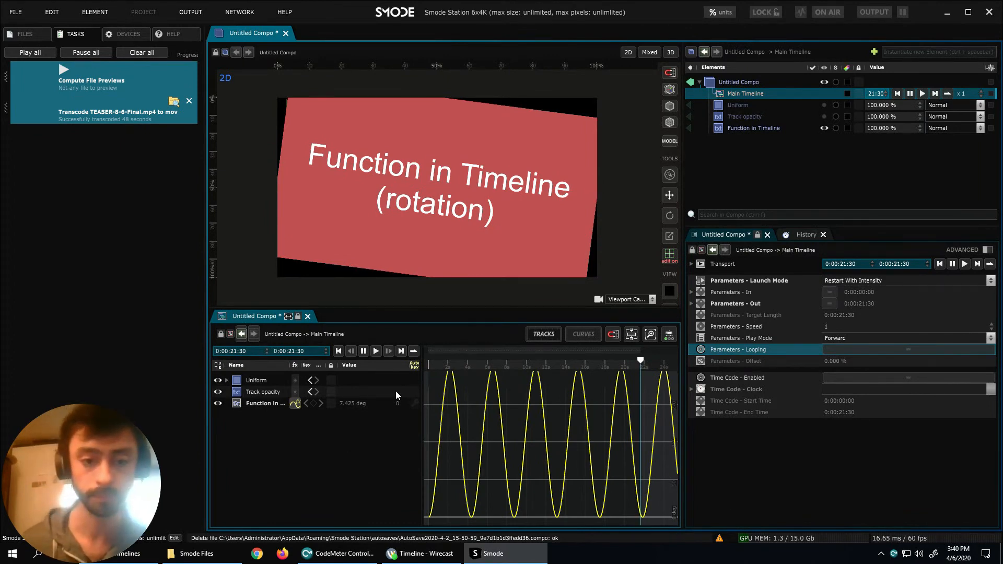
Switch the rotation track from the function back to keyframes and return the playhead to the timeline's start.
{"action": "left_click", "coordinate": [247, 404]}
{"action": "mouse_move", "coordinate": [297, 406]}
{"action": "left_click", "coordinate": [253, 403]}
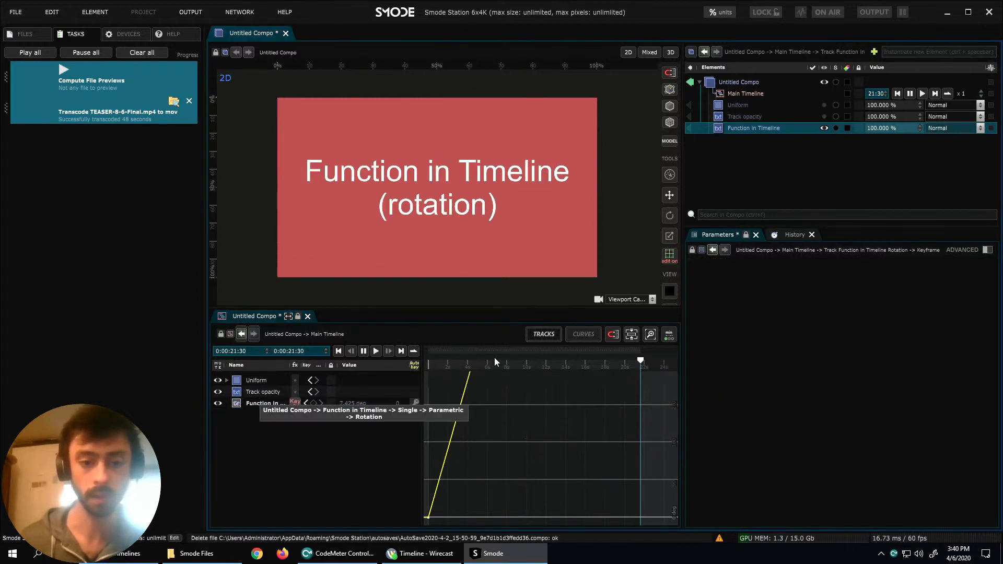
{"action": "left_click_drag", "start_coordinate": [531, 373], "coordinate": [569, 408]}
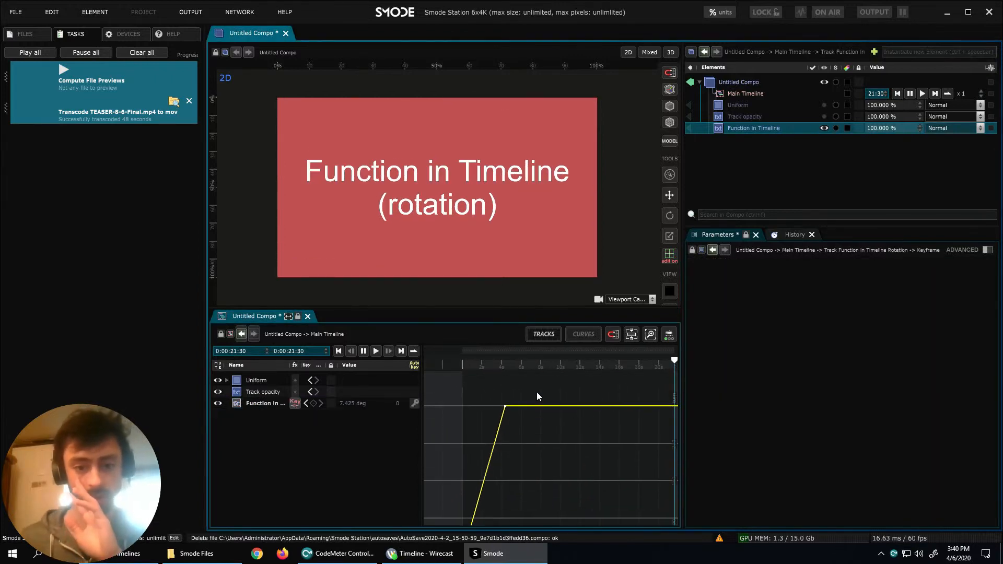
{"action": "left_click_drag", "start_coordinate": [494, 369], "coordinate": [445, 370]}
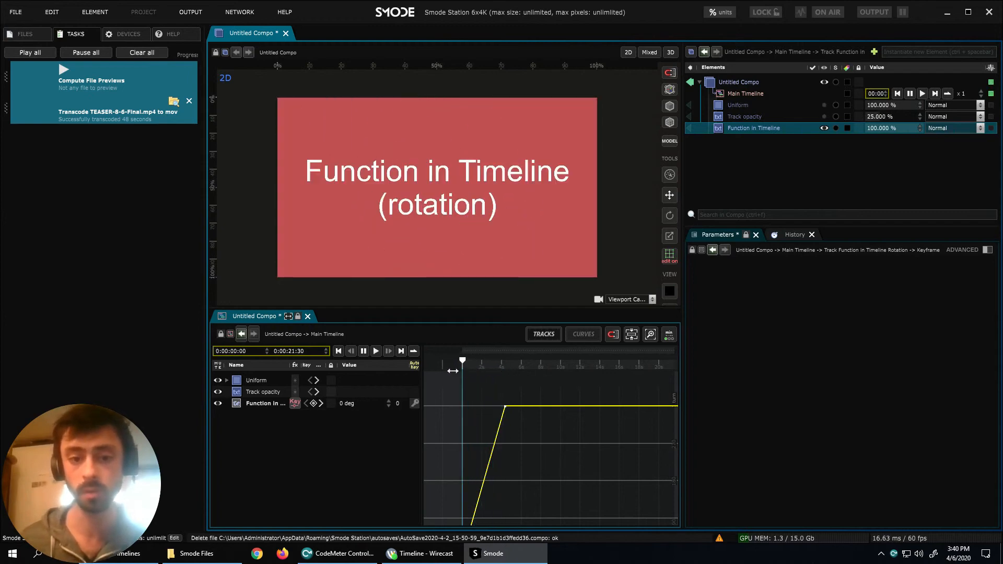
Display the timeline as tracks and place the playhead on the rotation track's second keyframe at 0:00:04:18.
{"action": "left_click", "coordinate": [553, 334]}
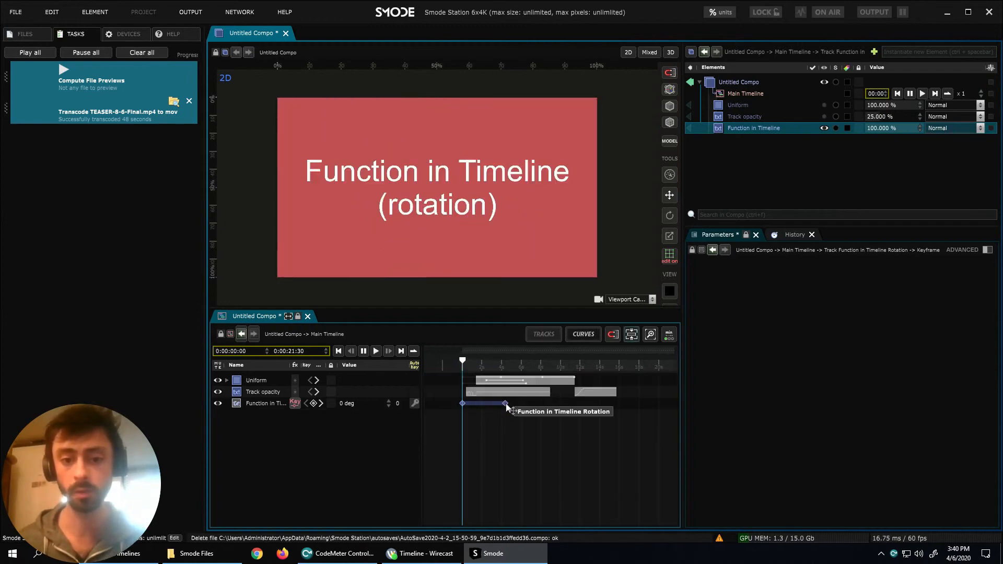
{"action": "left_click_drag", "start_coordinate": [467, 364], "coordinate": [505, 364]}
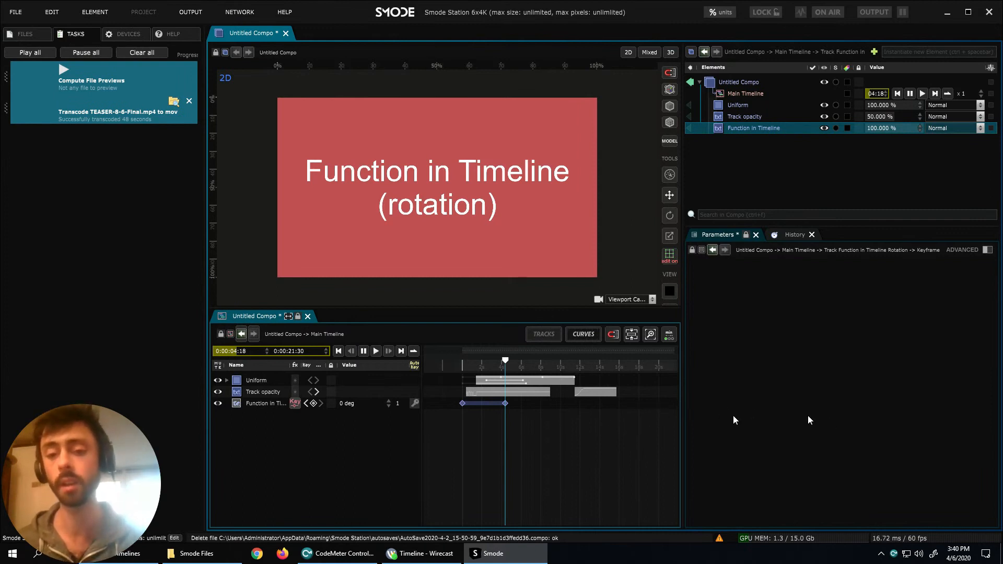
{"action": "left_click_drag", "start_coordinate": [637, 451], "coordinate": [615, 453]}
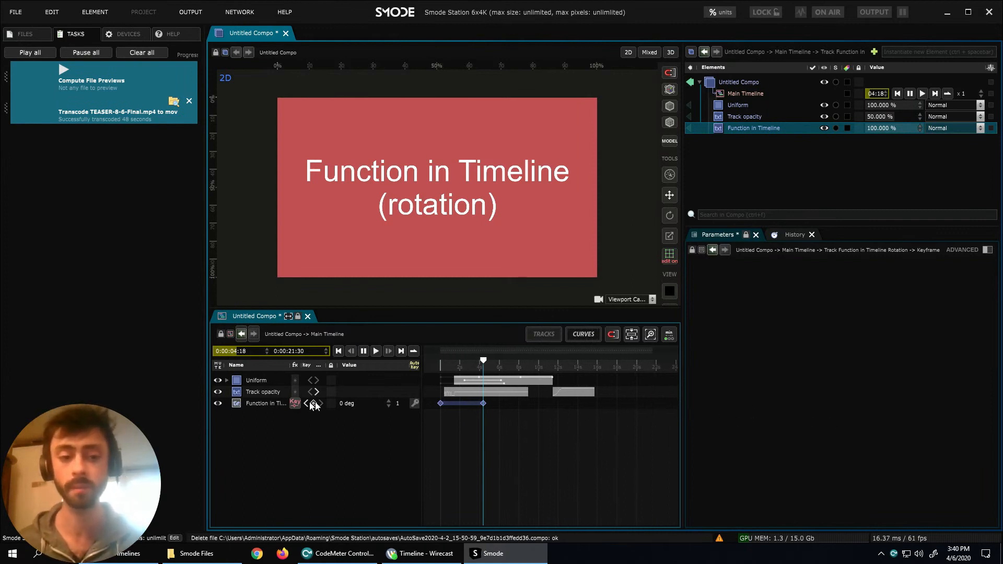
Switch the rotation track to a function again and scrub from the start to 0:00:08:38 to preview the rotation.
{"action": "left_click", "coordinate": [295, 404]}
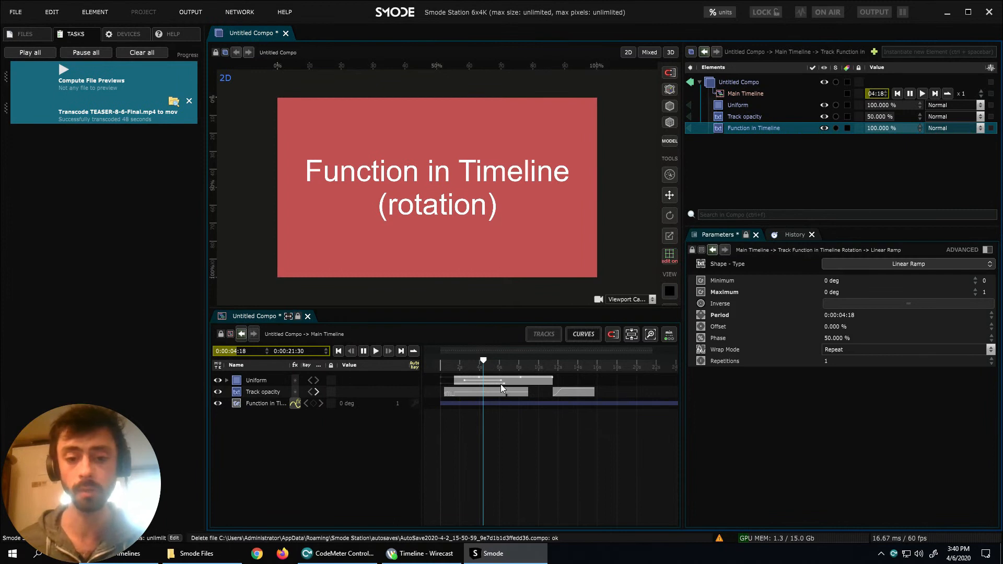
{"action": "left_click", "coordinate": [491, 364]}
{"action": "left_click_drag", "start_coordinate": [492, 364], "coordinate": [440, 369]}
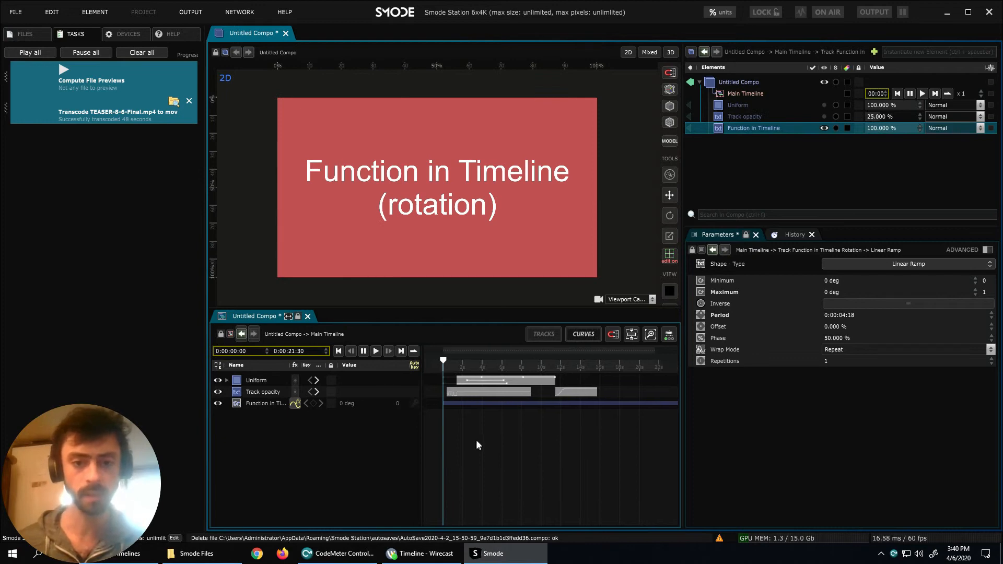
{"action": "left_click", "coordinate": [466, 368]}
{"action": "left_click_drag", "start_coordinate": [466, 368], "coordinate": [549, 368]}
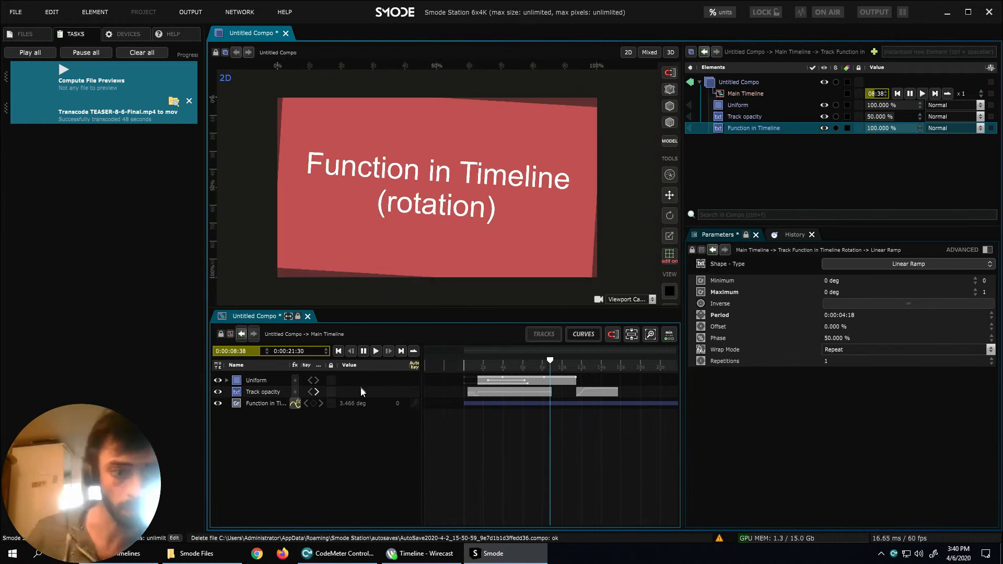
Display the rotation function in the curve editor and examine its repeating ramp over the whole timeline.
{"action": "left_click", "coordinate": [583, 335]}
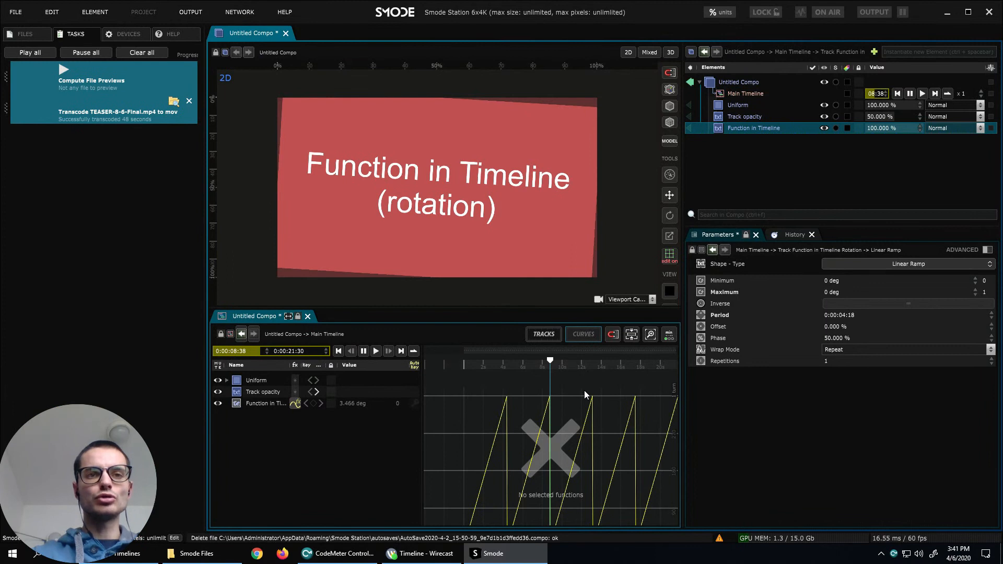
{"action": "scroll", "coordinate": [565, 415], "scroll_direction": "up", "scroll_amount": 5}
{"action": "scroll", "coordinate": [565, 417], "scroll_direction": "down", "scroll_amount": 6}
{"action": "mouse_move", "coordinate": [558, 412]}
{"action": "left_mouse_down"}
{"action": "mouse_move", "coordinate": [565, 428]}
{"action": "mouse_move", "coordinate": [551, 415]}
{"action": "left_mouse_up"}
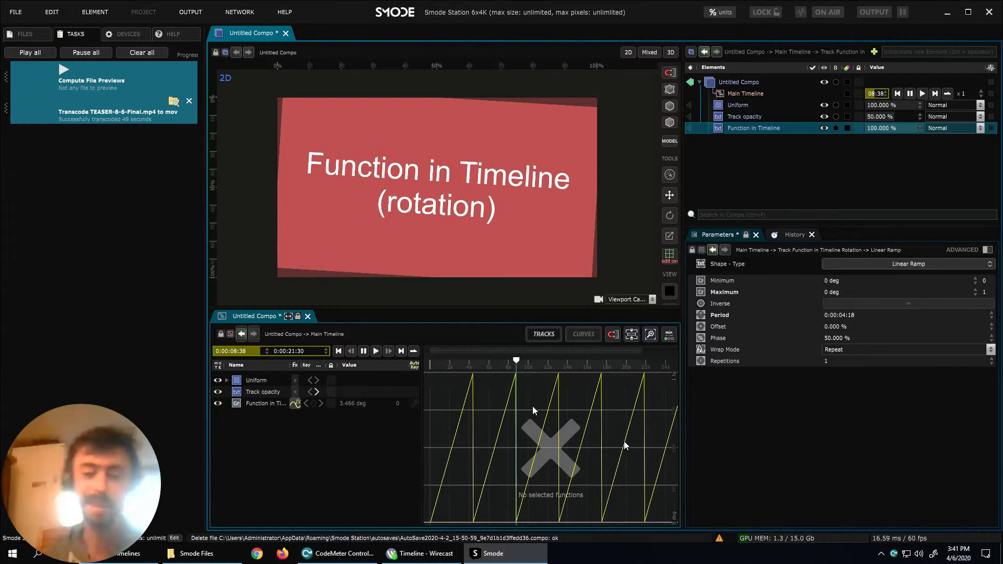
Return to the track display and add a marker to the main timeline at 0:00:03:45.
{"action": "left_click", "coordinate": [543, 335]}
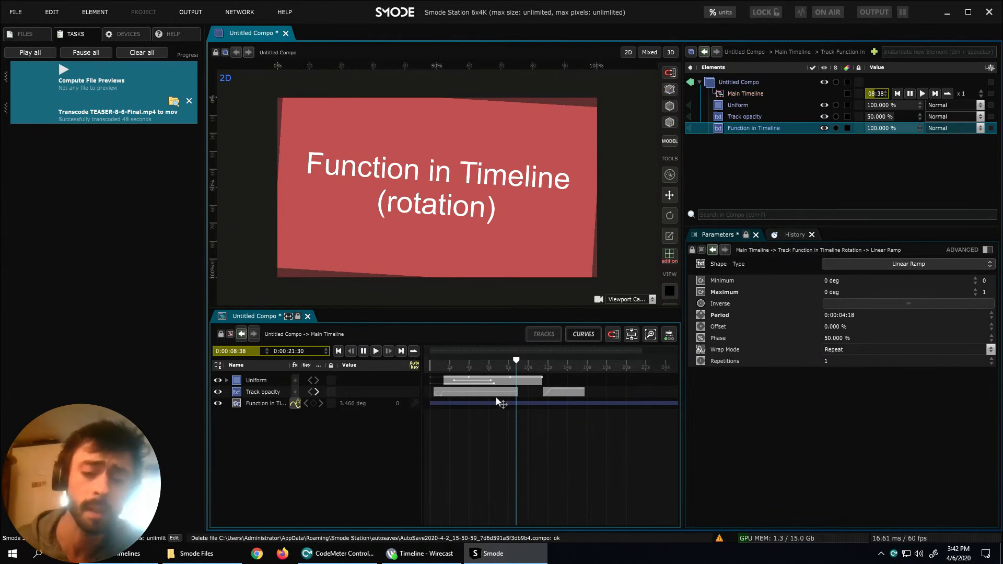
{"action": "left_click_drag", "start_coordinate": [487, 364], "coordinate": [468, 364]}
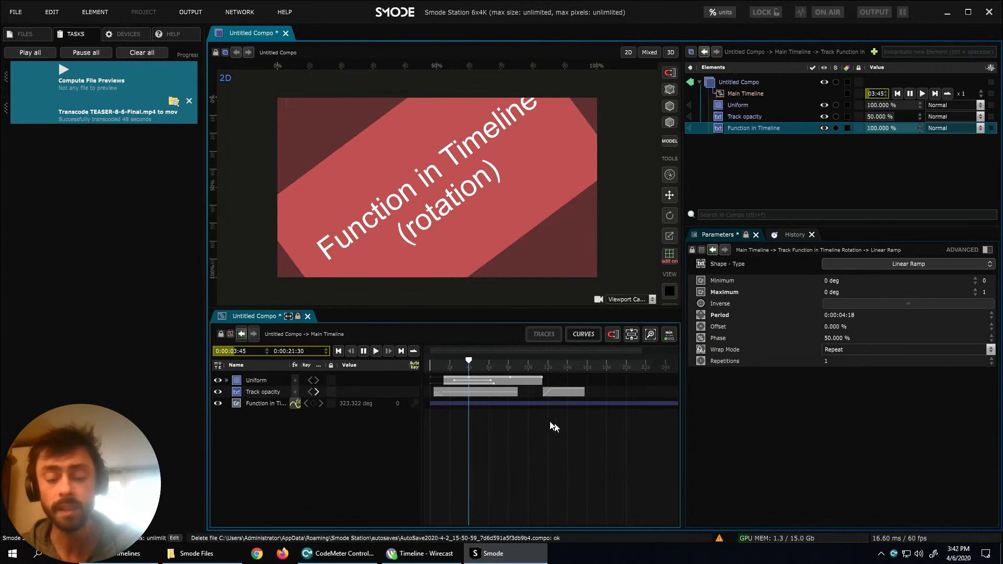
{"action": "mouse_move", "coordinate": [469, 369]}
{"action": "left_mouse_down"}
{"action": "mouse_move", "coordinate": [492, 368]}
{"action": "mouse_move", "coordinate": [467, 364]}
{"action": "left_mouse_up"}
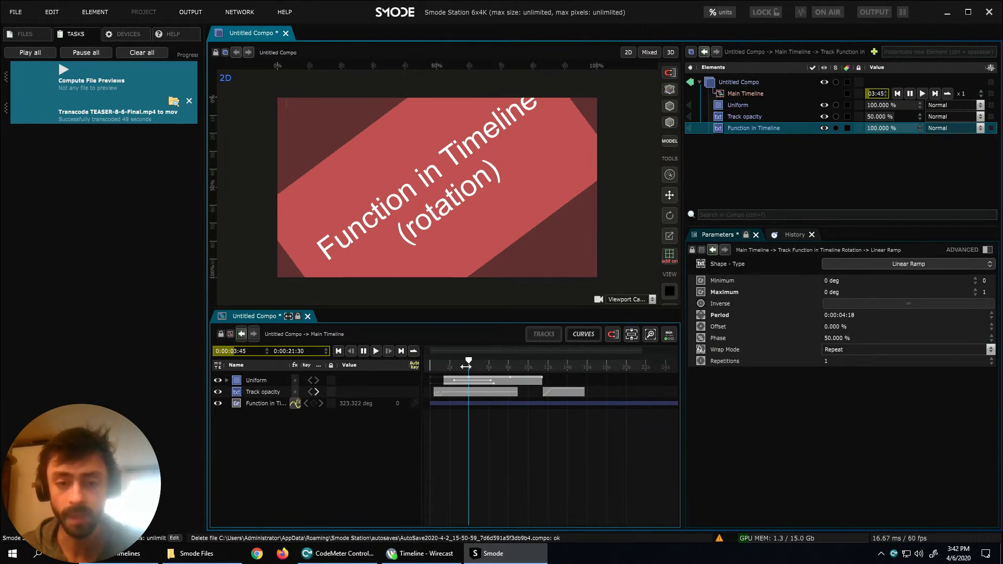
{"action": "key", "text": "m"}
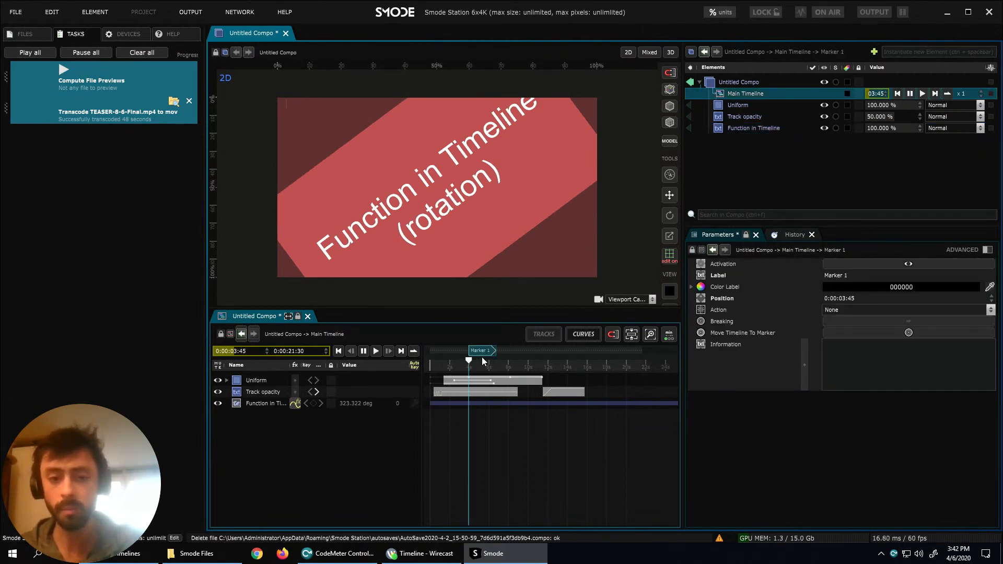
Add a second marker to the main timeline at 0:00:08:00 and delete it.
{"action": "left_click_drag", "start_coordinate": [470, 362], "coordinate": [508, 362]}
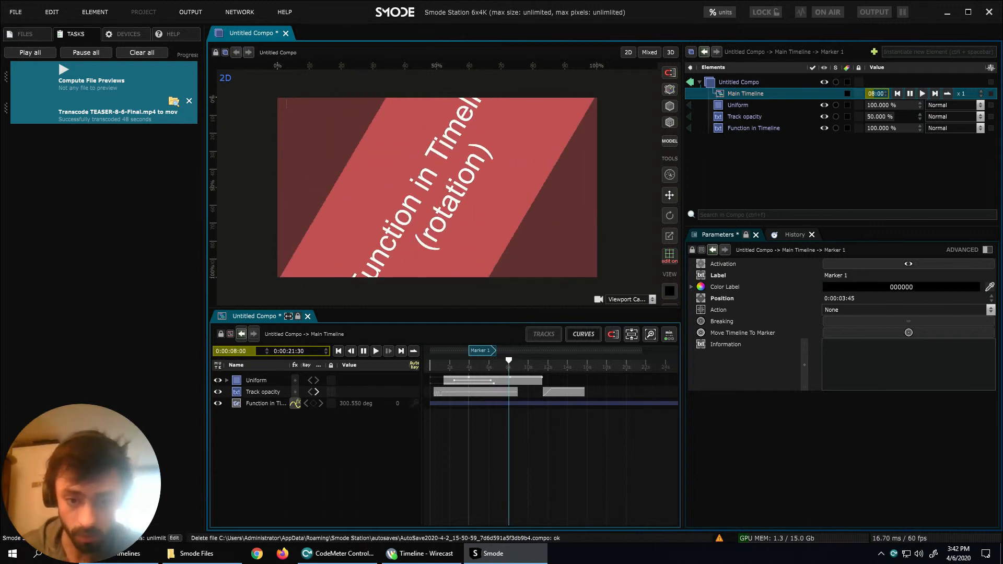
{"action": "key", "text": "m"}
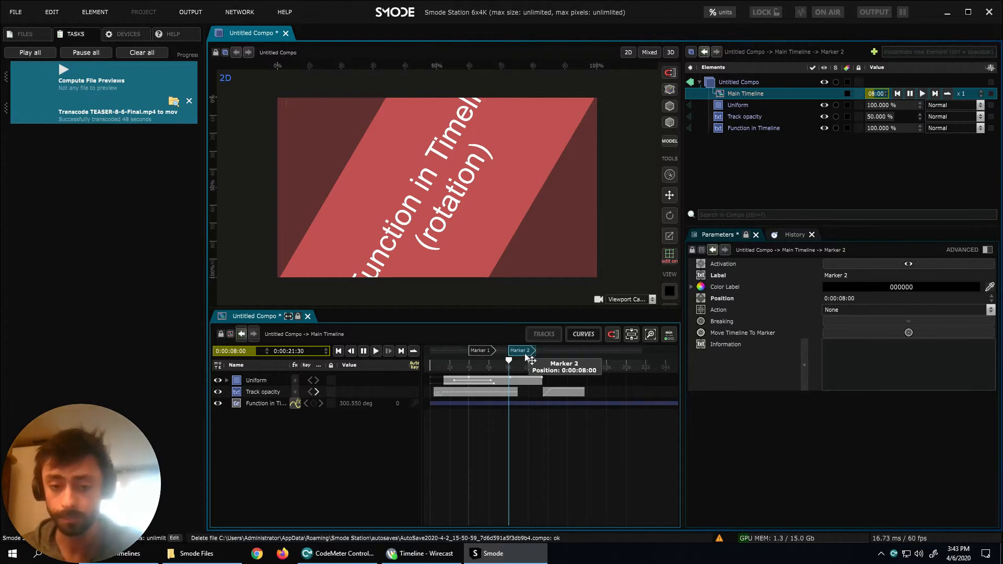
{"action": "key", "text": "Delete"}
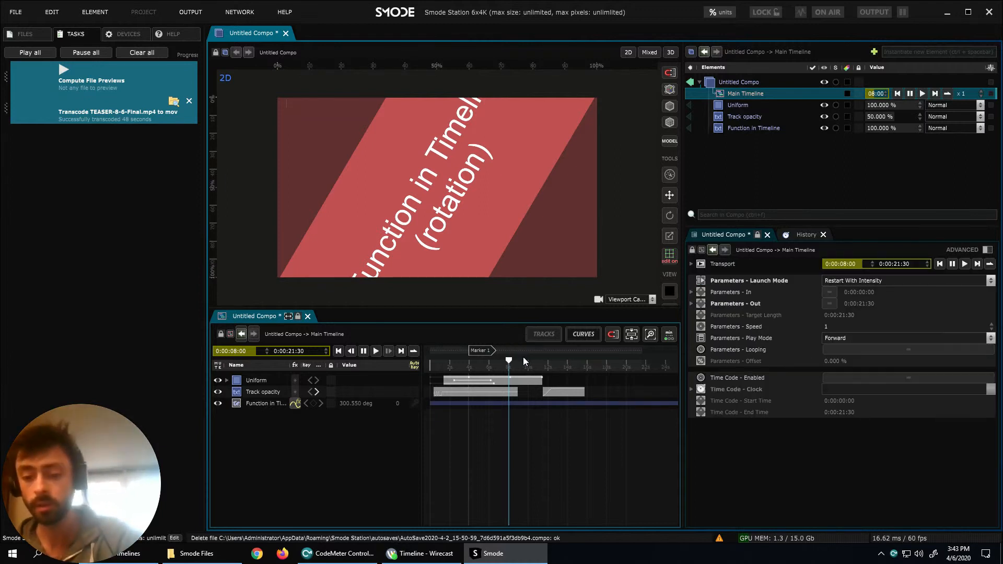
Select the remaining timeline marker, move the playhead onto it at 0:00:03:45, and label it "my marker".
{"action": "left_click", "coordinate": [487, 354]}
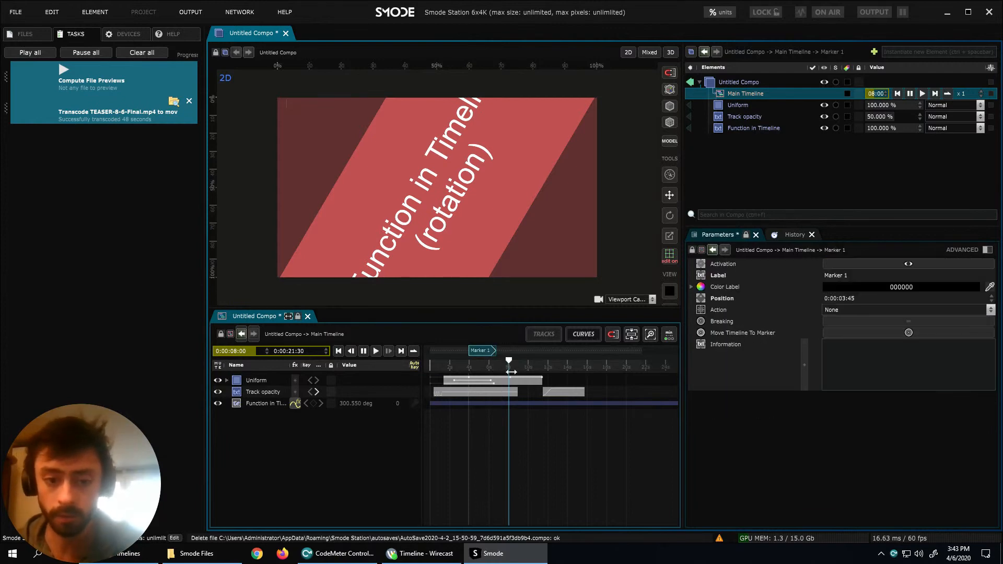
{"action": "left_click_drag", "start_coordinate": [478, 365], "coordinate": [469, 370]}
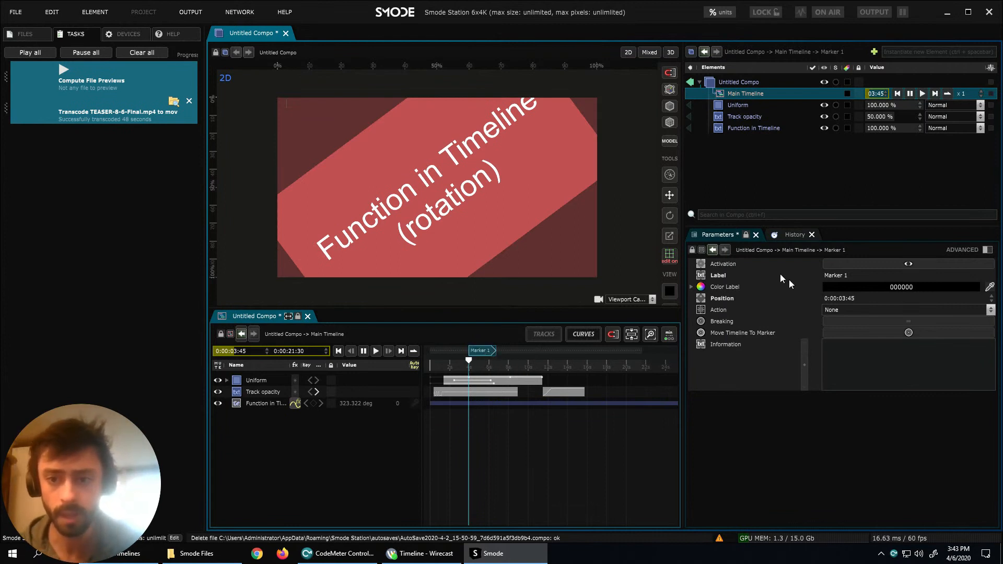
{"action": "left_click", "coordinate": [835, 275]}
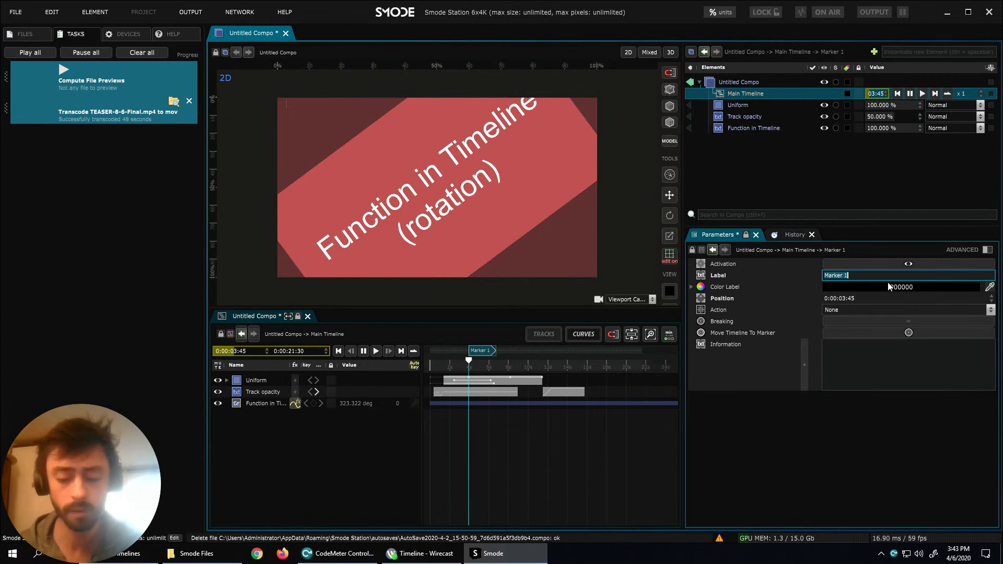
{"action": "type", "text": "my marker"}
{"action": "key", "text": "Return"}
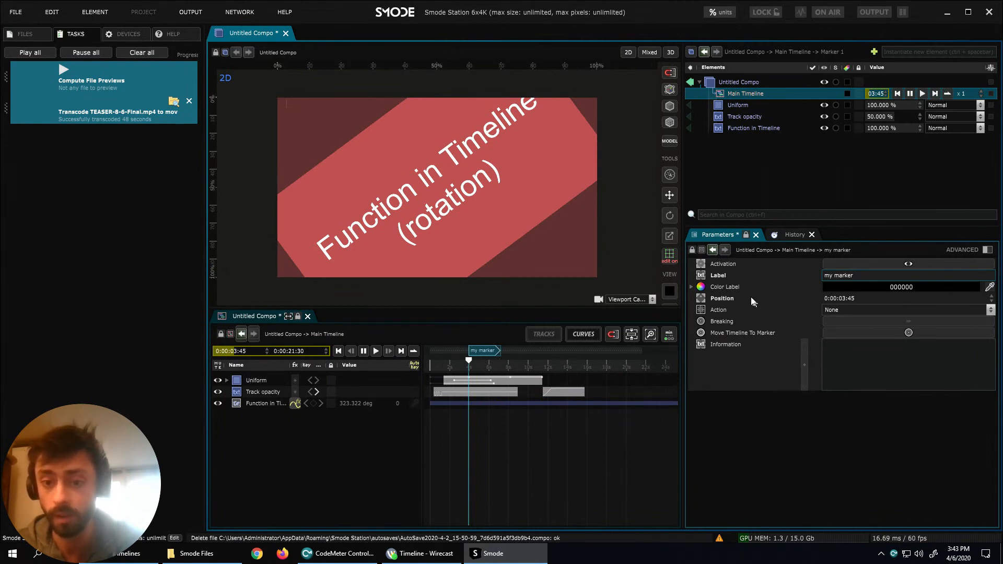
Deactivate the "my marker" marker, check its look on the timeline while unselected, and activate it again.
{"action": "double_click", "coordinate": [479, 353]}
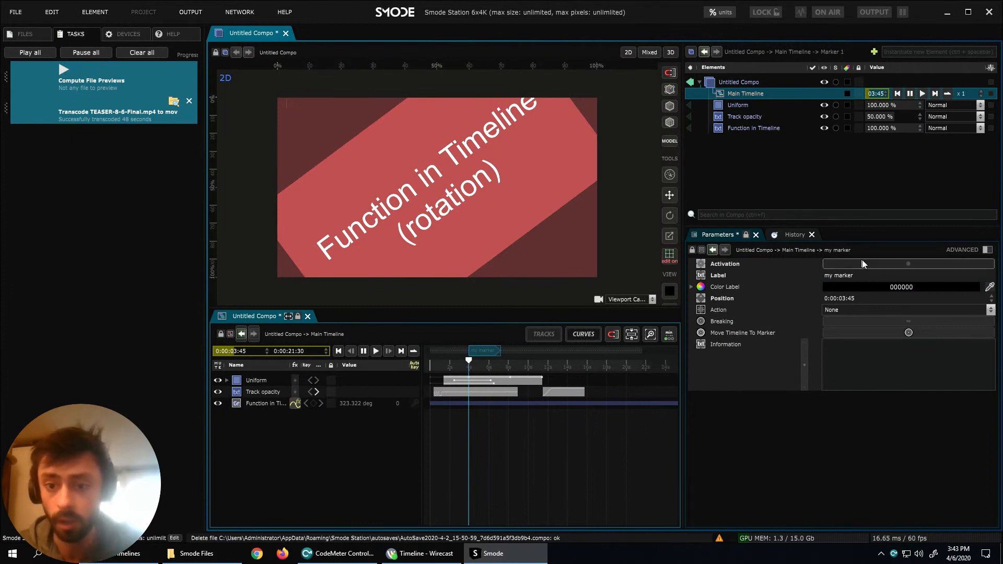
{"action": "left_click", "coordinate": [565, 434]}
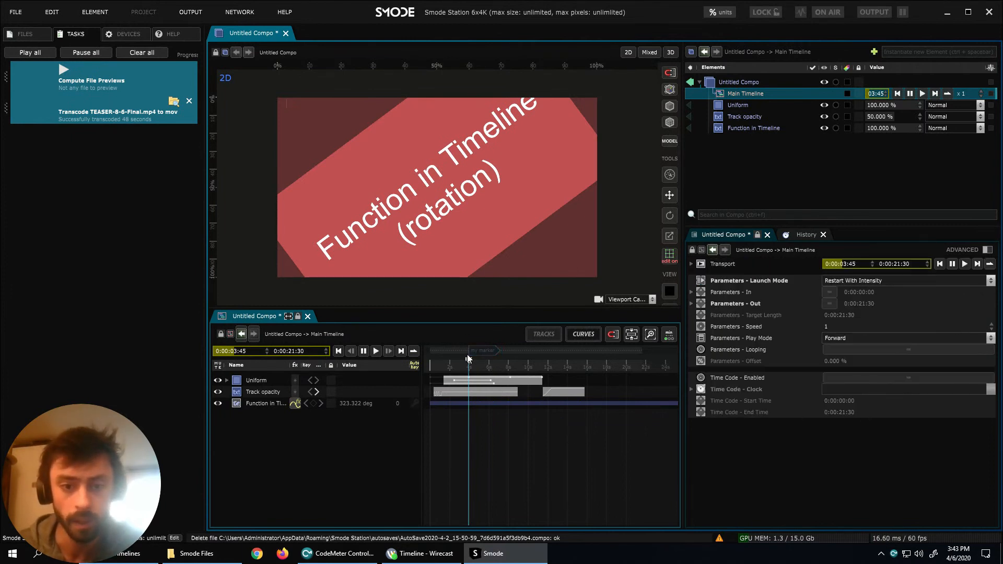
{"action": "scroll", "coordinate": [552, 434], "scroll_direction": "up", "scroll_amount": 3}
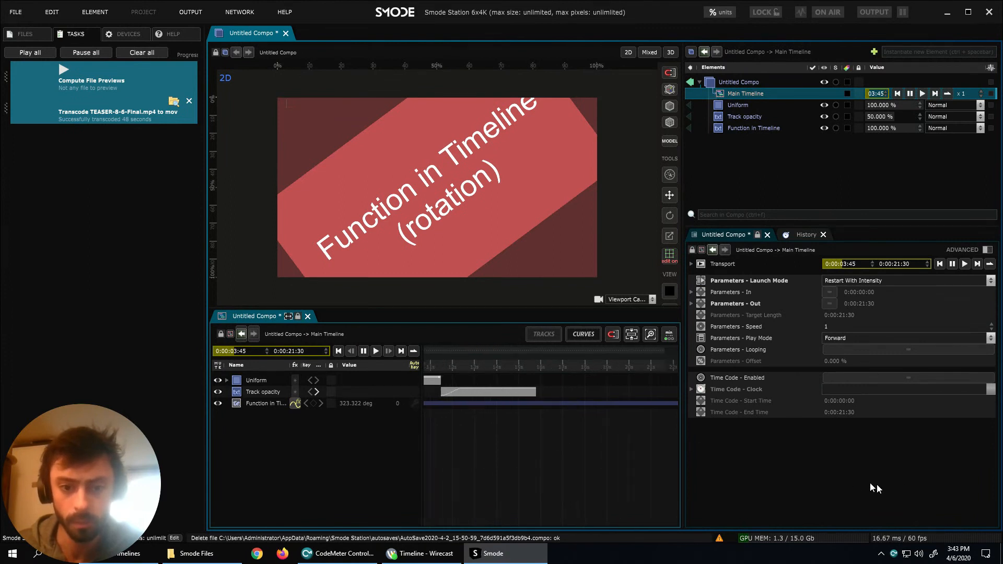
{"action": "scroll", "coordinate": [543, 427], "scroll_direction": "down", "scroll_amount": 5}
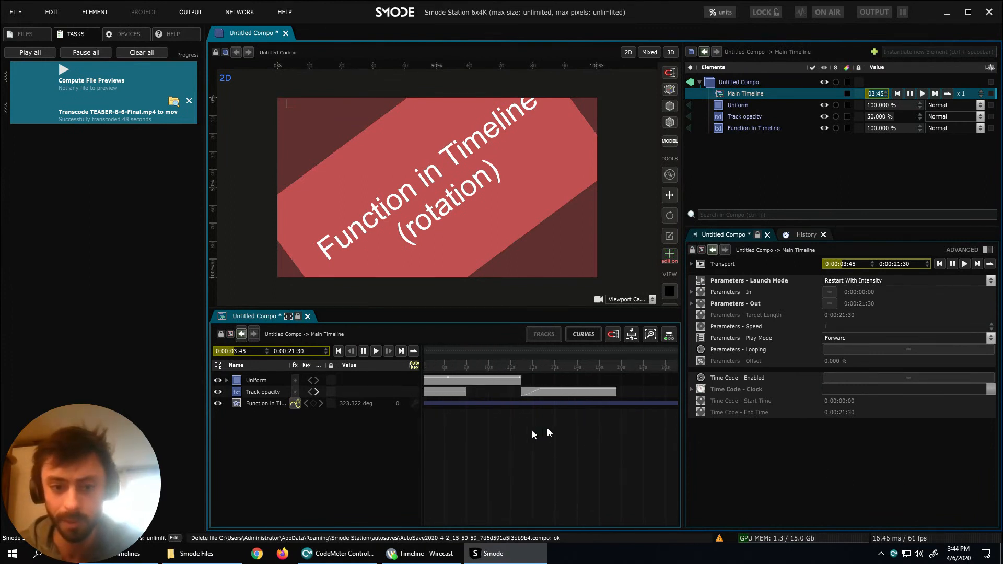
{"action": "left_click", "coordinate": [511, 351]}
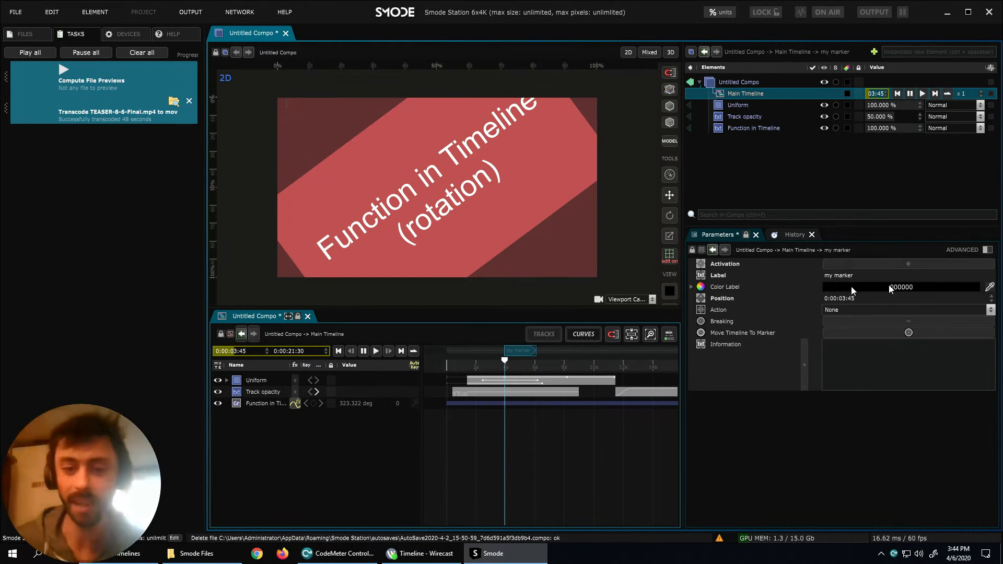
{"action": "left_click", "coordinate": [904, 268]}
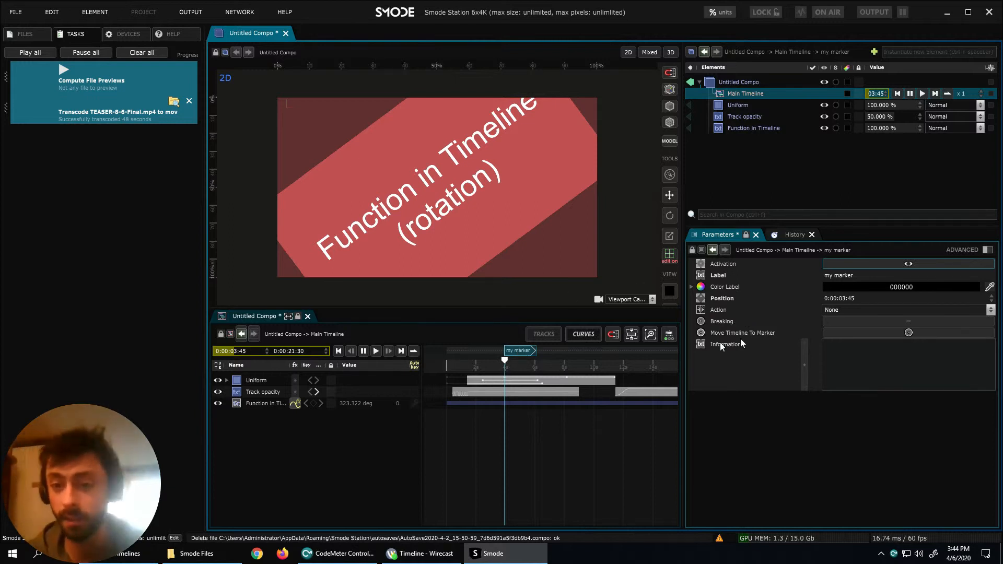
Move the playhead to 0:00:00:43 and bring it back to "my marker" with Move Timeline To Marker.
{"action": "left_click", "coordinate": [731, 313]}
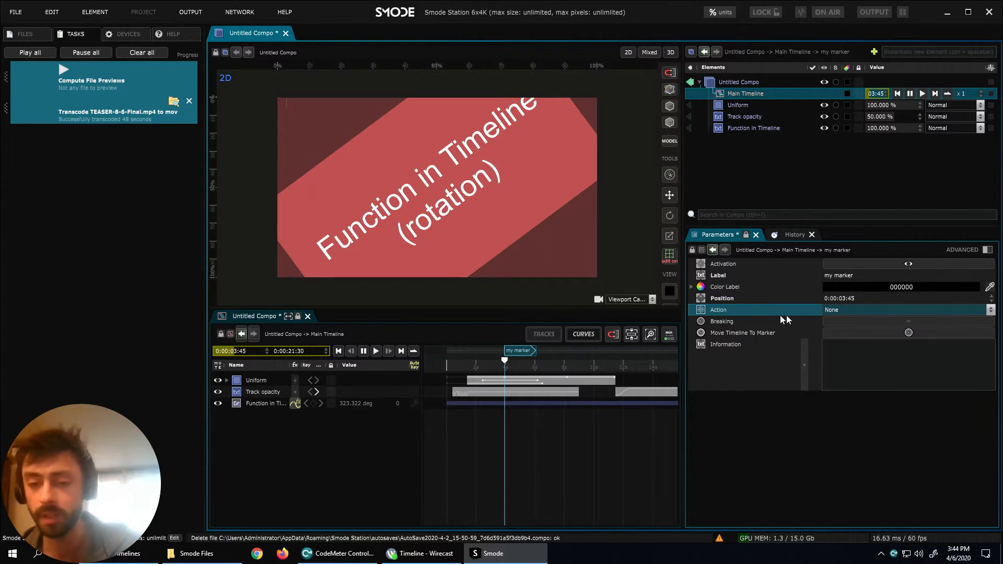
{"action": "left_click", "coordinate": [732, 325]}
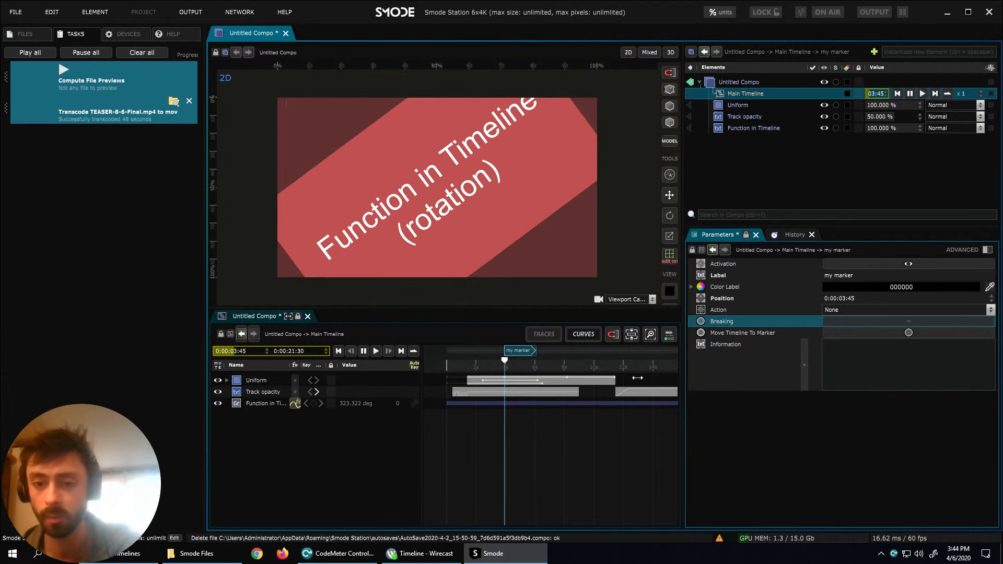
{"action": "left_click_drag", "start_coordinate": [483, 363], "coordinate": [460, 363]}
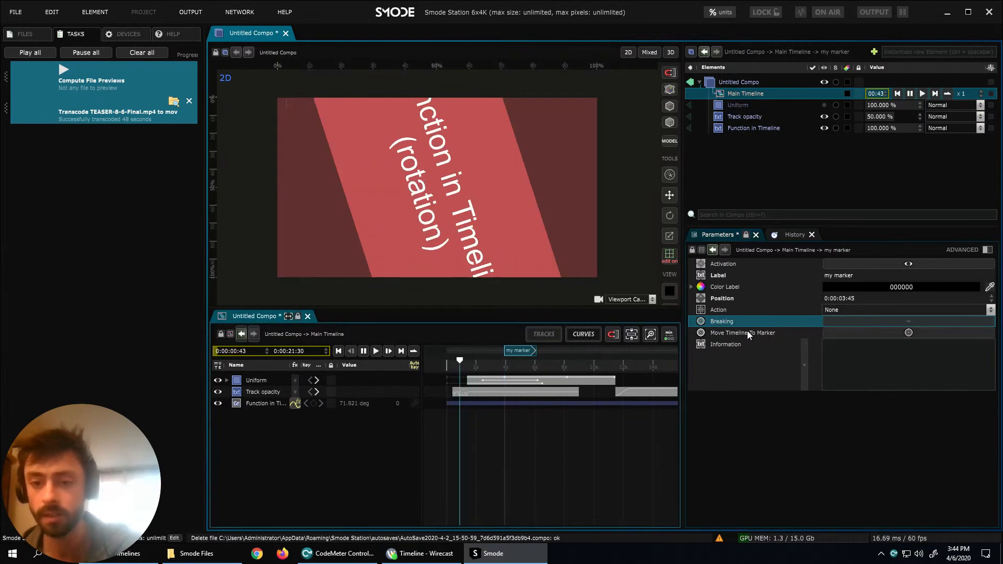
{"action": "left_click", "coordinate": [872, 333]}
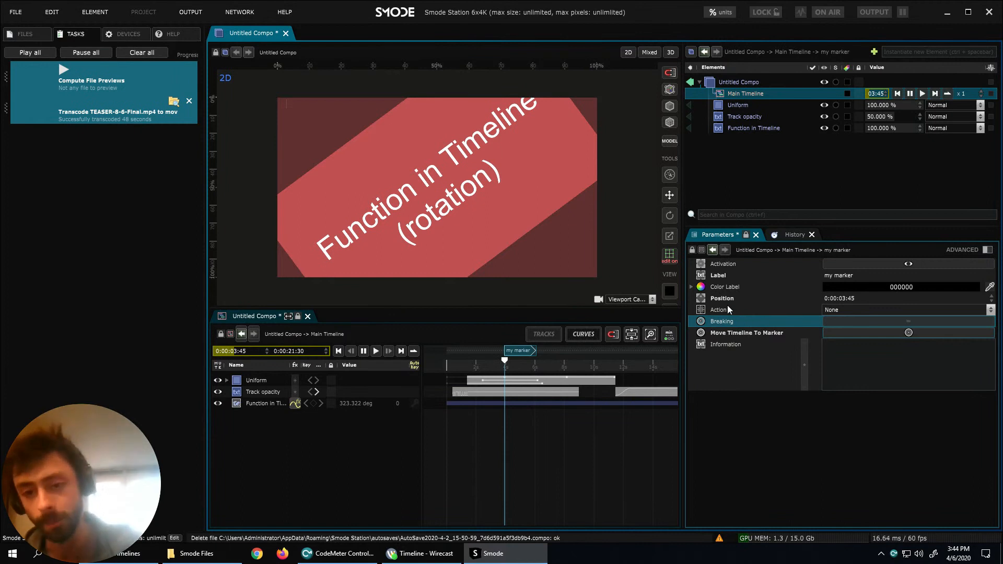
Enable Breaking on "my marker" and test it by playing from 0:00:02:48, resuming past the marker, and returning the playhead to 0:00:02:21.
{"action": "left_click", "coordinate": [854, 320]}
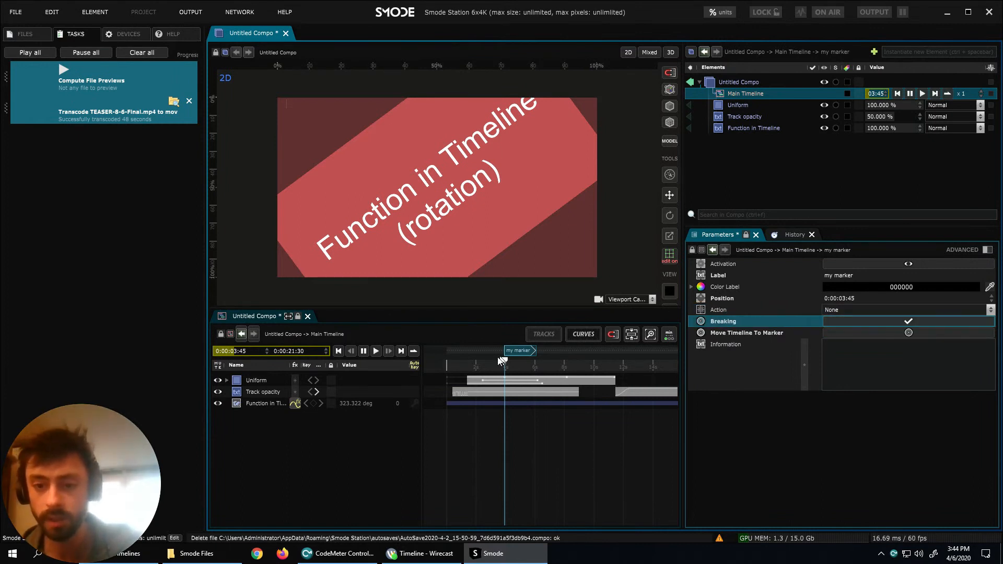
{"action": "left_click_drag", "start_coordinate": [501, 359], "coordinate": [490, 359]}
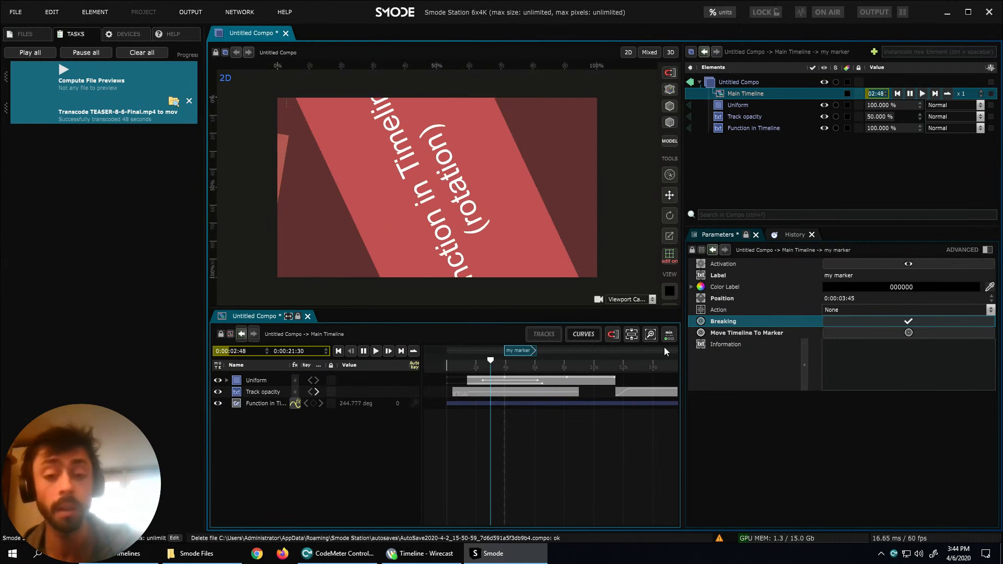
{"action": "key", "text": "space"}
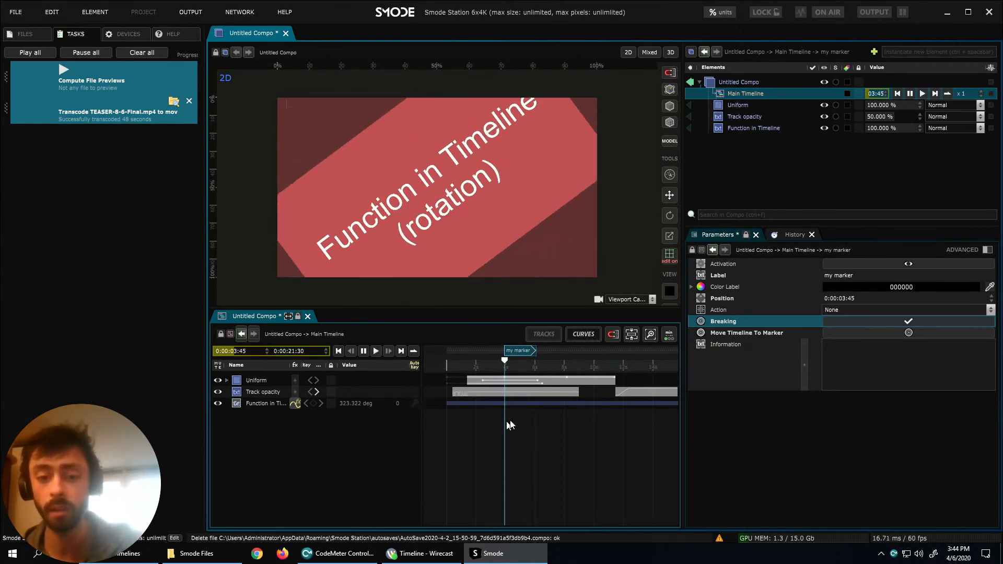
{"action": "key", "text": "space"}
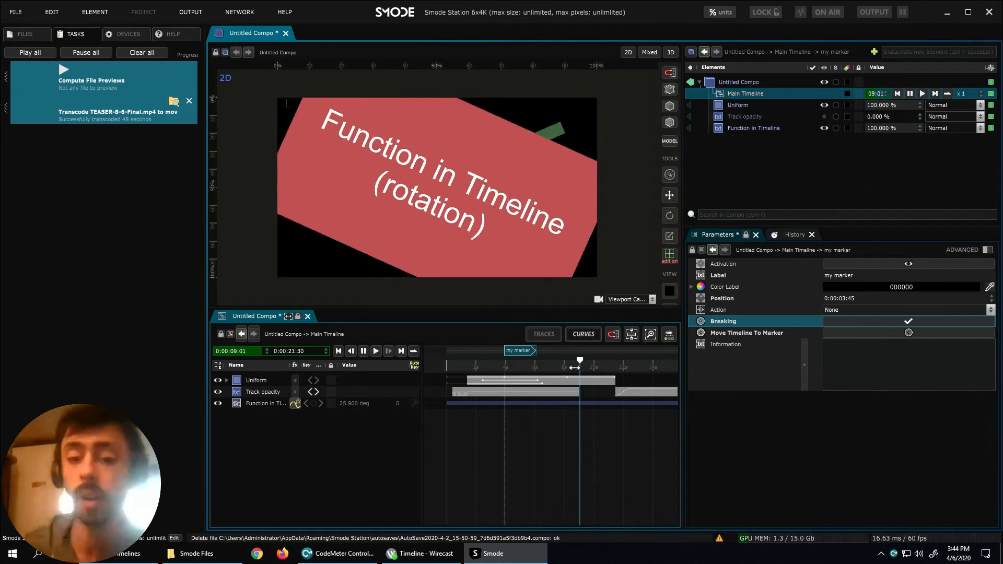
{"action": "left_click_drag", "start_coordinate": [577, 361], "coordinate": [563, 361]}
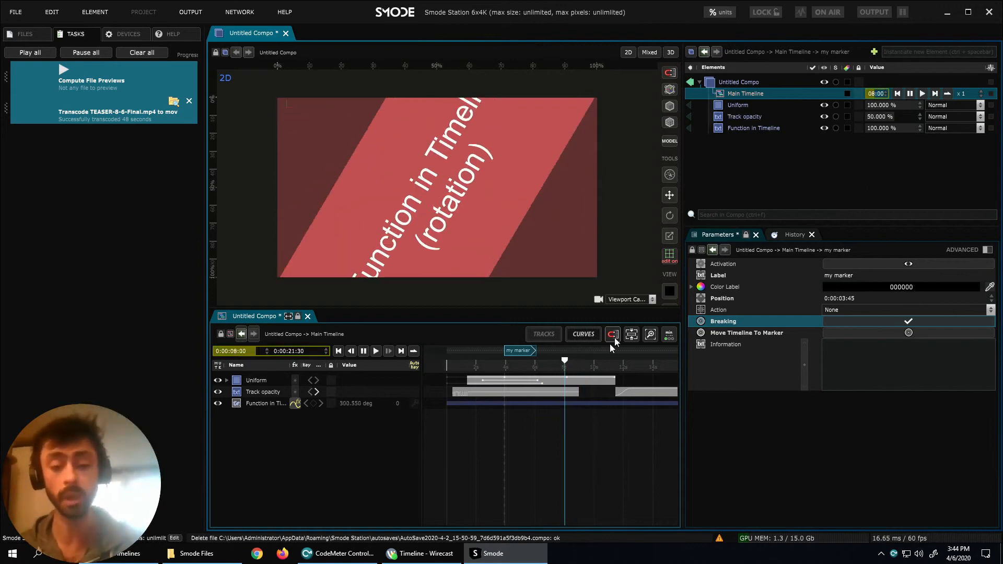
{"action": "left_click", "coordinate": [482, 362]}
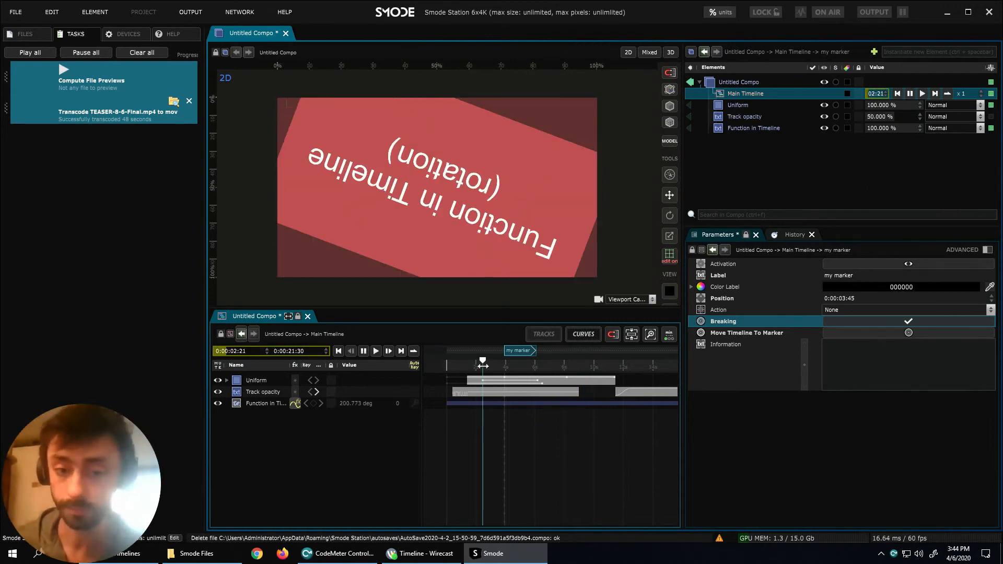
Disable Breaking on "my marker" and set its Action to Loop.
{"action": "left_click", "coordinate": [910, 323]}
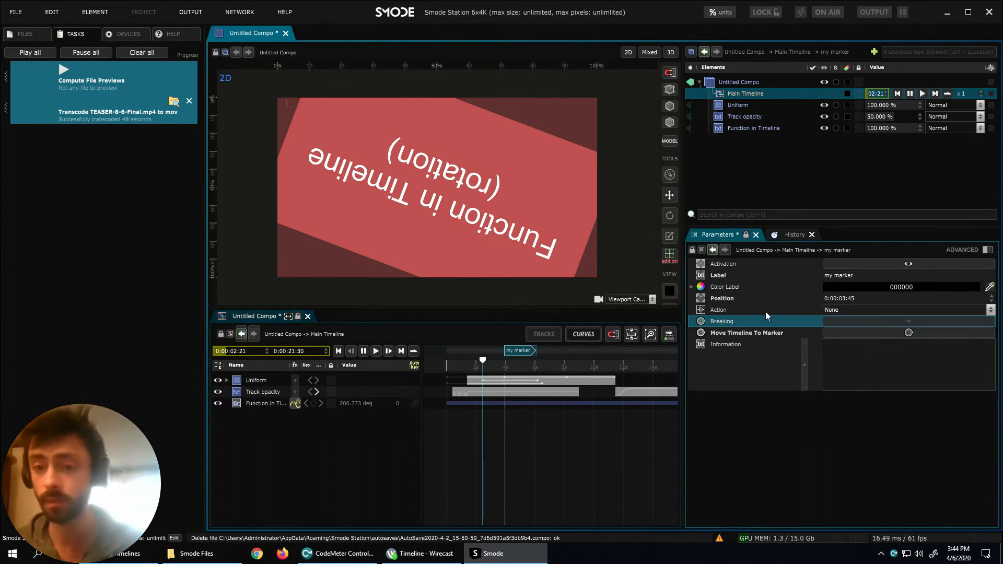
{"action": "left_click", "coordinate": [857, 311]}
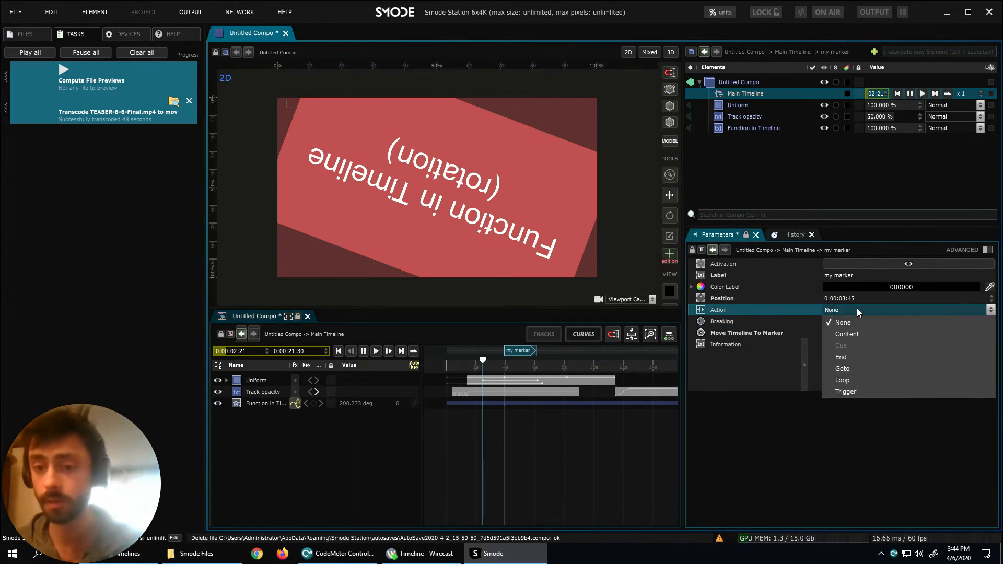
{"action": "left_click", "coordinate": [847, 385]}
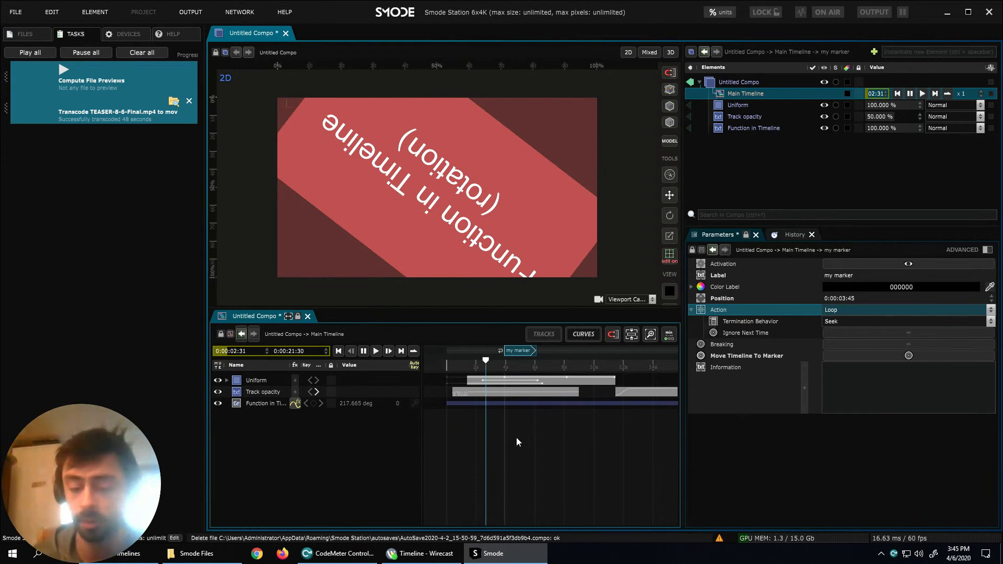
Add a marker to the main timeline at 0:00:02:00 and label it "another marker".
{"action": "left_click_drag", "start_coordinate": [481, 361], "coordinate": [475, 363]}
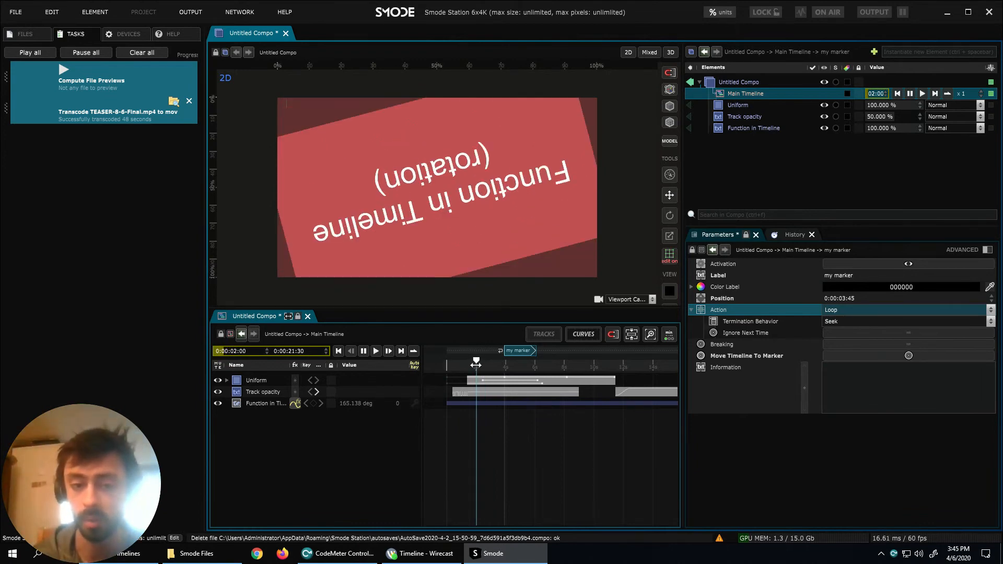
{"action": "key", "text": "m"}
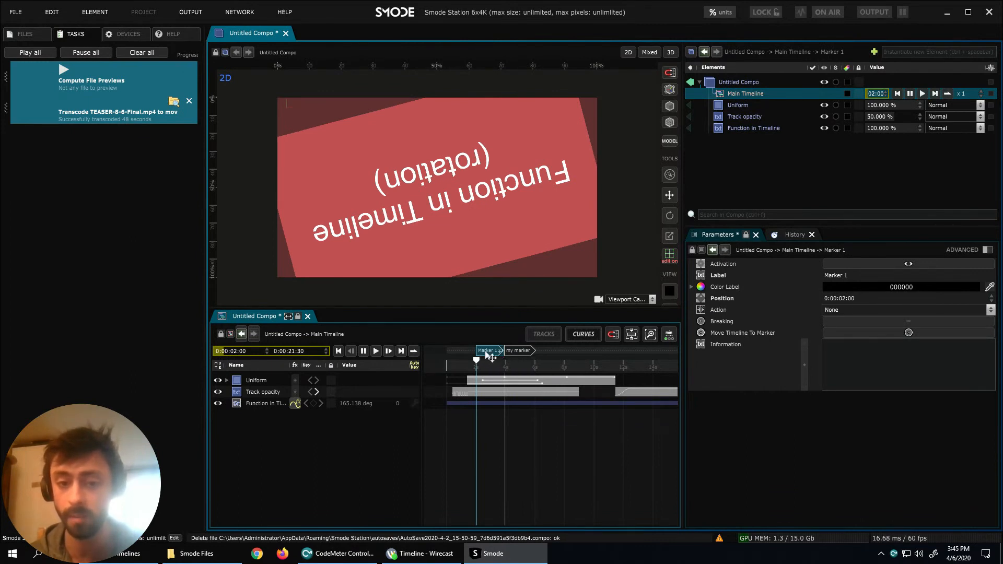
{"action": "double_click", "coordinate": [859, 277]}
{"action": "type", "text": "another m"}
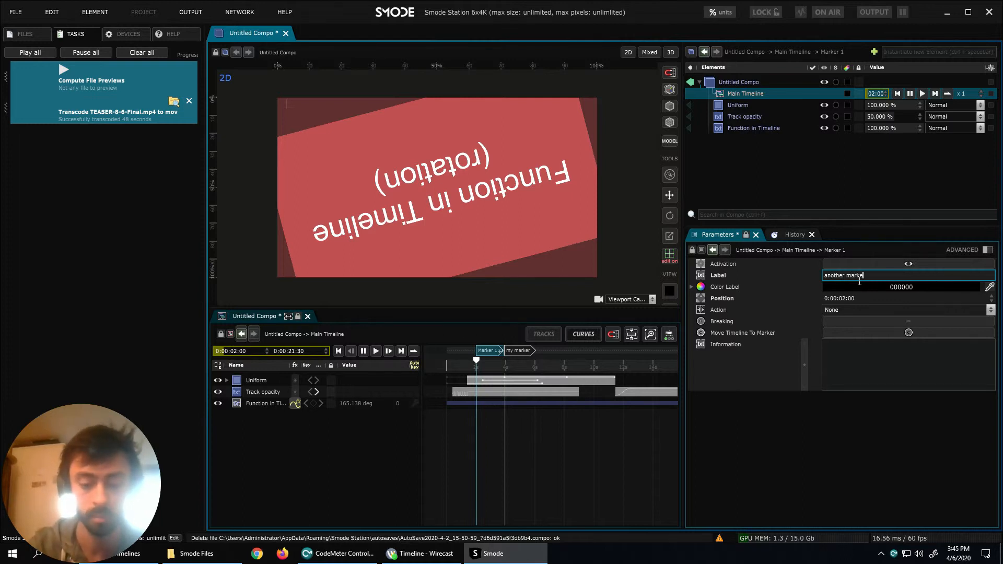
{"action": "key", "text": "Return"}
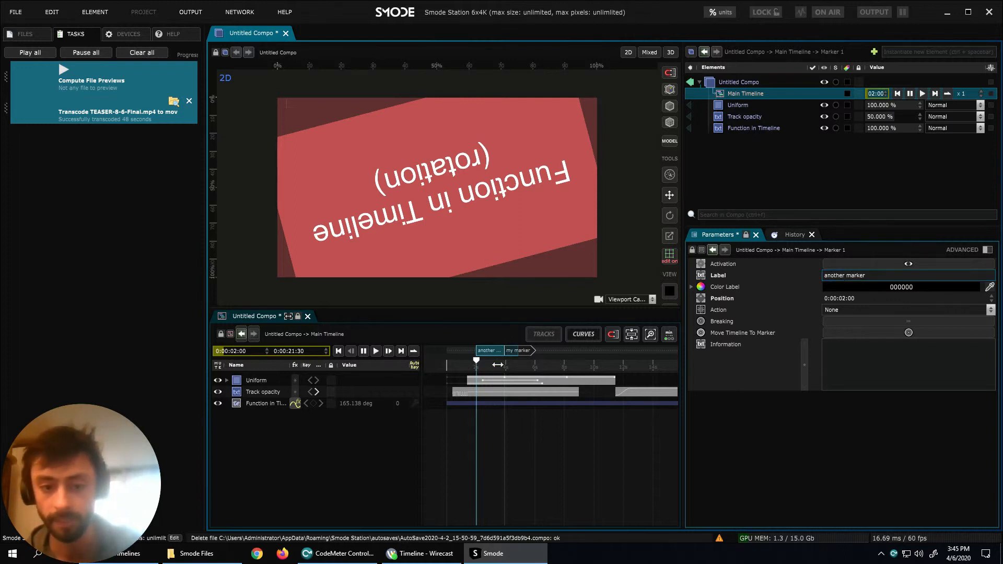
Play the timeline between "another marker" and "my marker" to check the looping behavior.
{"action": "left_click", "coordinate": [498, 362]}
{"action": "key", "text": "space"}
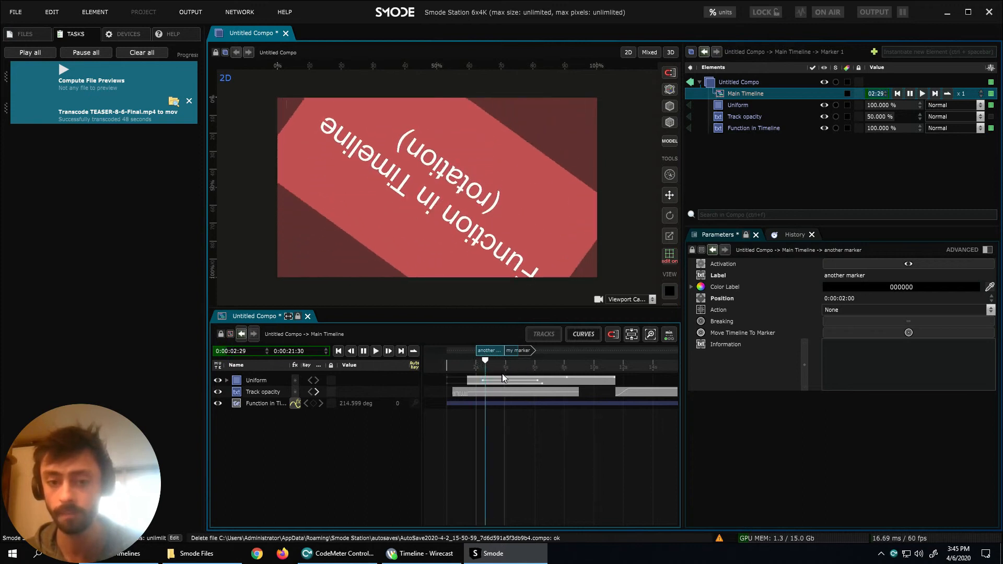
{"action": "key", "text": "space"}
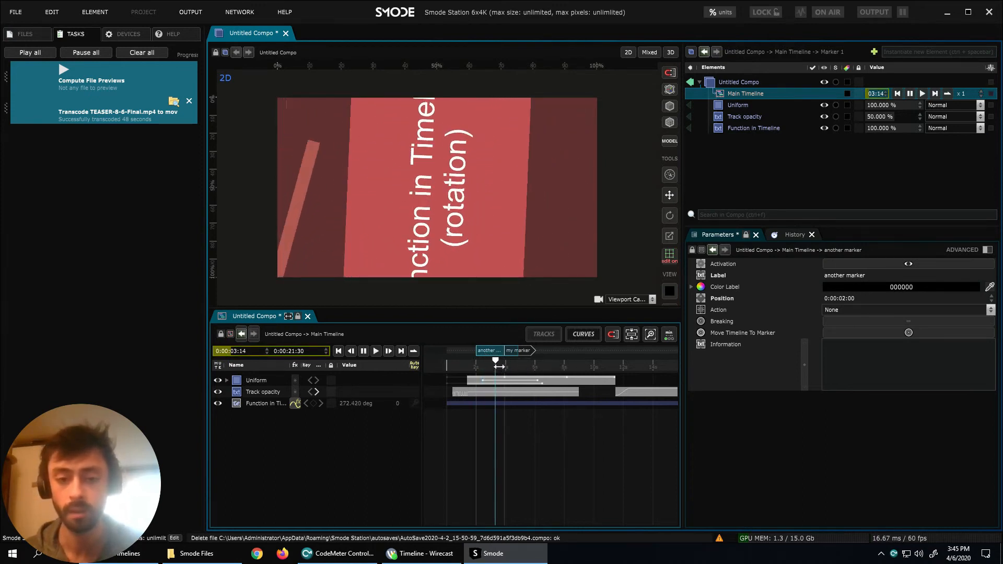
{"action": "key", "text": "space"}
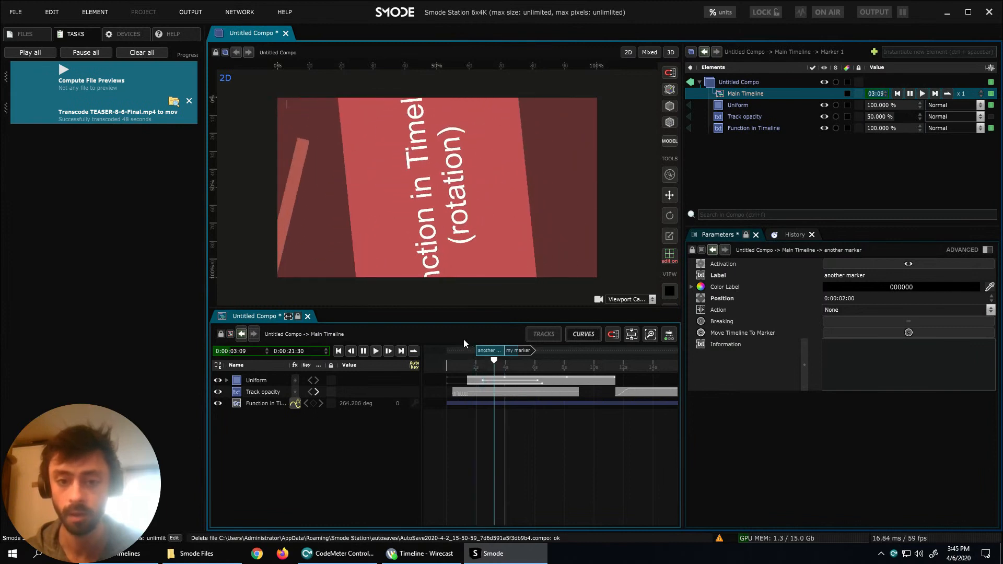
{"action": "key", "text": "space"}
{"action": "left_click_drag", "start_coordinate": [483, 361], "coordinate": [493, 362]}
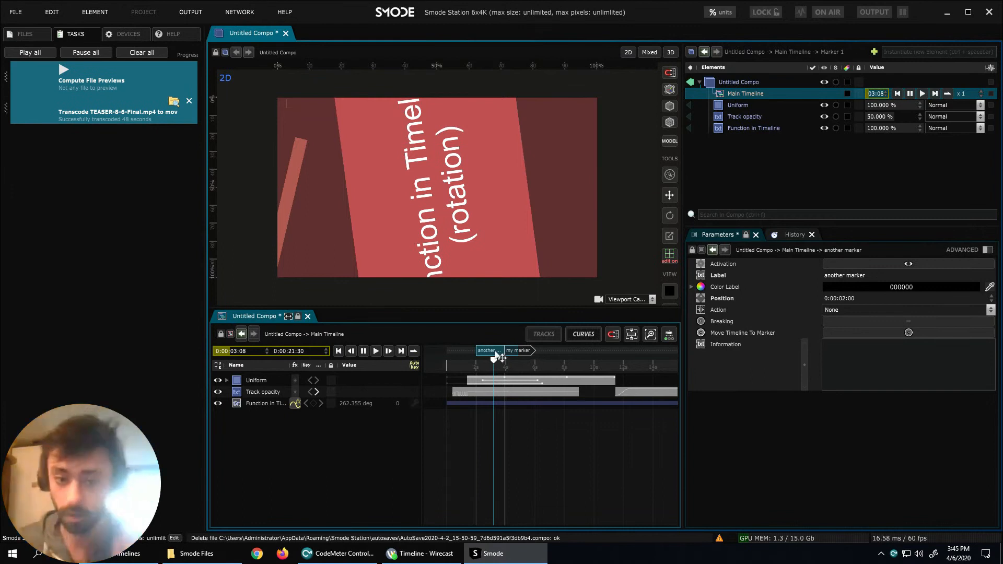
Move "another marker" to 0:00:01:35 and add a marker at 0:00:09:47 labeled "reach this one".
{"action": "left_click_drag", "start_coordinate": [490, 359], "coordinate": [480, 357]}
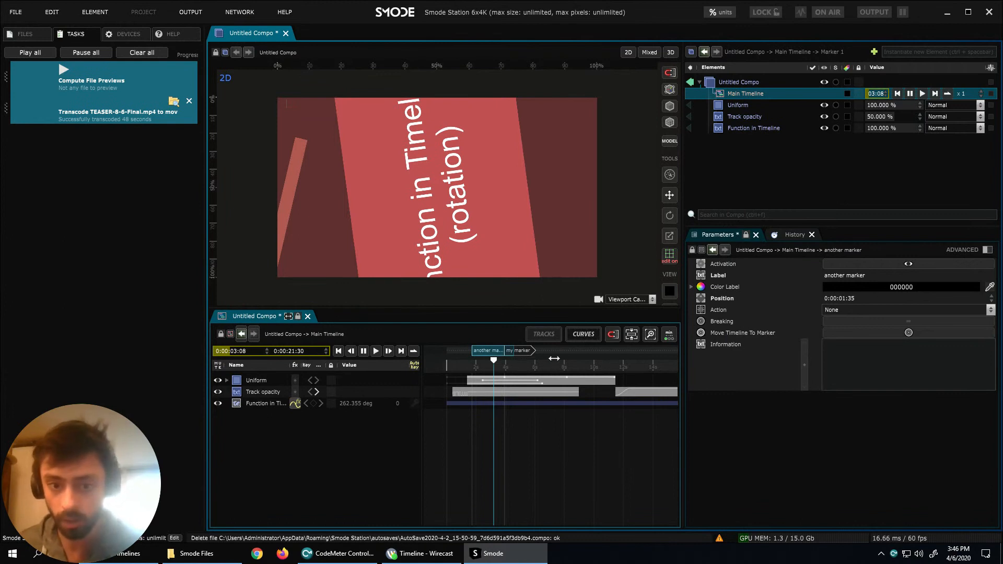
{"action": "left_click", "coordinate": [562, 358]}
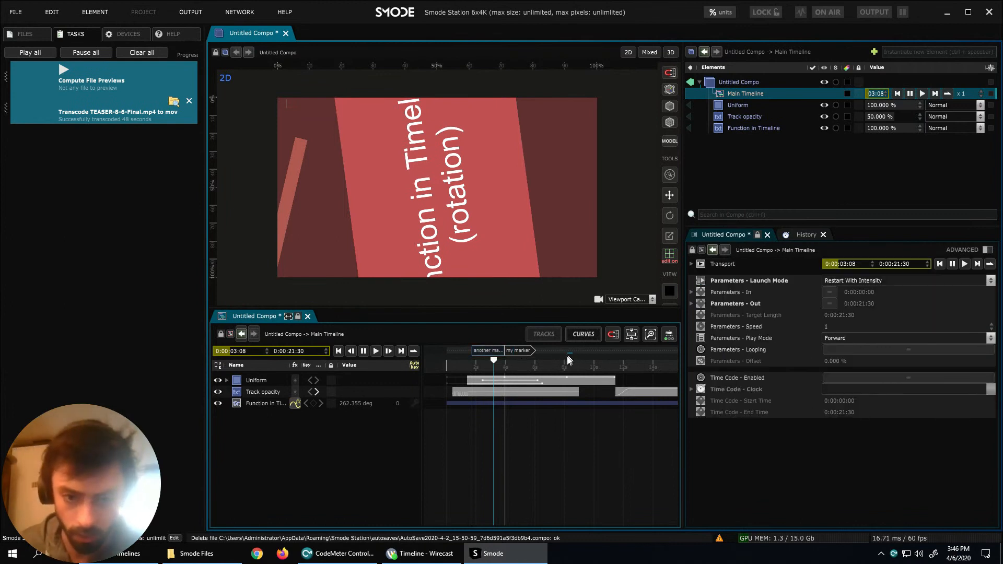
{"action": "left_click_drag", "start_coordinate": [563, 360], "coordinate": [592, 360]}
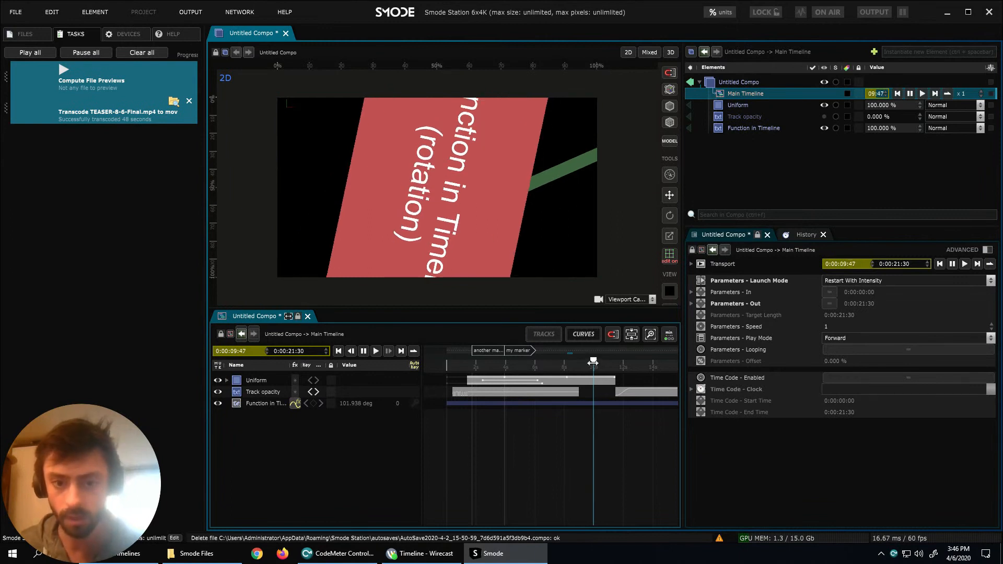
{"action": "key", "text": "m"}
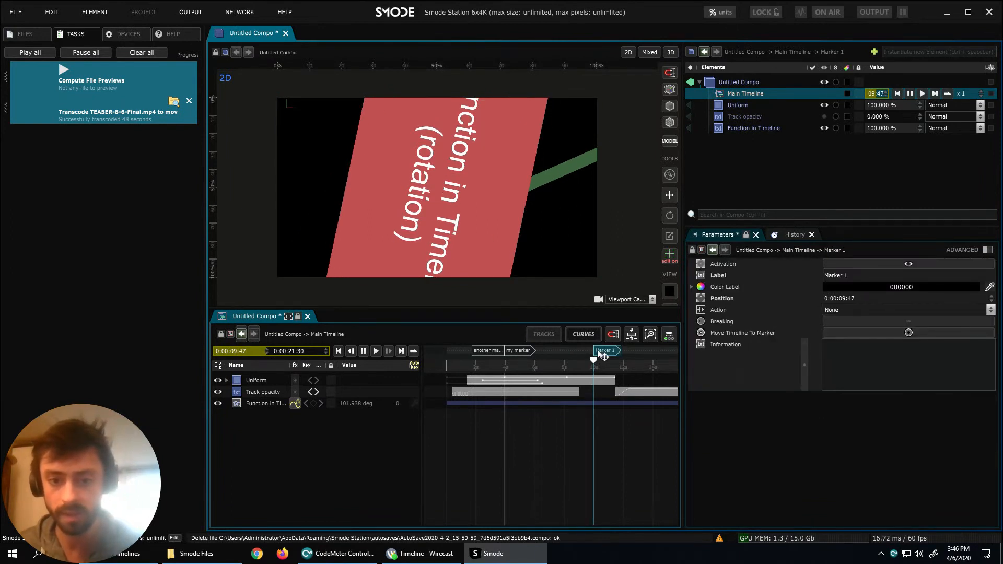
{"action": "double_click", "coordinate": [857, 275]}
{"action": "type", "text": "reah"}
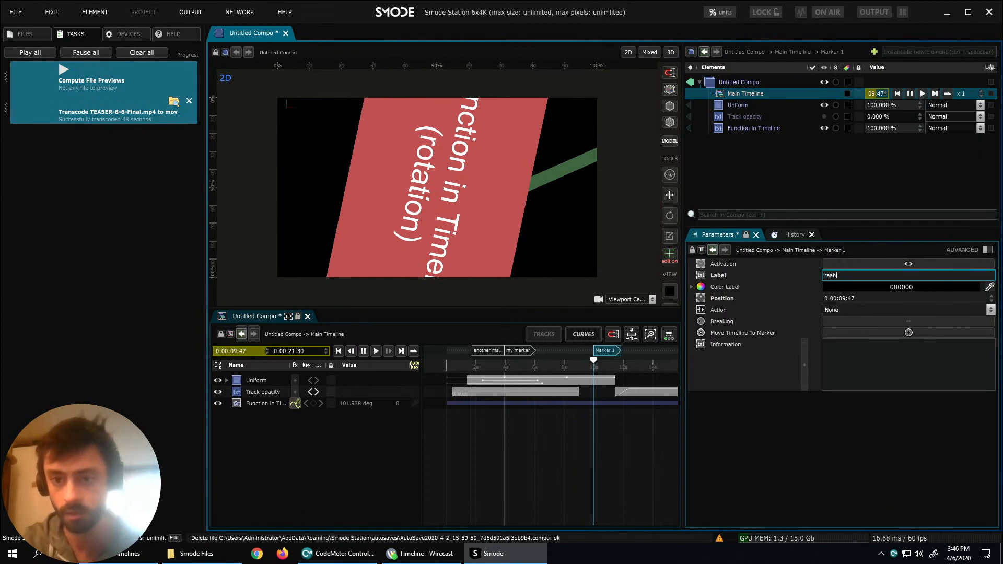
{"action": "type", "text": "c this one"}
{"action": "key", "text": "Return"}
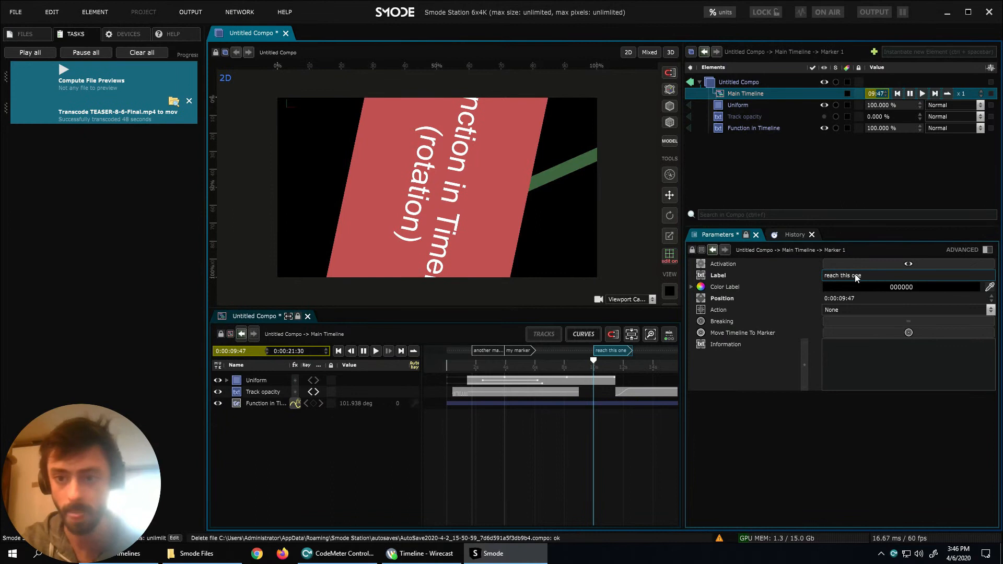
Change the Action of "my marker" to Goto.
{"action": "left_click", "coordinate": [532, 350]}
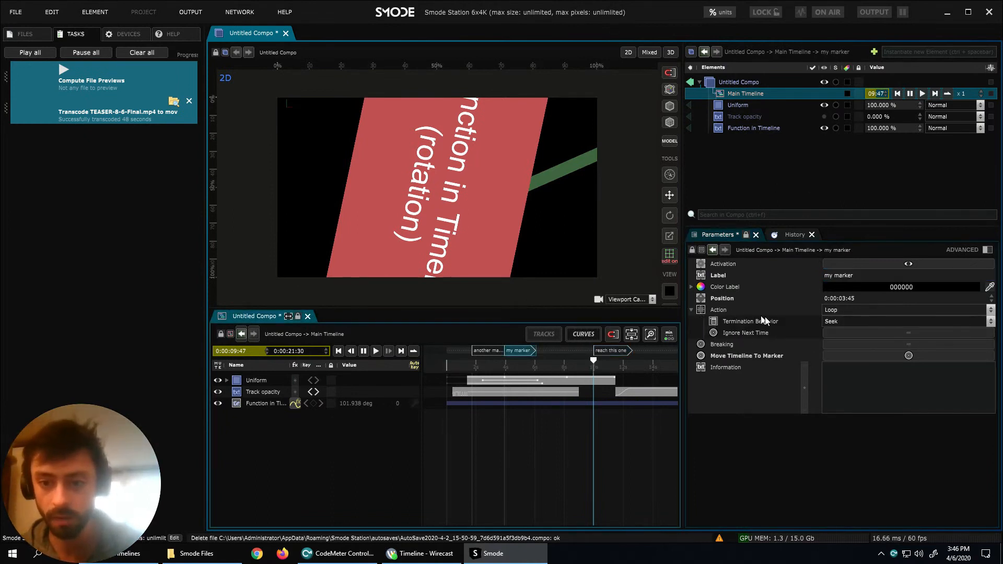
{"action": "left_click", "coordinate": [876, 311]}
{"action": "left_click", "coordinate": [865, 309]}
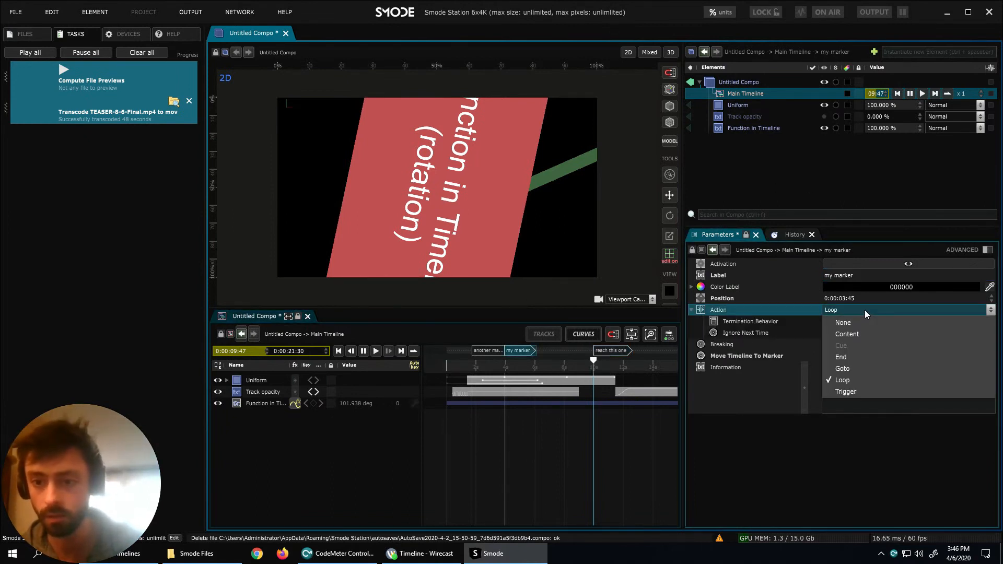
{"action": "left_click", "coordinate": [844, 368]}
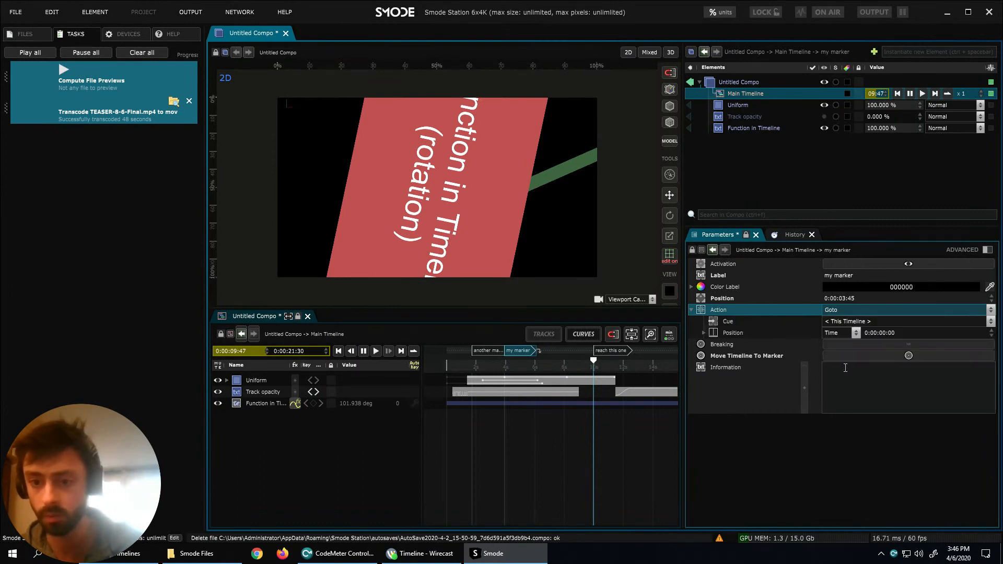
Review the Goto action's Cue and position types, keep Time, and set its target position to 0:00:06:00.
{"action": "left_click", "coordinate": [725, 322]}
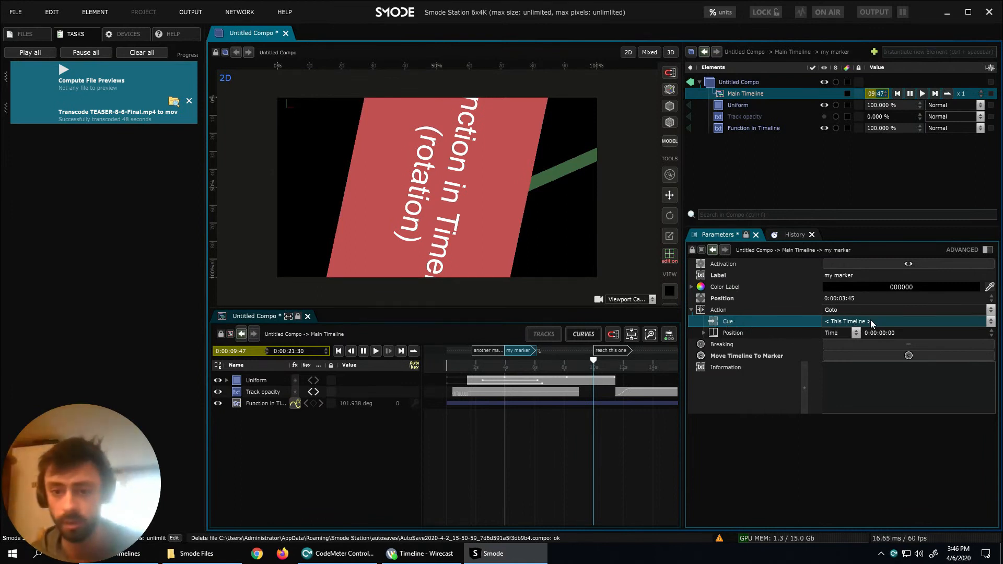
{"action": "left_click", "coordinate": [740, 334]}
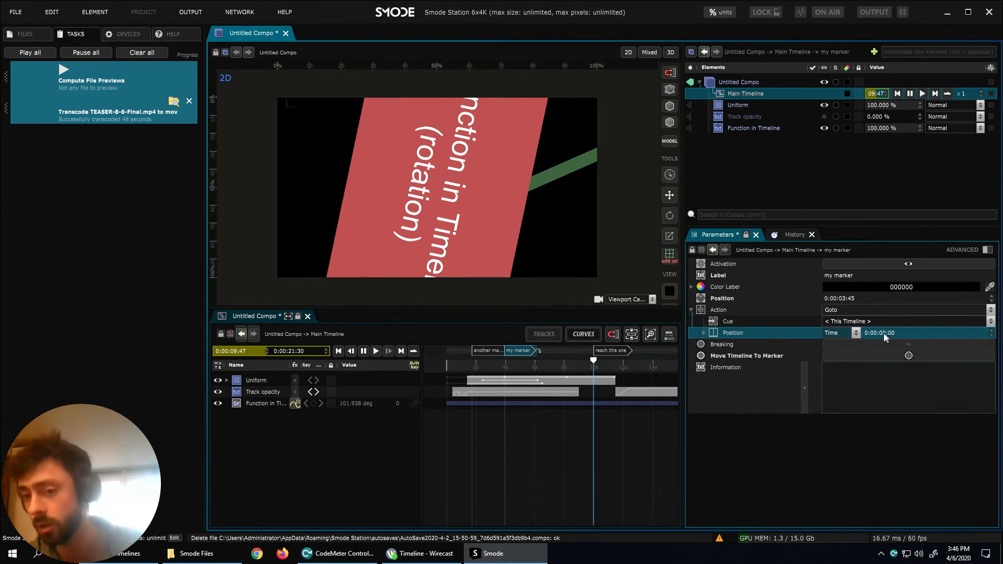
{"action": "left_click", "coordinate": [847, 333]}
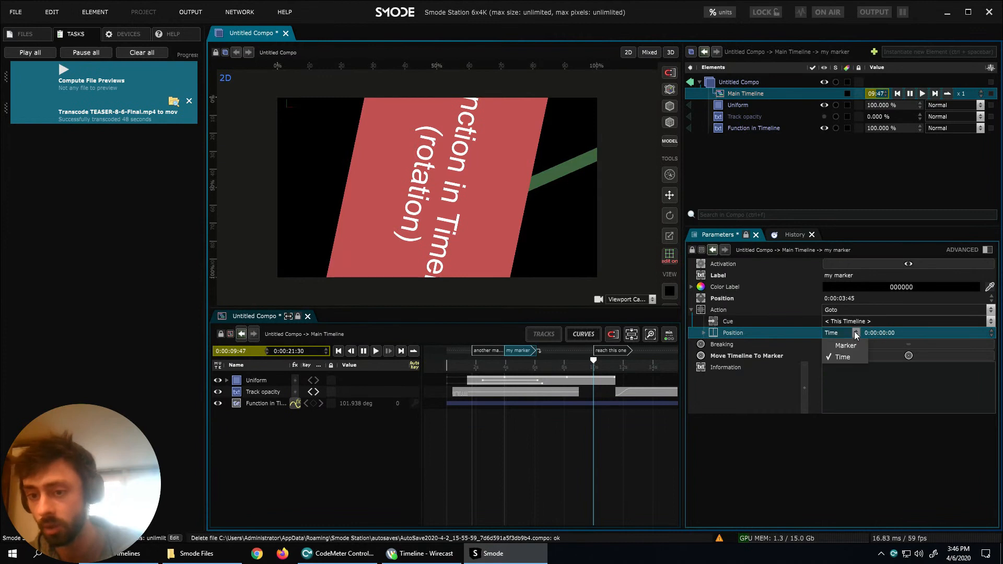
{"action": "left_click", "coordinate": [756, 335]}
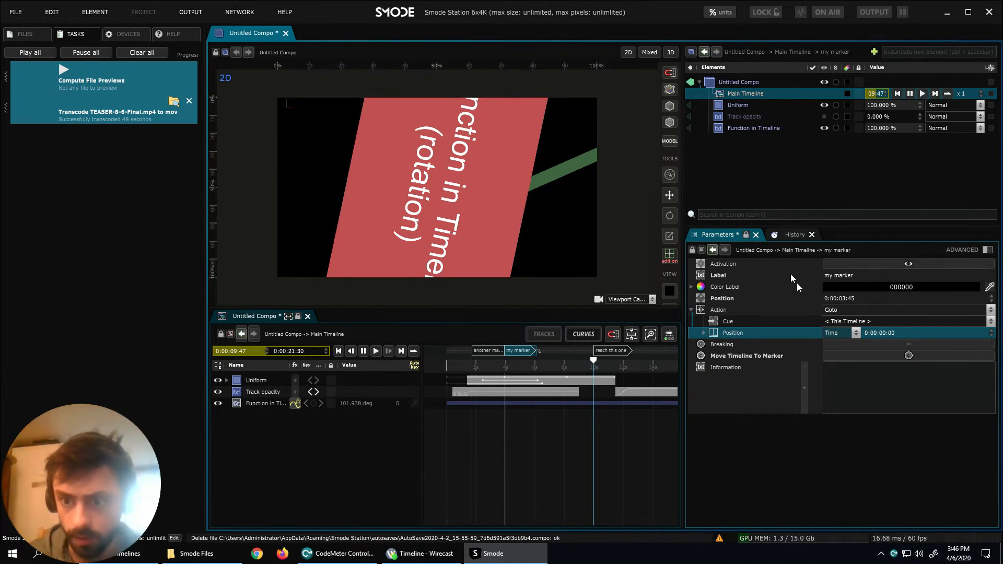
{"action": "double_click", "coordinate": [875, 332]}
{"action": "type", "text": "6"}
{"action": "key", "text": "Return"}
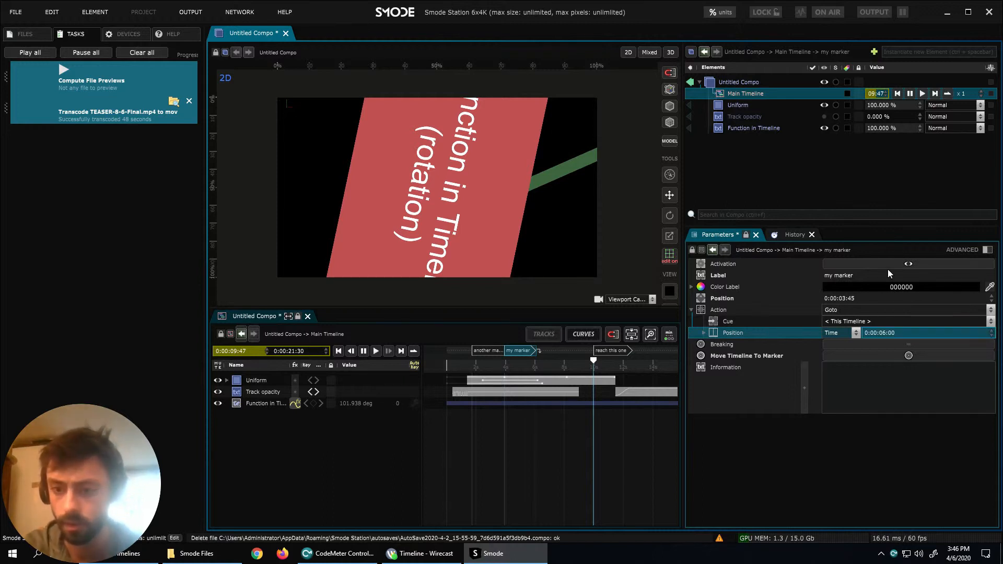
Play the timeline through "my marker" to check its Goto jump to 0:00:06:00.
{"action": "left_click", "coordinate": [495, 361]}
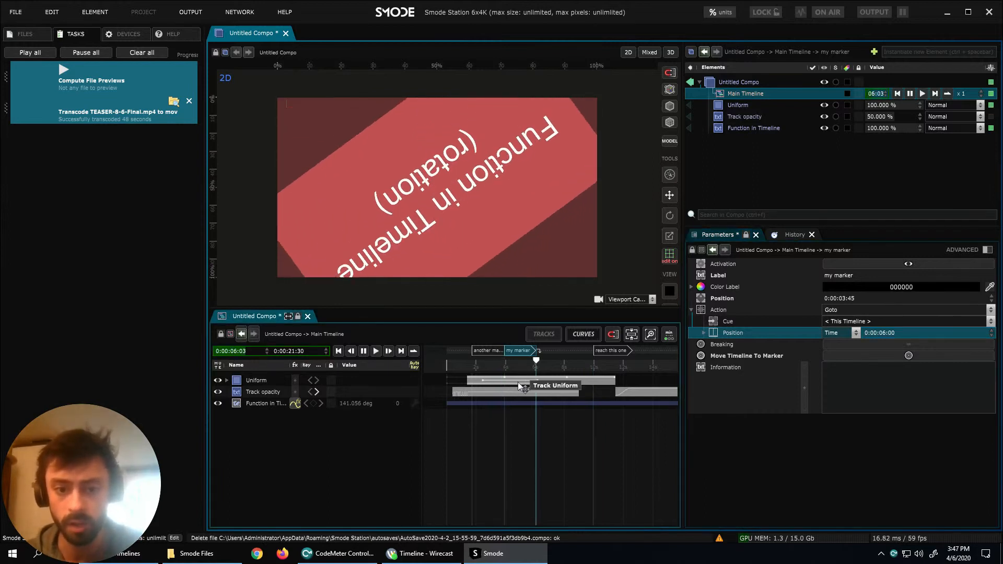
{"action": "left_click", "coordinate": [488, 364]}
{"action": "key", "text": "space"}
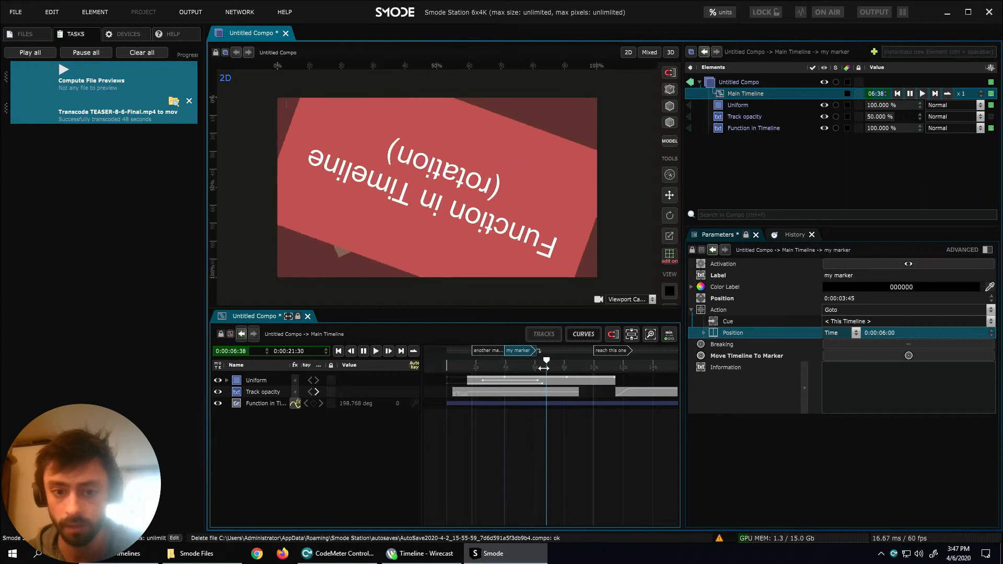
Switch the Goto position type of "my marker" from Time to Marker and target "reach this one".
{"action": "left_click", "coordinate": [854, 333]}
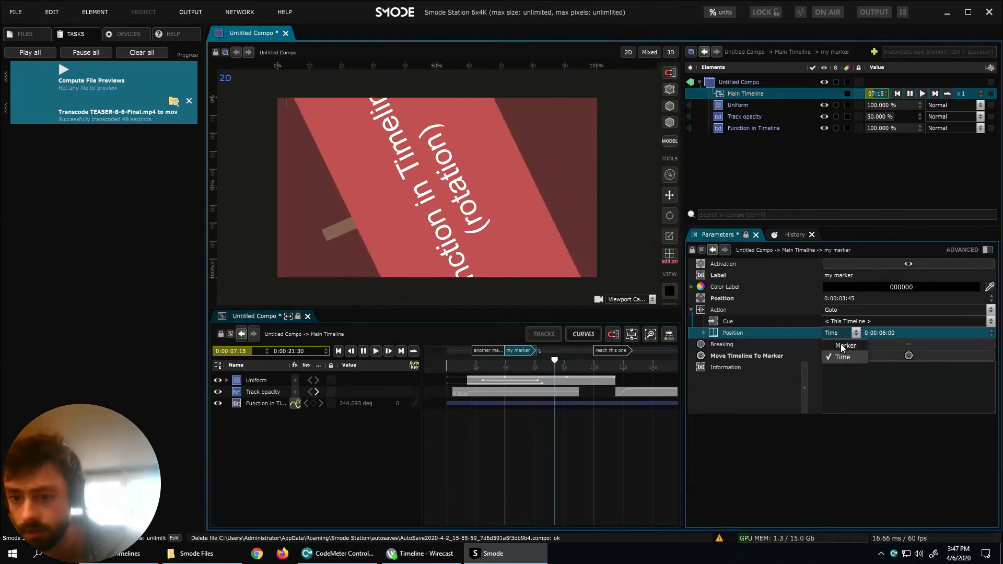
{"action": "left_click", "coordinate": [847, 346]}
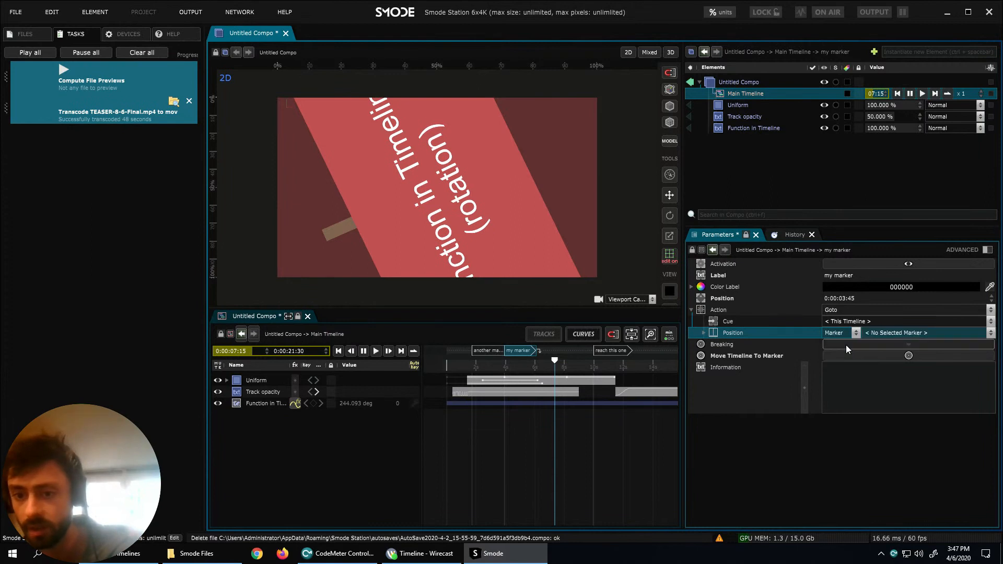
{"action": "left_click", "coordinate": [885, 334]}
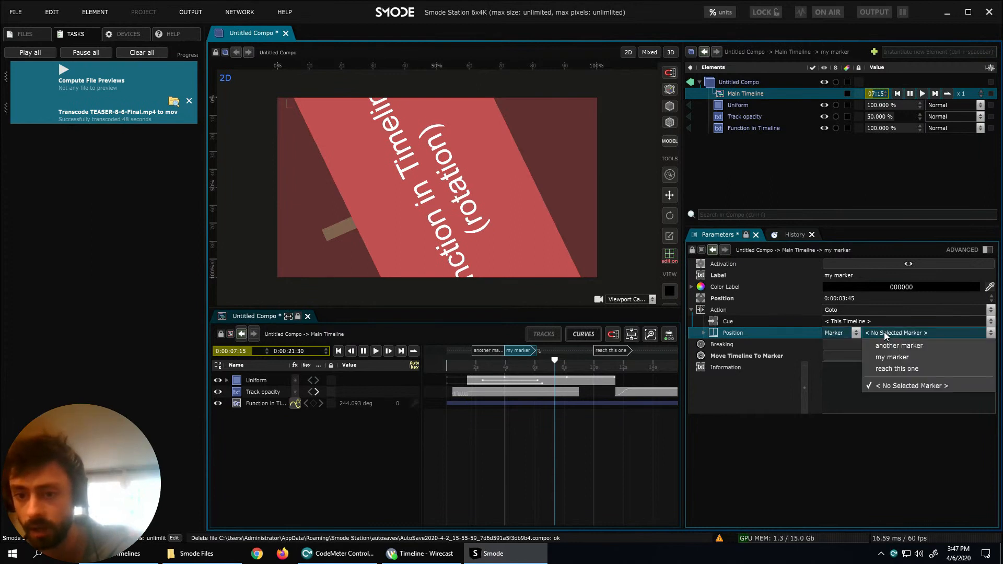
{"action": "left_click", "coordinate": [884, 370]}
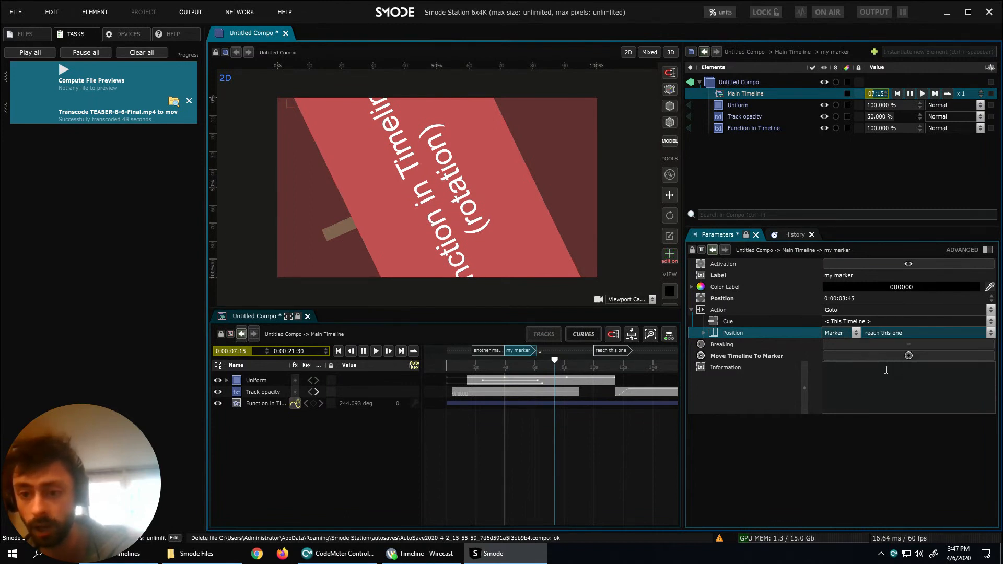
Play the timeline from before "my marker" to test the Goto jump to "reach this one", and park the playhead at 0:00:11:19.
{"action": "left_click", "coordinate": [496, 364]}
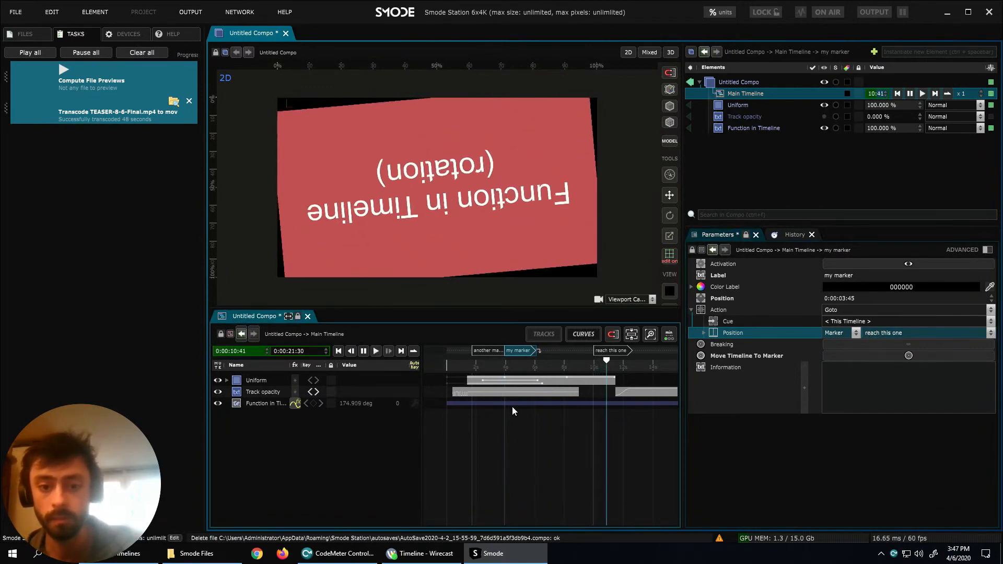
{"action": "key", "text": "space"}
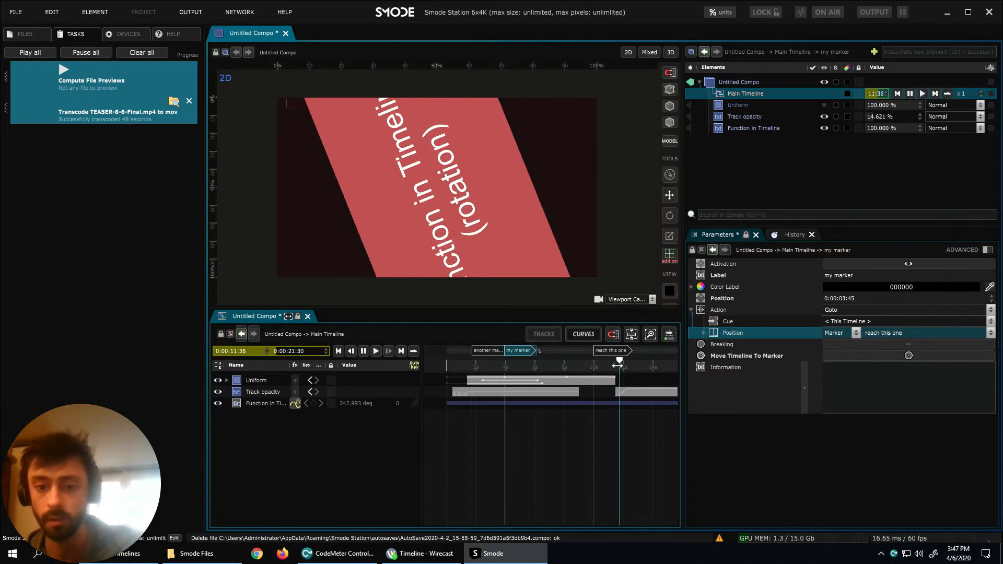
{"action": "left_click", "coordinate": [614, 365]}
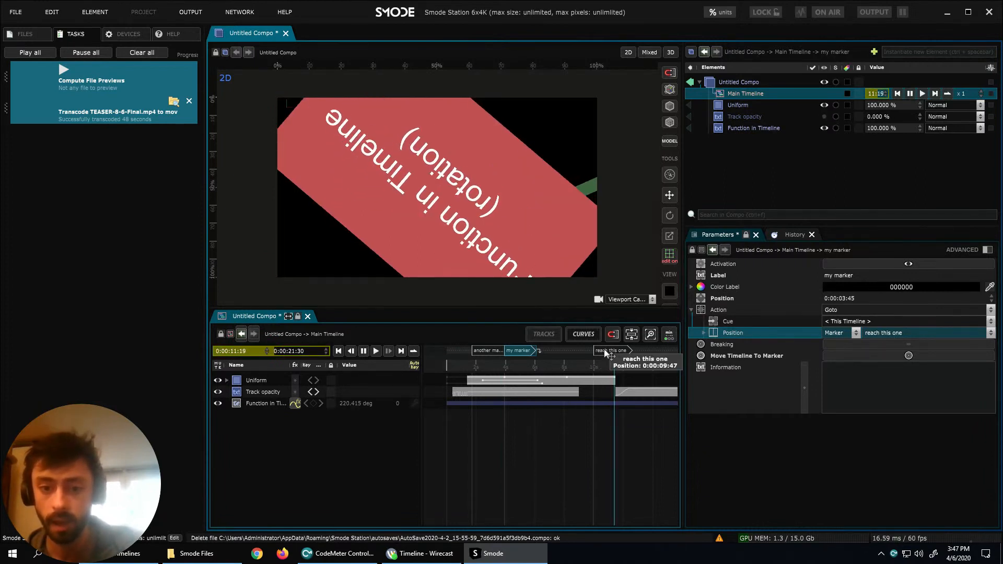
Test the Goto jump with "reach this one" moved to 0:00:00:29, and leave that marker at 0:00:08:07.
{"action": "left_click", "coordinate": [604, 352]}
{"action": "left_click_drag", "start_coordinate": [603, 352], "coordinate": [568, 354]}
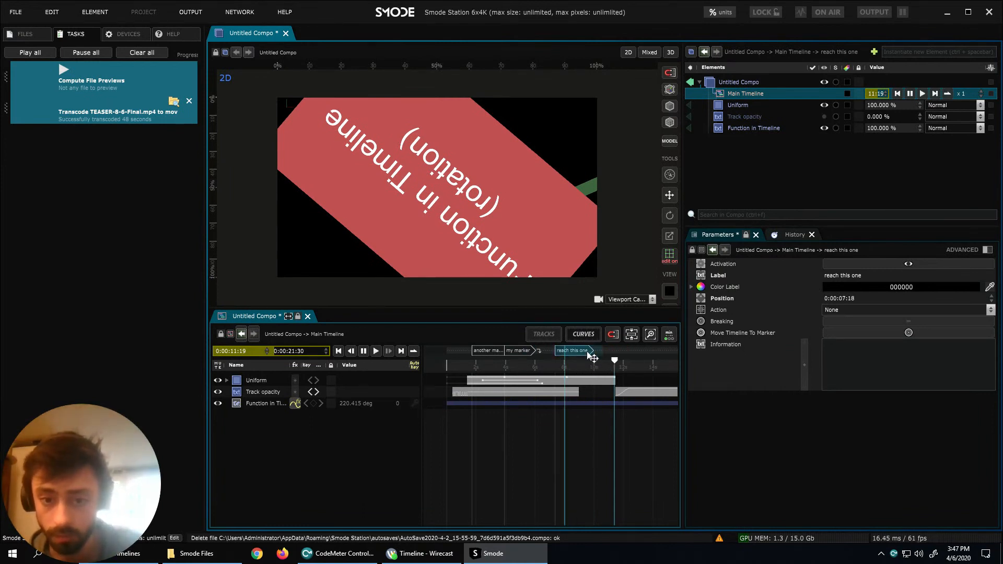
{"action": "left_click_drag", "start_coordinate": [696, 354], "coordinate": [479, 360]}
{"action": "left_click", "coordinate": [505, 367]}
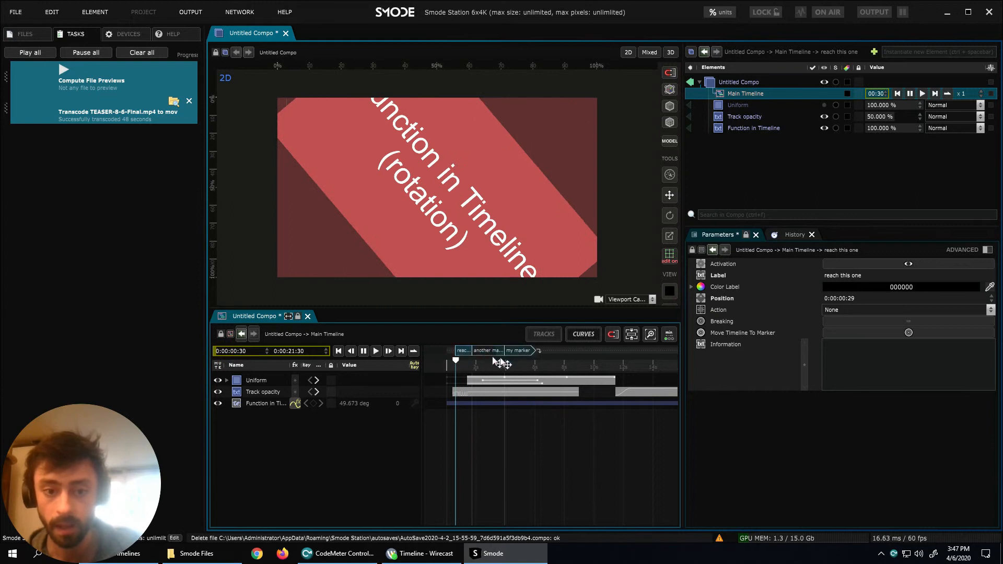
{"action": "left_click_drag", "start_coordinate": [574, 359], "coordinate": [576, 359]}
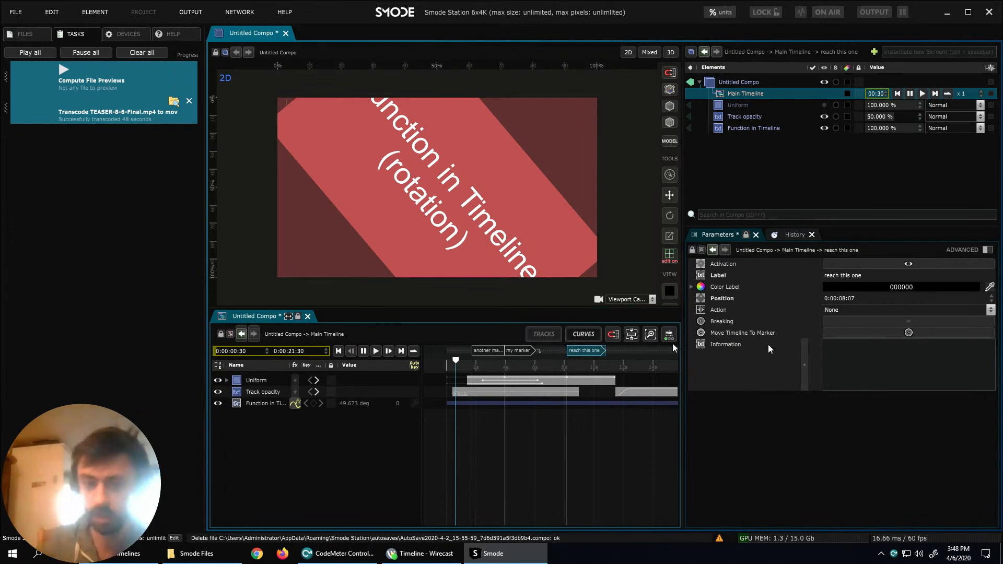
Review the Action types available for "my marker" and keep Goto.
{"action": "left_click", "coordinate": [525, 354]}
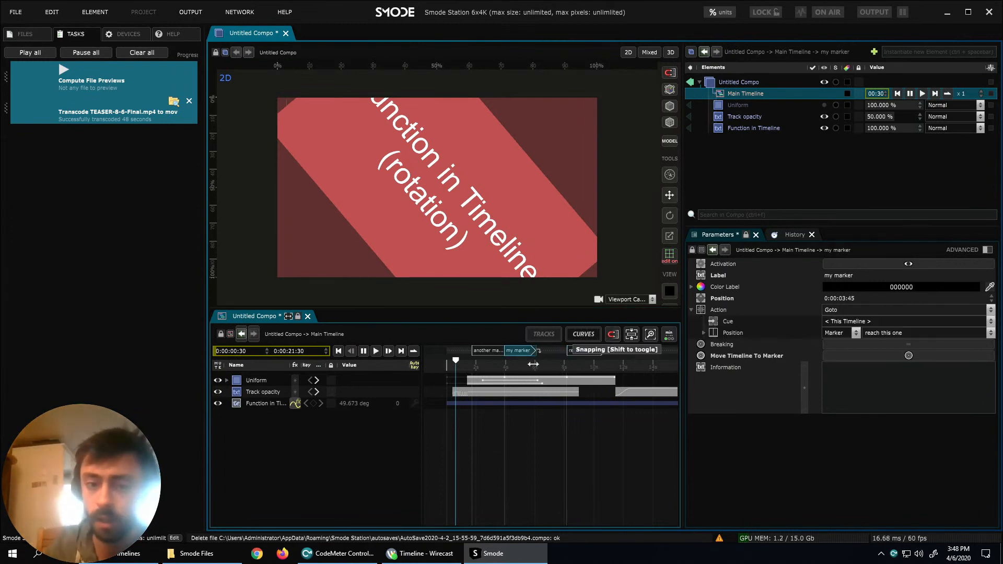
{"action": "left_click", "coordinate": [793, 312]}
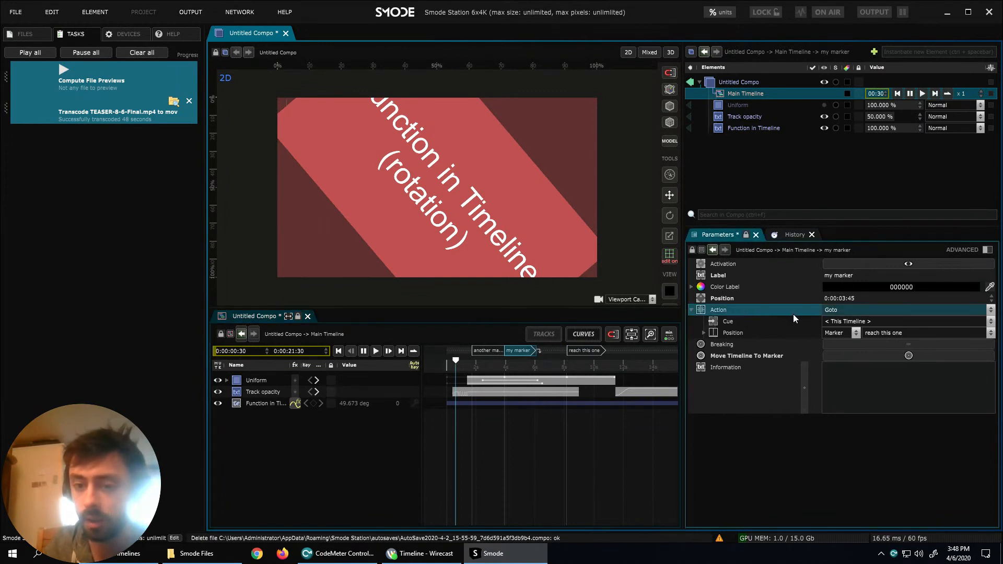
{"action": "left_click", "coordinate": [842, 312]}
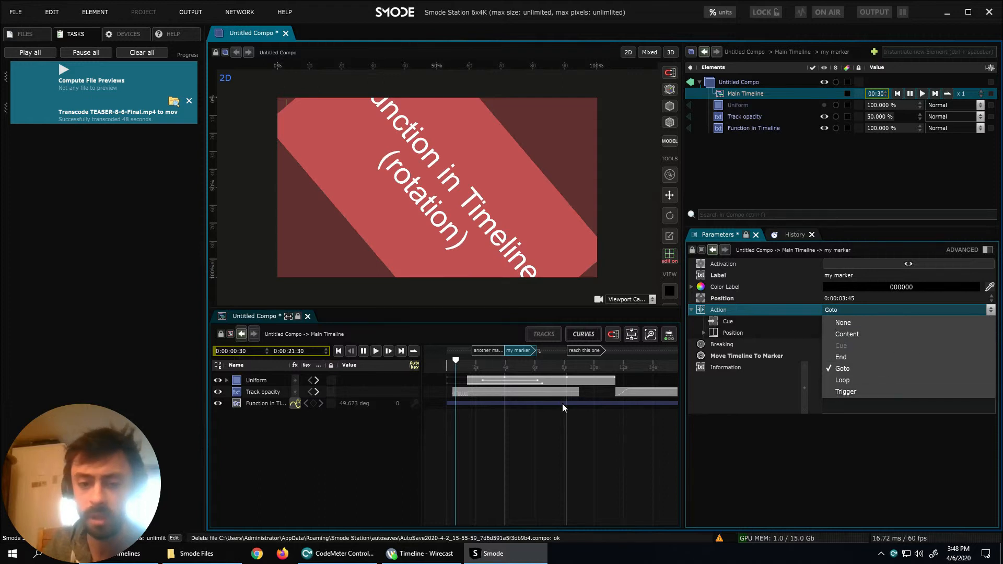
{"action": "left_click", "coordinate": [729, 166]}
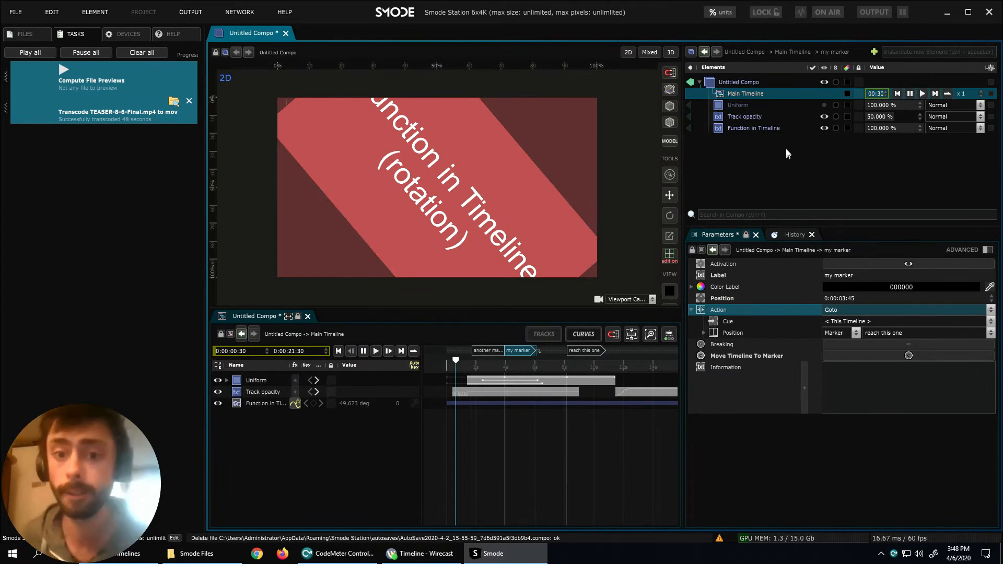
{"action": "left_click", "coordinate": [761, 127]}
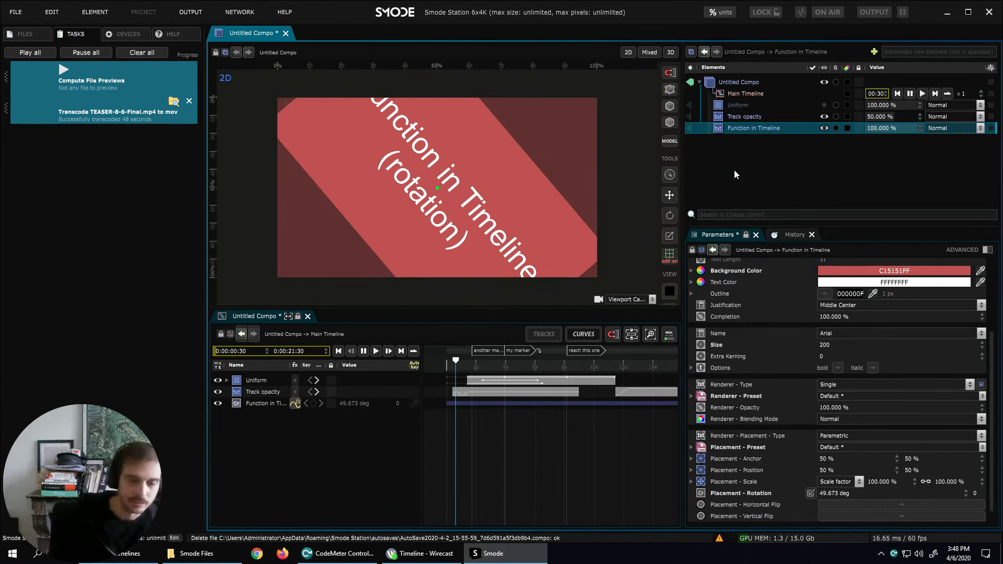
{"action": "left_click_drag", "start_coordinate": [605, 420], "coordinate": [587, 427]}
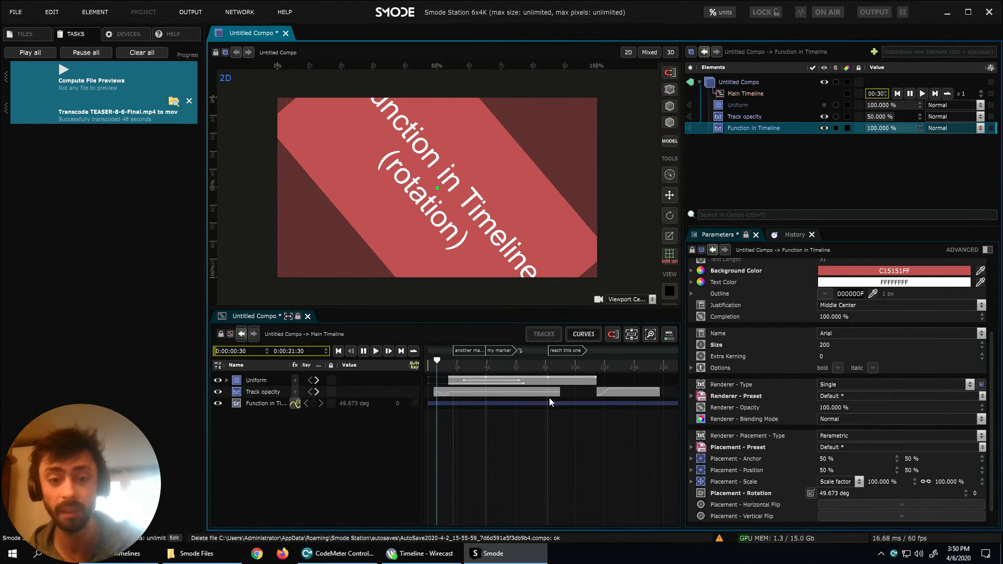
Expose the Move Timeline To Marker parameter of "reach this one" as a Trigger Parameter.
{"action": "left_click", "coordinate": [565, 350]}
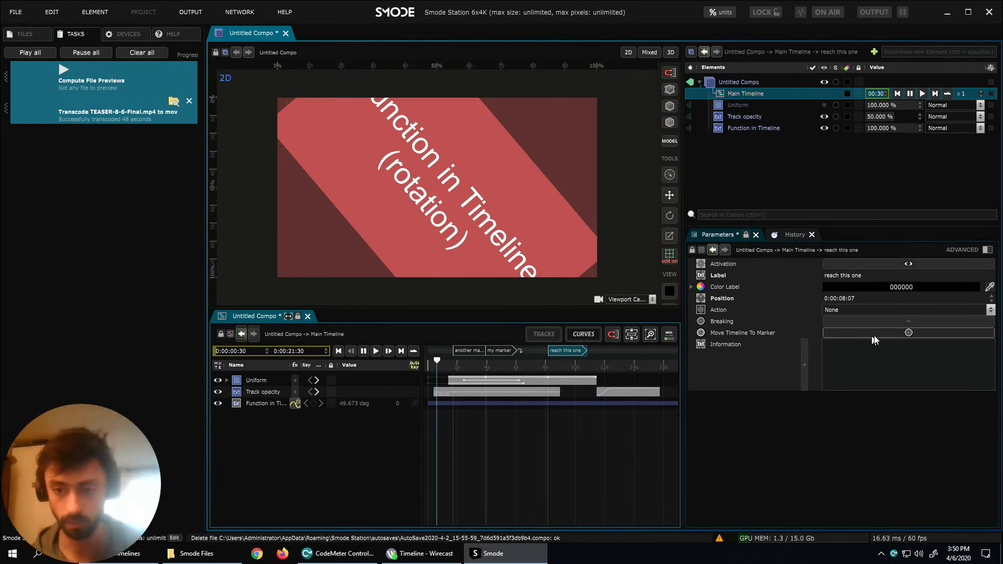
{"action": "left_click", "coordinate": [767, 337]}
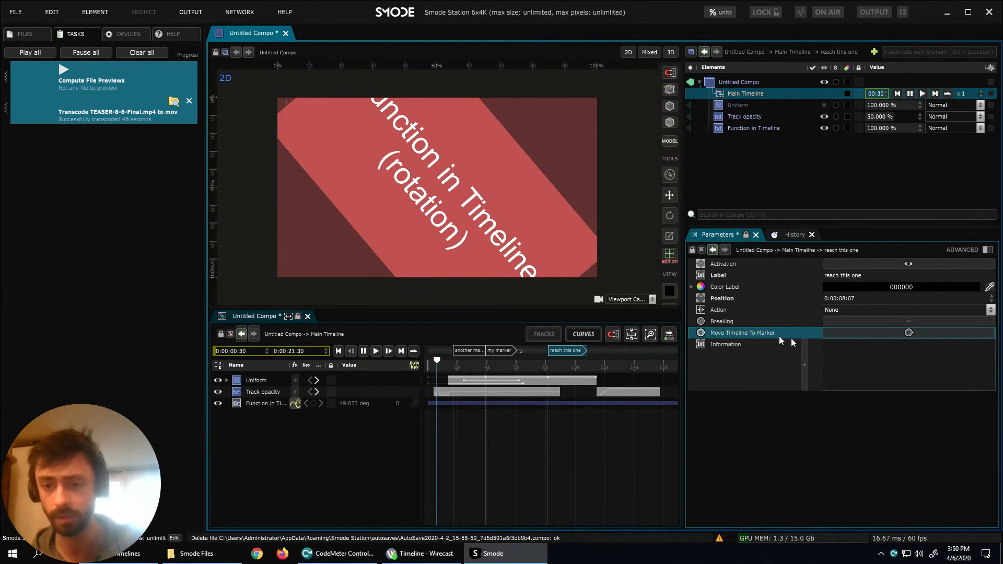
{"action": "right_click", "coordinate": [846, 332]}
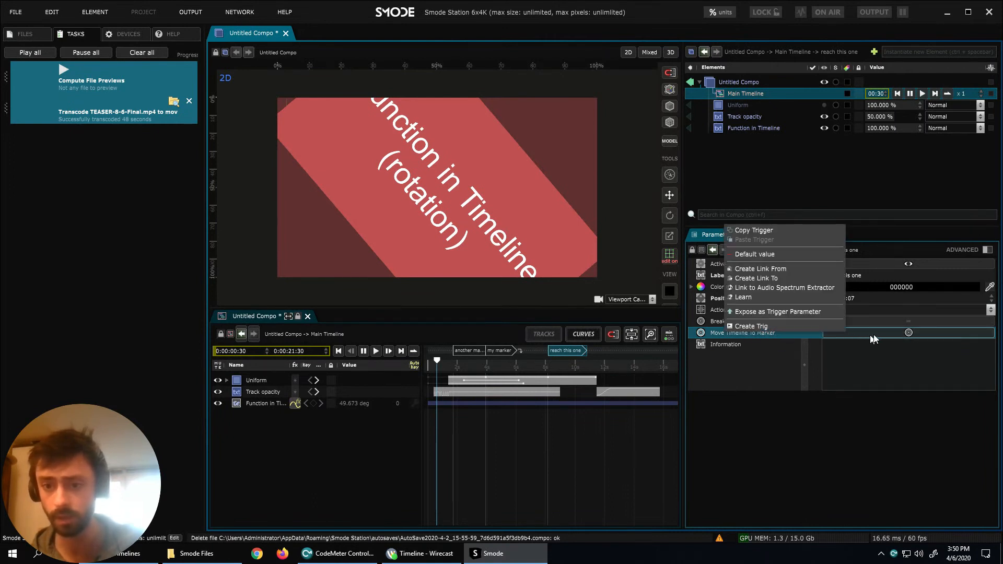
{"action": "left_click", "coordinate": [781, 311]}
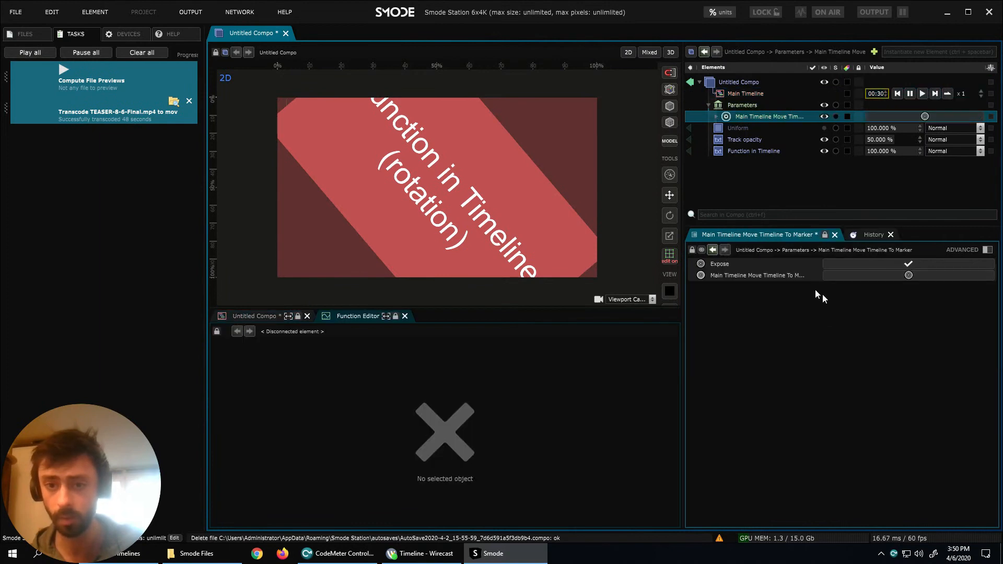
Return to the Main Timeline and delete the markers "another marker" and "my marker".
{"action": "left_click", "coordinate": [766, 94]}
{"action": "left_click", "coordinate": [442, 360]}
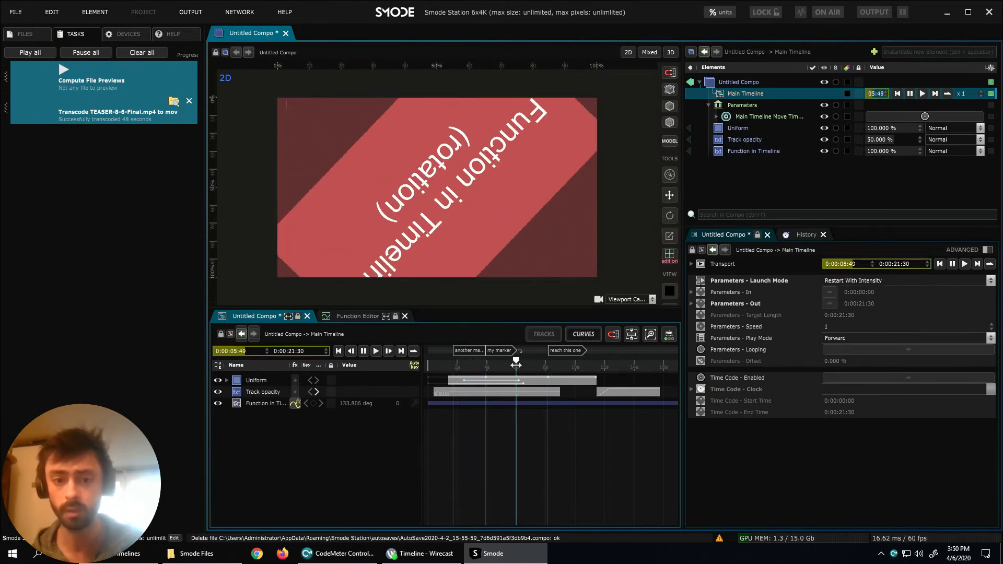
{"action": "left_click_drag", "start_coordinate": [525, 350], "coordinate": [433, 361]}
{"action": "key", "text": "Delete"}
{"action": "key", "text": "Return"}
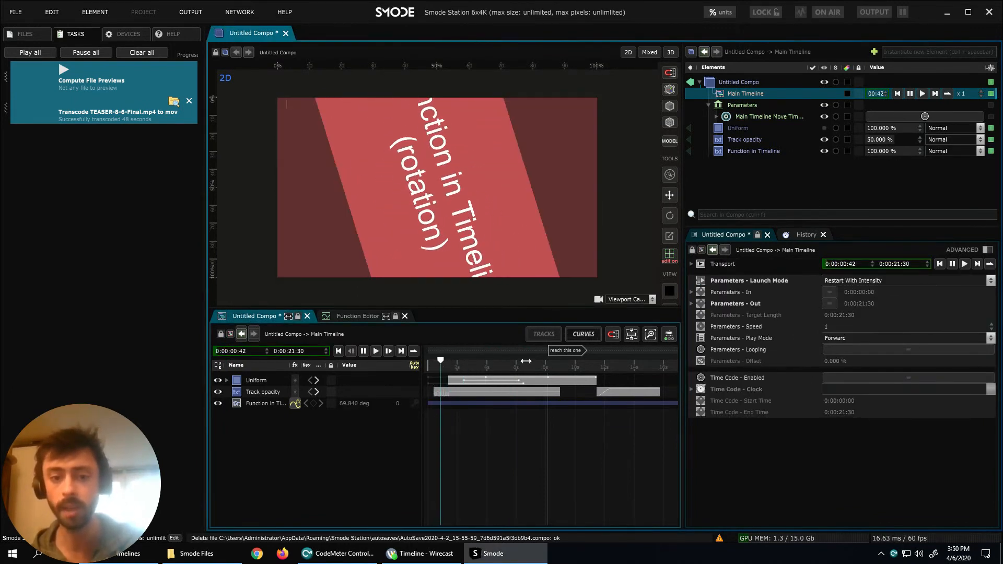
Fire the exposed Move Timeline To Marker trigger, park the playhead at 0:00:11:27 and select the "reach this one" marker.
{"action": "left_click", "coordinate": [915, 115]}
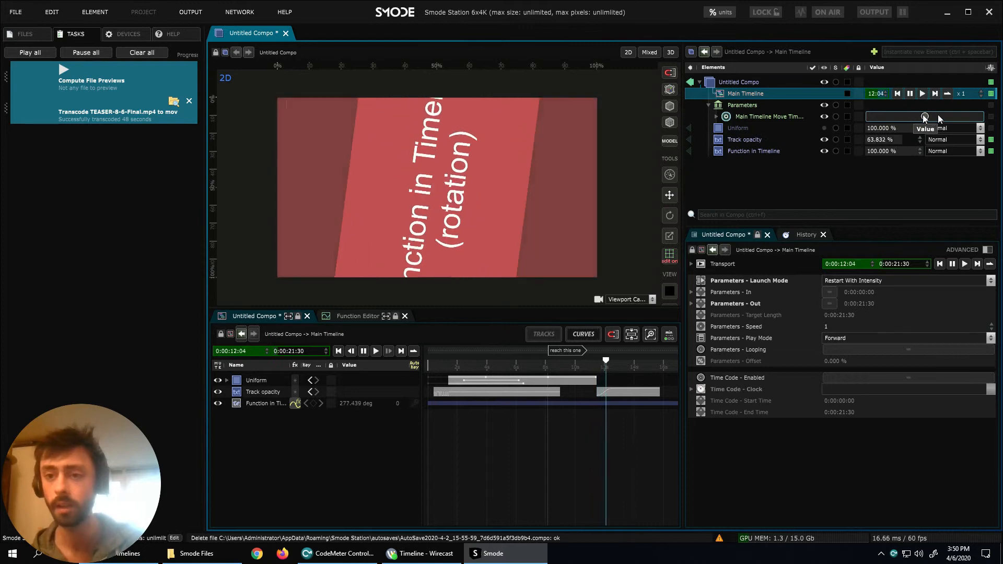
{"action": "left_click_drag", "start_coordinate": [606, 361], "coordinate": [598, 360]}
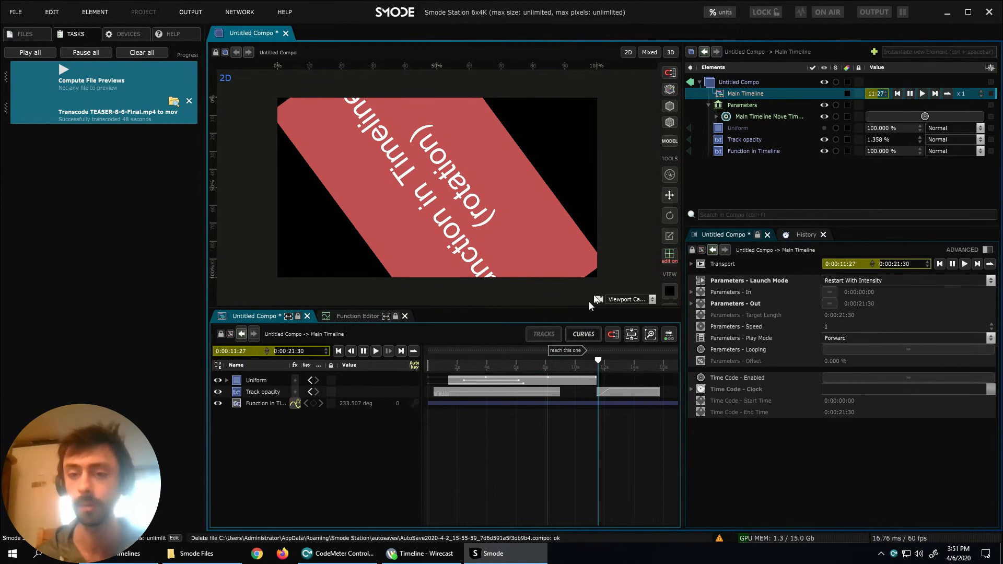
{"action": "left_click", "coordinate": [574, 350]}
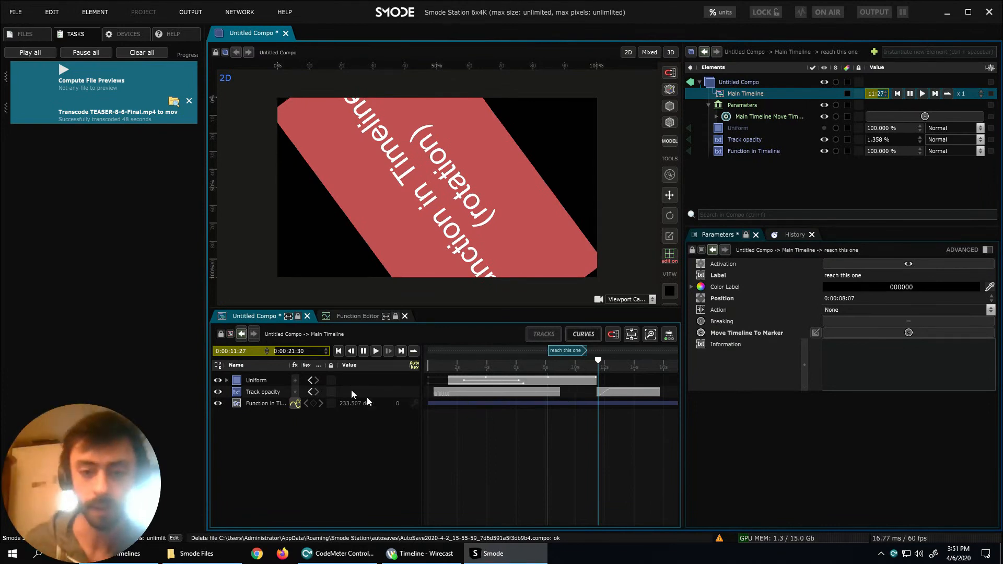
Expand the Uniform track and step back and forth through its Position keyframes, ending on the one at 0:00:00:00.
{"action": "left_click", "coordinate": [226, 381]}
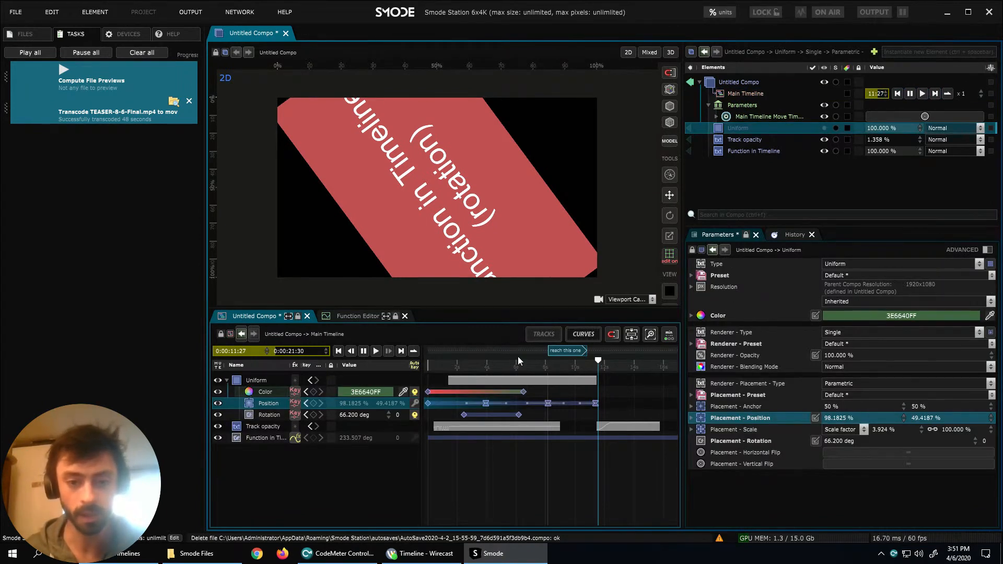
{"action": "left_click_drag", "start_coordinate": [518, 359], "coordinate": [485, 365]}
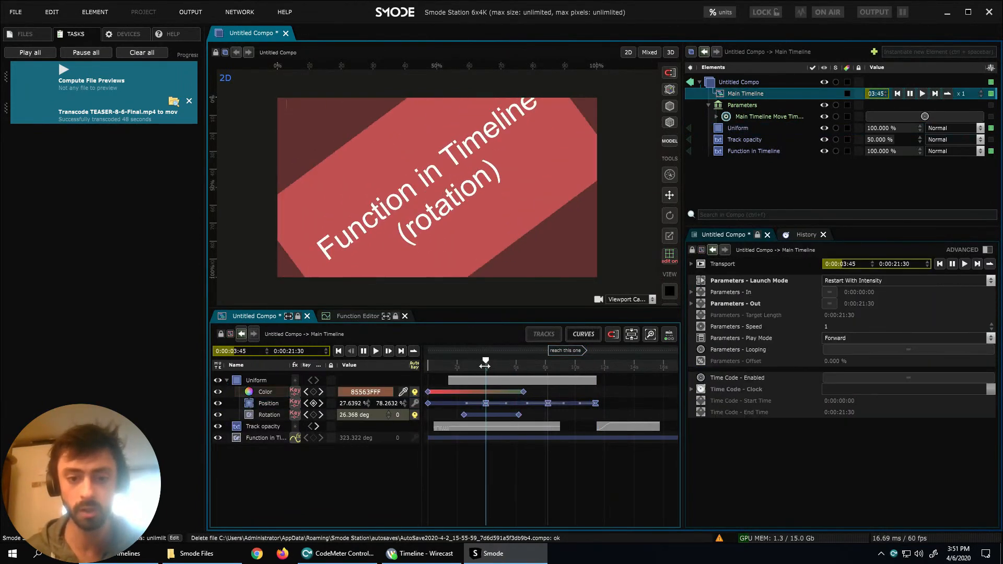
{"action": "left_click", "coordinate": [322, 403]}
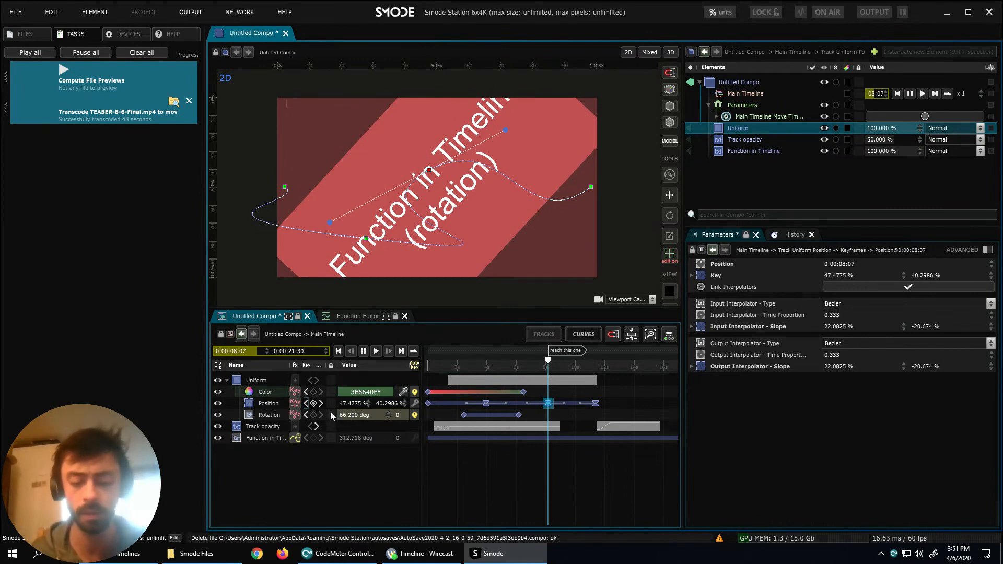
{"action": "key", "text": "Left"}
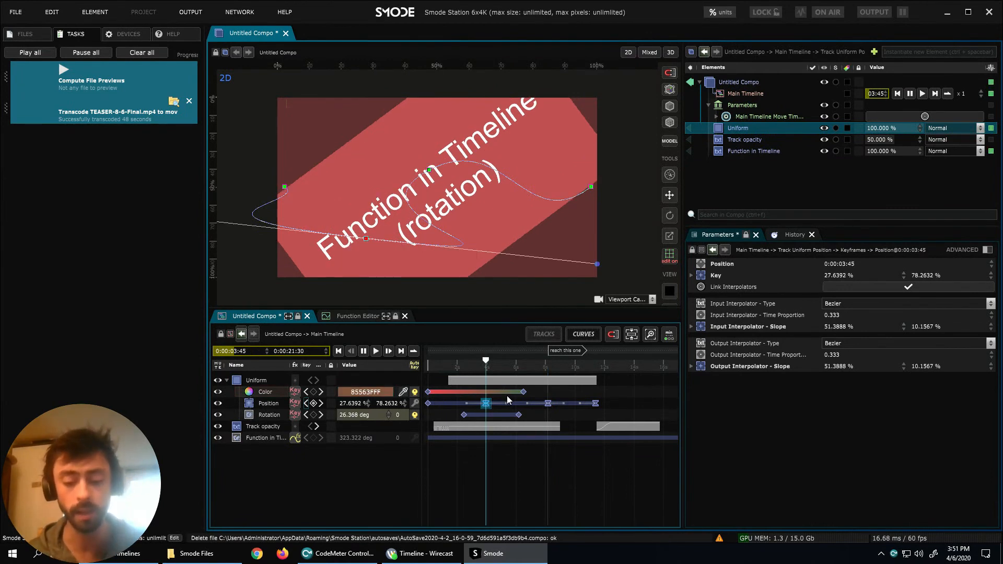
{"action": "key", "text": "Left"}
{"action": "key", "text": "Right"}
{"action": "key", "text": "Right"}
{"action": "key", "text": "Right"}
{"action": "key", "text": "Left"}
{"action": "key", "text": "Left"}
{"action": "key", "text": "Left"}
{"action": "key", "text": "Right"}
{"action": "key", "text": "Right"}
{"action": "key", "text": "Right"}
{"action": "key", "text": "Left"}
{"action": "key", "text": "Left"}
{"action": "key", "text": "Left"}
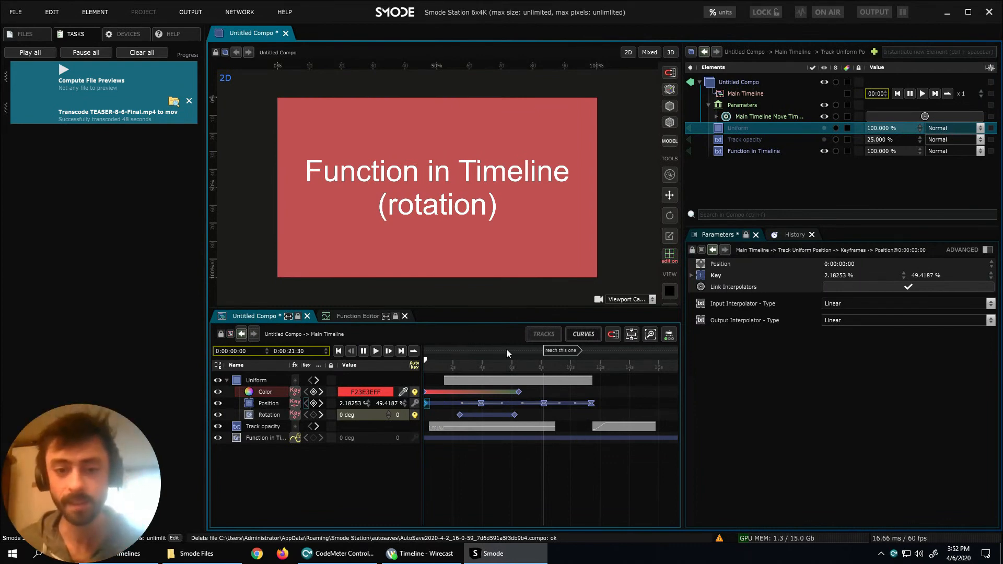
Move the "reach this one" marker to 0:00:04:29 and jump the timeline to it with the exposed trigger.
{"action": "left_click_drag", "start_coordinate": [564, 351], "coordinate": [512, 353]}
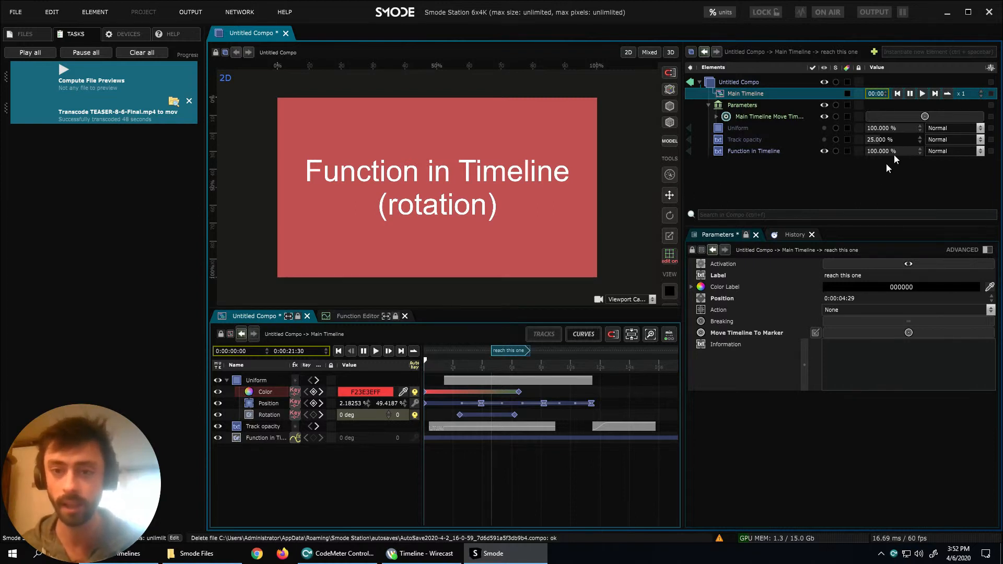
{"action": "left_click", "coordinate": [905, 113]}
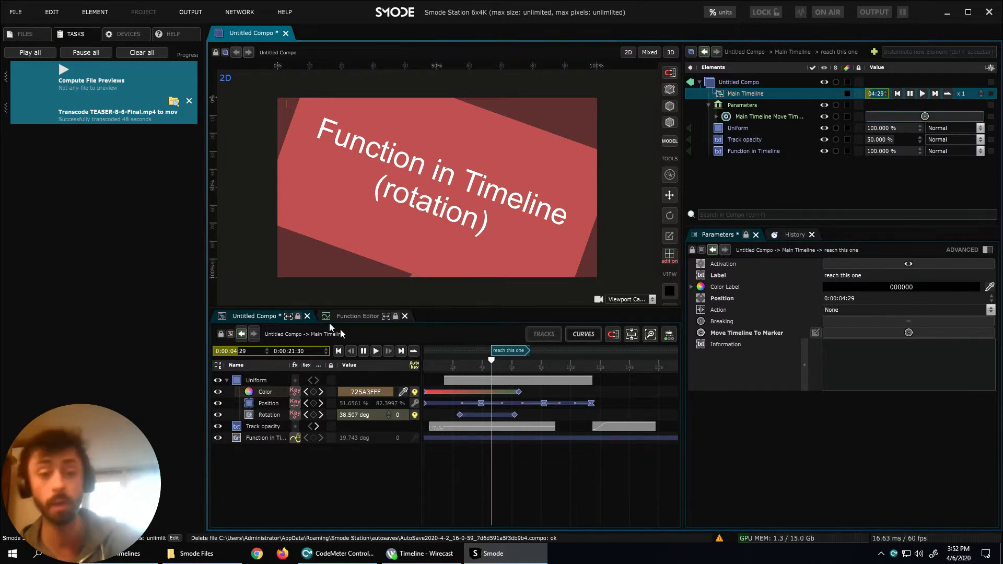
{"action": "left_click_drag", "start_coordinate": [523, 464], "coordinate": [572, 455]}
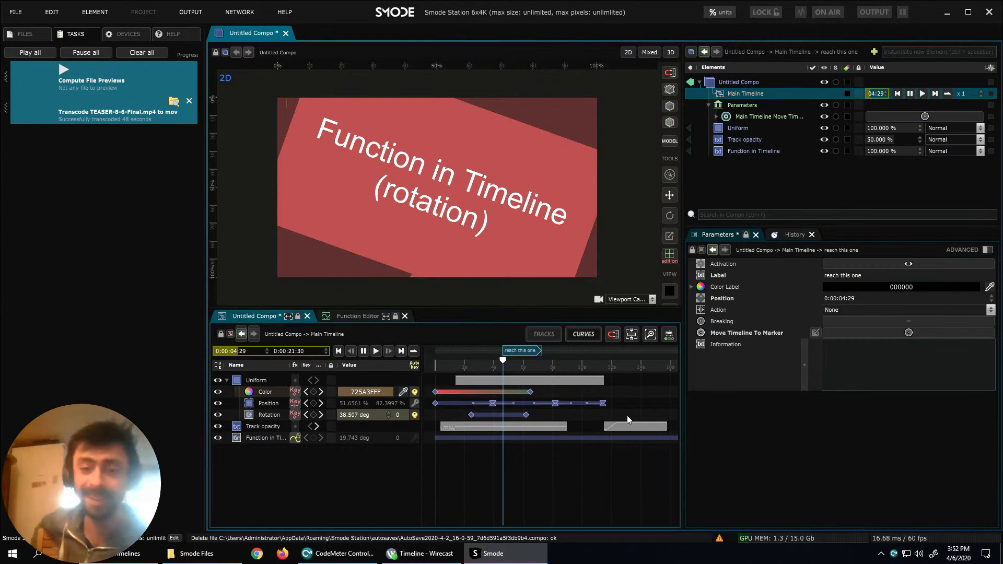
Select all Position keyframes of the Uniform track and stretch them so the last one sits near the 16-second mark.
{"action": "left_click_drag", "start_coordinate": [635, 401], "coordinate": [439, 410]}
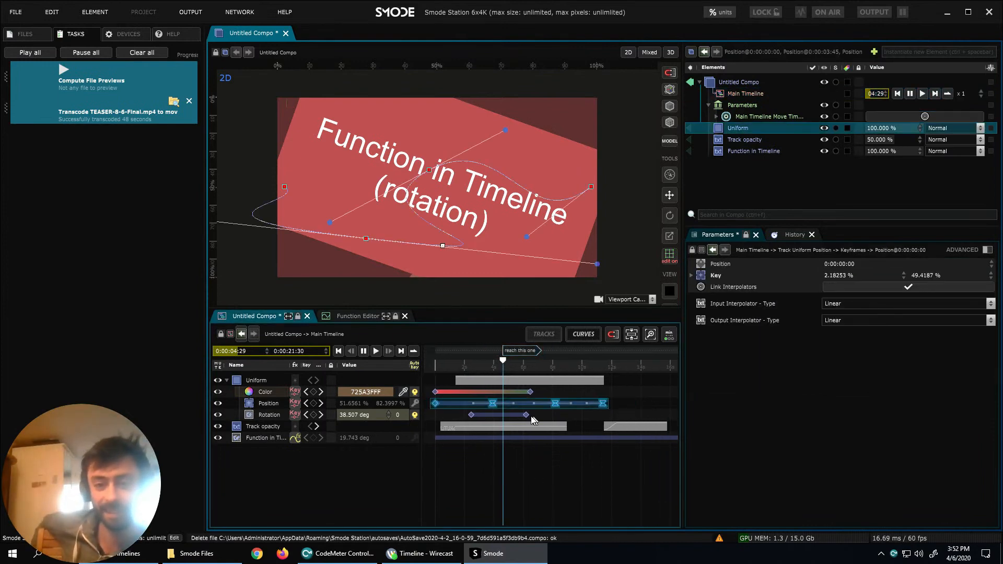
{"action": "left_click", "coordinate": [627, 392]}
{"action": "left_click_drag", "start_coordinate": [452, 414], "coordinate": [426, 410]}
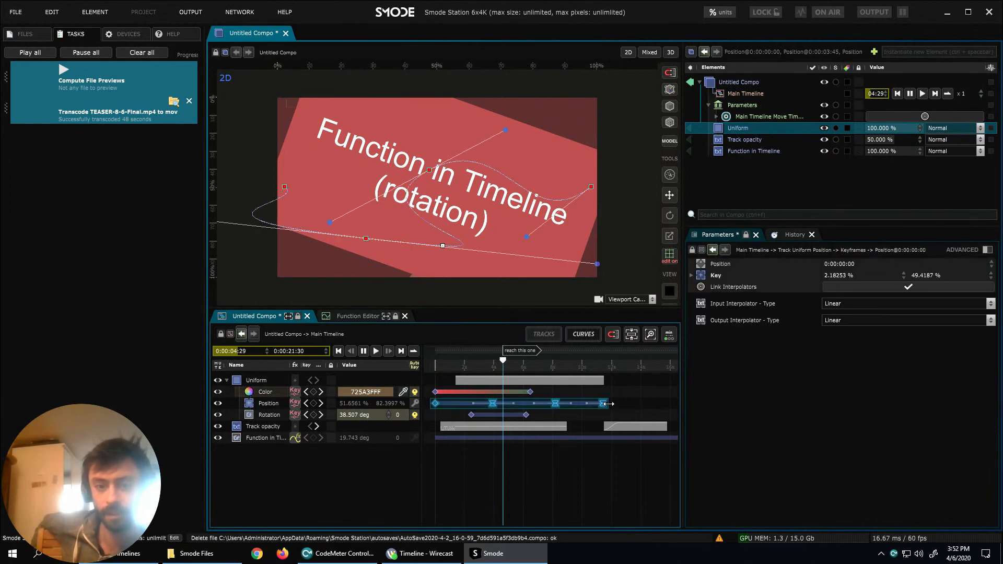
{"action": "mouse_move", "coordinate": [608, 404]}
{"action": "left_mouse_down"}
{"action": "mouse_move", "coordinate": [517, 404]}
{"action": "mouse_move", "coordinate": [602, 406]}
{"action": "left_mouse_up"}
{"action": "left_click", "coordinate": [599, 412]}
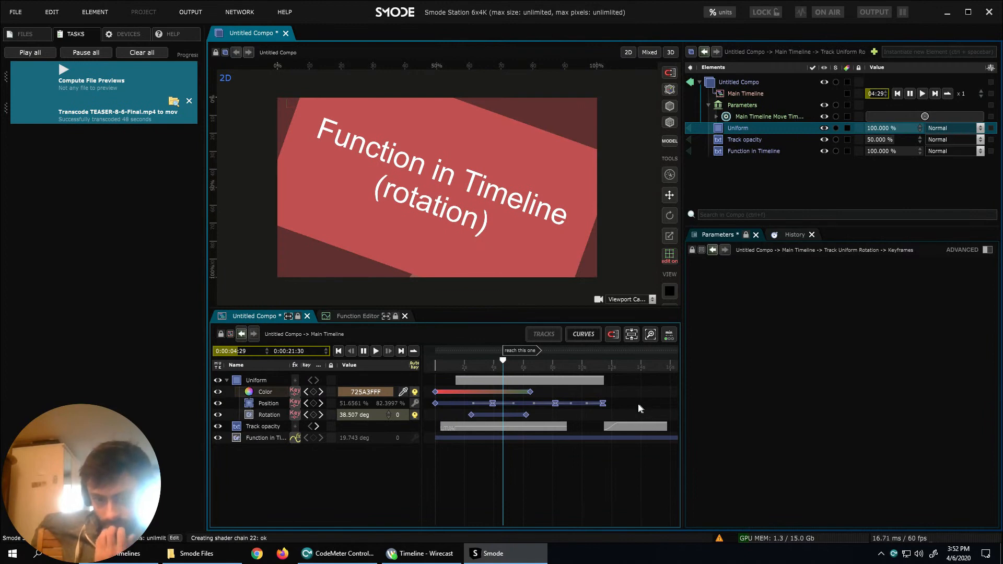
{"action": "left_click", "coordinate": [256, 408]}
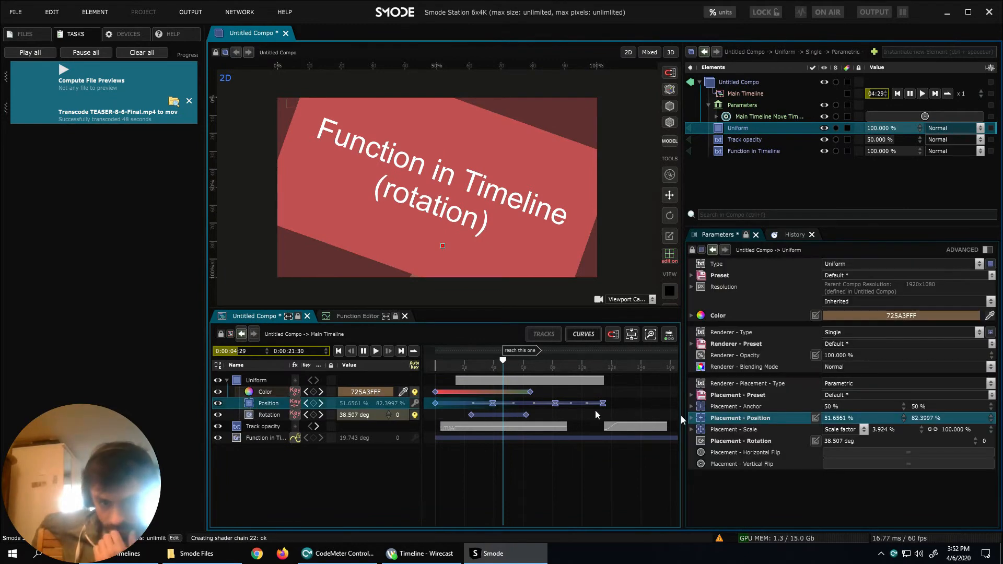
{"action": "left_click_drag", "start_coordinate": [409, 403], "coordinate": [415, 407]}
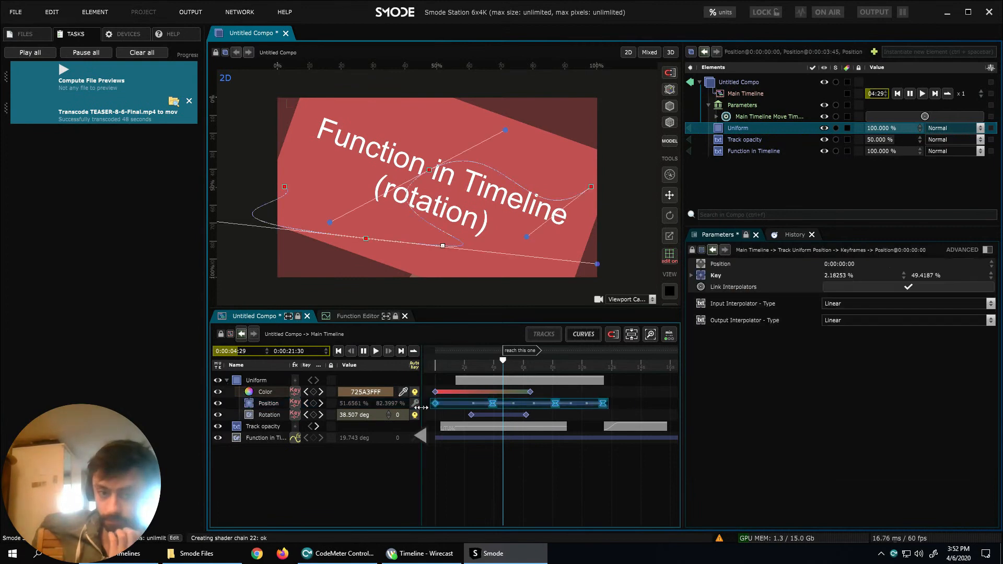
{"action": "left_click_drag", "start_coordinate": [605, 403], "coordinate": [429, 417]}
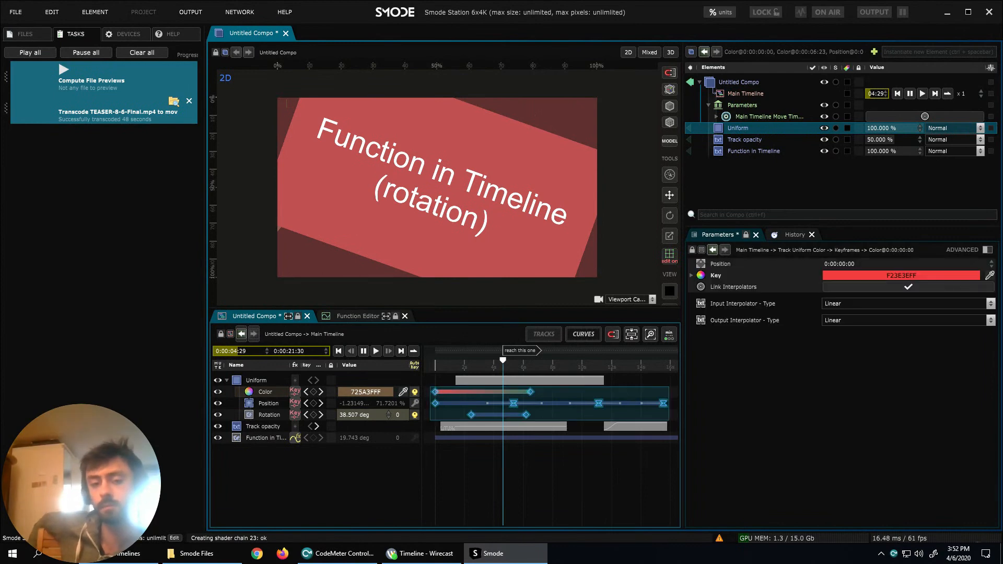
Select the Uniform clip with its Color, Position and Rotation keyframes and stretch them together to a clip length of 0:00:14:10.
{"action": "scroll", "coordinate": [565, 413], "scroll_direction": "down", "scroll_amount": 2}
{"action": "left_click", "coordinate": [642, 409]}
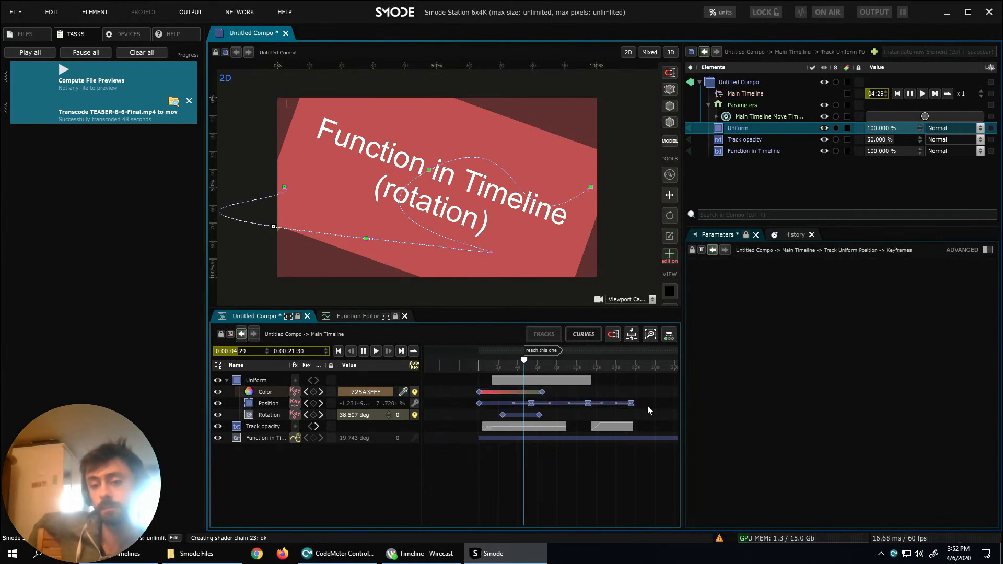
{"action": "left_click_drag", "start_coordinate": [648, 389], "coordinate": [473, 420]}
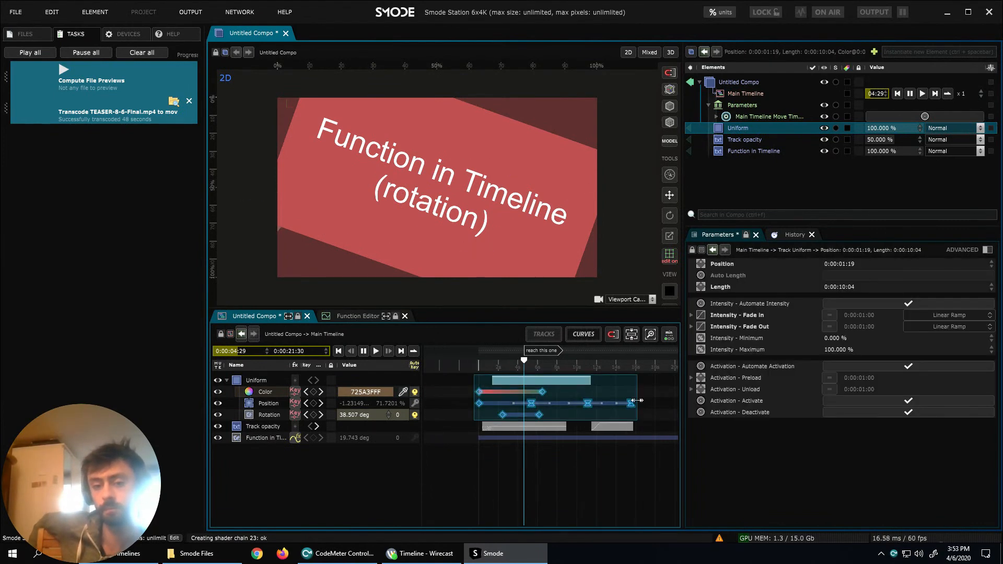
{"action": "left_click_drag", "start_coordinate": [635, 398], "coordinate": [702, 399]}
{"action": "scroll", "coordinate": [627, 431], "scroll_direction": "right", "scroll_amount": 3}
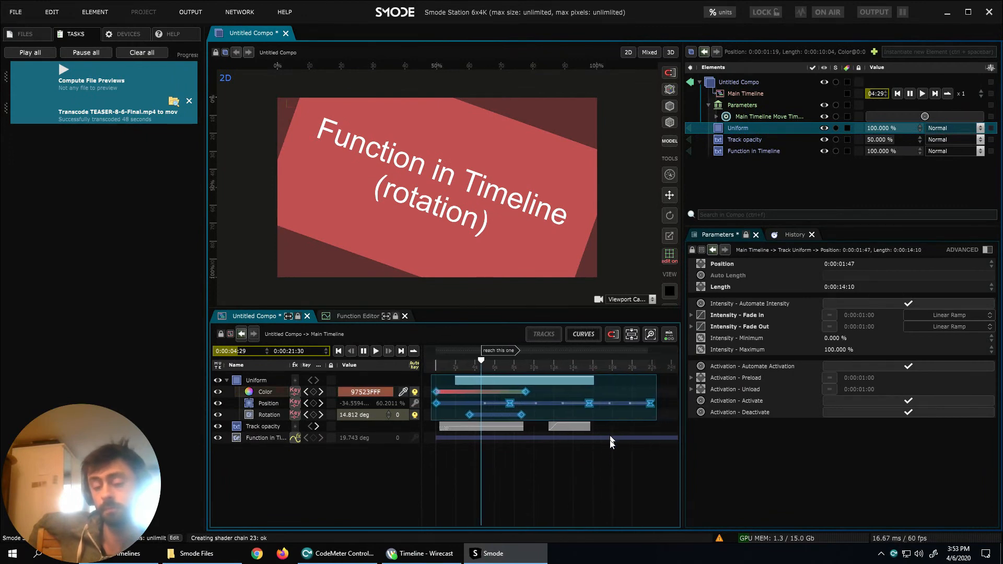
{"action": "left_click", "coordinate": [612, 460]}
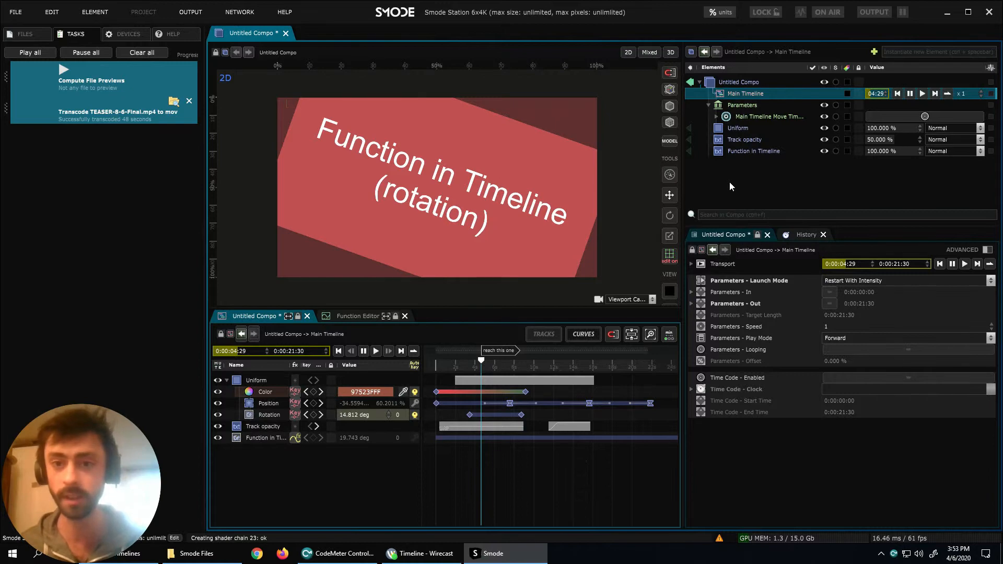
Collapse the Parameters group, add a 2D Noise layer, give it a standalone player and set its opacity to 46.5 %.
{"action": "left_click", "coordinate": [708, 105]}
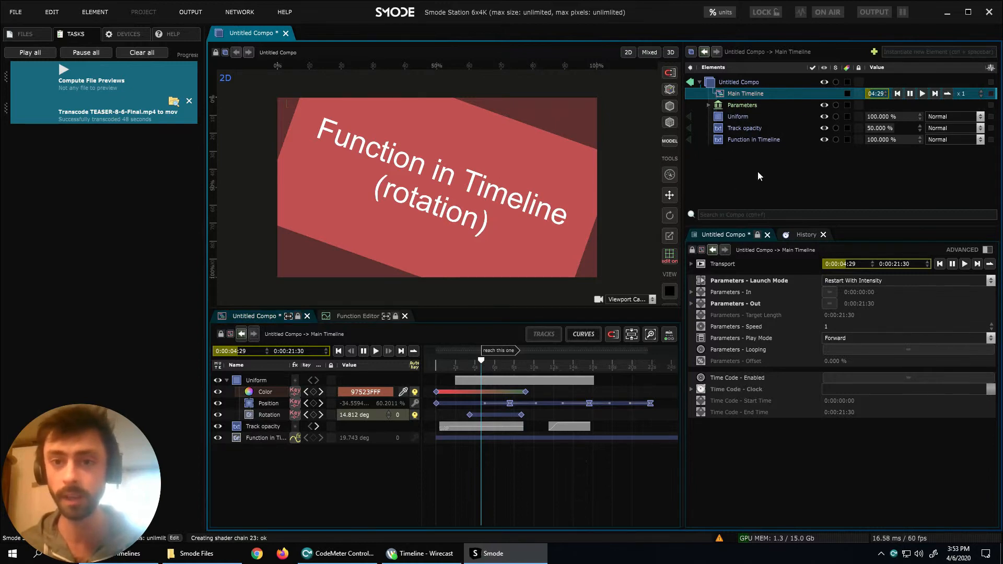
{"action": "right_click", "coordinate": [743, 153]}
{"action": "mouse_move", "coordinate": [718, 172]}
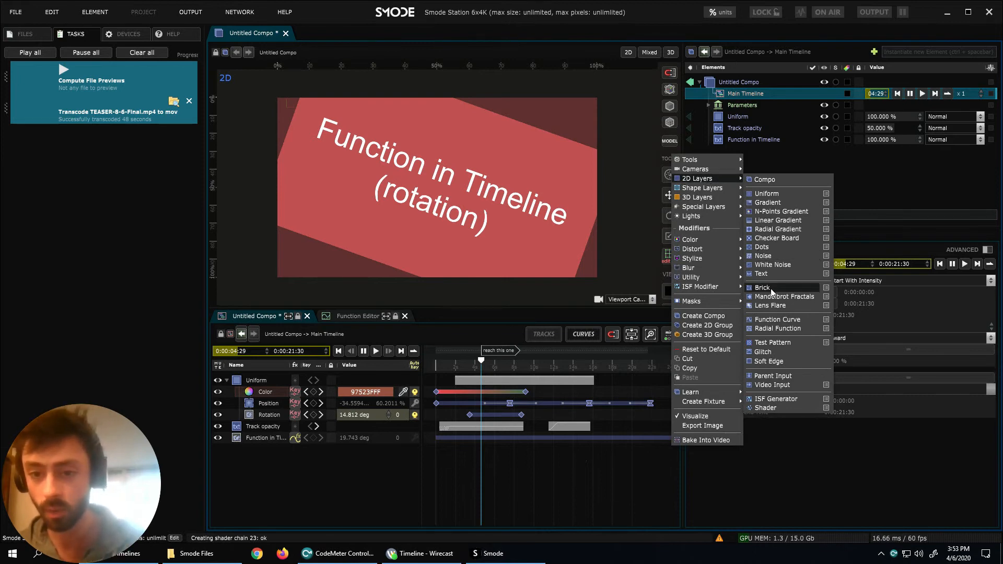
{"action": "left_click", "coordinate": [763, 256]}
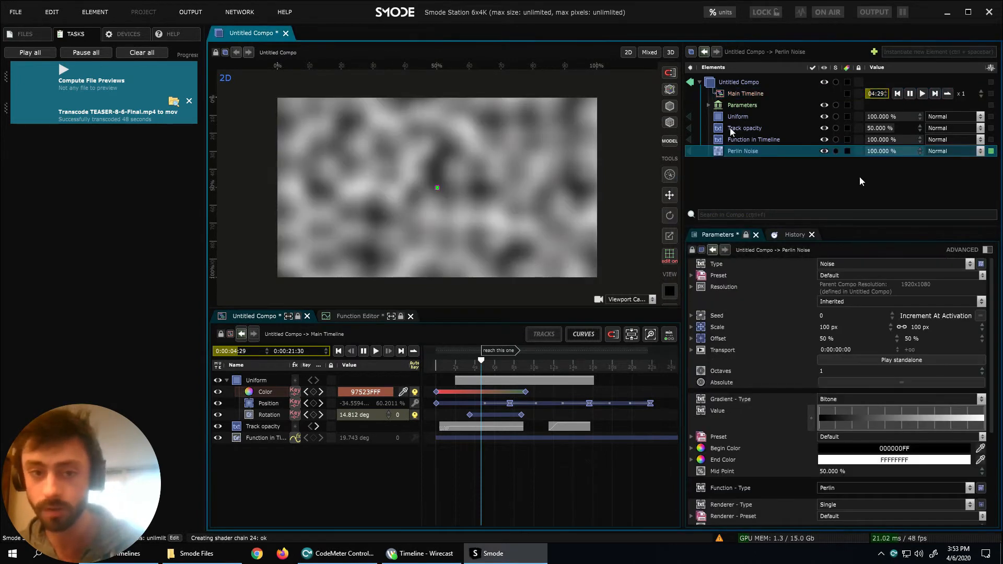
{"action": "left_click", "coordinate": [893, 360]}
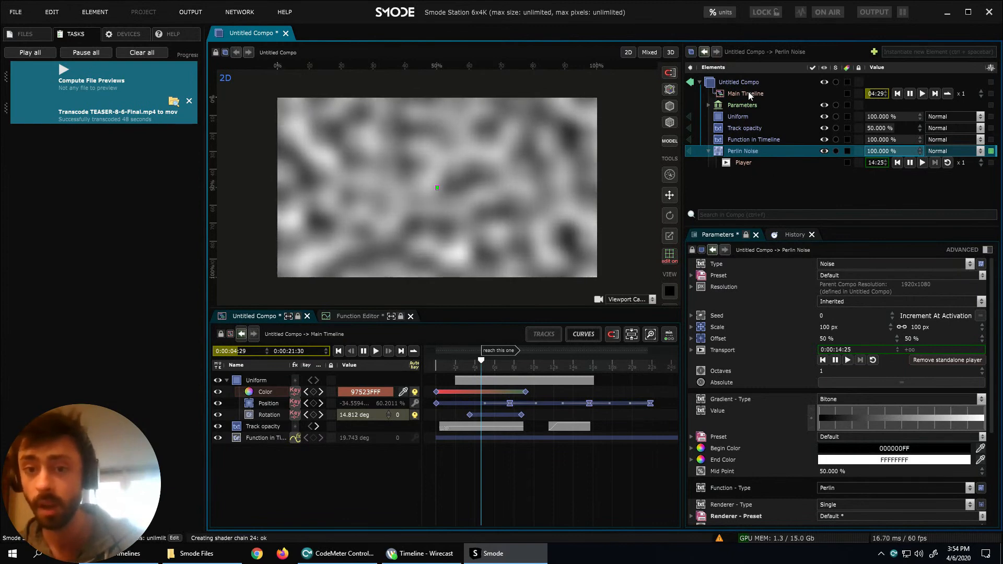
{"action": "left_click", "coordinate": [955, 151]}
{"action": "left_click_drag", "start_coordinate": [895, 151], "coordinate": [867, 151]}
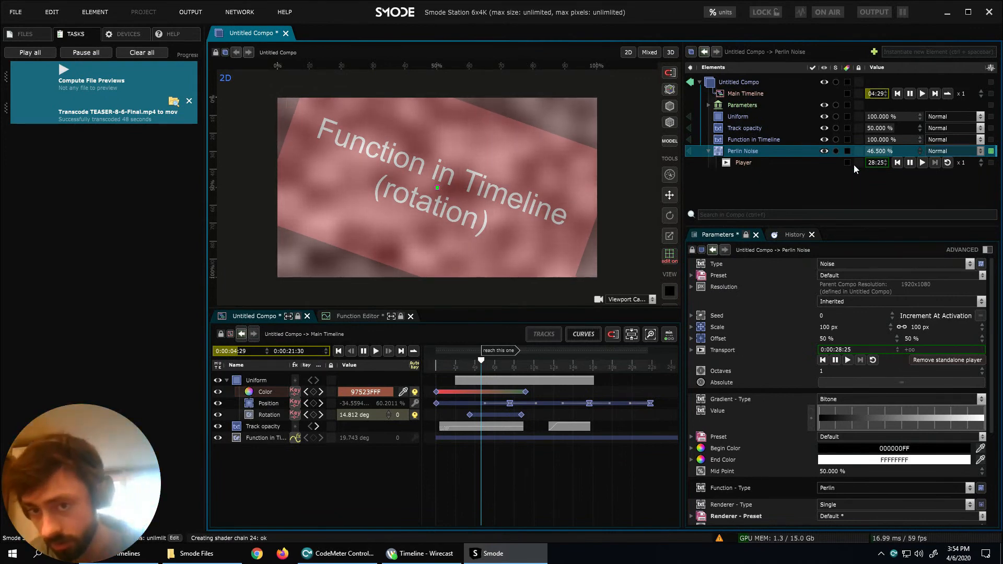
Play and scrub the Main Timeline to compare it with the standalone noise, and park the playhead at 0:00:06:00.
{"action": "left_click_drag", "start_coordinate": [471, 361], "coordinate": [459, 361]}
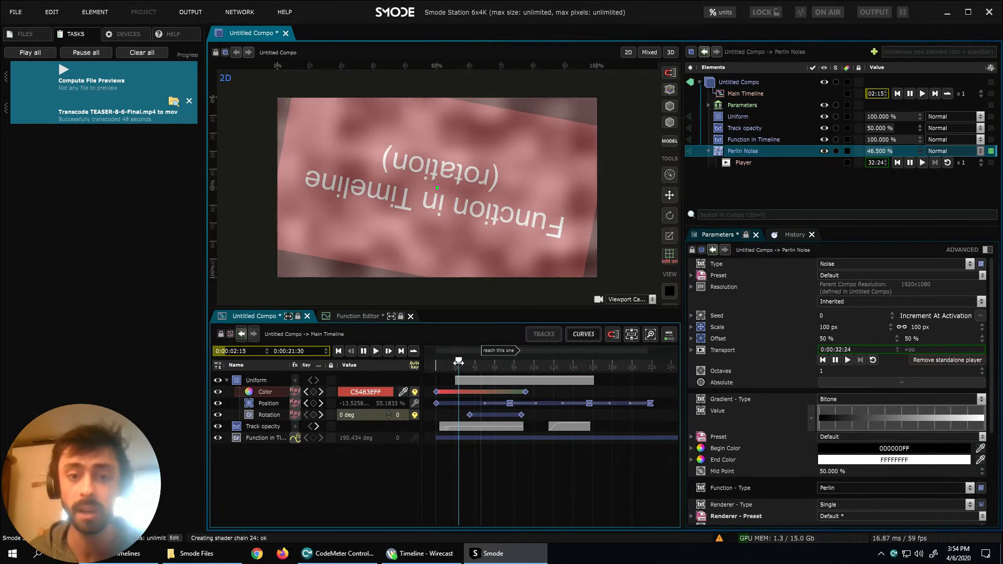
{"action": "key", "text": "space"}
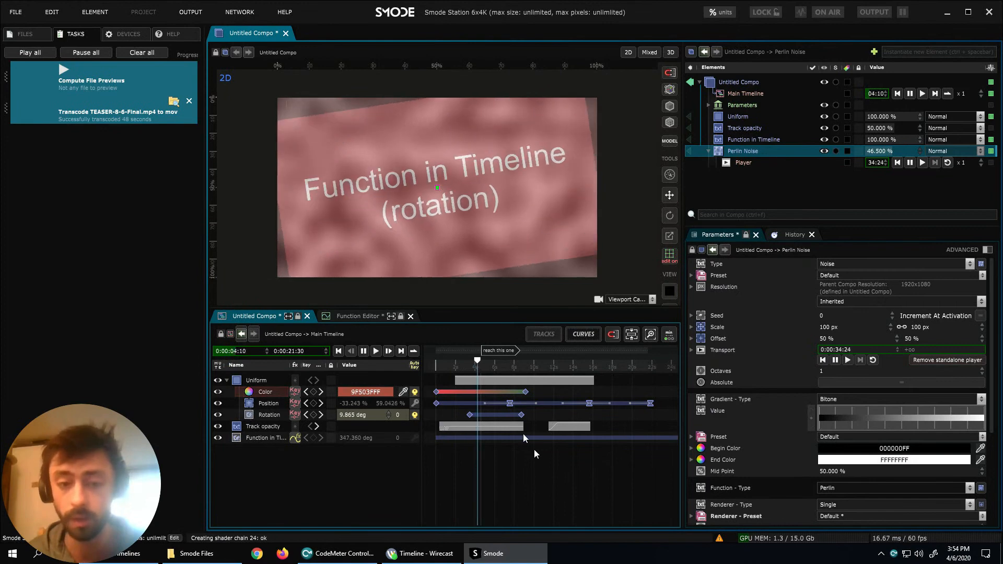
{"action": "left_click", "coordinate": [453, 362]}
{"action": "left_click_drag", "start_coordinate": [461, 358], "coordinate": [460, 371]}
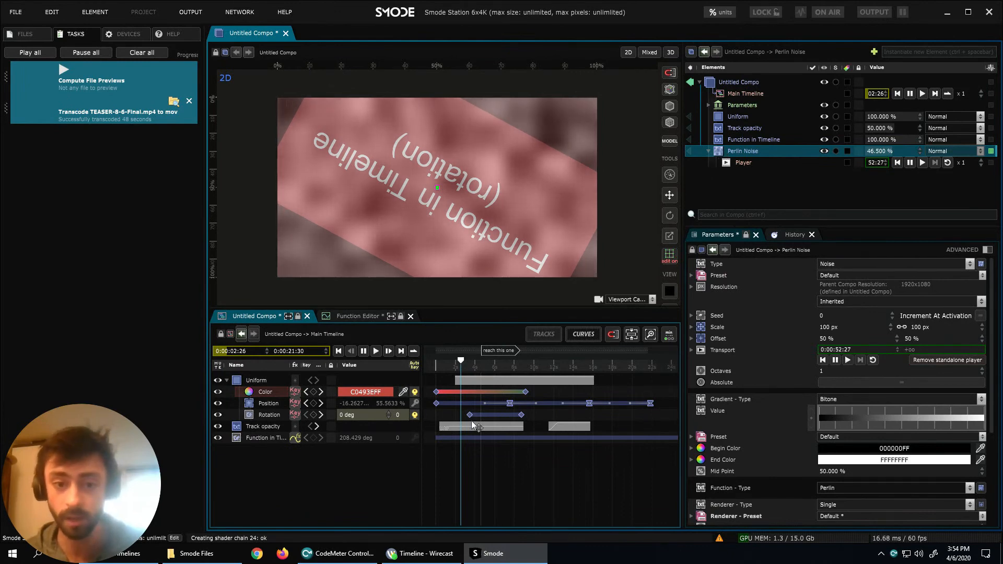
{"action": "left_click", "coordinate": [494, 365]}
{"action": "left_click_drag", "start_coordinate": [494, 365], "coordinate": [493, 369]}
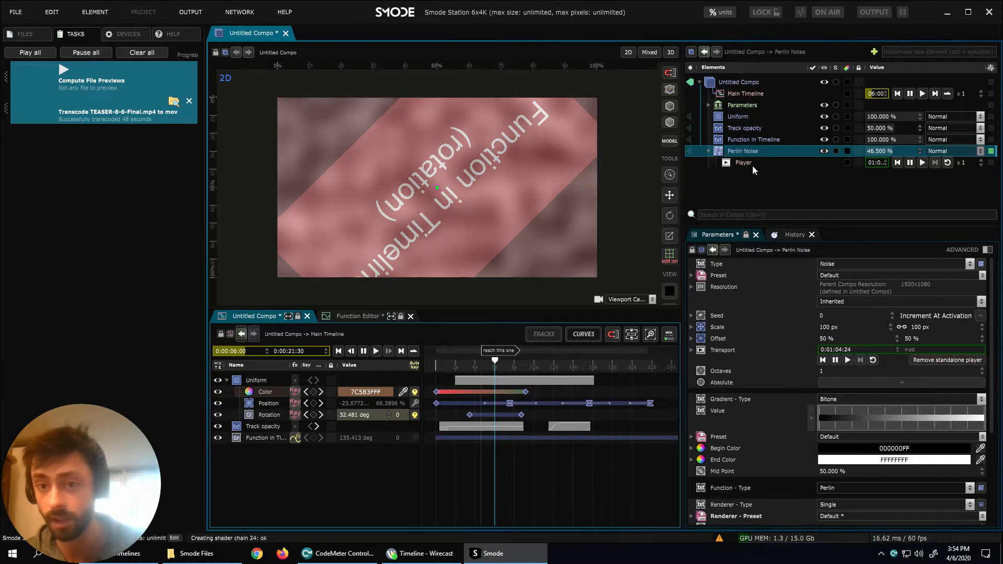
Add Perlin Noise to the Main Timeline as a slave, play it and scrub back to 0:00:08:33.
{"action": "left_click_drag", "start_coordinate": [744, 151], "coordinate": [554, 456]}
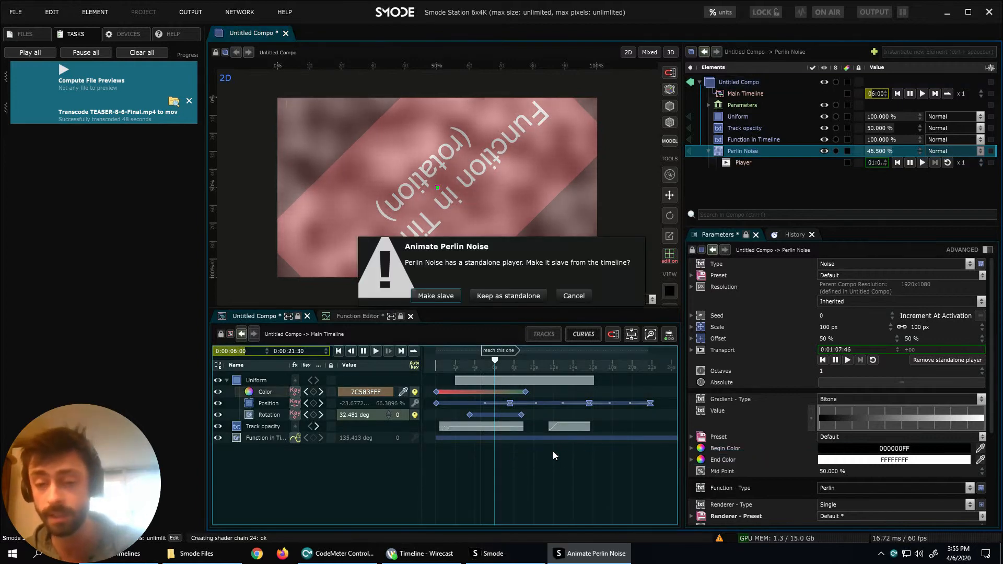
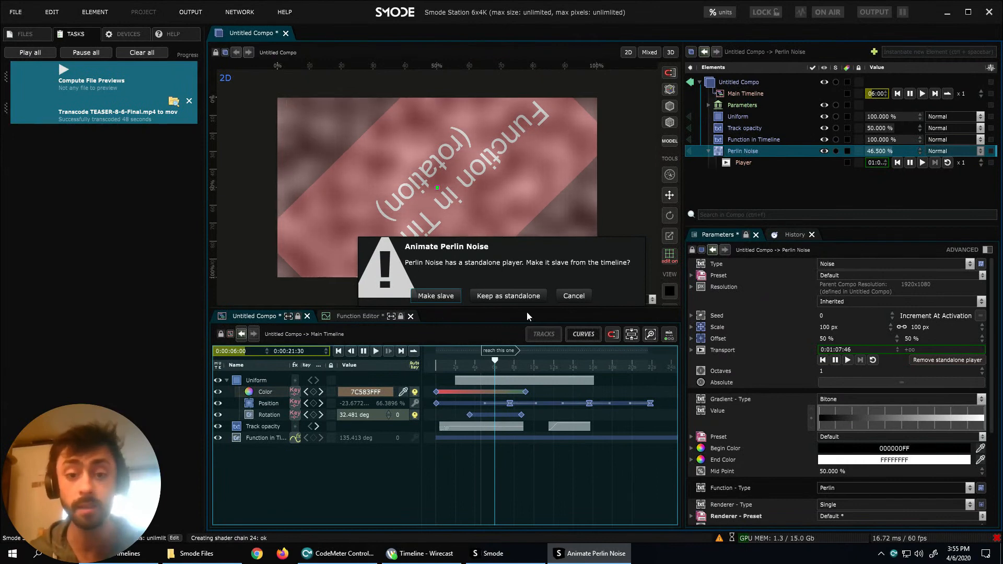
{"action": "left_click", "coordinate": [447, 298]}
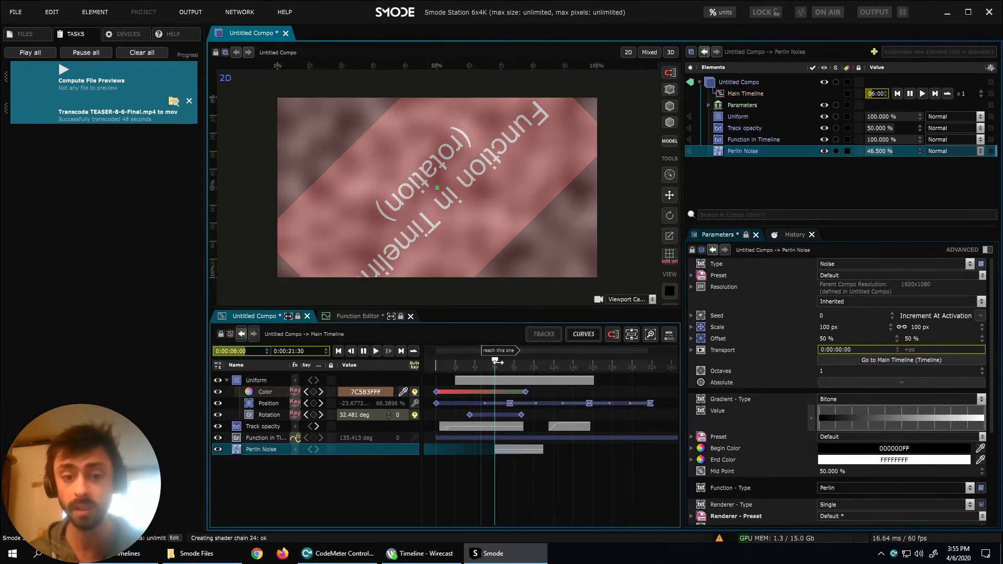
{"action": "key", "text": "space"}
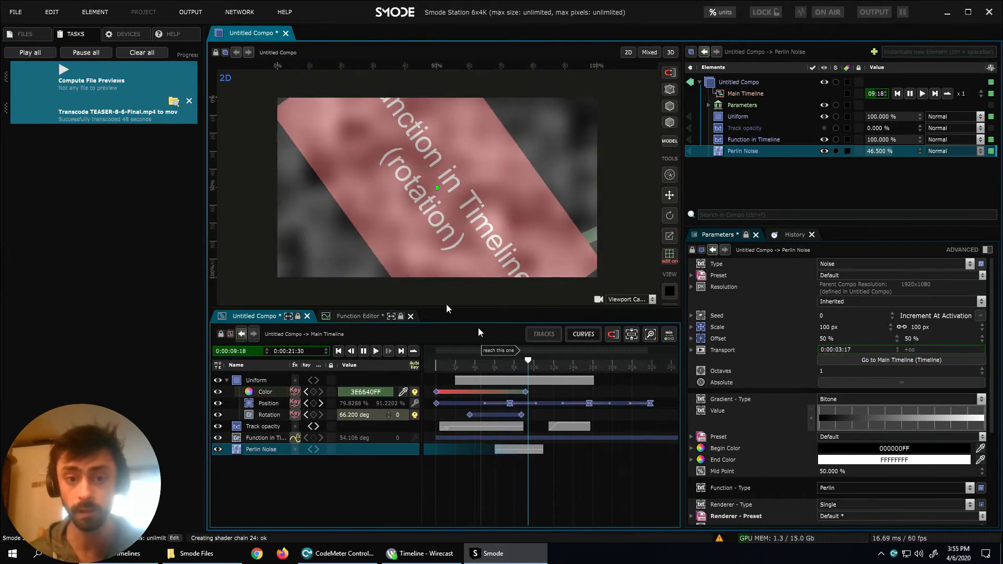
{"action": "key", "text": "space"}
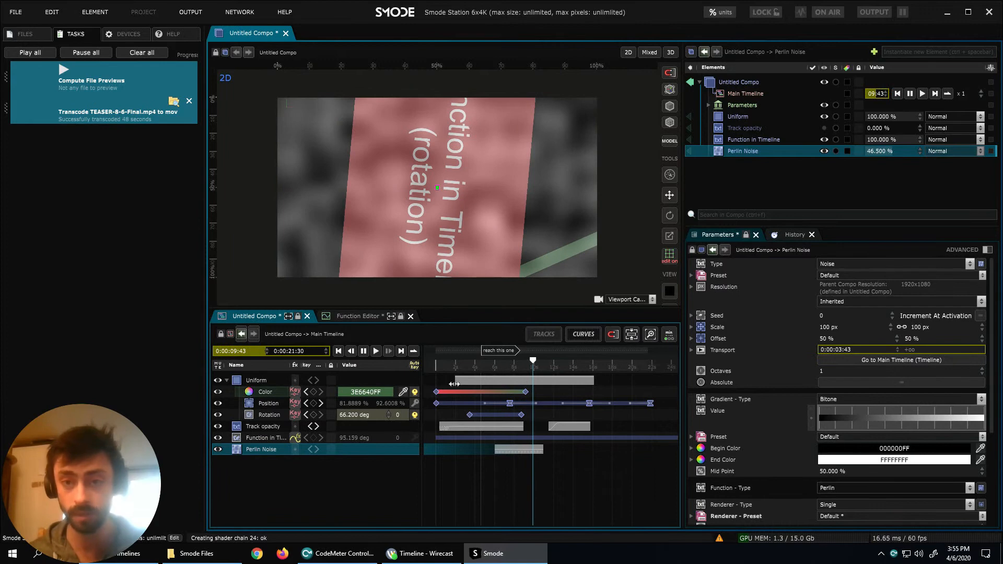
{"action": "left_click_drag", "start_coordinate": [533, 364], "coordinate": [518, 379]}
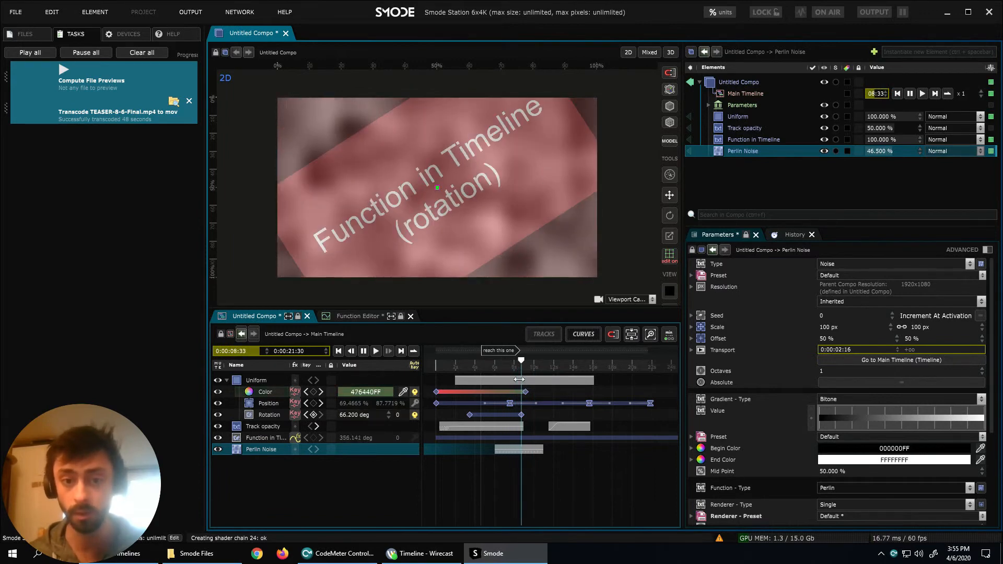
Try to raise the Perlin Noise layer's opacity to 100 %, set its clip's Intensity Maximum to 100 % and scrub to 0:00:07:25.
{"action": "mouse_move", "coordinate": [882, 154]}
{"action": "left_mouse_down"}
{"action": "mouse_move", "coordinate": [895, 152]}
{"action": "mouse_move", "coordinate": [883, 151]}
{"action": "left_mouse_up"}
{"action": "type", "text": "100"}
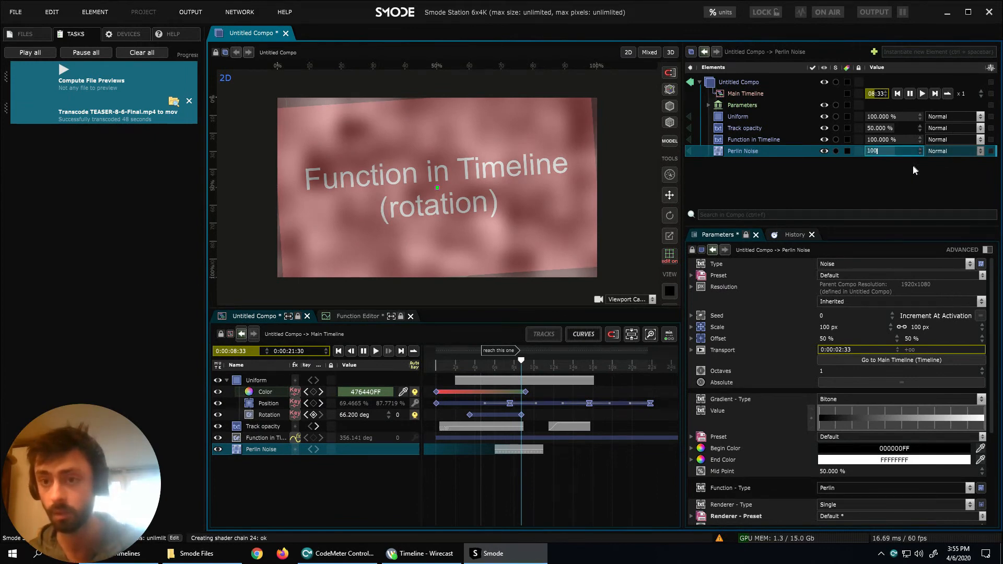
{"action": "key", "text": "Return"}
{"action": "left_click_drag", "start_coordinate": [516, 364], "coordinate": [497, 366]}
{"action": "left_click", "coordinate": [537, 448]}
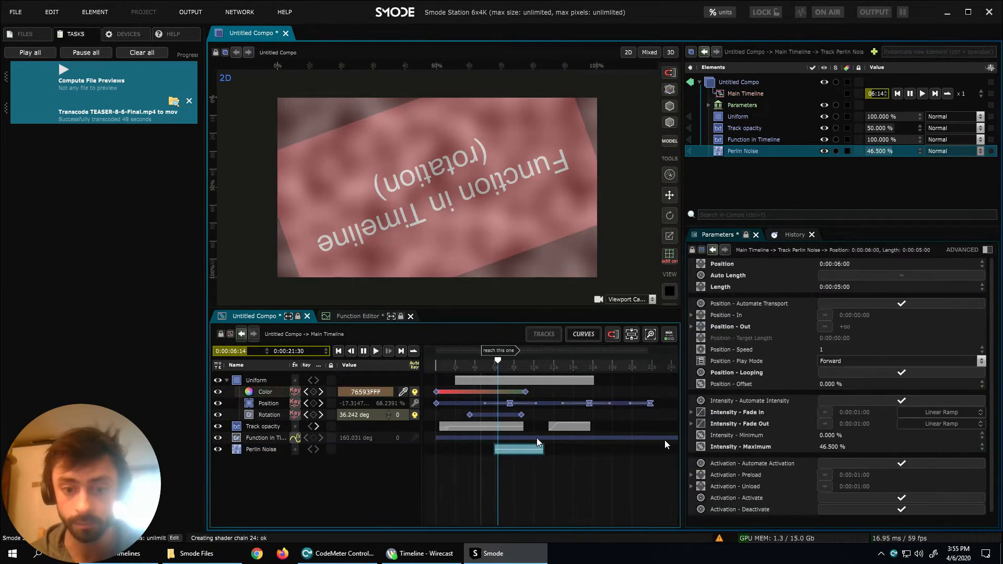
{"action": "mouse_move", "coordinate": [818, 447]}
{"action": "left_mouse_down"}
{"action": "mouse_move", "coordinate": [862, 447]}
{"action": "mouse_move", "coordinate": [833, 446]}
{"action": "left_mouse_up"}
{"action": "double_click", "coordinate": [768, 442]}
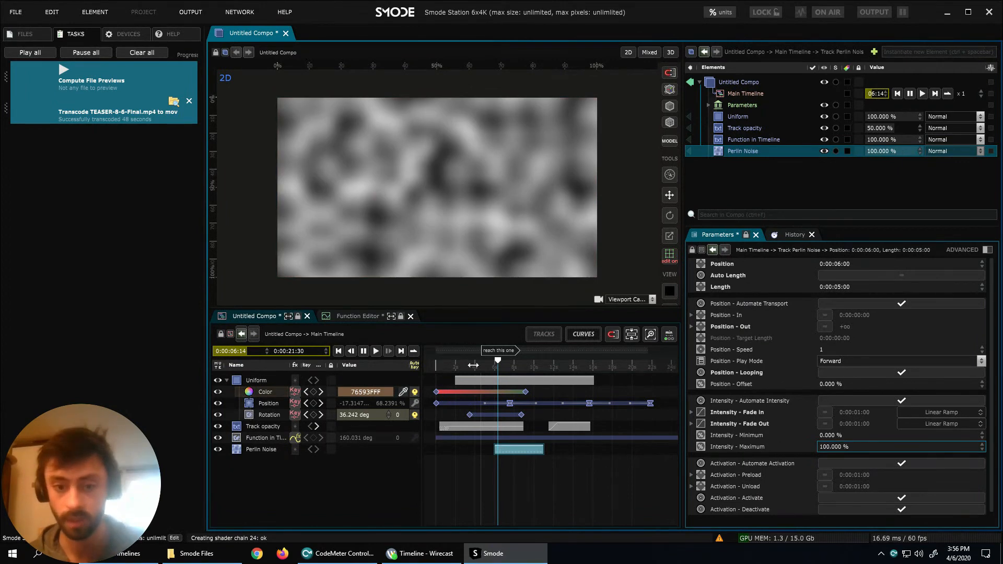
{"action": "left_click_drag", "start_coordinate": [498, 361], "coordinate": [512, 379]}
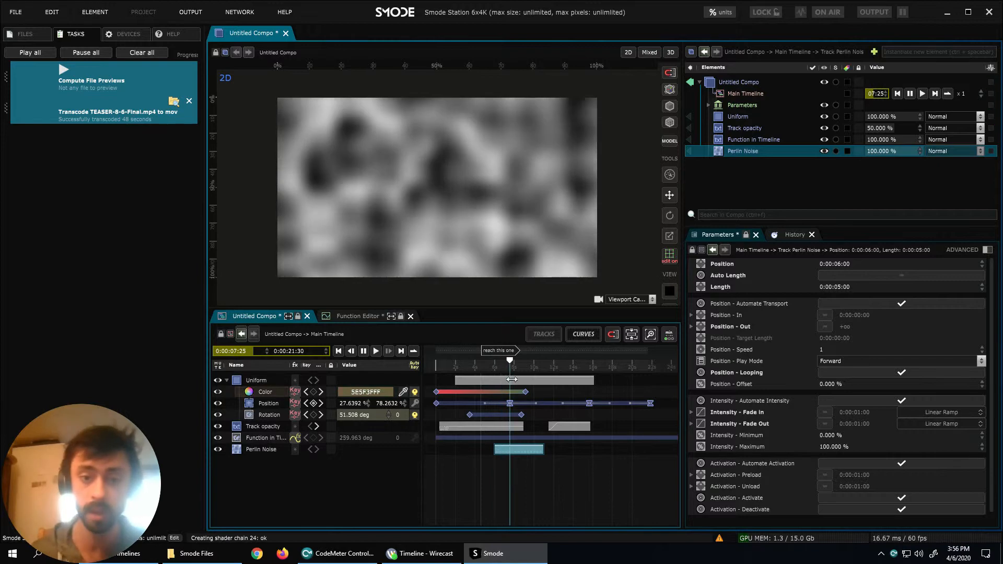
Undo the Perlin Noise intensity changes and its slaving to the Main Timeline, back to the standalone player.
{"action": "key", "text": "ctrl+z"}
{"action": "key", "text": "ctrl+z"}
{"action": "key", "text": "ctrl+z"}
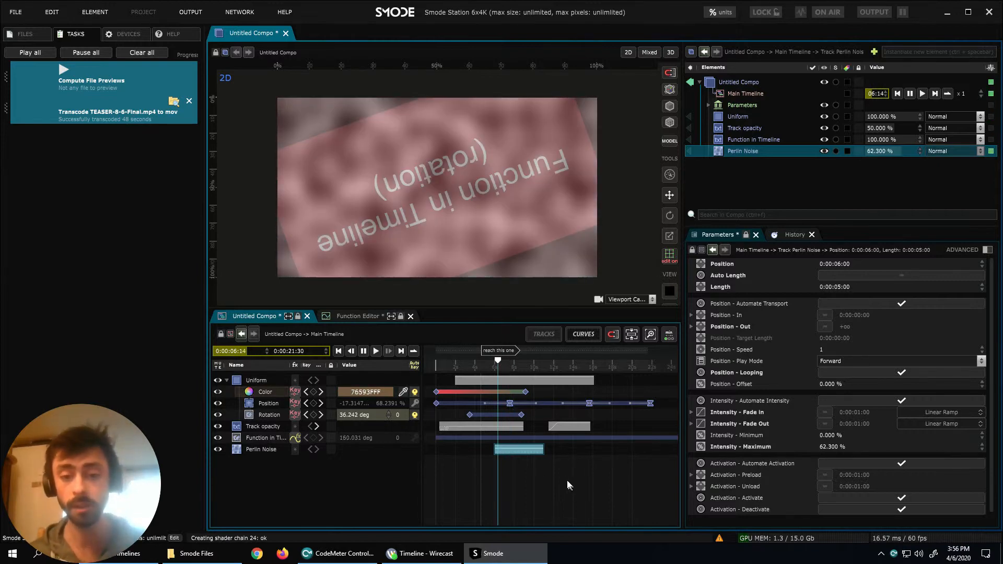
{"action": "key", "text": "ctrl+z"}
{"action": "key", "text": "ctrl+z"}
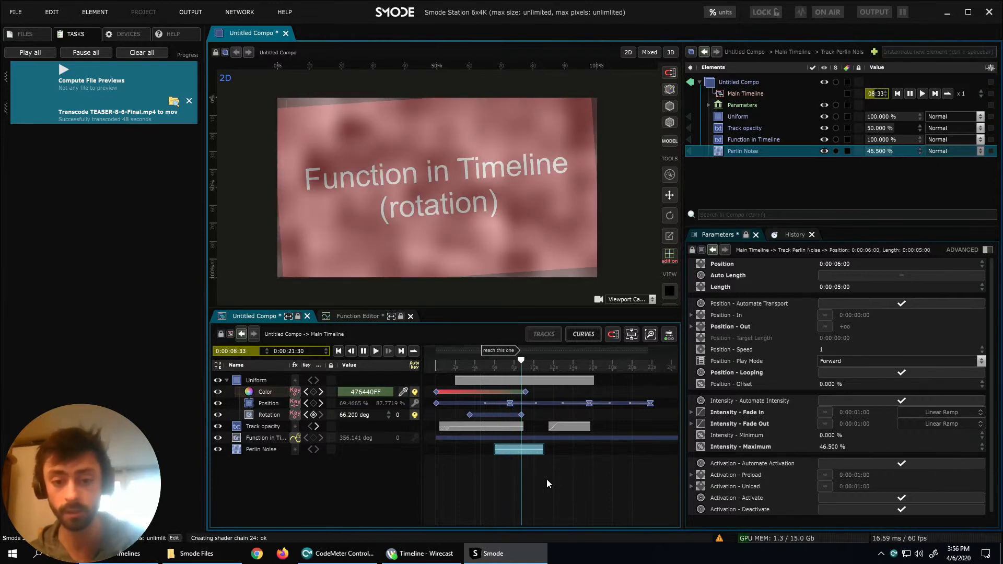
{"action": "key", "text": "ctrl+z"}
{"action": "key", "text": "ctrl+z"}
{"action": "key", "text": "ctrl+z"}
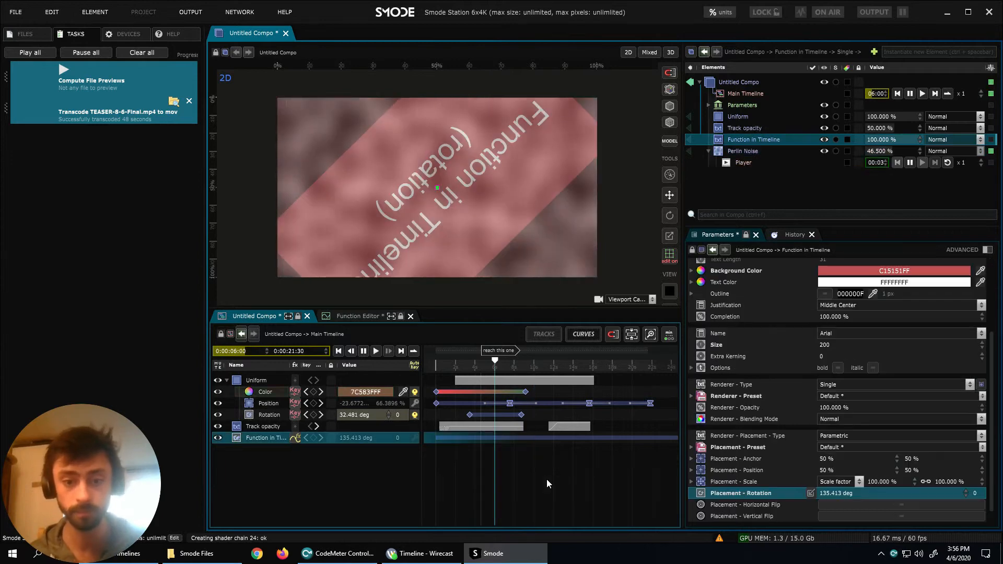
Add Perlin Noise to the Main Timeline at 0:00:06:00 again, keeping its player standalone.
{"action": "left_click", "coordinate": [749, 151]}
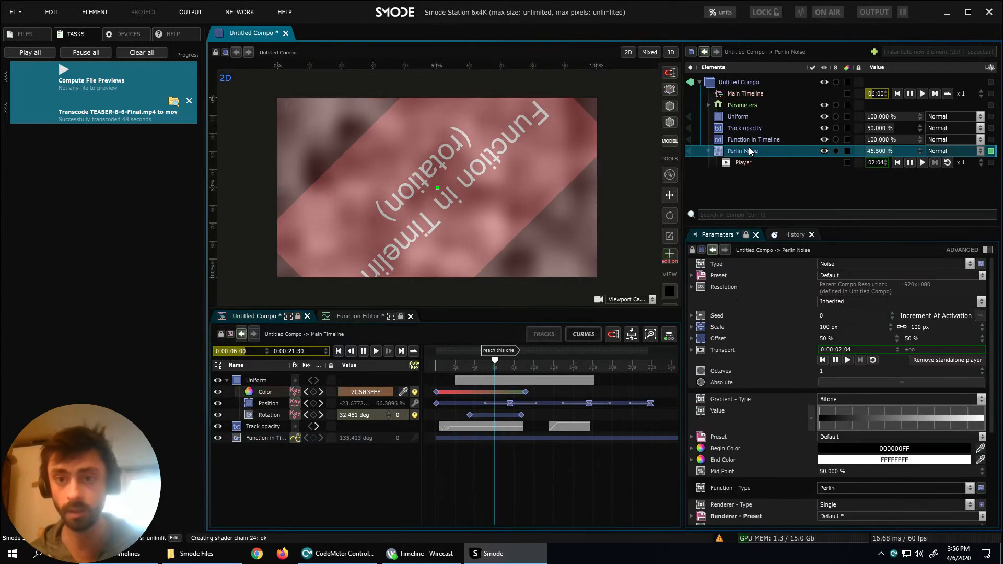
{"action": "left_click_drag", "start_coordinate": [733, 153], "coordinate": [542, 506]}
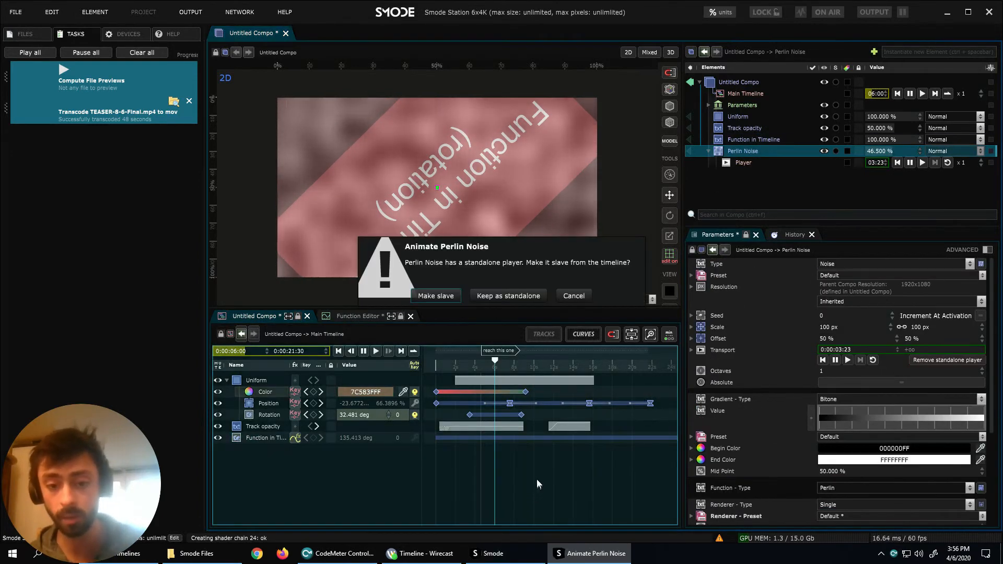
{"action": "left_click", "coordinate": [499, 296]}
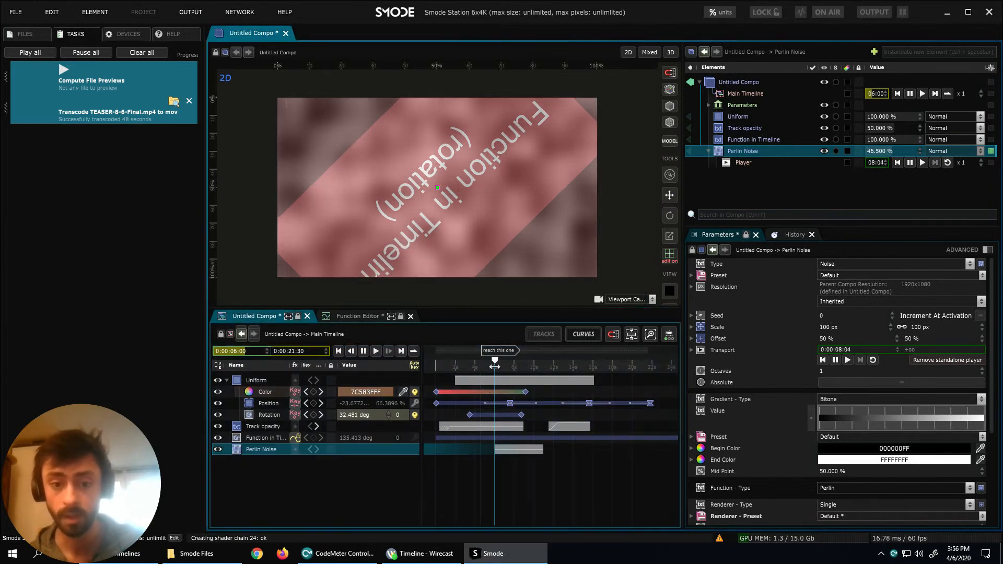
Select the first Track opacity clip together with the Perlin Noise clip to view their parameters, and clear the selection.
{"action": "left_click", "coordinate": [506, 426]}
{"action": "left_click", "coordinate": [506, 446], "text": "ctrl"}
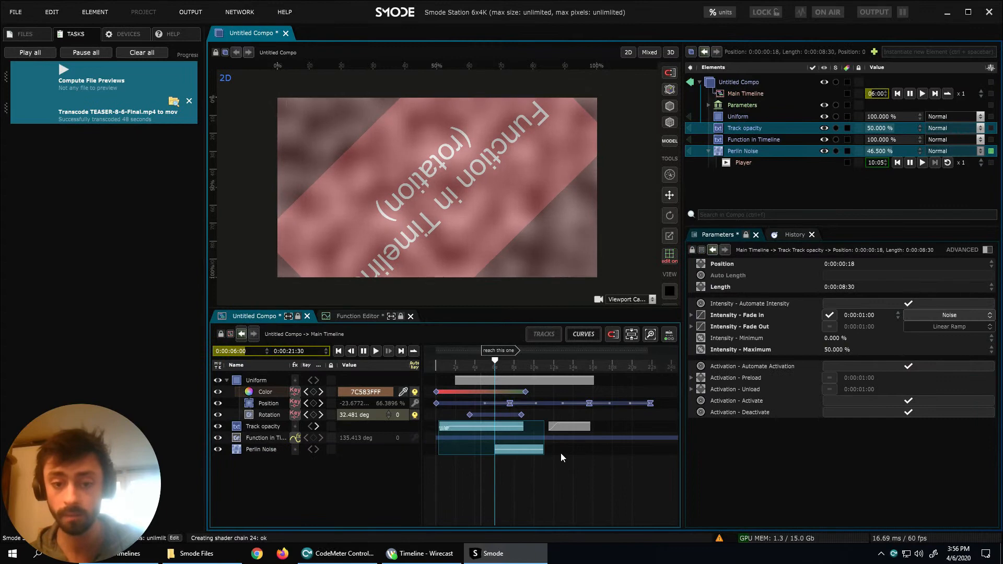
{"action": "left_click", "coordinate": [553, 470]}
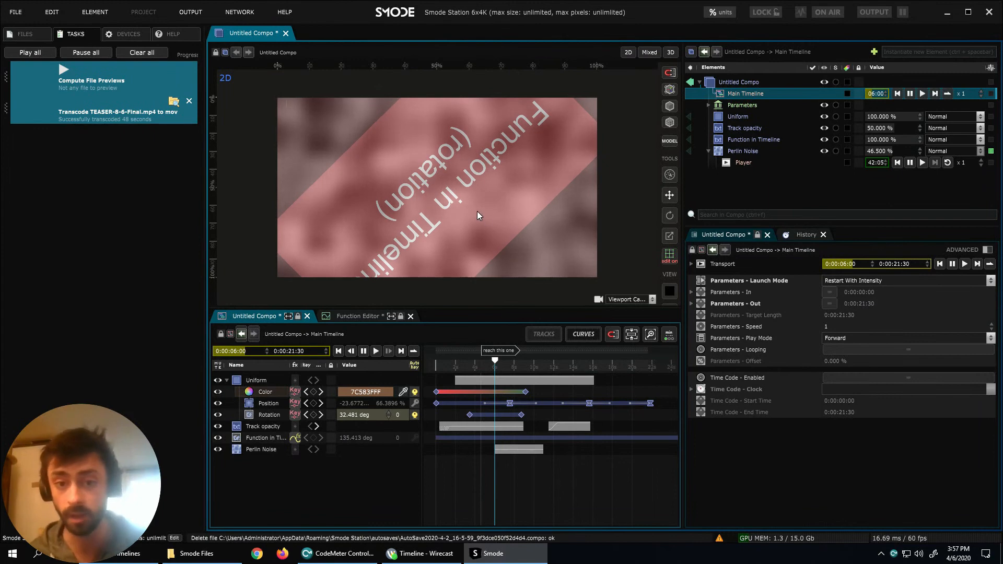
Manually activate the Uniform layer at 0:00:00:18 on the Main Timeline and scrub to 0:00:08:48.
{"action": "left_click_drag", "start_coordinate": [496, 363], "coordinate": [439, 369]}
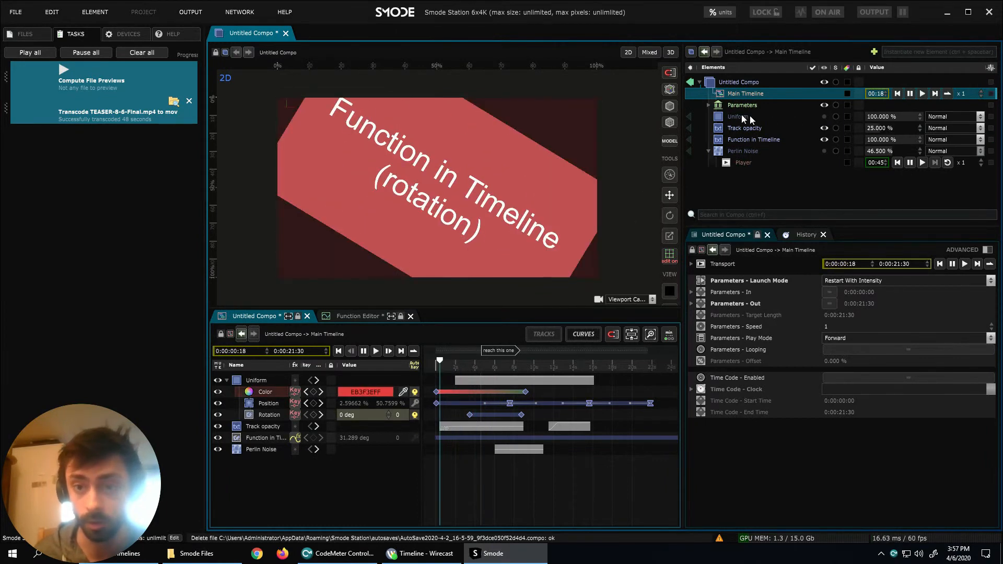
{"action": "left_click", "coordinate": [822, 117]}
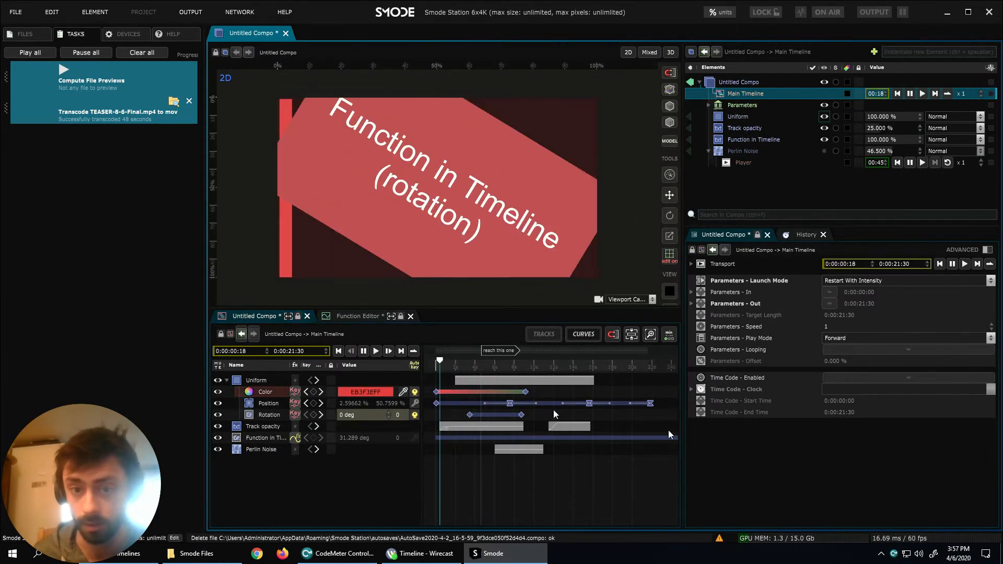
{"action": "left_click_drag", "start_coordinate": [439, 367], "coordinate": [524, 382]}
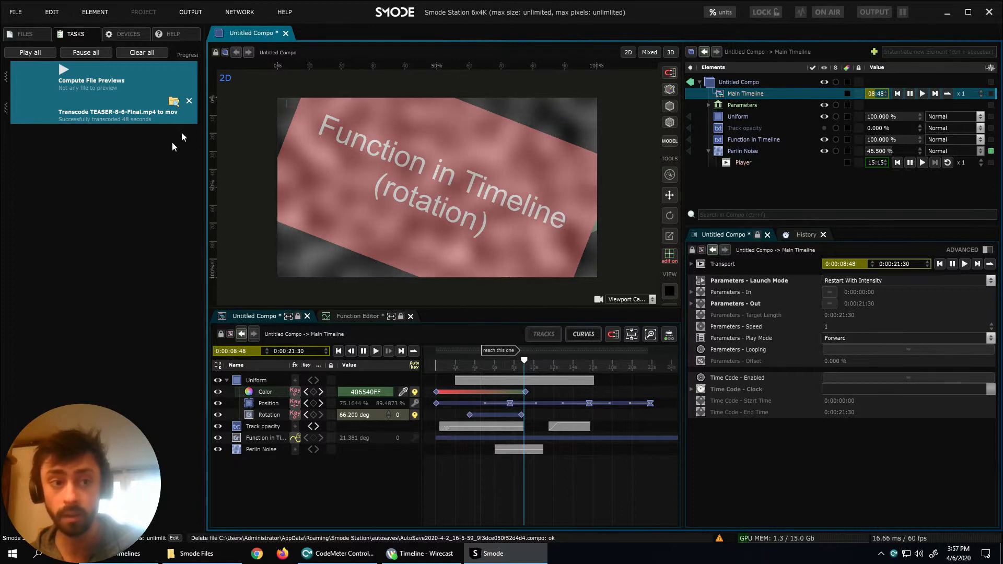
Add the video TEASER-8-6-Final.hap.mov from the HAP folder to the composition as a new layer.
{"action": "left_click", "coordinate": [38, 54]}
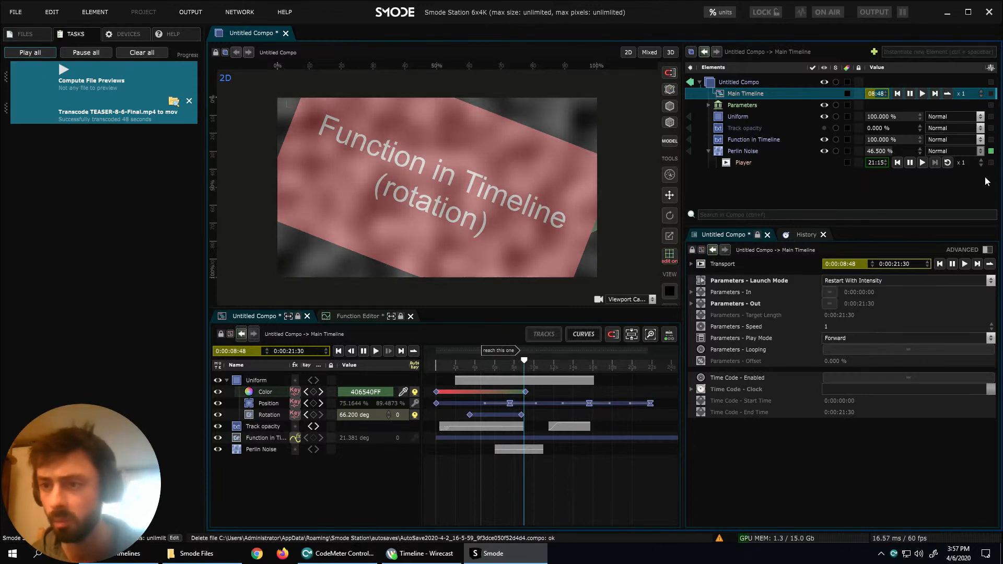
{"action": "left_click", "coordinate": [25, 34]}
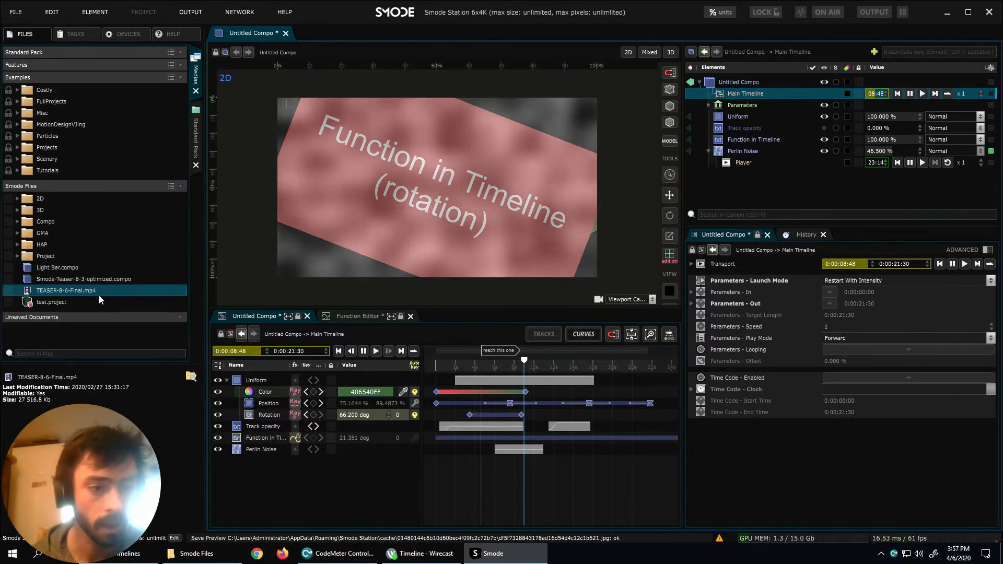
{"action": "left_click", "coordinate": [52, 267]}
{"action": "left_click", "coordinate": [37, 235]}
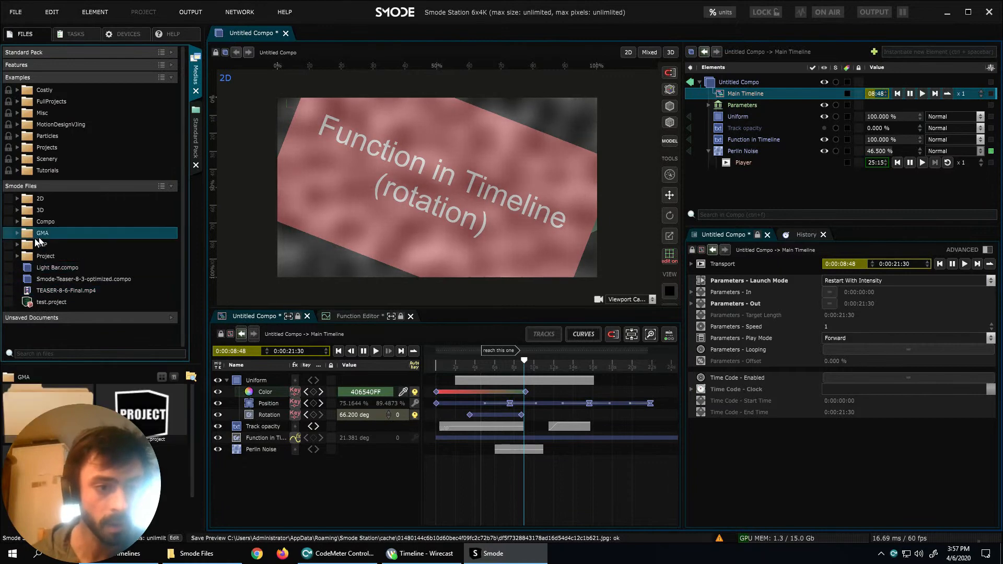
{"action": "double_click", "coordinate": [39, 243]}
{"action": "left_click", "coordinate": [51, 257]}
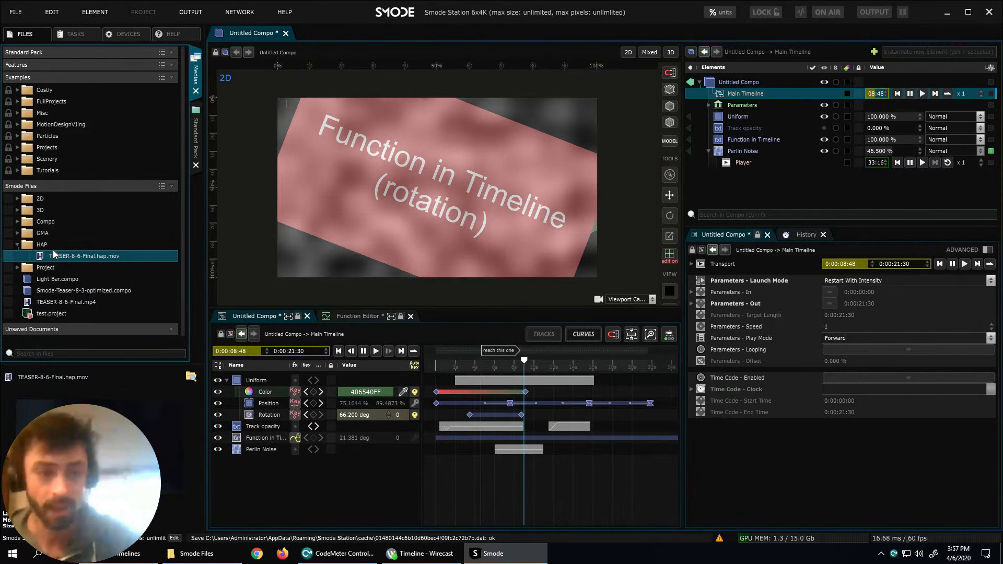
{"action": "left_click_drag", "start_coordinate": [55, 256], "coordinate": [712, 196]}
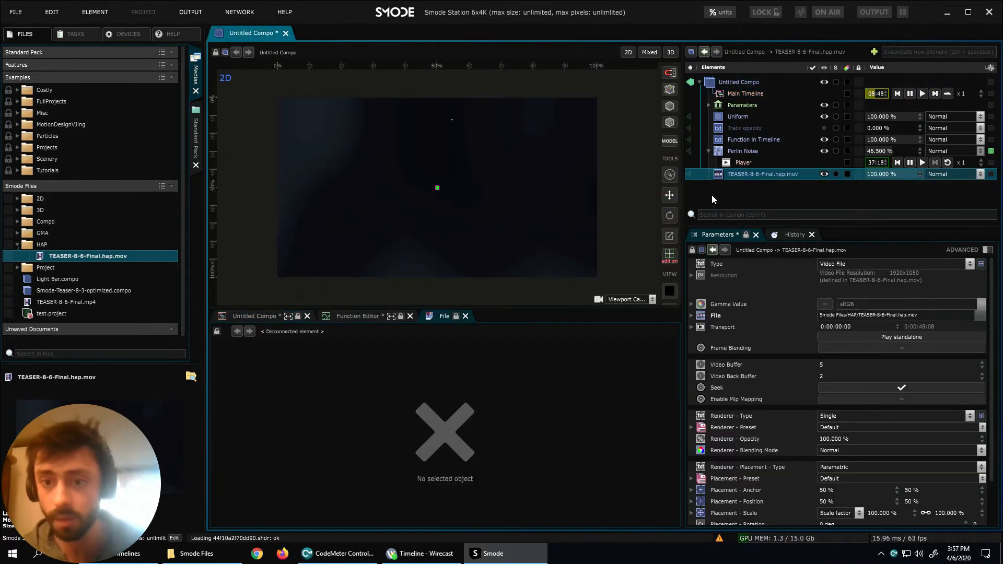
Give the teaser video a standalone player and add it to the Main Timeline at 0:00:08:48, keeping it standalone.
{"action": "left_click", "coordinate": [879, 337]}
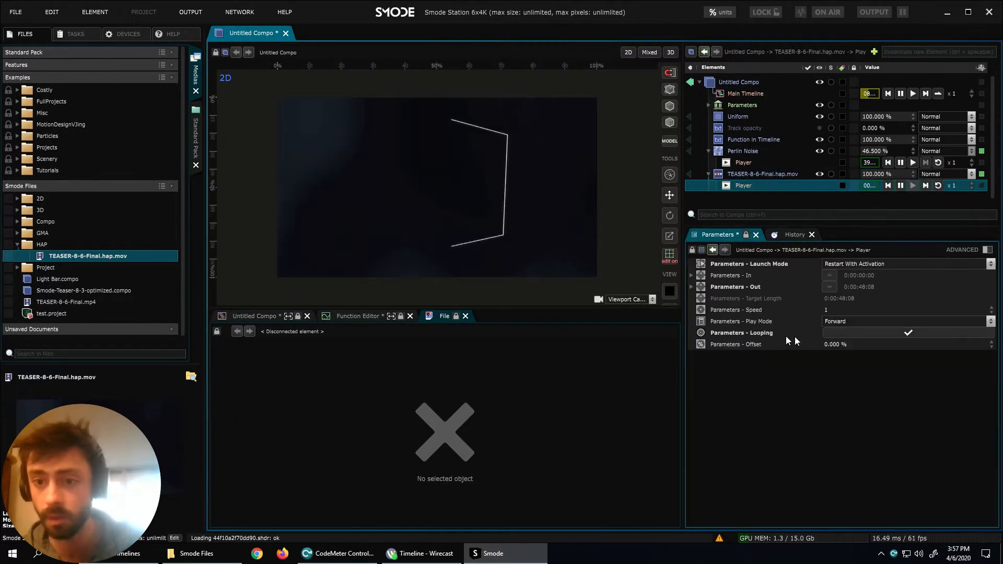
{"action": "left_click", "coordinate": [765, 174]}
{"action": "left_click", "coordinate": [750, 93]}
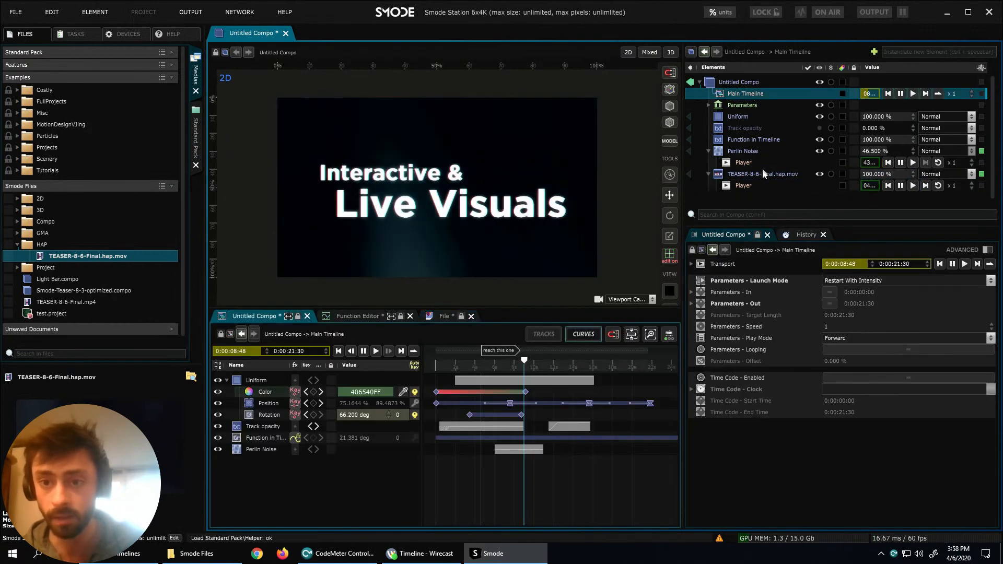
{"action": "left_click_drag", "start_coordinate": [708, 257], "coordinate": [555, 451]}
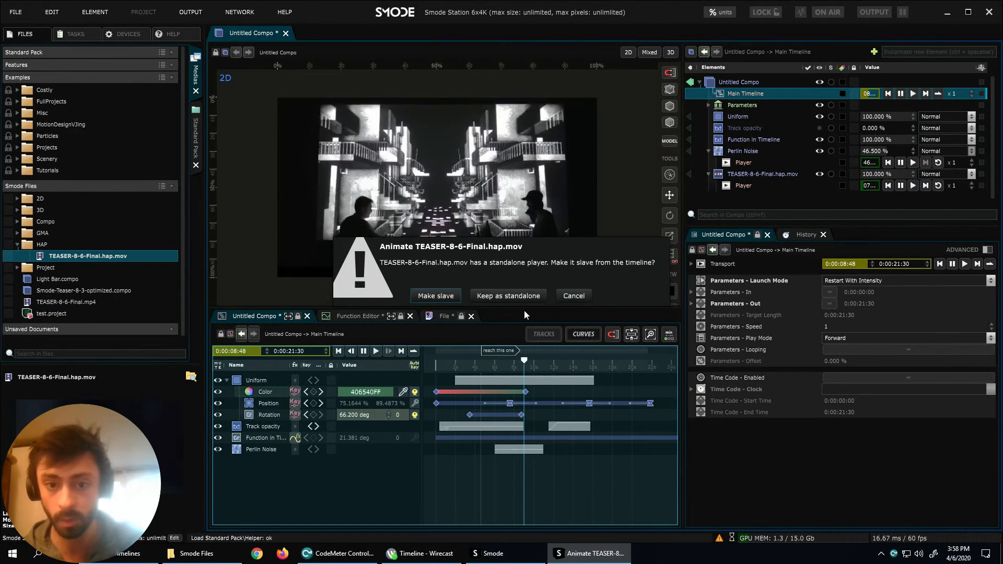
{"action": "left_click", "coordinate": [514, 295]}
Play the Main Timeline from 0:00:08:33 through the start of the teaser clip and pause it at 0:00:12:40.
{"action": "left_click", "coordinate": [518, 360]}
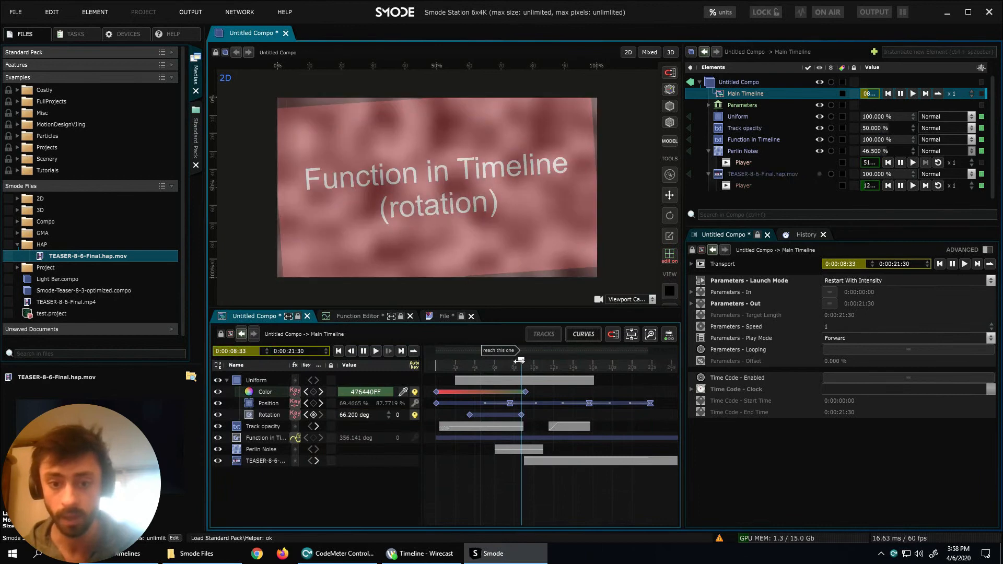
{"action": "key", "text": "space"}
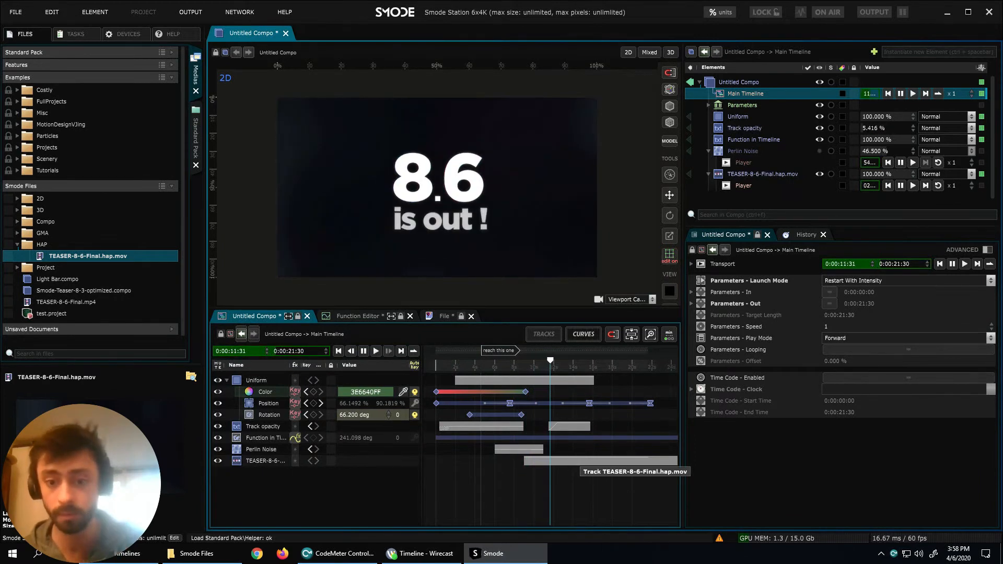
{"action": "key", "text": "space"}
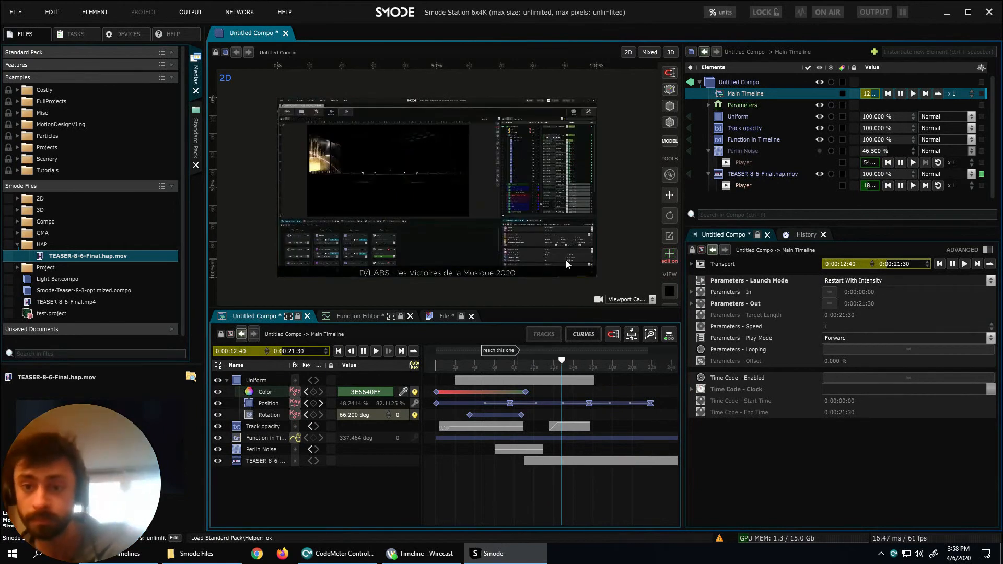
Delete the teaser video's track from the Main Timeline and its layer from the composition.
{"action": "left_click", "coordinate": [760, 172]}
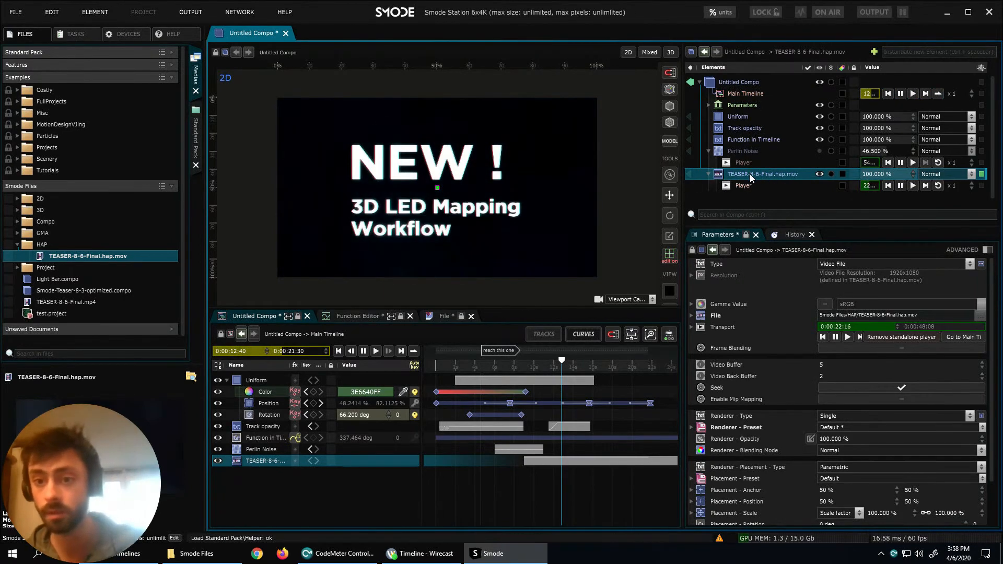
{"action": "left_click", "coordinate": [591, 463]}
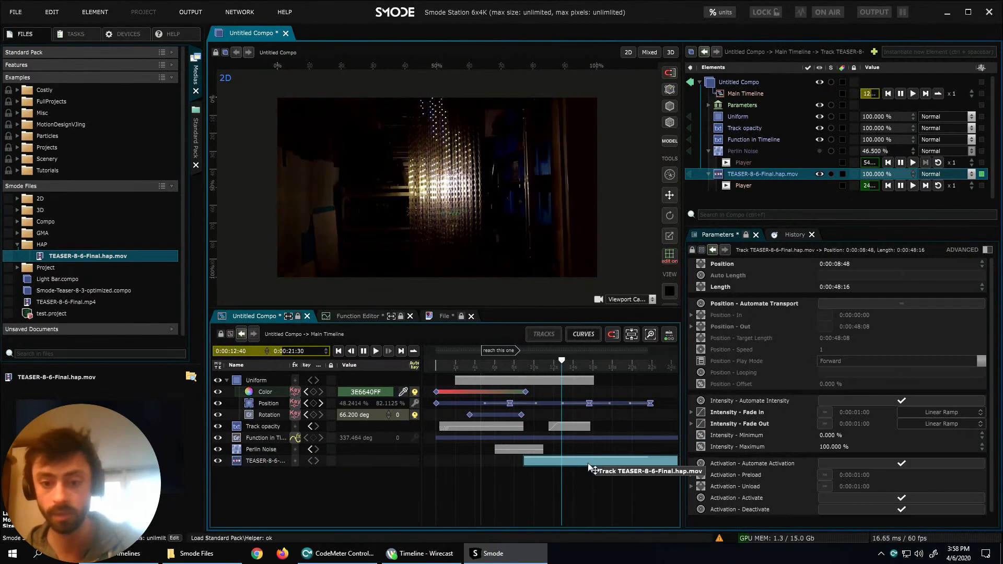
{"action": "key", "text": "Delete"}
{"action": "key", "text": "Escape"}
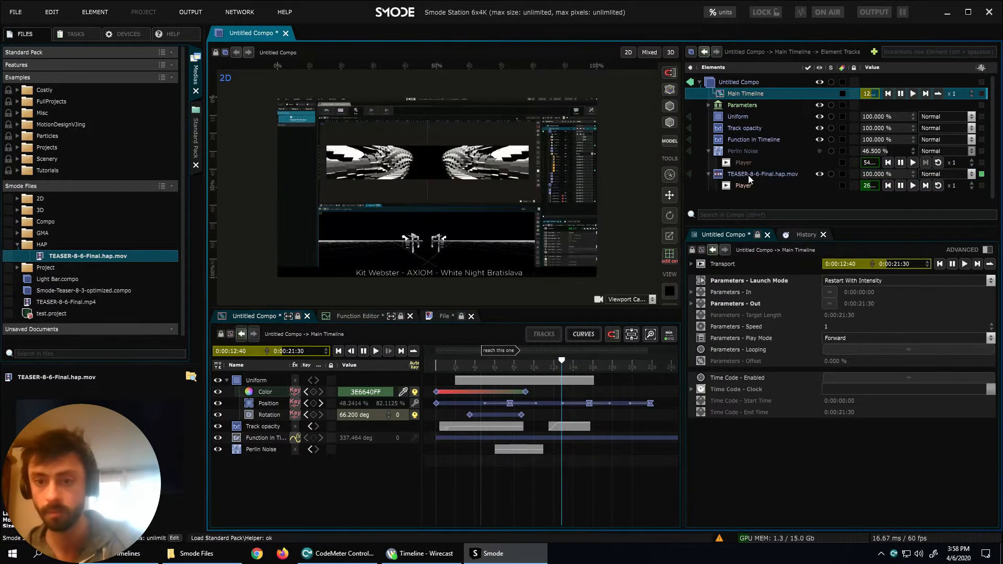
{"action": "left_click", "coordinate": [748, 174]}
{"action": "key", "text": "Delete"}
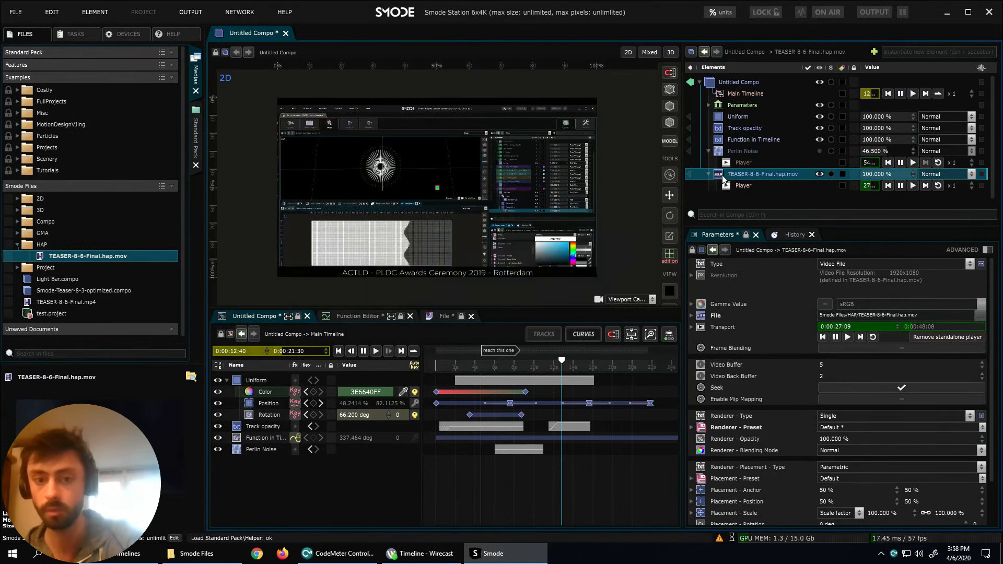
{"action": "key", "text": "Return"}
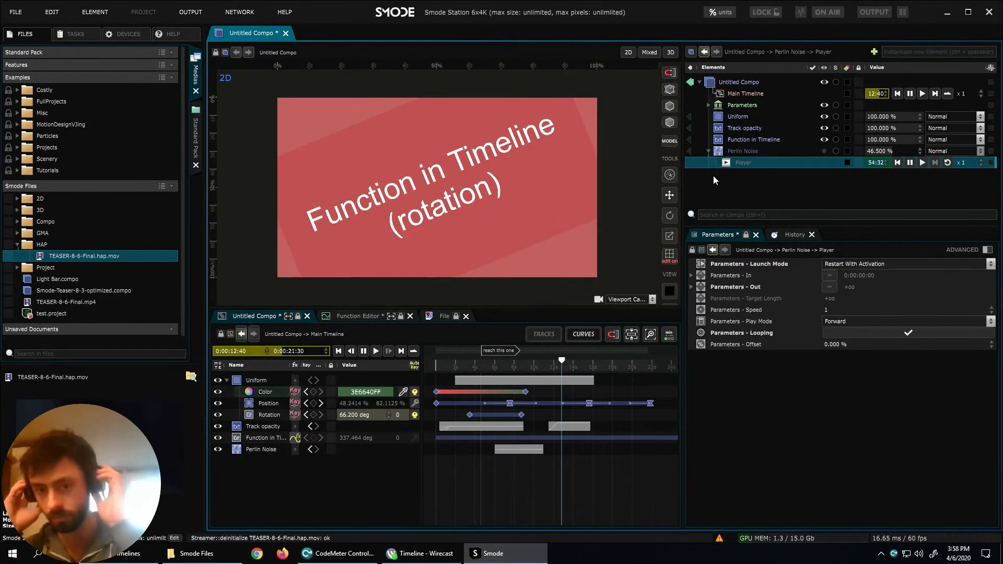
Scrub the Main Timeline to 0:00:06:33 and collapse the Perlin Noise layer and the Uniform track.
{"action": "left_click_drag", "start_coordinate": [562, 361], "coordinate": [501, 366]}
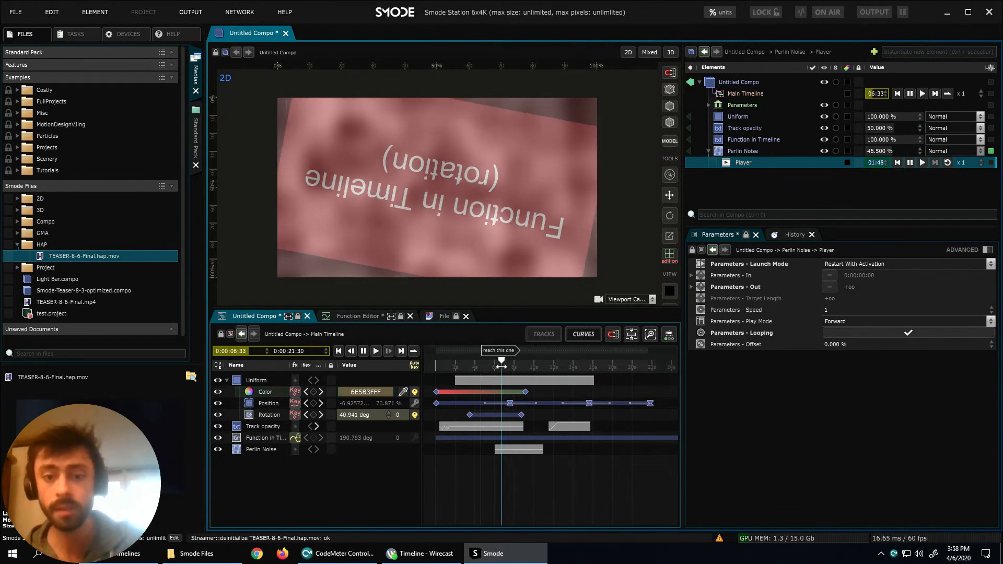
{"action": "left_click", "coordinate": [708, 151]}
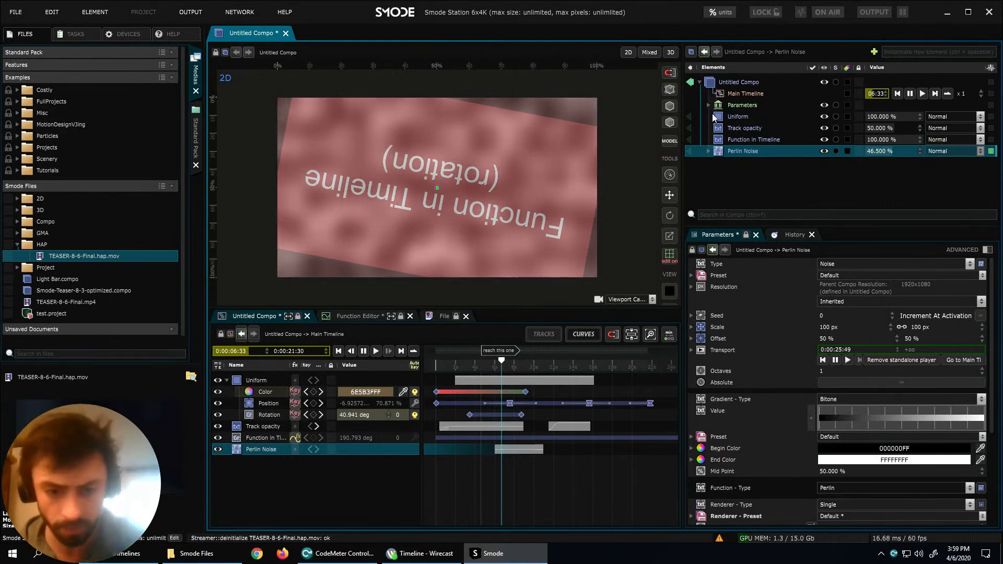
{"action": "left_click", "coordinate": [226, 380]}
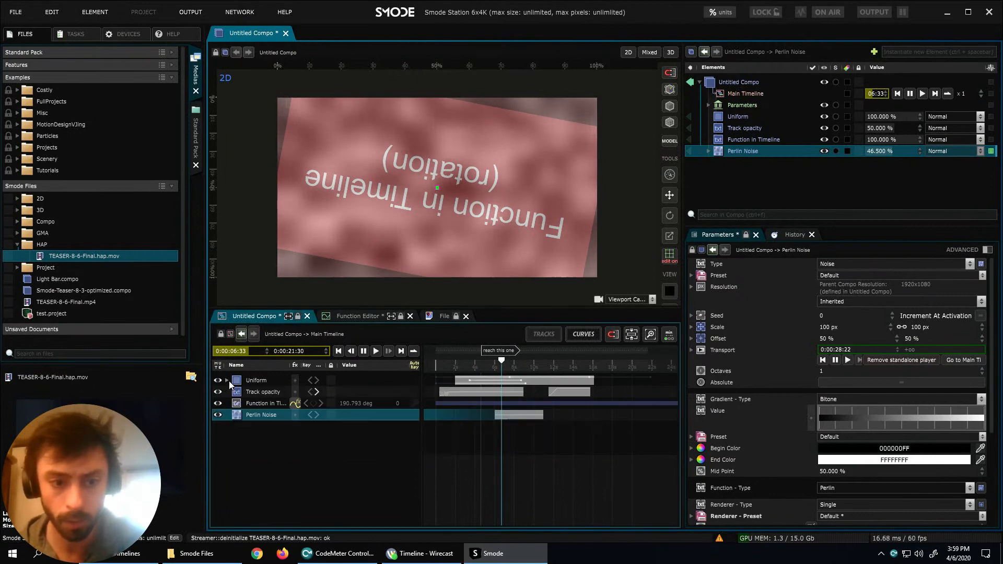
Group the Uniform, Track opacity, Function in Timeline and Perlin Noise layers and deactivate the group.
{"action": "left_click", "coordinate": [739, 116]}
{"action": "left_click", "coordinate": [740, 150], "text": "shift"}
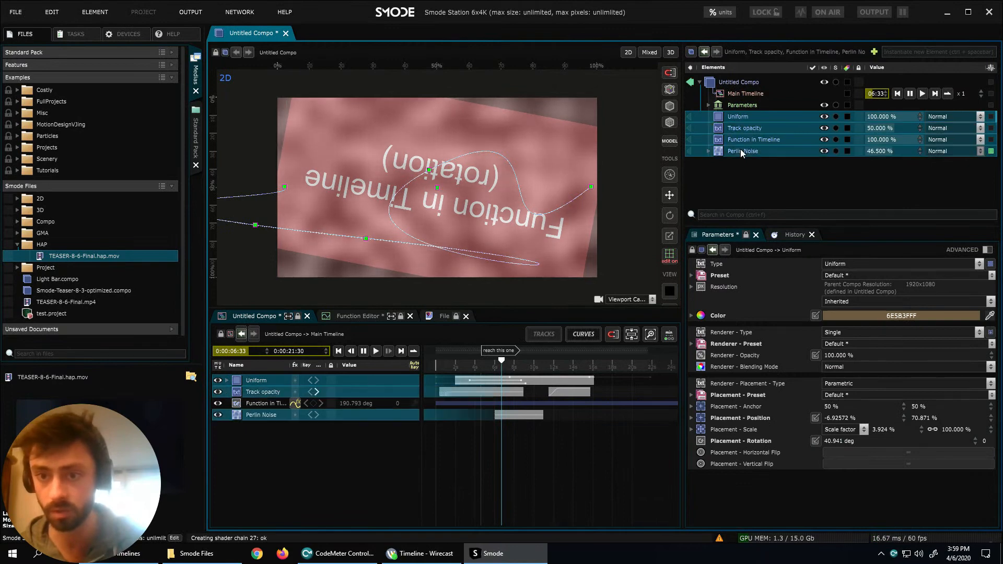
{"action": "key", "text": "ctrl+g"}
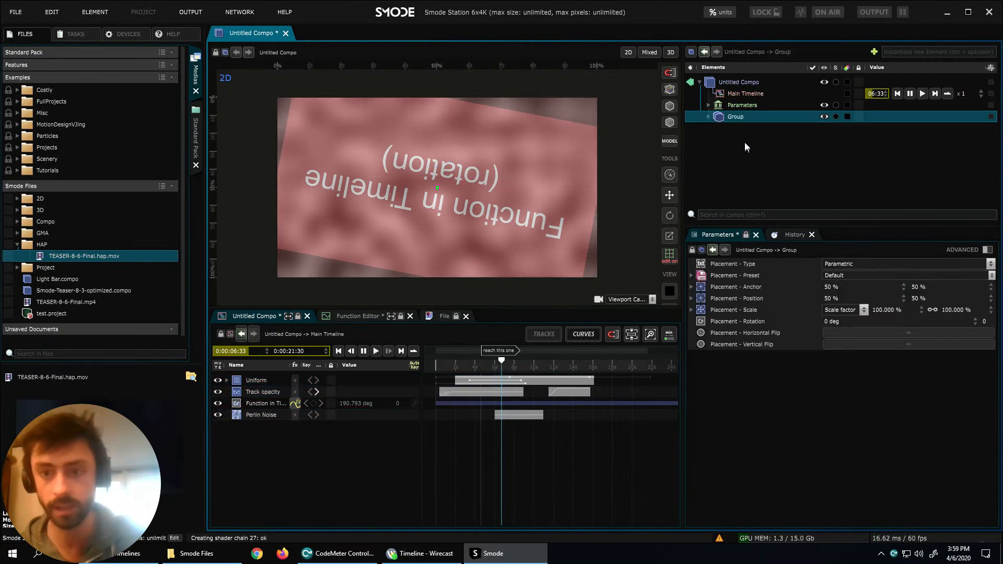
{"action": "left_click", "coordinate": [823, 116]}
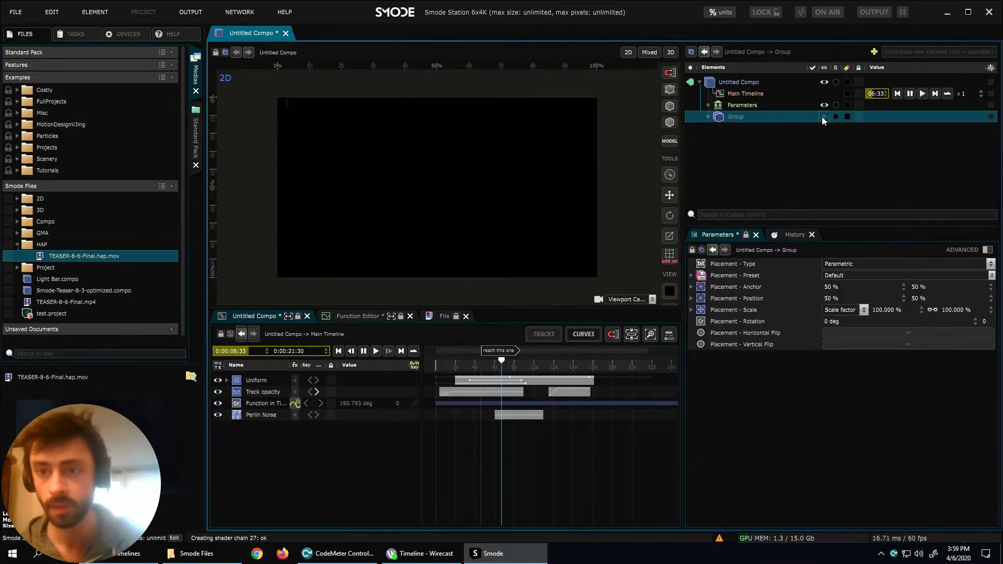
Add a Magenta uniform 2D layer and narrow it in the viewport to a vertical bar about 6.5 % wide.
{"action": "right_click", "coordinate": [713, 150]}
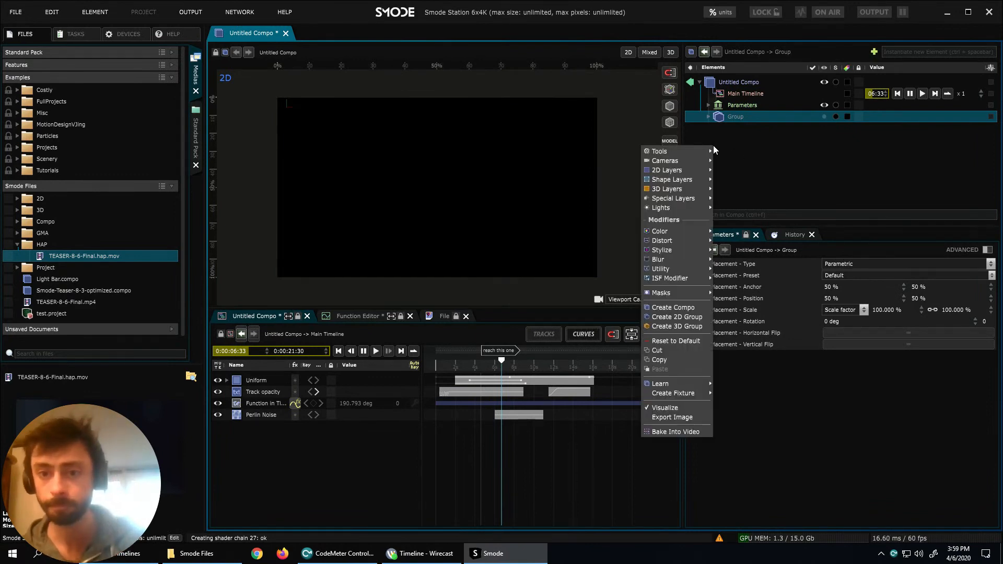
{"action": "mouse_move", "coordinate": [674, 172]}
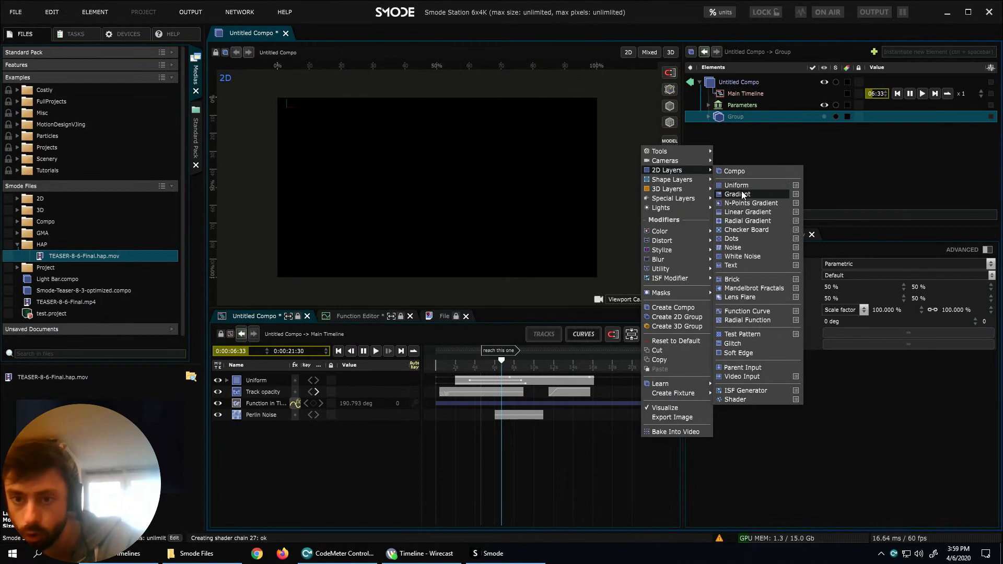
{"action": "mouse_move", "coordinate": [804, 189]}
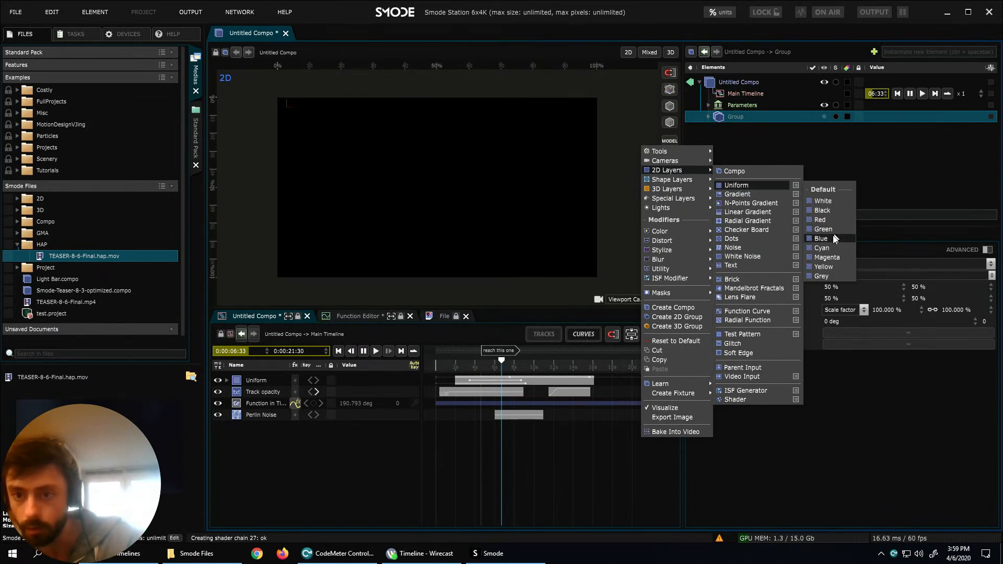
{"action": "left_click", "coordinate": [827, 256]}
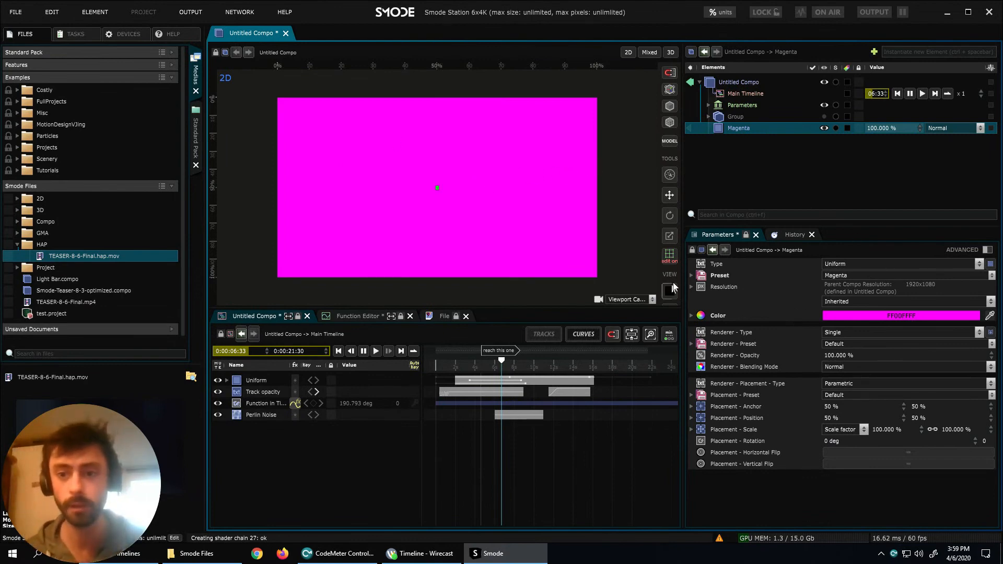
{"action": "left_click", "coordinate": [669, 255]}
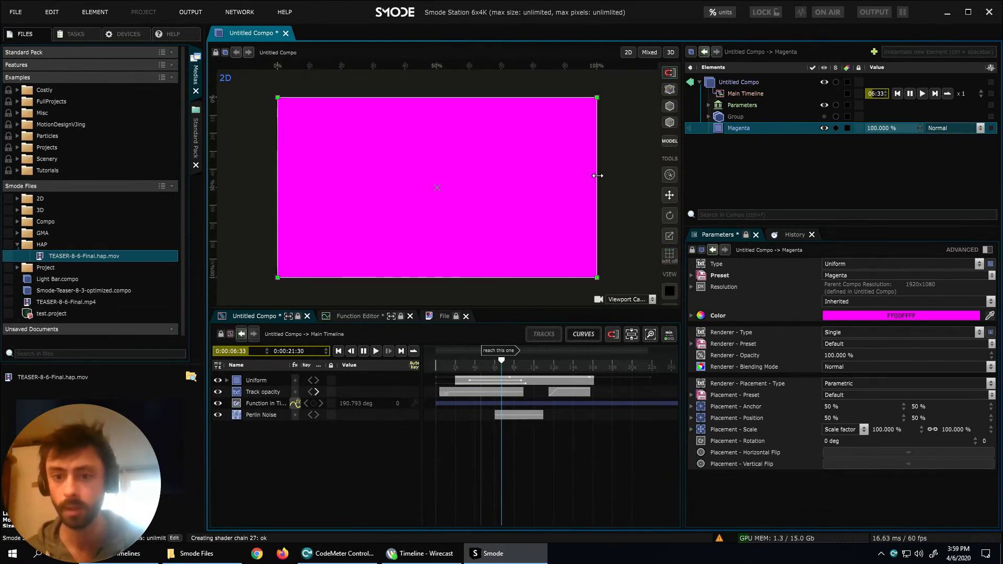
{"action": "left_click_drag", "start_coordinate": [596, 177], "coordinate": [448, 191]}
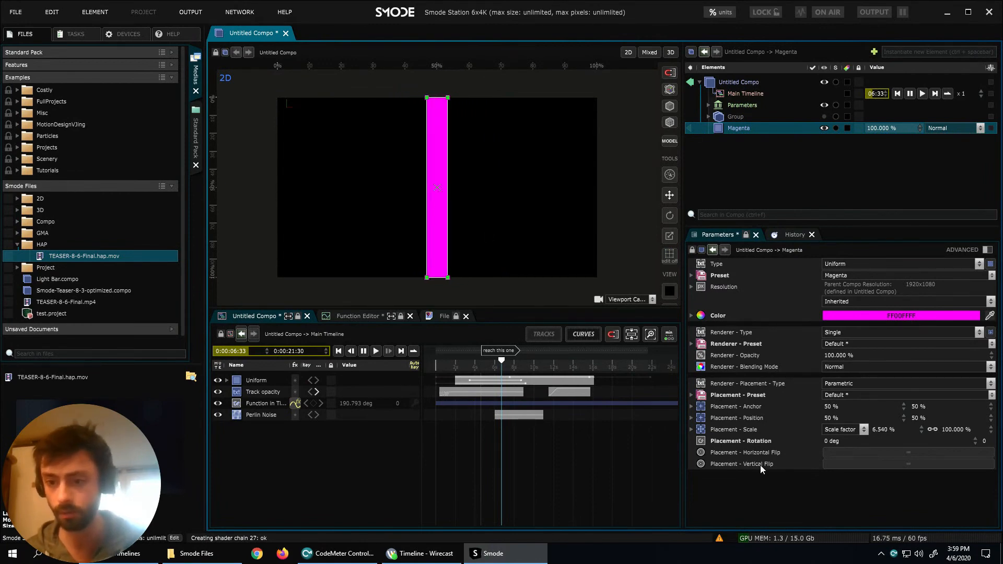
Create a Back'n Forth loop on the width of the Magenta layer's placement scale and widen the parameters area.
{"action": "right_click", "coordinate": [841, 441]}
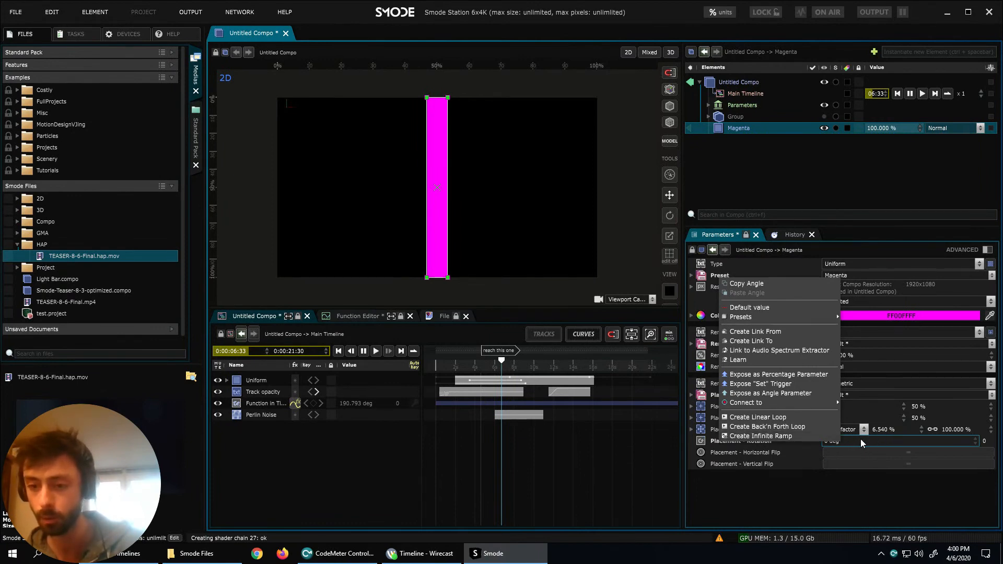
{"action": "left_click", "coordinate": [711, 434]}
{"action": "right_click", "coordinate": [887, 430]}
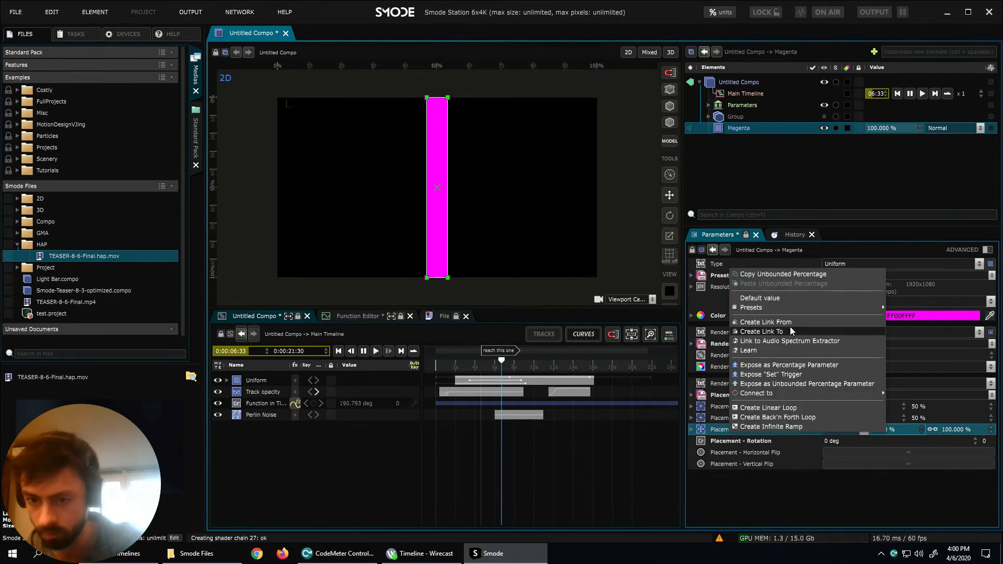
{"action": "left_click", "coordinate": [781, 419]}
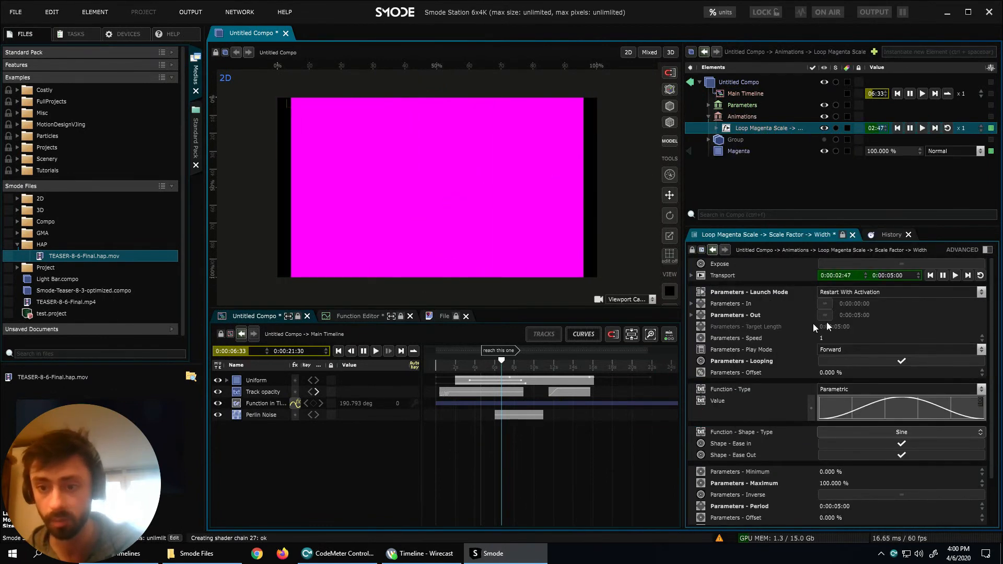
{"action": "scroll", "coordinate": [760, 382], "scroll_direction": "down", "scroll_amount": 3}
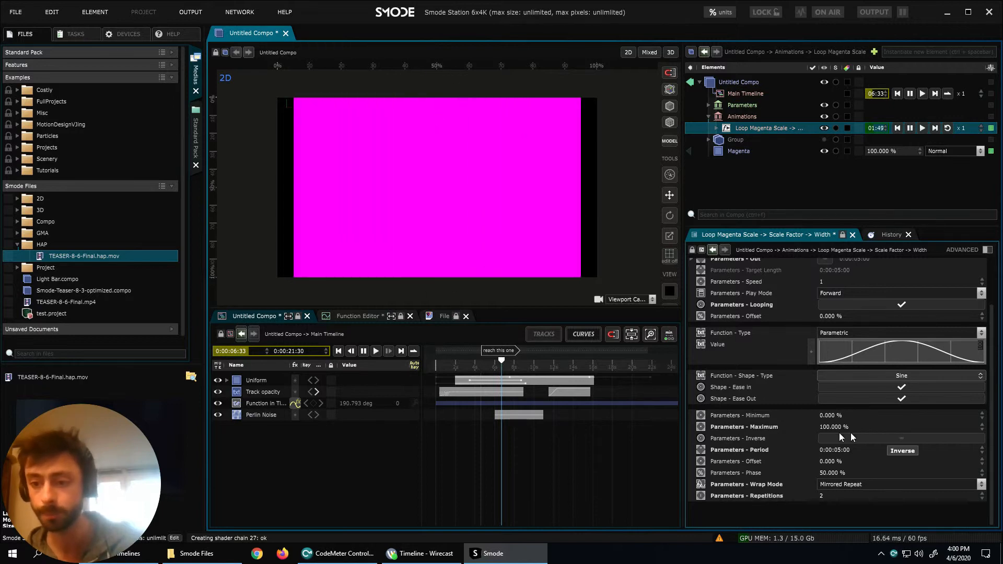
{"action": "left_click_drag", "start_coordinate": [682, 290], "coordinate": [651, 286]}
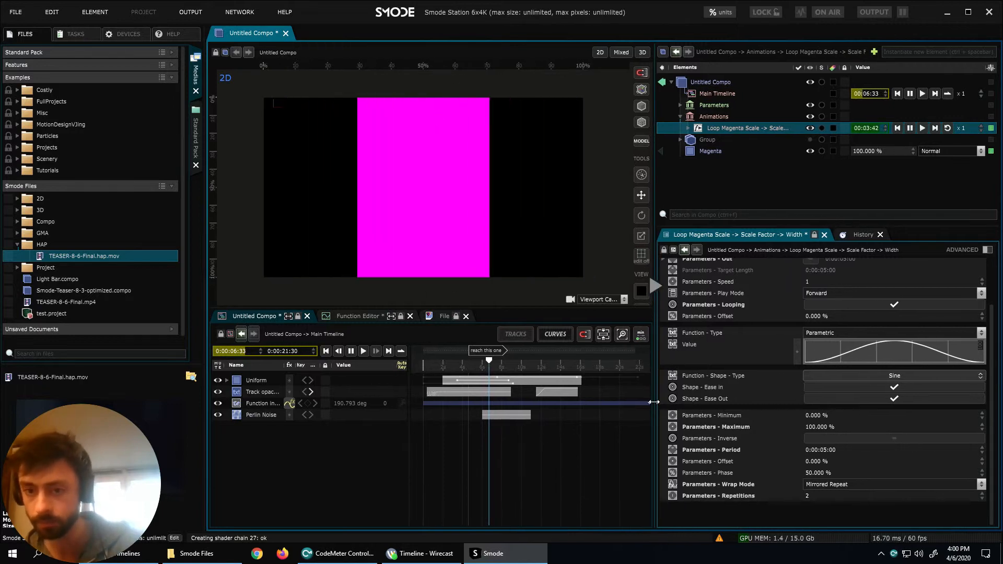
Stop the Magenta scale loop animation and rewind it to its start.
{"action": "left_click", "coordinate": [707, 151]}
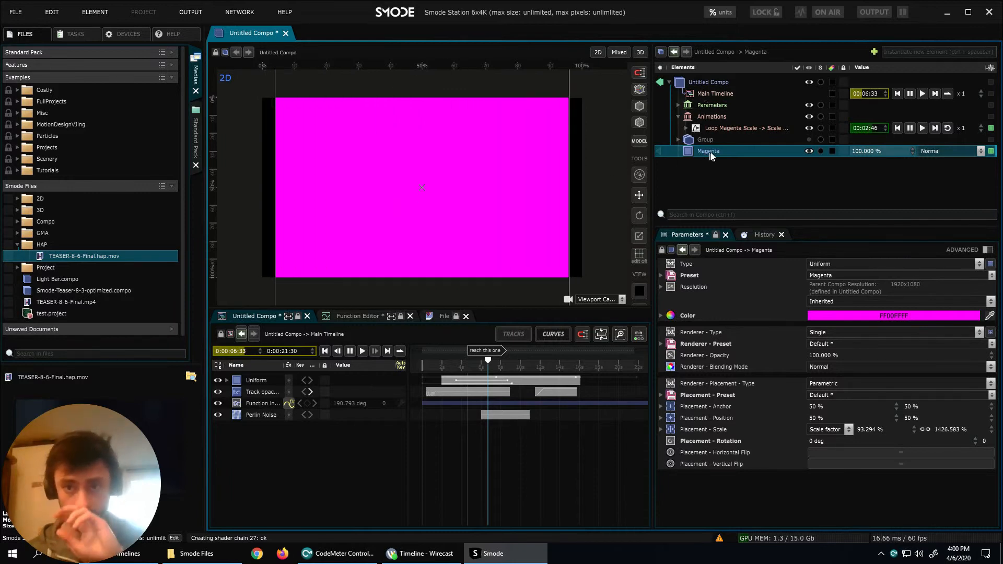
{"action": "left_click", "coordinate": [714, 93]}
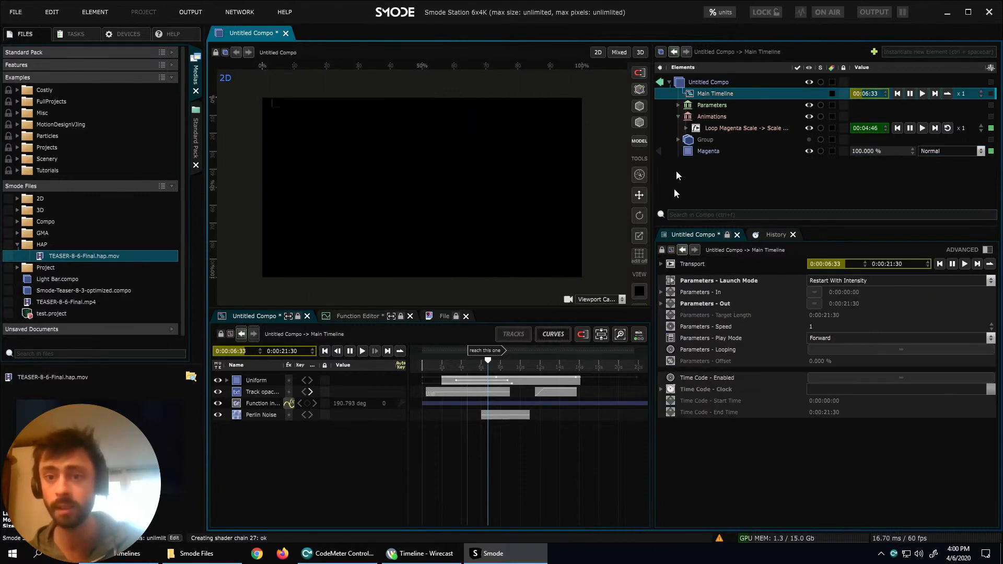
{"action": "left_click", "coordinate": [904, 131]}
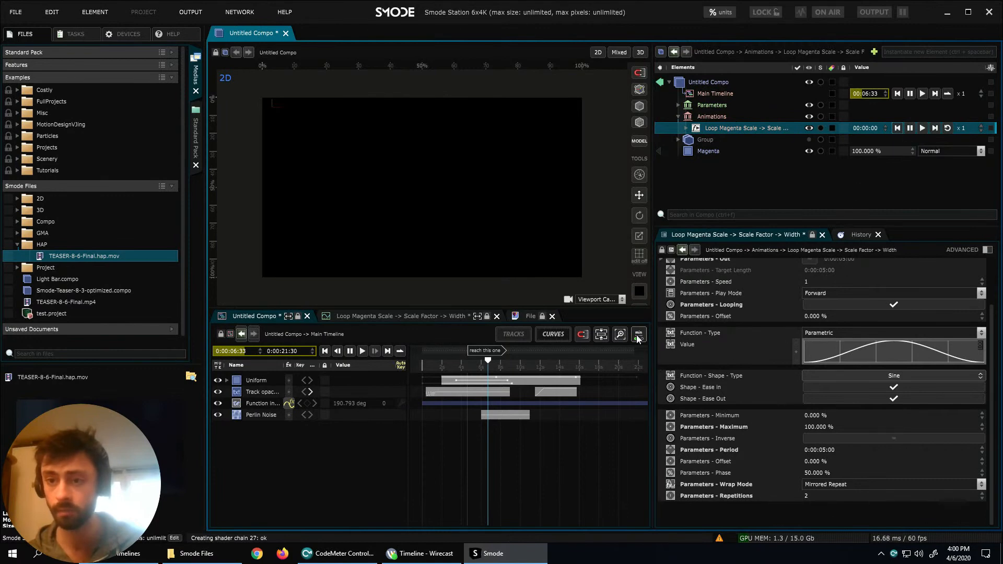
Set the action of the "reach this one" marker on the Main Timeline to Cue and widen the parameters area further.
{"action": "left_click", "coordinate": [484, 351]}
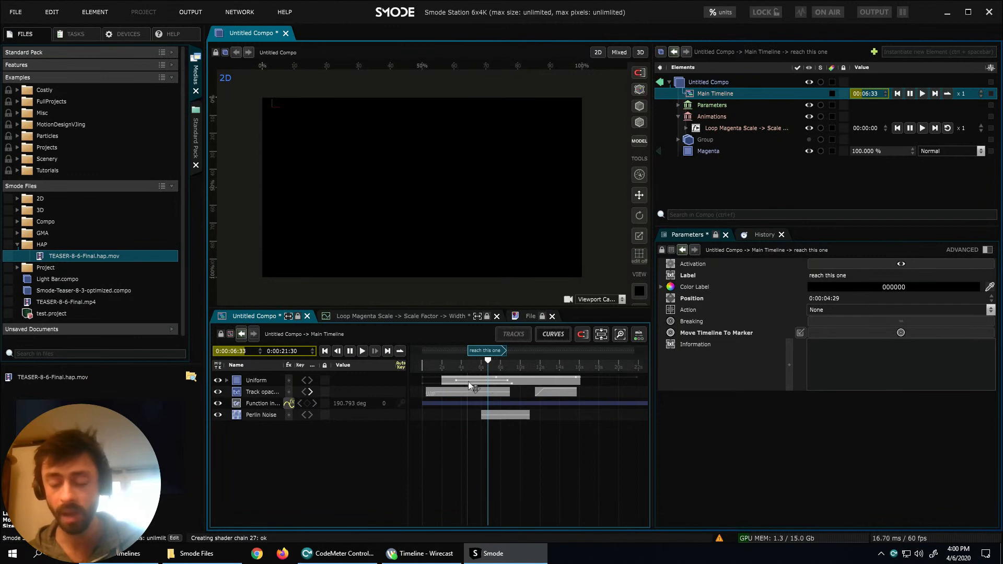
{"action": "left_click", "coordinate": [816, 311]}
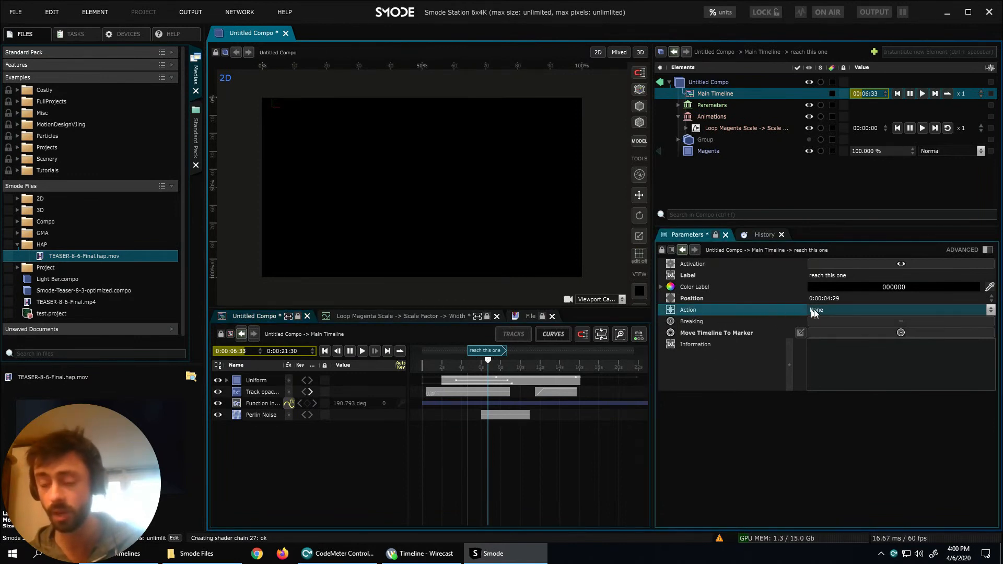
{"action": "left_click", "coordinate": [831, 310]}
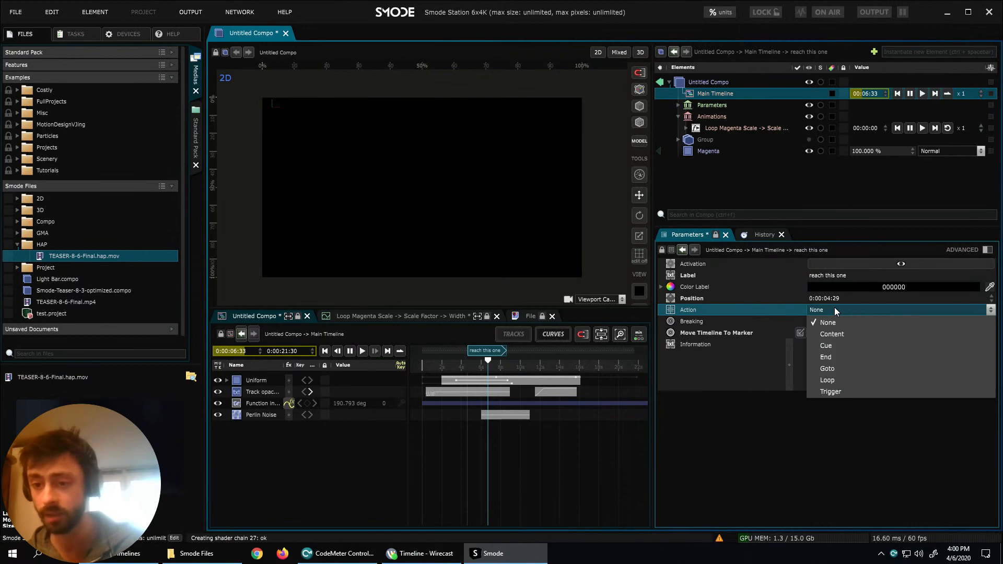
{"action": "left_click", "coordinate": [830, 349]}
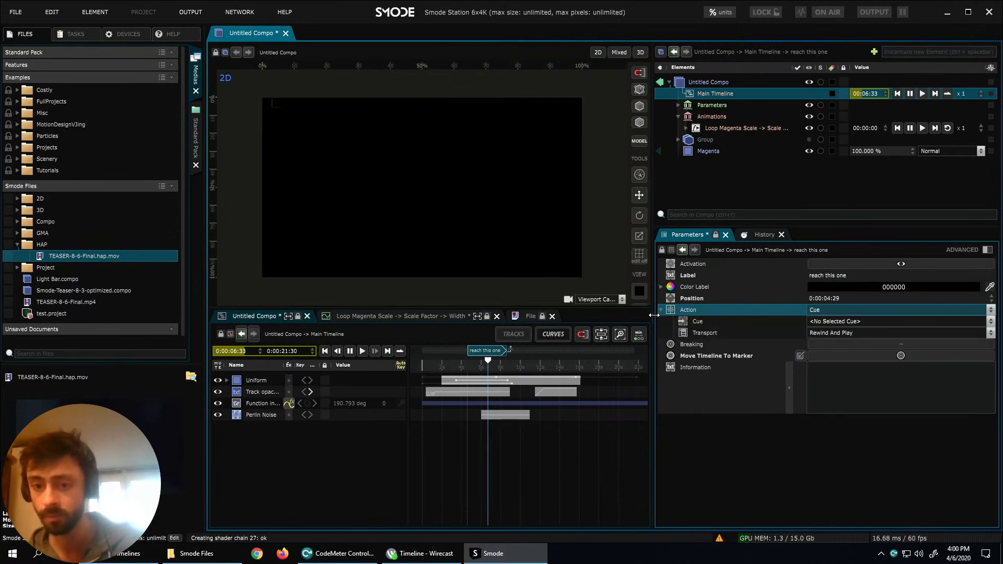
{"action": "left_click_drag", "start_coordinate": [653, 284], "coordinate": [583, 284]}
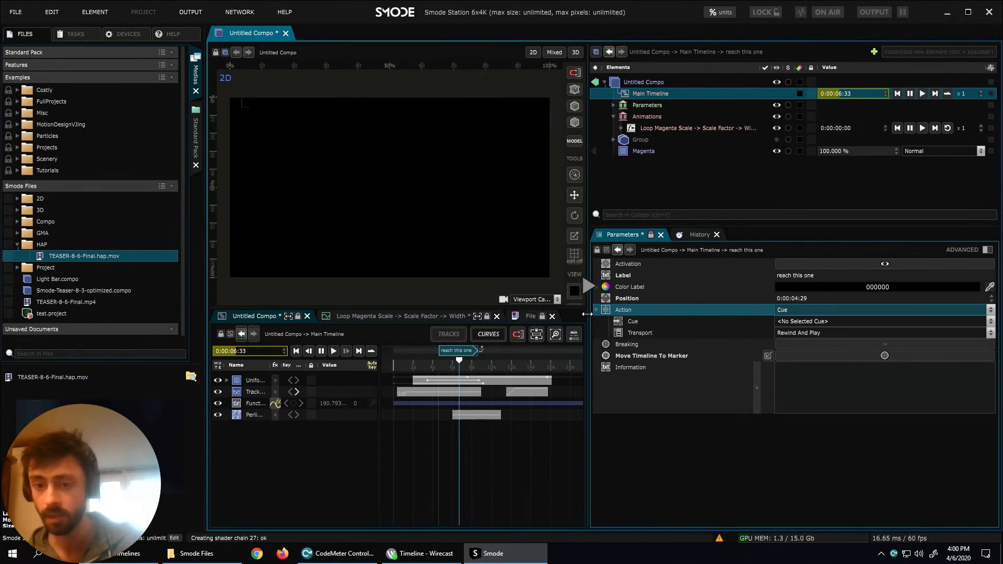
Choose the Loop Magenta Scale width animation as the "reach this one" marker's cue, keeping its transport at Rewind And Play.
{"action": "left_click", "coordinate": [858, 322]}
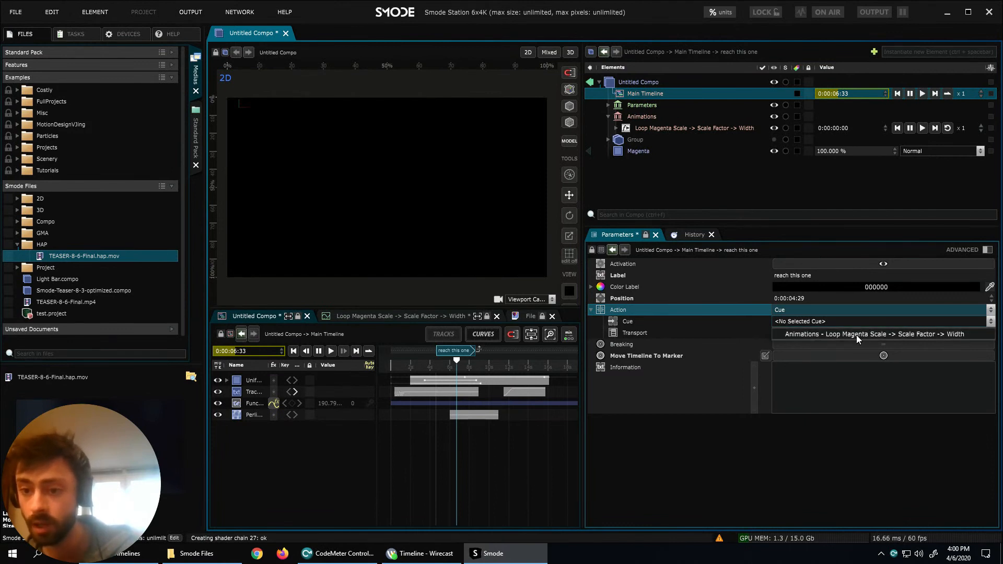
{"action": "left_click", "coordinate": [909, 335]}
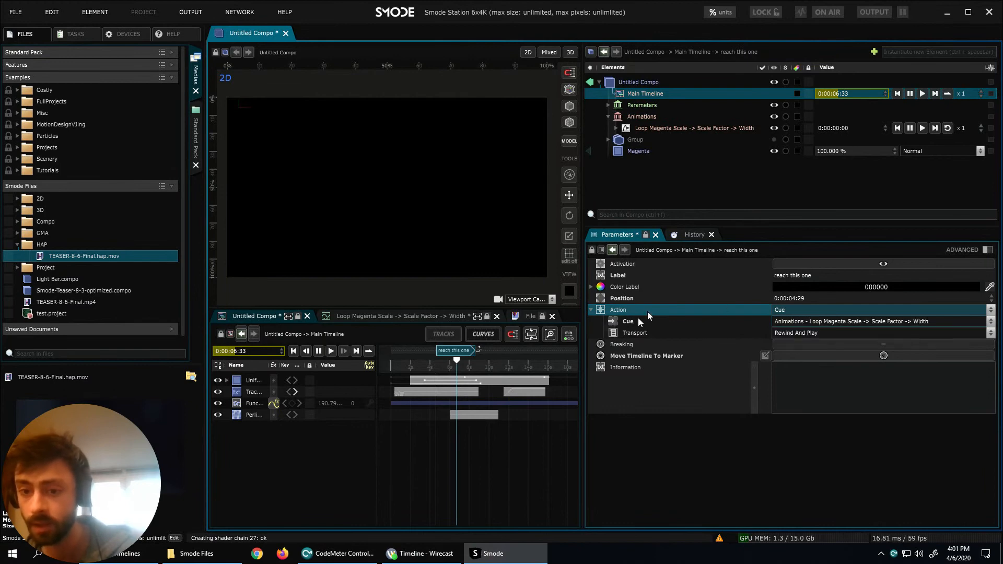
{"action": "left_click", "coordinate": [680, 334]}
{"action": "left_click", "coordinate": [799, 334]}
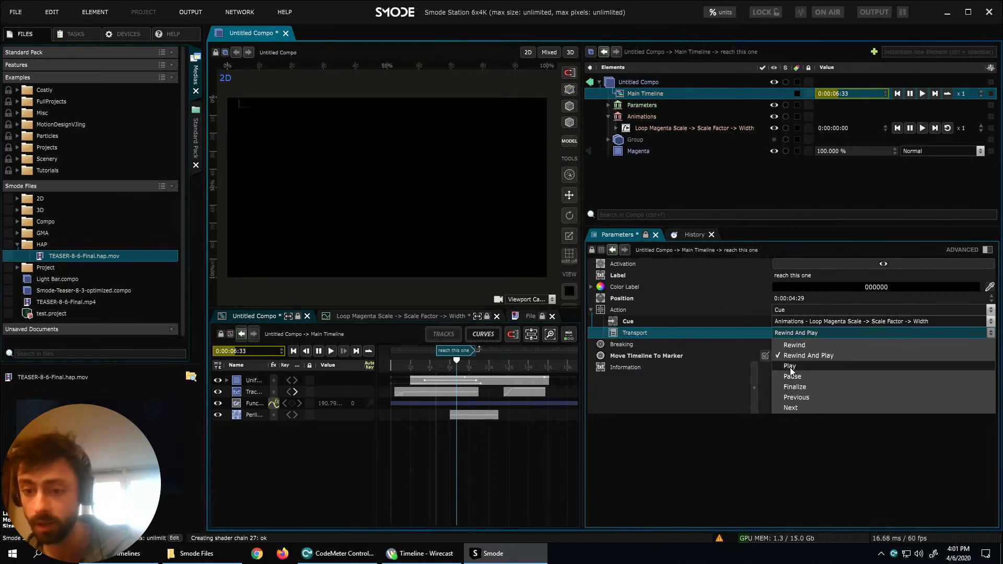
{"action": "left_click", "coordinate": [632, 422]}
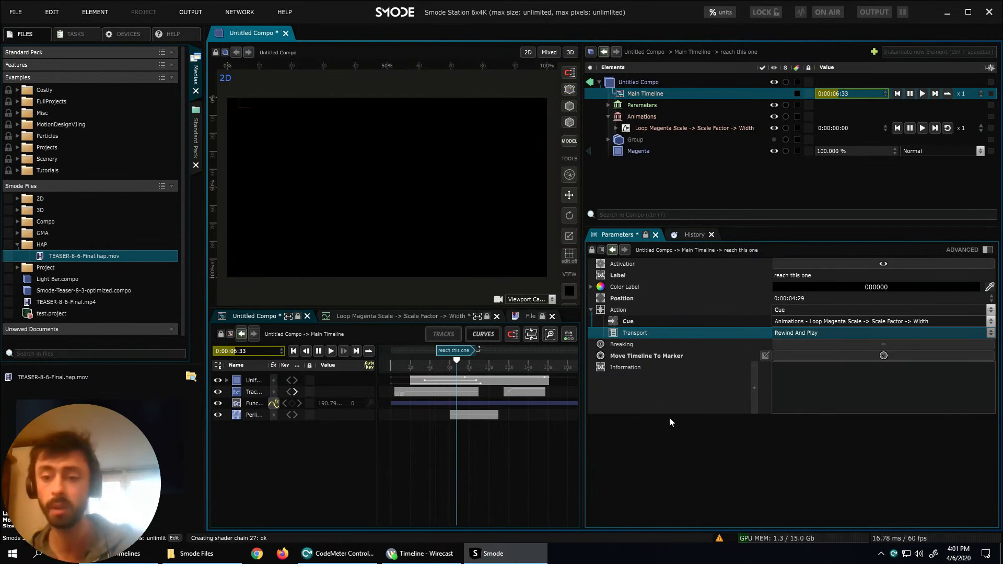
Reactivate the group and play the Main Timeline from 0:00:00:00 past the "reach this one" marker to test its cue.
{"action": "left_click", "coordinate": [396, 366]}
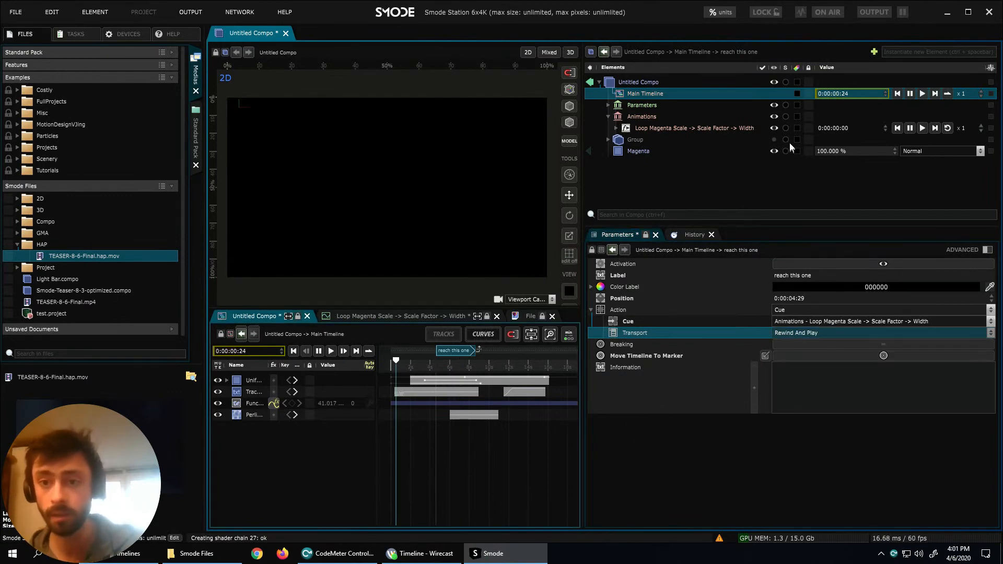
{"action": "left_click", "coordinate": [773, 140]}
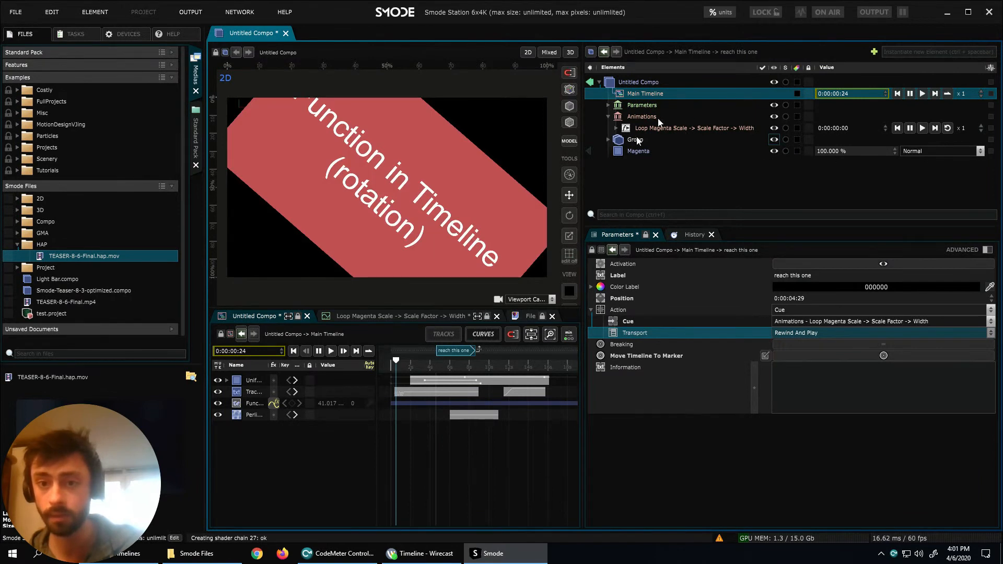
{"action": "left_click", "coordinate": [390, 361]}
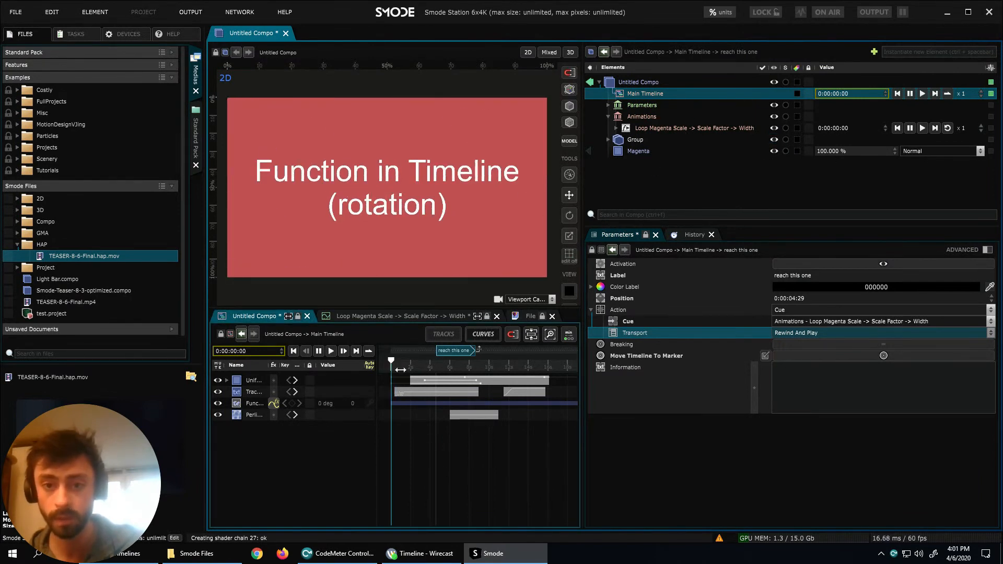
{"action": "left_click", "coordinate": [397, 173]}
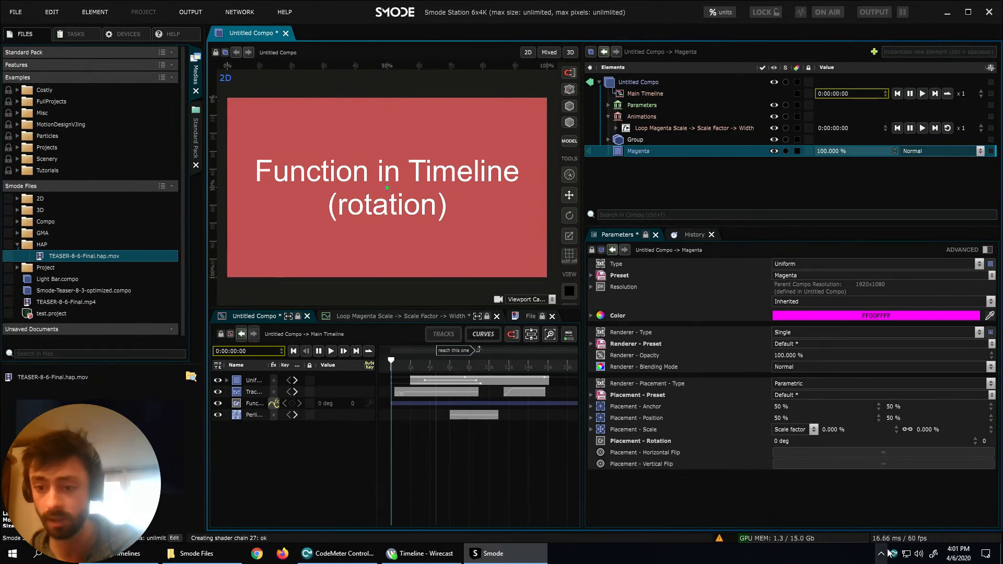
{"action": "left_click_drag", "start_coordinate": [396, 366], "coordinate": [391, 366]}
{"action": "key", "text": "space"}
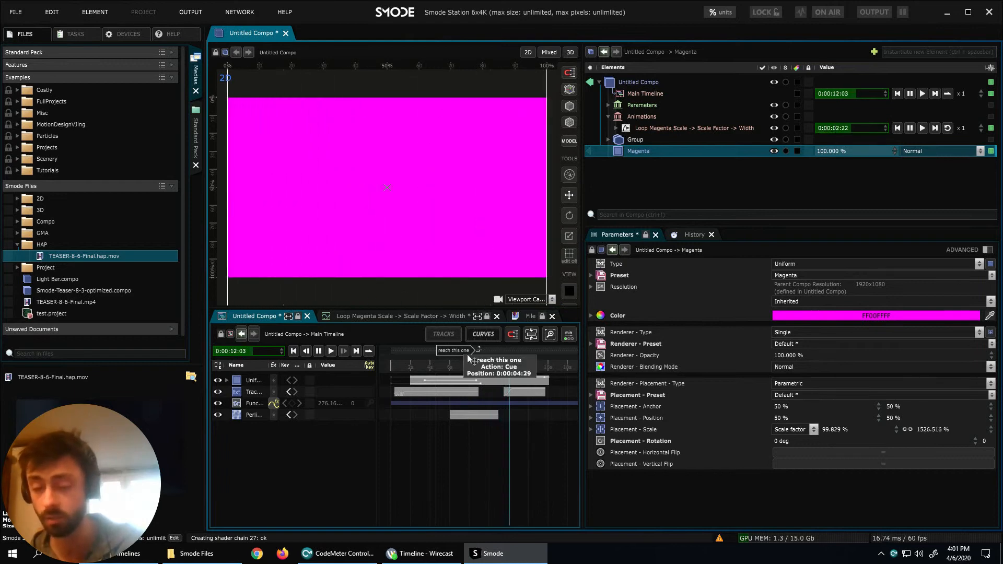
Deactivate the group and scrub the Main Timeline back to about 8 seconds.
{"action": "left_click", "coordinate": [678, 137]}
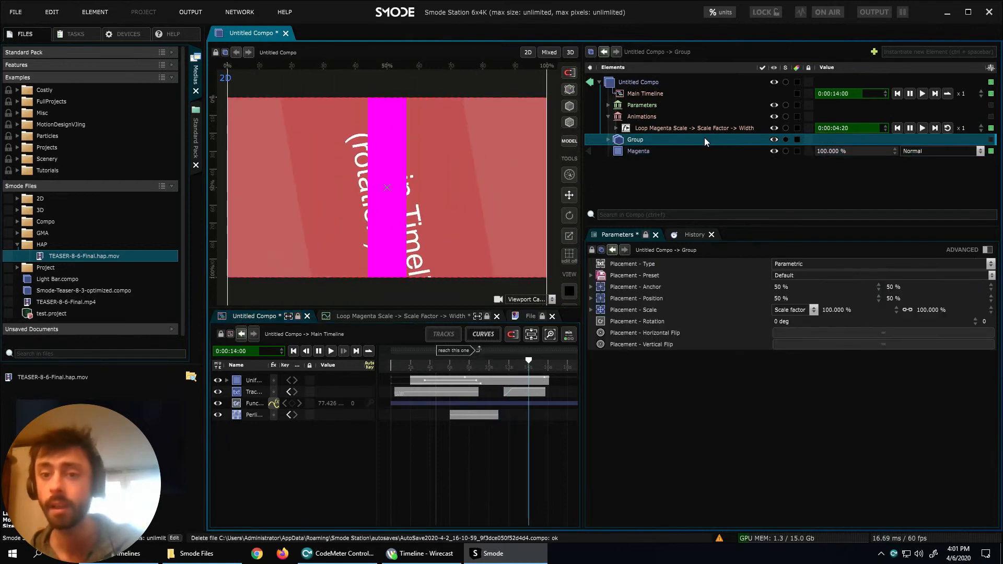
{"action": "left_click", "coordinate": [896, 130]}
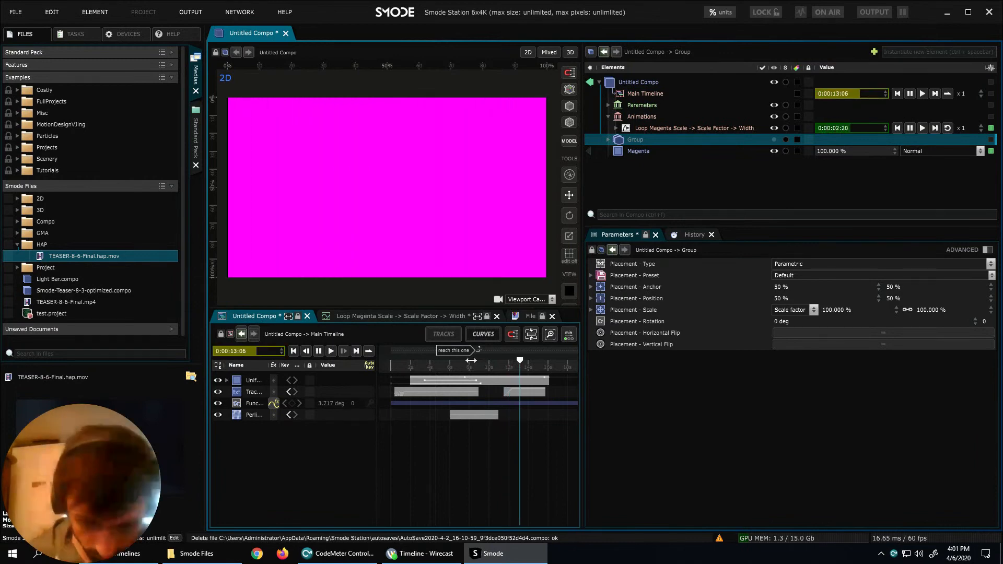
{"action": "left_click_drag", "start_coordinate": [520, 360], "coordinate": [471, 360]}
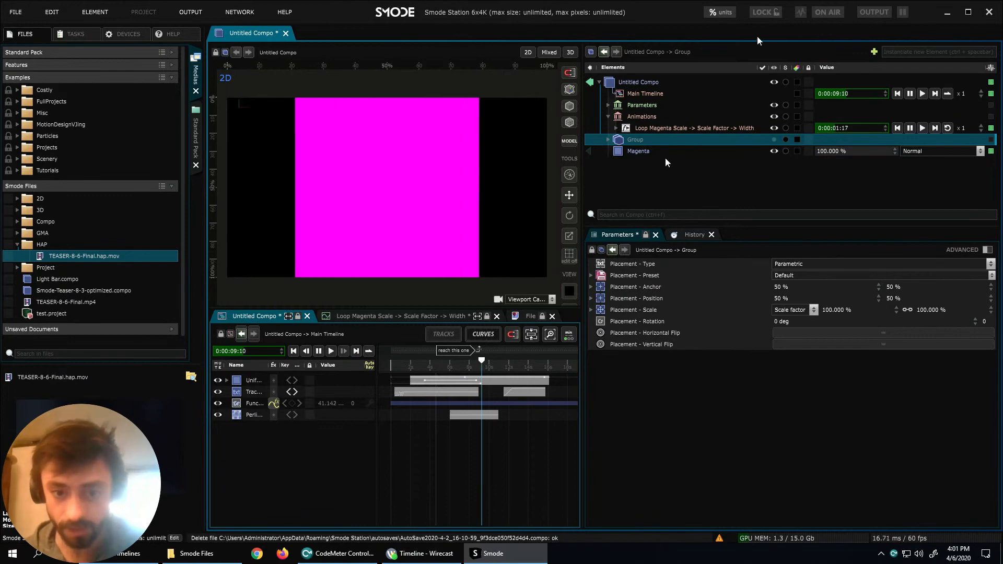
Pause the Main Timeline at 0:00:10:40 and rewind the Magenta scale loop animation to its start.
{"action": "left_click", "coordinate": [910, 94]}
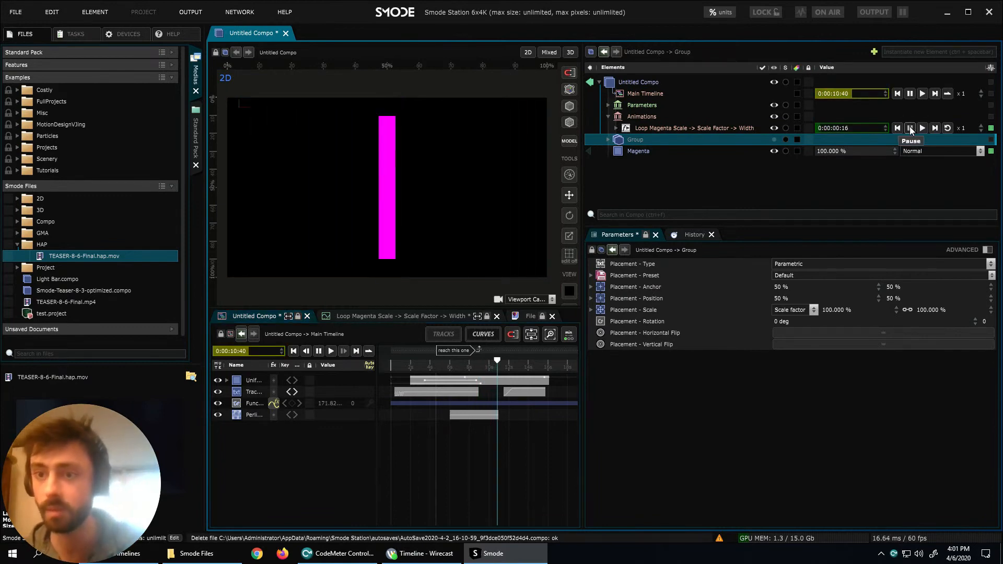
{"action": "left_click", "coordinate": [897, 128]}
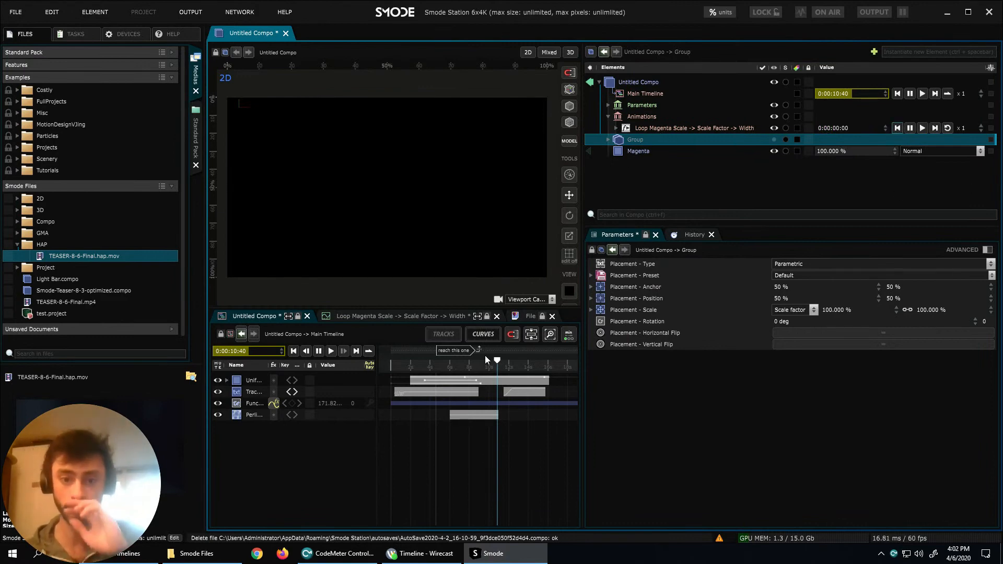
Add a marker on the Main Timeline at 0:00:11:41 and set its action to Cue.
{"action": "left_click_drag", "start_coordinate": [495, 361], "coordinate": [508, 361]}
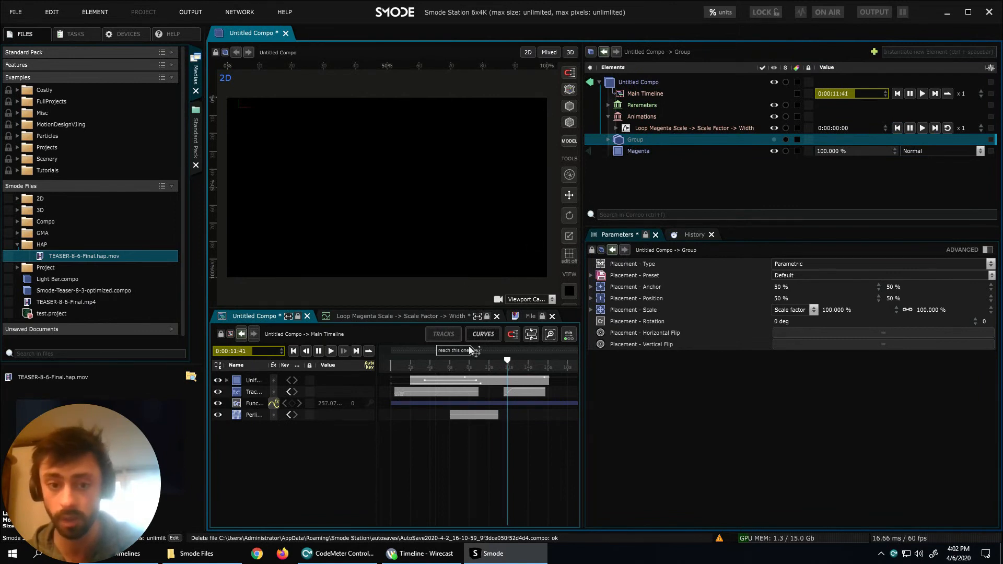
{"action": "key", "text": "m"}
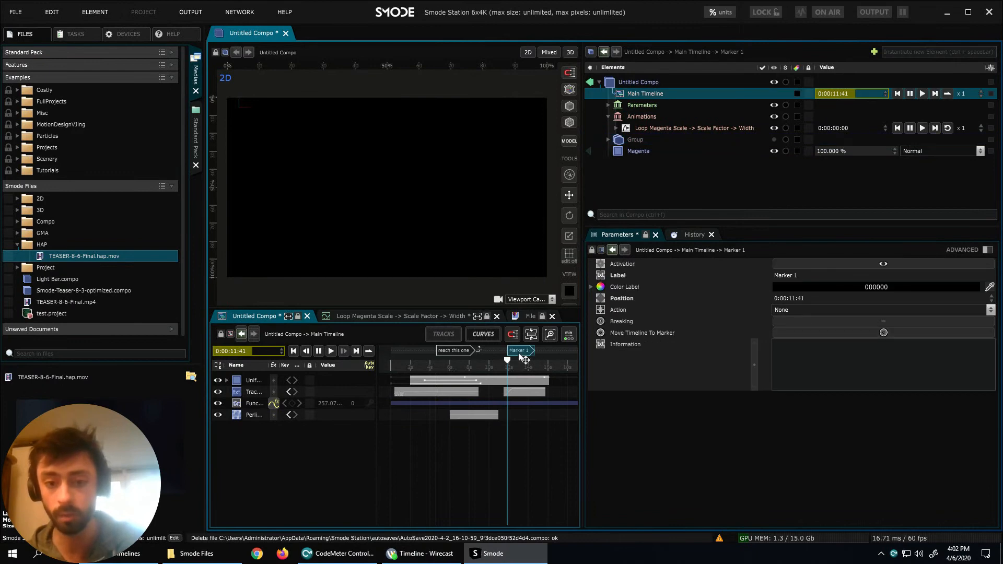
{"action": "left_click", "coordinate": [796, 310]}
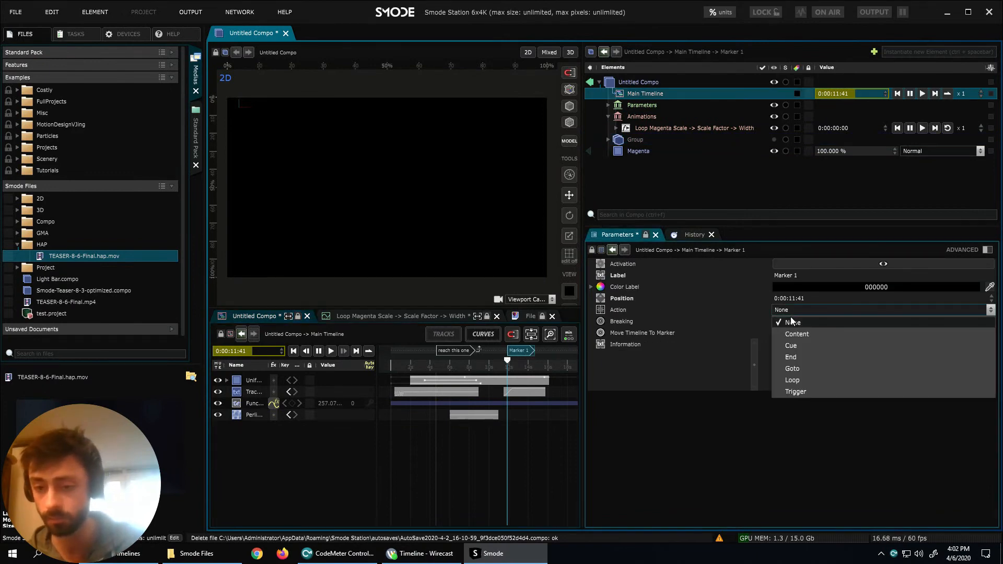
{"action": "left_click", "coordinate": [791, 345]}
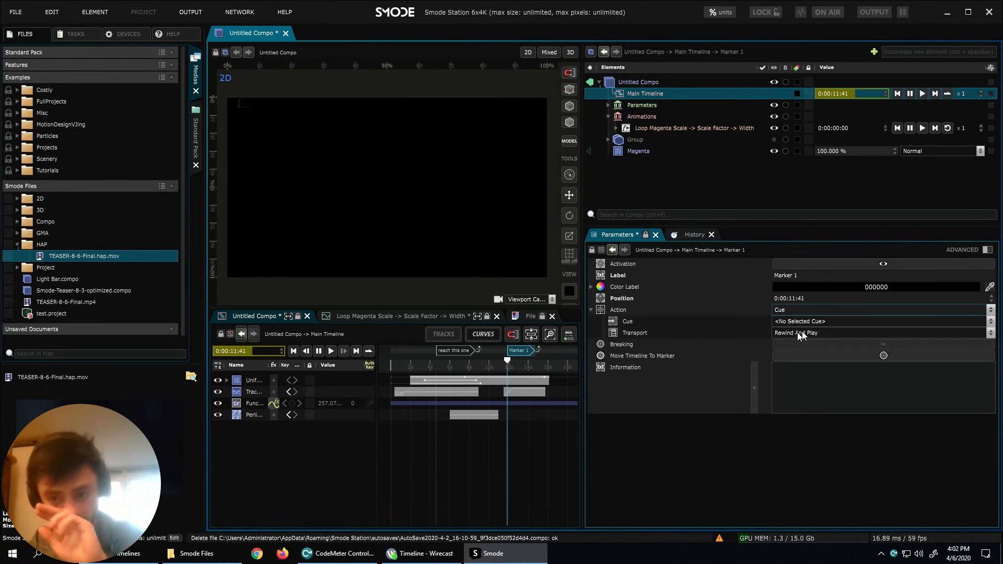
Choose the Loop Magenta Scale width animation as the new marker's cue and set its transport to Finalize.
{"action": "left_click", "coordinate": [800, 321]}
{"action": "left_click", "coordinate": [794, 337]}
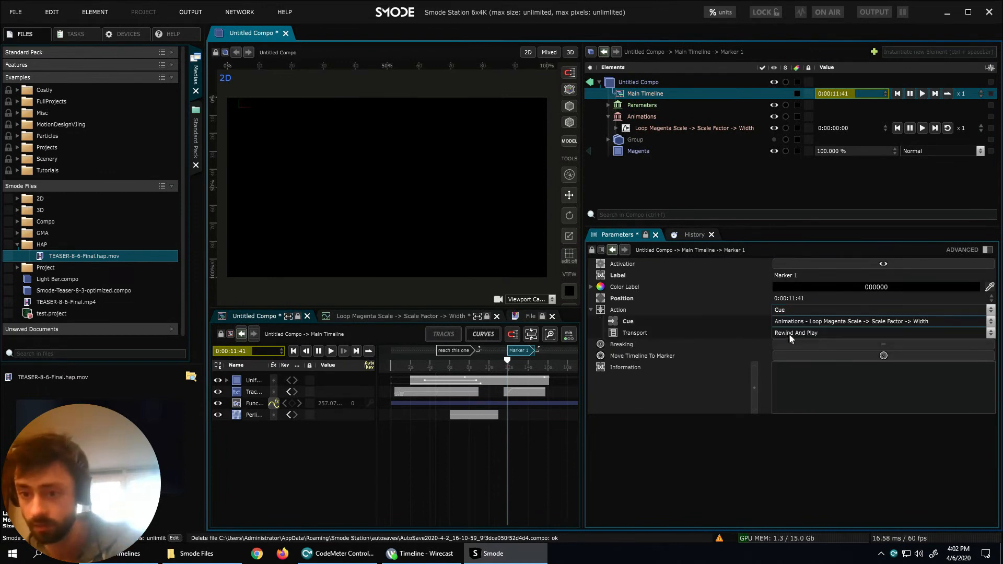
{"action": "left_click", "coordinate": [803, 333]}
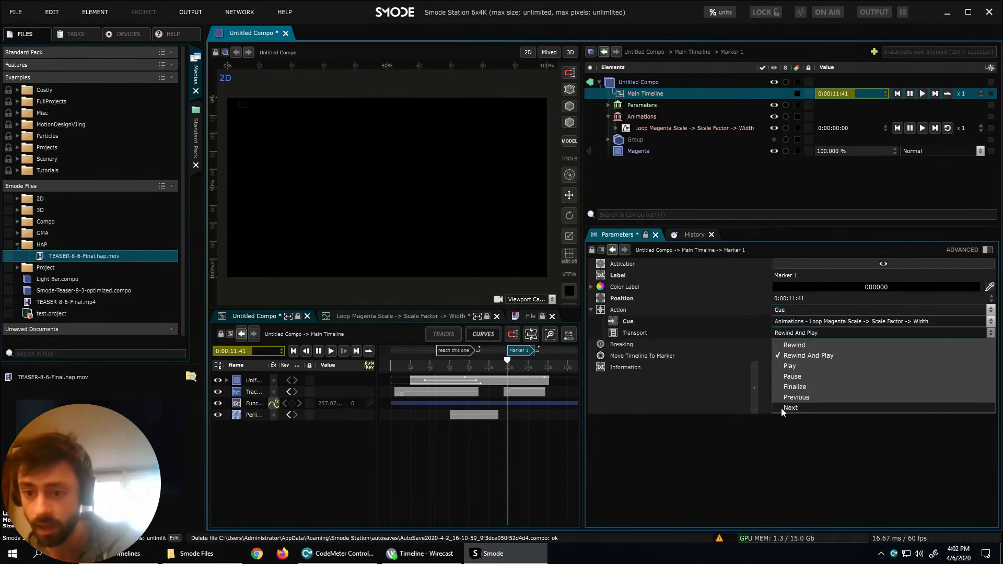
{"action": "left_click", "coordinate": [797, 389]}
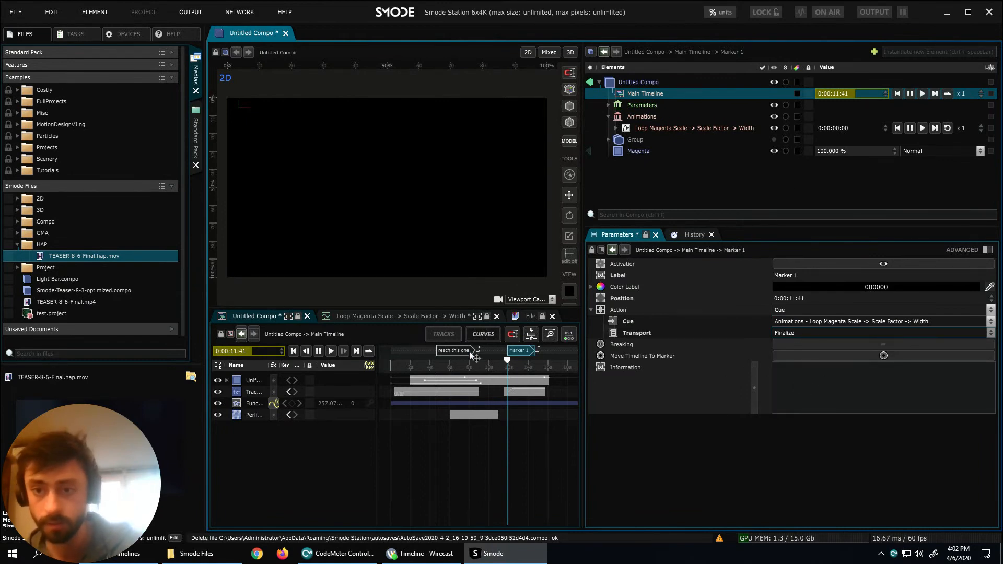
Play the Main Timeline from just before the "reach this one" marker through both markers to test the cues.
{"action": "left_click", "coordinate": [429, 360]}
{"action": "key", "text": "space"}
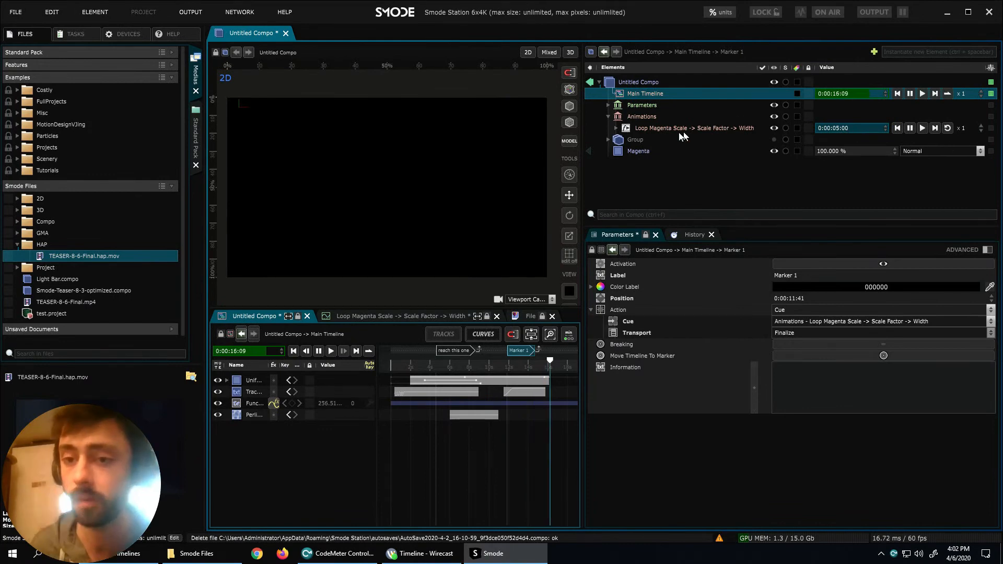
Move the Main Timeline playhead to 0:00:02:23 and delete the "reach this one" marker and Marker 1.
{"action": "left_click", "coordinate": [705, 128]}
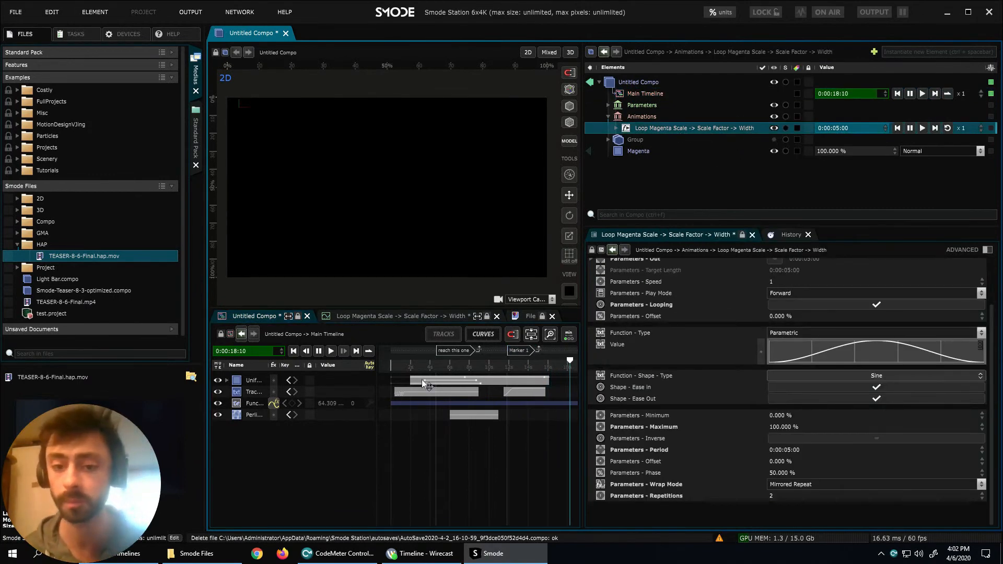
{"action": "left_click", "coordinate": [474, 367]}
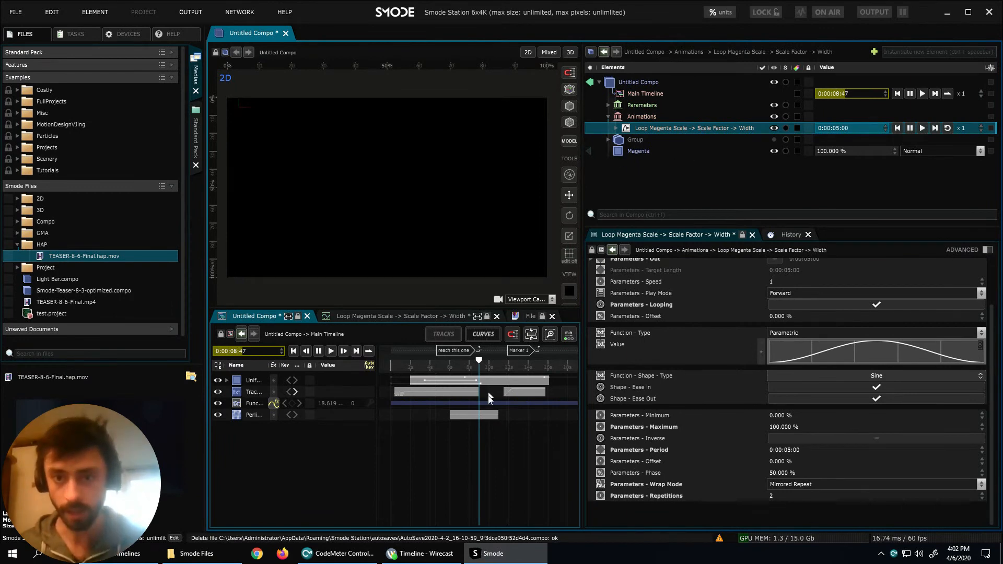
{"action": "left_click", "coordinate": [417, 367]}
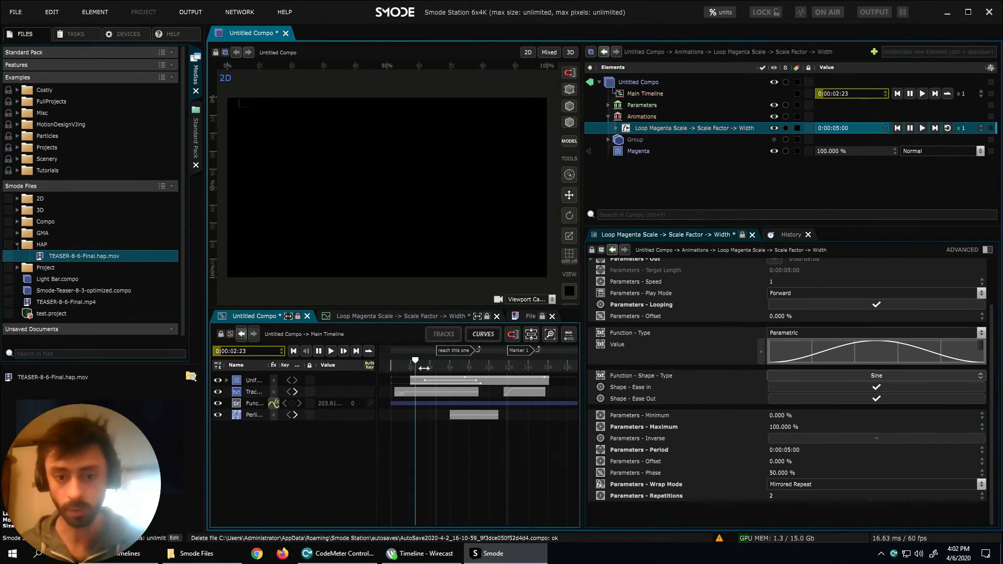
{"action": "left_click", "coordinate": [444, 351]}
{"action": "key", "text": "Delete"}
{"action": "key", "text": "Return"}
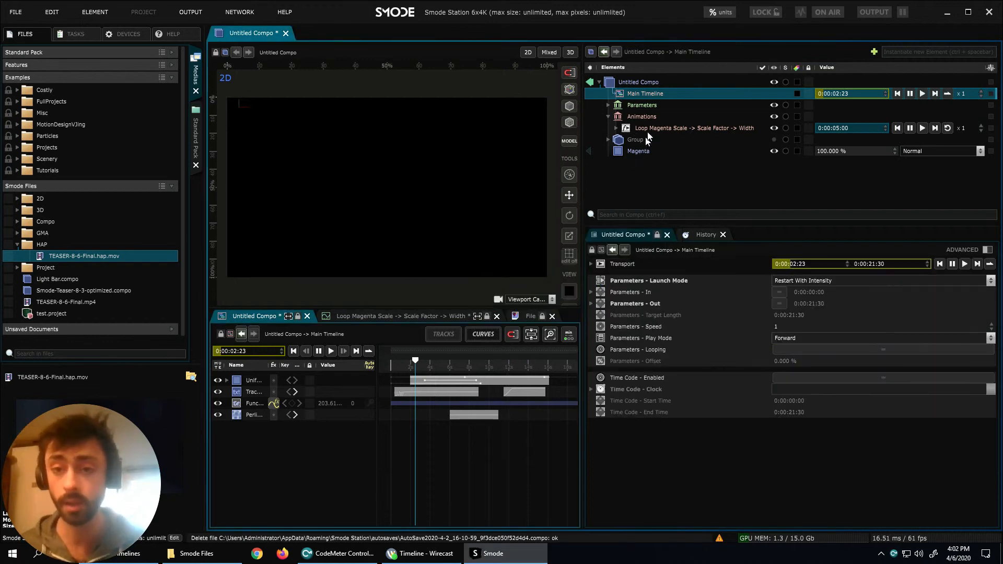
Try adding the Loop Magenta Scale width animation with Animate from Timeline, lengthen its track to 0:00:10:00 and scrub through it.
{"action": "left_click_drag", "start_coordinate": [644, 128], "coordinate": [475, 447]}
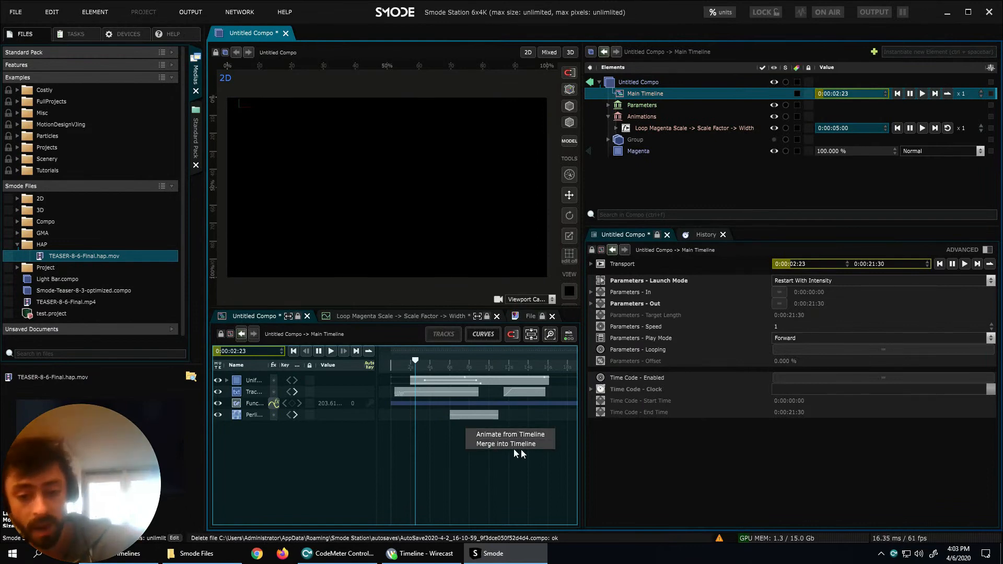
{"action": "left_click", "coordinate": [503, 436]}
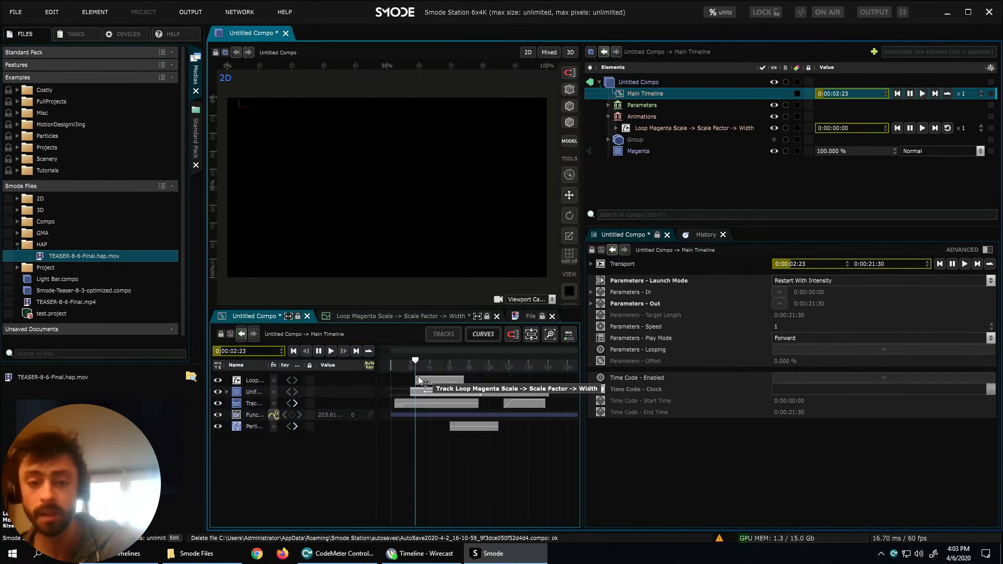
{"action": "left_click_drag", "start_coordinate": [416, 363], "coordinate": [513, 379]}
{"action": "left_click", "coordinate": [460, 379]}
{"action": "left_click_drag", "start_coordinate": [457, 360], "coordinate": [487, 370]}
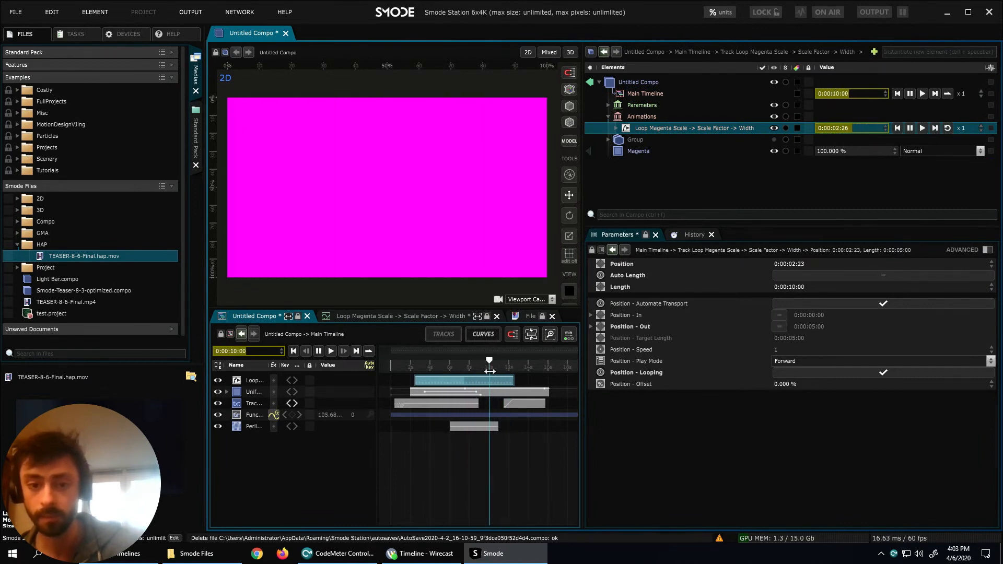
Undo the track lengthening and the Animate from Timeline placement of the Loop Magenta Scale animation.
{"action": "key", "text": "ctrl+z"}
{"action": "key", "text": "ctrl+z"}
{"action": "key", "text": "ctrl+z"}
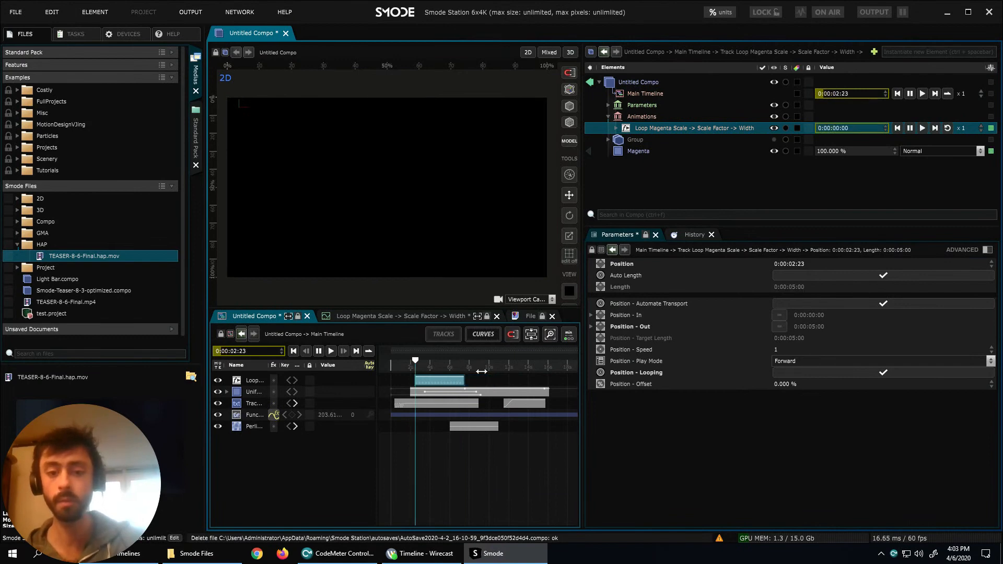
{"action": "key", "text": "ctrl+z"}
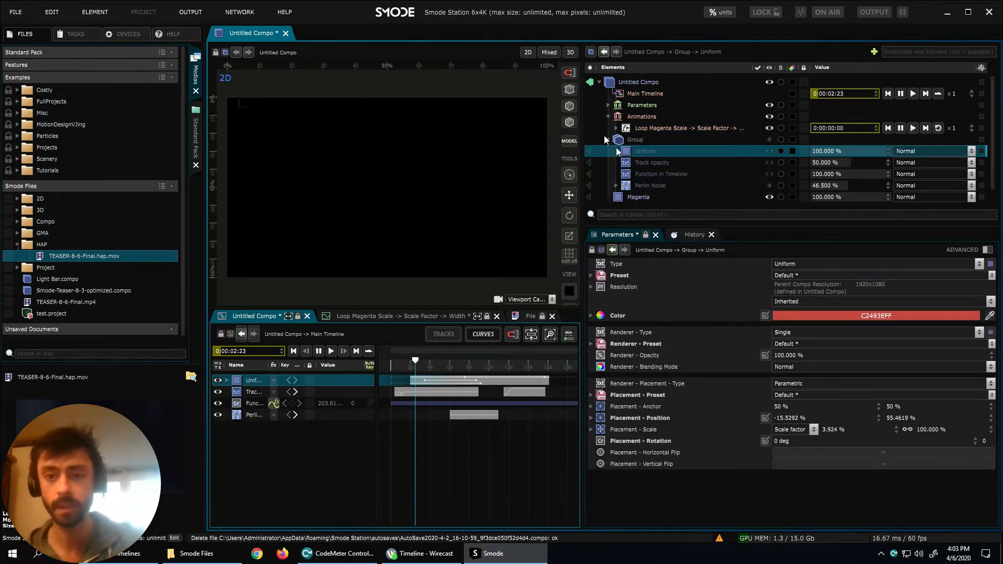
Merge the Loop Magenta Scale width animation into the Main Timeline and display the resulting Magenta track's curve.
{"action": "left_click", "coordinate": [672, 129]}
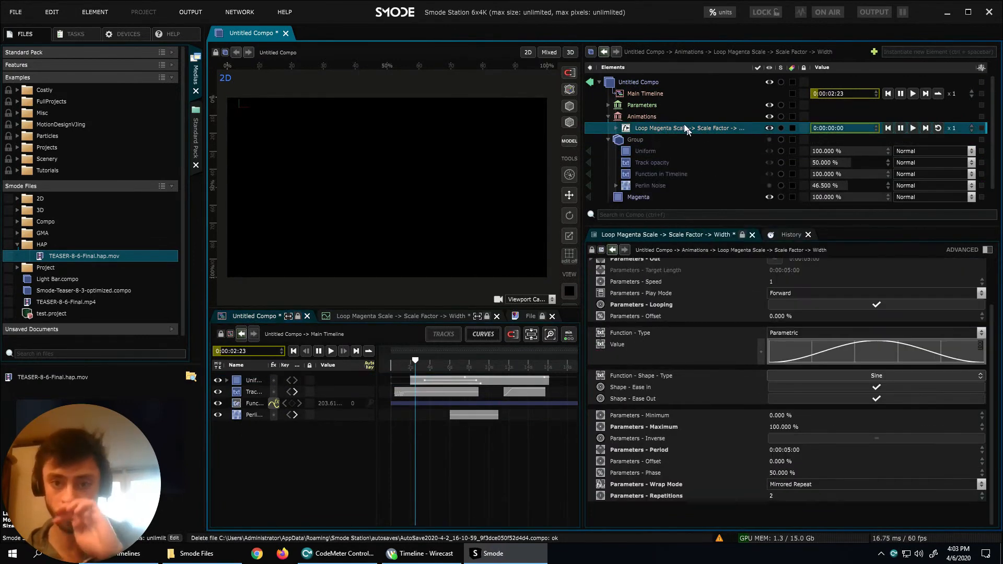
{"action": "left_click_drag", "start_coordinate": [676, 128], "coordinate": [491, 439]}
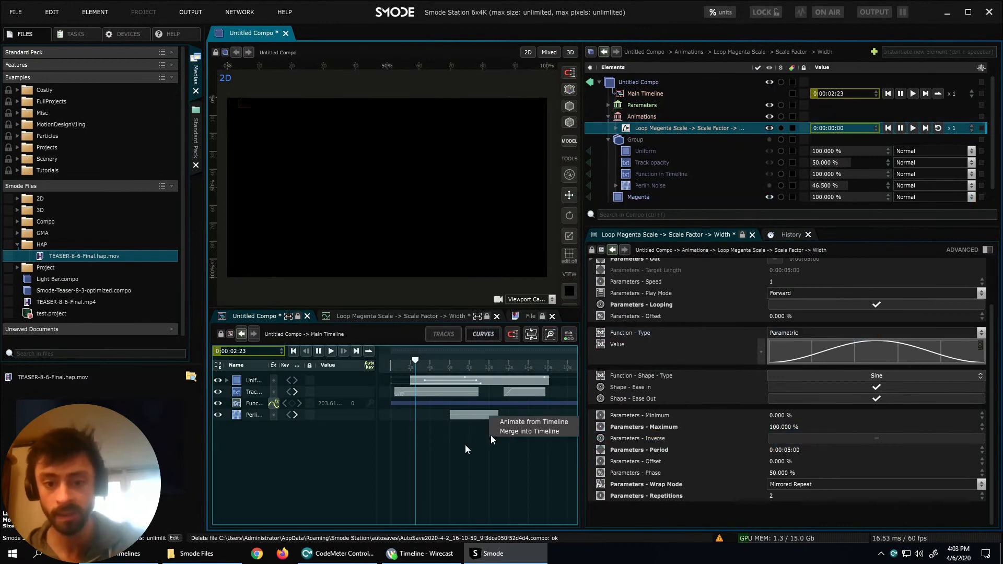
{"action": "left_click", "coordinate": [520, 431]}
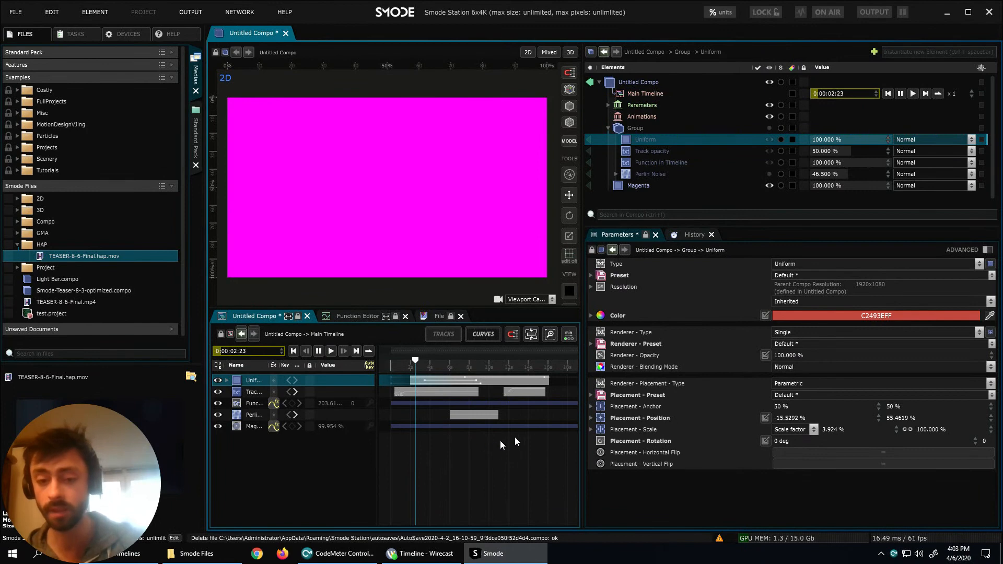
{"action": "left_click", "coordinate": [488, 336]}
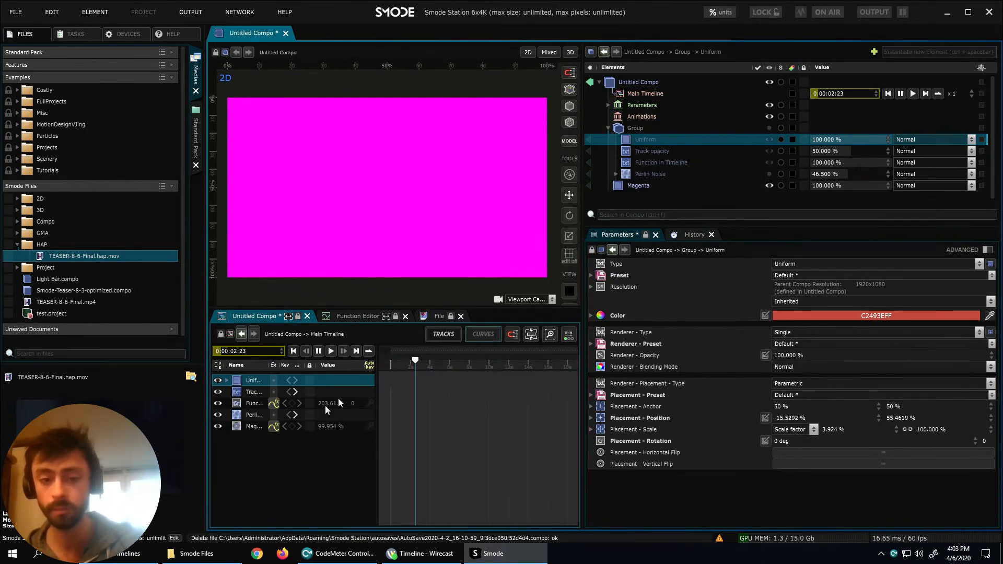
{"action": "left_click", "coordinate": [244, 425]}
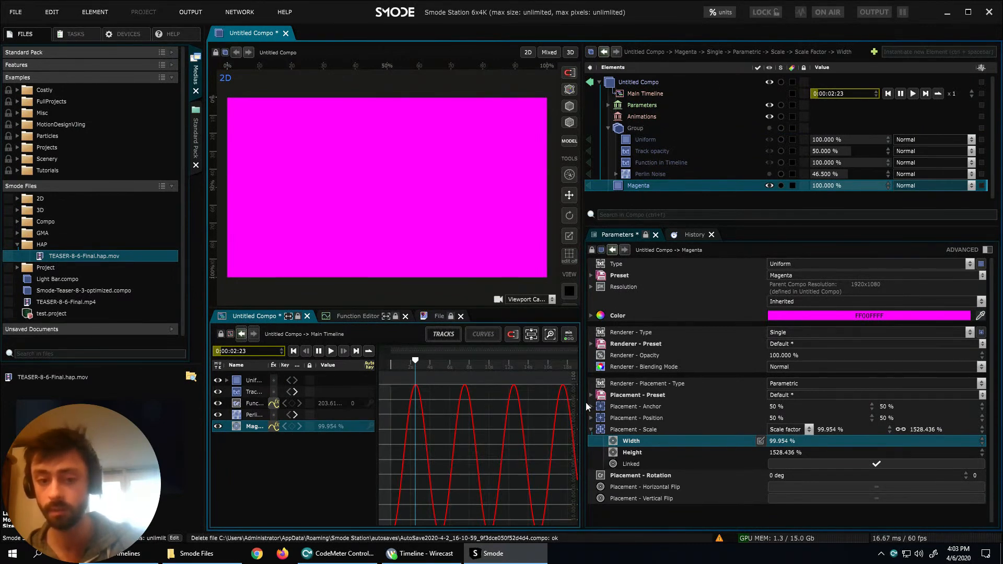
Examine the merged Magenta width curve by scrubbing the Main Timeline to 0:00:12:47, hiding the file browser for more room.
{"action": "left_click_drag", "start_coordinate": [415, 380], "coordinate": [514, 394]}
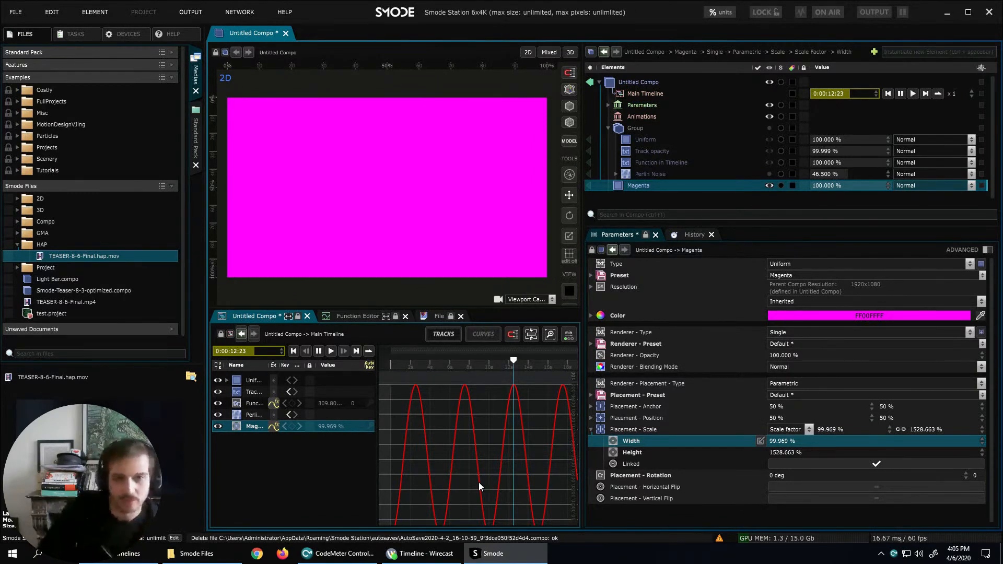
{"action": "left_click", "coordinate": [437, 400]}
{"action": "left_click", "coordinate": [639, 89]}
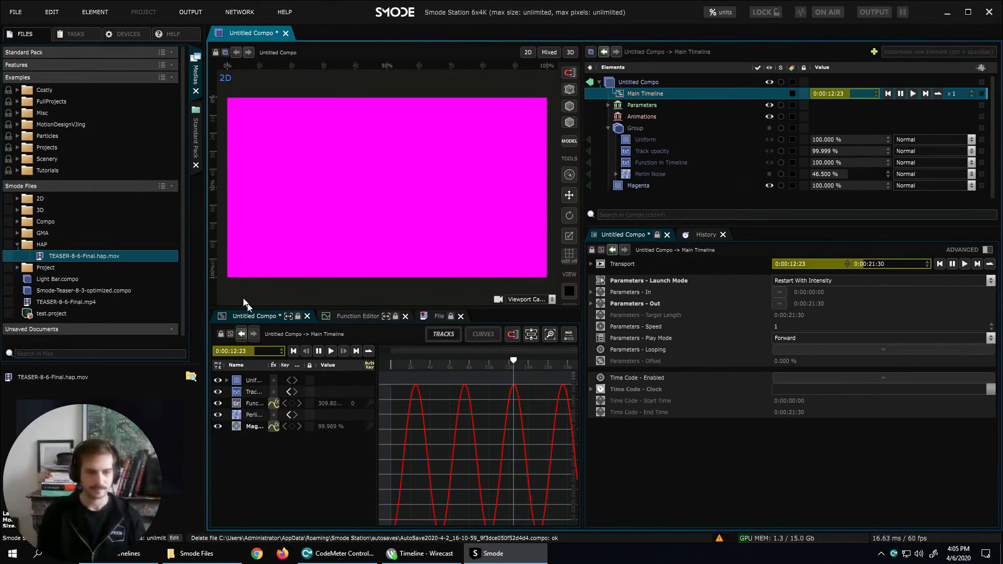
{"action": "left_click", "coordinate": [204, 269]}
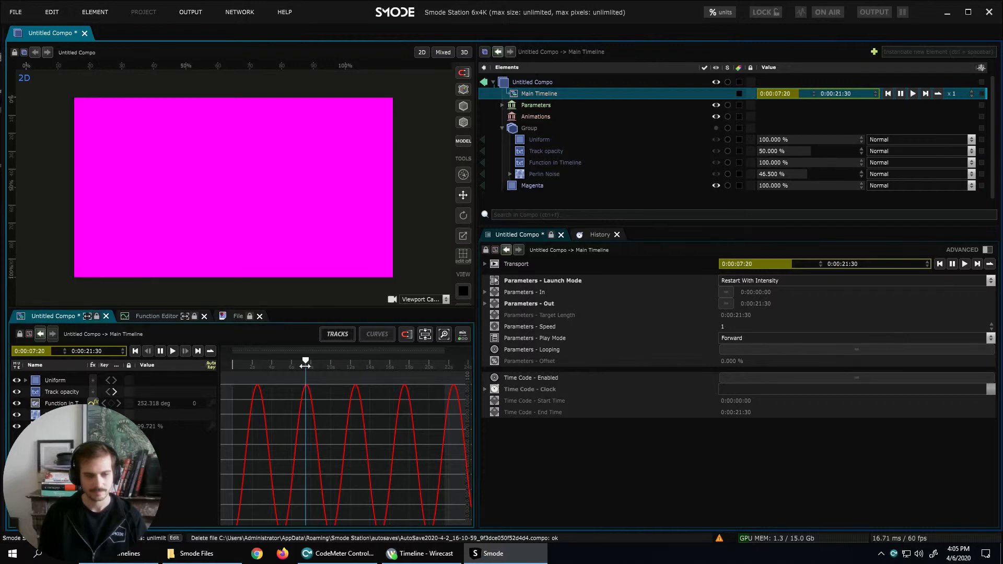
{"action": "left_click", "coordinate": [329, 364]}
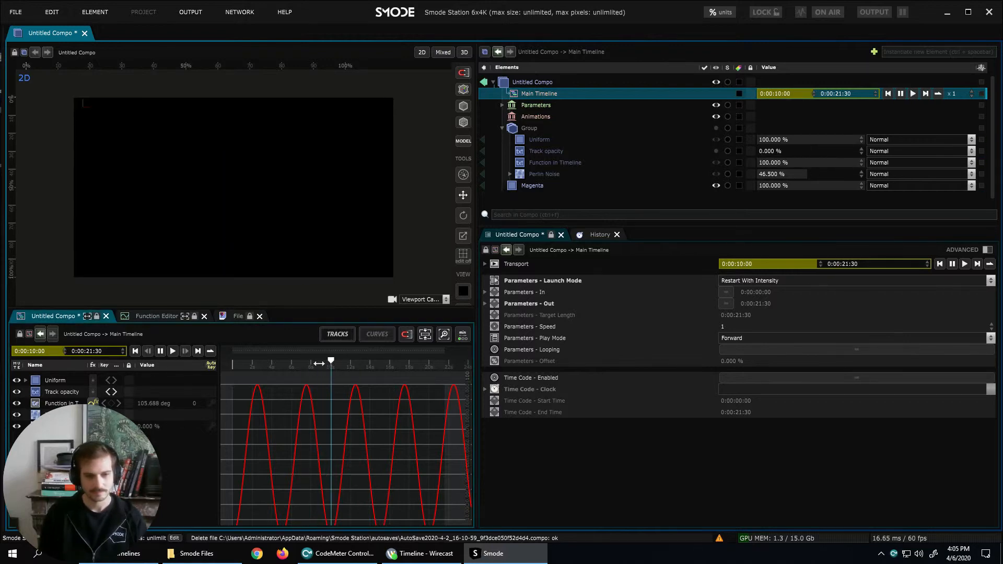
{"action": "left_click_drag", "start_coordinate": [331, 361], "coordinate": [359, 361]}
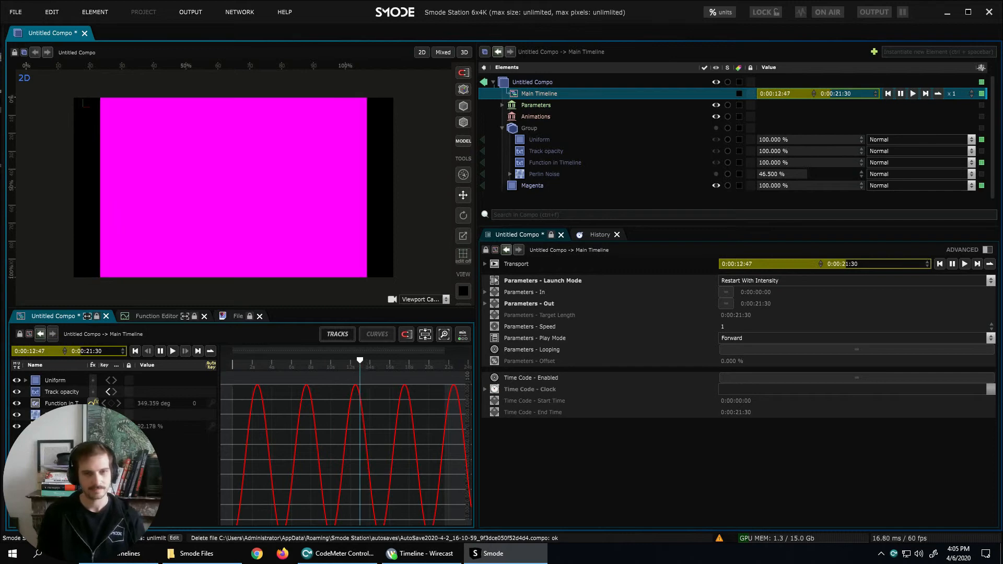
{"action": "mouse_move", "coordinate": [264, 390]}
{"action": "left_mouse_down"}
{"action": "mouse_move", "coordinate": [300, 396]}
{"action": "mouse_move", "coordinate": [284, 421]}
{"action": "mouse_move", "coordinate": [284, 387]}
{"action": "left_mouse_up"}
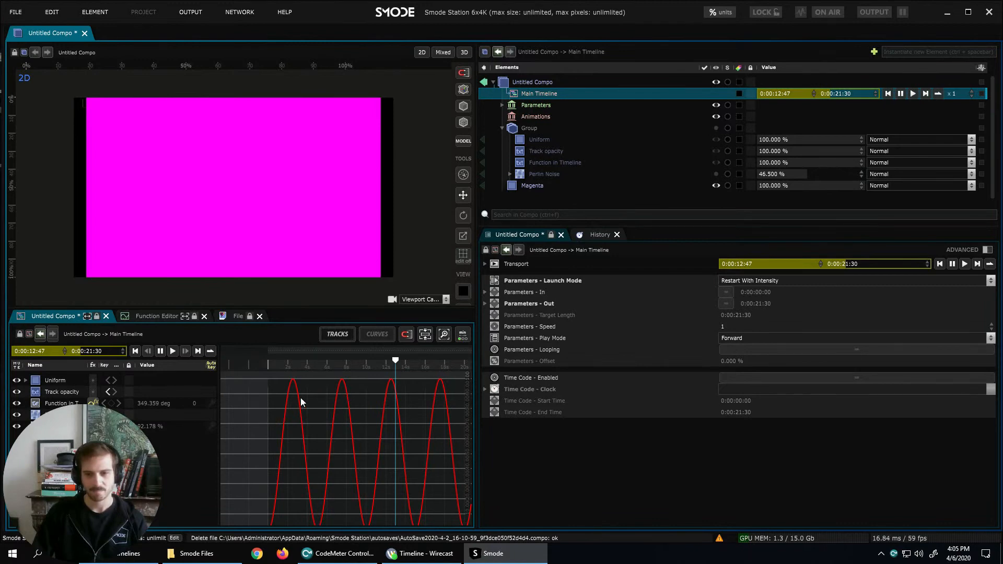
Add a marker on the Main Timeline at 0:00:06:00 and expose its Move Timeline To Marker trigger as a trigger parameter.
{"action": "left_click", "coordinate": [325, 361]}
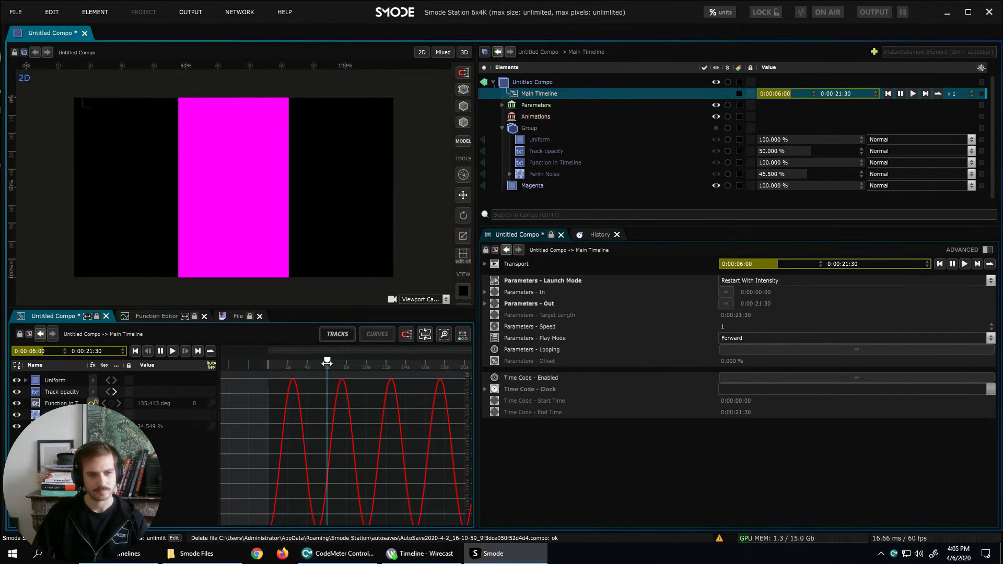
{"action": "key", "text": "m"}
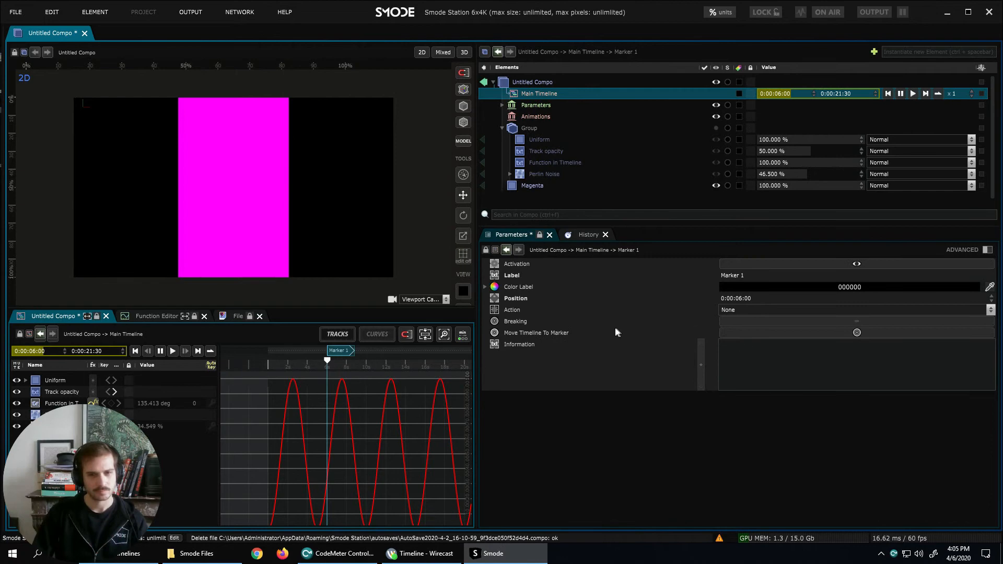
{"action": "right_click", "coordinate": [760, 331]}
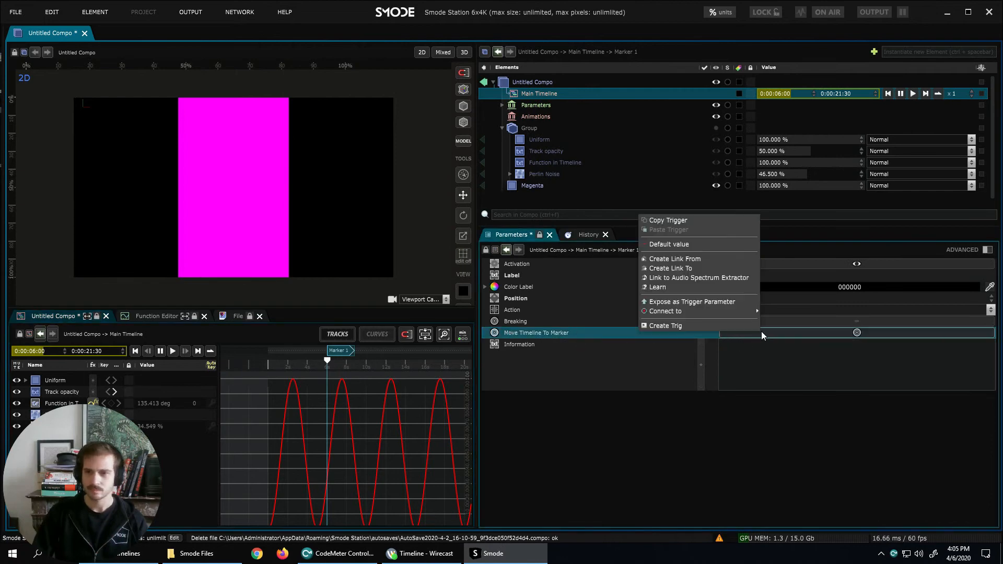
{"action": "left_click", "coordinate": [712, 300]}
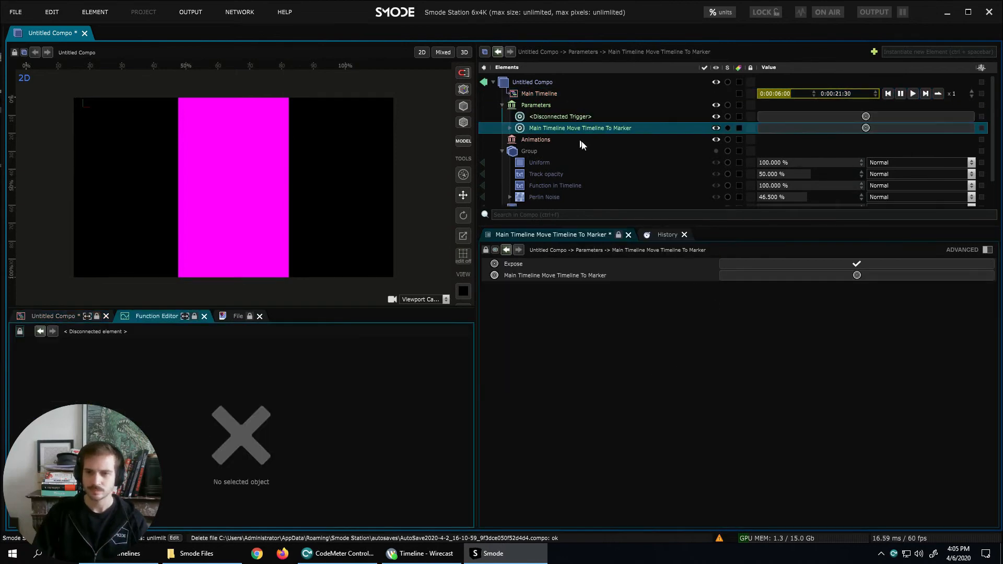
Rename the exposed Main Timeline Move Timeline To Marker trigger parameter as "Play".
{"action": "double_click", "coordinate": [596, 127]}
{"action": "key", "text": "ctrl+a"}
{"action": "type", "text": "Play"}
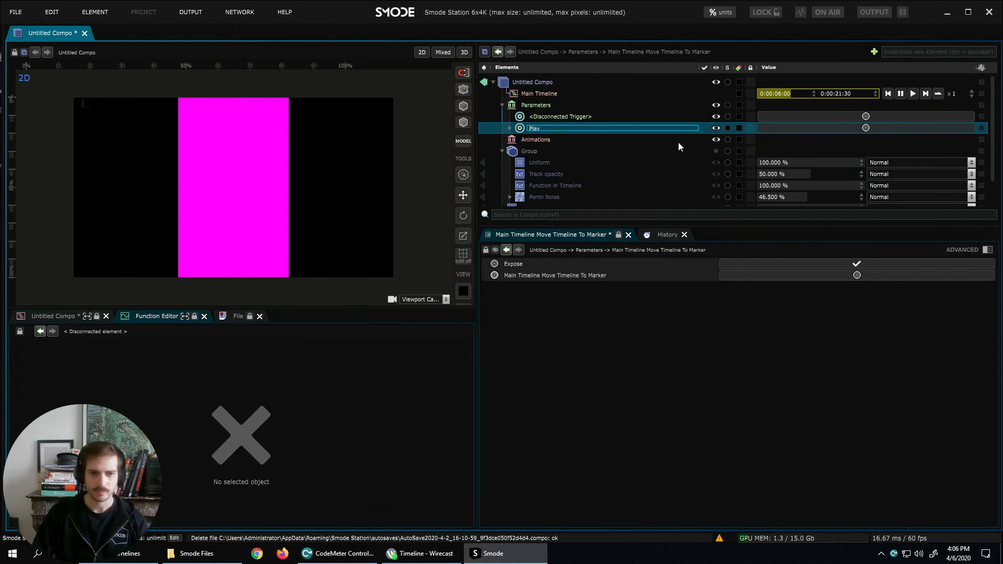
Confirm the trigger parameter's name Play, open the Main Timeline, and fire Play with the playhead at 0:00:04:35.
{"action": "key", "text": "Return"}
{"action": "left_click", "coordinate": [569, 91]}
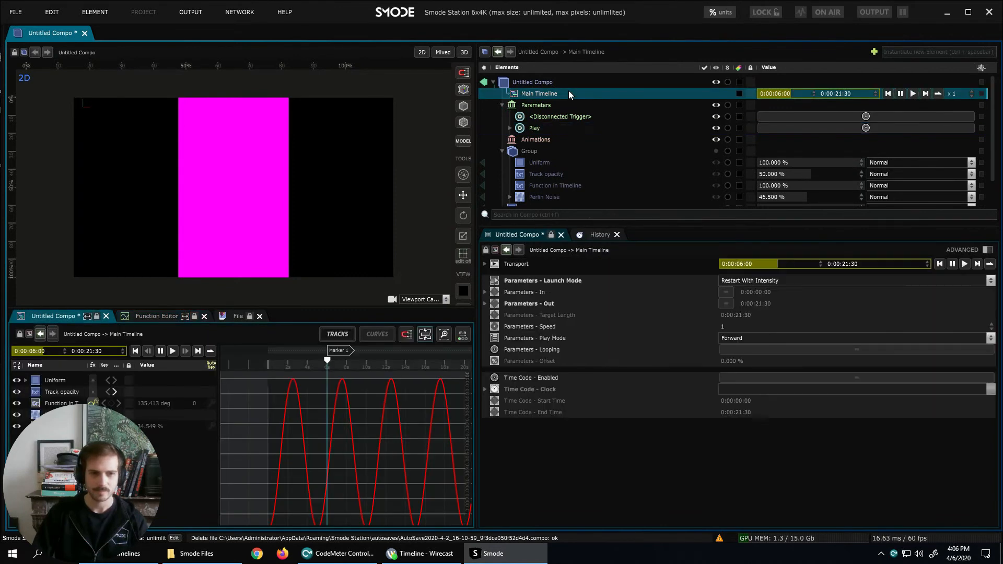
{"action": "left_click", "coordinate": [313, 364]}
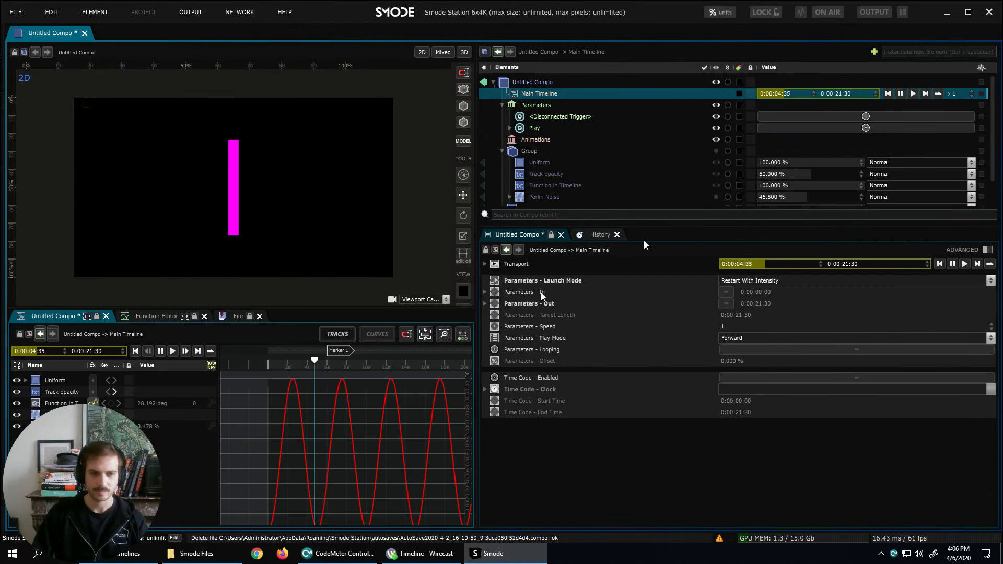
{"action": "left_click", "coordinate": [816, 130]}
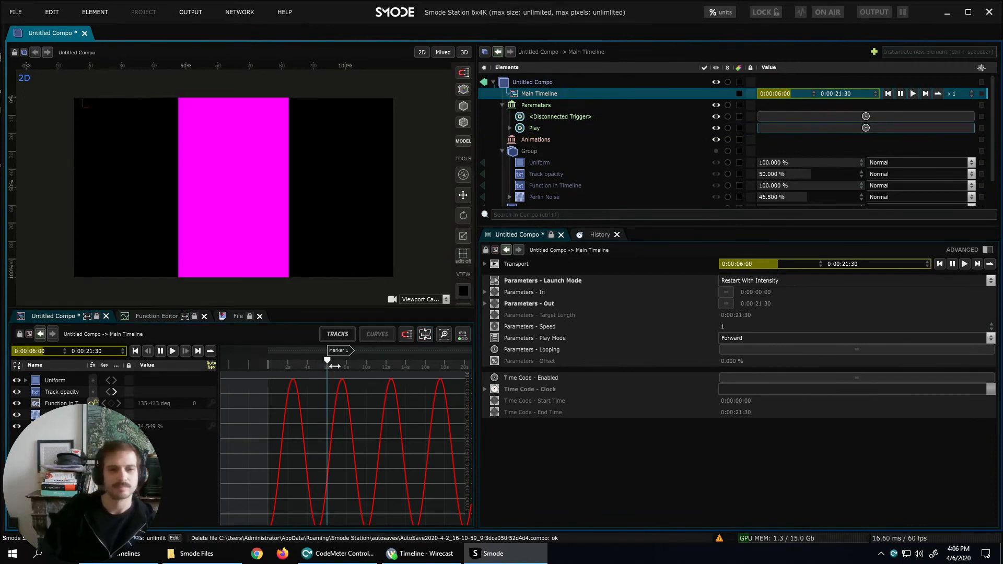
Connect the Main Timeline's transport play trigger to the Play parameter.
{"action": "right_click", "coordinate": [915, 92]}
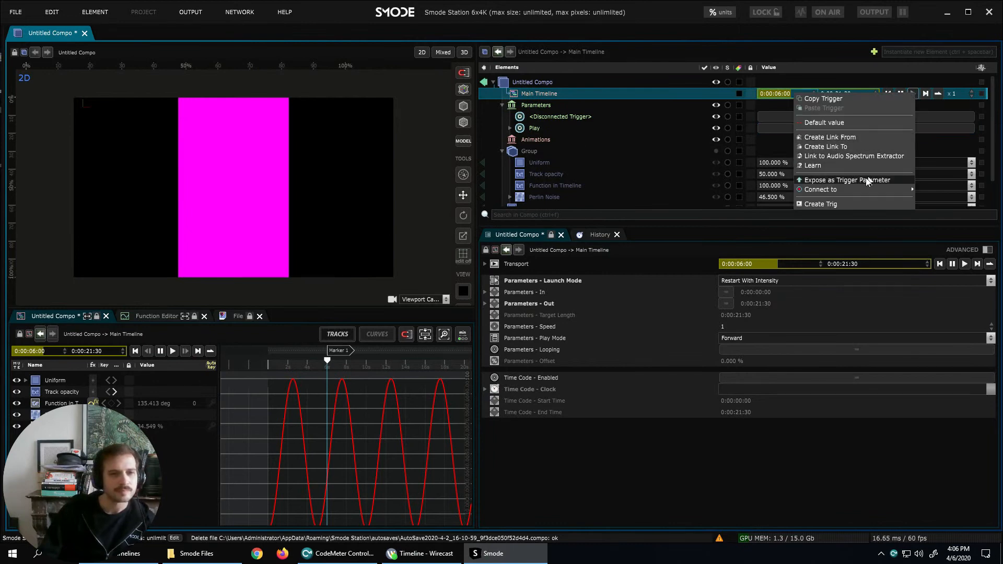
{"action": "mouse_move", "coordinate": [849, 190]}
{"action": "left_click", "coordinate": [747, 202]}
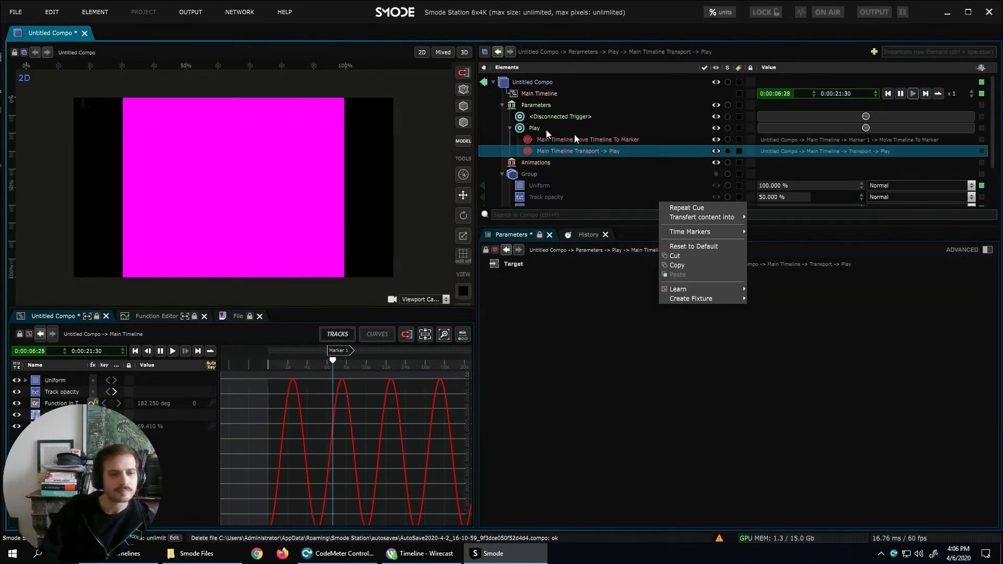
Move the playhead to just before Marker 1 and pause the timeline at 0:00:05:27.
{"action": "left_click", "coordinate": [318, 361]}
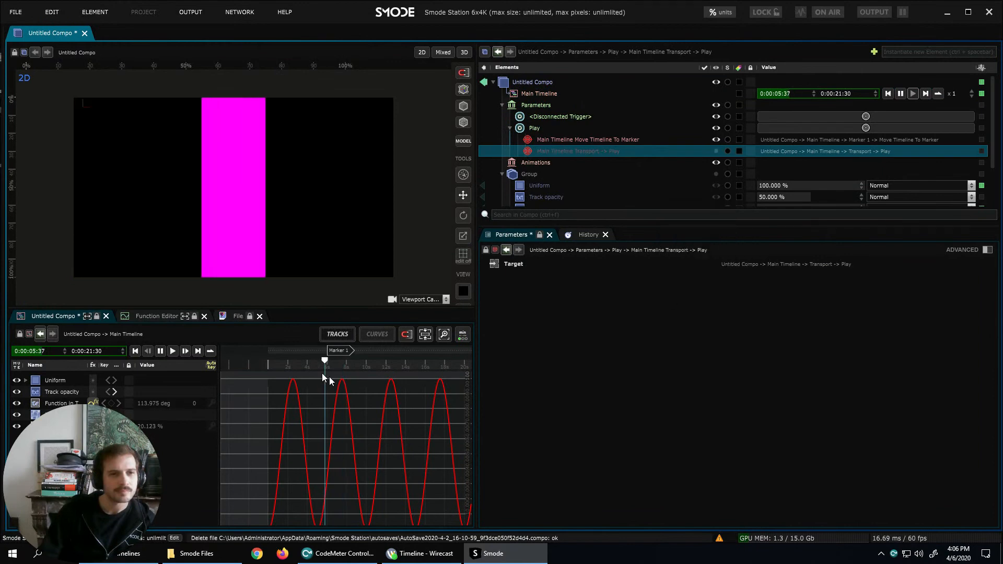
{"action": "left_click", "coordinate": [322, 366]}
{"action": "left_click_drag", "start_coordinate": [322, 366], "coordinate": [323, 366]}
{"action": "key", "text": "space"}
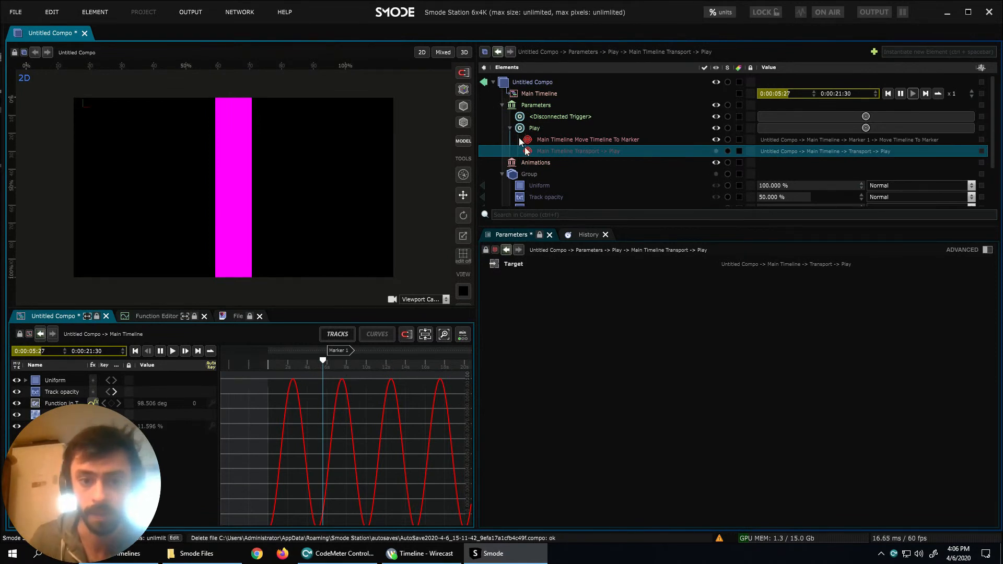
Enlarge the element list and add TEASER-8-6-Final.hap.mov from the HAP folder to the composition.
{"action": "left_click_drag", "start_coordinate": [543, 226], "coordinate": [543, 304]}
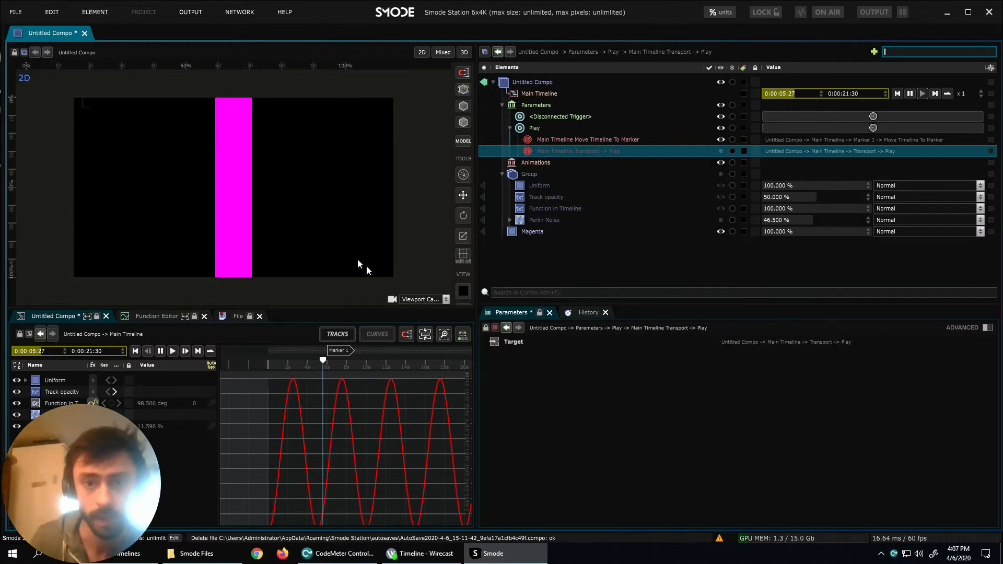
{"action": "left_click_drag", "start_coordinate": [4, 210], "coordinate": [195, 220]}
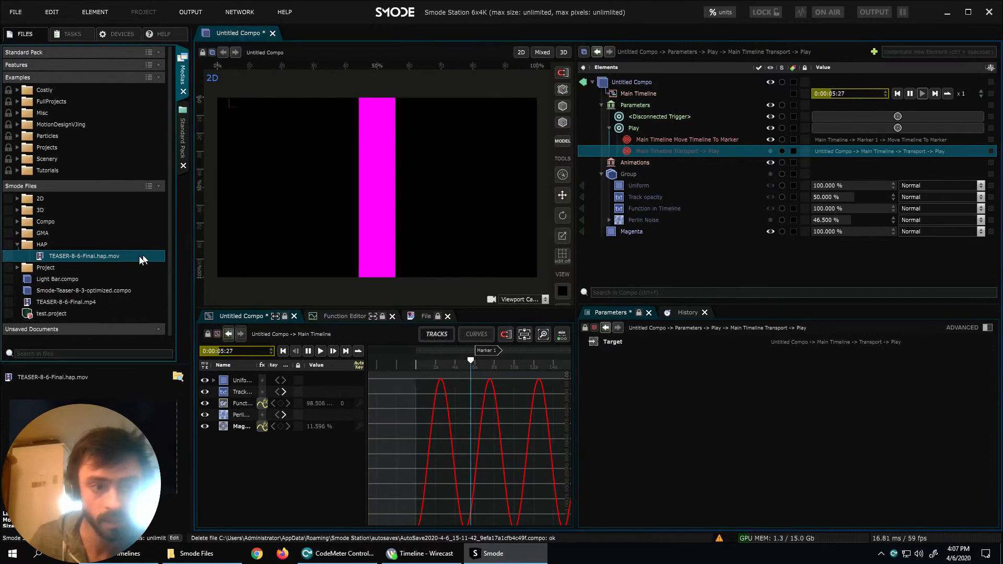
{"action": "left_click_drag", "start_coordinate": [78, 256], "coordinate": [738, 265]}
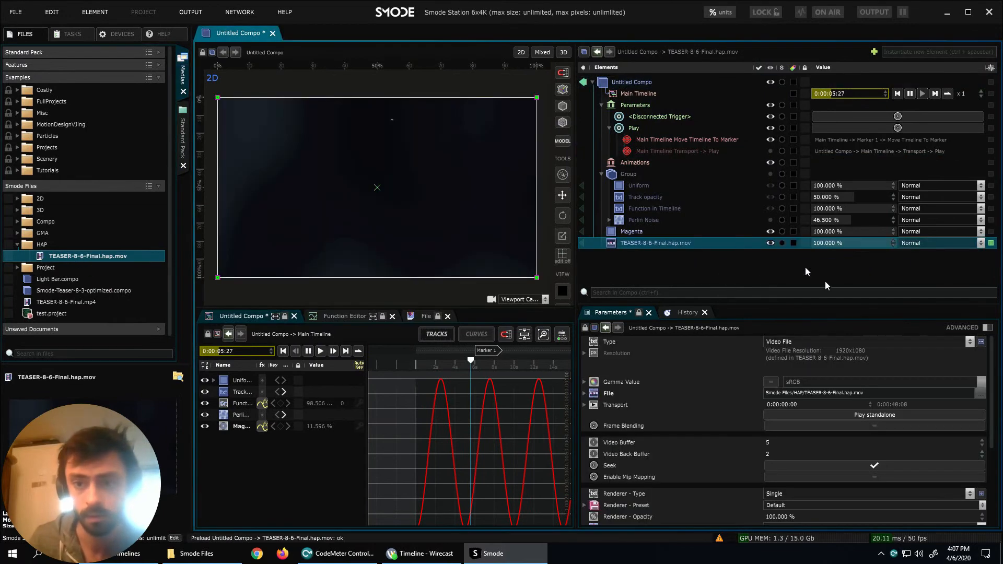
Show the Main Timeline's tracks and add the TEASER-8-6-Final.hap.mov layer as a new track.
{"action": "left_click", "coordinate": [640, 93]}
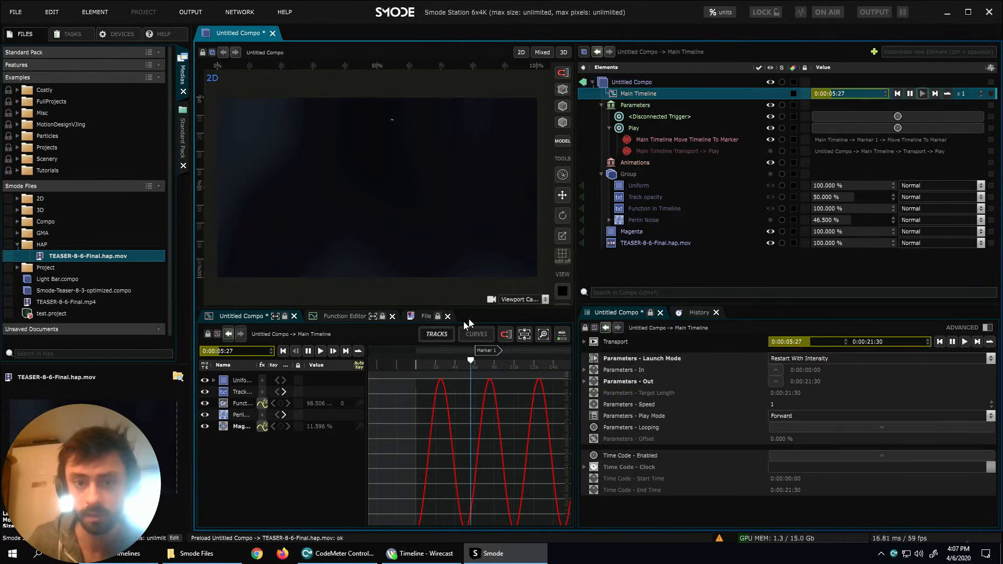
{"action": "left_click", "coordinate": [442, 336]}
{"action": "left_click_drag", "start_coordinate": [638, 247], "coordinate": [388, 445]}
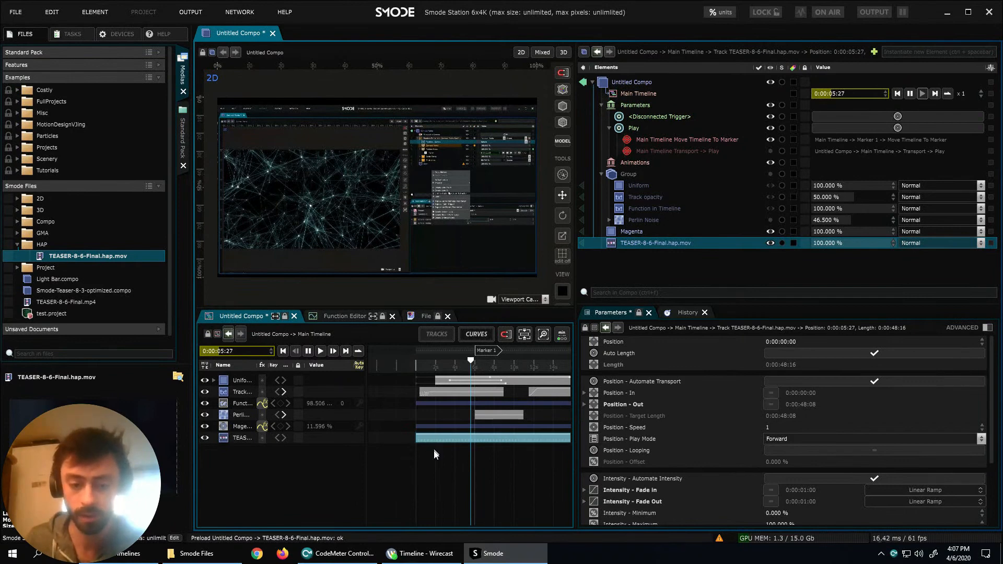
Enable Position - In on the teaser video track, set it to 0:00:12:00, and play the timeline from the start.
{"action": "mouse_move", "coordinate": [390, 448]}
{"action": "left_mouse_down"}
{"action": "mouse_move", "coordinate": [467, 448]}
{"action": "mouse_move", "coordinate": [416, 452]}
{"action": "mouse_move", "coordinate": [436, 438]}
{"action": "left_mouse_up"}
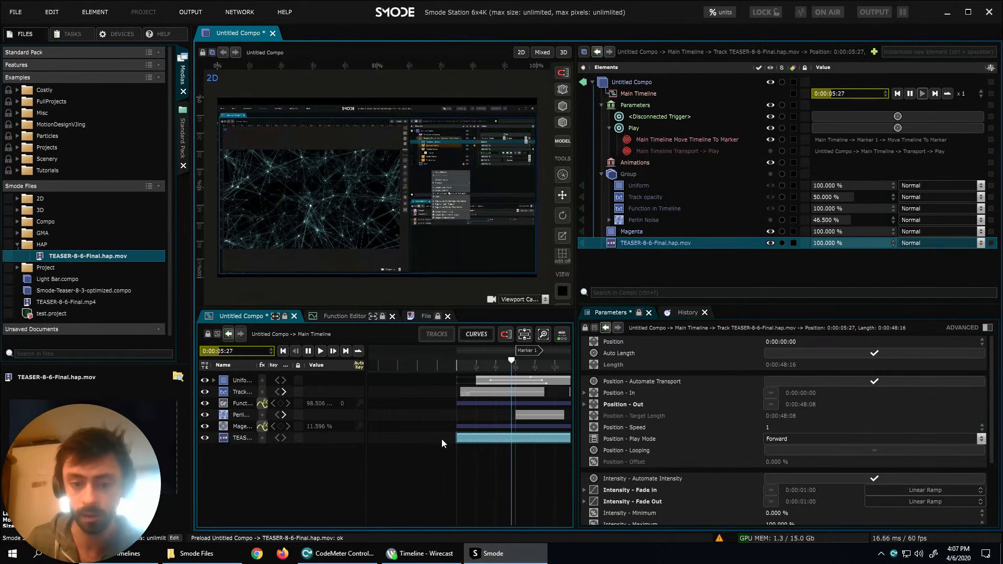
{"action": "scroll", "coordinate": [476, 463], "scroll_direction": "down", "scroll_amount": 1}
{"action": "left_click_drag", "start_coordinate": [476, 463], "coordinate": [442, 459]}
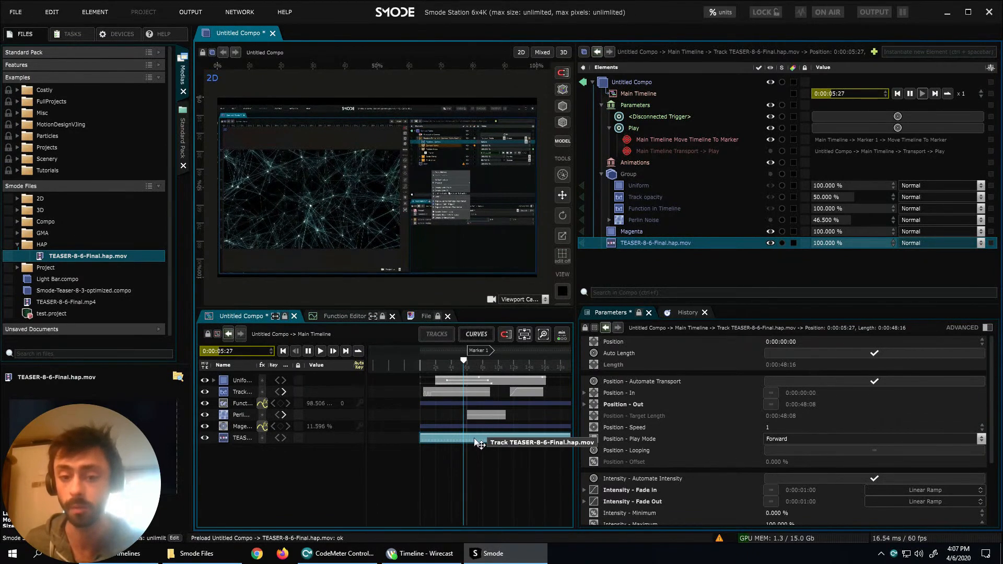
{"action": "left_click", "coordinate": [637, 395]}
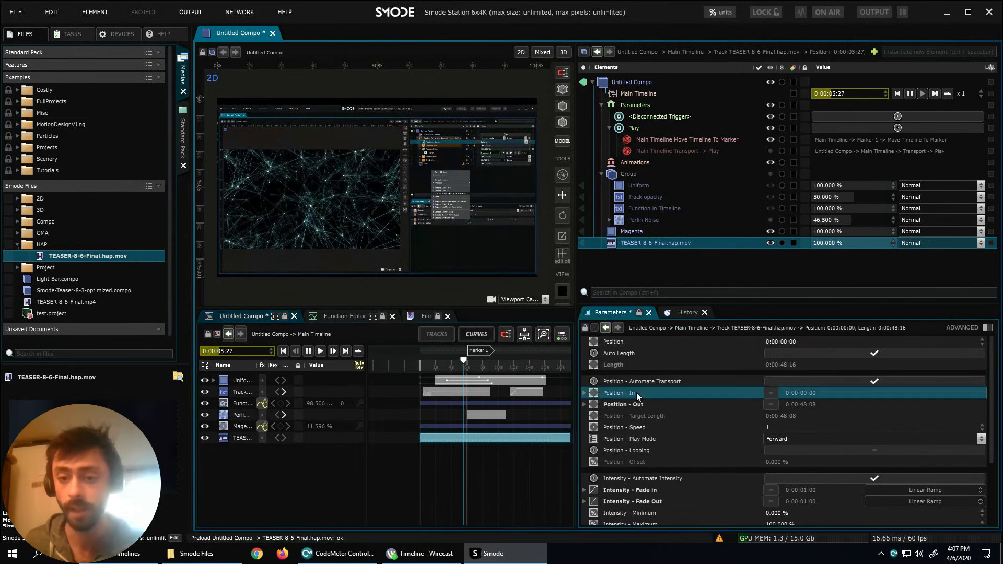
{"action": "left_click", "coordinate": [771, 394]}
{"action": "left_click_drag", "start_coordinate": [815, 395], "coordinate": [803, 168]}
{"action": "left_click_drag", "start_coordinate": [808, 396], "coordinate": [808, 172]}
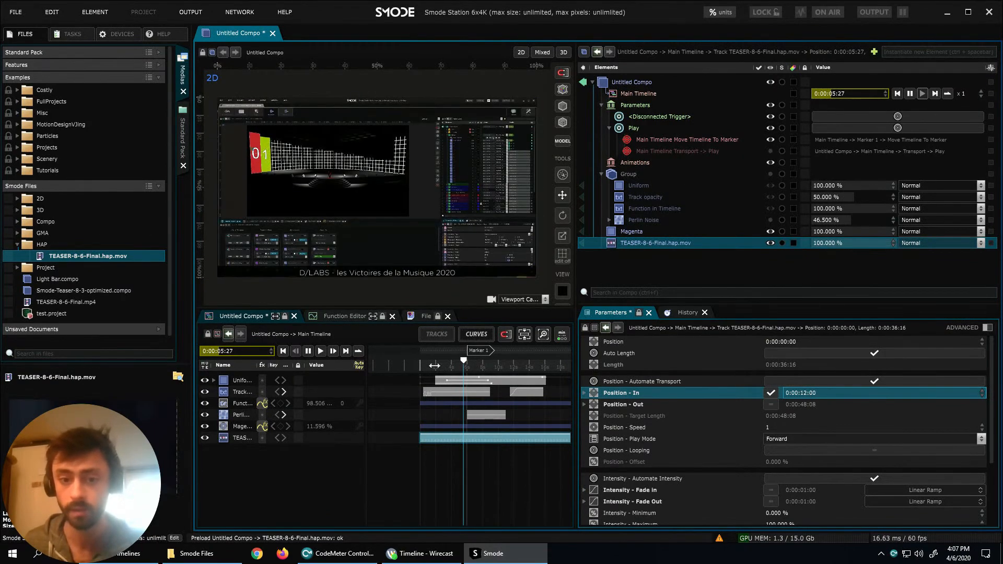
{"action": "left_click_drag", "start_coordinate": [434, 365], "coordinate": [410, 365]}
{"action": "key", "text": "space"}
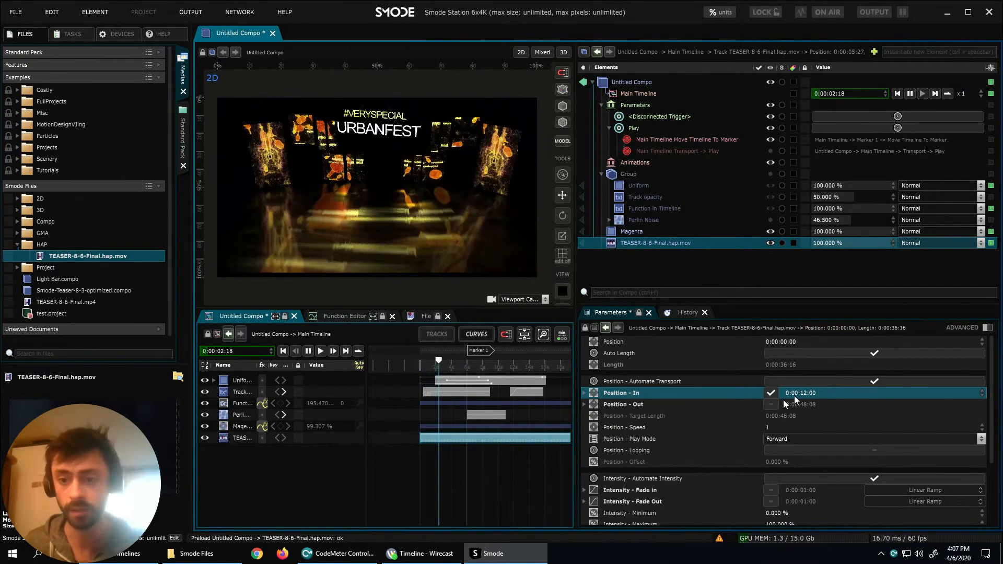
Reset the teaser track's Position - In to 0:00:00:00 and replay the timeline from the start.
{"action": "left_click_drag", "start_coordinate": [803, 395], "coordinate": [742, 394]}
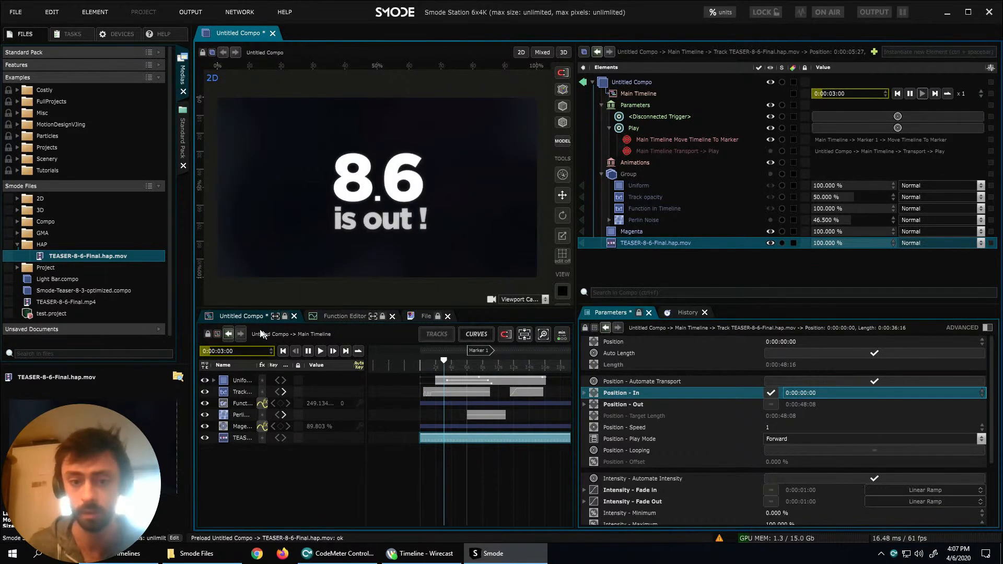
{"action": "left_click", "coordinate": [408, 363]}
{"action": "key", "text": "space"}
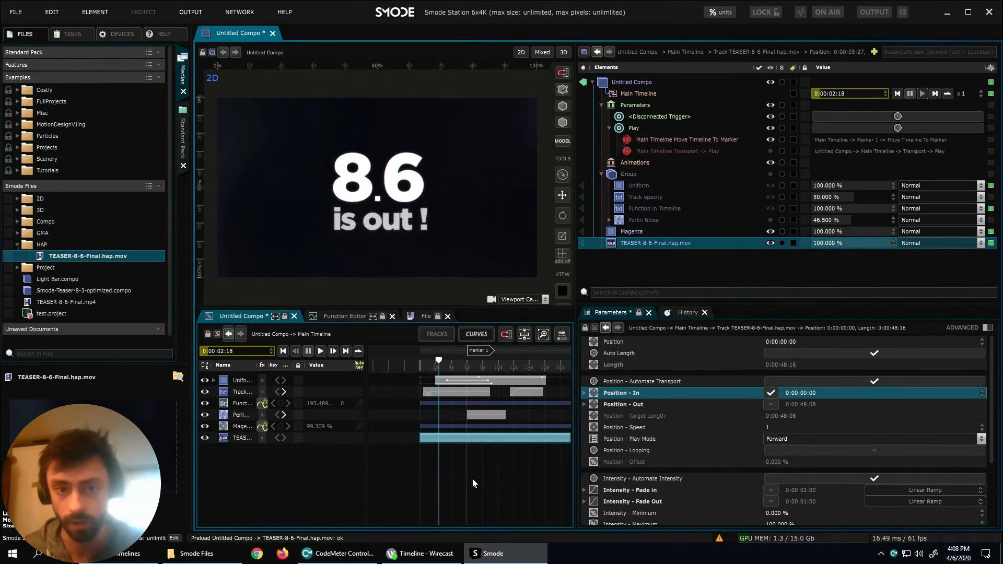
Set the teaser track's Position - In to 0:00:20:00 and play the timeline from the start to check it.
{"action": "double_click", "coordinate": [808, 393]}
{"action": "type", "text": "20"}
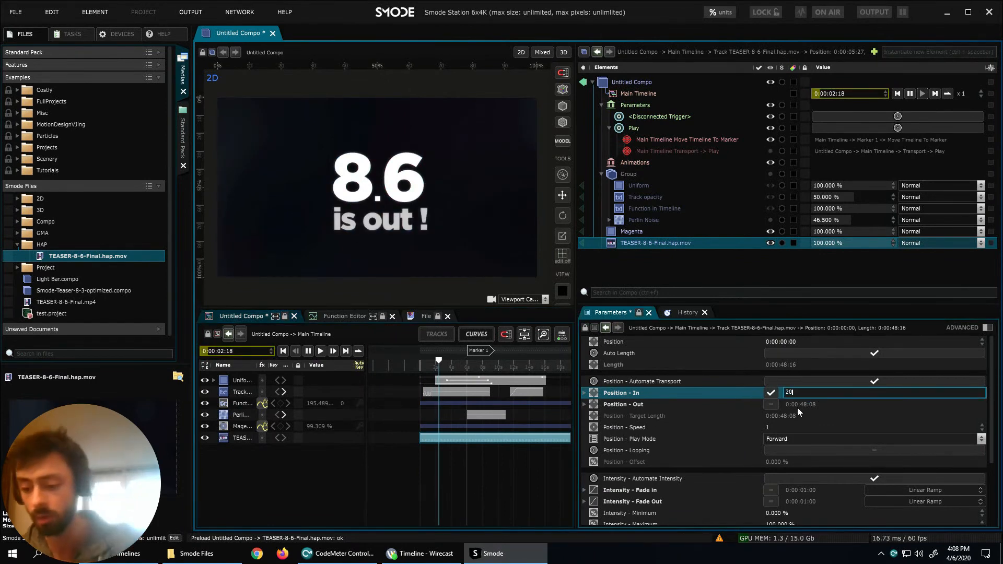
{"action": "type", "text": "."}
{"action": "key", "text": "Return"}
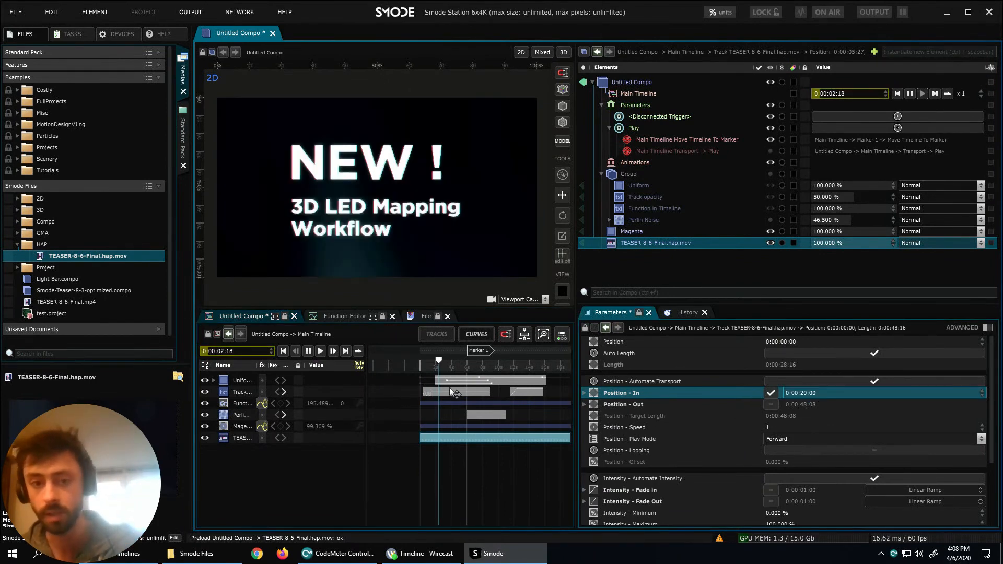
{"action": "left_click_drag", "start_coordinate": [433, 360], "coordinate": [398, 360]}
{"action": "key", "text": "space"}
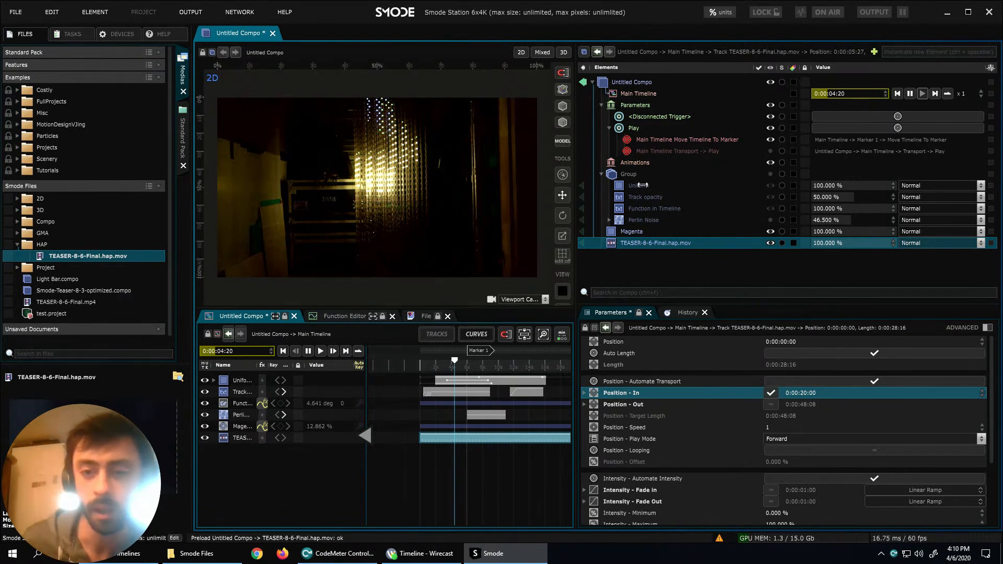
Expand the Uniform track in the Main Timeline and select its first position keyframe.
{"action": "left_click", "coordinate": [638, 94]}
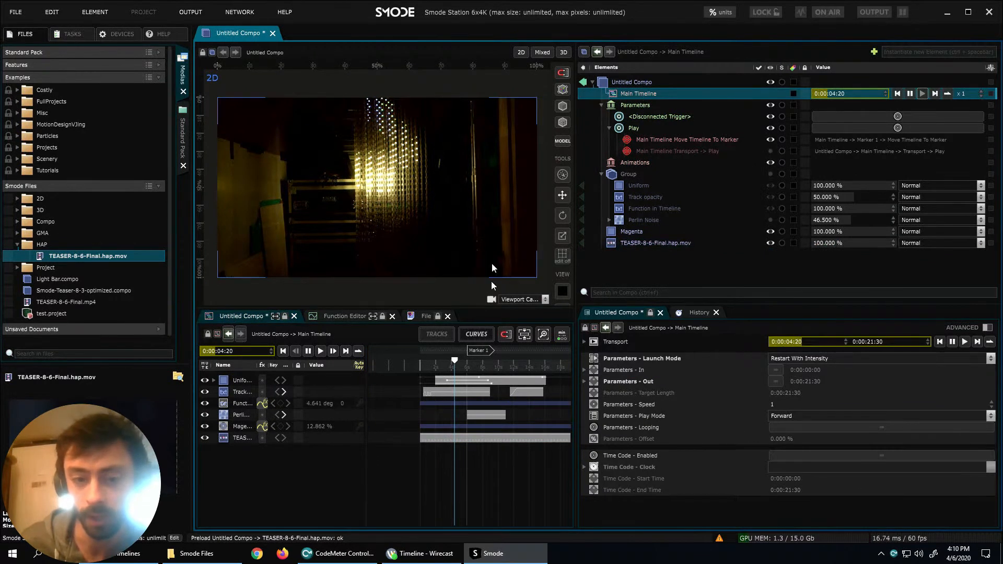
{"action": "left_click", "coordinate": [213, 380]}
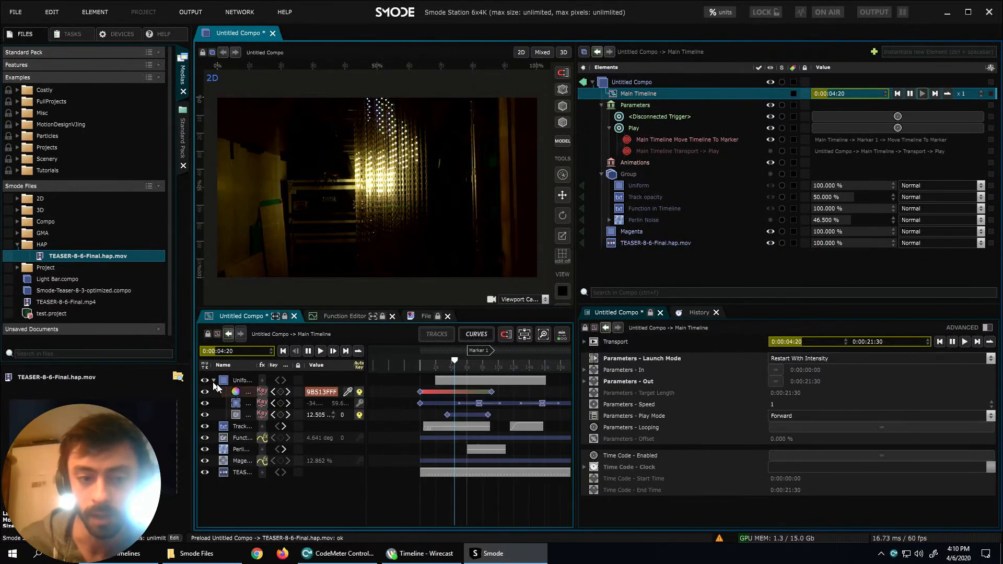
{"action": "left_click", "coordinate": [420, 403]}
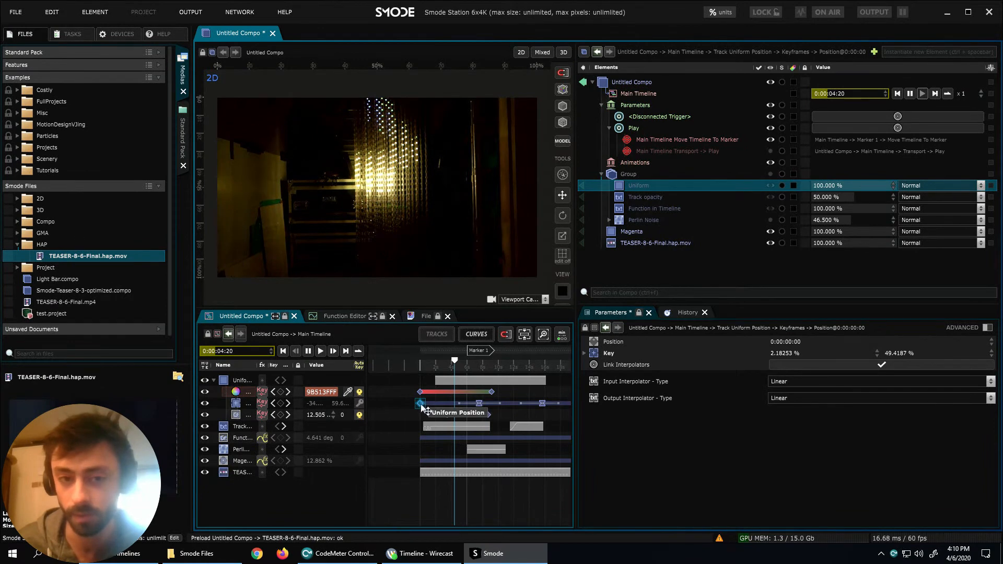
Deactivate the teaser video and Magenta layers and return the playhead to 0:00:00:00.
{"action": "left_click", "coordinate": [771, 243]}
{"action": "left_click", "coordinate": [769, 232]}
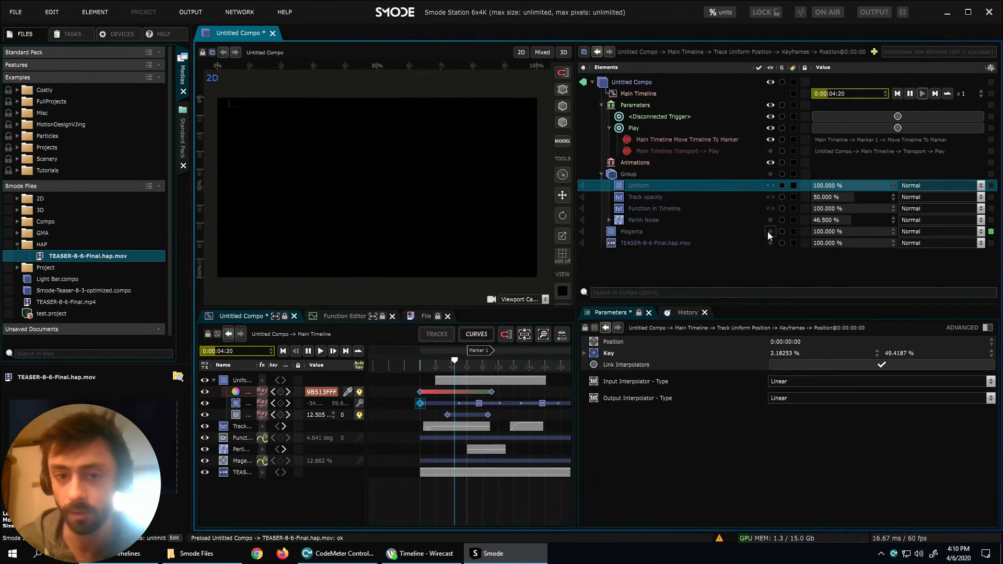
{"action": "left_click", "coordinate": [420, 363]}
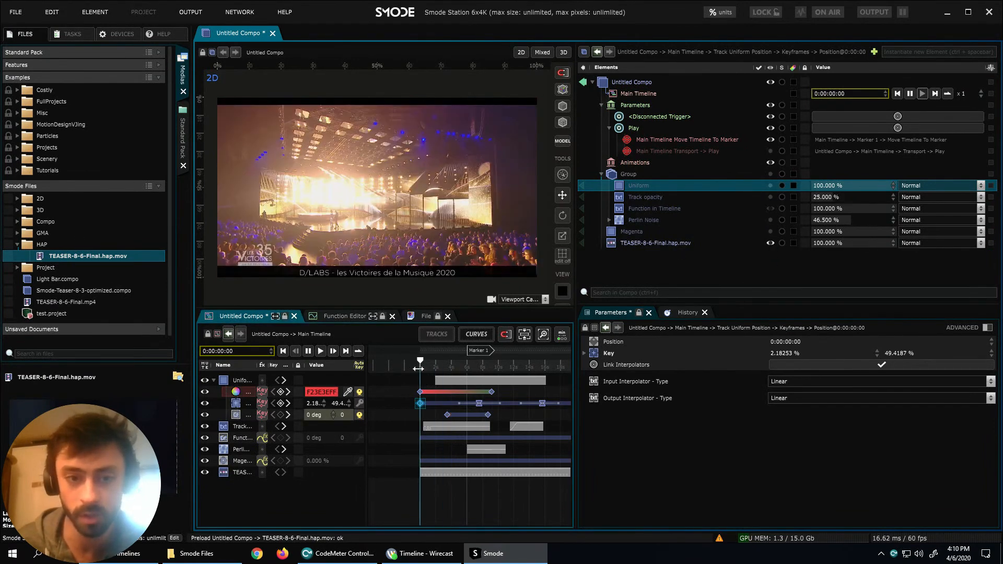
{"action": "left_click", "coordinate": [790, 228]}
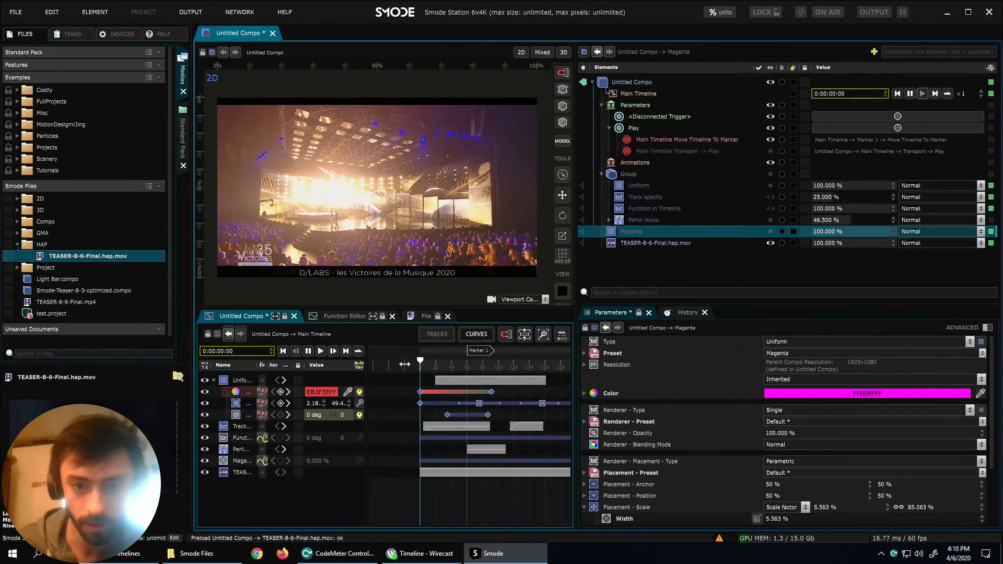
Delete the TEASER-8-6-Final.hap.mov layer together with its timeline track and activate the Group layer.
{"action": "left_click", "coordinate": [653, 243]}
{"action": "key", "text": "Delete"}
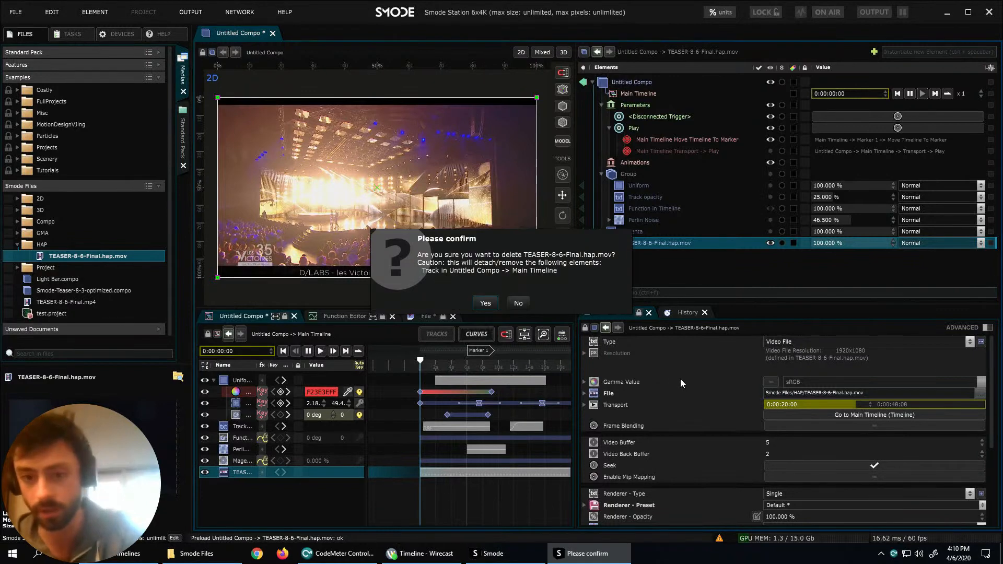
{"action": "key", "text": "Return"}
{"action": "left_click", "coordinate": [655, 175]}
{"action": "key", "text": "a"}
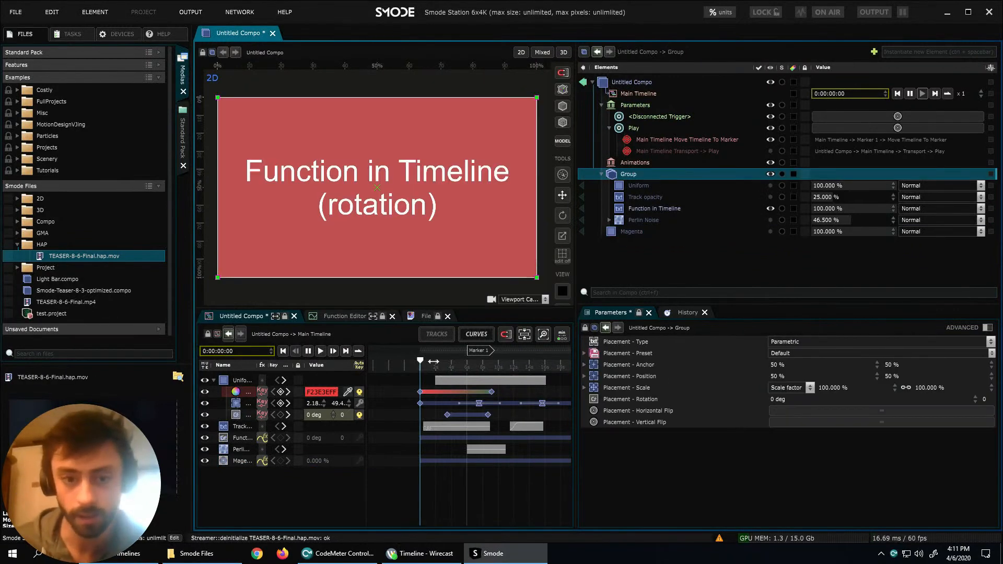
Mute the Track opacity, Function in Timeline, Perlin Noise and Magenta tracks in the Main Timeline.
{"action": "left_click", "coordinate": [652, 209]}
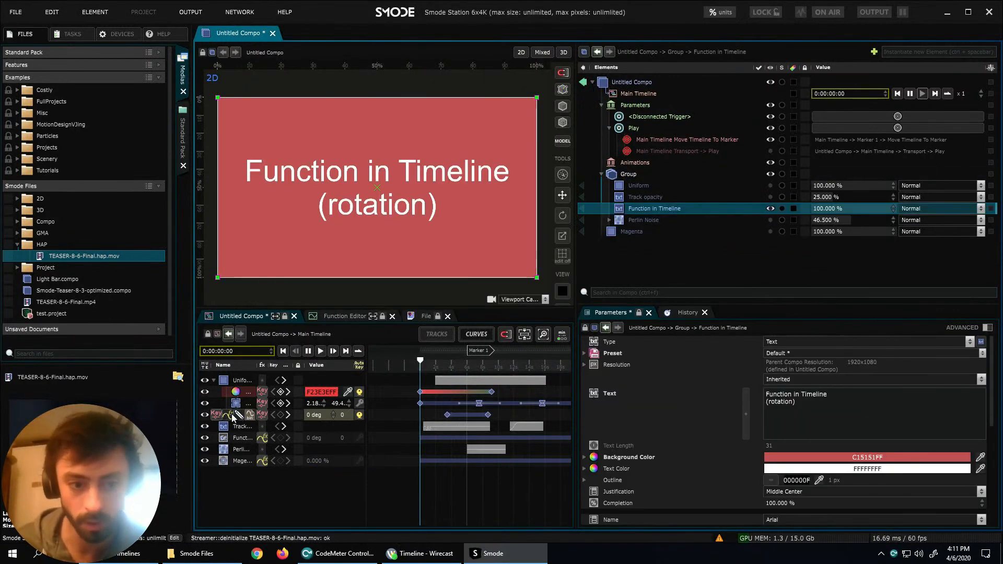
{"action": "left_click", "coordinate": [204, 437]}
{"action": "left_click", "coordinate": [204, 449]}
{"action": "left_click", "coordinate": [204, 460]}
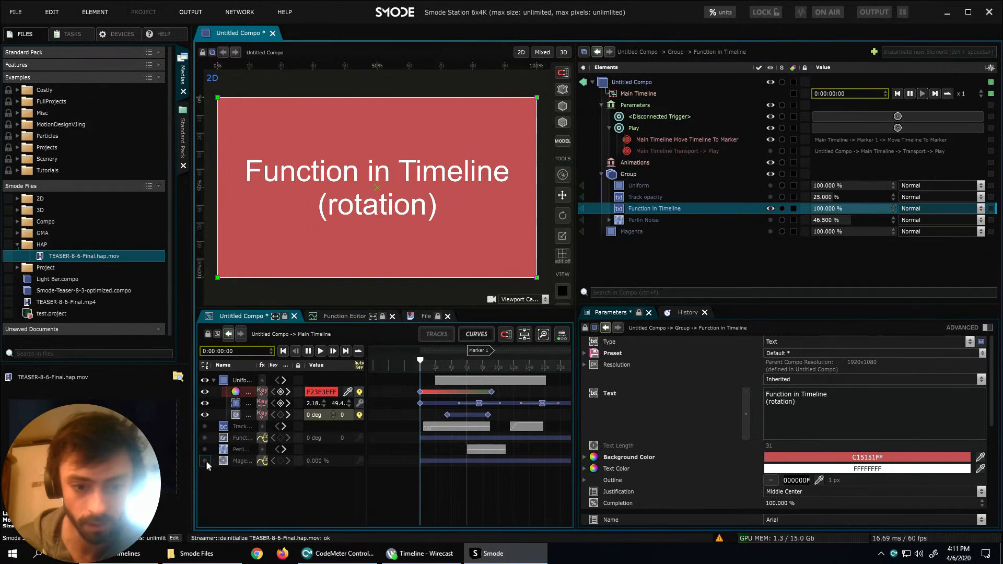
Deactivate the Function in Timeline layer, select Uniform, and move the playhead to its position keyframe at 0:00:07:25.
{"action": "left_click_drag", "start_coordinate": [420, 361], "coordinate": [447, 368]}
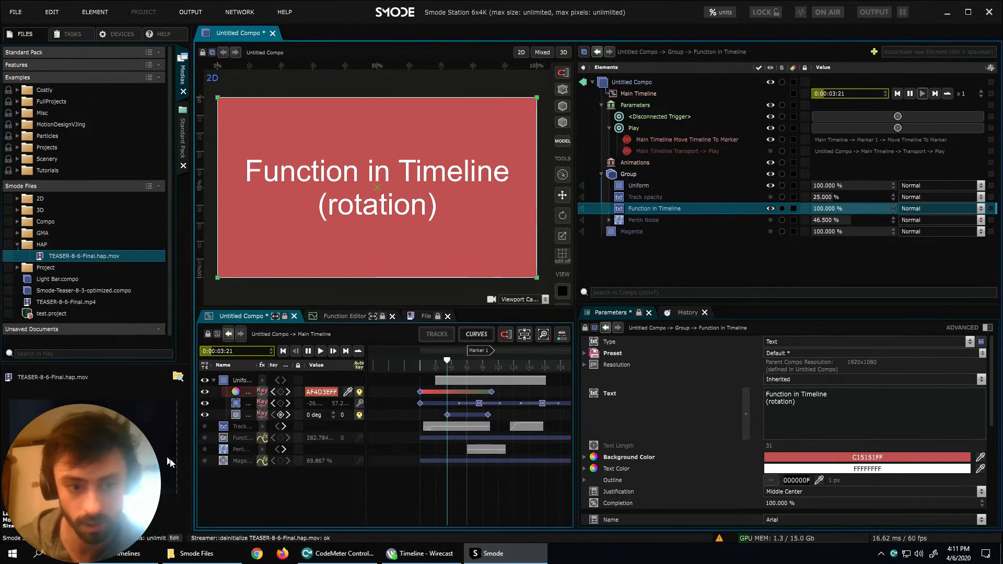
{"action": "left_click", "coordinate": [769, 208]}
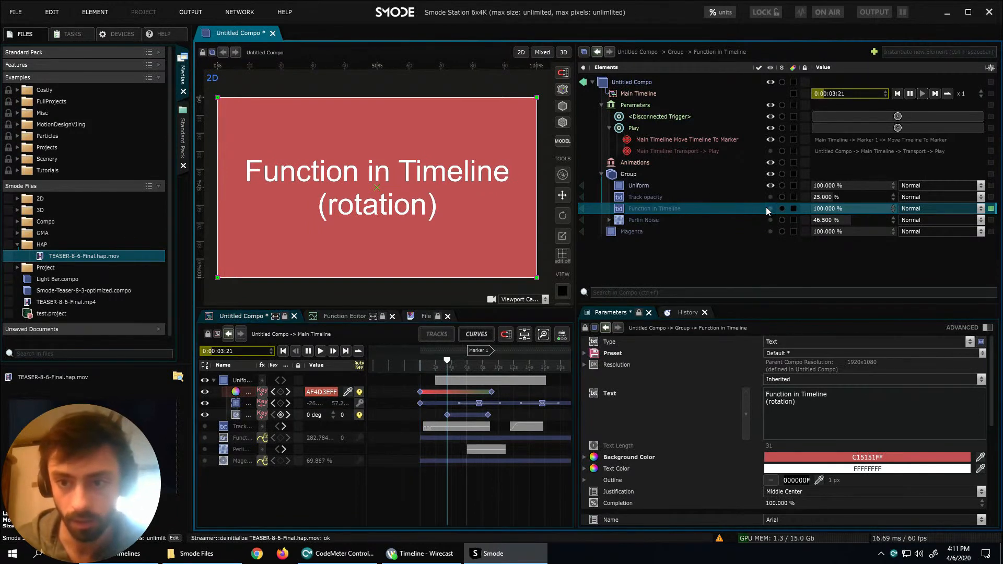
{"action": "left_click", "coordinate": [632, 185]}
{"action": "left_click_drag", "start_coordinate": [447, 366], "coordinate": [480, 366]}
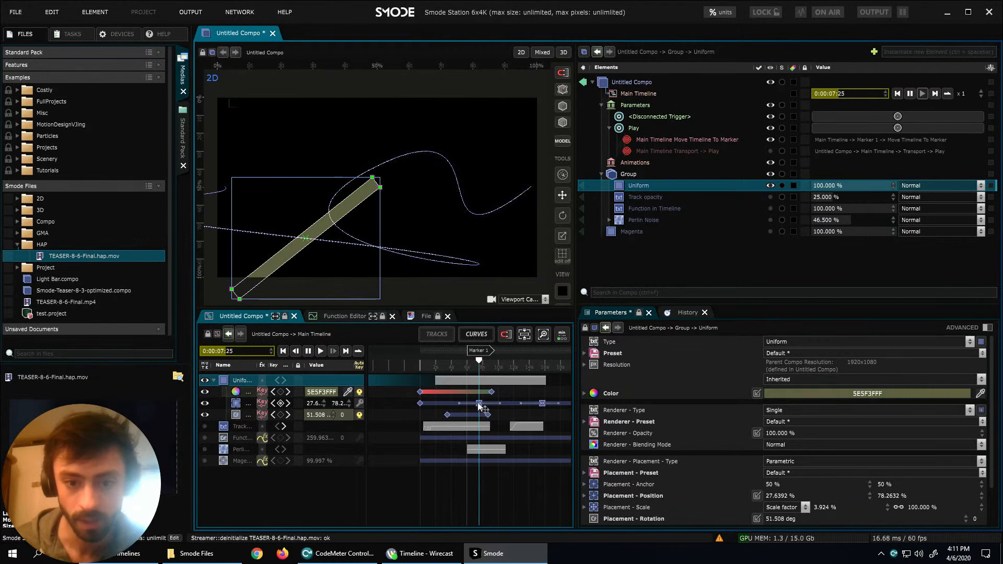
Enable on-canvas editing and move Uniform's position keyframe at 0:00:07:25 to about 33.5 %, 61.7 %.
{"action": "left_click", "coordinate": [479, 403]}
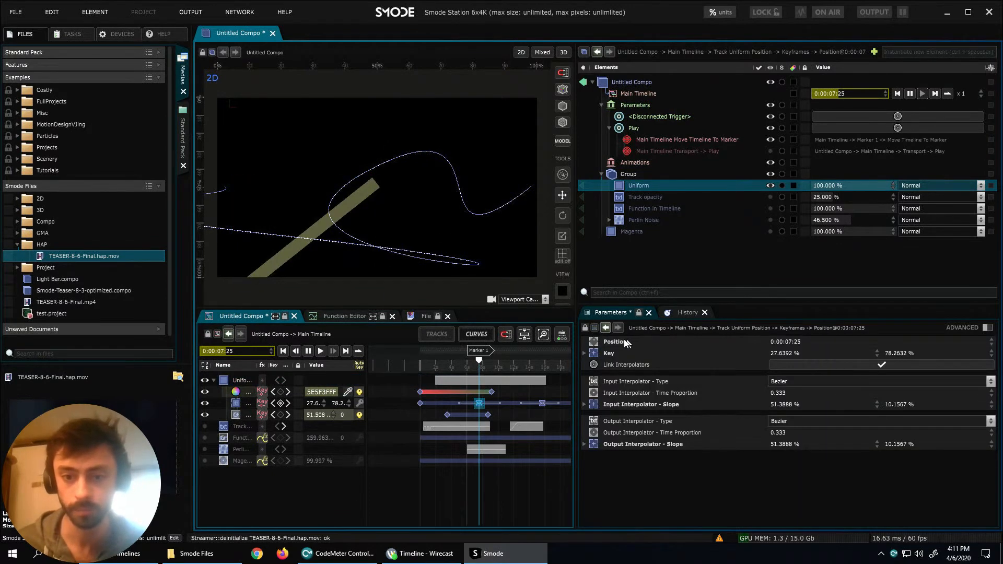
{"action": "left_click", "coordinate": [609, 353]}
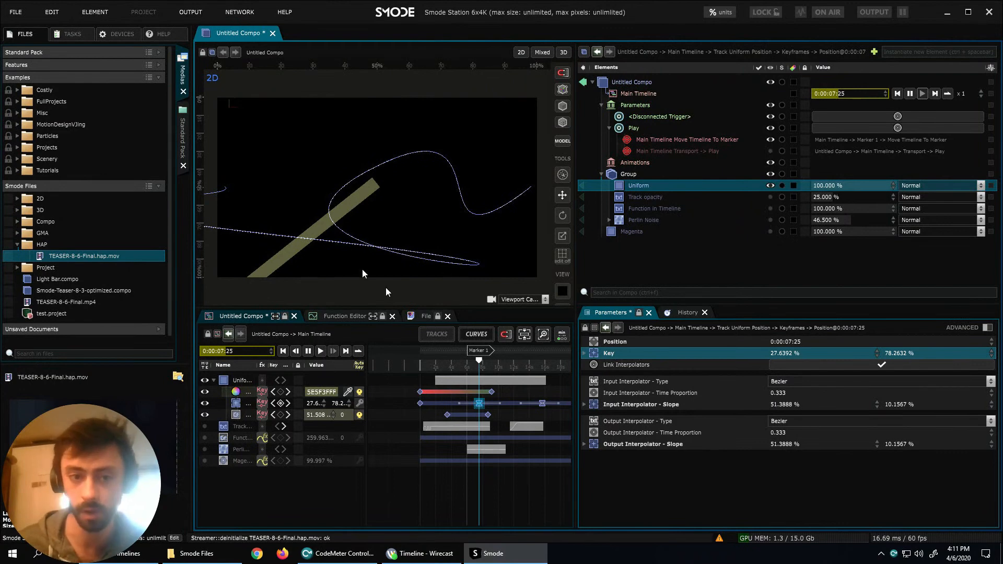
{"action": "left_click", "coordinate": [562, 254]}
{"action": "left_click_drag", "start_coordinate": [305, 240], "coordinate": [325, 209]}
{"action": "scroll", "coordinate": [344, 223], "scroll_direction": "down", "scroll_amount": 3}
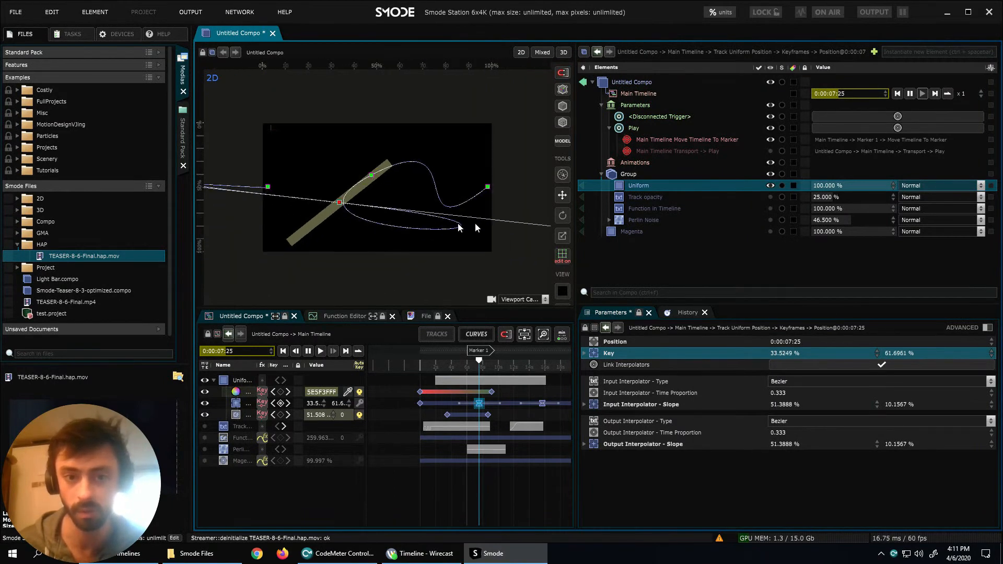
Reshape the 0:00:07:25 keyframe's tangents to a slope of about 0.33 %, -7.47 % and move it to about 39.2 %, 74.7 %.
{"action": "left_click_drag", "start_coordinate": [797, 404], "coordinate": [771, 403]}
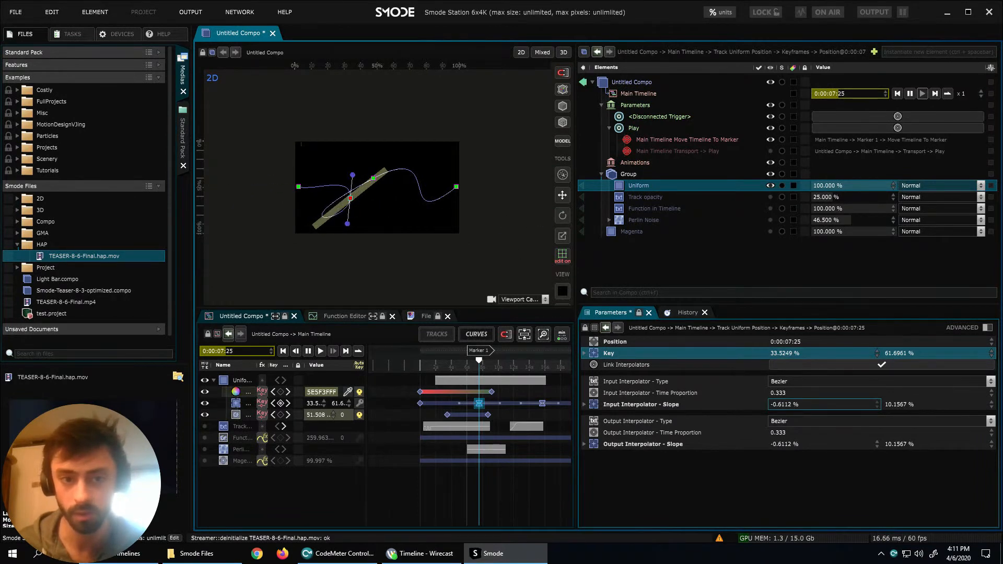
{"action": "left_click_drag", "start_coordinate": [353, 175], "coordinate": [344, 194]}
{"action": "left_click", "coordinate": [374, 181]}
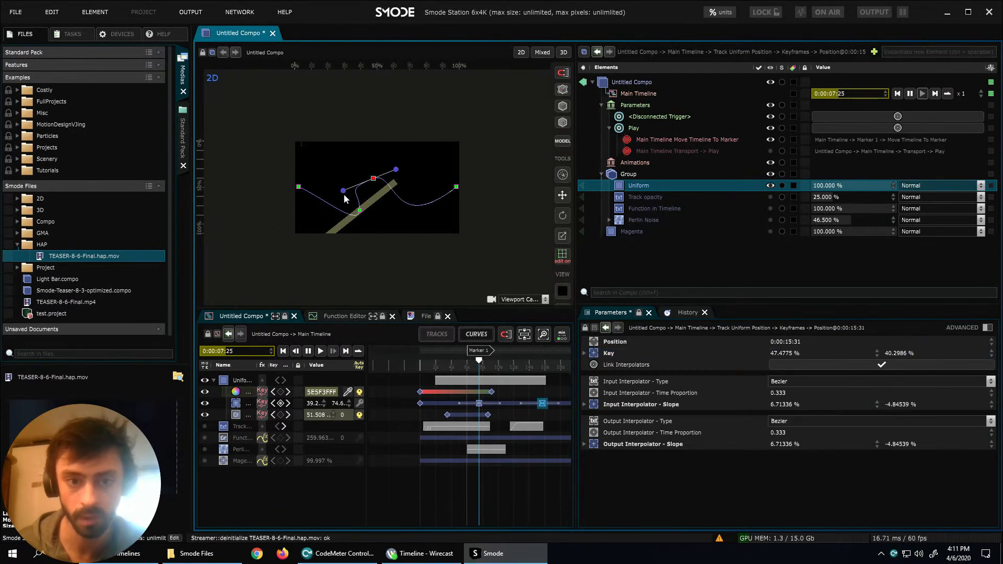
{"action": "left_click", "coordinate": [359, 211]}
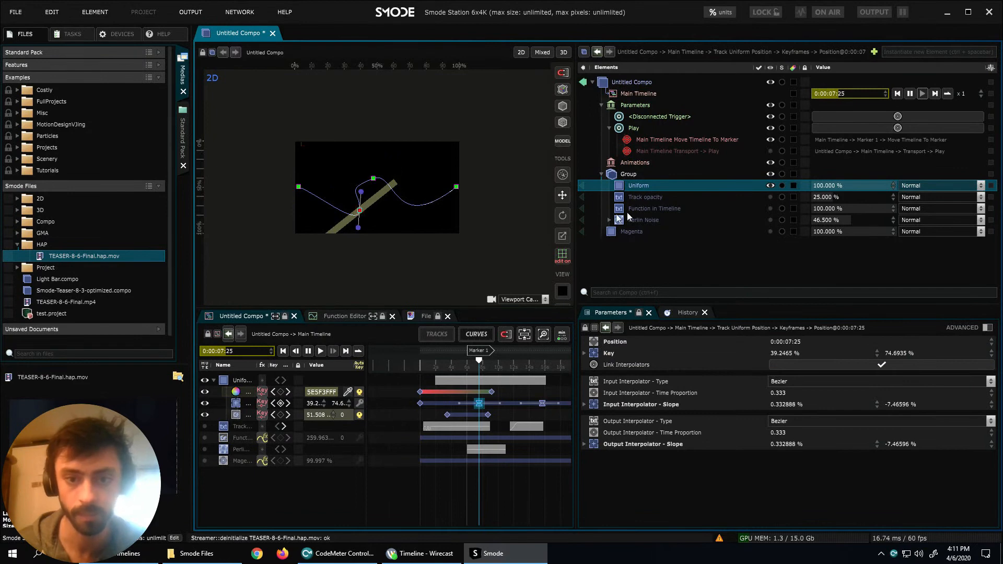
Expose the 0:00:07:25 keyframe's Key position as a percentage parameter with an end value of 70 %, 20 %.
{"action": "left_click", "coordinate": [638, 353]}
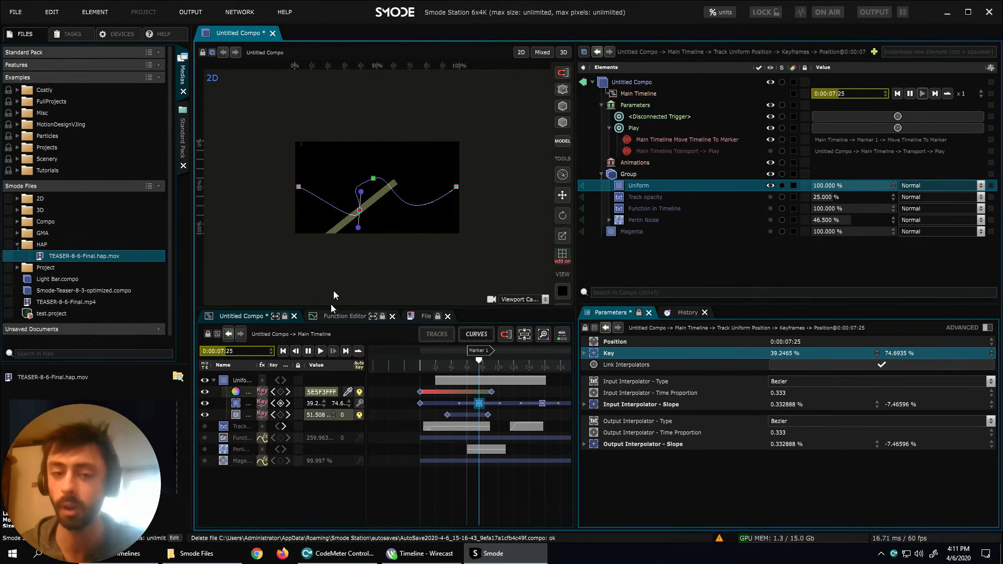
{"action": "right_click", "coordinate": [796, 355]}
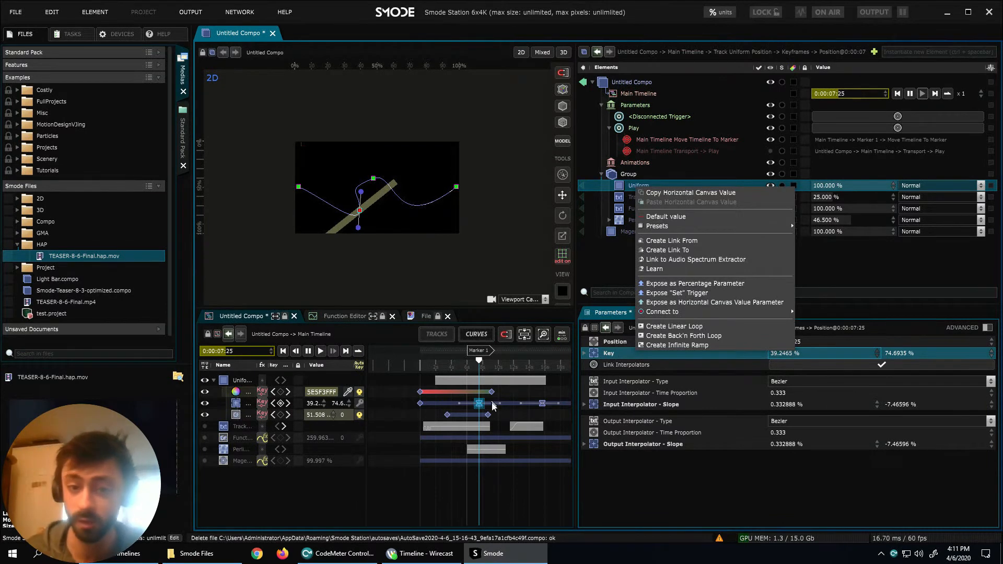
{"action": "left_click", "coordinate": [623, 353]}
{"action": "right_click", "coordinate": [623, 353]}
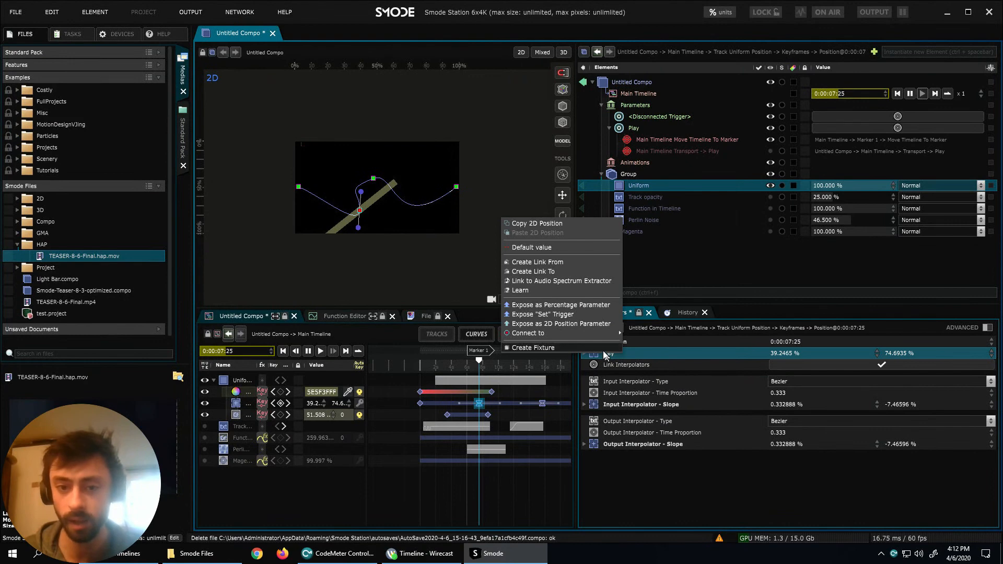
{"action": "left_click", "coordinate": [556, 307]}
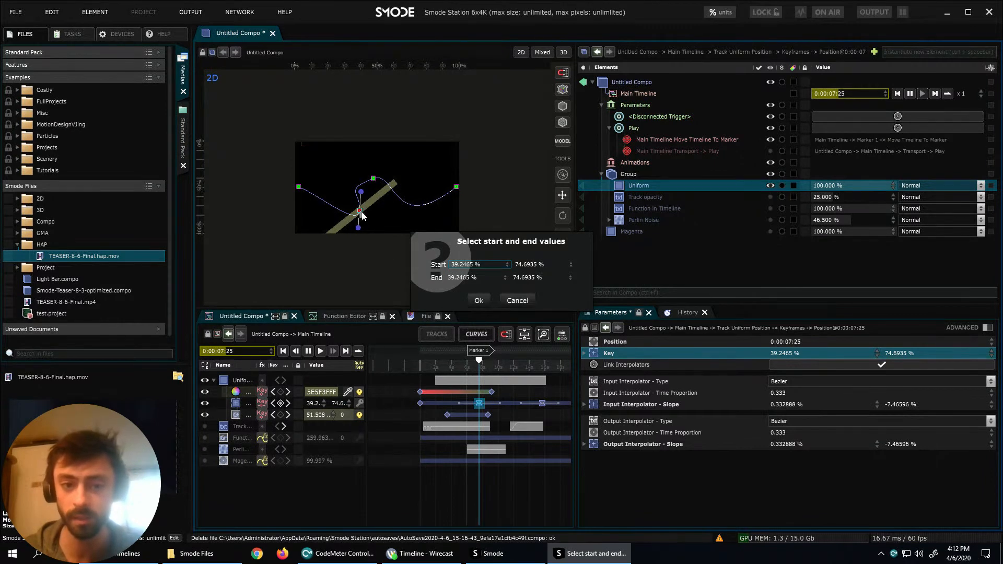
{"action": "left_click", "coordinate": [504, 275]}
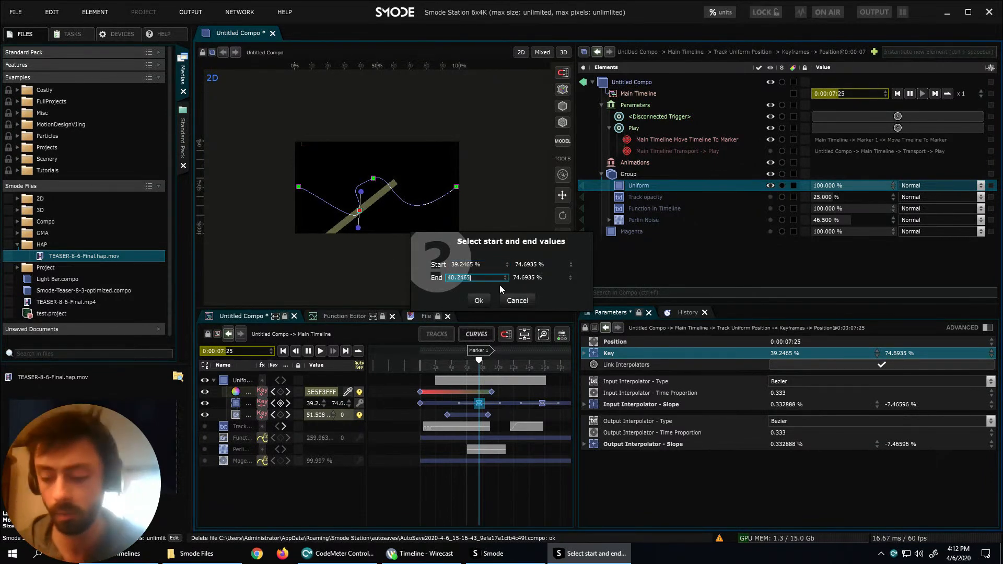
{"action": "type", "text": "70"}
{"action": "left_click", "coordinate": [541, 278]}
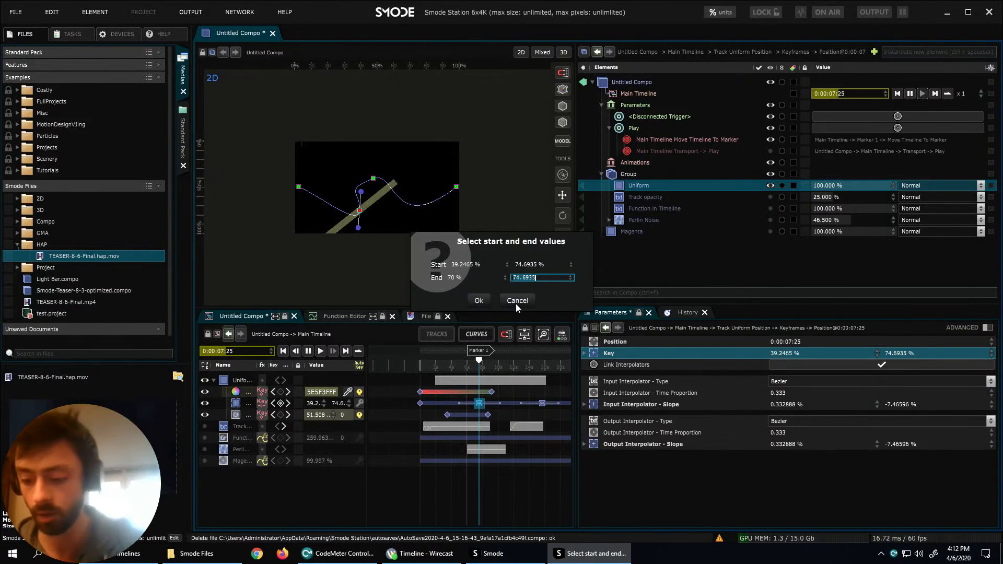
{"action": "left_click", "coordinate": [481, 301]}
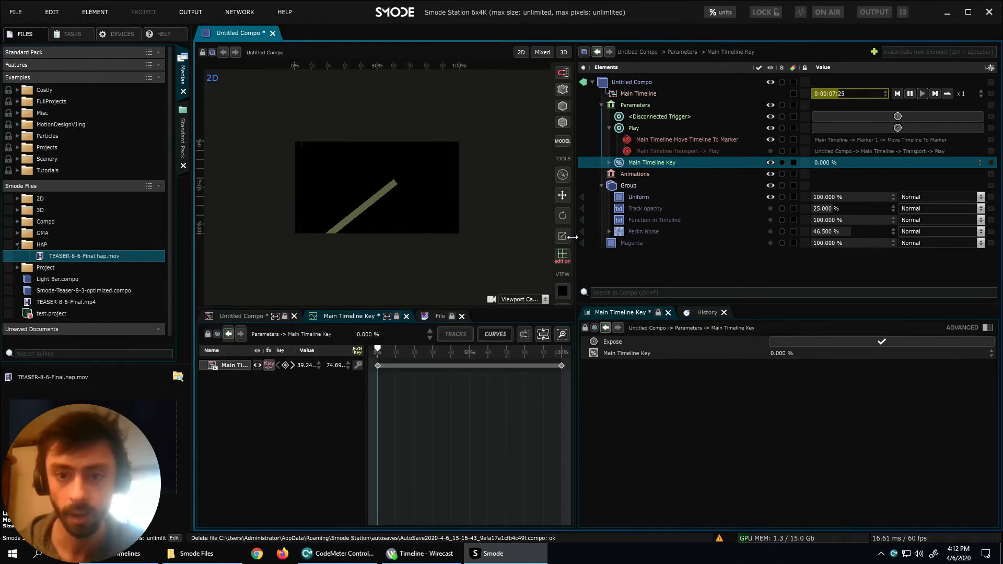
Select the Uniform layer and set the exposed Main Timeline Key parameter to 28 %.
{"action": "left_click", "coordinate": [641, 196]}
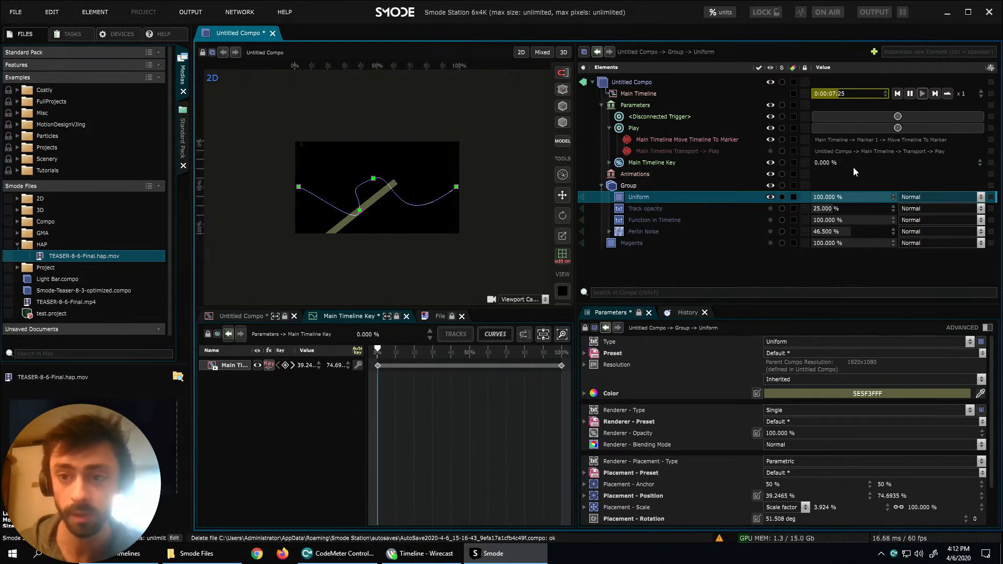
{"action": "left_click_drag", "start_coordinate": [842, 162], "coordinate": [883, 163]}
{"action": "left_click_drag", "start_coordinate": [981, 162], "coordinate": [857, 168]}
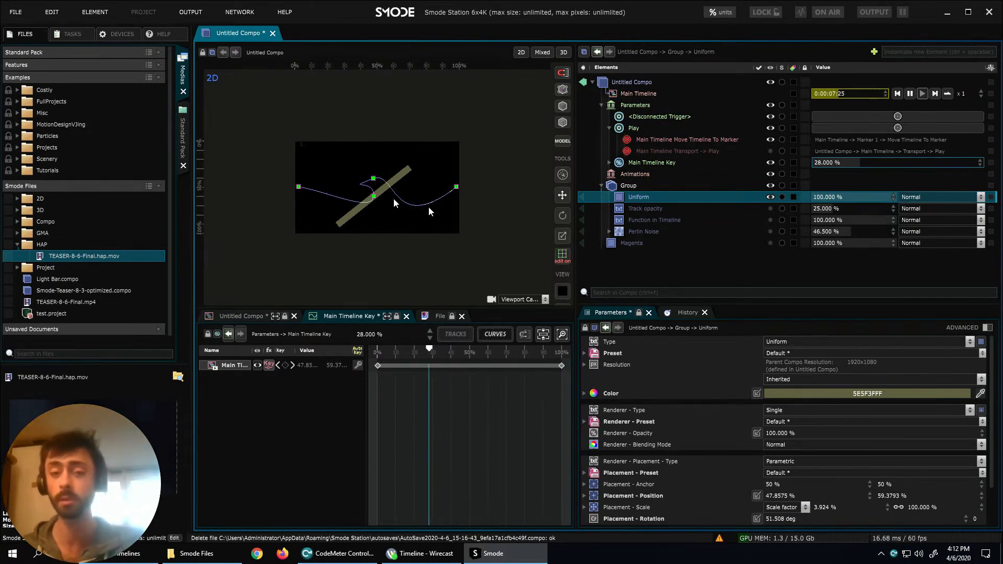
Play the Main Timeline from 0:00:13:26 with its speed set to 1.56 and looping enabled.
{"action": "left_click", "coordinate": [640, 94]}
{"action": "left_click_drag", "start_coordinate": [510, 391], "coordinate": [482, 367]}
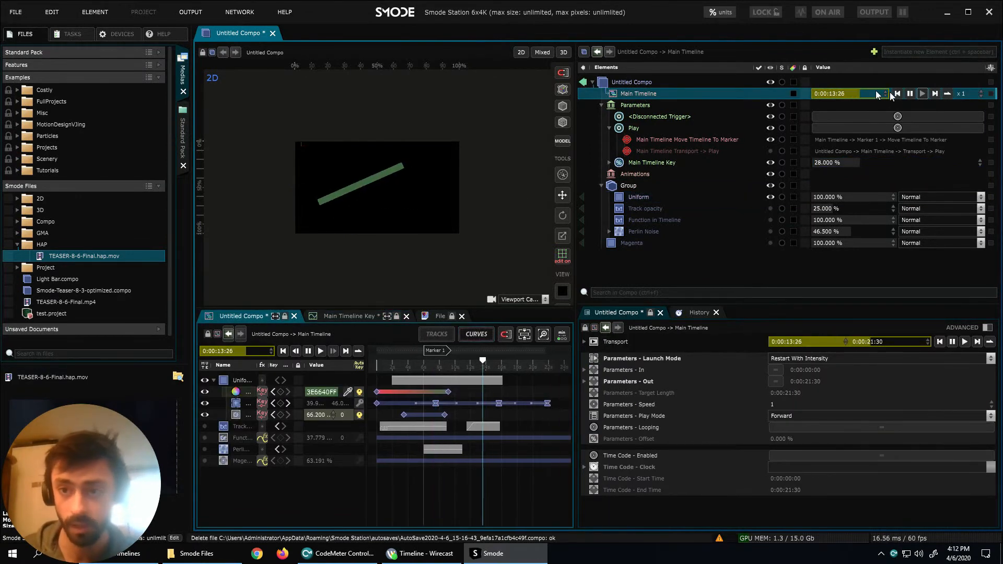
{"action": "left_click", "coordinate": [921, 94]}
{"action": "mouse_move", "coordinate": [970, 95]}
{"action": "left_mouse_down"}
{"action": "mouse_move", "coordinate": [971, 50]}
{"action": "mouse_move", "coordinate": [970, 86]}
{"action": "mouse_move", "coordinate": [970, 76]}
{"action": "left_mouse_up"}
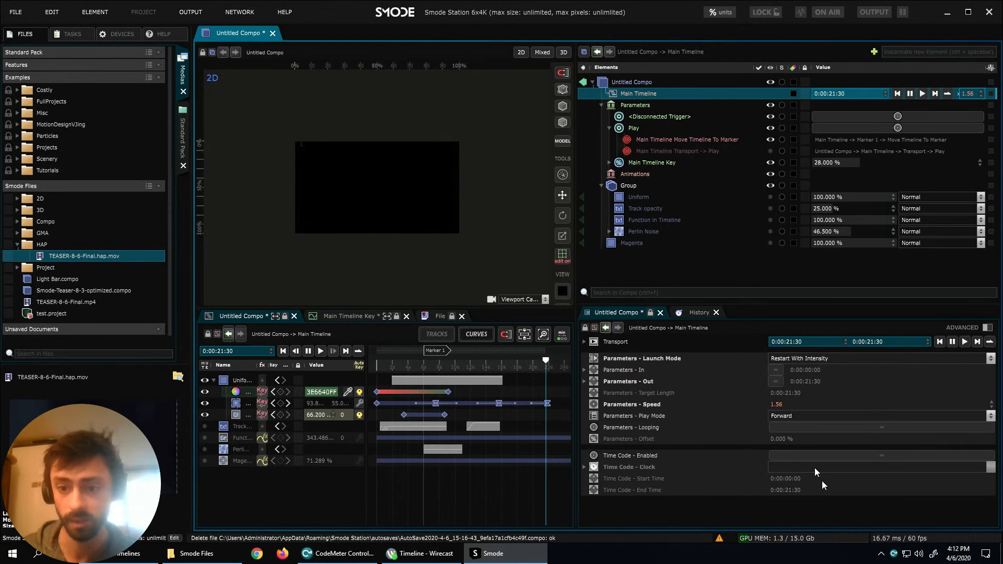
{"action": "left_click", "coordinate": [801, 428]}
{"action": "left_click", "coordinate": [922, 94]}
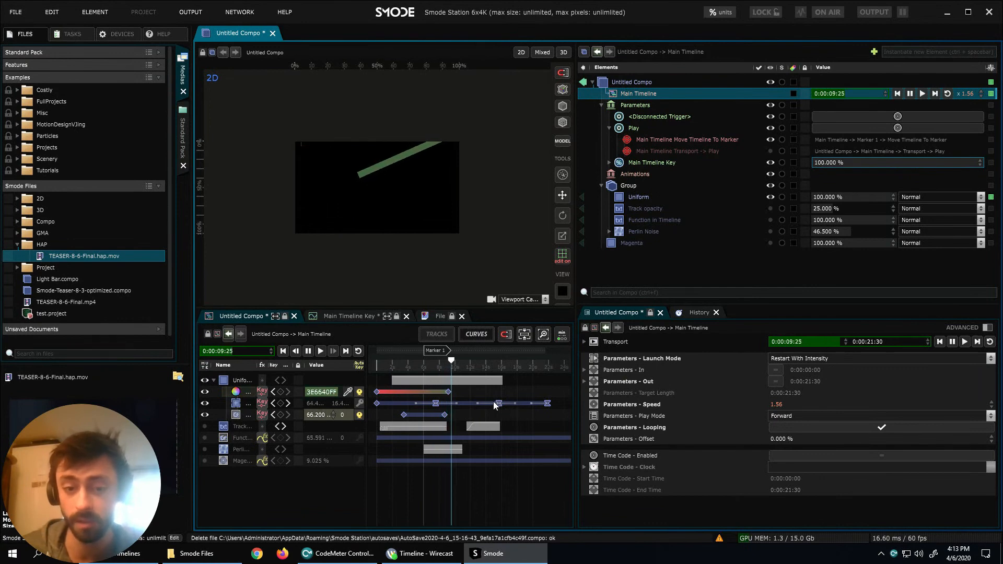
Check the position keyframe at 0:00:07:25, and delete the exposed Main Timeline Key parameter.
{"action": "left_click", "coordinate": [435, 403]}
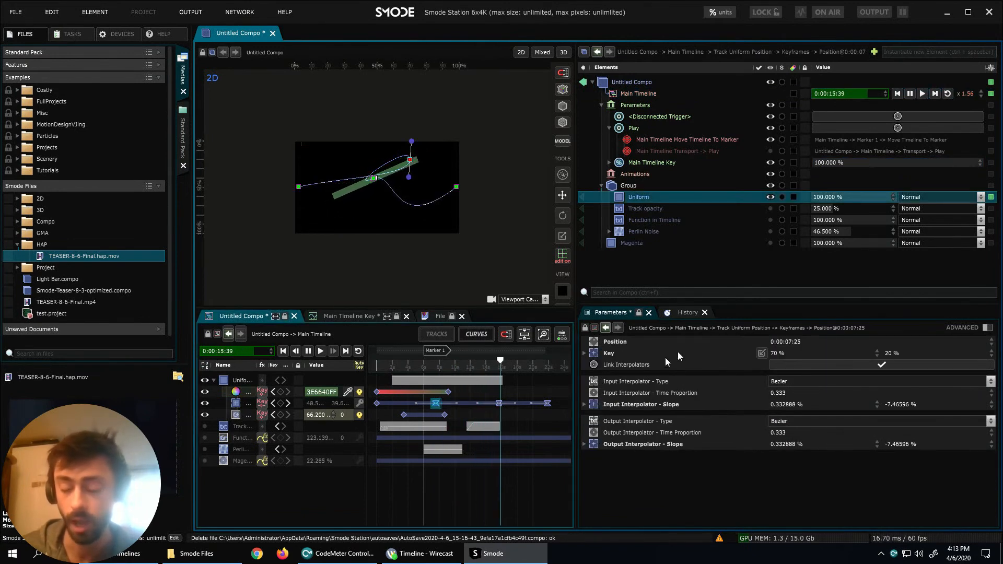
{"action": "left_click", "coordinate": [670, 163]}
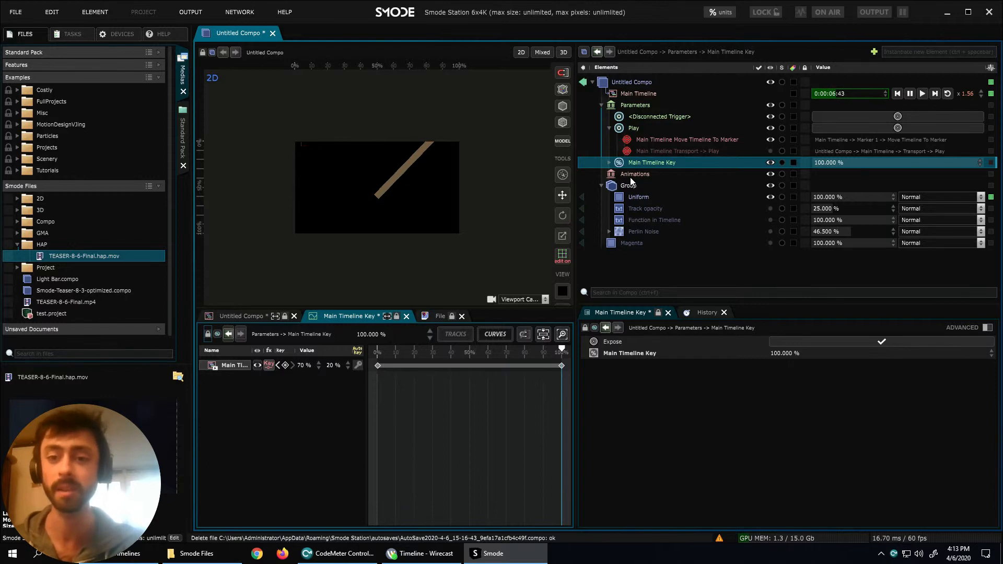
{"action": "key", "text": "Delete"}
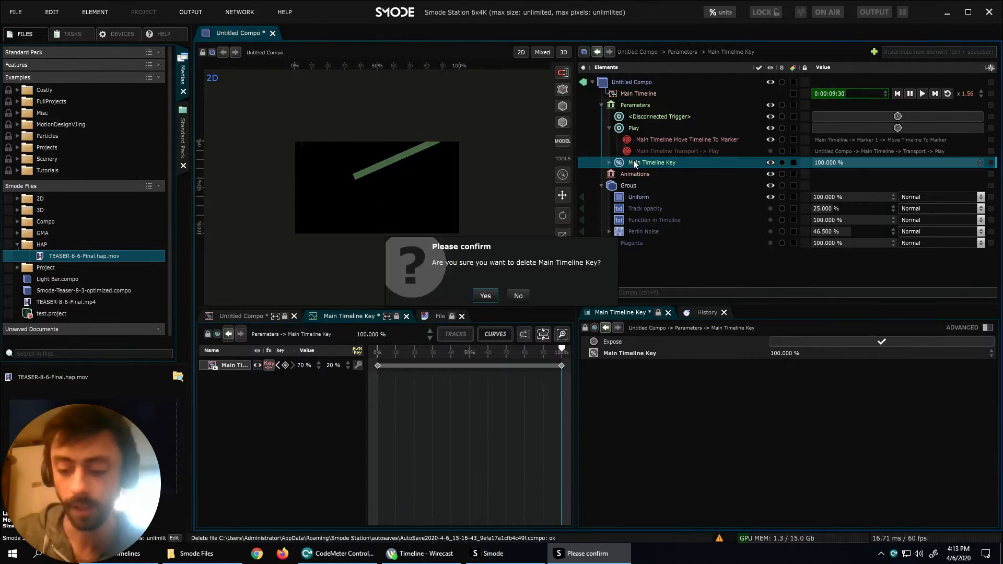
{"action": "key", "text": "Return"}
Return the Main Timeline to 0:00:00:00 and collapse the Group and Parameters entries in the element tree.
{"action": "left_click", "coordinate": [679, 94]}
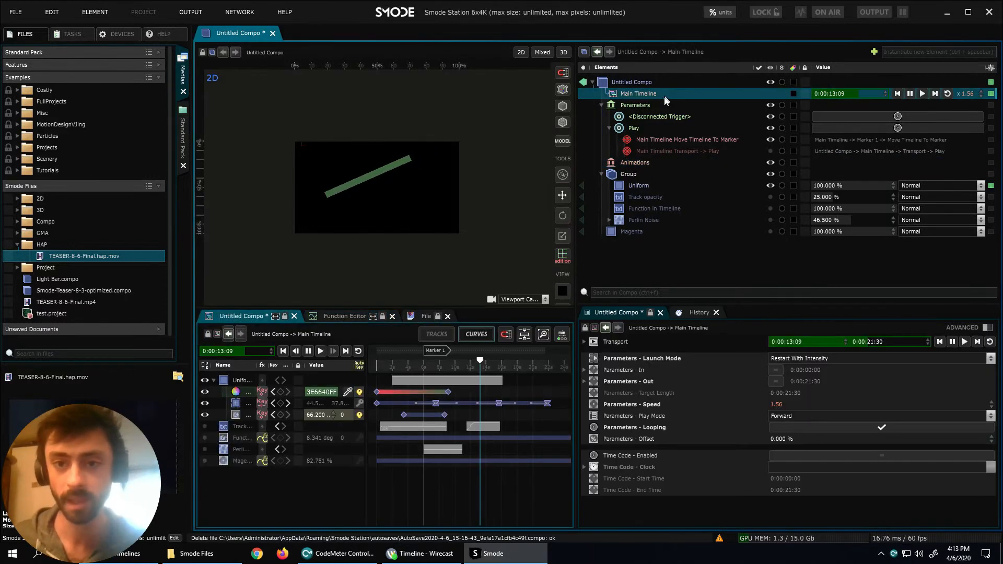
{"action": "left_click", "coordinate": [897, 94]}
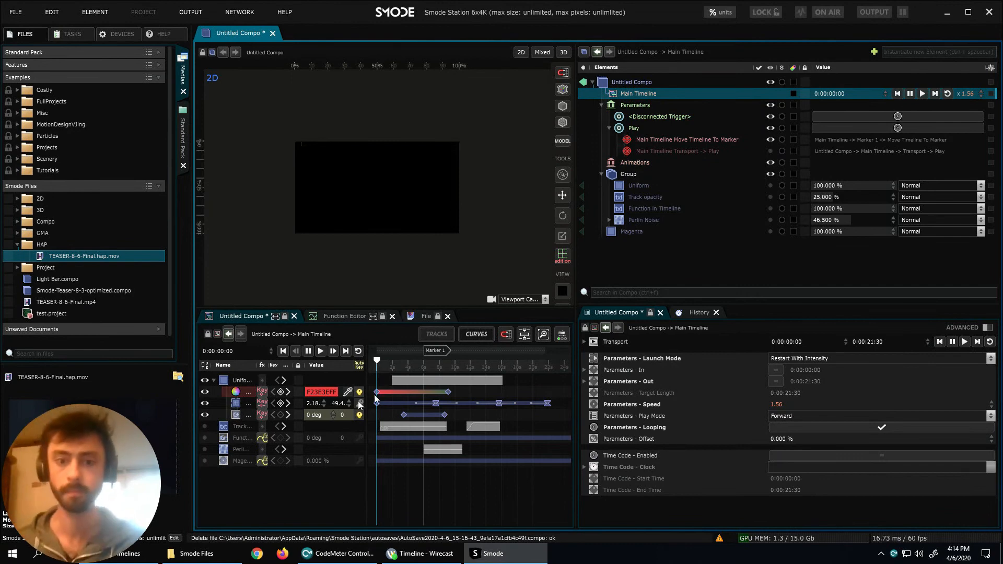
{"action": "left_click", "coordinate": [441, 269]}
{"action": "left_click", "coordinate": [602, 174]}
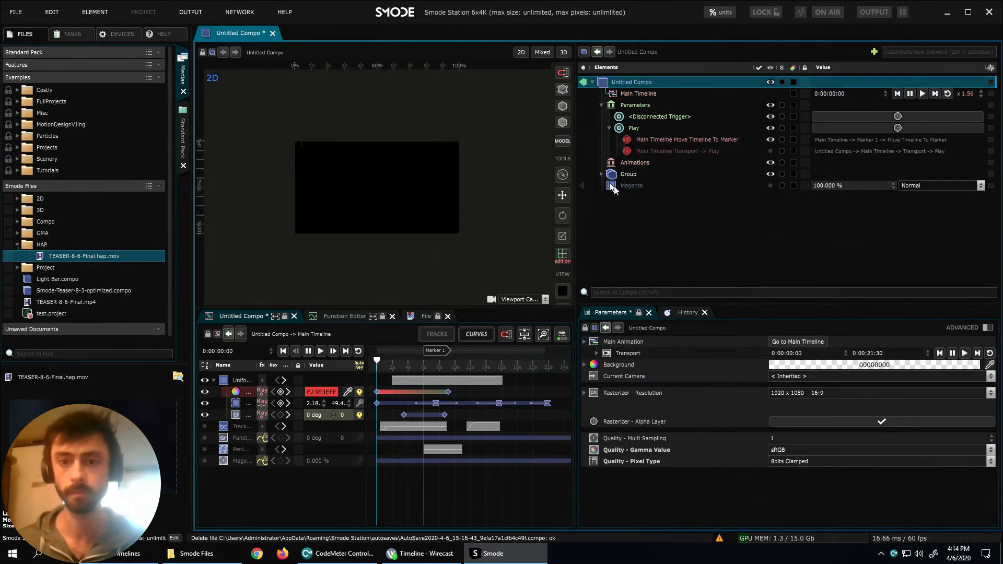
{"action": "left_click", "coordinate": [601, 105]}
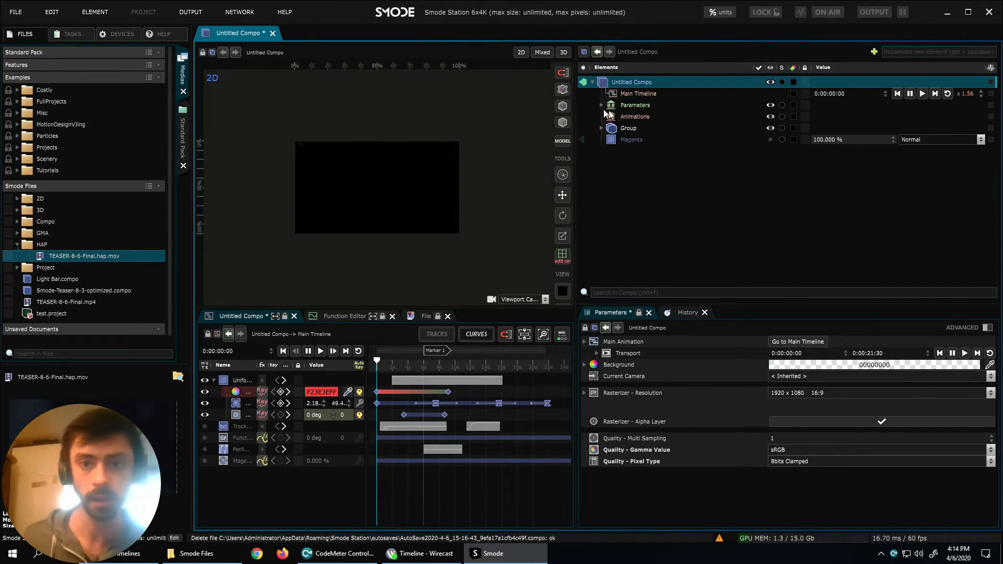
Close Untitled Compo without saving and collapse the Examples and Smode Files folders.
{"action": "left_click", "coordinate": [272, 33]}
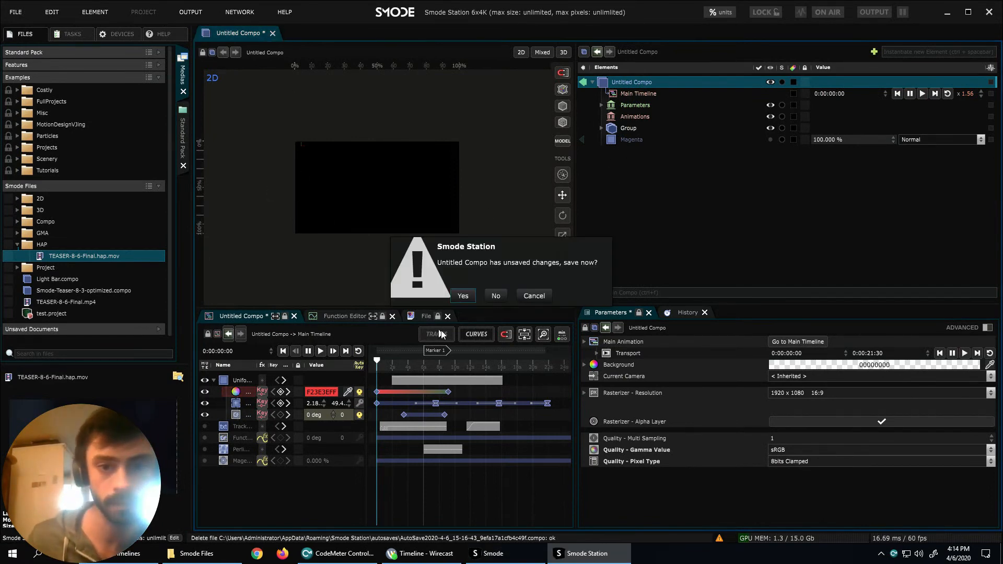
{"action": "left_click", "coordinate": [496, 296]}
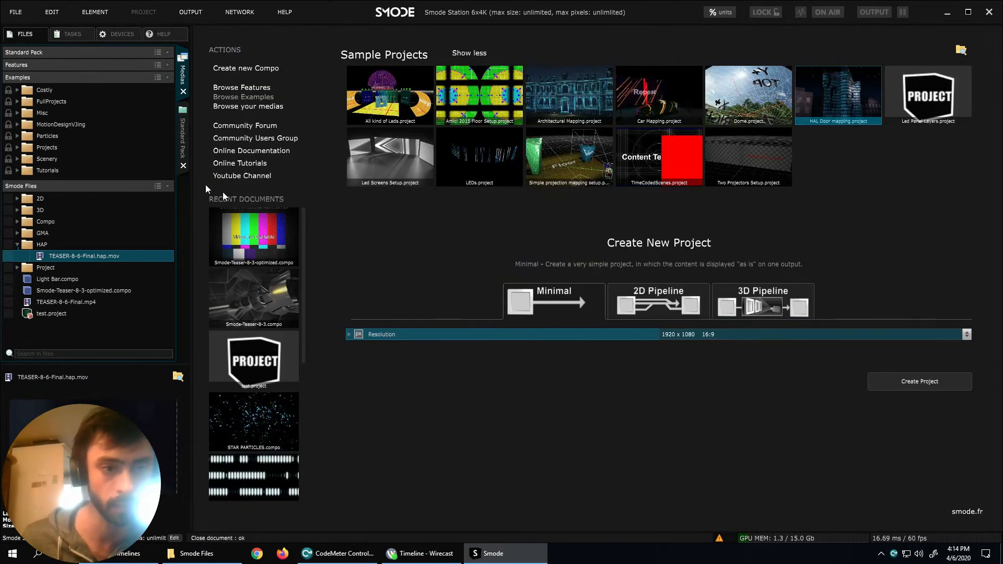
{"action": "left_click", "coordinate": [82, 78]}
{"action": "left_click", "coordinate": [86, 92]}
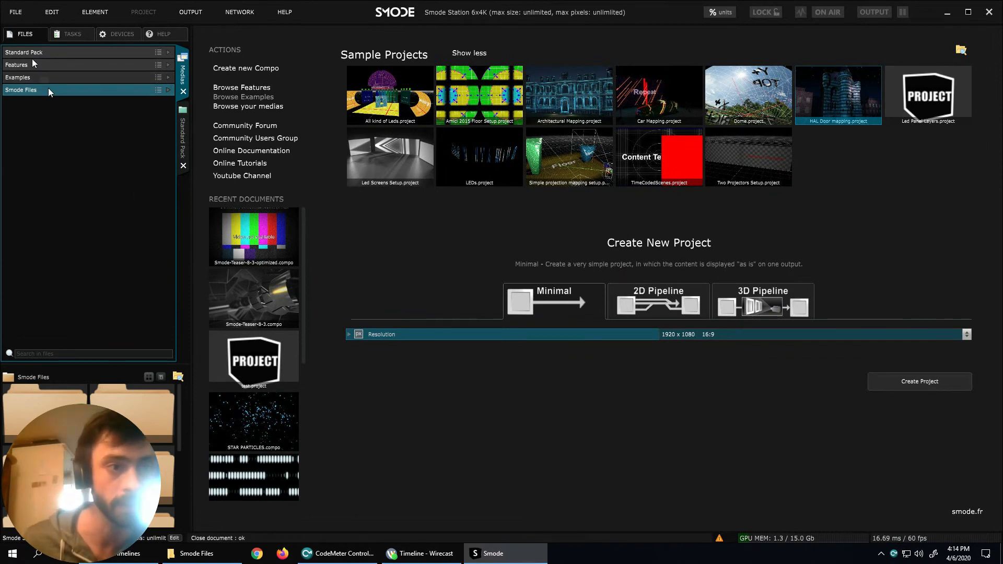
Create a new project named Timelines in the Smode Files folder.
{"action": "left_click", "coordinate": [18, 13]}
{"action": "left_click", "coordinate": [28, 50]}
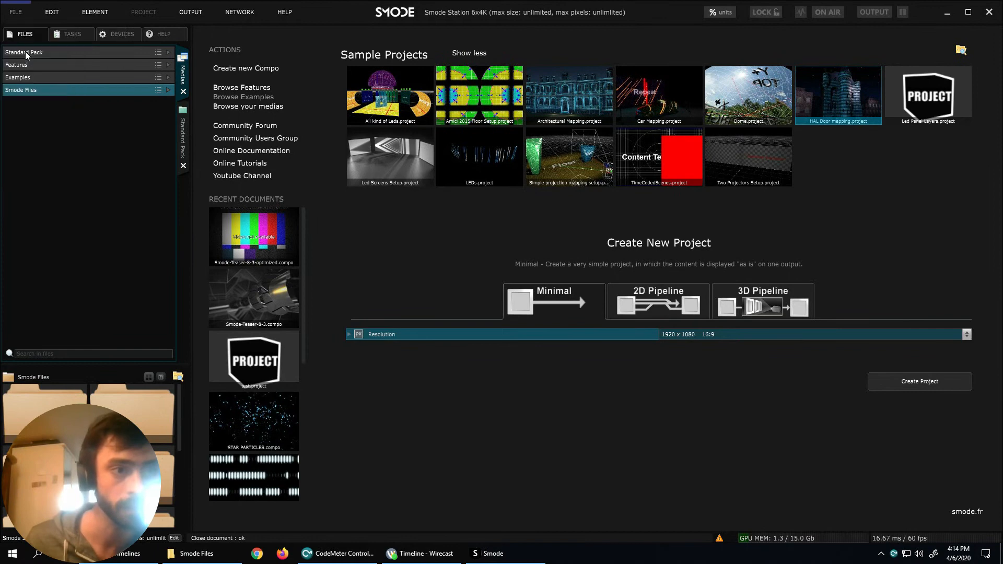
{"action": "left_click", "coordinate": [479, 393]}
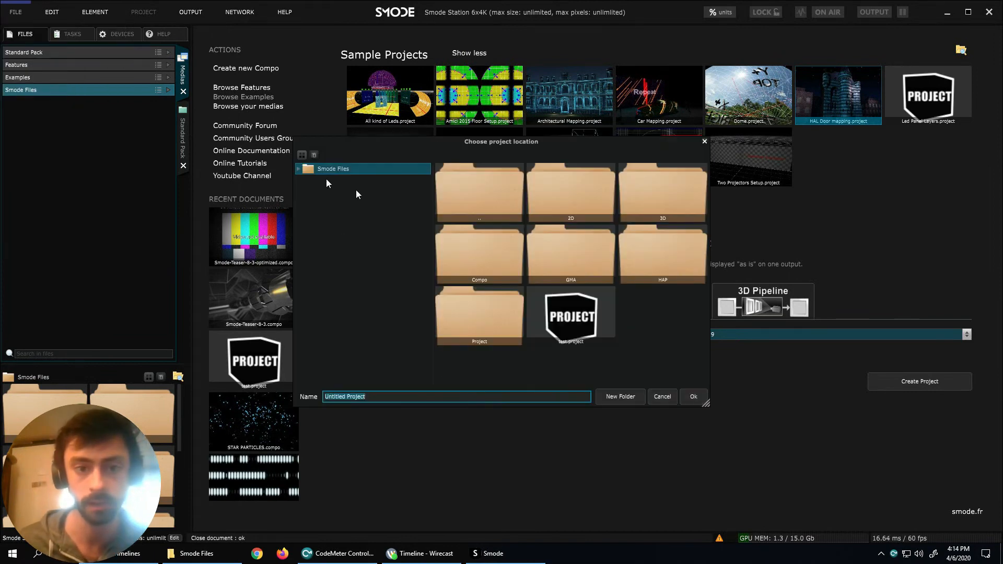
{"action": "type", "text": "Timelines"}
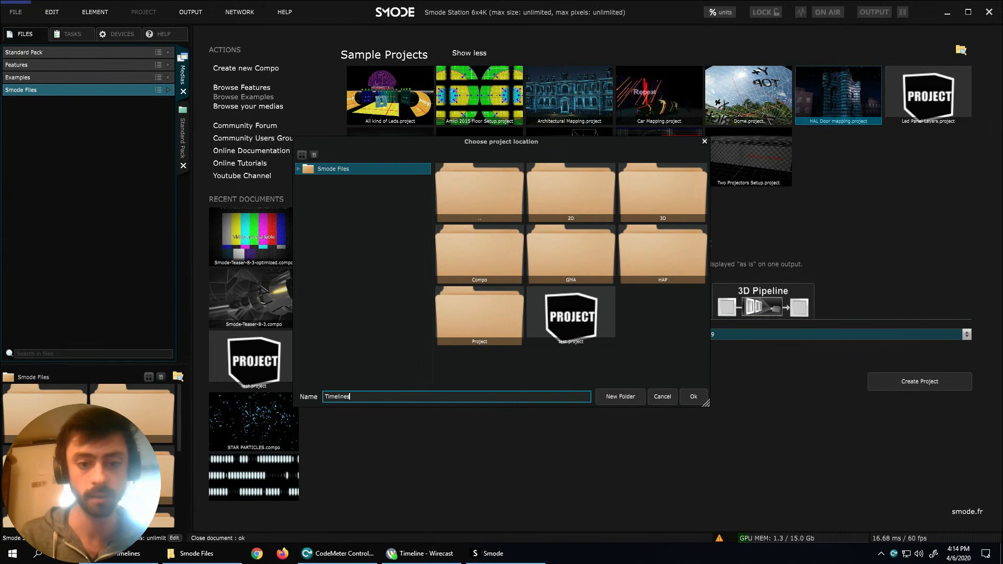
{"action": "key", "text": "Return"}
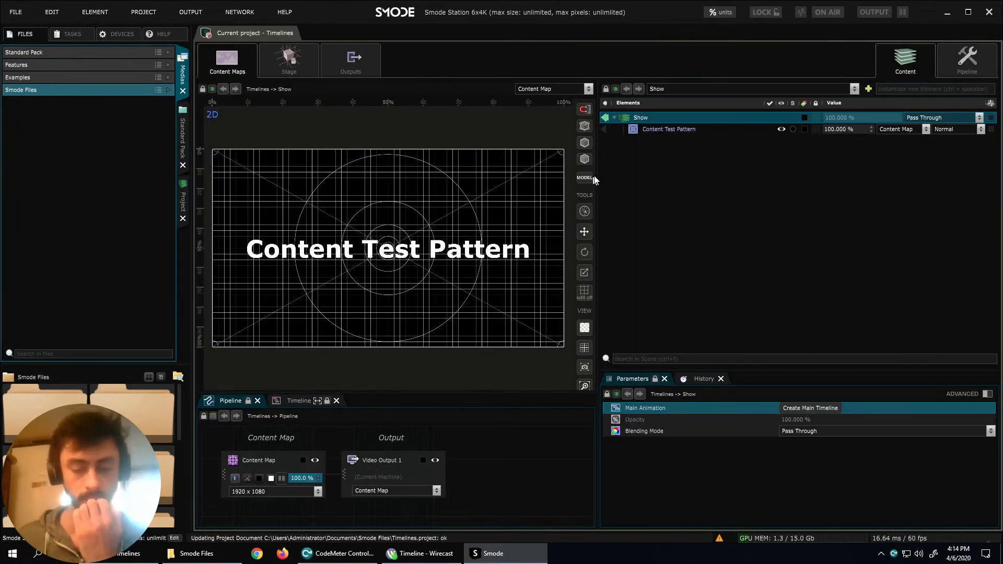
Enlarge the Parameters and Pipeline areas and create a Main Timeline for the Show scene.
{"action": "left_click_drag", "start_coordinate": [714, 369], "coordinate": [714, 307]}
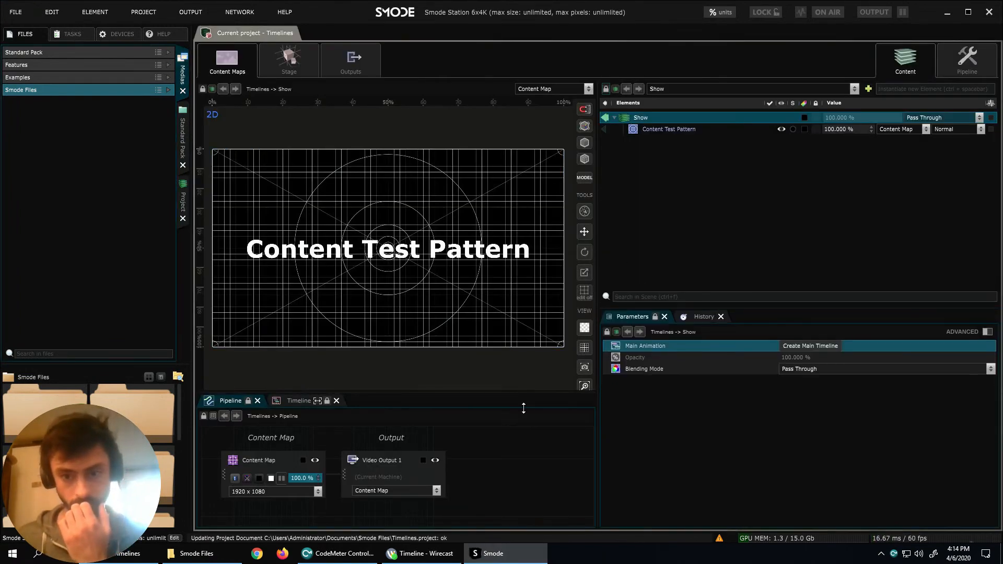
{"action": "left_click_drag", "start_coordinate": [501, 396], "coordinate": [512, 326]}
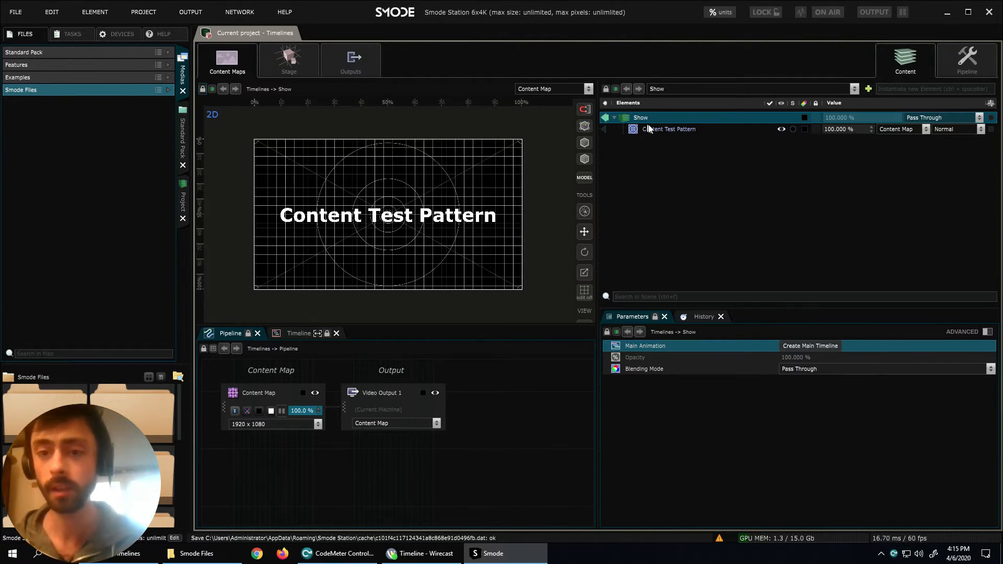
{"action": "left_click", "coordinate": [815, 346]}
Create a nested scene inside the Show scene and give it its own Main Timeline.
{"action": "right_click", "coordinate": [647, 175]}
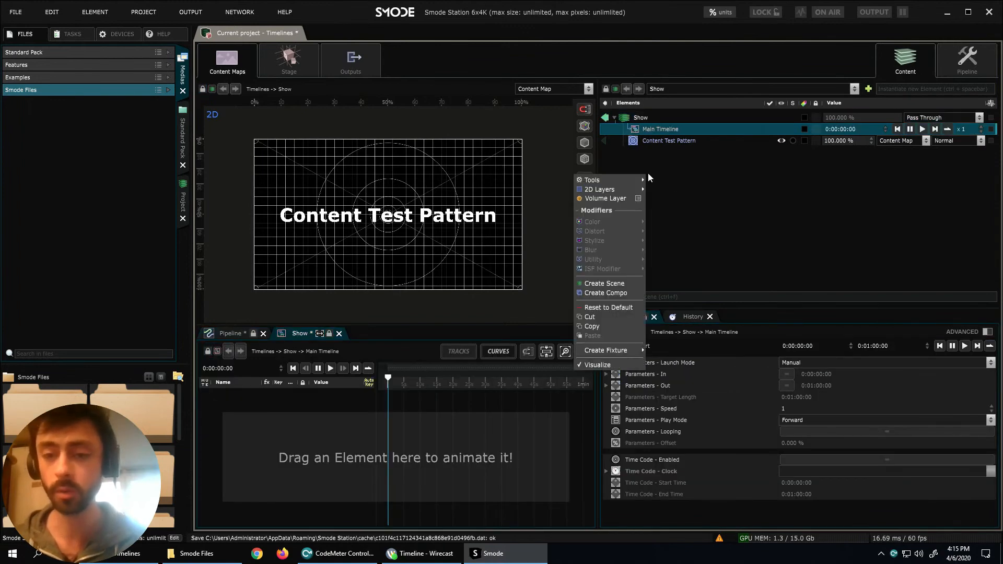
{"action": "left_click", "coordinate": [604, 283]}
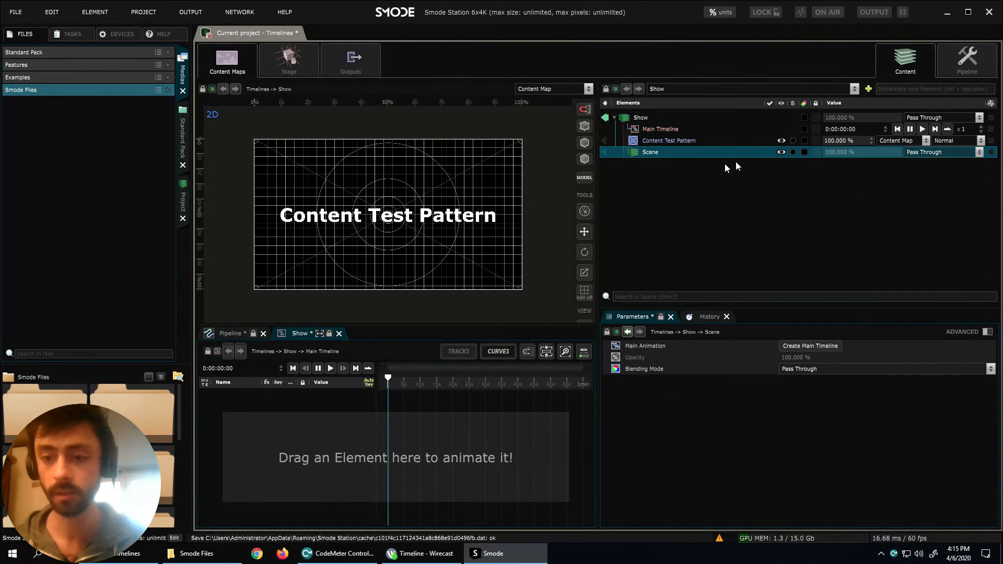
{"action": "left_click", "coordinate": [810, 346]}
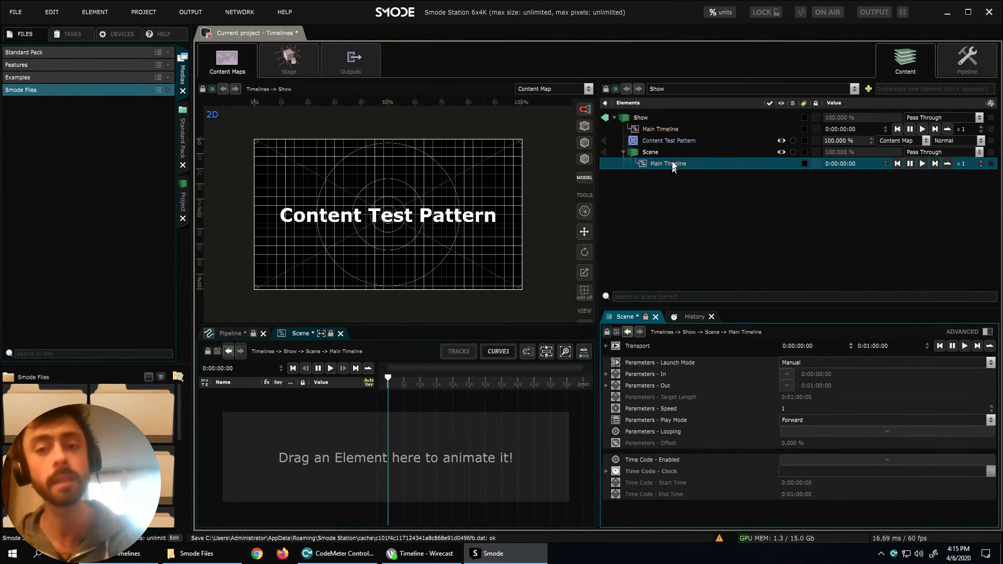
Add a Compo layer inside the nested Scene.
{"action": "right_click", "coordinate": [638, 183]}
{"action": "mouse_move", "coordinate": [606, 198]}
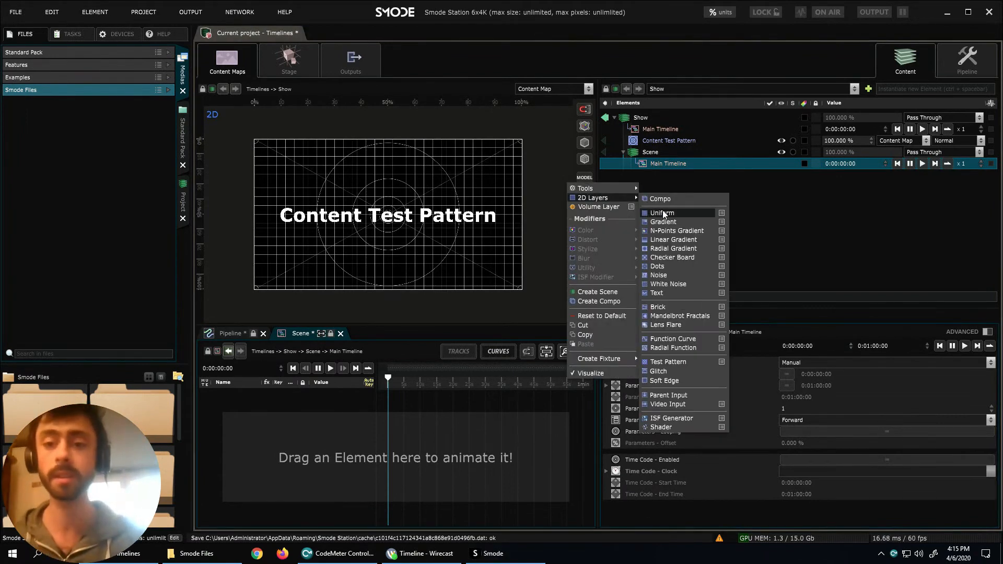
{"action": "left_click", "coordinate": [698, 200]}
{"action": "left_click_drag", "start_coordinate": [674, 175], "coordinate": [668, 160]}
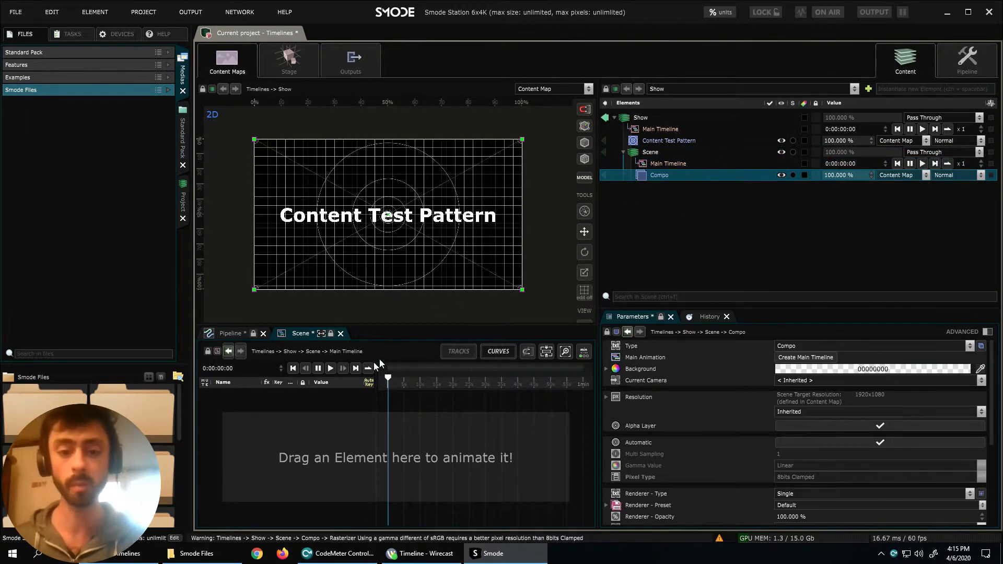
Delete the Content Test Pattern layer from the Show scene.
{"action": "left_click", "coordinate": [234, 333]}
{"action": "left_click", "coordinate": [660, 141]}
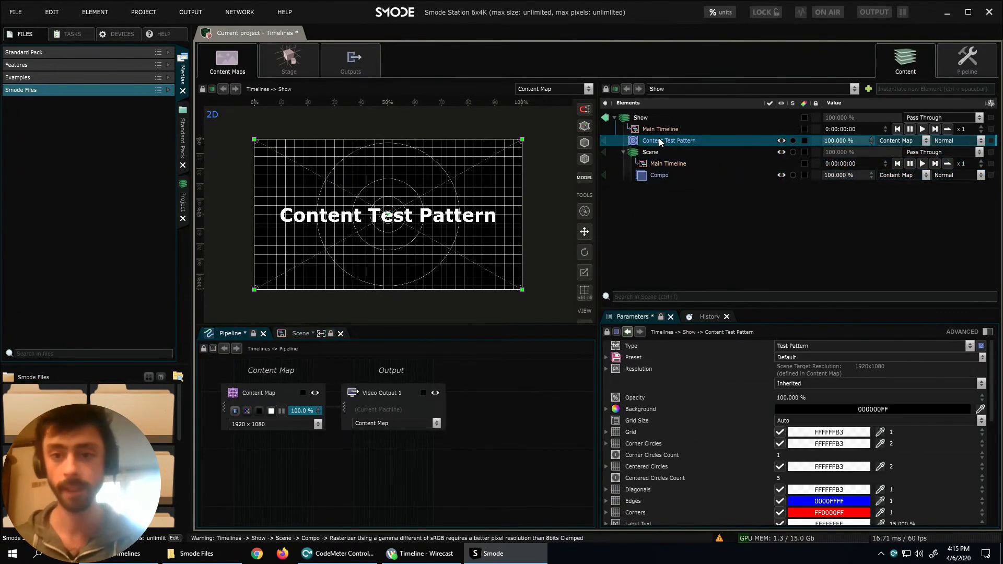
{"action": "key", "text": "Delete"}
Create a Main Timeline for the Compo and add a Text layer inside it.
{"action": "left_click", "coordinate": [677, 161]}
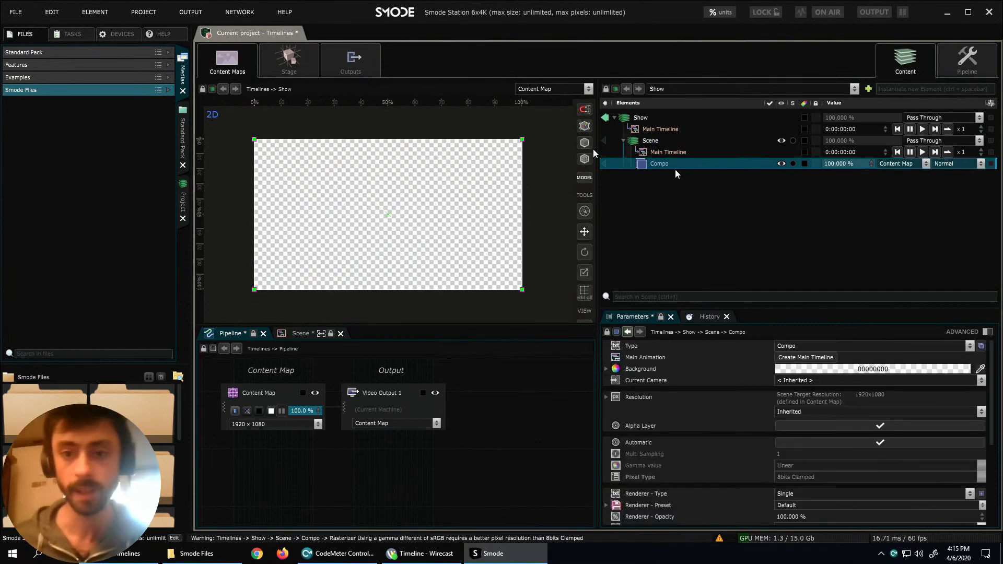
{"action": "left_click", "coordinate": [812, 358]}
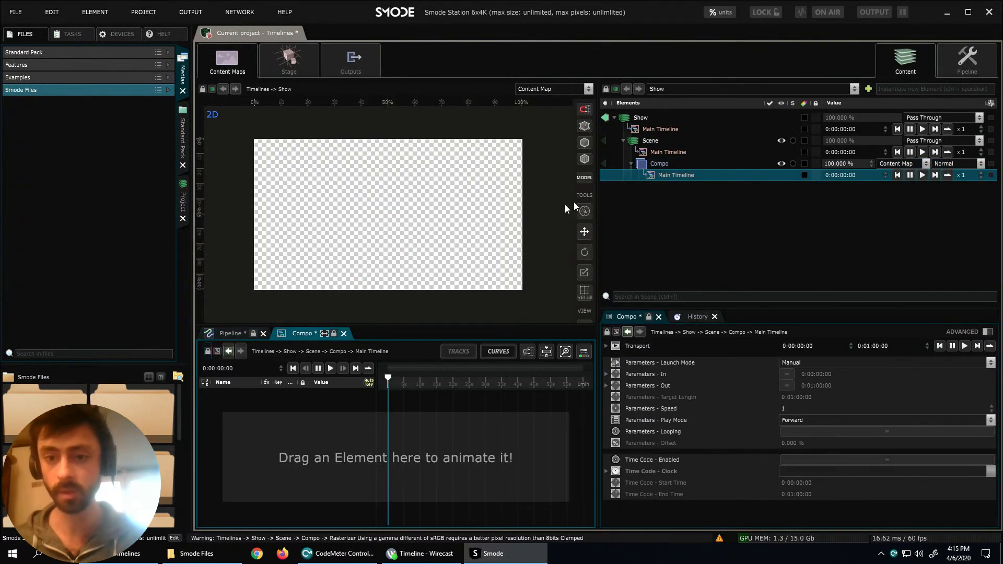
{"action": "right_click", "coordinate": [660, 166]}
{"action": "mouse_move", "coordinate": [632, 212]}
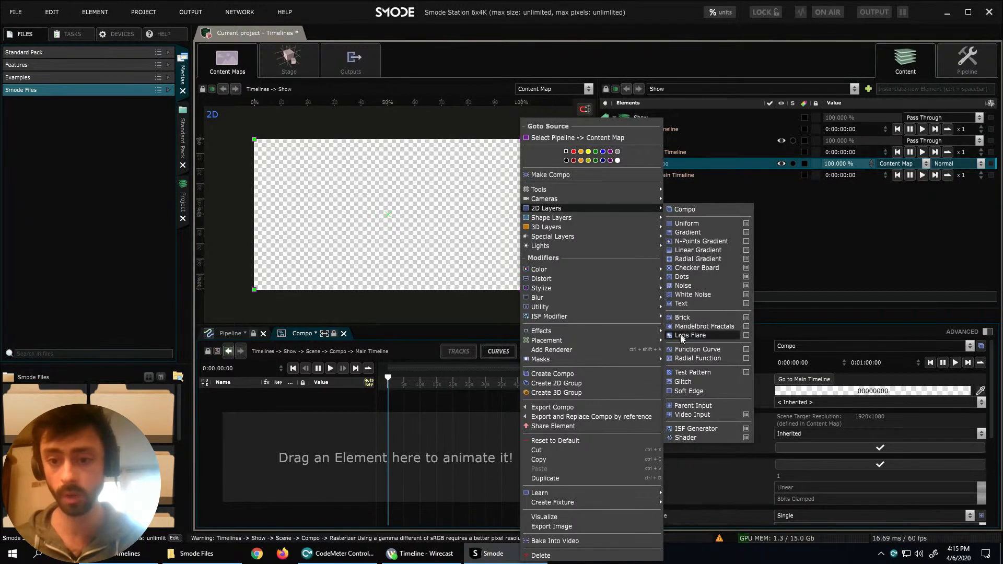
{"action": "left_click", "coordinate": [681, 304]}
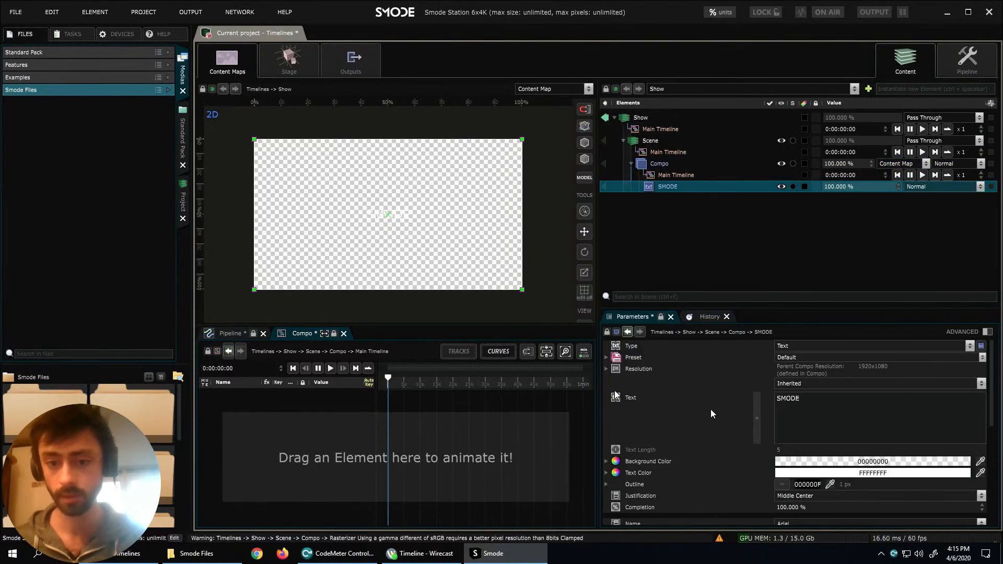
{"action": "scroll", "coordinate": [710, 409], "scroll_direction": "down", "scroll_amount": 3}
{"action": "left_click", "coordinate": [830, 392]}
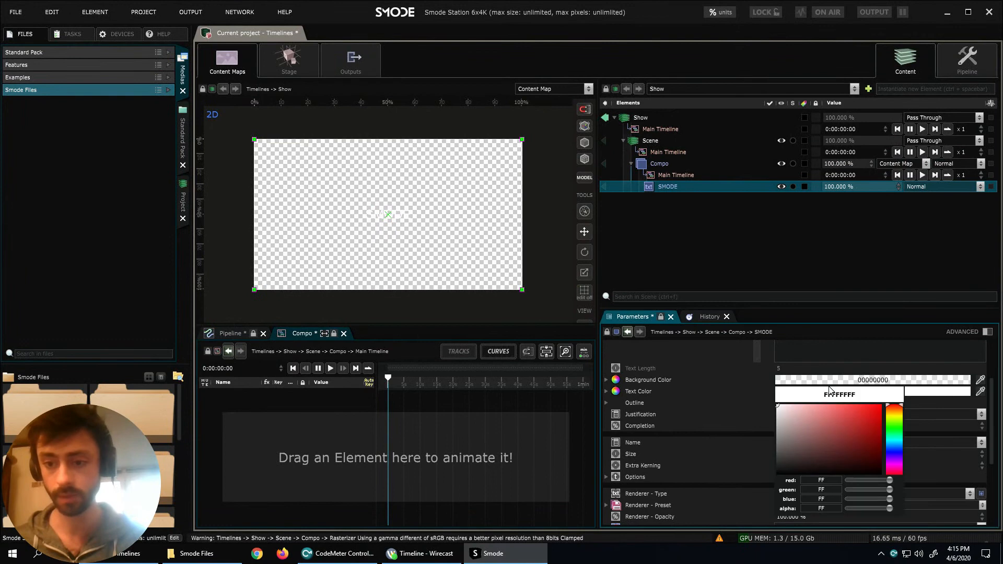
{"action": "left_click", "coordinate": [691, 268]}
Turn off the Alpha Layer option of the Compo that contains the SMODE text.
{"action": "left_click", "coordinate": [657, 165]}
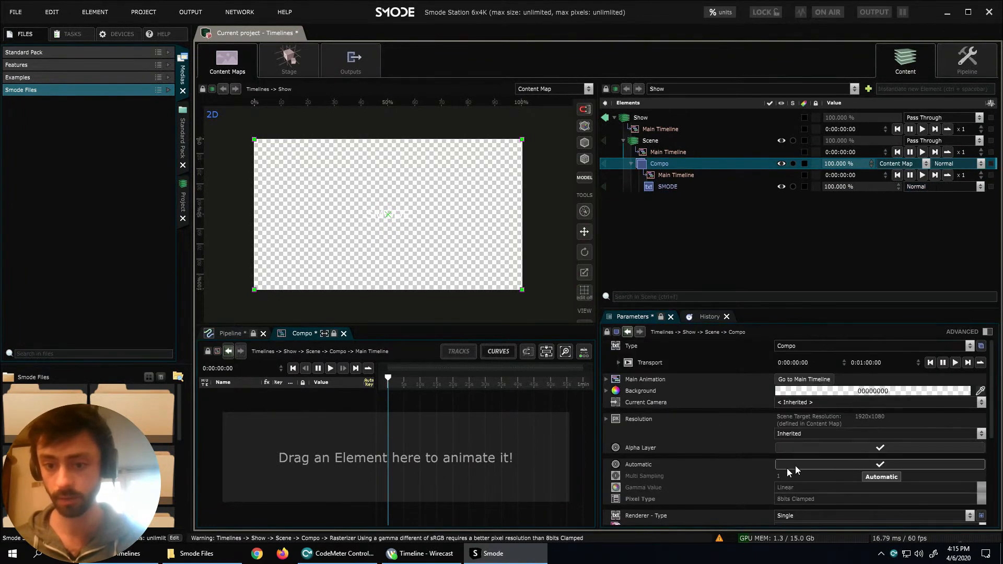
{"action": "left_click", "coordinate": [816, 449]}
{"action": "left_click", "coordinate": [676, 187]}
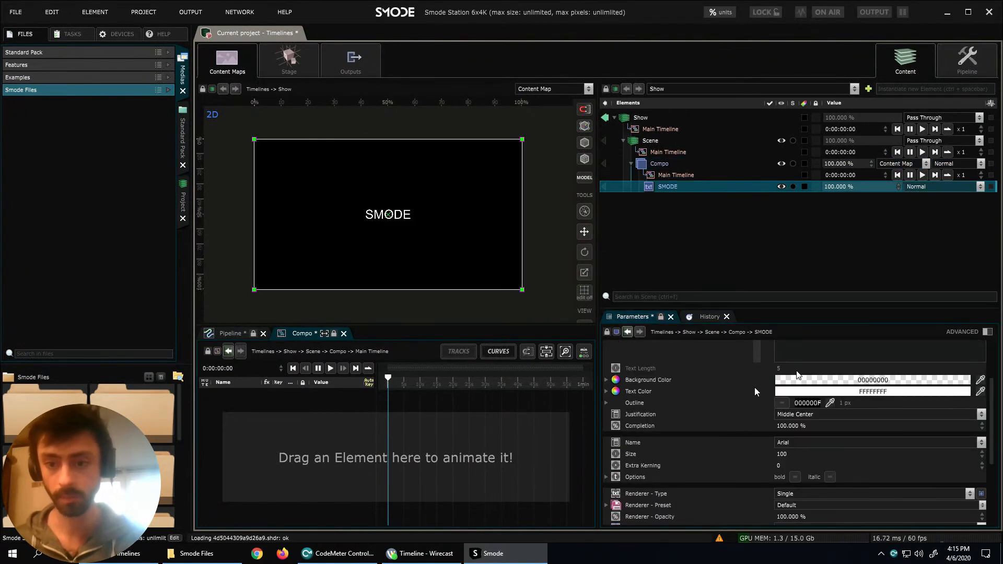
{"action": "key", "text": "Up"}
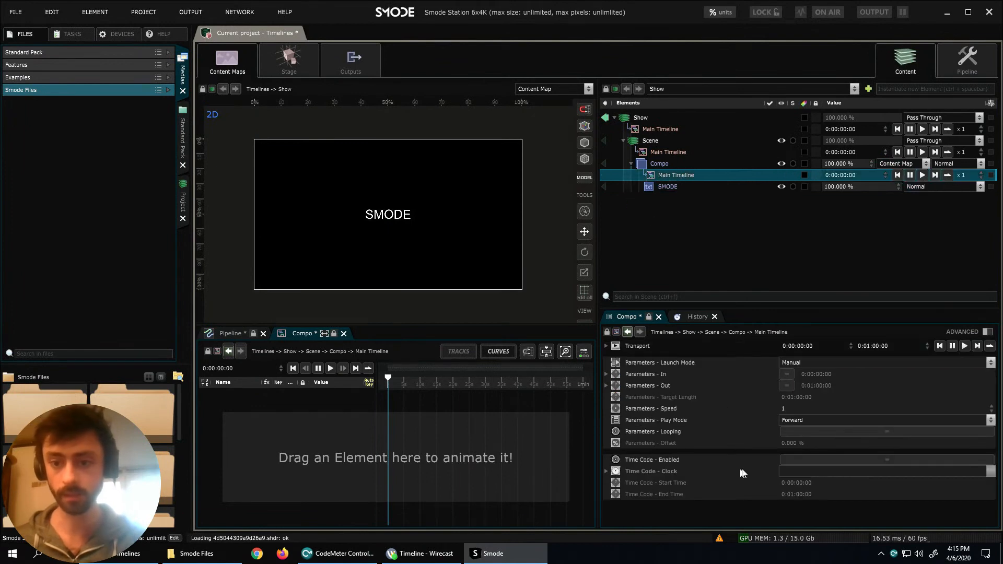
Add the SMODE text's X placement position as a track in the Compo's Main Timeline and set a keyframe at the start.
{"action": "left_click", "coordinate": [673, 188]}
{"action": "scroll", "coordinate": [720, 491], "scroll_direction": "down", "scroll_amount": 5}
{"action": "left_click", "coordinate": [653, 450]}
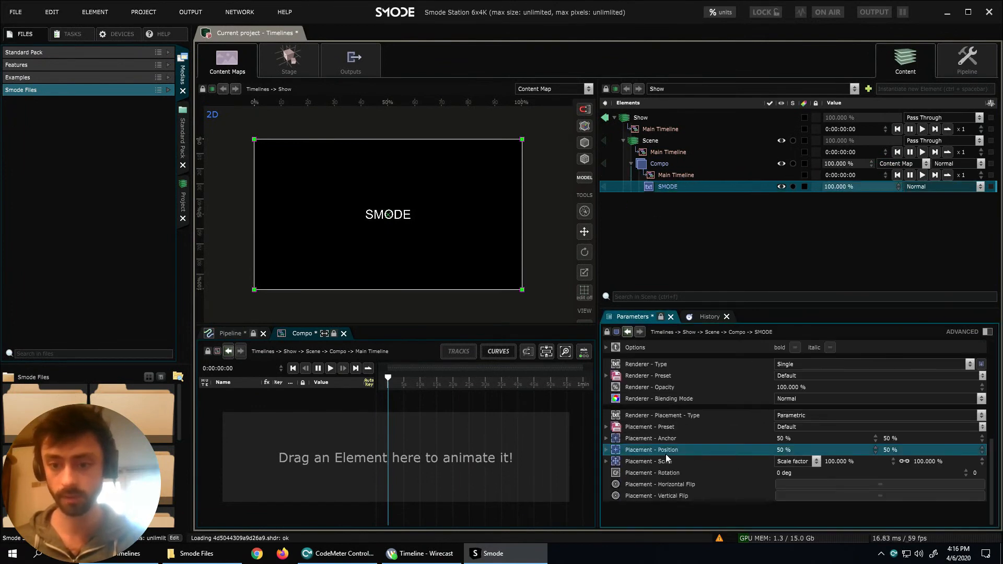
{"action": "left_click", "coordinate": [606, 450]}
{"action": "left_click_drag", "start_coordinate": [640, 461], "coordinate": [395, 449]}
{"action": "left_click", "coordinate": [285, 398]}
Set the text's X position to 110 % at 0:00:10:00 and return the playhead to the start.
{"action": "left_click_drag", "start_coordinate": [388, 384], "coordinate": [420, 387]}
{"action": "type", "text": "110"}
{"action": "key", "text": "Return"}
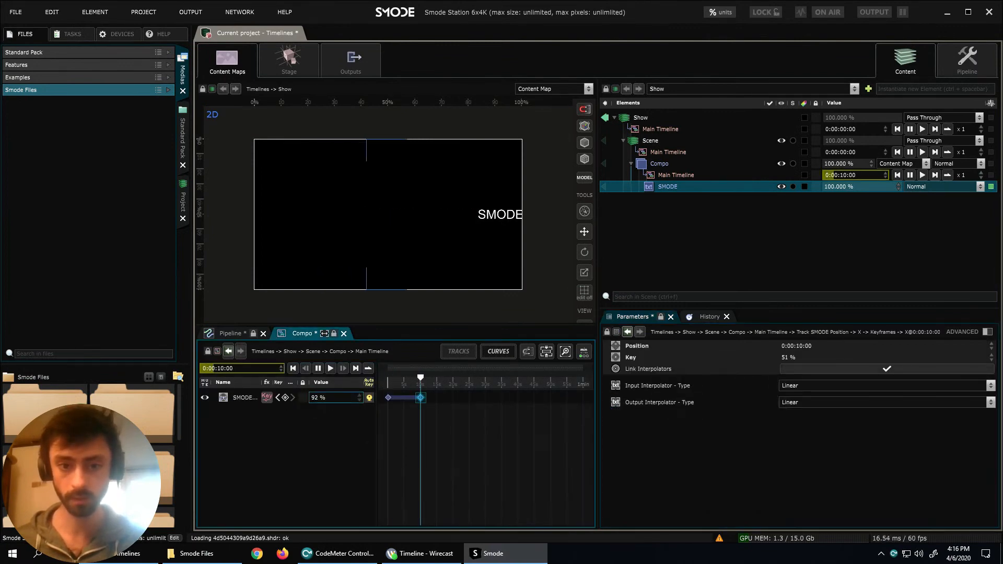
{"action": "left_click_drag", "start_coordinate": [420, 376], "coordinate": [360, 375]}
Collapse the first compo and add a second compo with its own Main Timeline to the Scene.
{"action": "left_click", "coordinate": [666, 164]}
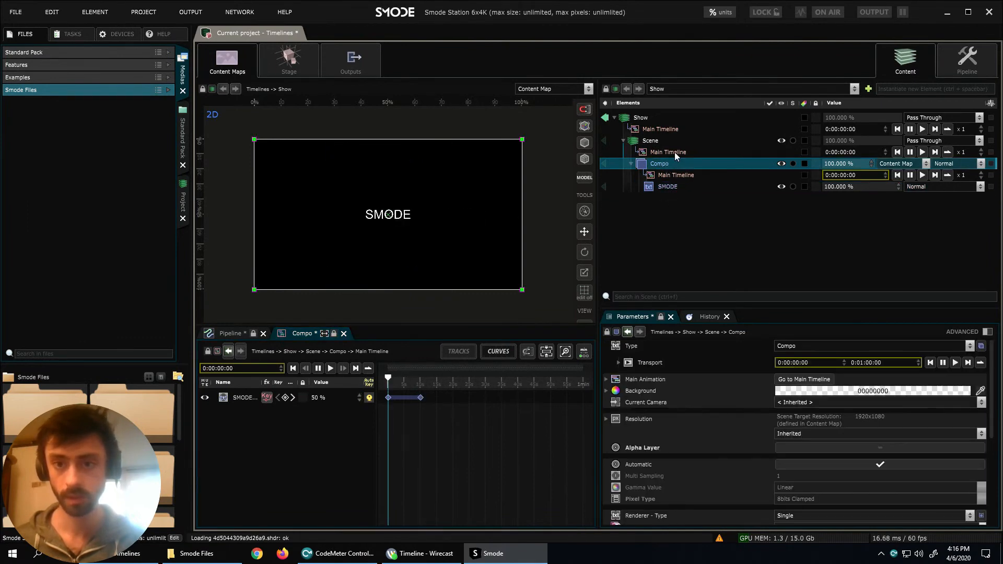
{"action": "left_click", "coordinate": [632, 164]}
{"action": "left_click", "coordinate": [651, 144]}
{"action": "right_click", "coordinate": [651, 145]}
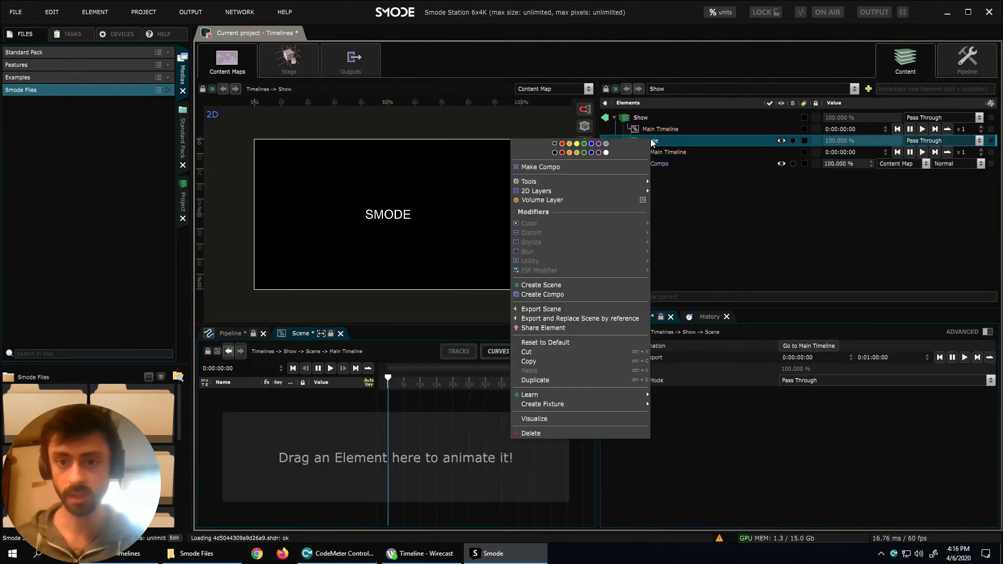
{"action": "mouse_move", "coordinate": [587, 189]}
{"action": "left_click", "coordinate": [684, 192]}
{"action": "left_click", "coordinate": [631, 175]}
{"action": "left_click", "coordinate": [679, 187]}
{"action": "left_click", "coordinate": [669, 176]}
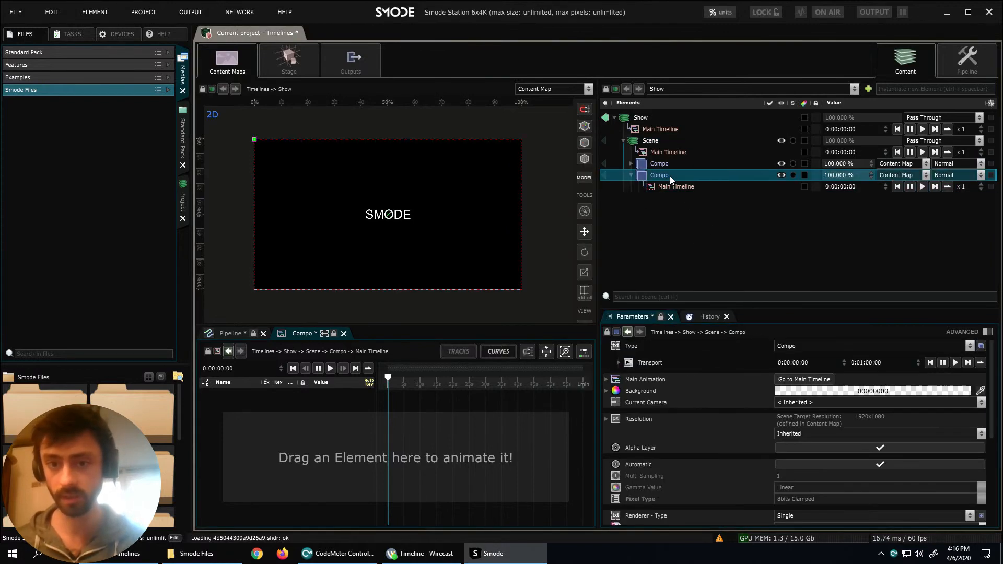
Add a Uniform layer coloured EA5858FF to the second compo and shrink it to a strip about 13.4 % high along the canvas's upper edge.
{"action": "right_click", "coordinate": [663, 177]}
{"action": "mouse_move", "coordinate": [595, 207]}
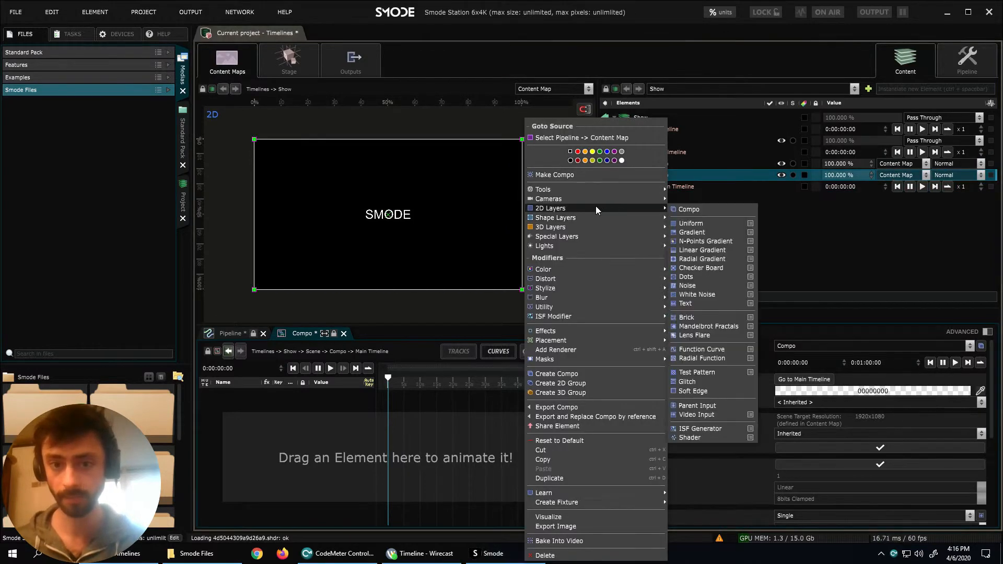
{"action": "left_click", "coordinate": [691, 224]}
{"action": "left_click", "coordinate": [905, 400]}
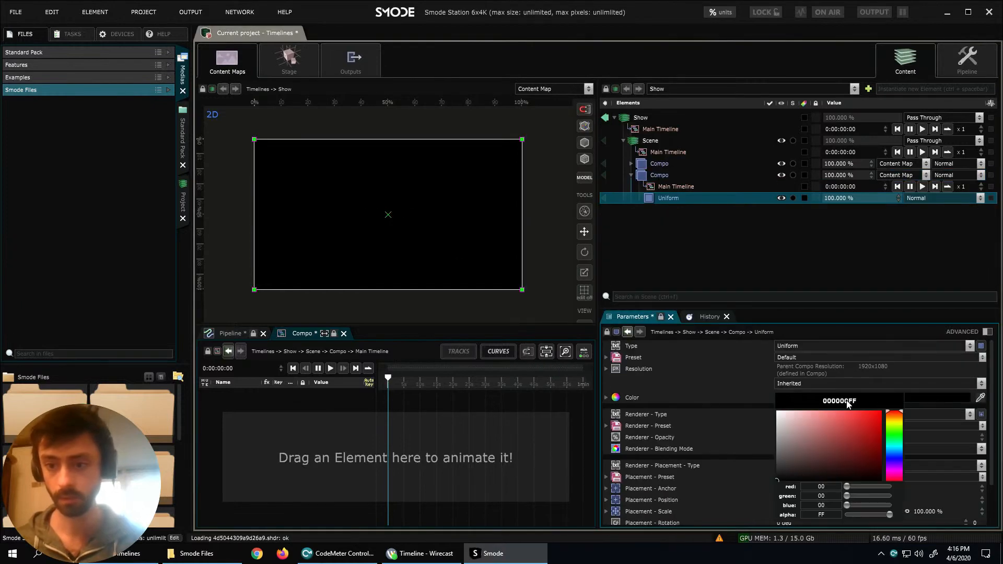
{"action": "left_click", "coordinate": [842, 416]}
{"action": "left_click_drag", "start_coordinate": [446, 293], "coordinate": [444, 159]}
Add the Uniform layer's placement scale width as a track in the second compo's Main Timeline and set a 100 % keyframe at the start.
{"action": "left_click", "coordinate": [678, 189]}
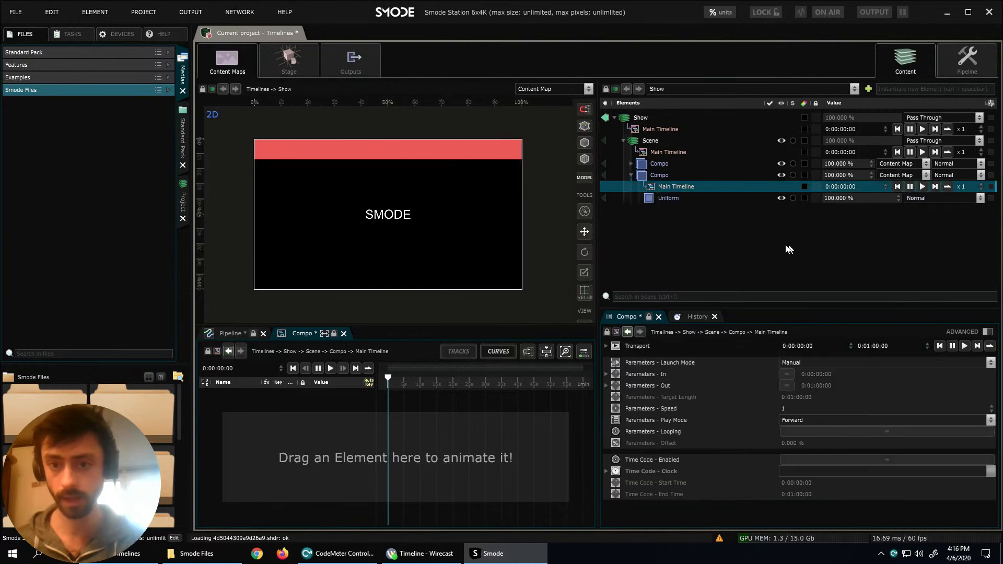
{"action": "left_click", "coordinate": [672, 201]}
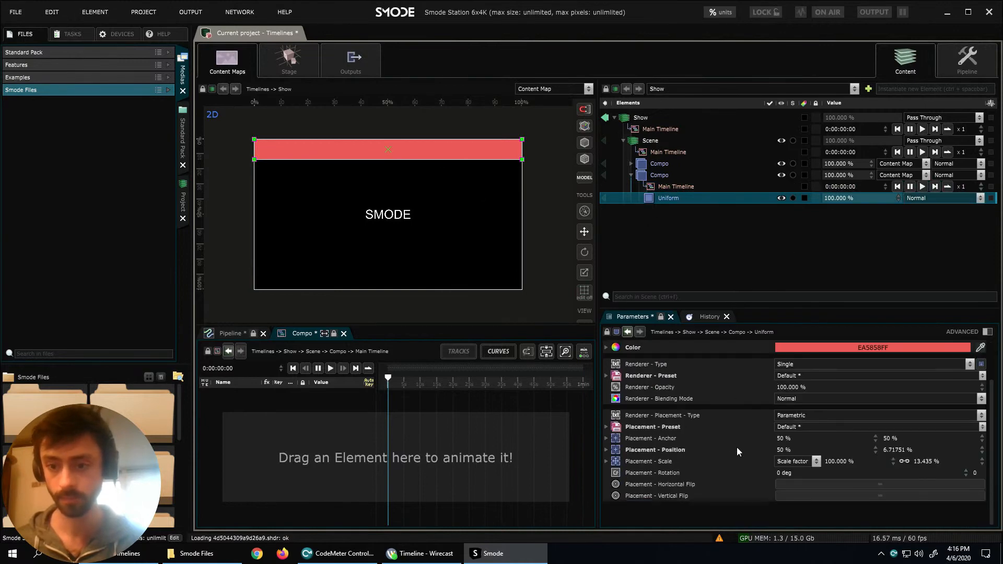
{"action": "scroll", "coordinate": [731, 439], "scroll_direction": "down", "scroll_amount": 2}
{"action": "left_click", "coordinate": [668, 450]}
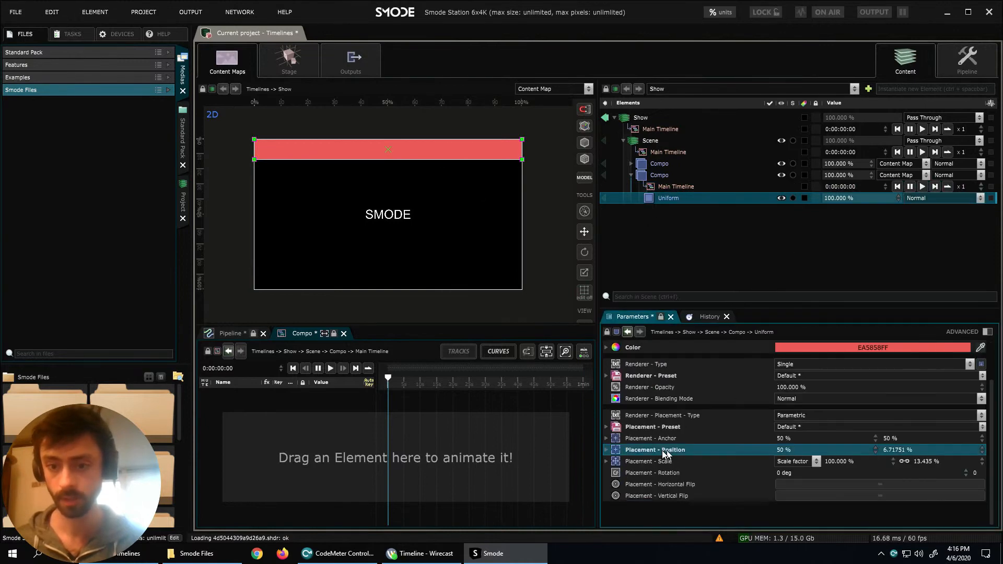
{"action": "left_click", "coordinate": [606, 462]}
{"action": "scroll", "coordinate": [702, 469], "scroll_direction": "down", "scroll_amount": 2}
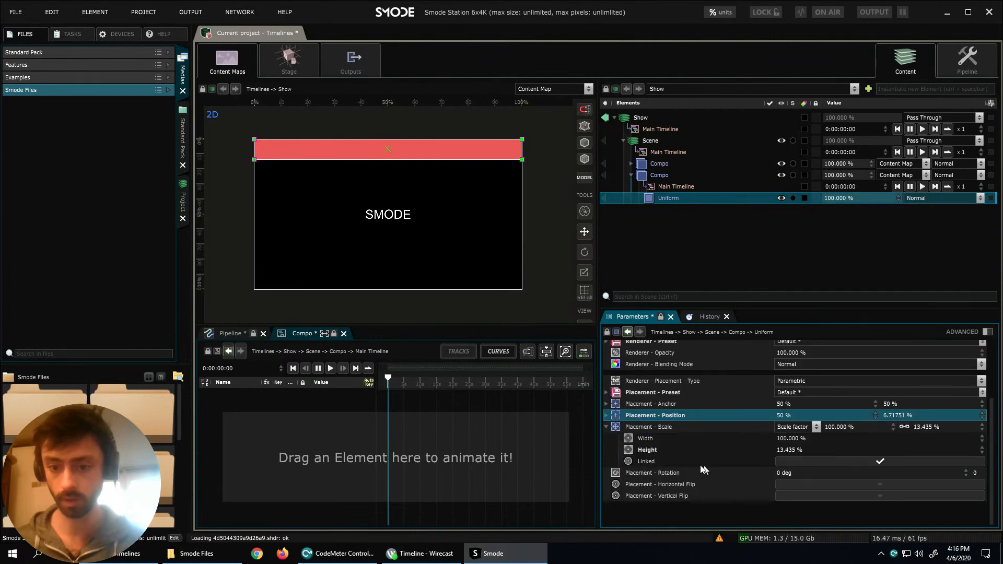
{"action": "left_click", "coordinate": [672, 437]}
{"action": "left_click_drag", "start_coordinate": [672, 438], "coordinate": [459, 437]}
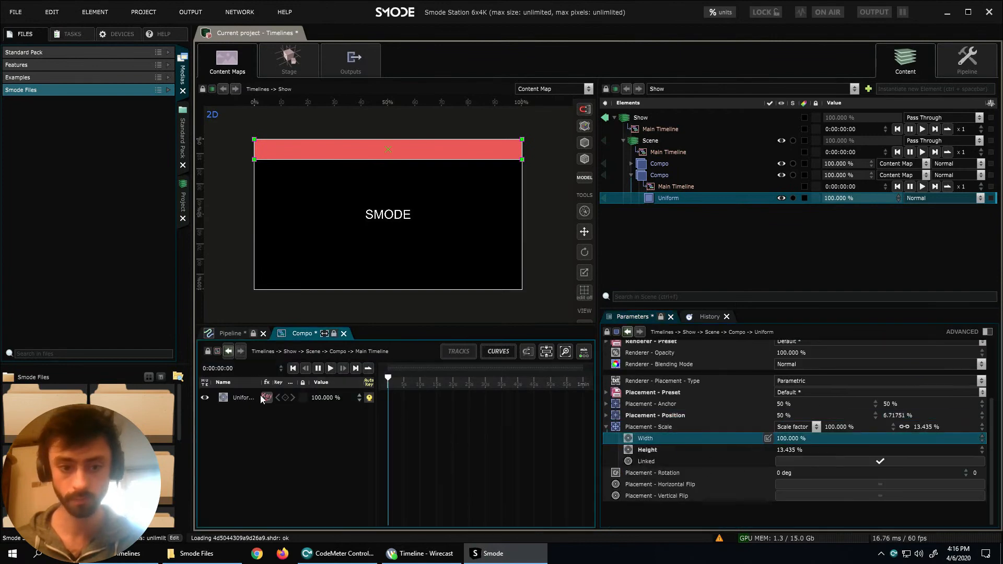
{"action": "left_click", "coordinate": [285, 398]}
Reduce the Uniform layer's width at about 0:00:10:00 to keyframe it and return the playhead to the start.
{"action": "left_click_drag", "start_coordinate": [388, 384], "coordinate": [420, 387]}
{"action": "left_click_drag", "start_coordinate": [318, 402], "coordinate": [327, 445]}
{"action": "left_click_drag", "start_coordinate": [421, 378], "coordinate": [387, 378]}
Collapse the second compo and add the first compo as a track in the Scene's Main Timeline.
{"action": "left_click", "coordinate": [659, 175]}
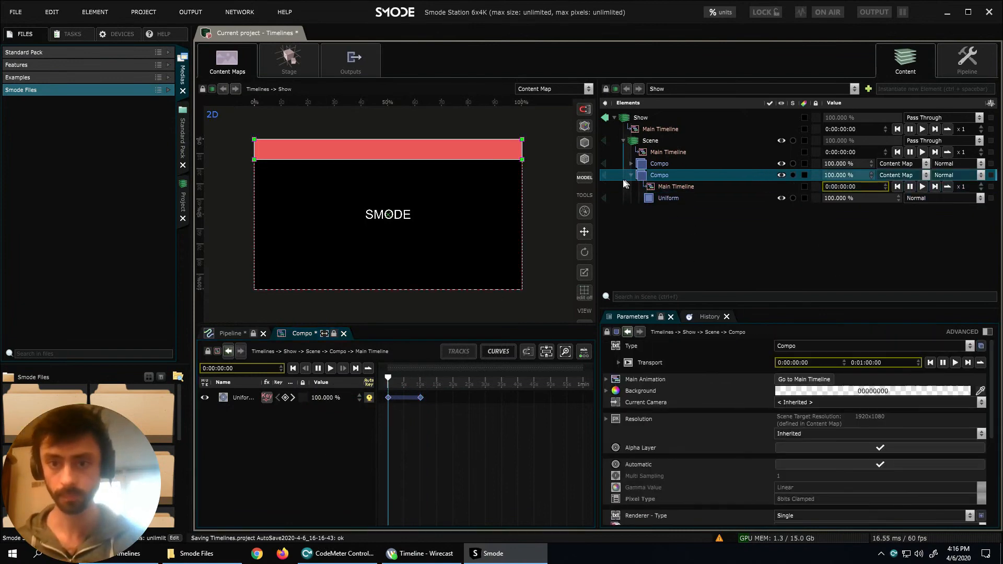
{"action": "left_click", "coordinate": [631, 175]}
{"action": "left_click", "coordinate": [642, 152]}
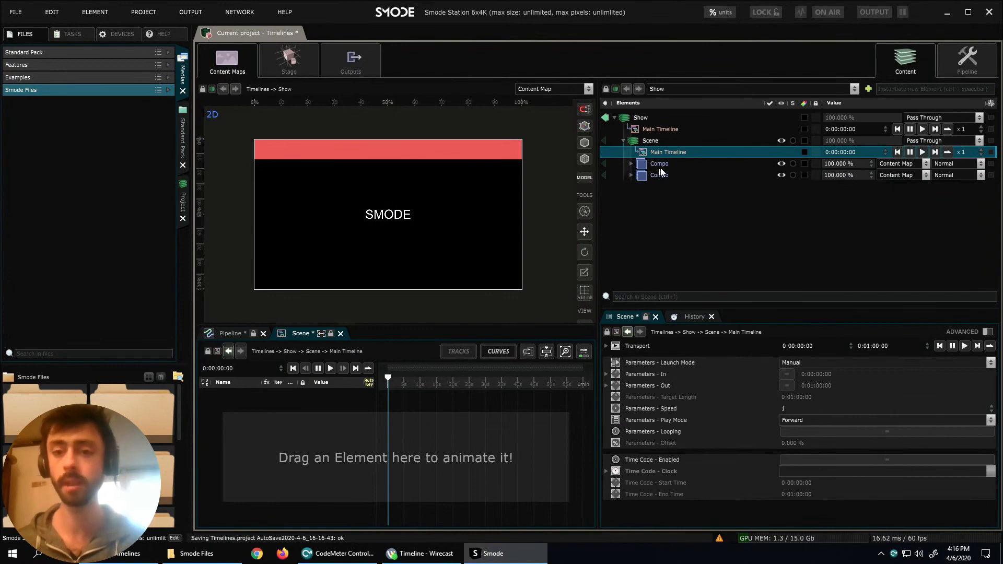
{"action": "left_click_drag", "start_coordinate": [663, 162], "coordinate": [503, 425]}
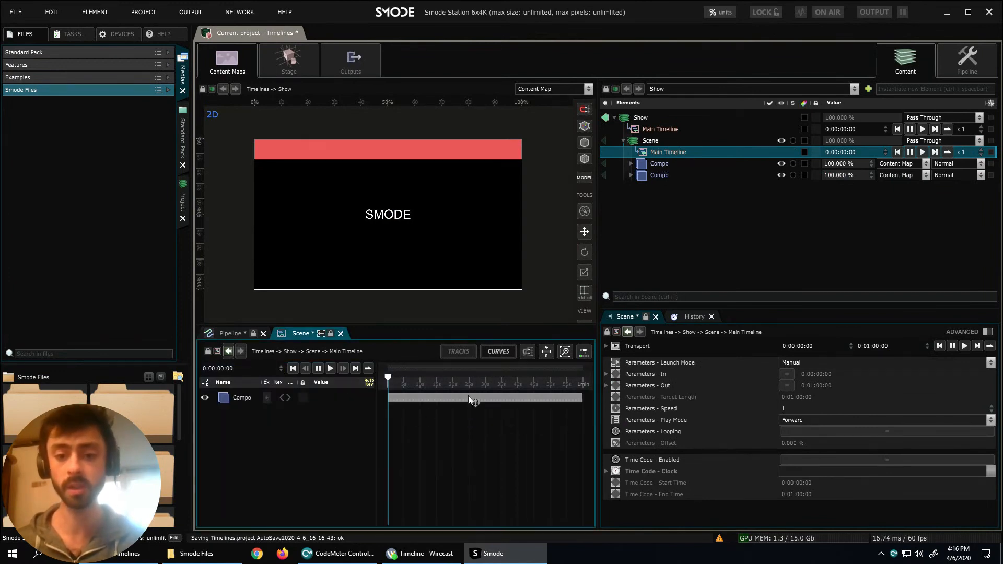
Play the Scene's Main Timeline, pause it at 0:00:02:20 and expand the first compo to compare its timeline position.
{"action": "key", "text": "space"}
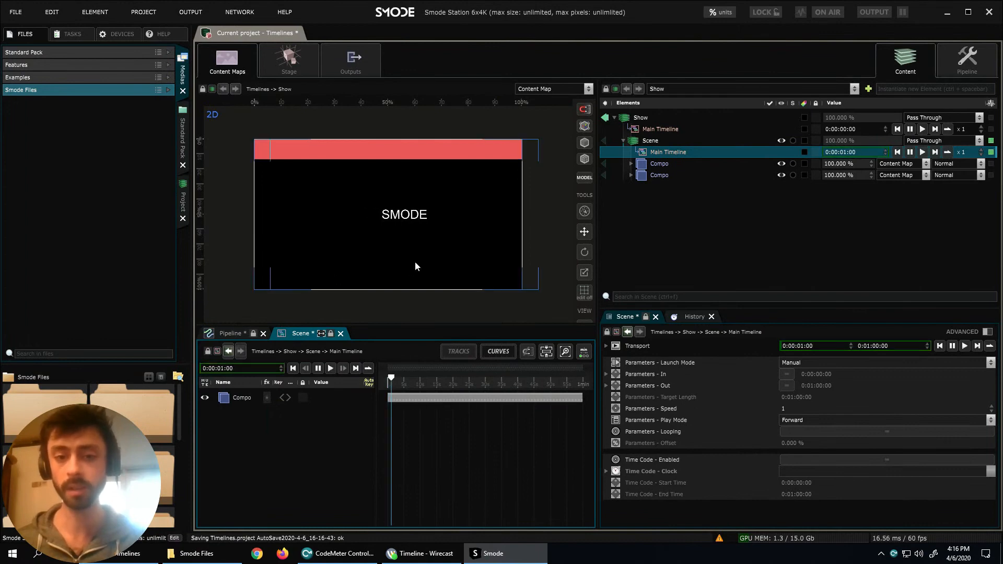
{"action": "key", "text": "space"}
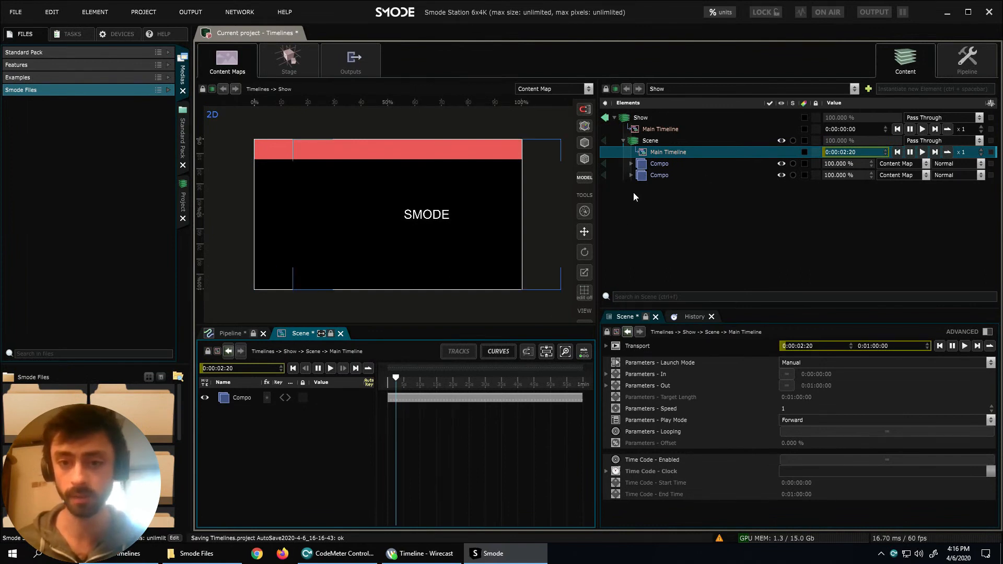
{"action": "left_click", "coordinate": [631, 164]}
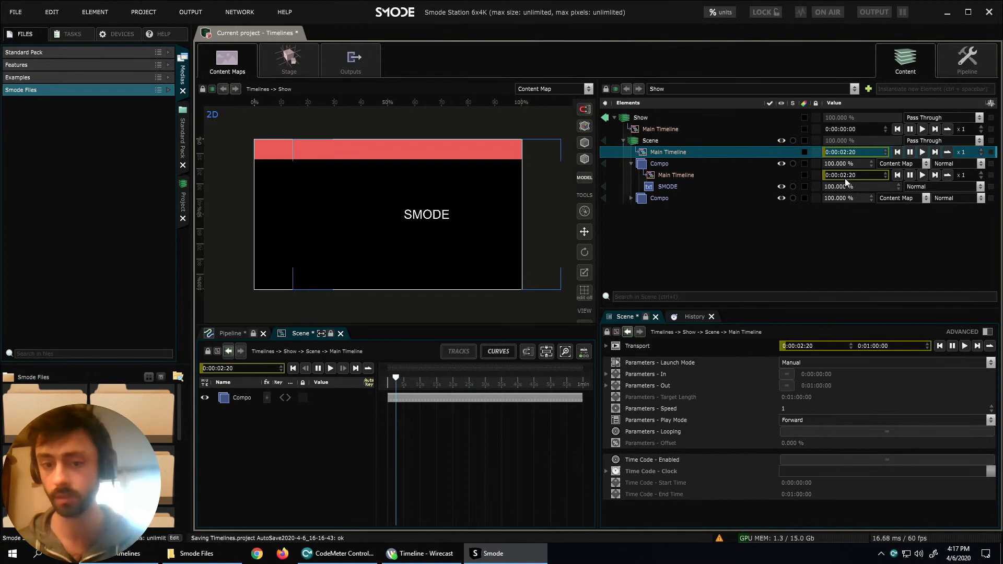
Add the second compo as a track starting at 0:00:05:14 in the Scene's Main Timeline and play the timeline from the beginning.
{"action": "left_click", "coordinate": [668, 198]}
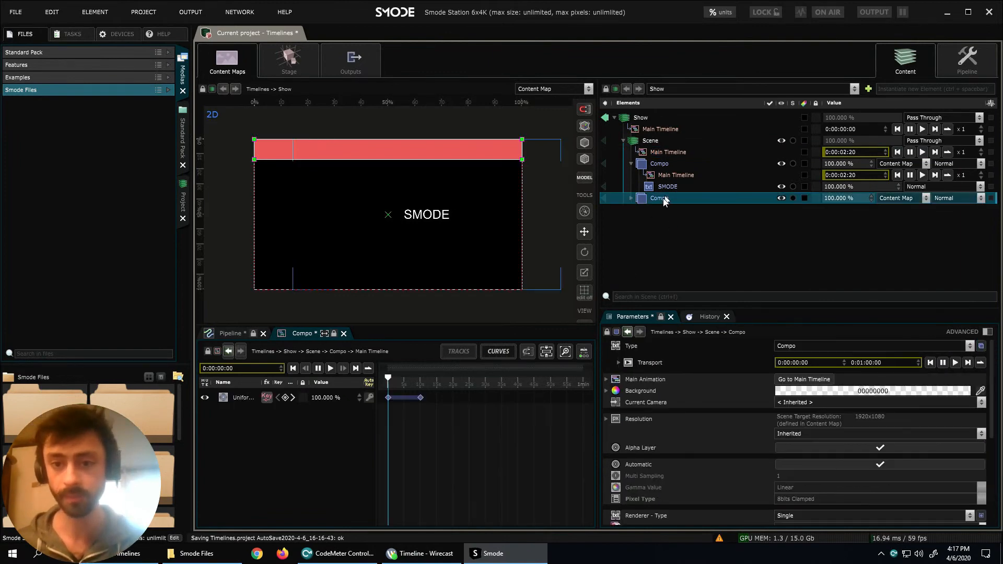
{"action": "left_click_drag", "start_coordinate": [656, 197], "coordinate": [649, 265]}
{"action": "left_click", "coordinate": [665, 153]}
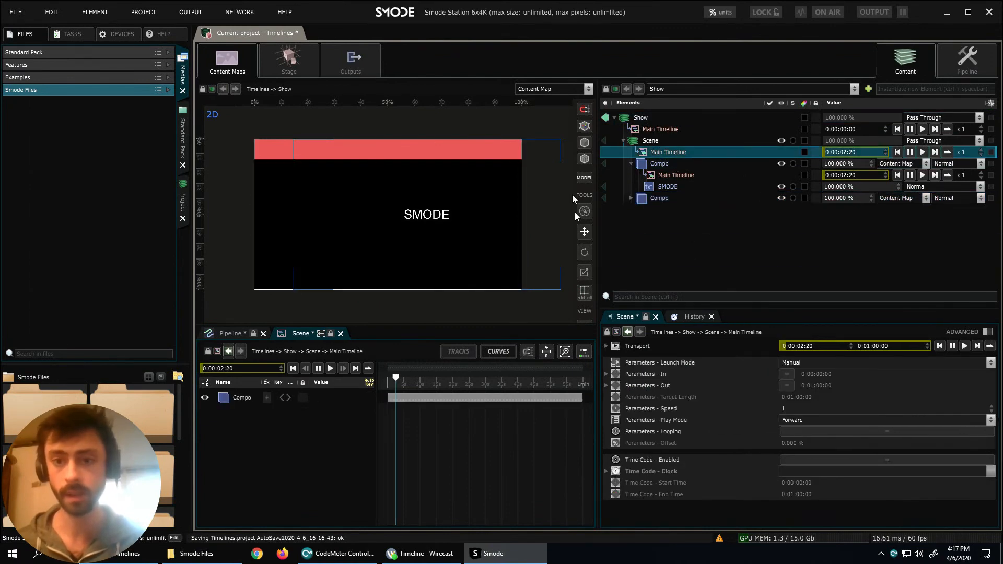
{"action": "left_click_drag", "start_coordinate": [643, 199], "coordinate": [541, 461]}
{"action": "left_click_drag", "start_coordinate": [424, 410], "coordinate": [445, 411]}
{"action": "left_click_drag", "start_coordinate": [397, 383], "coordinate": [387, 380]}
{"action": "key", "text": "space"}
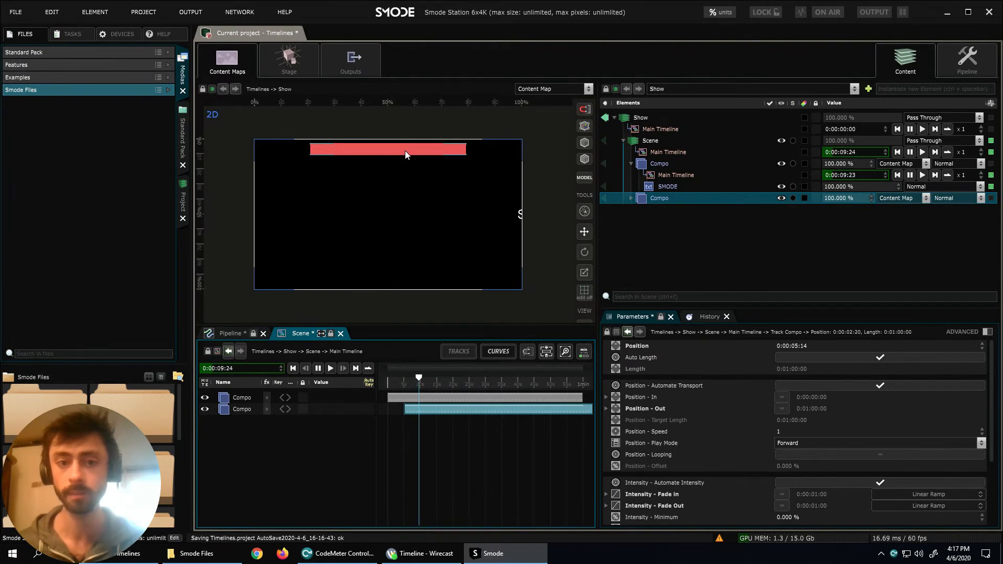
Pause the Scene's timeline at 0:00:10:16, inspect the first compo and its SMODE layer, collapse it, and check the second compo and Scene.
{"action": "key", "text": "space"}
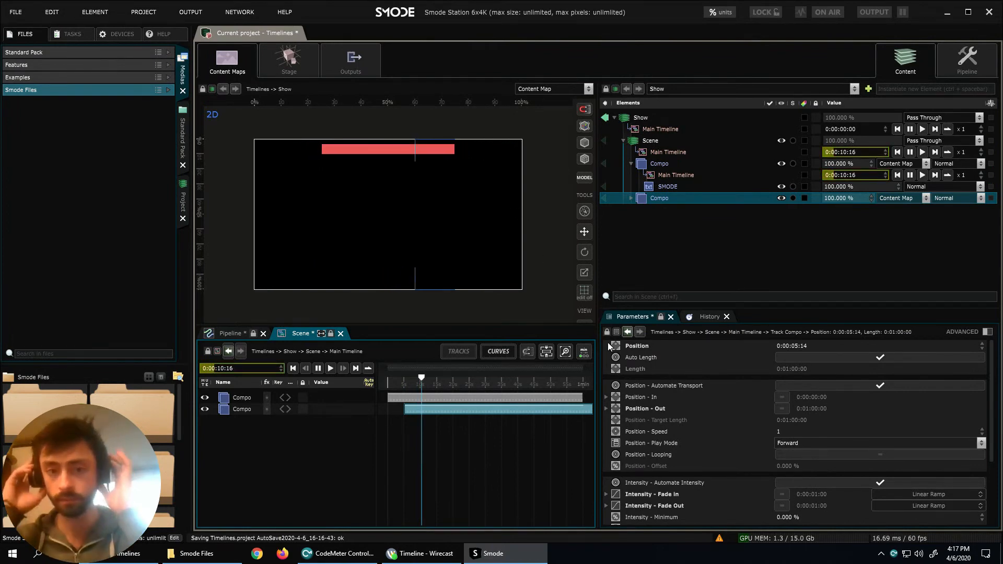
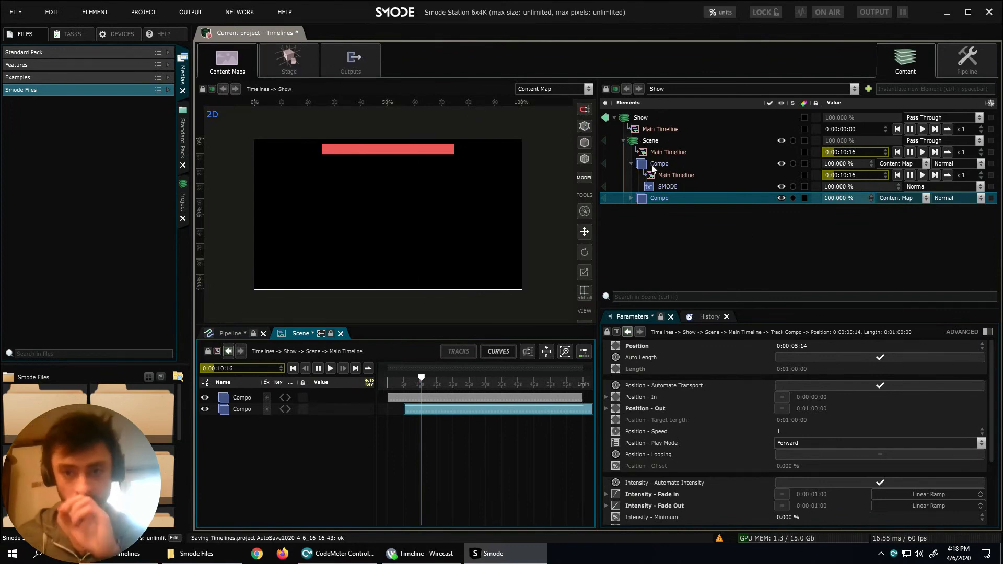
{"action": "left_click", "coordinate": [674, 163]}
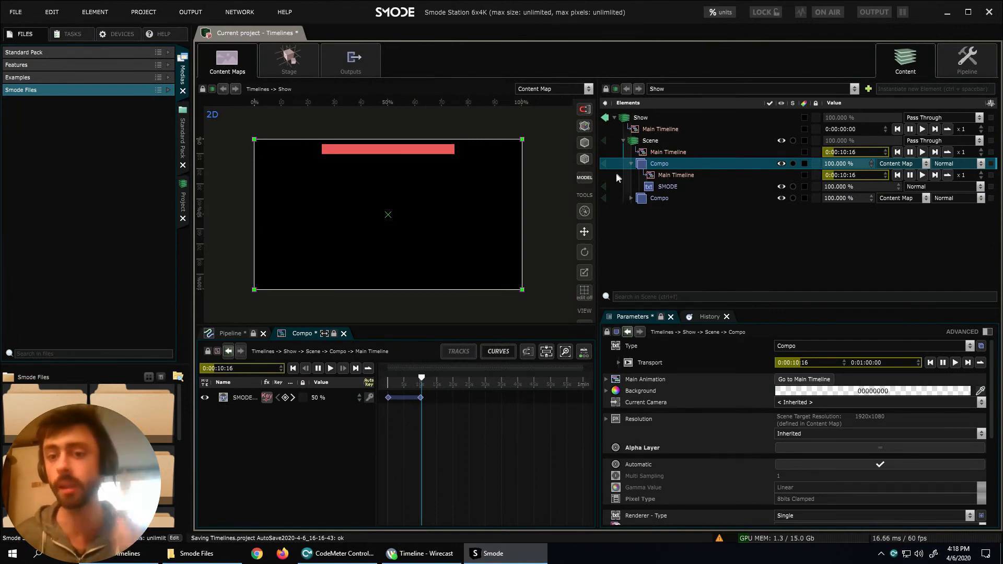
{"action": "left_click", "coordinate": [663, 187]}
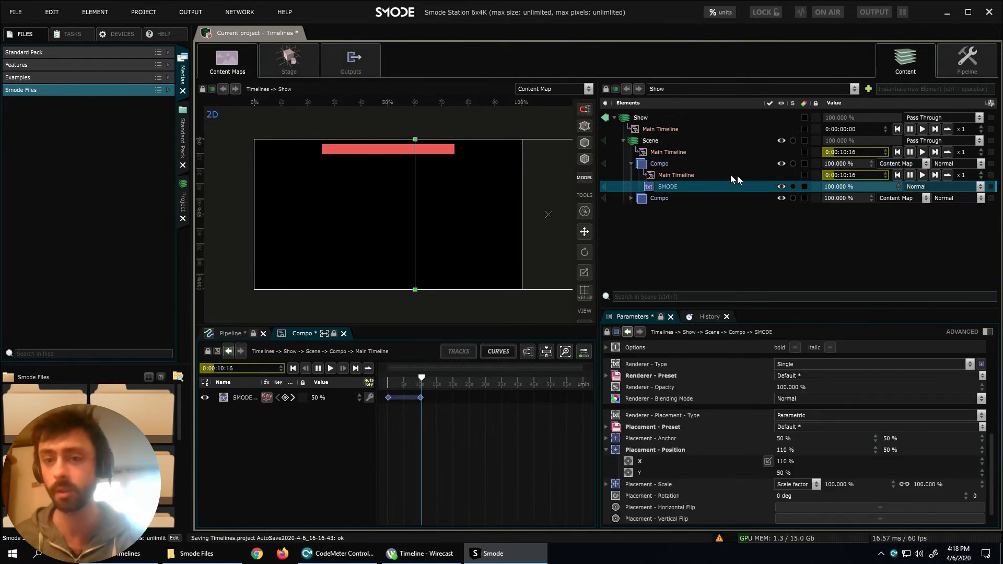
{"action": "left_click", "coordinate": [673, 164]}
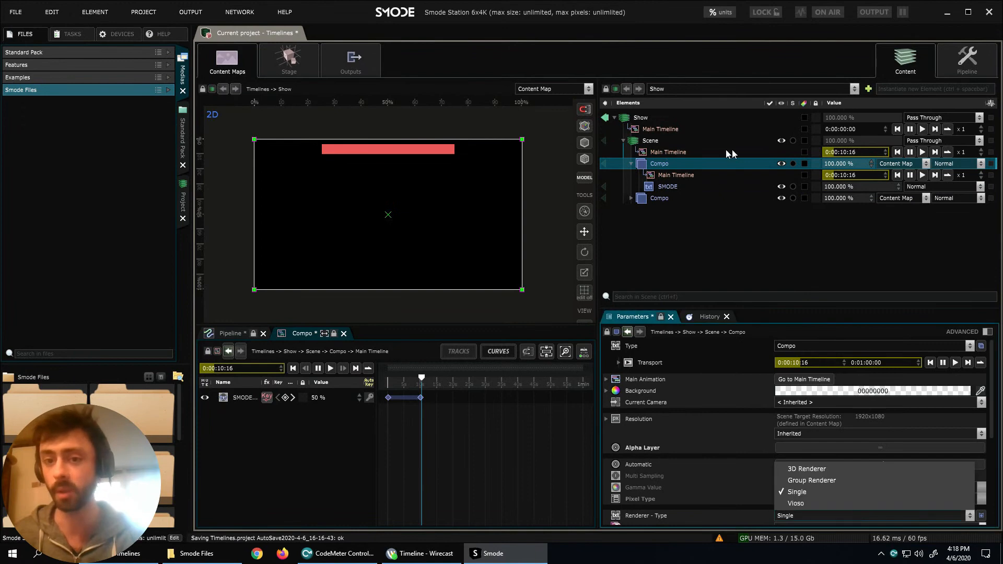
{"action": "left_click", "coordinate": [634, 163]}
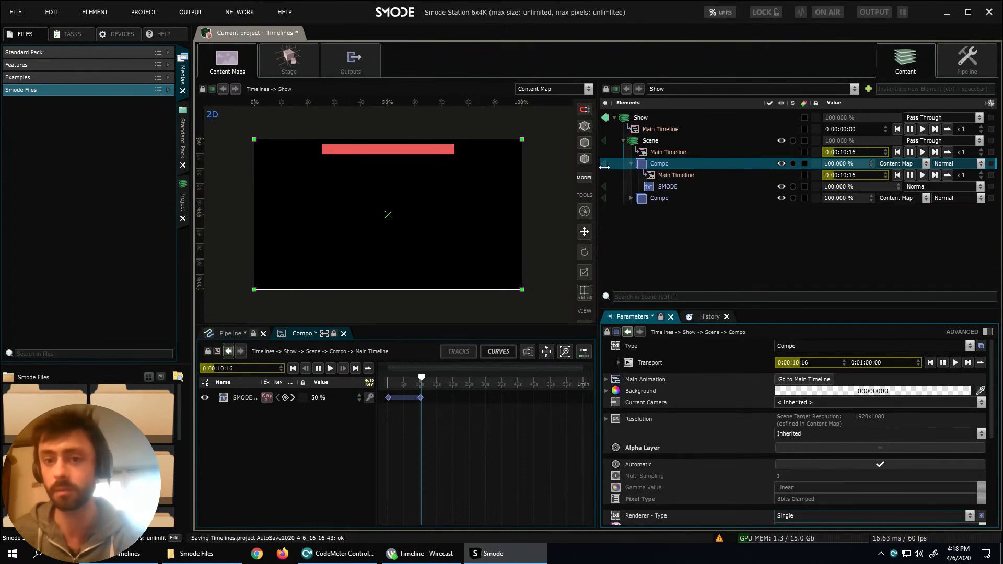
{"action": "left_click", "coordinate": [635, 168]}
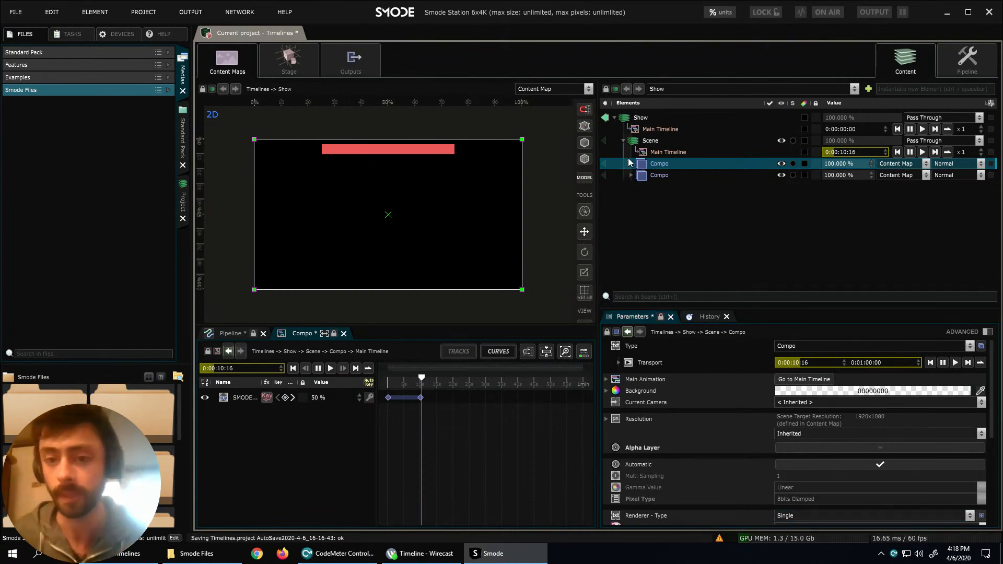
{"action": "left_click", "coordinate": [676, 174]}
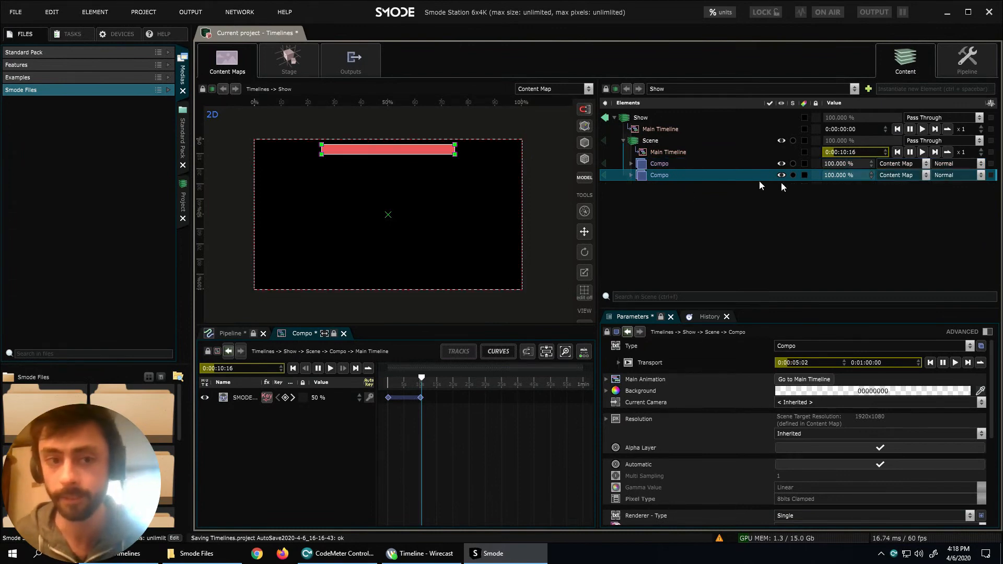
{"action": "left_click", "coordinate": [679, 140]}
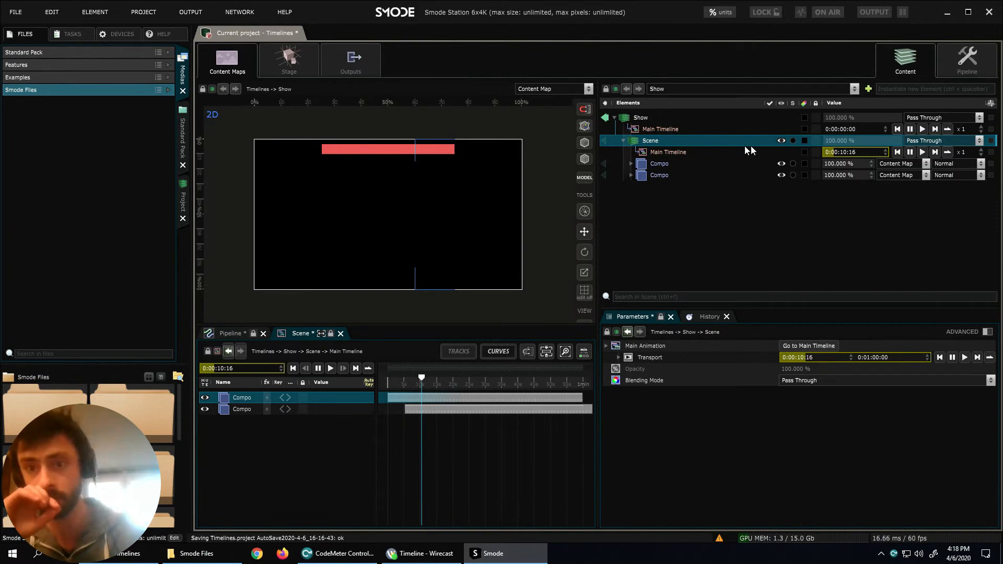
{"action": "left_click", "coordinate": [693, 142]}
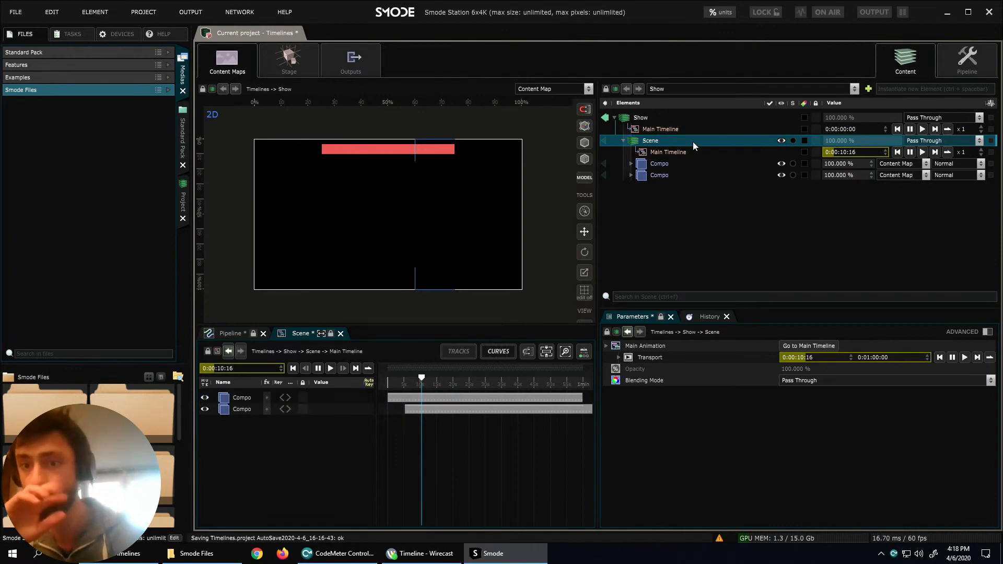
Expand the first compo to examine its SMODE text layer and own timeline, and collapse it again.
{"action": "left_click", "coordinate": [671, 164]}
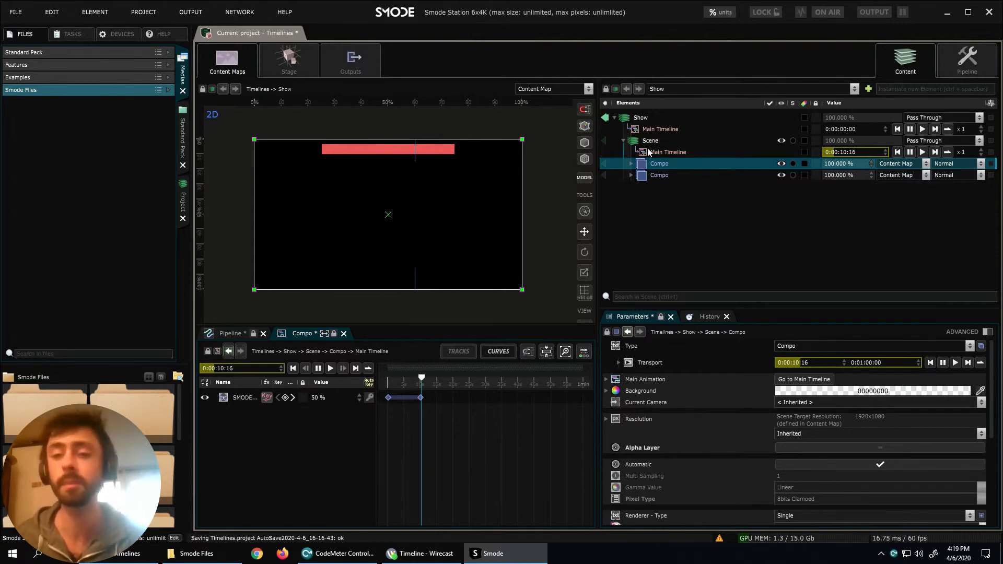
{"action": "left_click", "coordinate": [630, 163]}
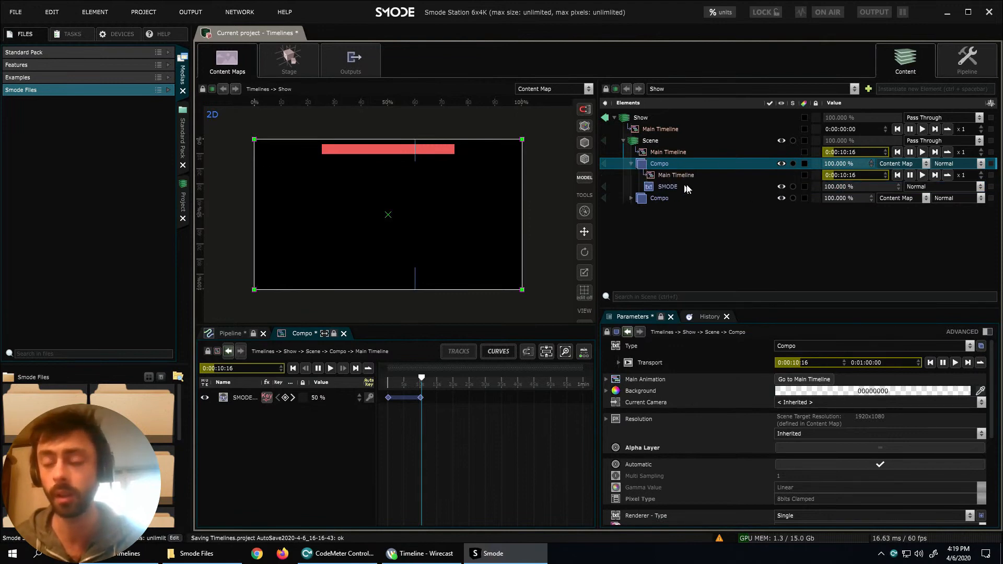
{"action": "left_click", "coordinate": [669, 187]}
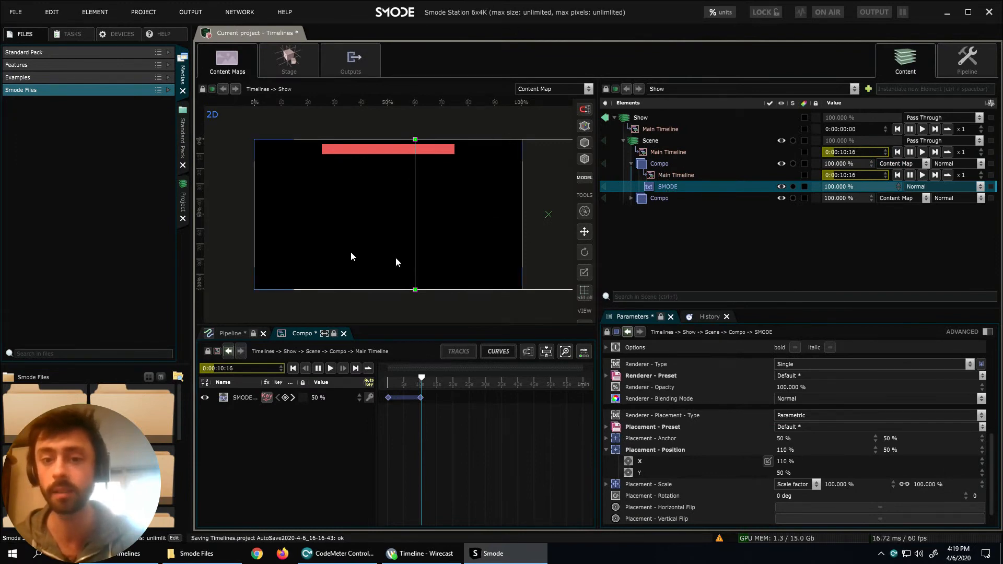
{"action": "left_click", "coordinate": [653, 165]}
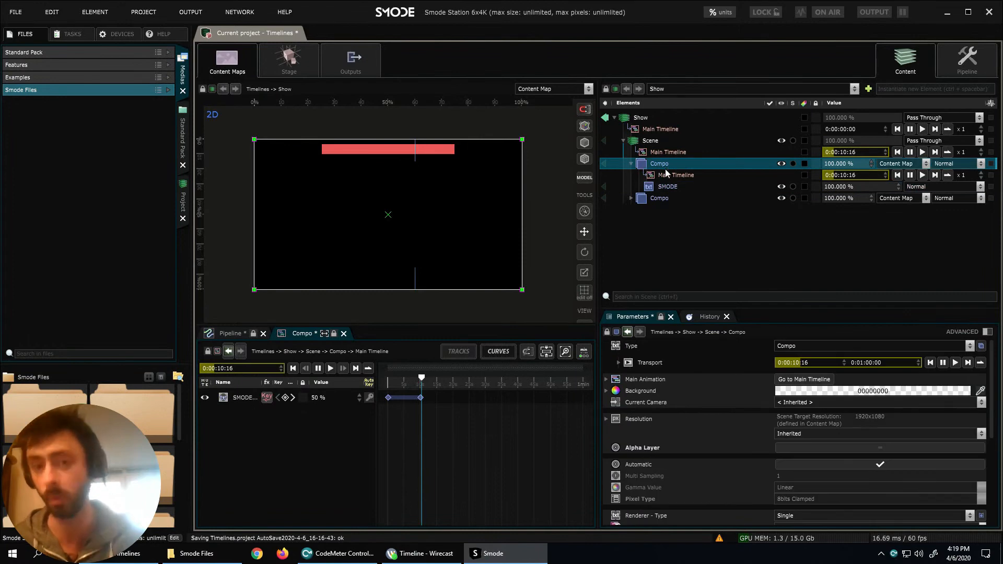
{"action": "left_click", "coordinate": [631, 164]}
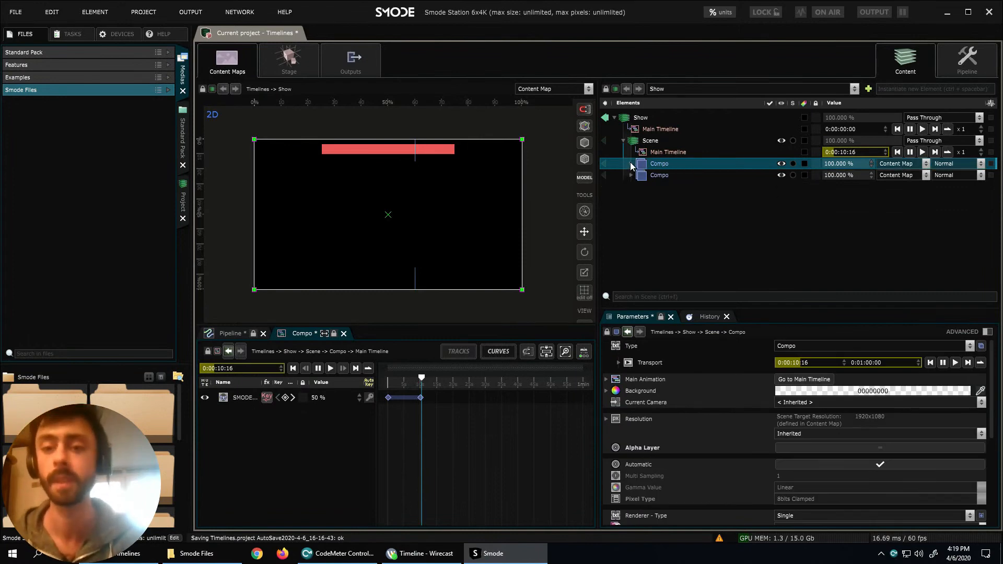
Move the second compo's track to start at 0:00:07:35 in the Scene's Main Timeline, with the playhead at 0:00:04:43.
{"action": "left_click", "coordinate": [647, 142]}
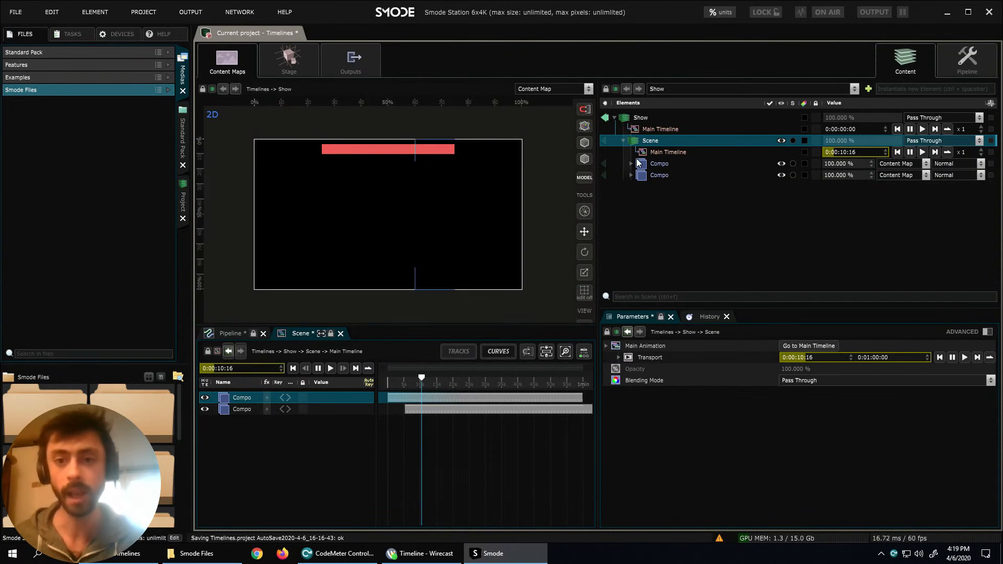
{"action": "left_click", "coordinate": [659, 152]}
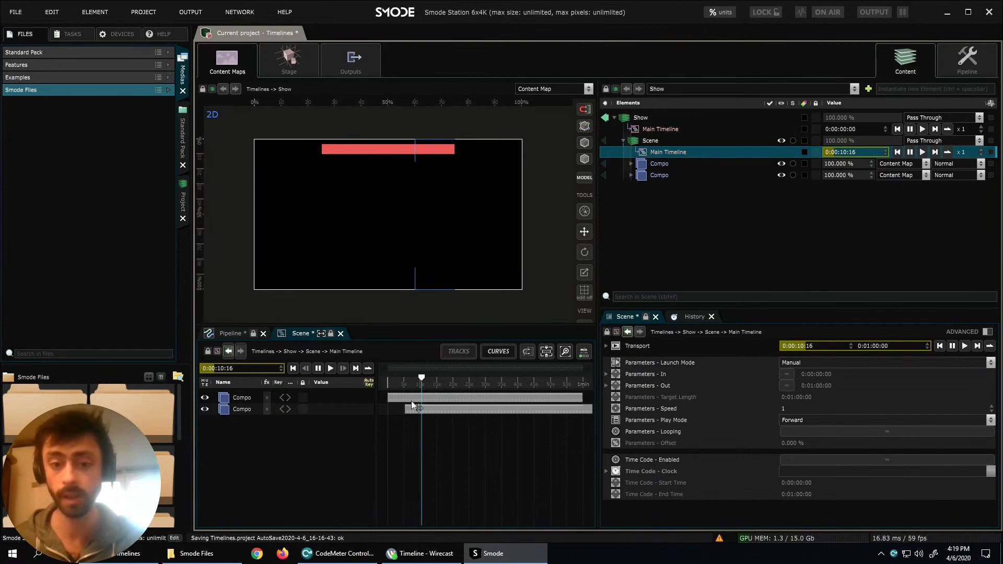
{"action": "left_click_drag", "start_coordinate": [428, 409], "coordinate": [403, 390]}
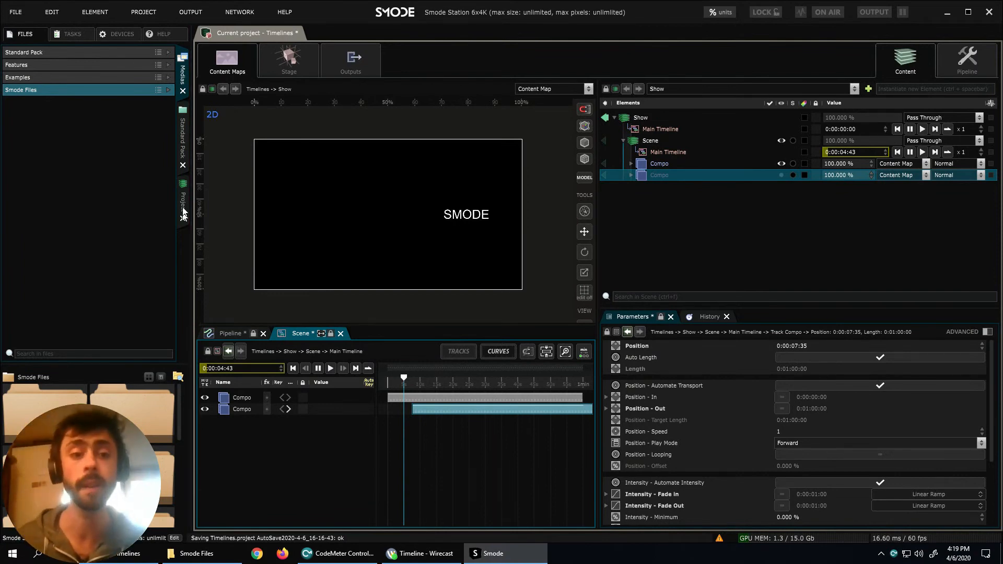
Browse the Standard Pack and media libraries and list the contents of the Smode Files directory.
{"action": "left_click", "coordinate": [183, 147]}
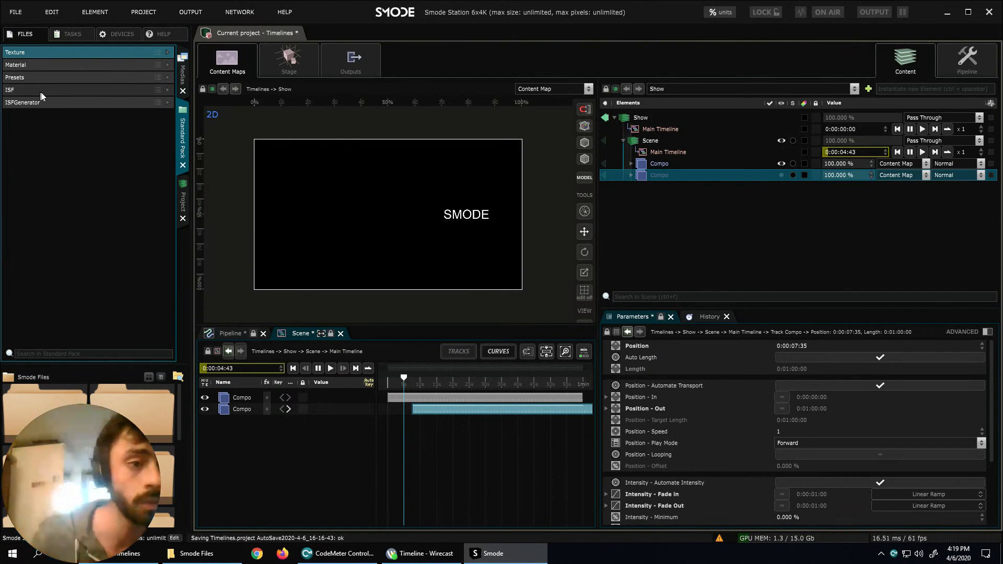
{"action": "left_click", "coordinate": [183, 73]}
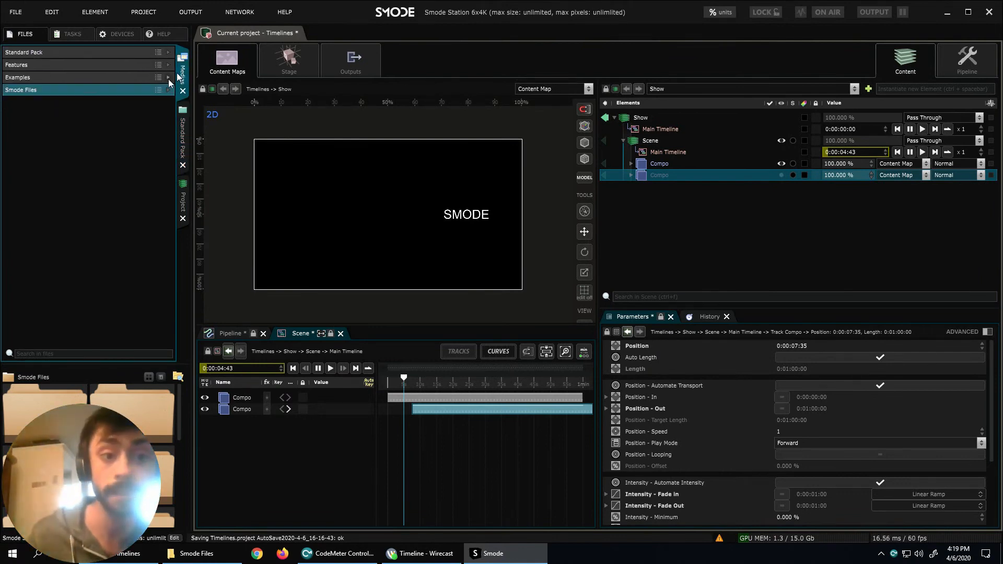
{"action": "left_click", "coordinate": [96, 91]}
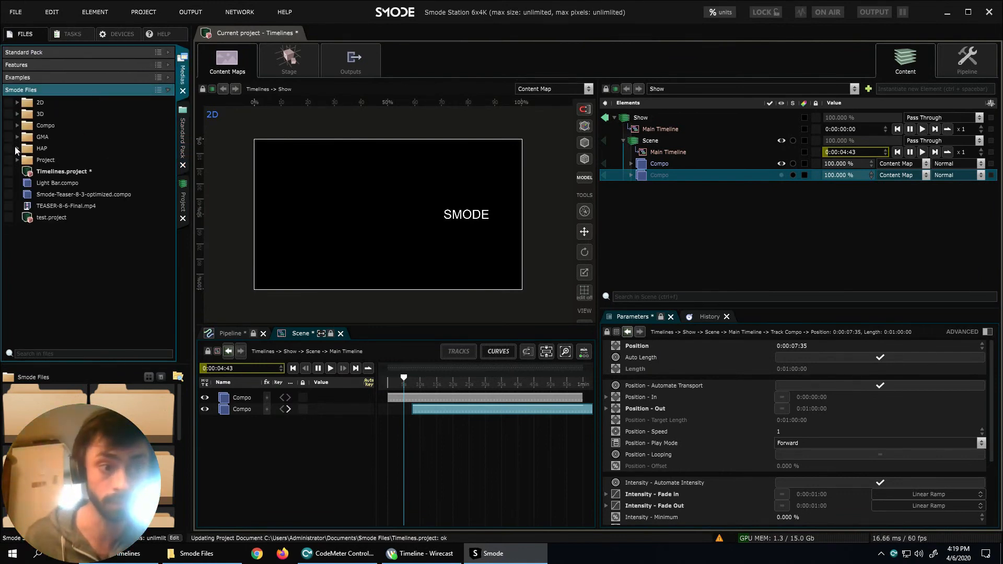
Scrub the Scene's Main Timeline to 0:00:04:27 and examine the first compo track's Automate Transport parameter beside the expanded compo's timeline.
{"action": "left_click", "coordinate": [668, 153]}
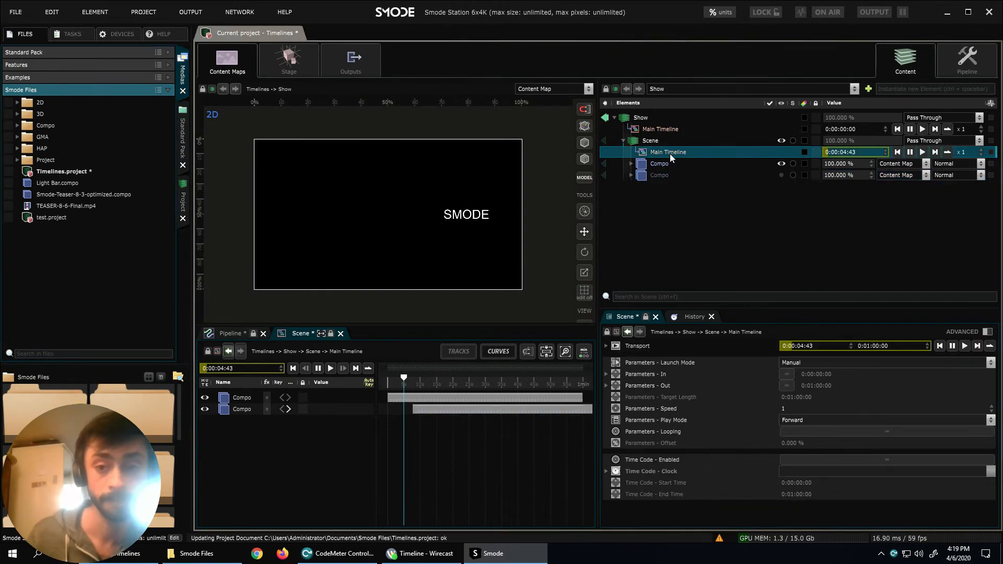
{"action": "left_click_drag", "start_coordinate": [426, 385], "coordinate": [402, 394]}
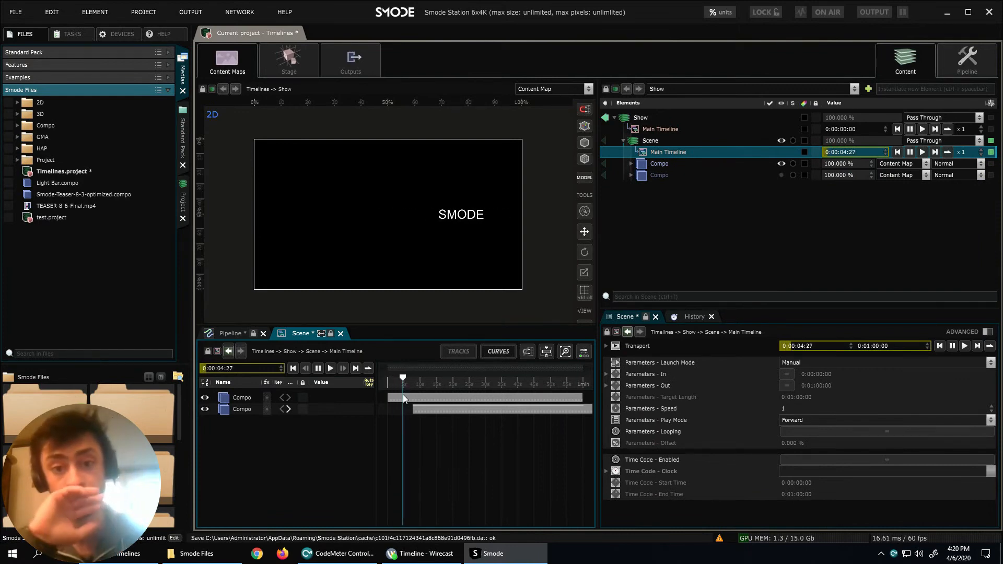
{"action": "left_click", "coordinate": [415, 400]}
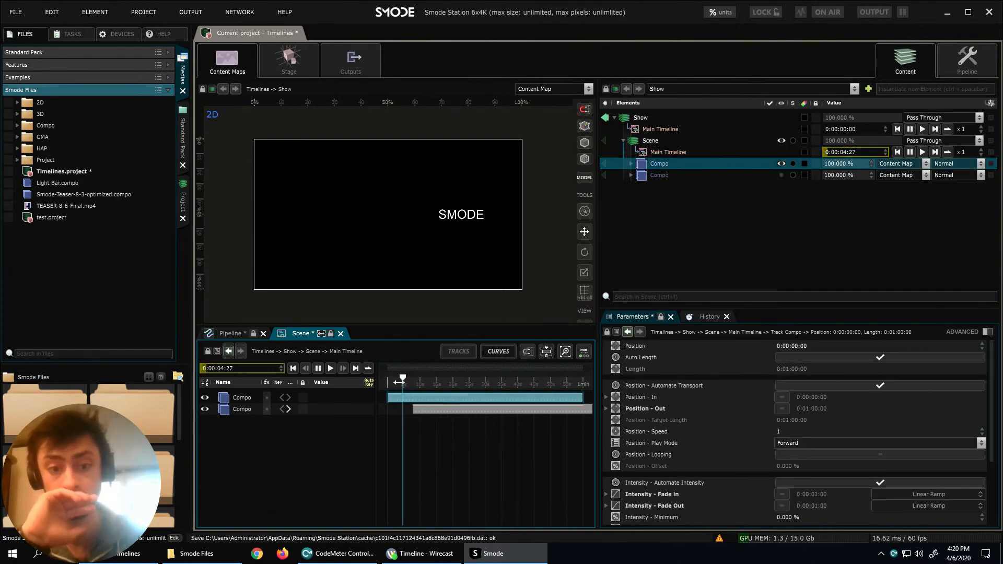
{"action": "left_click_drag", "start_coordinate": [767, 308], "coordinate": [748, 217]}
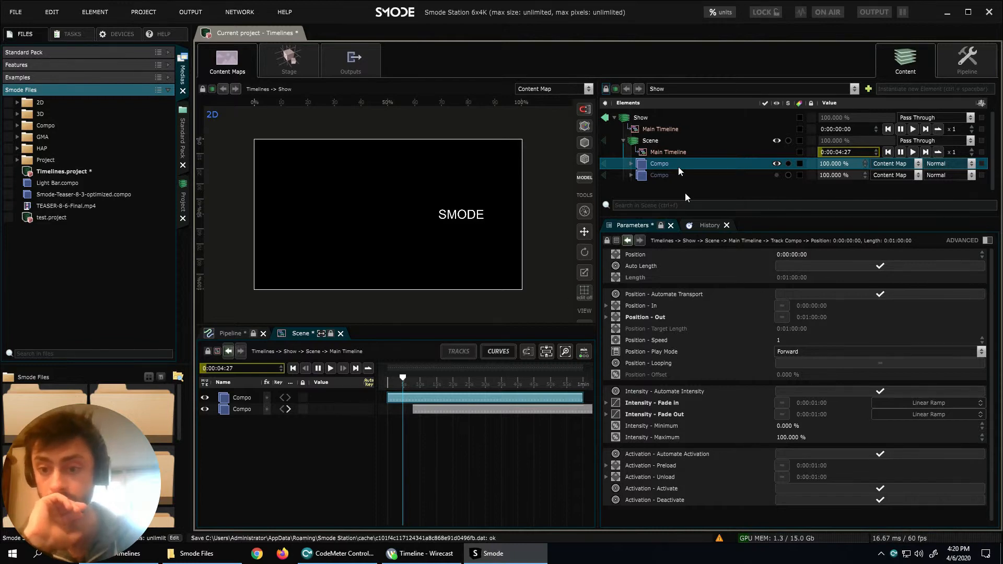
{"action": "left_click", "coordinate": [685, 296]}
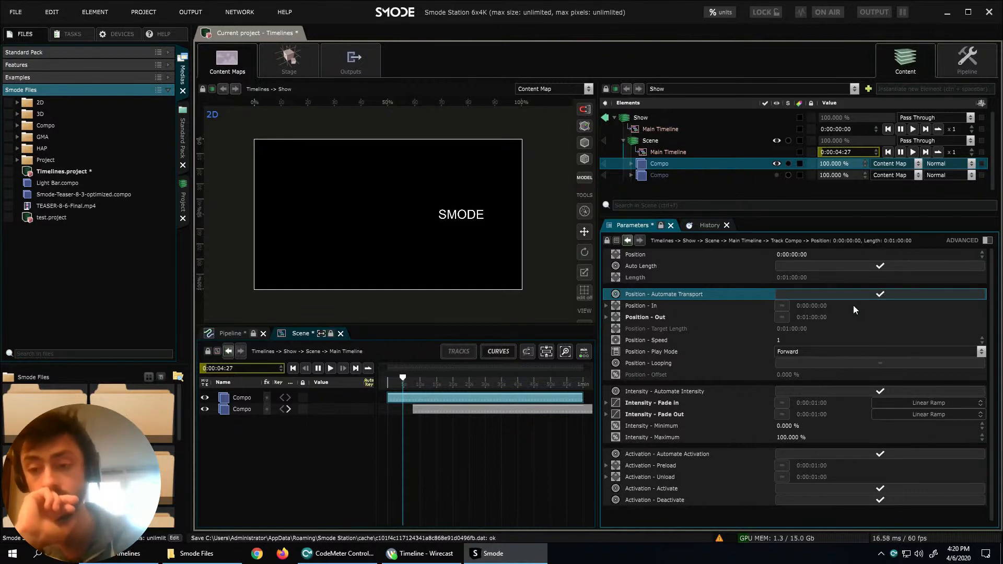
{"action": "left_click", "coordinate": [631, 163]}
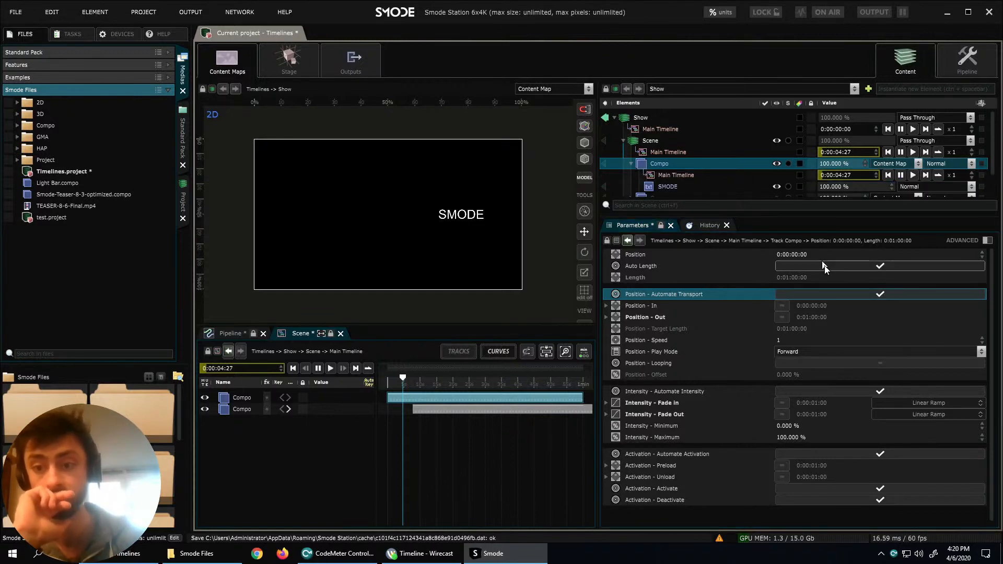
Move the first compo's track to start at 0:00:03:10 and scrub the Scene's playhead to 0:00:10:24.
{"action": "left_click_drag", "start_coordinate": [412, 400], "coordinate": [463, 377]}
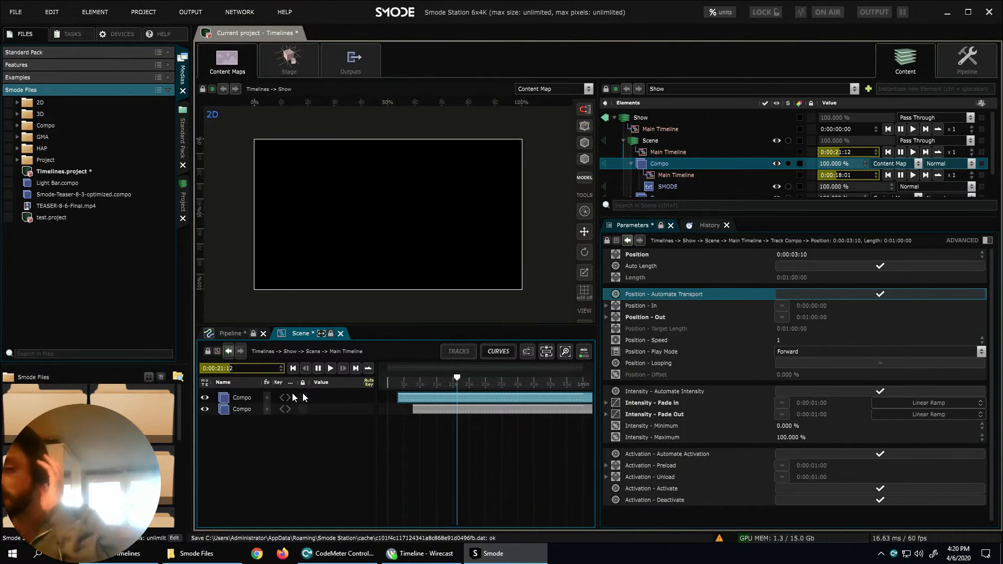
{"action": "left_click", "coordinate": [241, 398]}
{"action": "left_click_drag", "start_coordinate": [463, 387], "coordinate": [422, 380]}
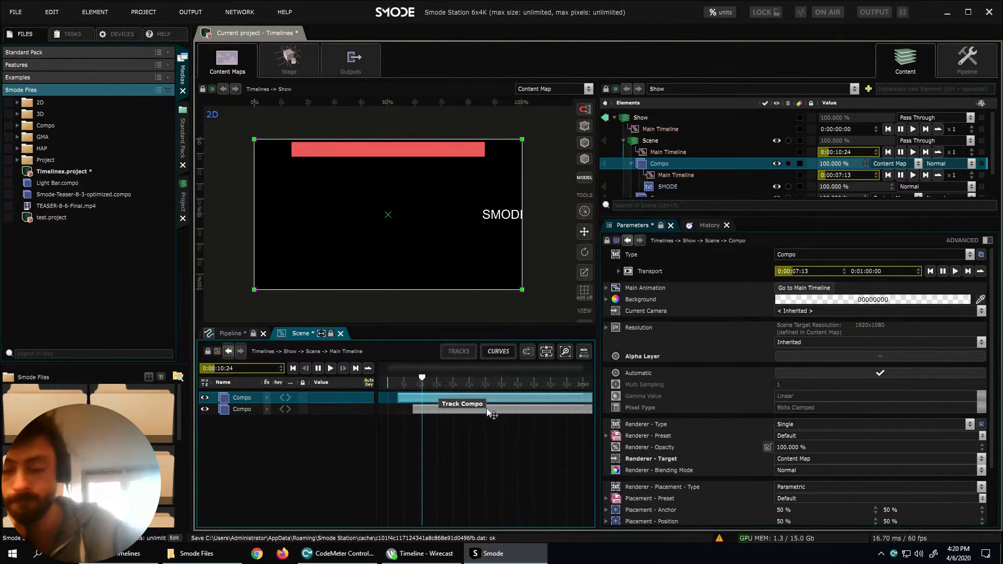
Disable Automate Transport on the first compo's track and enlarge the element tree to show both compos.
{"action": "left_click", "coordinate": [473, 400]}
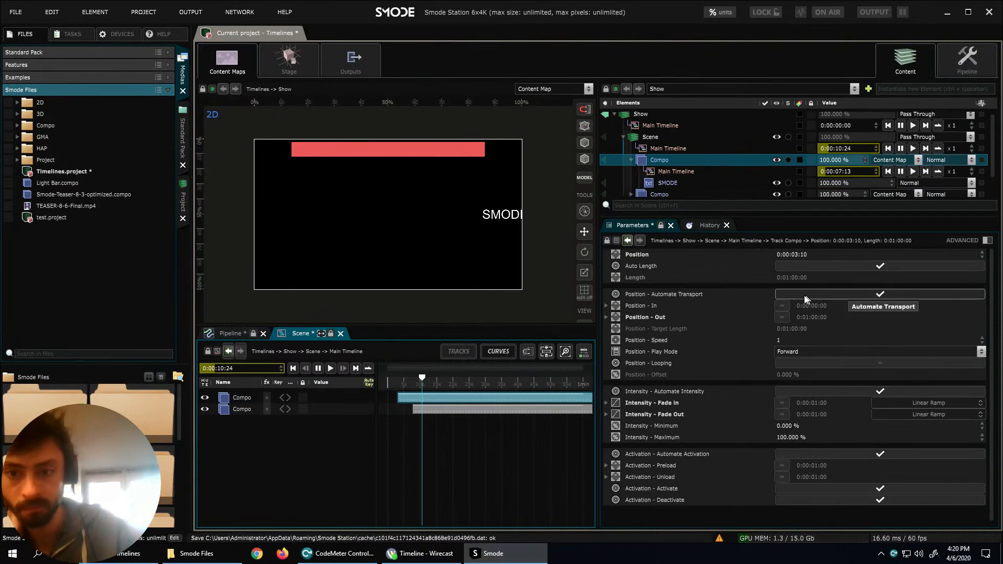
{"action": "left_click", "coordinate": [821, 295]}
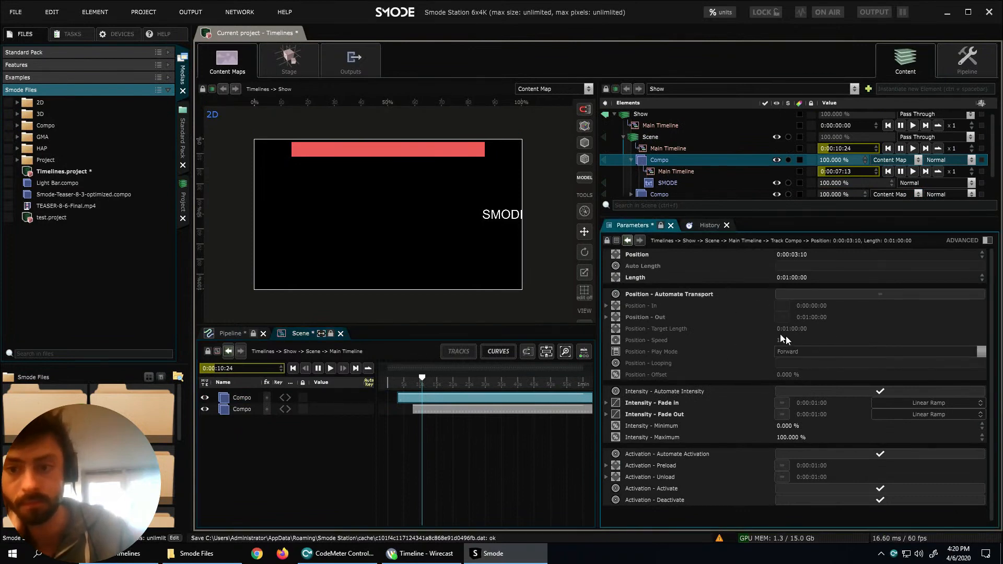
{"action": "left_click_drag", "start_coordinate": [679, 216], "coordinate": [711, 272]}
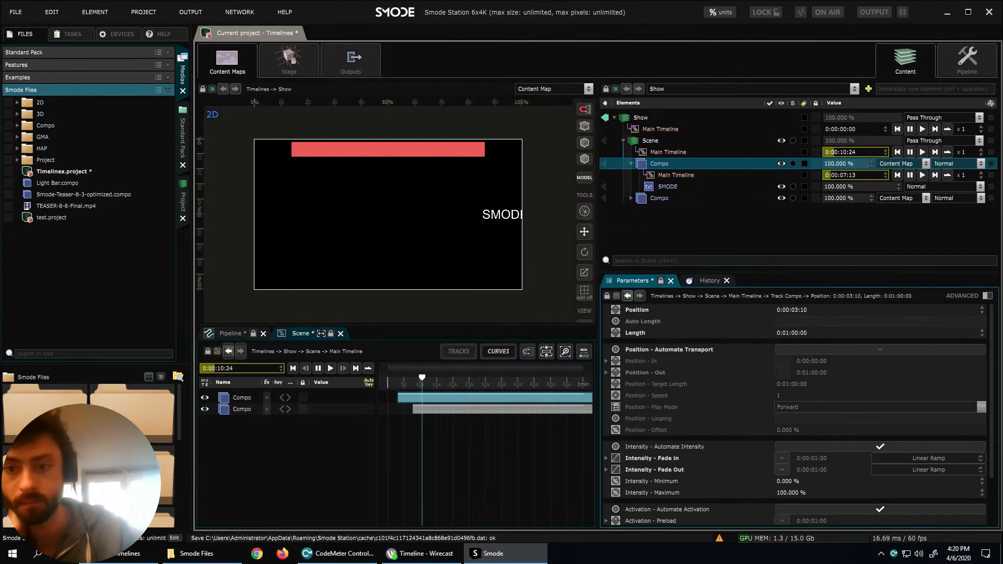
Scrub the Scene's Main Timeline to 0:00:26:19 and examine the first compo's own Main Timeline position and Launch Mode.
{"action": "left_click", "coordinate": [421, 380]}
{"action": "left_click_drag", "start_coordinate": [420, 382], "coordinate": [473, 381]}
{"action": "left_click", "coordinate": [667, 152]}
{"action": "left_click", "coordinate": [671, 175]}
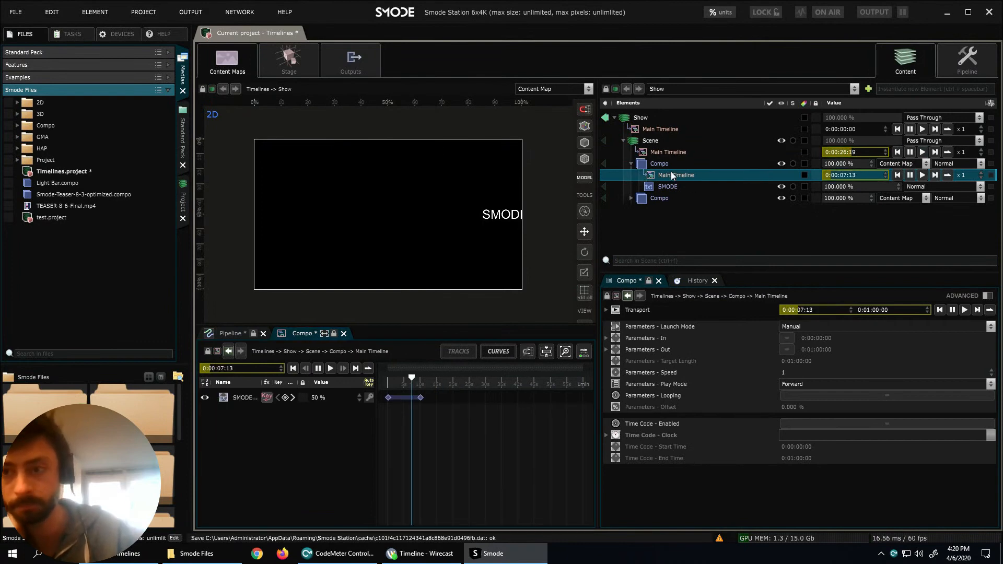
{"action": "left_click", "coordinate": [656, 163]}
{"action": "left_click", "coordinate": [668, 175]}
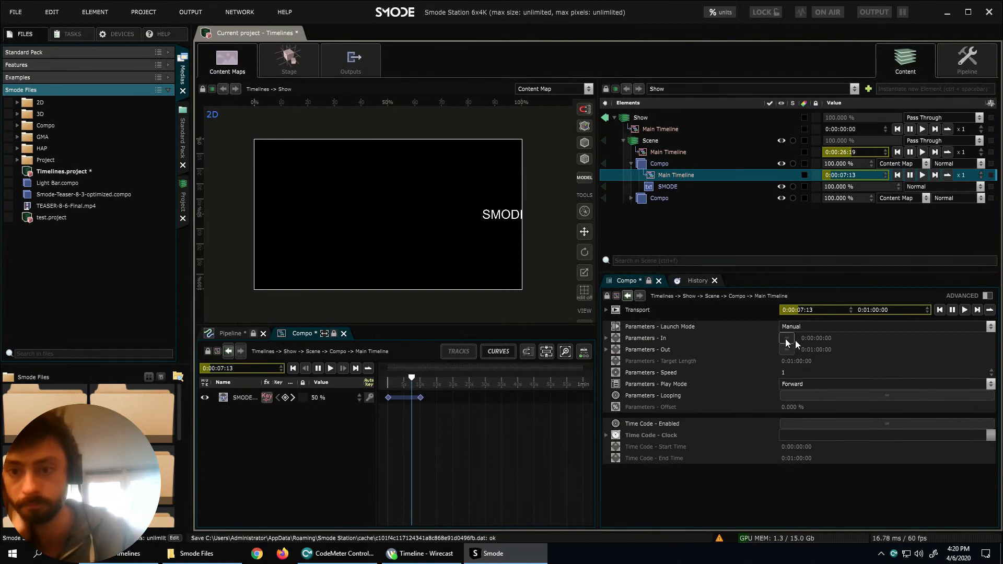
{"action": "left_click", "coordinate": [685, 328]}
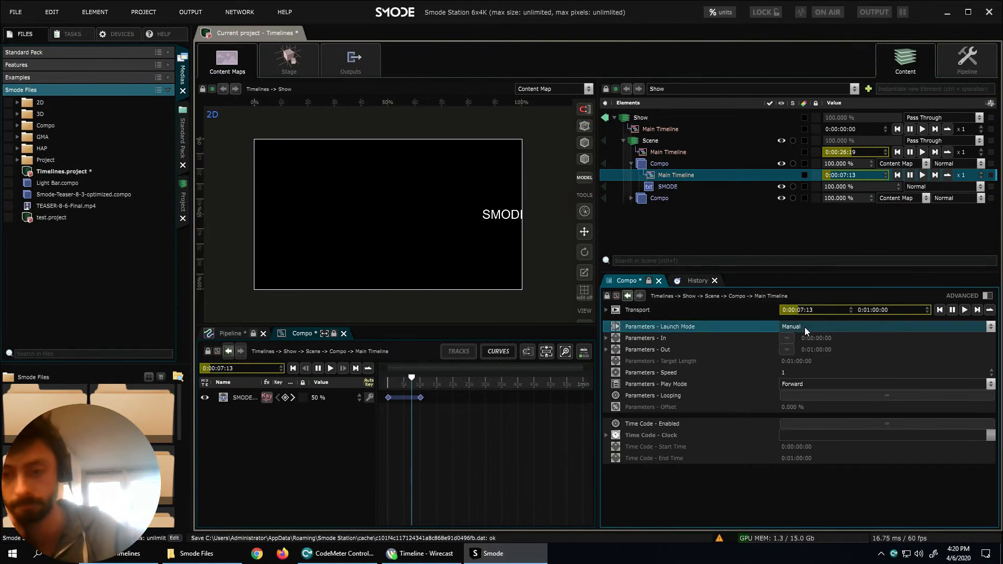
Compare the Scene's Main Timeline with the first compo's parameters and its track's Automate Transport setting.
{"action": "left_click", "coordinate": [662, 162]}
{"action": "left_click", "coordinate": [666, 150]}
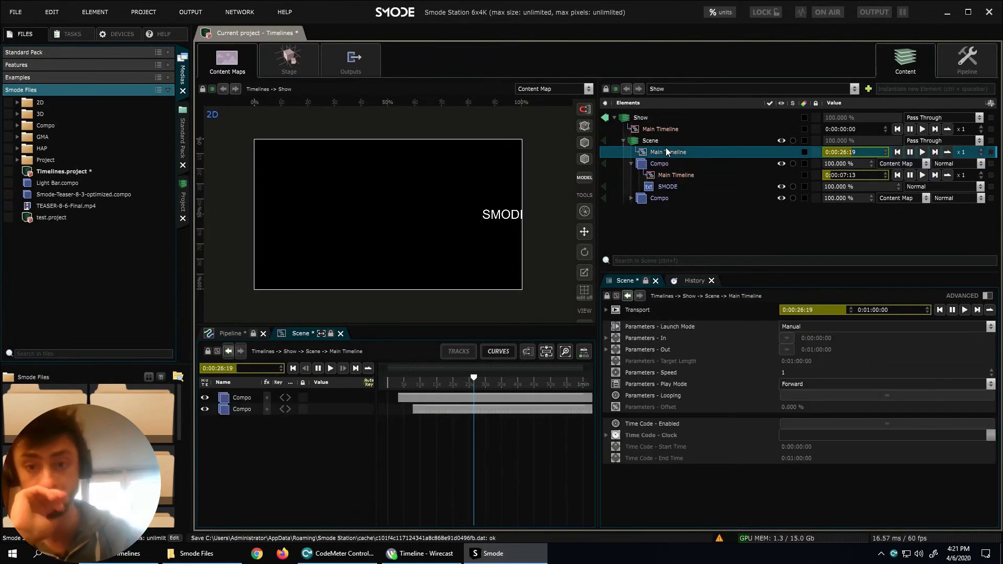
{"action": "left_click", "coordinate": [654, 163]}
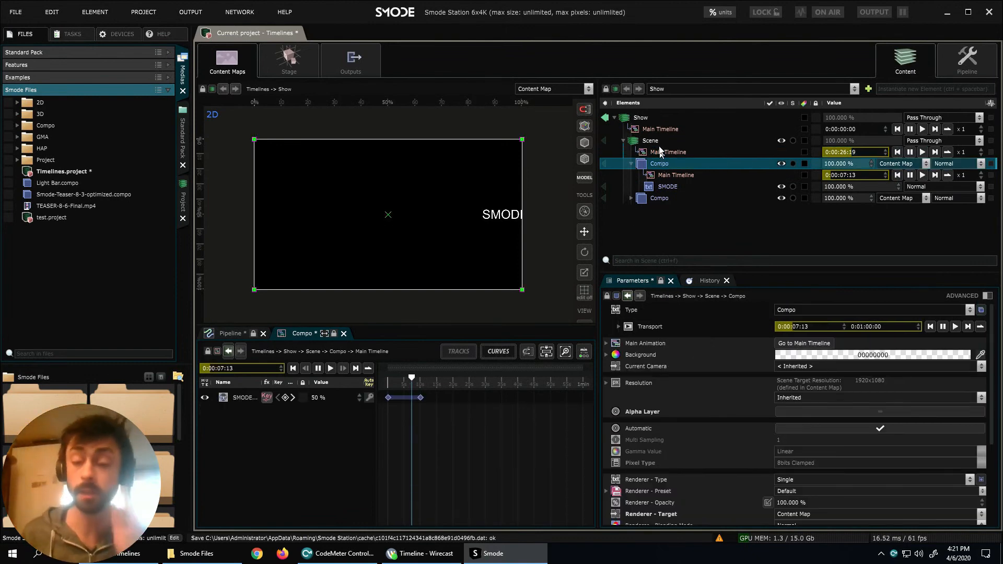
{"action": "left_click", "coordinate": [653, 141]}
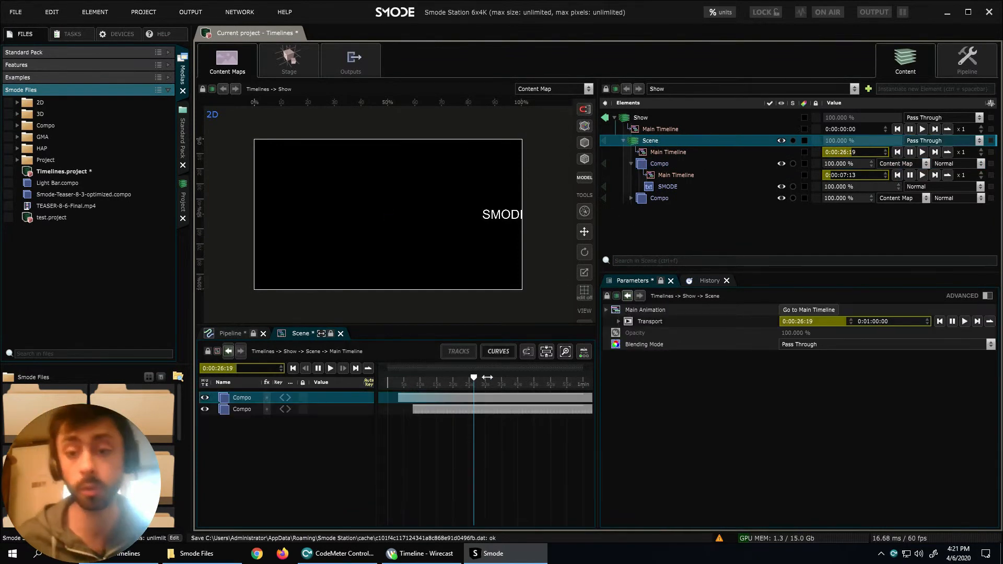
{"action": "left_click", "coordinate": [446, 398]}
Set the Launch Mode of the first compo's own Main Timeline to Restart With Activation.
{"action": "left_click", "coordinate": [681, 178]}
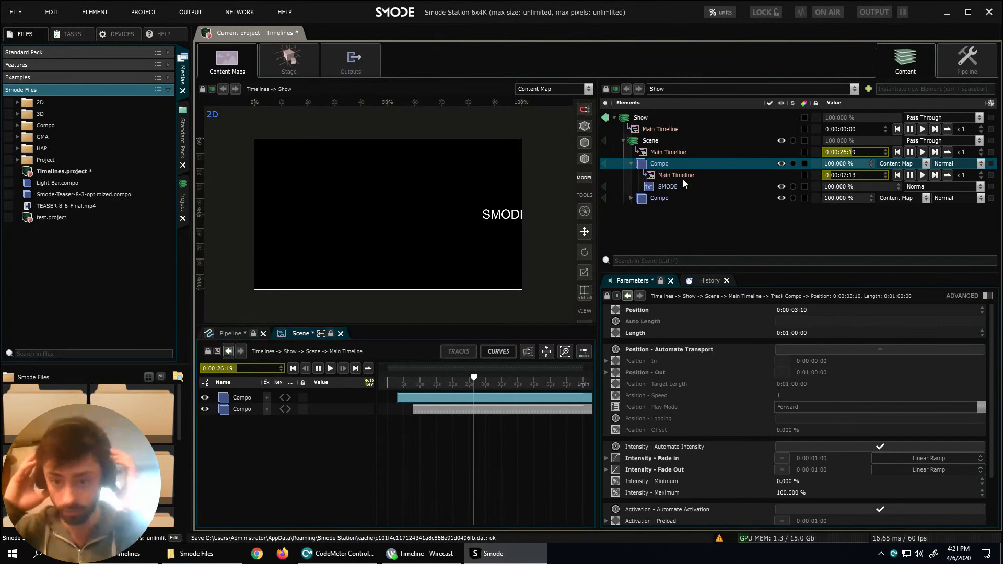
{"action": "left_click", "coordinate": [825, 326]}
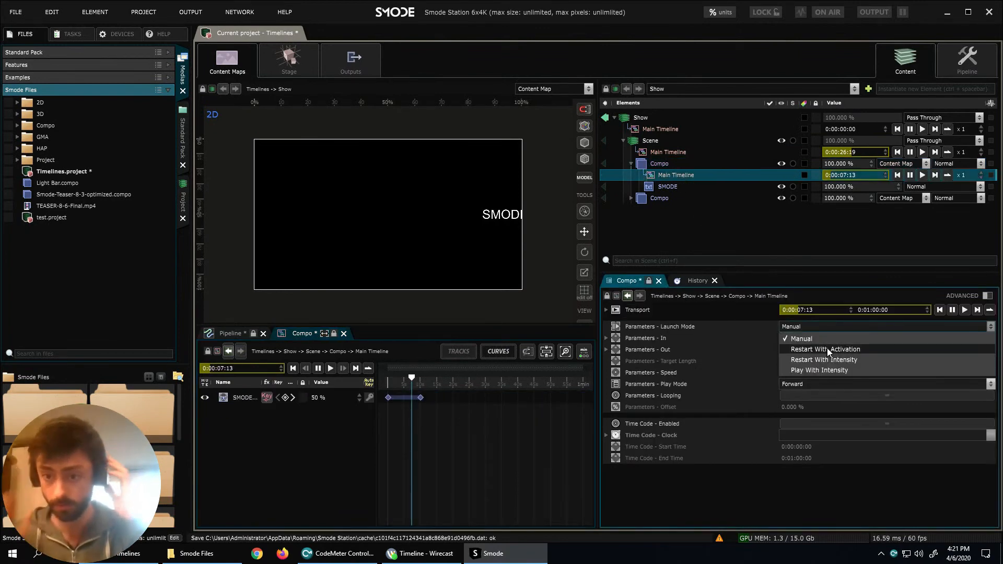
{"action": "left_click", "coordinate": [804, 345]}
Play and scrub the Scene's Main Timeline across the start of the first compo's track to test its launch mode.
{"action": "left_click", "coordinate": [659, 140]}
{"action": "left_click", "coordinate": [661, 150]}
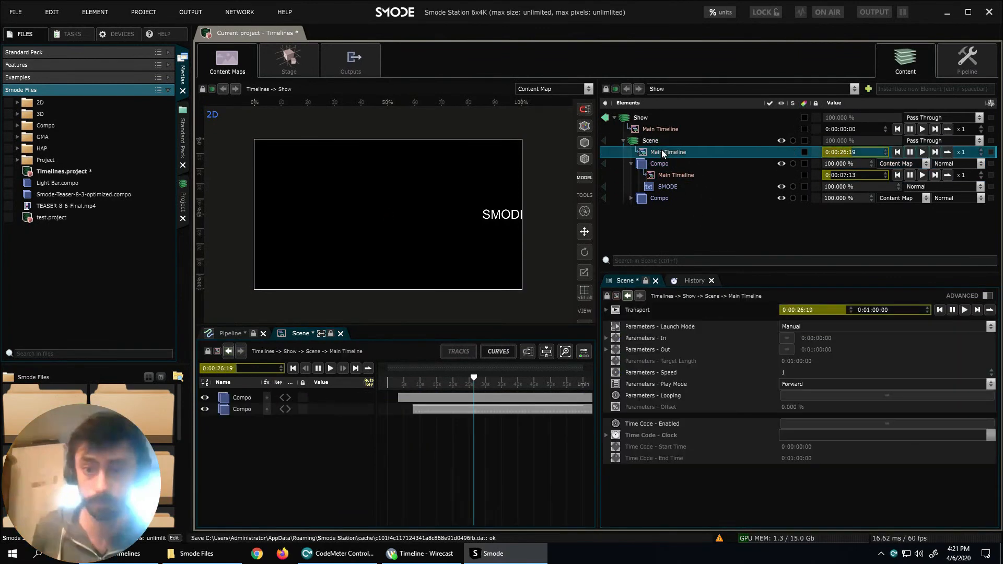
{"action": "left_click", "coordinate": [395, 385]}
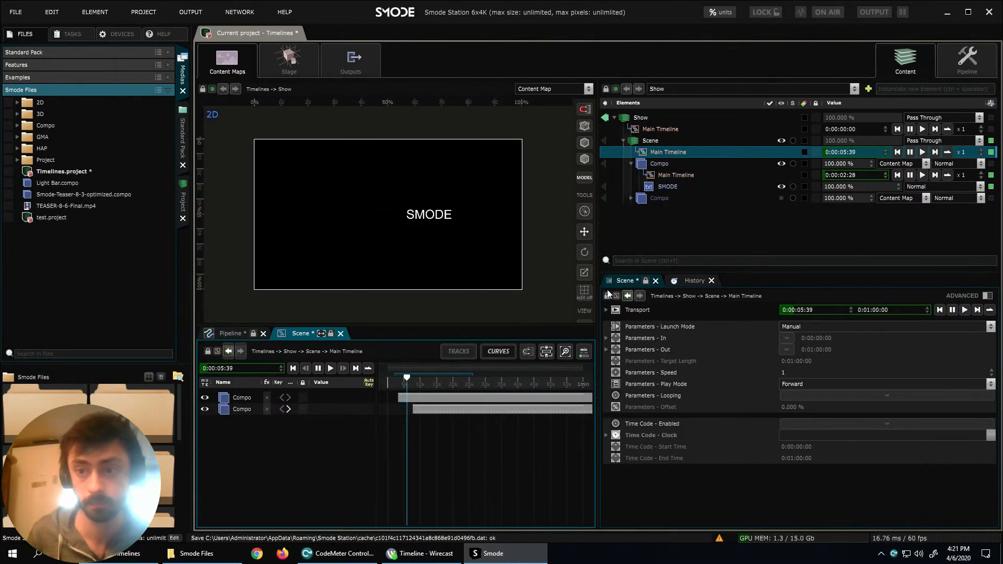
{"action": "left_click_drag", "start_coordinate": [408, 383], "coordinate": [467, 388]}
{"action": "key", "text": "space"}
Trim the first compo's track to position 0:00:04:39 and length 0:00:15:33, and place the Scene's playhead at 0:00:09:43.
{"action": "mouse_move", "coordinate": [500, 428]}
{"action": "left_mouse_down"}
{"action": "mouse_move", "coordinate": [469, 434]}
{"action": "mouse_move", "coordinate": [510, 435]}
{"action": "left_mouse_up"}
{"action": "left_click_drag", "start_coordinate": [584, 397], "coordinate": [406, 400]}
{"action": "left_click", "coordinate": [431, 384]}
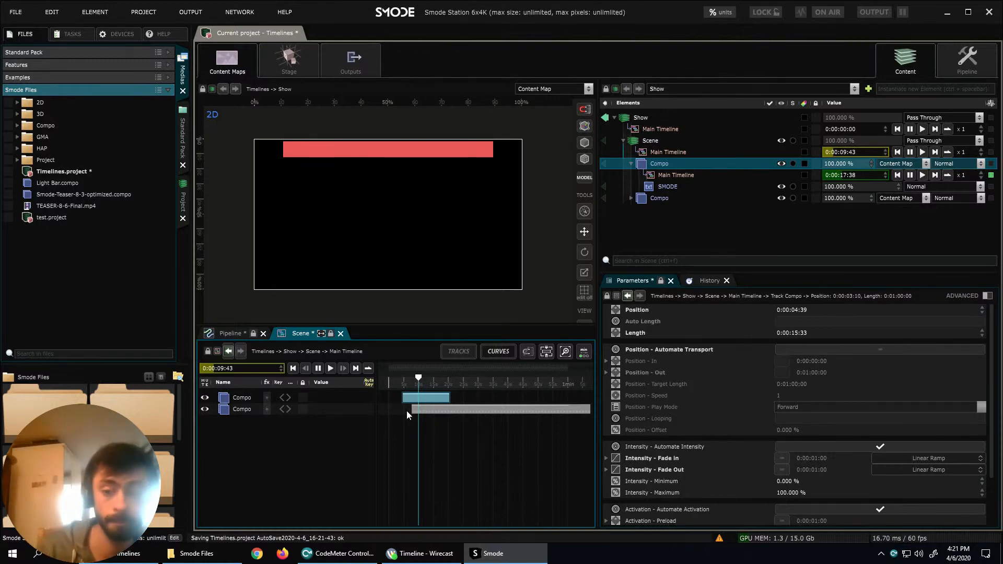
Enable a 0:00:01:00 linear Fade In and Fade Out on the first compo's track.
{"action": "scroll", "coordinate": [406, 412], "scroll_direction": "up", "scroll_amount": 3}
{"action": "left_click_drag", "start_coordinate": [406, 412], "coordinate": [432, 408]}
{"action": "scroll", "coordinate": [431, 408], "scroll_direction": "up", "scroll_amount": 2}
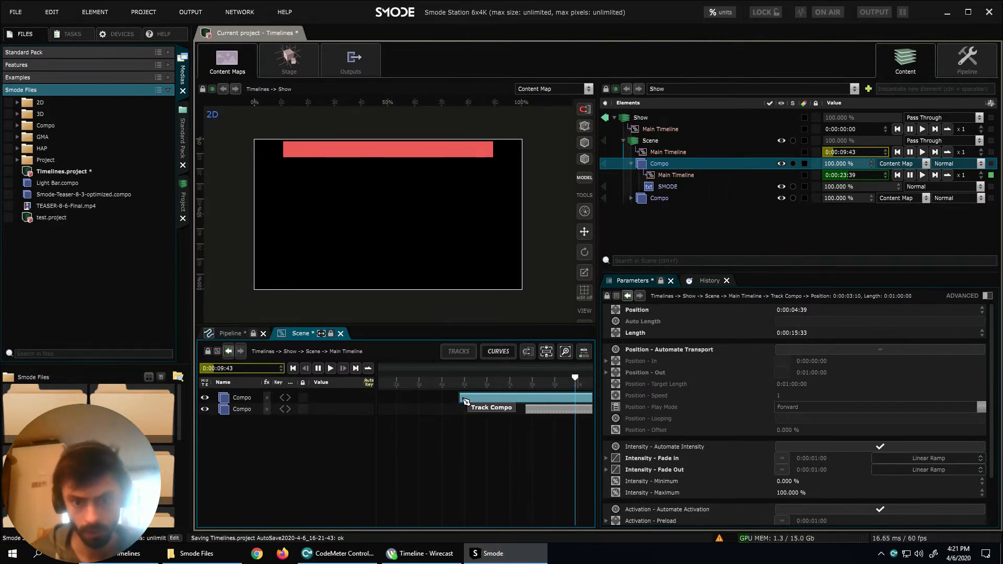
{"action": "left_click", "coordinate": [459, 398]}
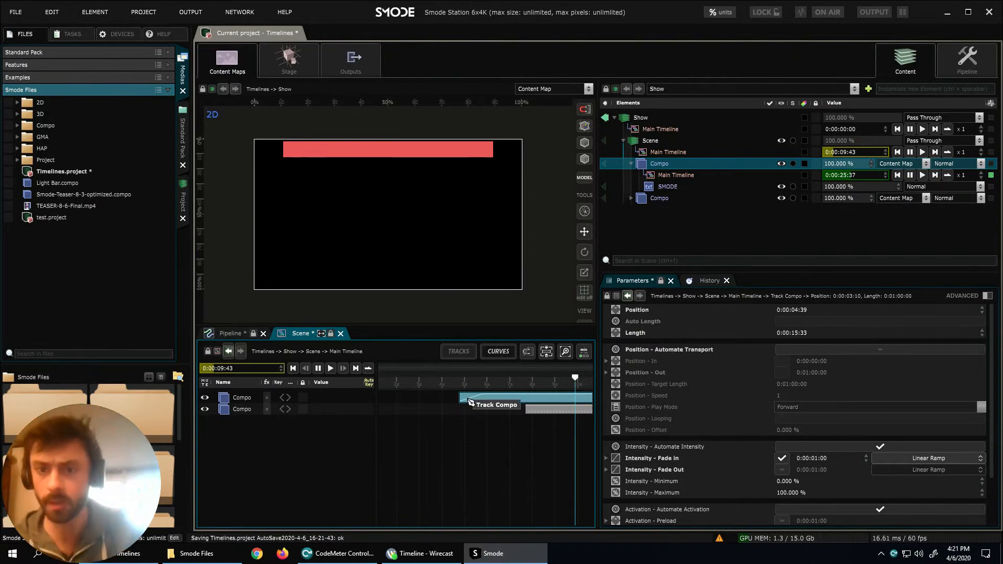
{"action": "left_click", "coordinate": [458, 399]}
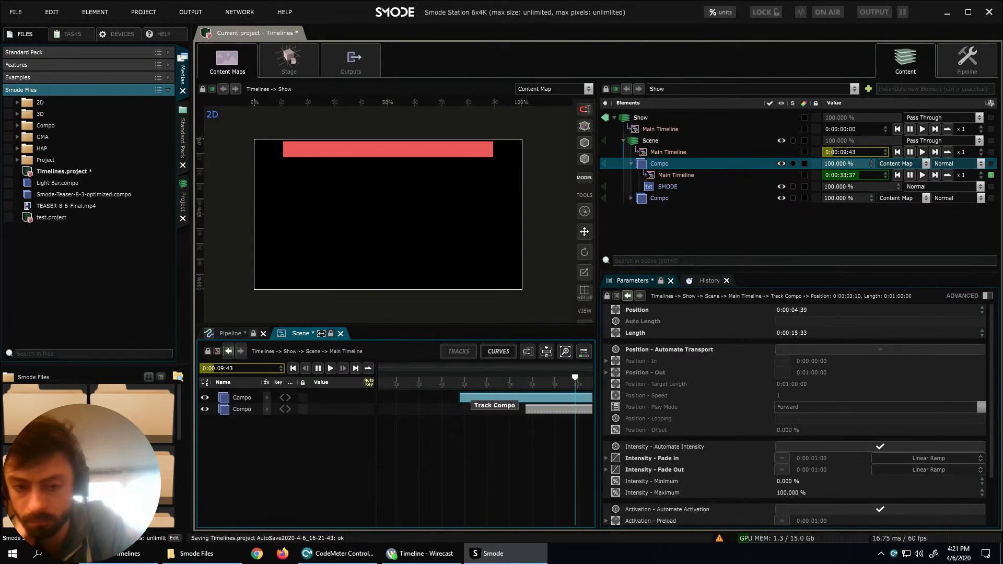
{"action": "left_click", "coordinate": [465, 398]}
{"action": "scroll", "coordinate": [492, 410], "scroll_direction": "down", "scroll_amount": 4}
{"action": "left_click_drag", "start_coordinate": [501, 421], "coordinate": [459, 425]}
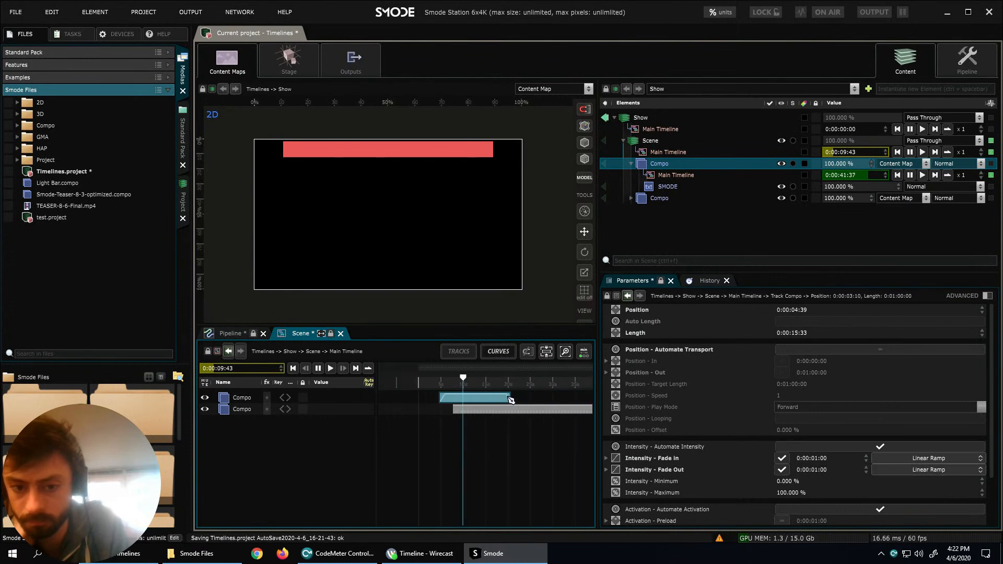
{"action": "left_click", "coordinate": [488, 424]}
Scrub the Scene's playhead back across the faded track to 0:00:02:11 and save the project.
{"action": "left_click", "coordinate": [516, 386]}
{"action": "left_click_drag", "start_coordinate": [515, 385], "coordinate": [428, 386]}
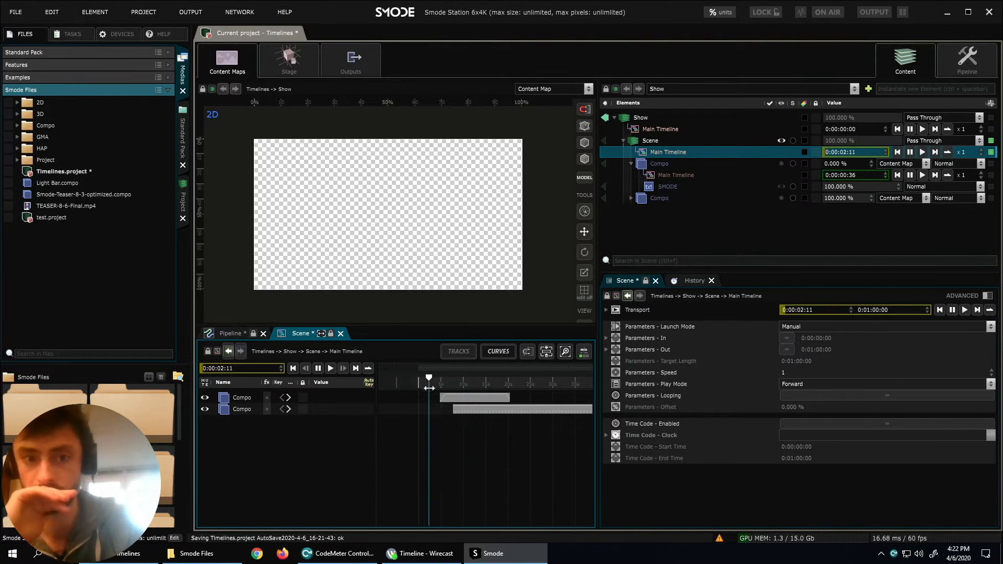
{"action": "key", "text": "ctrl+s"}
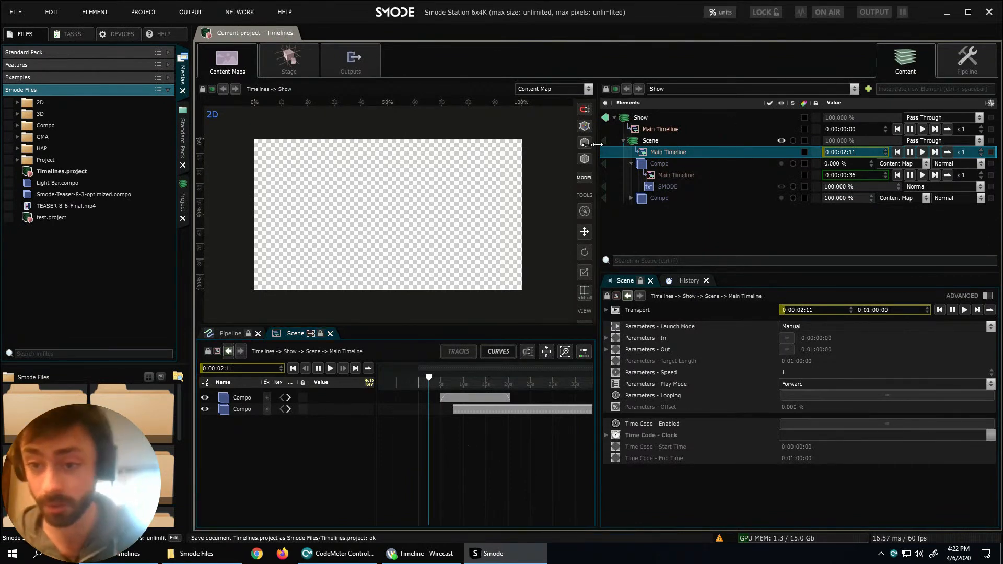
Change the viewport background to black and enlarge the viewport slightly above the Scene's timeline.
{"action": "left_click", "coordinate": [651, 142]}
{"action": "left_click", "coordinate": [659, 149]}
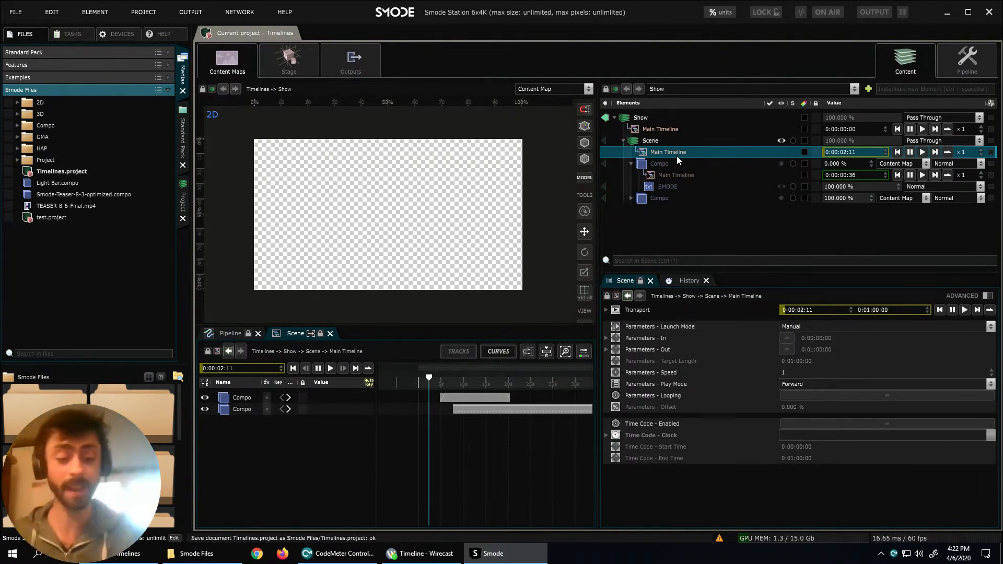
{"action": "left_click_drag", "start_coordinate": [563, 325], "coordinate": [569, 390]}
{"action": "left_click", "coordinate": [585, 328]}
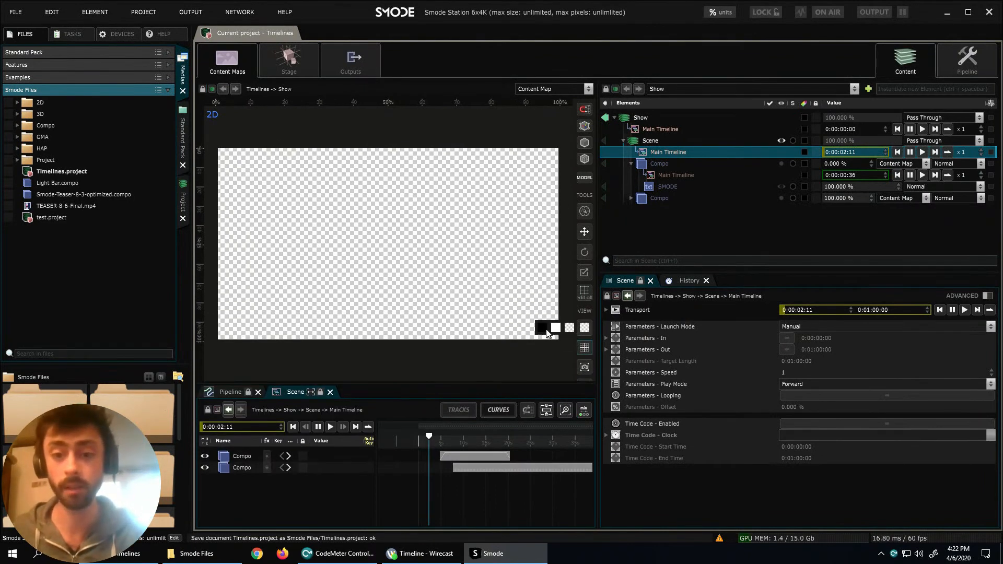
{"action": "left_click_drag", "start_coordinate": [557, 381], "coordinate": [557, 343]}
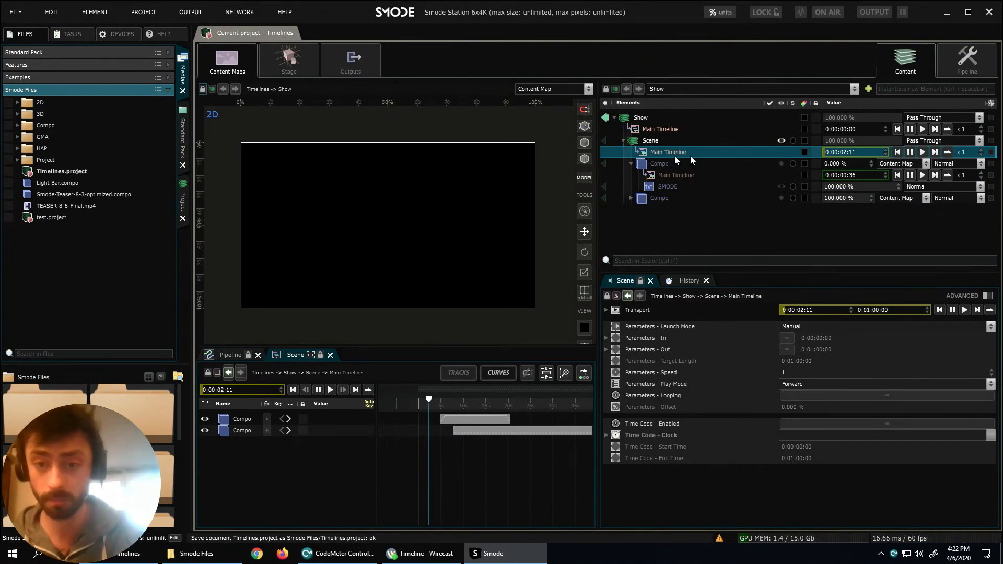
Rename the Scene as My Scene and show its Main Timeline parameters.
{"action": "double_click", "coordinate": [650, 142]}
{"action": "type", "text": "My Scene"}
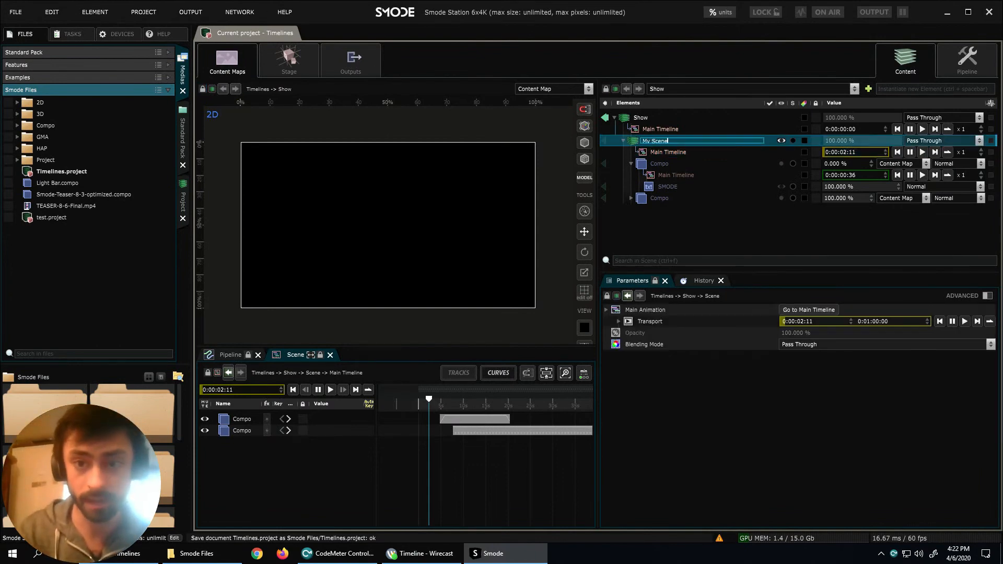
{"action": "key", "text": "Return"}
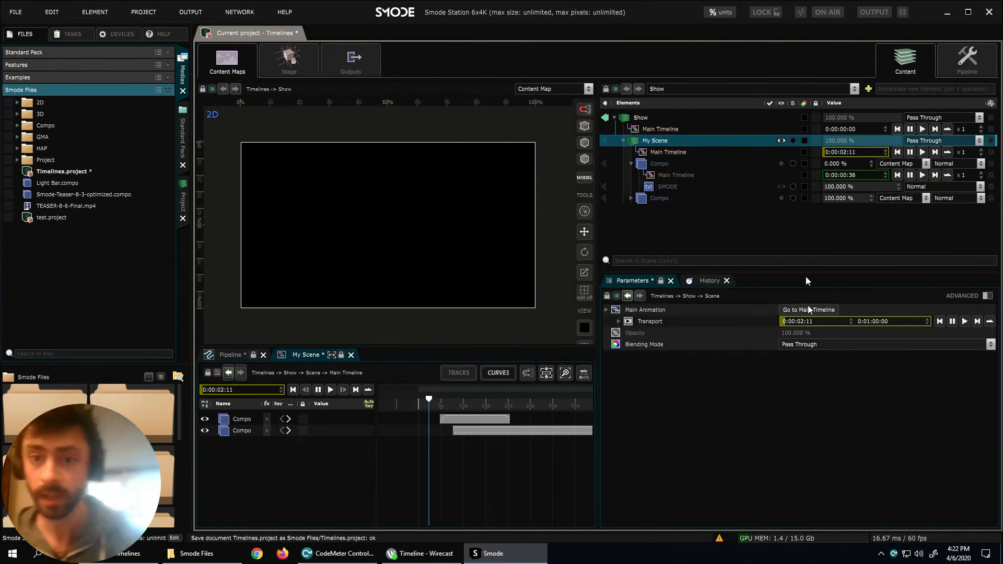
{"action": "left_click", "coordinate": [679, 153]}
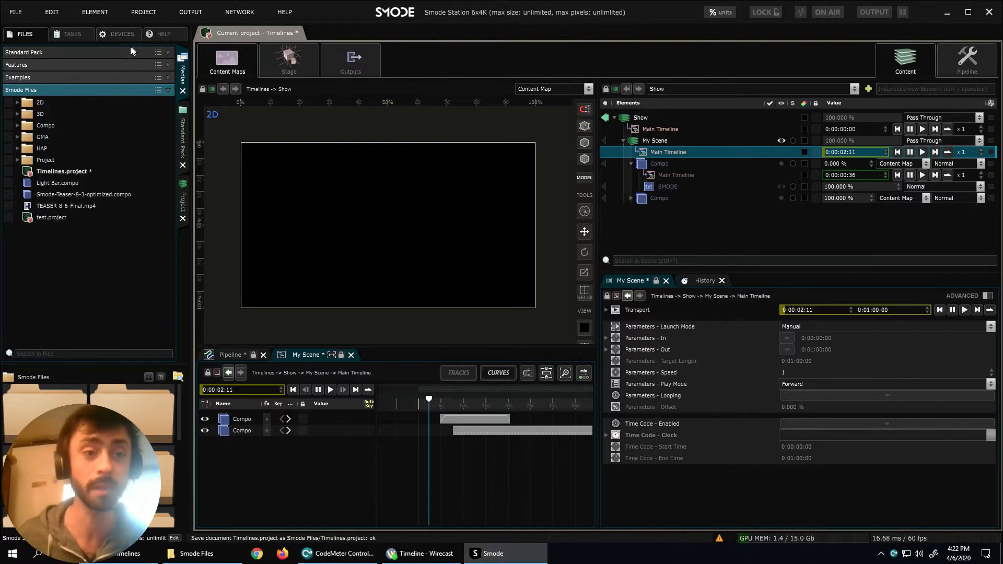
Add a clock input in the engine preferences using a new manual clock named Manual Clock 1, and apply the changes.
{"action": "left_click", "coordinate": [57, 15]}
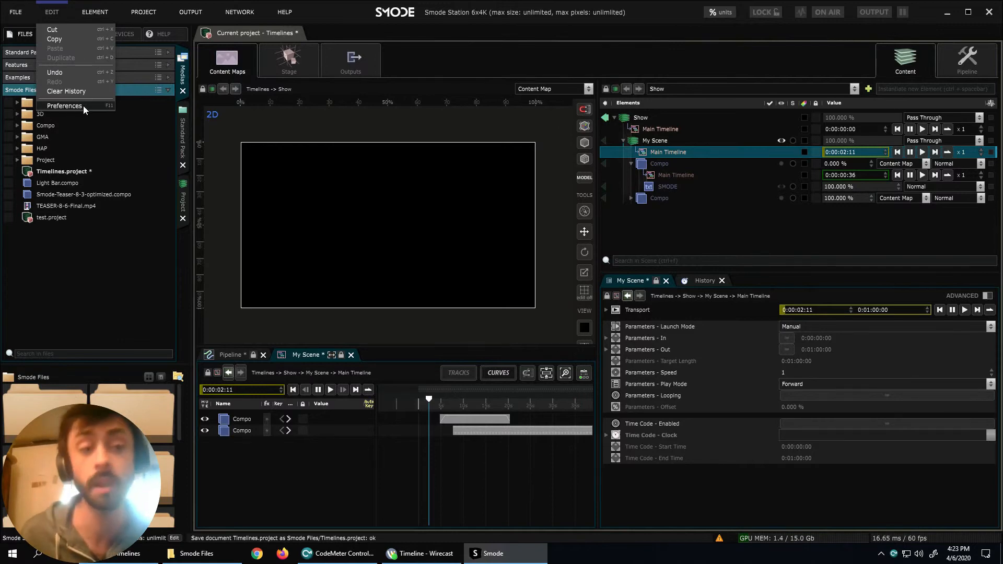
{"action": "left_click", "coordinate": [64, 105]}
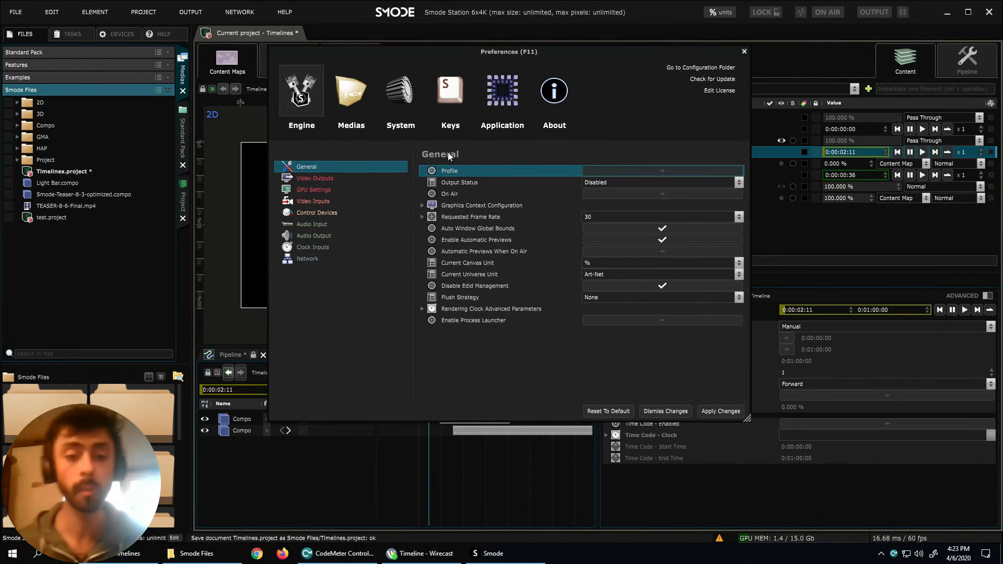
{"action": "left_click", "coordinate": [311, 246]}
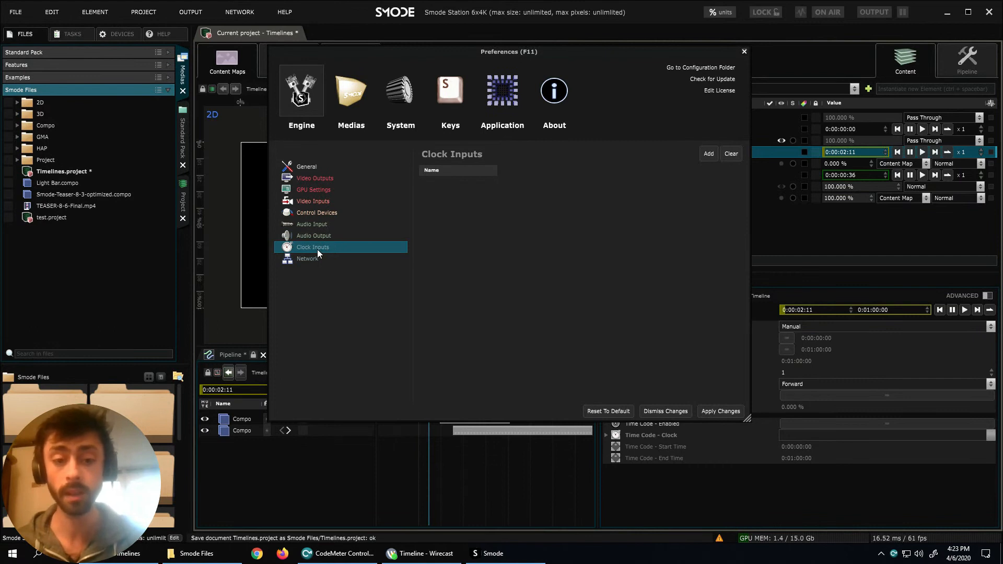
{"action": "left_click", "coordinate": [708, 155]}
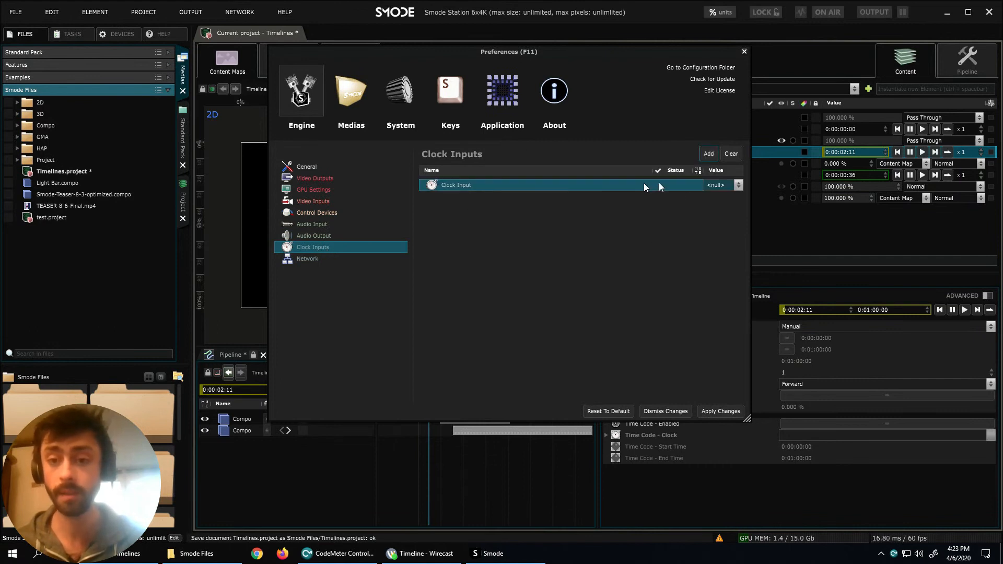
{"action": "left_click", "coordinate": [714, 186]}
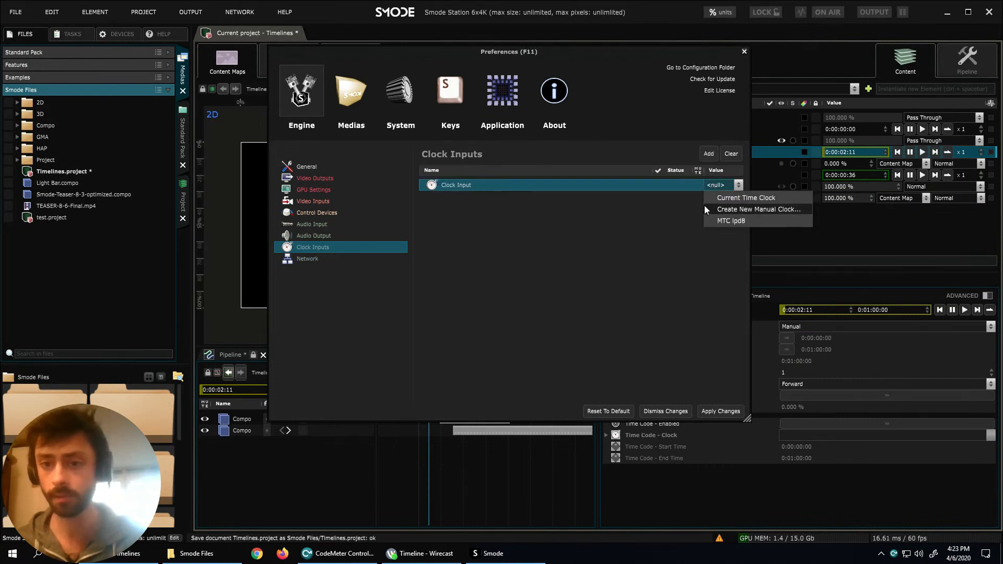
{"action": "left_click", "coordinate": [754, 209]}
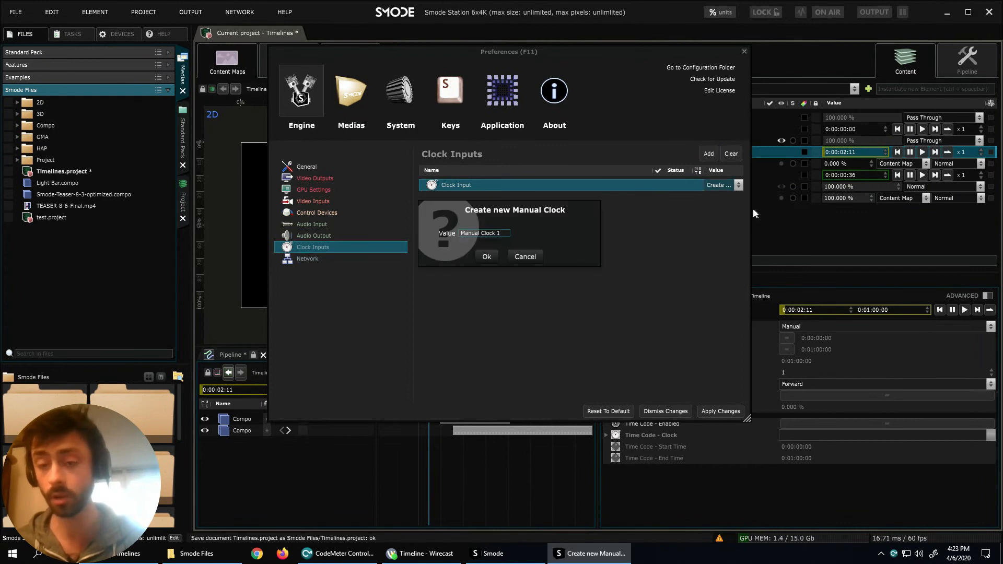
{"action": "left_click", "coordinate": [487, 257]}
{"action": "left_click", "coordinate": [724, 410]}
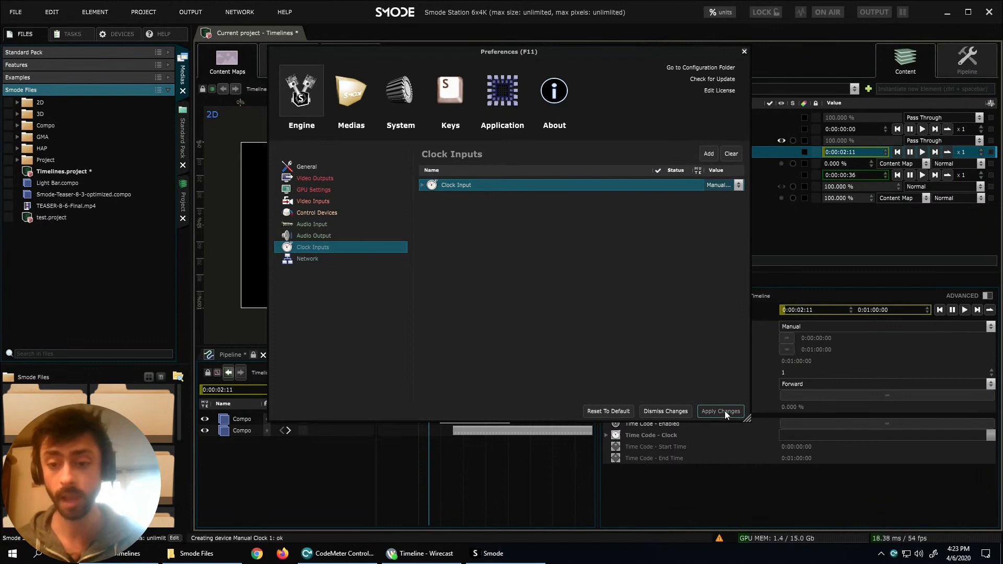
{"action": "left_click", "coordinate": [745, 51]}
Show the devices, enable Time Code on My Scene's Main Timeline and assign Clock Input as its clock.
{"action": "left_click", "coordinate": [118, 34]}
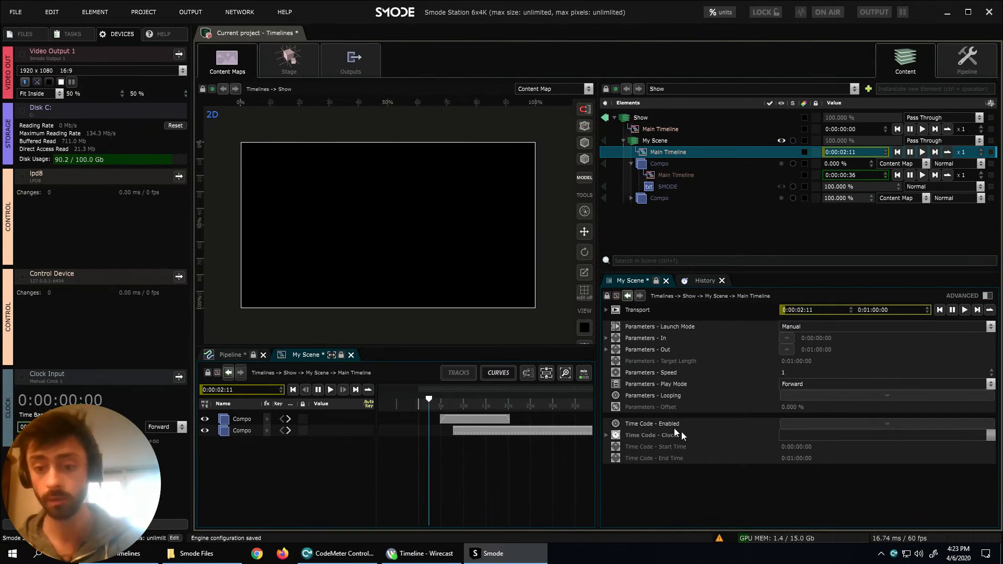
{"action": "left_click", "coordinate": [869, 425]}
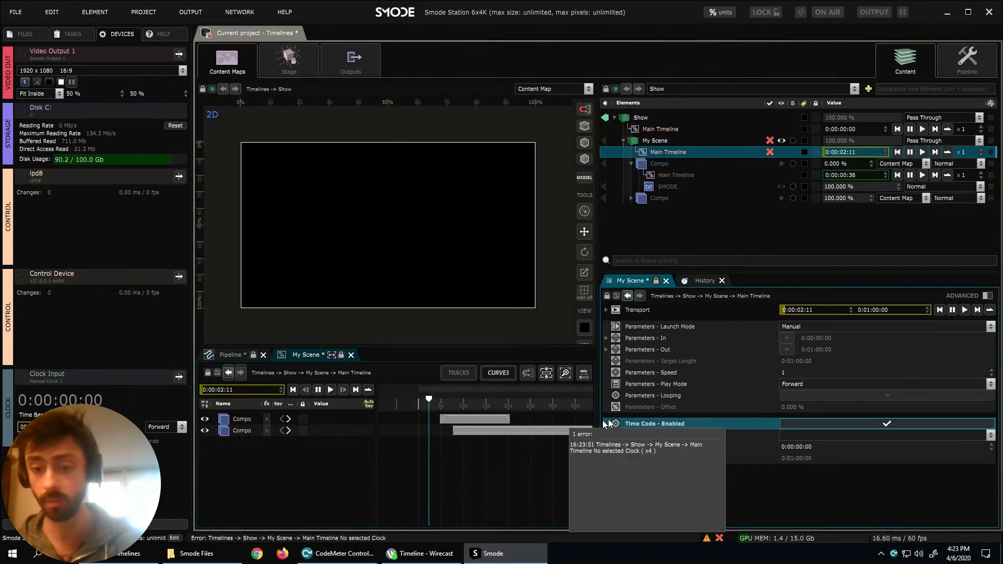
{"action": "left_click", "coordinate": [734, 437]}
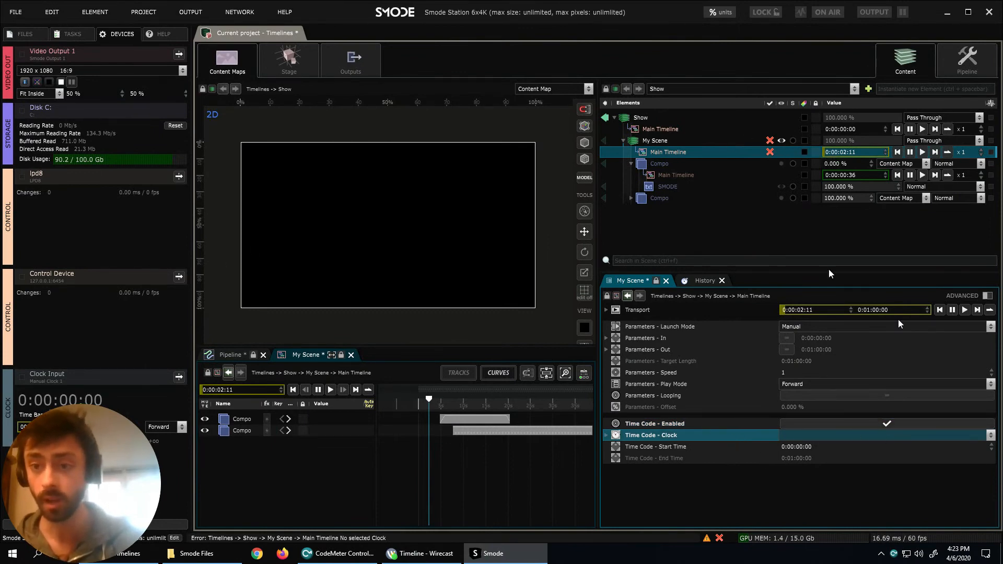
{"action": "left_click", "coordinate": [839, 436]}
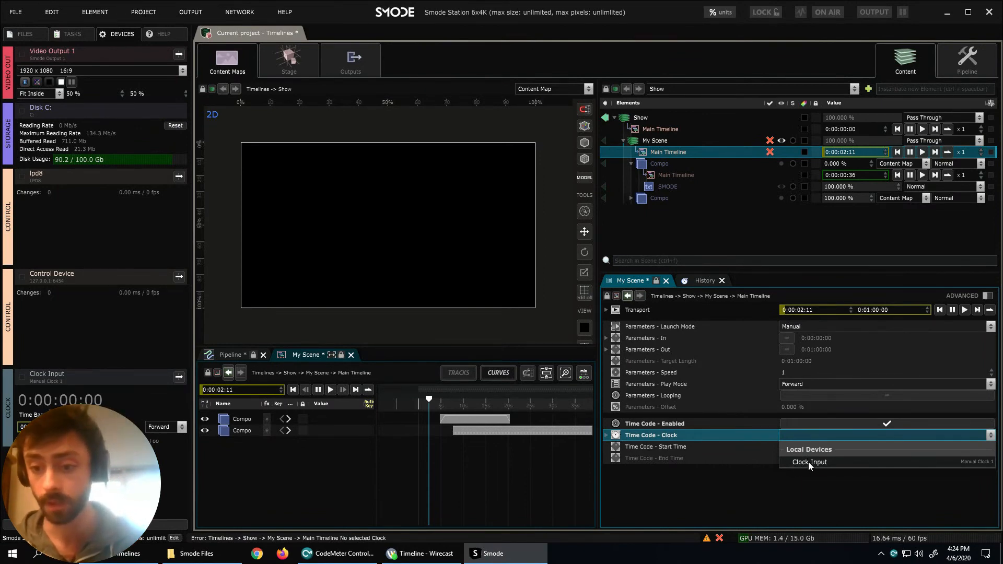
{"action": "left_click", "coordinate": [805, 462]}
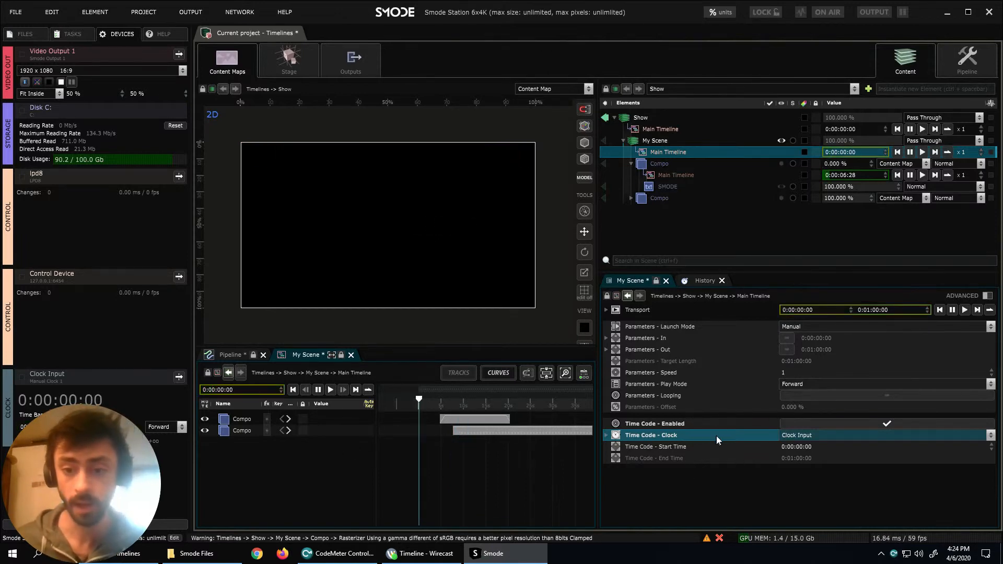
Set the Main Timeline's Time Code start time to 0:00:05:00 and pause the running manual clock at 0:00:29:10.
{"action": "left_click", "coordinate": [655, 448]}
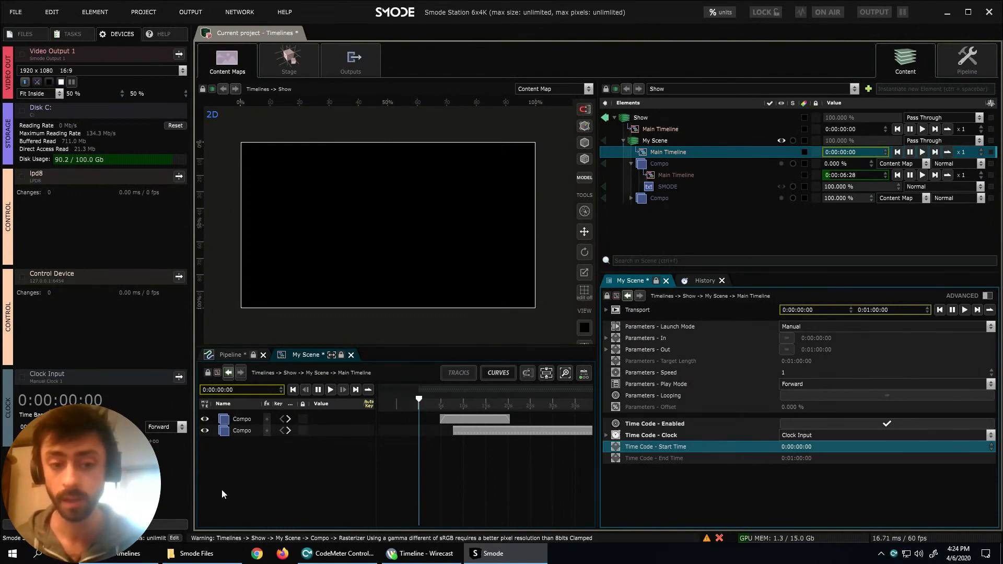
{"action": "double_click", "coordinate": [815, 449]}
{"action": "type", "text": "5"}
{"action": "key", "text": "Return"}
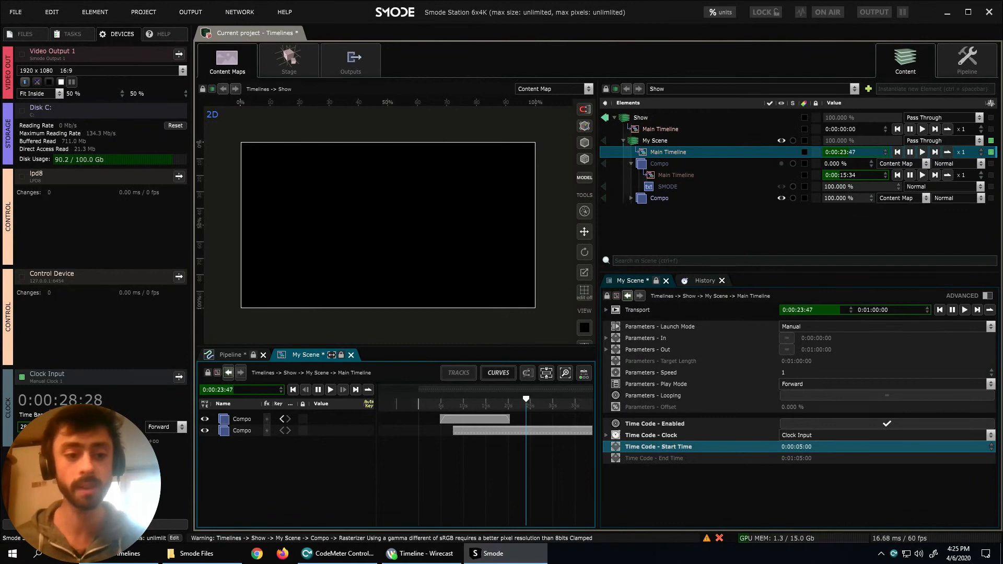
{"action": "key", "text": "space"}
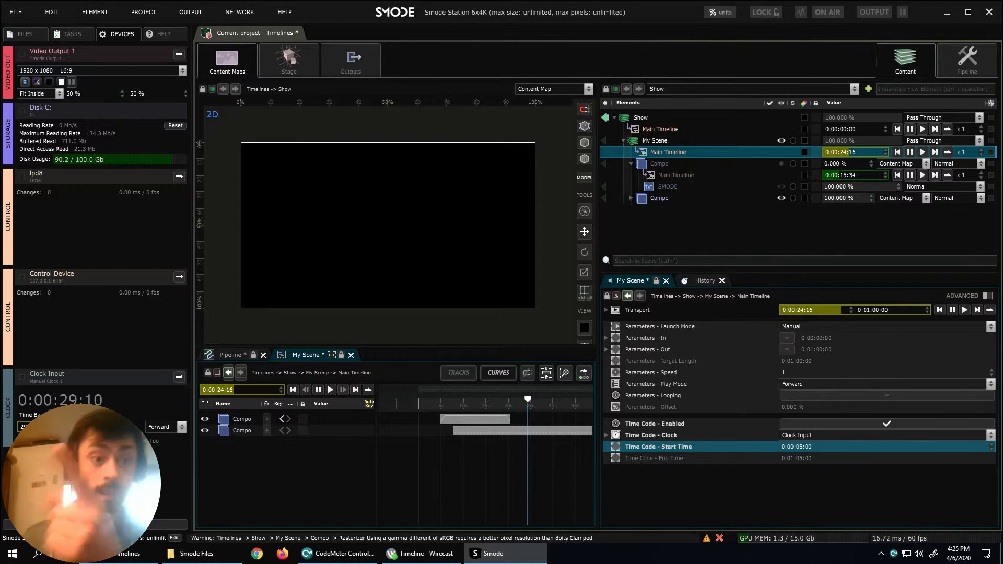
Look through the file library's Standard Pack and Examples, including the contents of the FullProjects folder.
{"action": "left_click", "coordinate": [22, 34]}
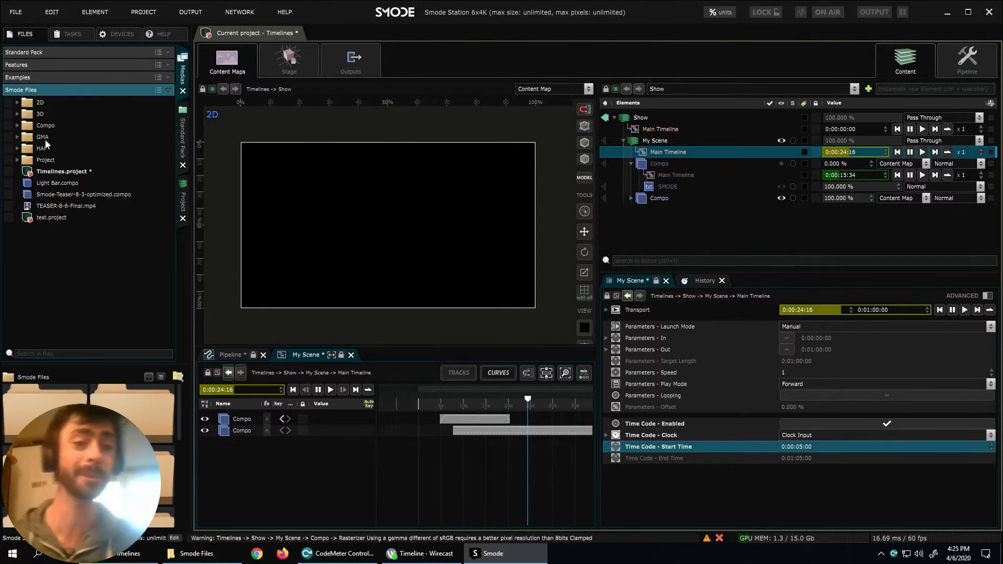
{"action": "left_click", "coordinate": [47, 194]}
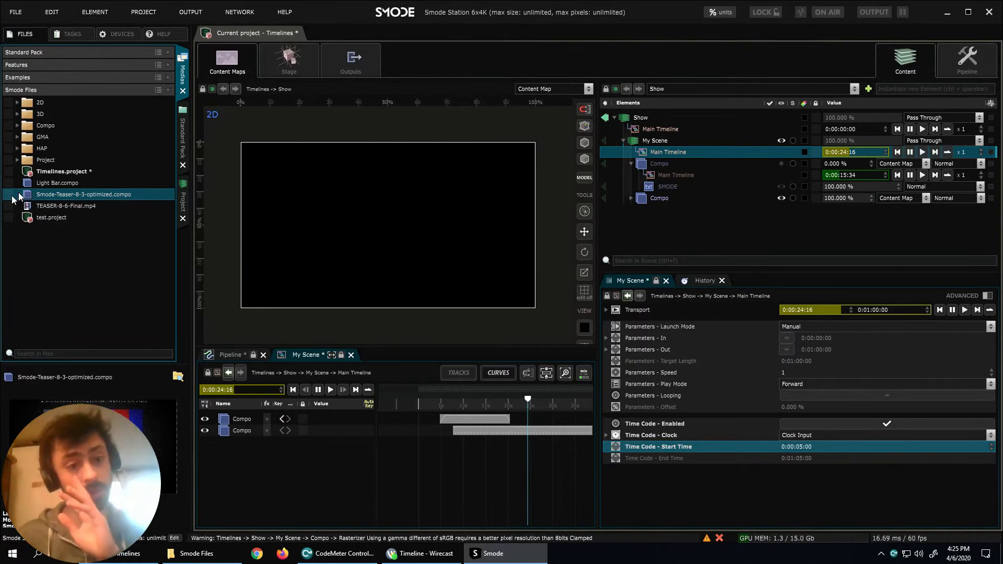
{"action": "left_click", "coordinate": [111, 54]}
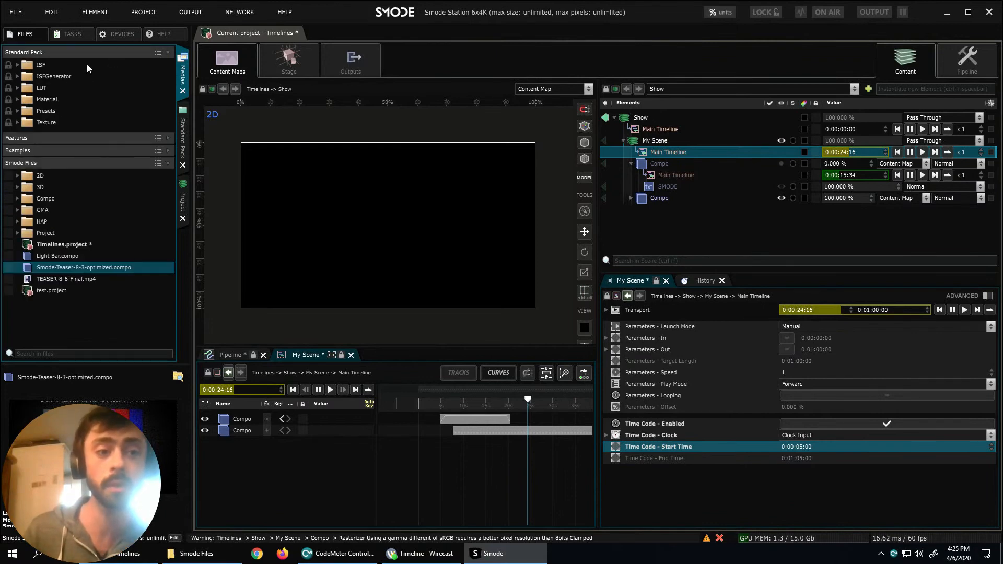
{"action": "left_click", "coordinate": [88, 52]}
{"action": "left_click", "coordinate": [46, 77]}
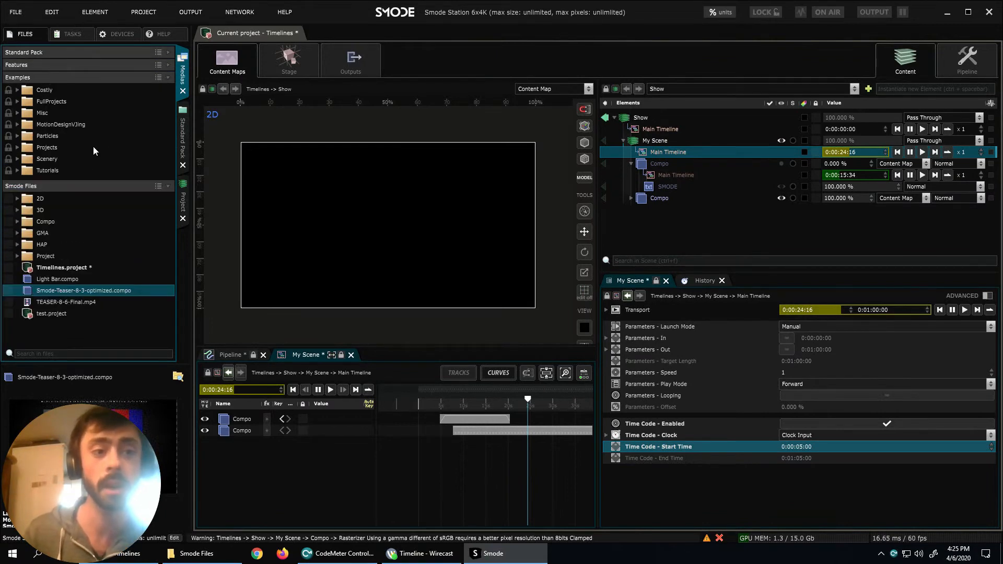
{"action": "left_click", "coordinate": [36, 103]}
{"action": "left_click", "coordinate": [17, 102]}
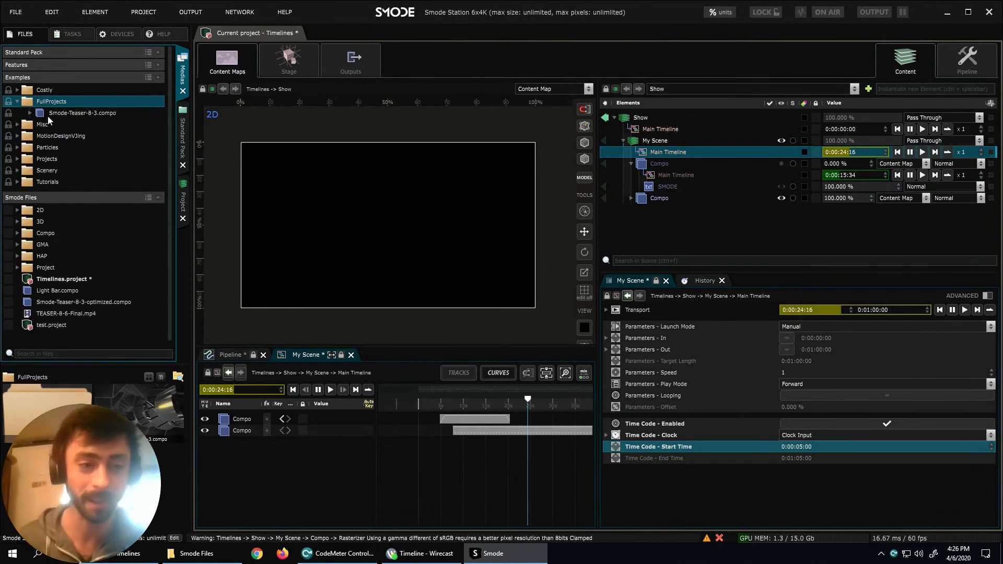
{"action": "left_click", "coordinate": [17, 102]}
{"action": "left_click", "coordinate": [48, 77]}
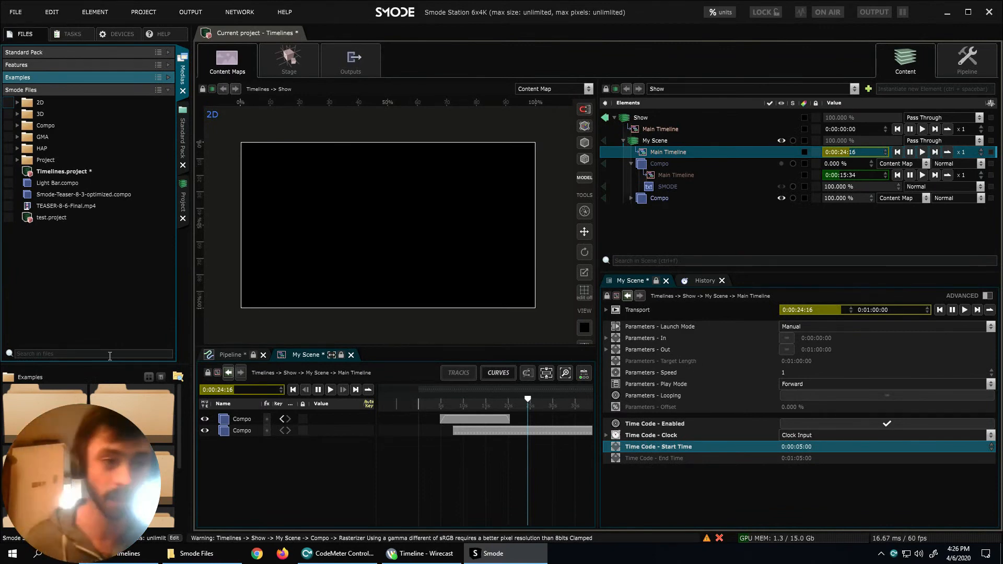
Open Smode-Teaser-8-3.compo from the FullProjects examples and enlarge its timeline area to show all tracks.
{"action": "left_click", "coordinate": [51, 78]}
{"action": "left_click", "coordinate": [18, 102]}
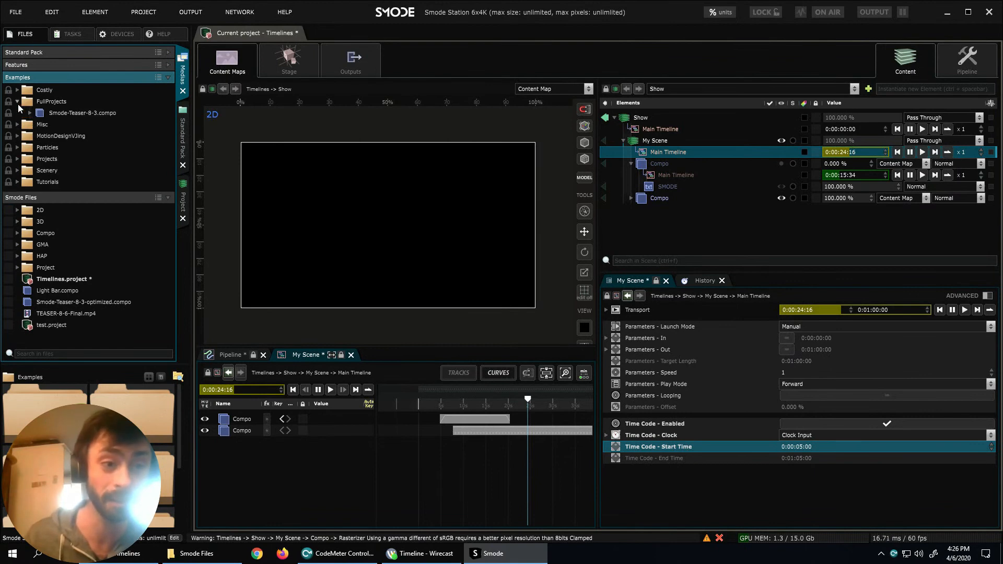
{"action": "left_click", "coordinate": [52, 114]}
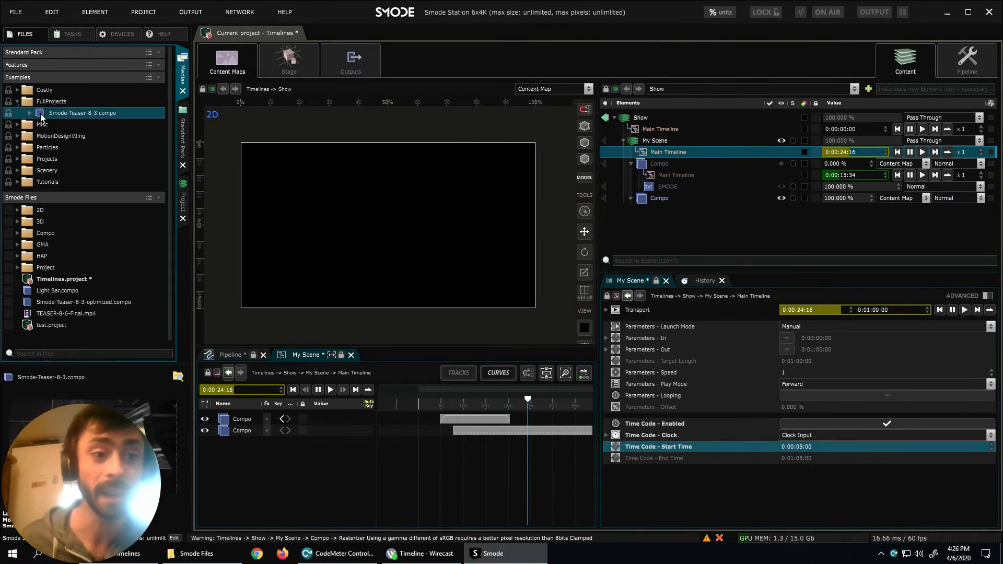
{"action": "double_click", "coordinate": [40, 114]}
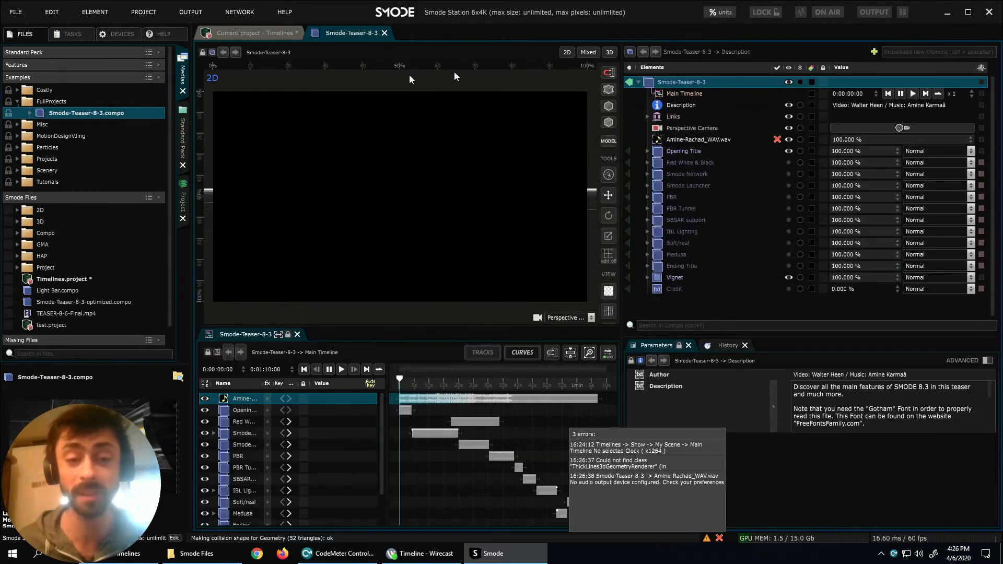
{"action": "left_click_drag", "start_coordinate": [435, 326], "coordinate": [435, 287]}
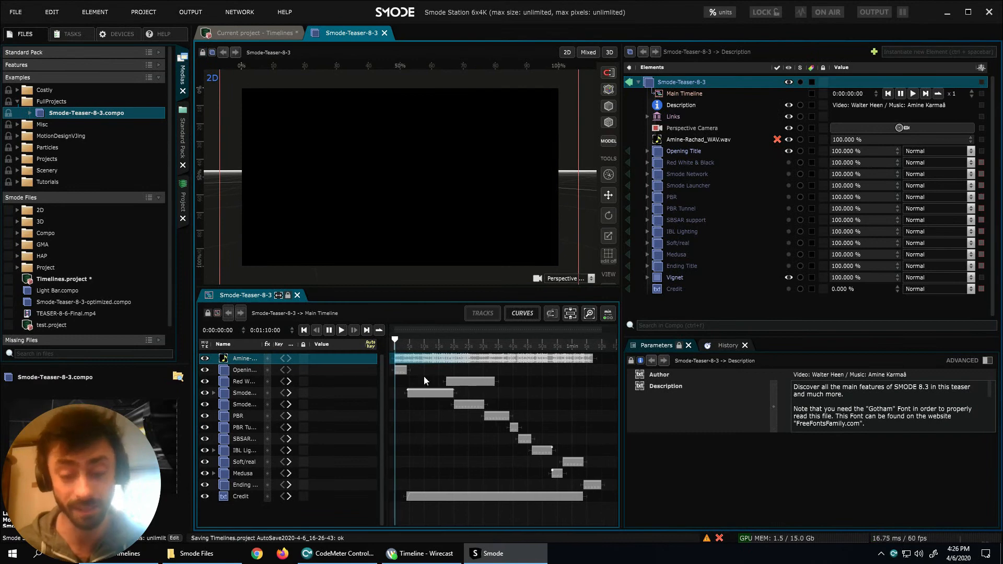
Examine the Opening Title compo's elements and its own Main Timeline, and collapse it again.
{"action": "left_click", "coordinate": [672, 153]}
{"action": "left_click", "coordinate": [647, 151]}
{"action": "left_click", "coordinate": [694, 162]}
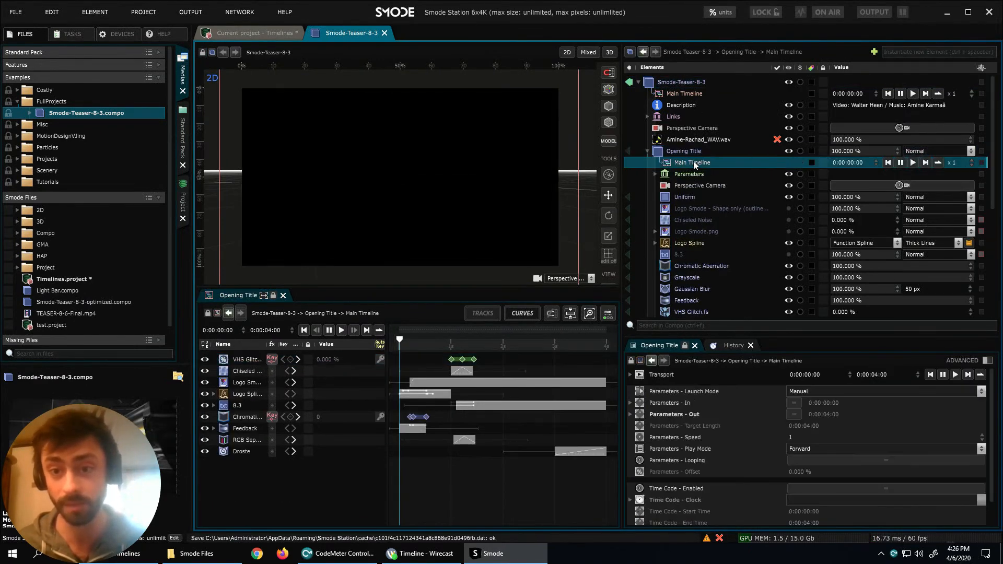
{"action": "scroll", "coordinate": [715, 180], "scroll_direction": "down", "scroll_amount": 1}
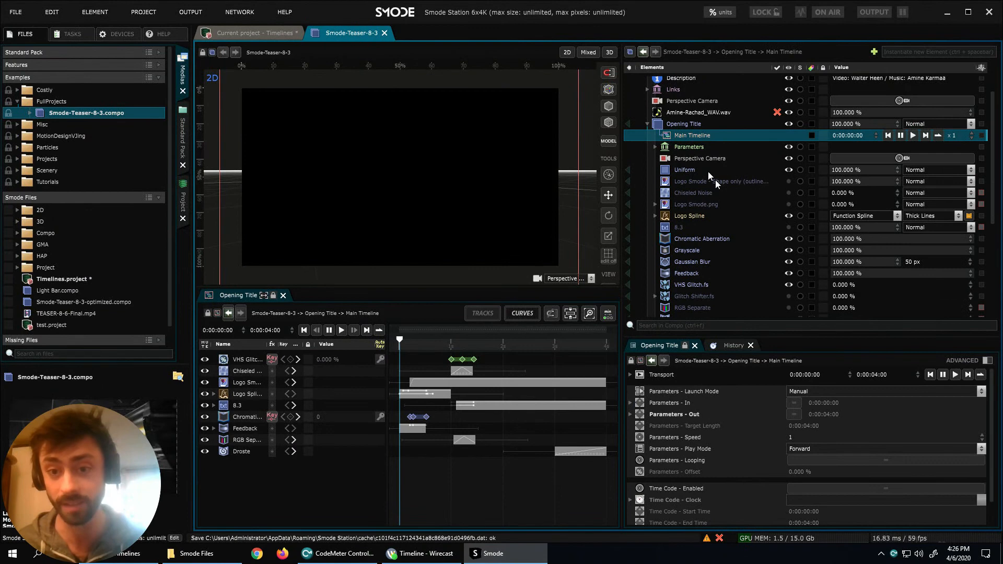
{"action": "left_click", "coordinate": [647, 124]}
{"action": "left_click", "coordinate": [677, 150]}
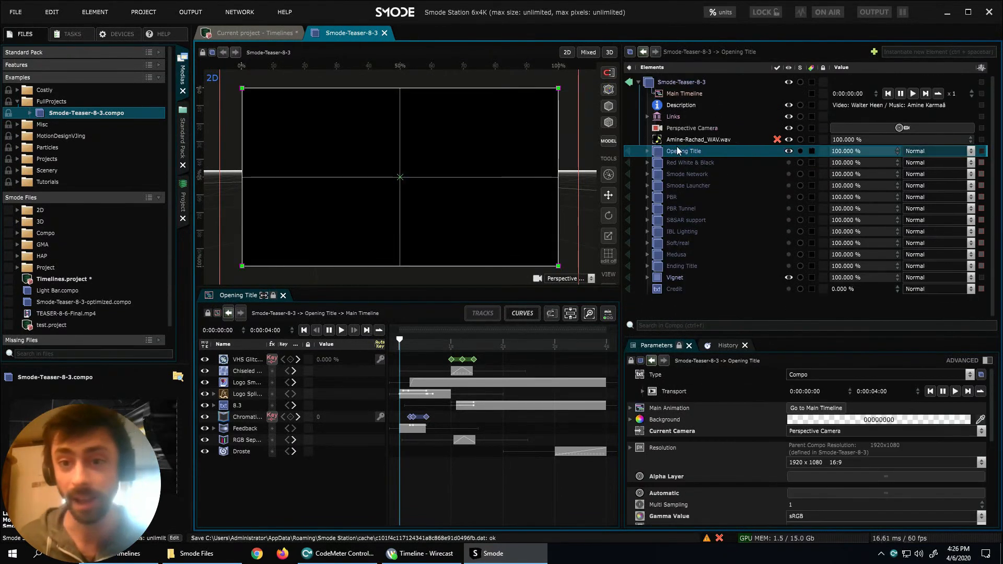
Move the teaser's Main Timeline to 0:00:10:48 and inspect the parameters of its WAV soundtrack.
{"action": "left_click", "coordinate": [677, 96]}
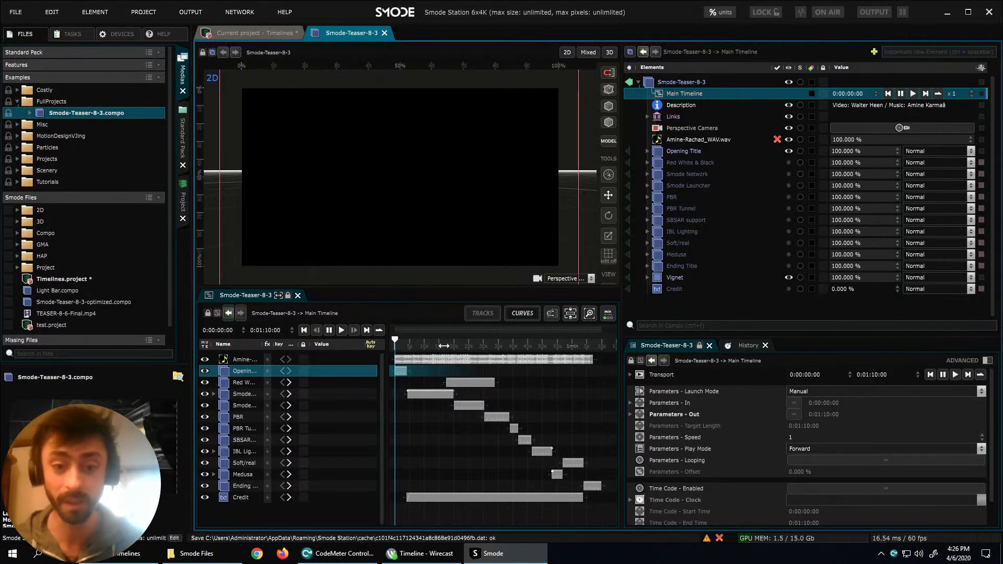
{"action": "left_click", "coordinate": [427, 343]}
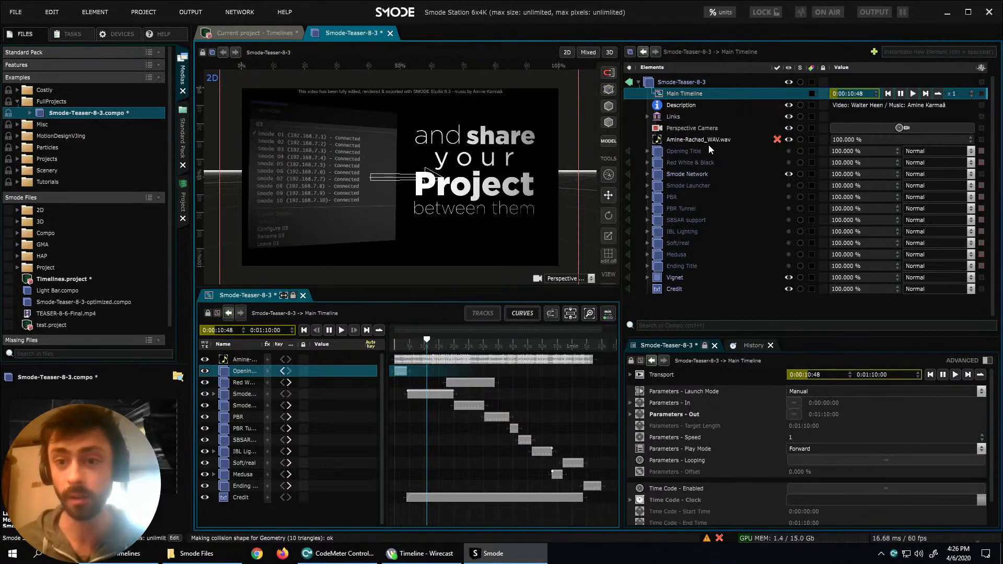
{"action": "left_click", "coordinate": [690, 140]}
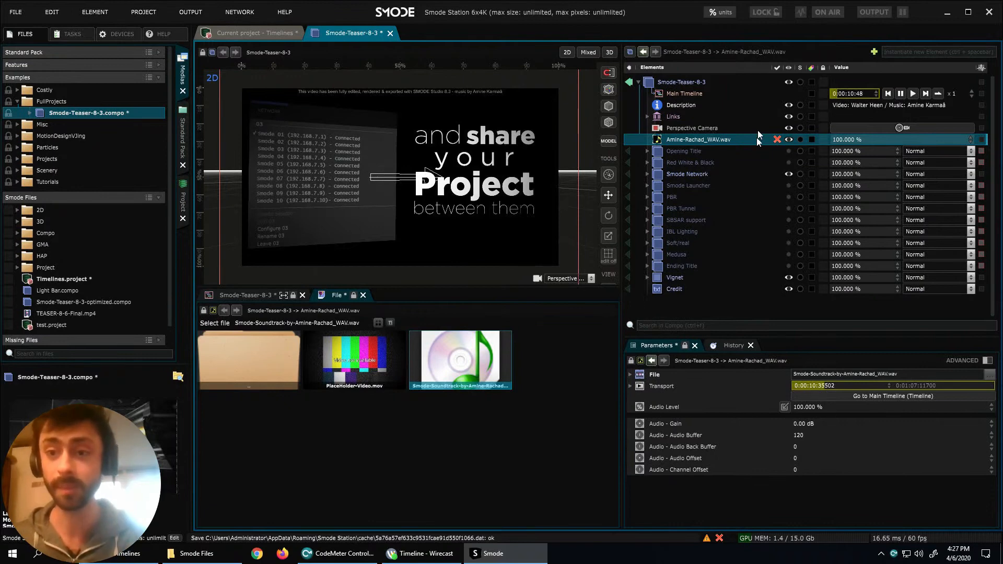
{"action": "mouse_move", "coordinate": [776, 141]}
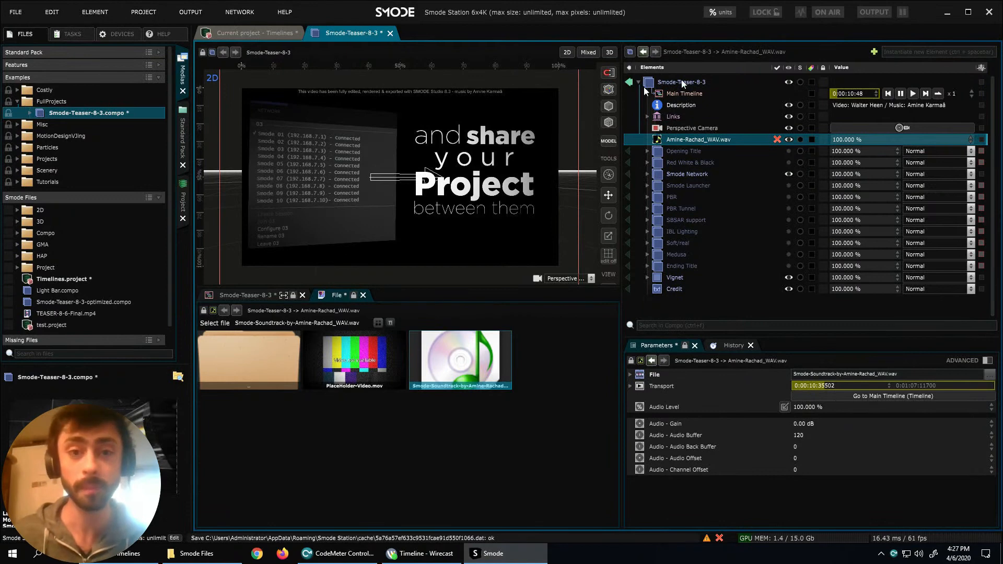
Show the teaser's Main Timeline again and scrub it to 0:00:21:24.
{"action": "left_click", "coordinate": [678, 95]}
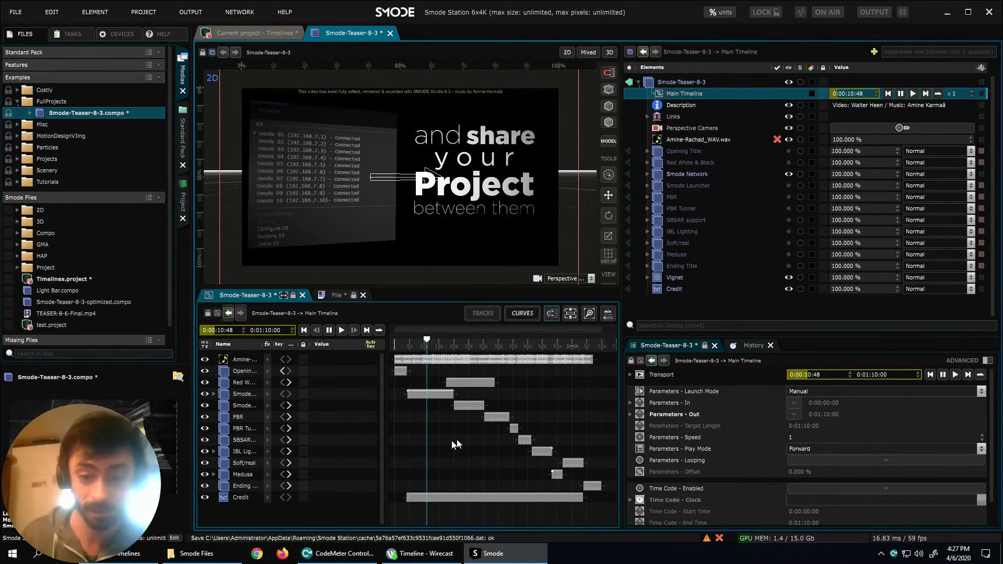
{"action": "left_click", "coordinate": [438, 345]}
{"action": "left_click_drag", "start_coordinate": [438, 346], "coordinate": [463, 350]}
{"action": "left_click_drag", "start_coordinate": [471, 437], "coordinate": [461, 417]}
{"action": "left_click", "coordinate": [457, 346]}
{"action": "left_click_drag", "start_coordinate": [457, 346], "coordinate": [445, 345]}
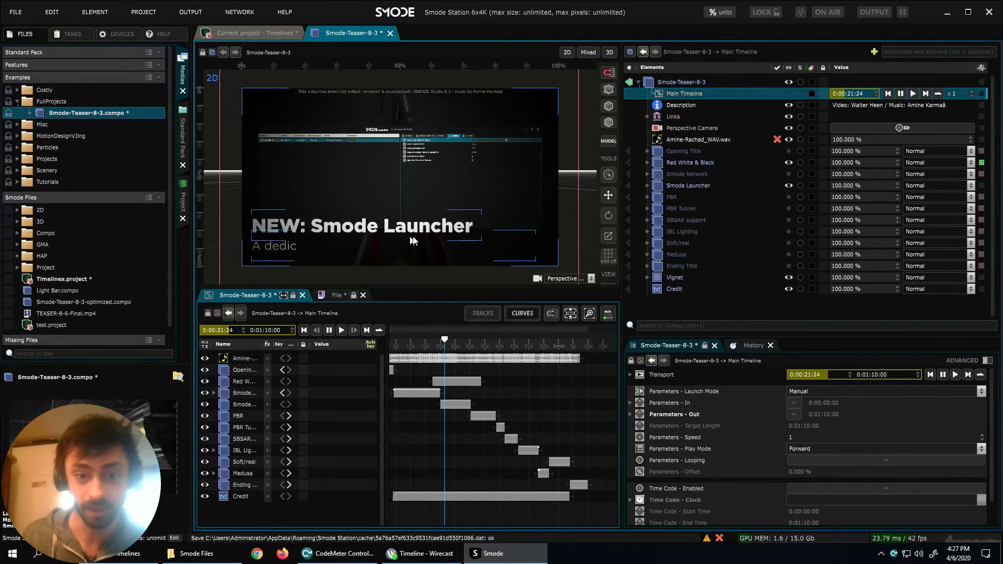
Enlarge the viewport and play the teaser from 0:00:21:02 to 0:00:24:00.
{"action": "left_click_drag", "start_coordinate": [425, 286], "coordinate": [436, 387]}
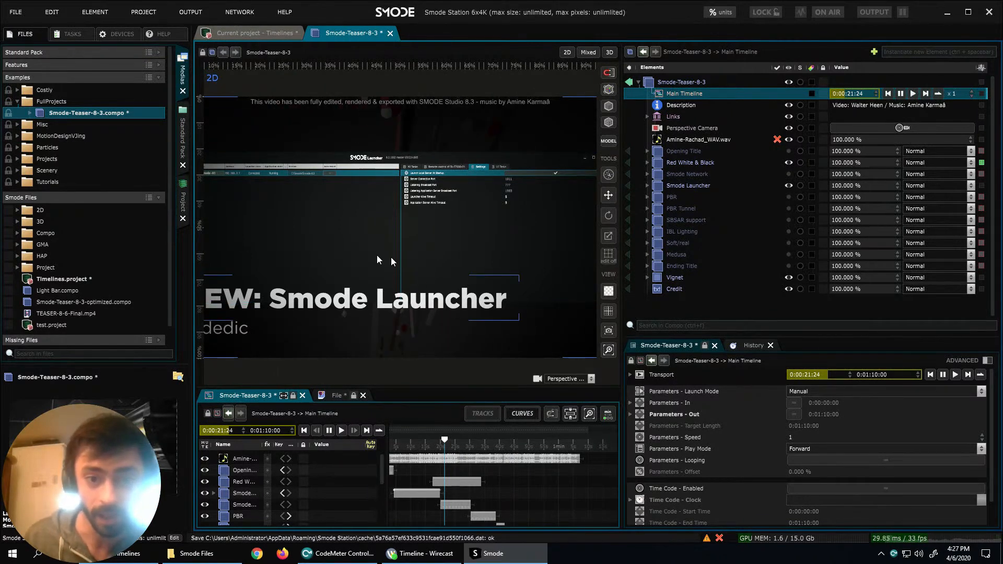
{"action": "left_click_drag", "start_coordinate": [444, 441], "coordinate": [444, 442]}
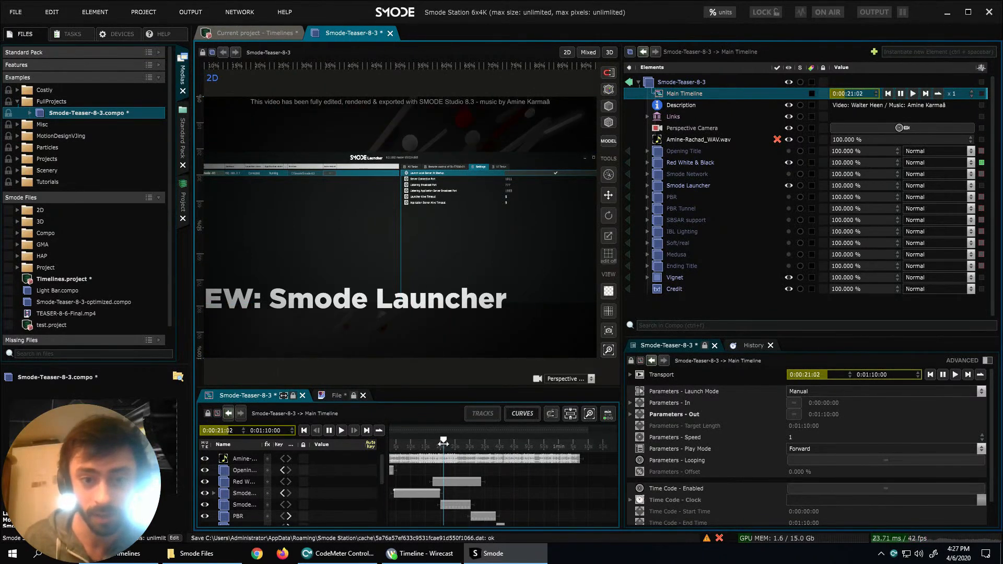
{"action": "key", "text": "space"}
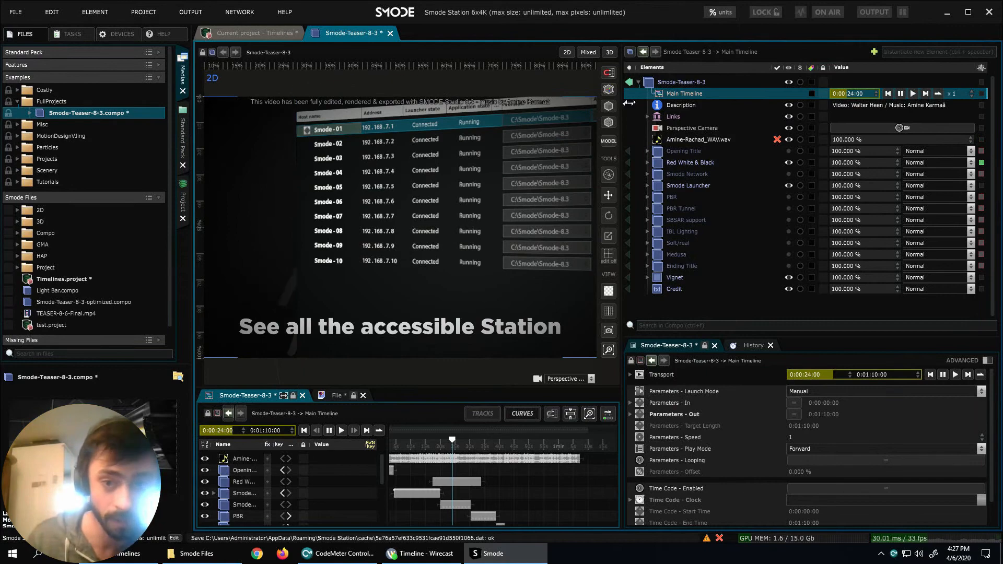
View the Smode Launcher compo on its own, look around it in 3D, and return to the whole teaser.
{"action": "left_click", "coordinate": [668, 186]}
{"action": "left_click", "coordinate": [631, 187]}
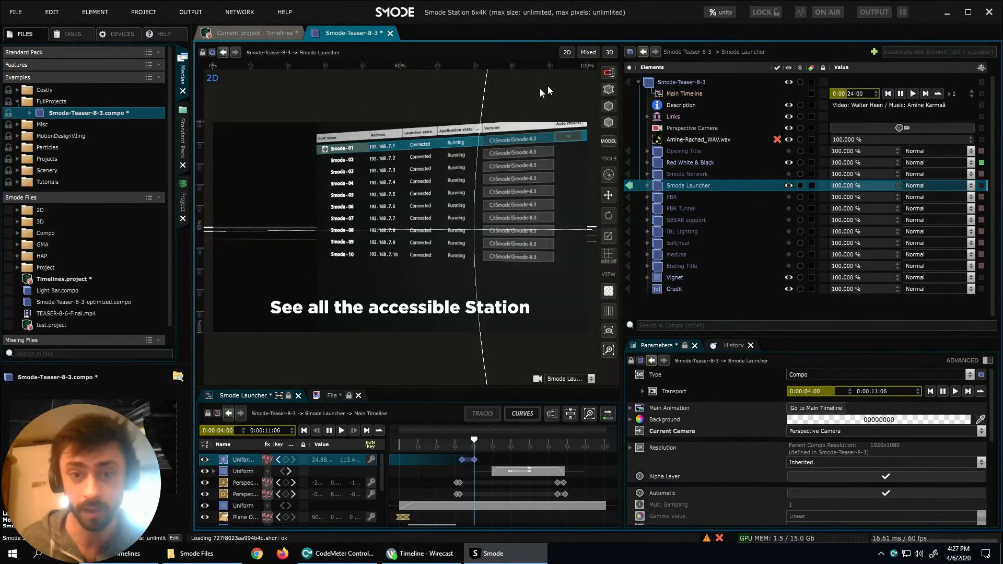
{"action": "left_click", "coordinate": [609, 52]}
{"action": "left_click_drag", "start_coordinate": [403, 282], "coordinate": [322, 286]}
{"action": "left_click", "coordinate": [631, 186]}
Expand the Smode Launcher compo, inspect its Perspective Camera and Plane, and hide and show the Plane.
{"action": "left_click", "coordinate": [647, 186]}
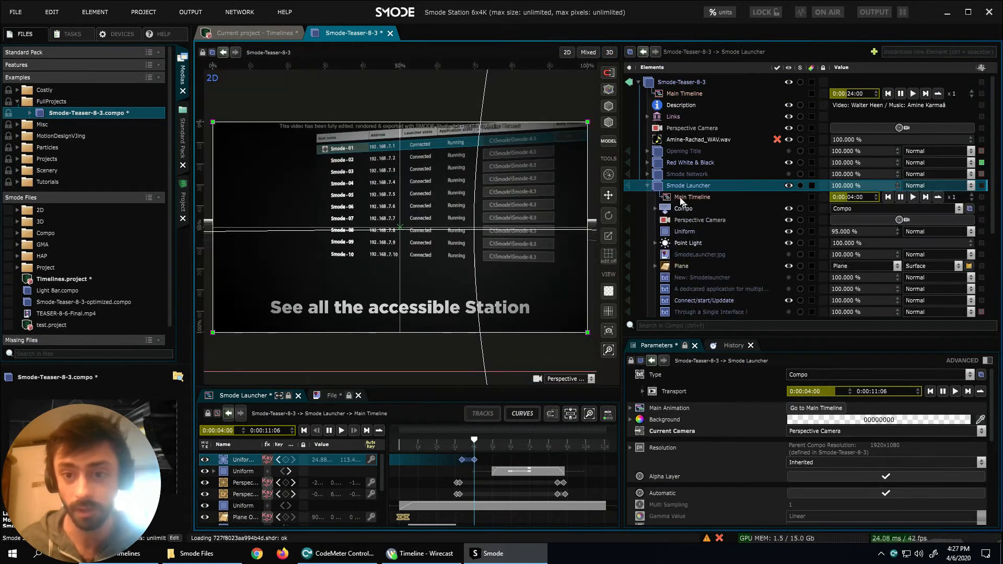
{"action": "scroll", "coordinate": [709, 218], "scroll_direction": "down", "scroll_amount": 1}
{"action": "scroll", "coordinate": [709, 217], "scroll_direction": "down", "scroll_amount": 1}
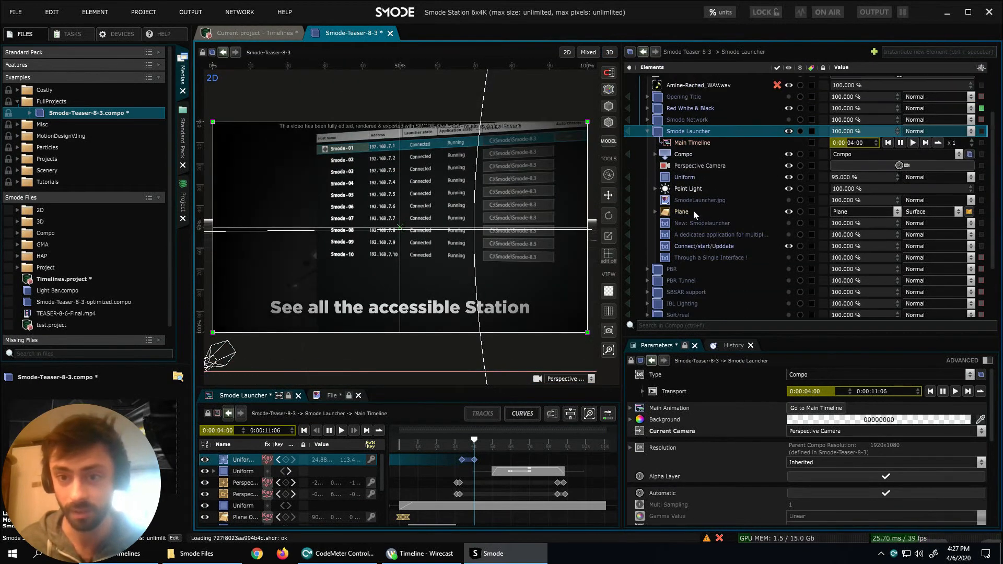
{"action": "left_click", "coordinate": [675, 211]}
{"action": "left_click", "coordinate": [697, 166]}
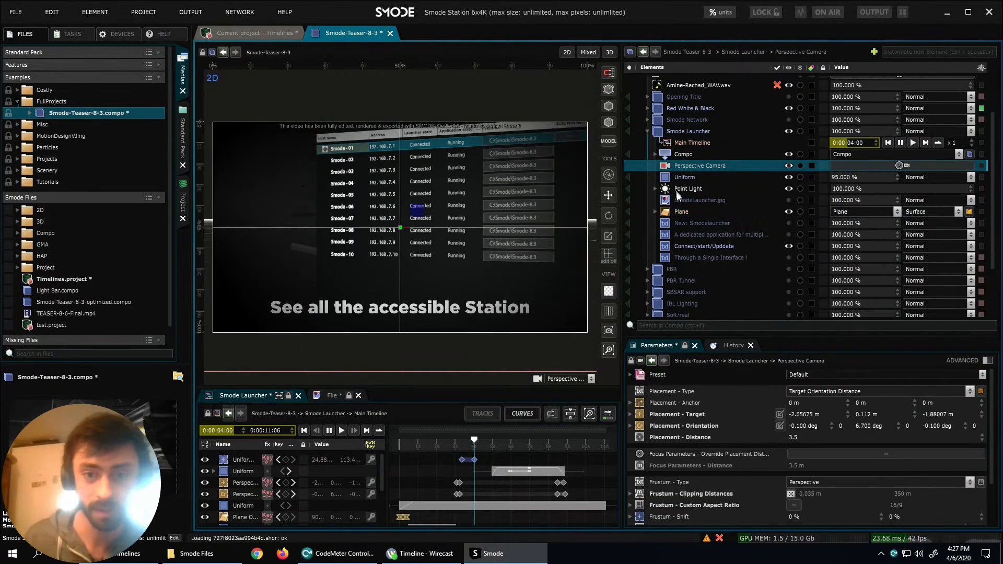
{"action": "left_click", "coordinate": [674, 214]}
{"action": "left_click", "coordinate": [788, 212]}
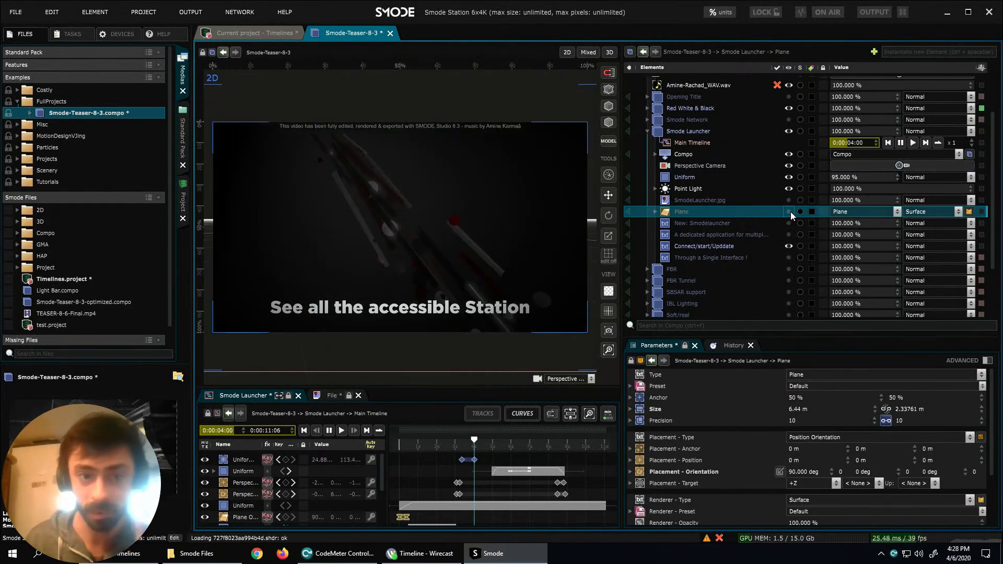
{"action": "left_click", "coordinate": [789, 211]}
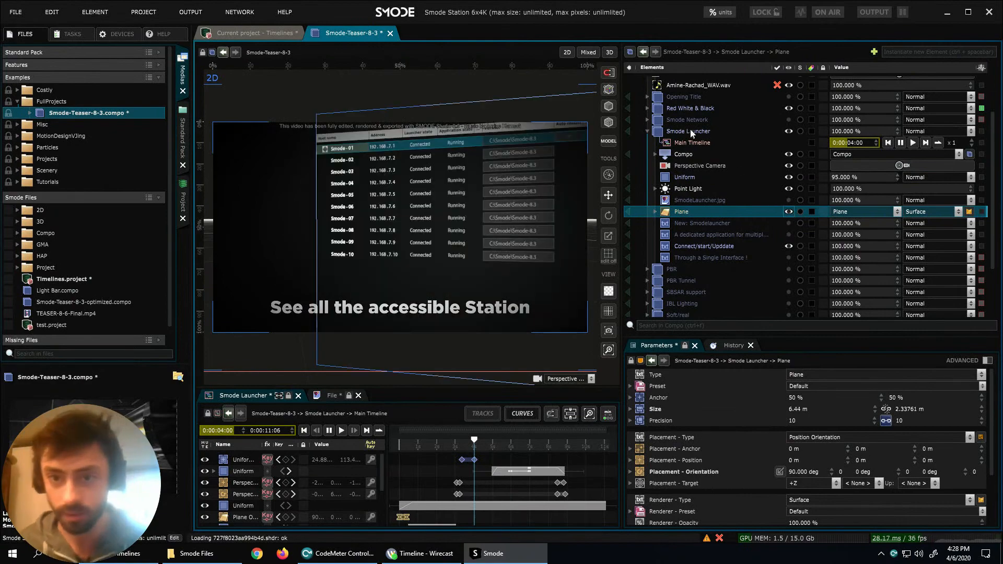
Examine the Red White & Black compo's looping animations, view it alone in 3D and 2D, and return to the whole teaser.
{"action": "left_click", "coordinate": [647, 108]}
{"action": "left_click", "coordinate": [633, 109]}
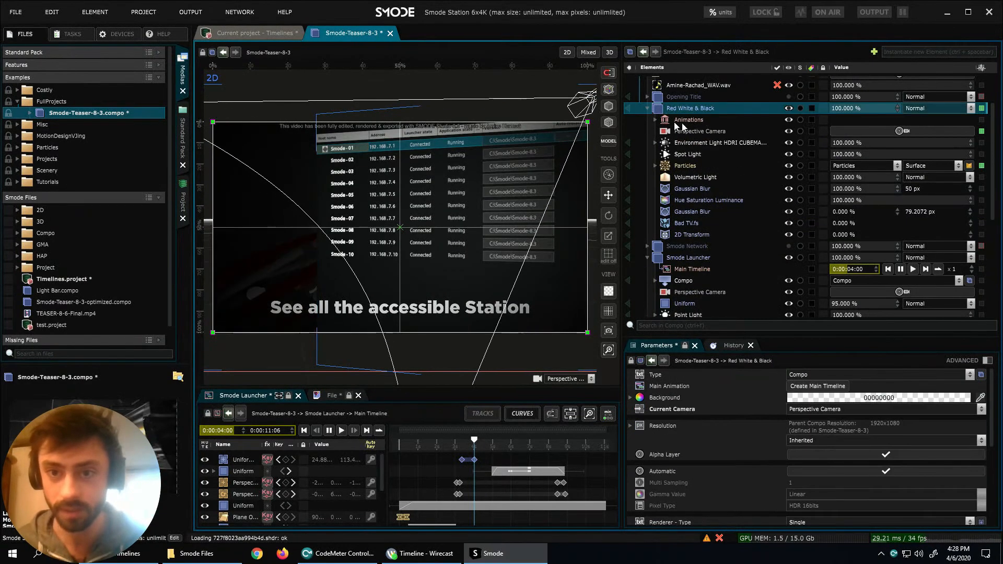
{"action": "left_click", "coordinate": [679, 121]}
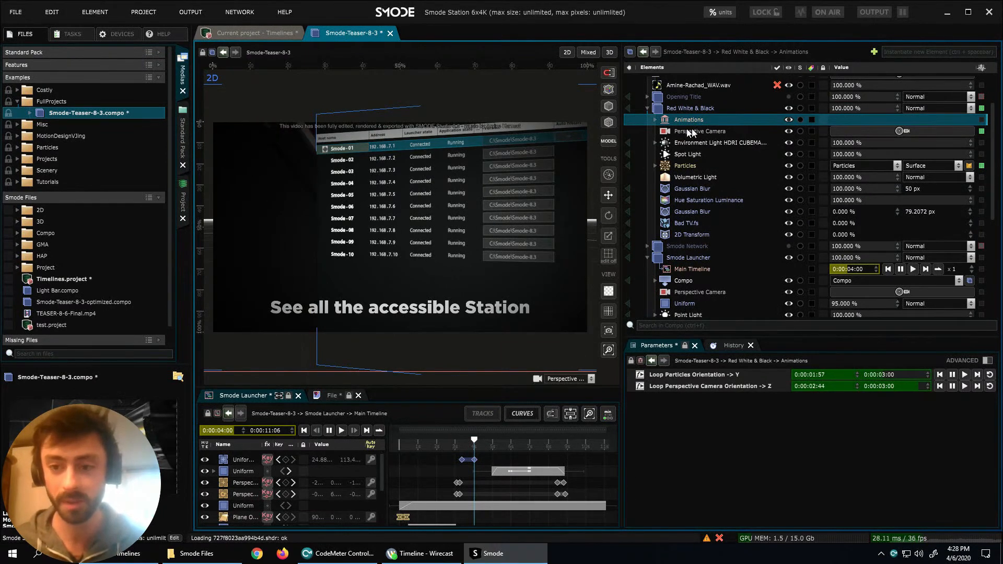
{"action": "left_click", "coordinate": [656, 121]}
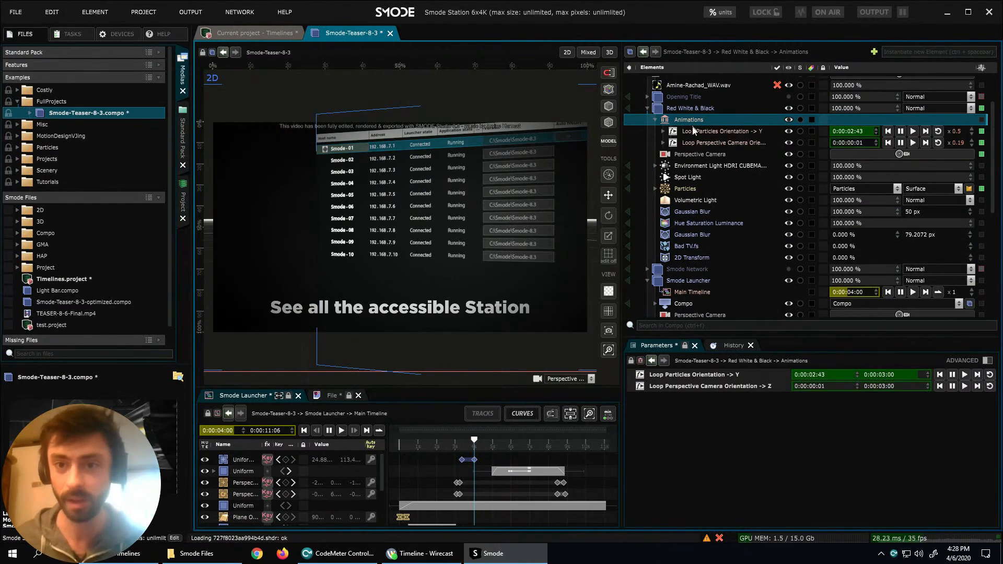
{"action": "left_click", "coordinate": [628, 108]}
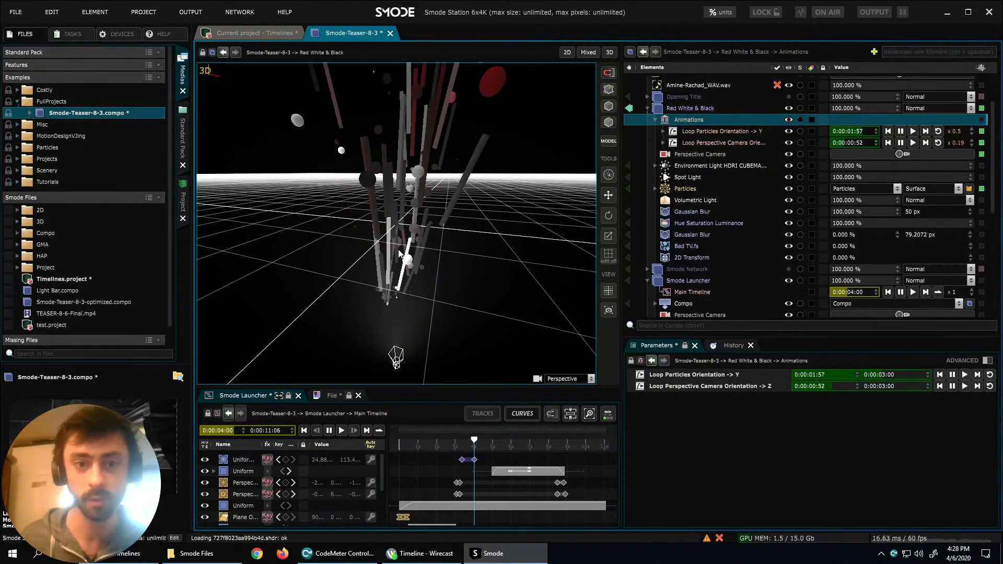
{"action": "left_click", "coordinate": [566, 52]}
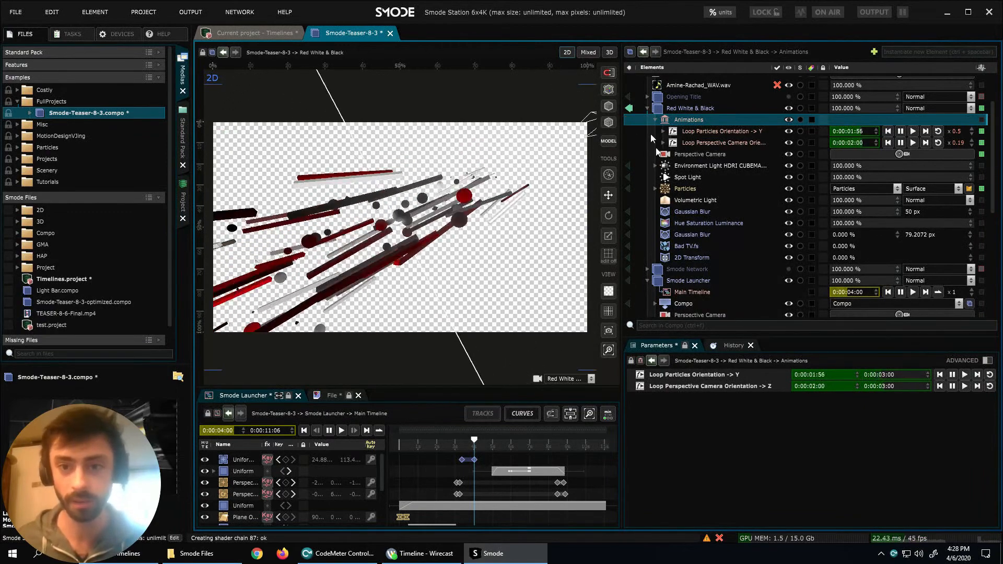
{"action": "left_click", "coordinate": [629, 108]}
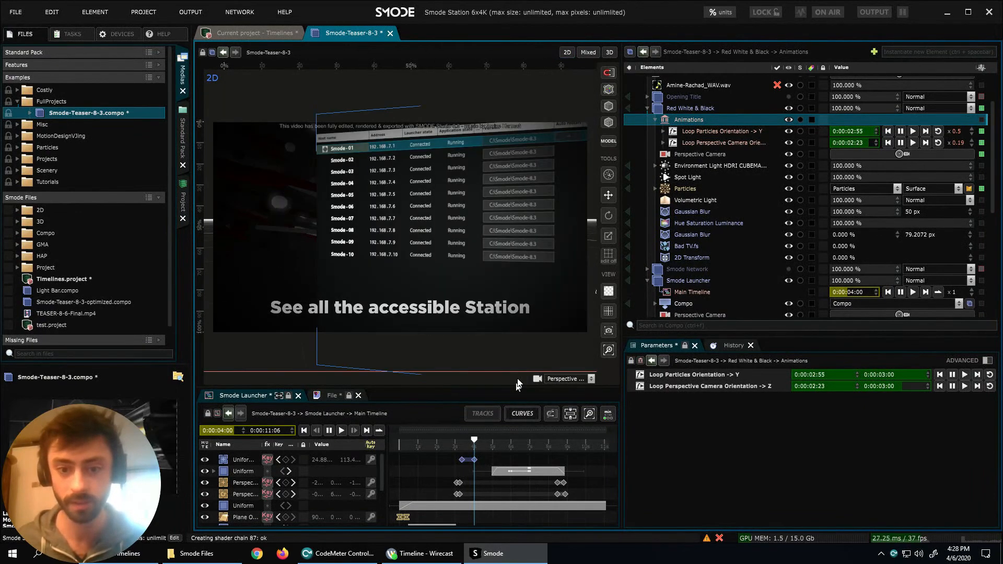
{"action": "scroll", "coordinate": [702, 104], "scroll_direction": "up", "scroll_amount": 3}
{"action": "scroll", "coordinate": [655, 271], "scroll_direction": "down", "scroll_amount": 3}
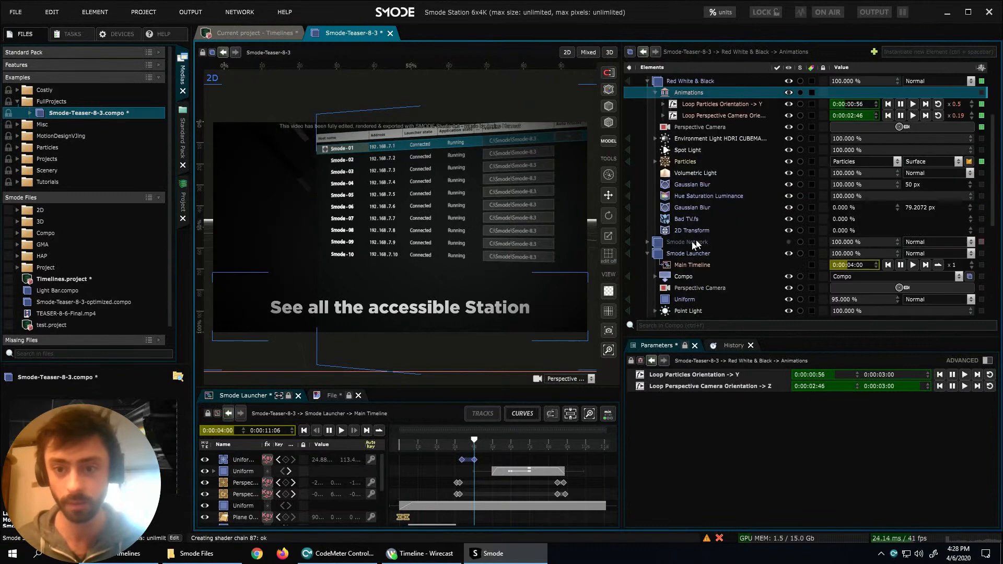
Return to the whole teaser's Main Timeline and scrub it from 0:00:24:00 to 0:00:34:38.
{"action": "left_click", "coordinate": [679, 254]}
{"action": "scroll", "coordinate": [694, 106], "scroll_direction": "up", "scroll_amount": 3}
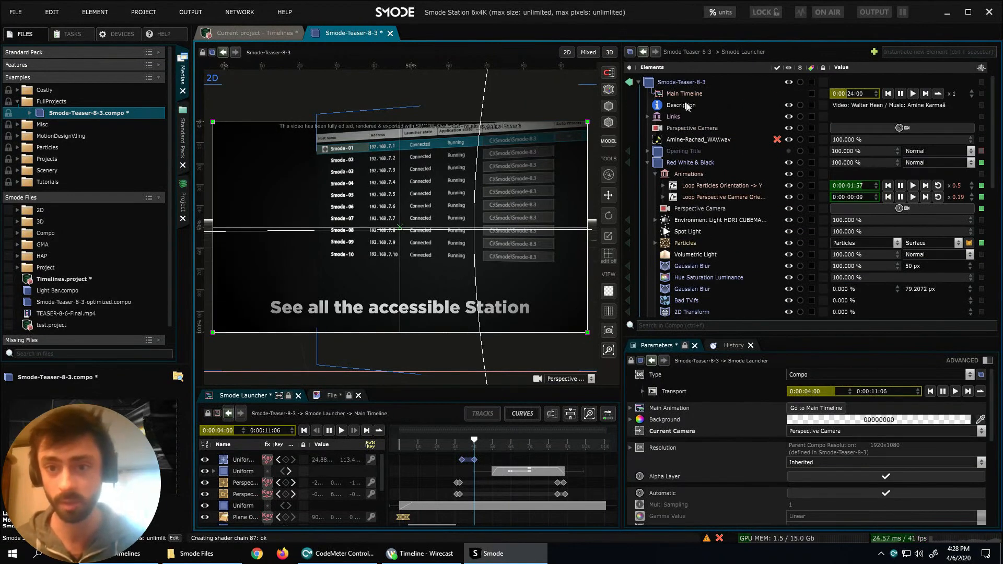
{"action": "left_click", "coordinate": [681, 93]}
{"action": "left_click", "coordinate": [458, 476]}
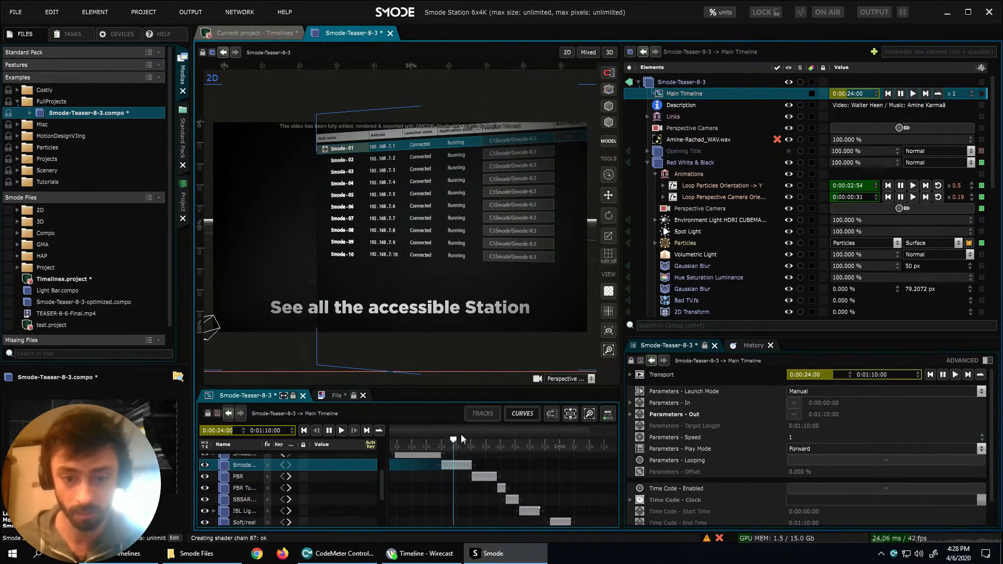
{"action": "left_click_drag", "start_coordinate": [450, 443], "coordinate": [455, 444]}
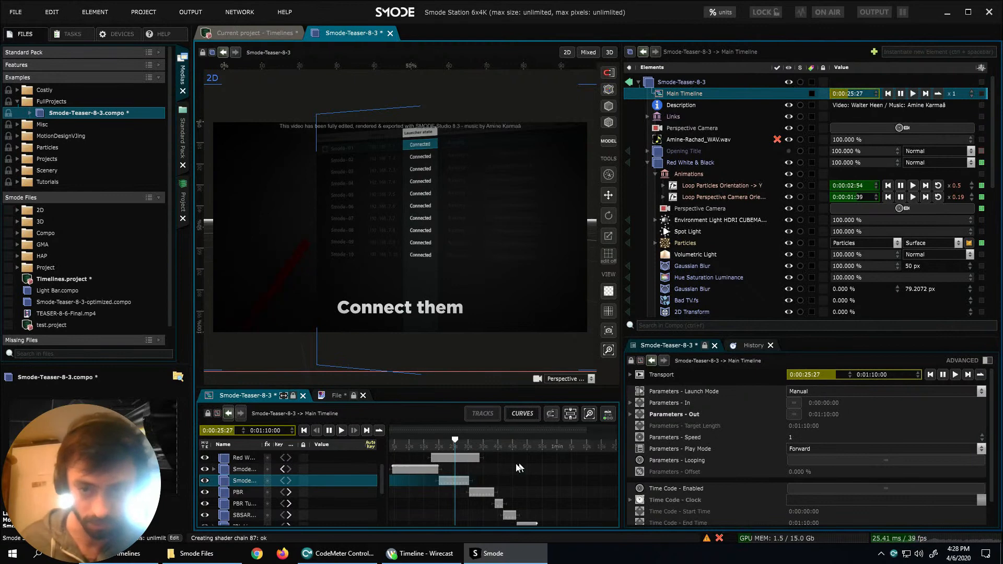
{"action": "left_click_drag", "start_coordinate": [455, 441], "coordinate": [482, 440]}
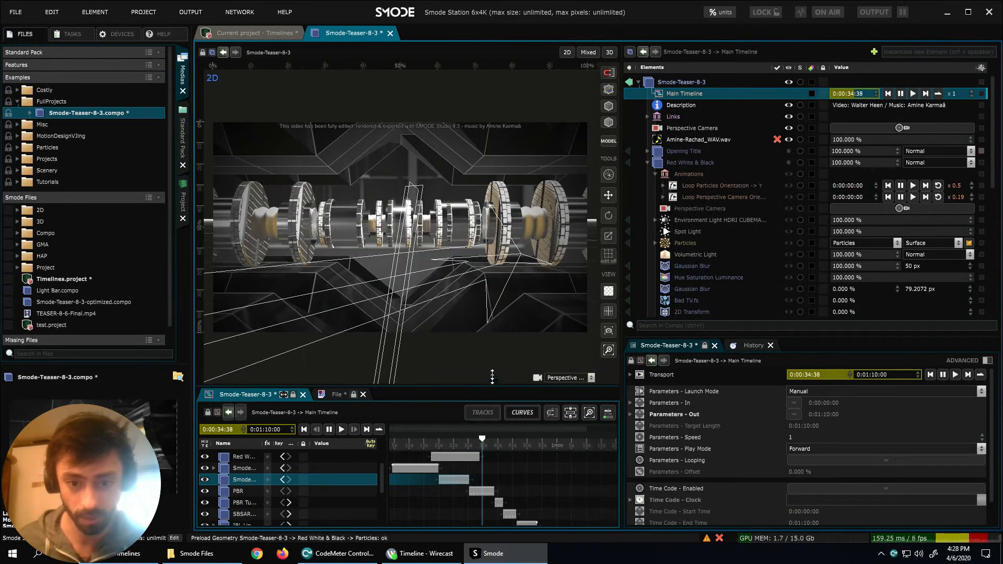
Enlarge the timeline area and scrub the teaser to 0:00:43:28, within the SBSAR support section.
{"action": "left_click_drag", "start_coordinate": [492, 384], "coordinate": [492, 322]}
{"action": "left_click_drag", "start_coordinate": [488, 381], "coordinate": [505, 387]}
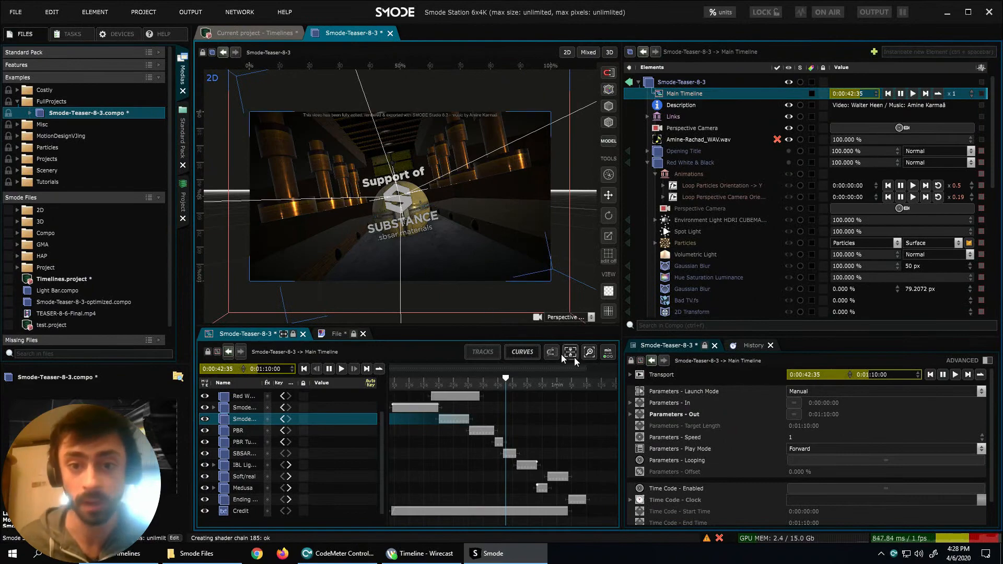
{"action": "left_click_drag", "start_coordinate": [505, 379], "coordinate": [508, 379]}
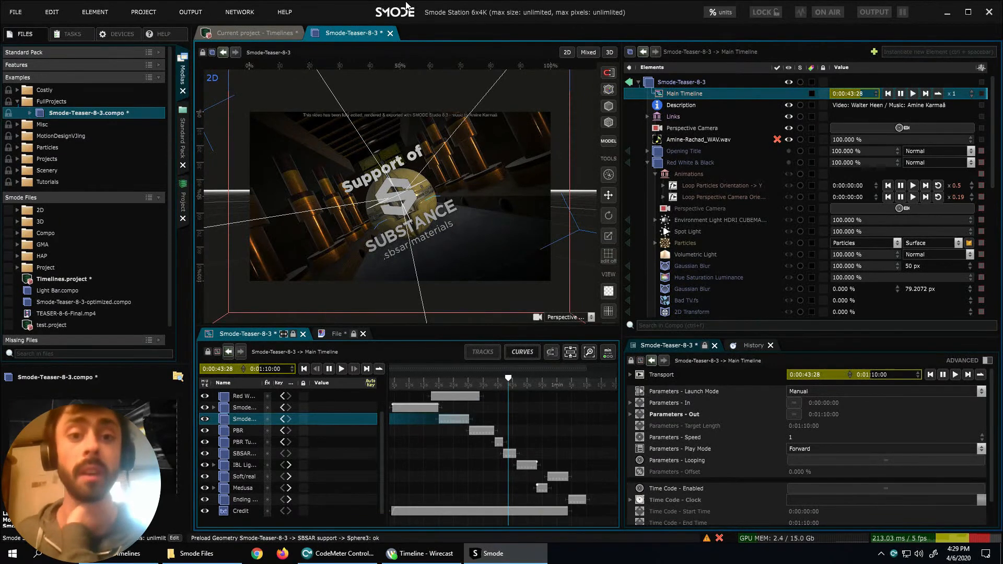
Close the teaser without saving, open Smode-Teaser-8-3-optimized.compo, and move its playhead to 0:00:36:29.
{"action": "left_click", "coordinate": [389, 34]}
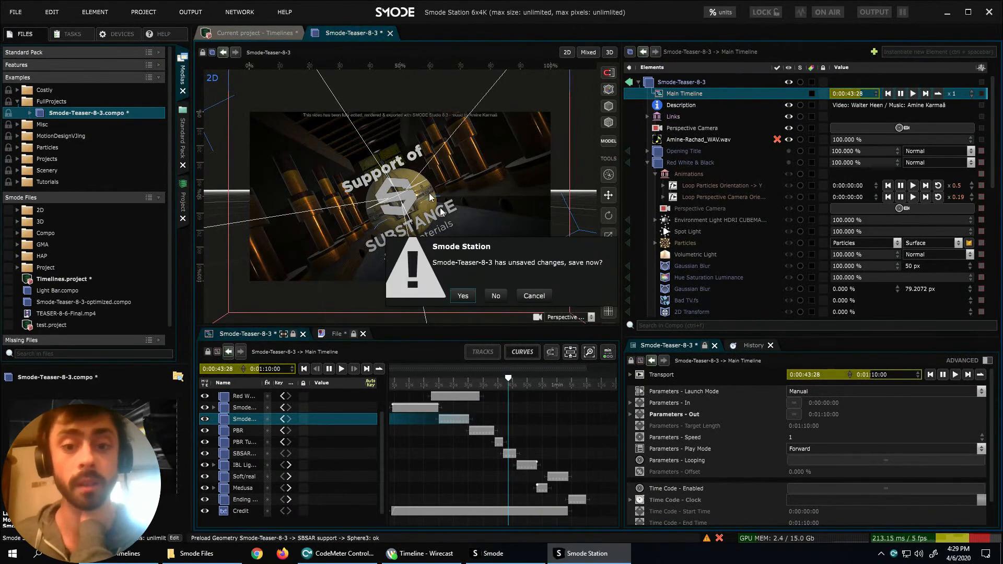
{"action": "left_click", "coordinate": [496, 295]}
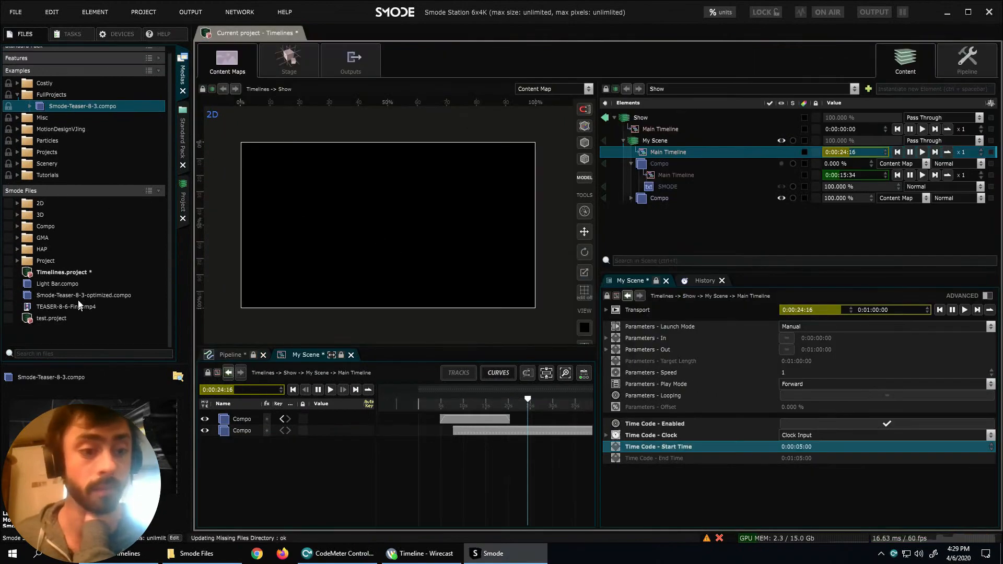
{"action": "left_click", "coordinate": [27, 297]}
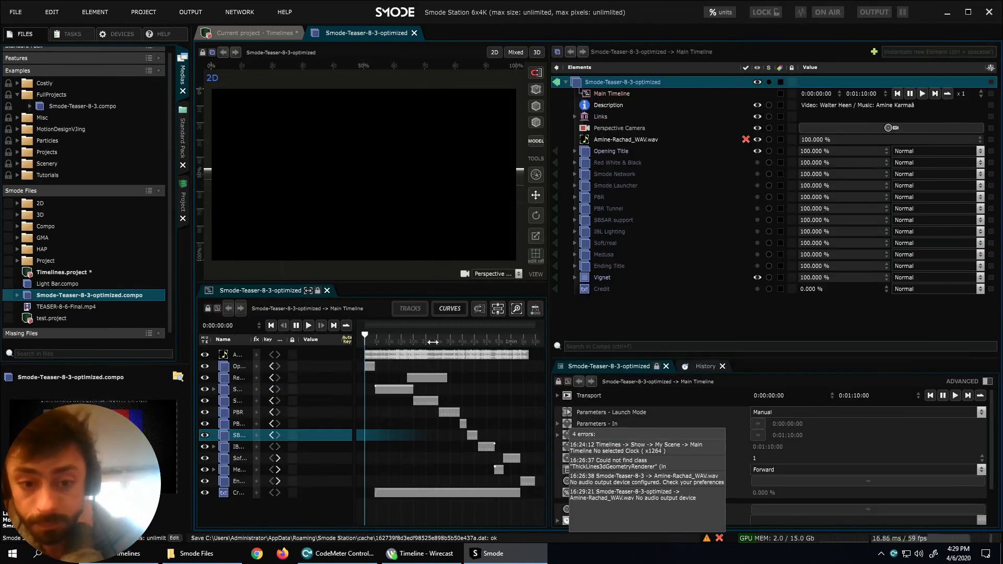
{"action": "left_click_drag", "start_coordinate": [396, 353], "coordinate": [454, 350]}
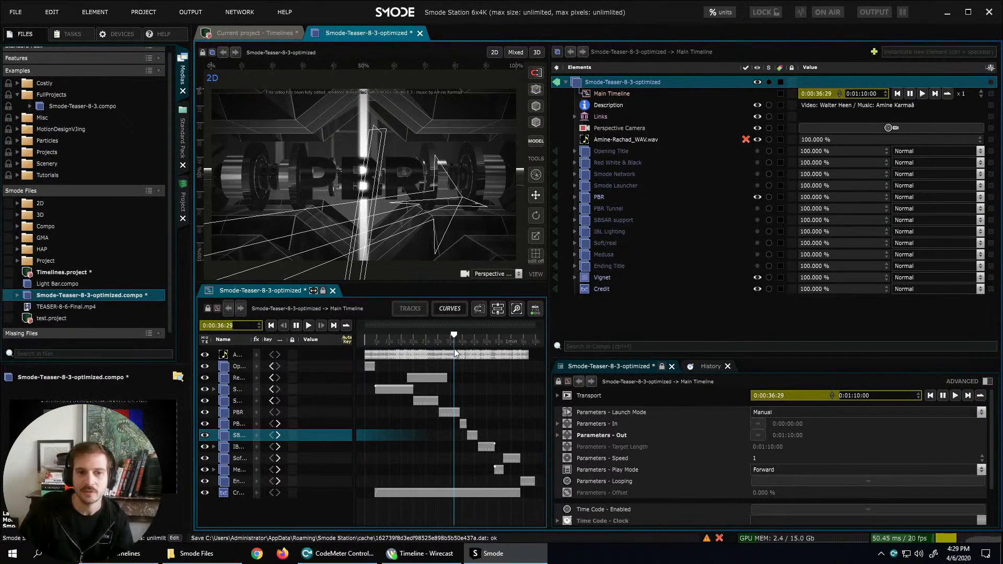
{"action": "key", "text": "F11"}
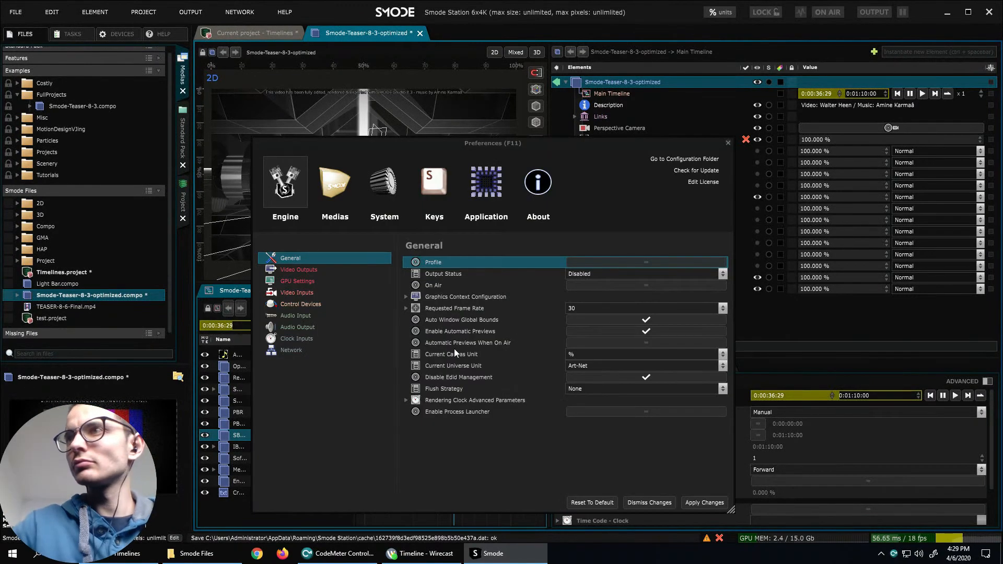
{"action": "key", "text": "F11"}
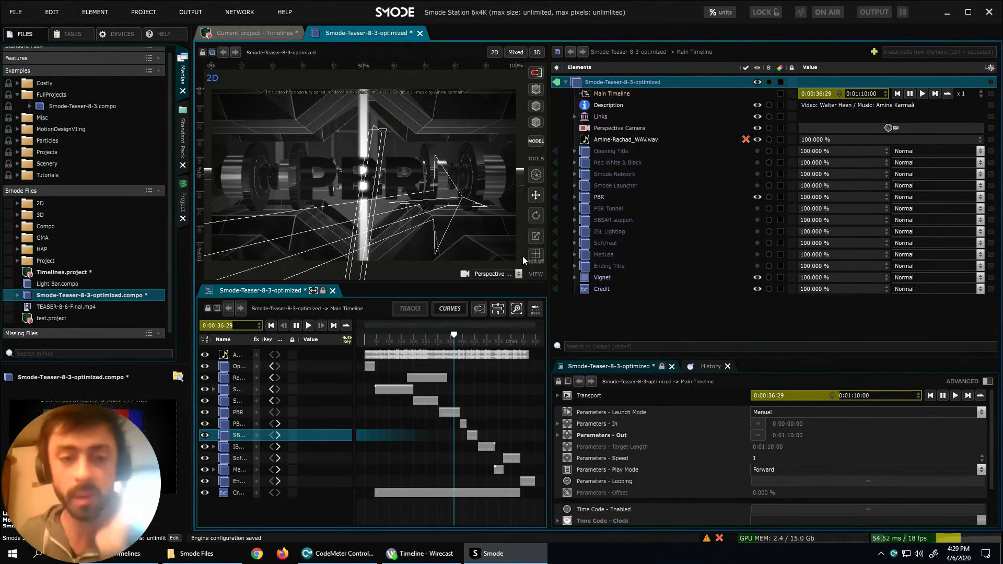
{"action": "left_click", "coordinate": [473, 390]}
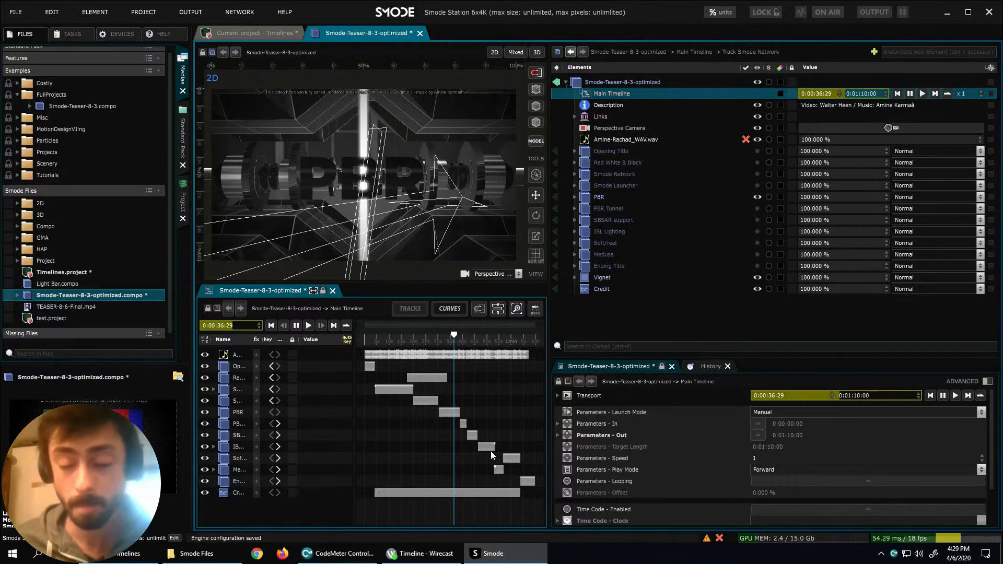
Switch to the Windows Task Manager and examine the per-core CPU load while the teaser renders.
{"action": "right_click", "coordinate": [650, 552]}
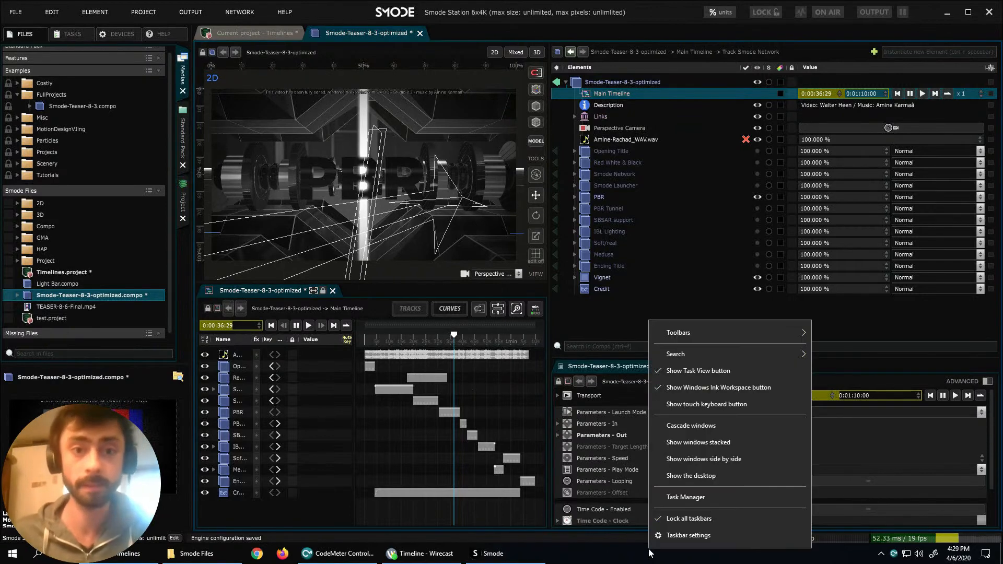
{"action": "left_click", "coordinate": [723, 497]}
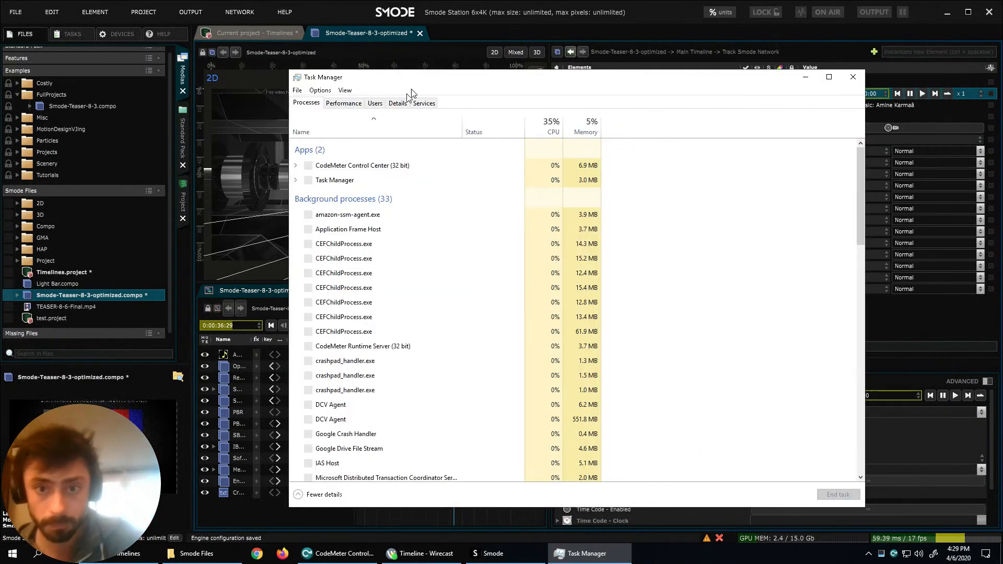
{"action": "left_click", "coordinate": [345, 103]}
{"action": "left_click", "coordinate": [339, 134]}
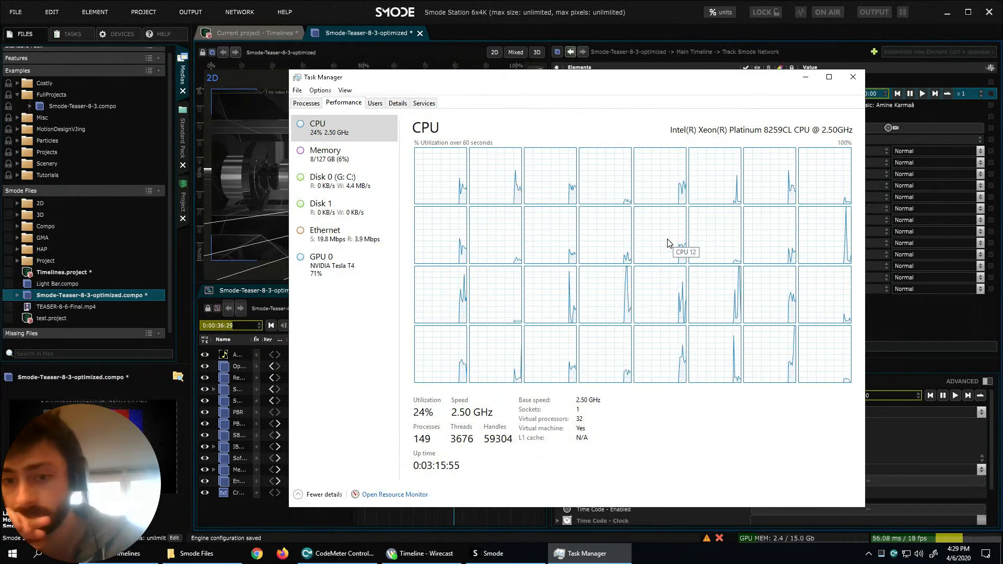
{"action": "right_click", "coordinate": [659, 250]}
{"action": "left_click", "coordinate": [645, 252]}
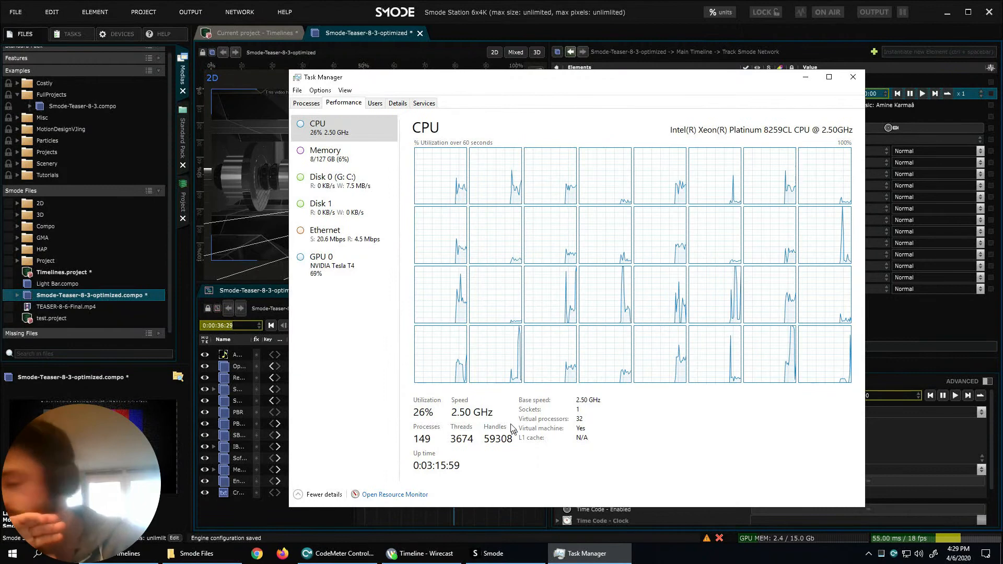
Examine the computer's memory and GPU 0 performance, and close Task Manager.
{"action": "left_click", "coordinate": [352, 165]}
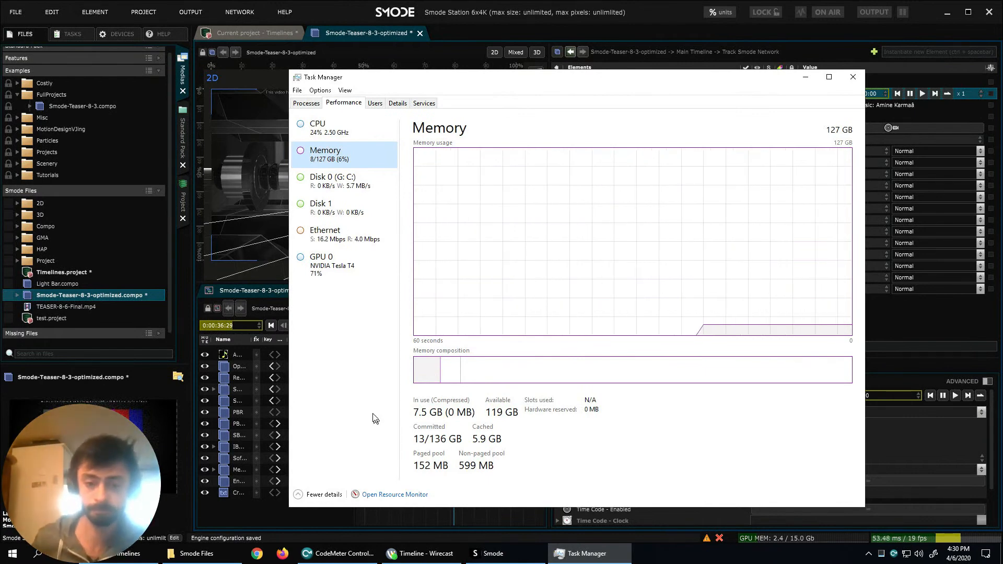
{"action": "left_click", "coordinate": [451, 321]}
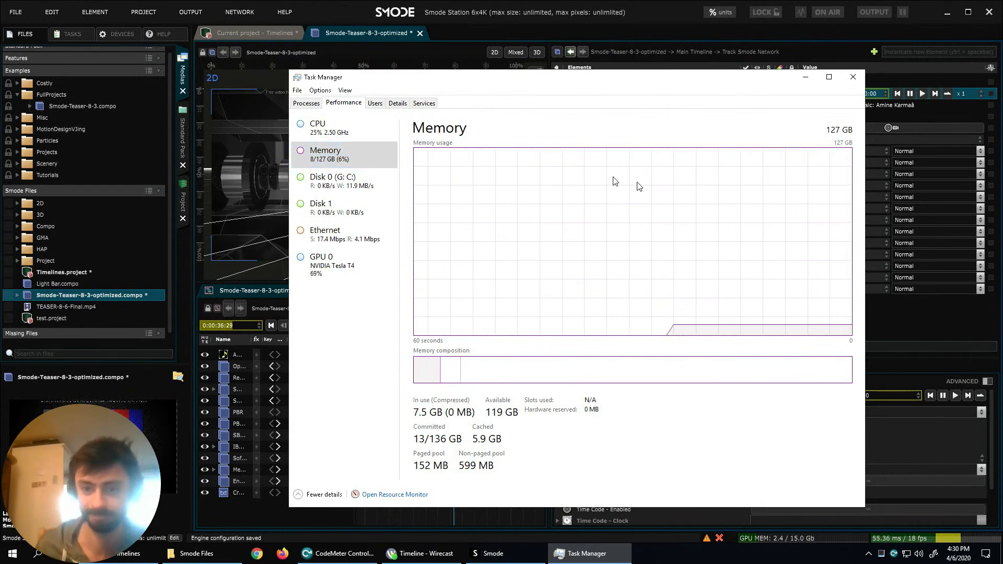
{"action": "left_click", "coordinate": [356, 268]}
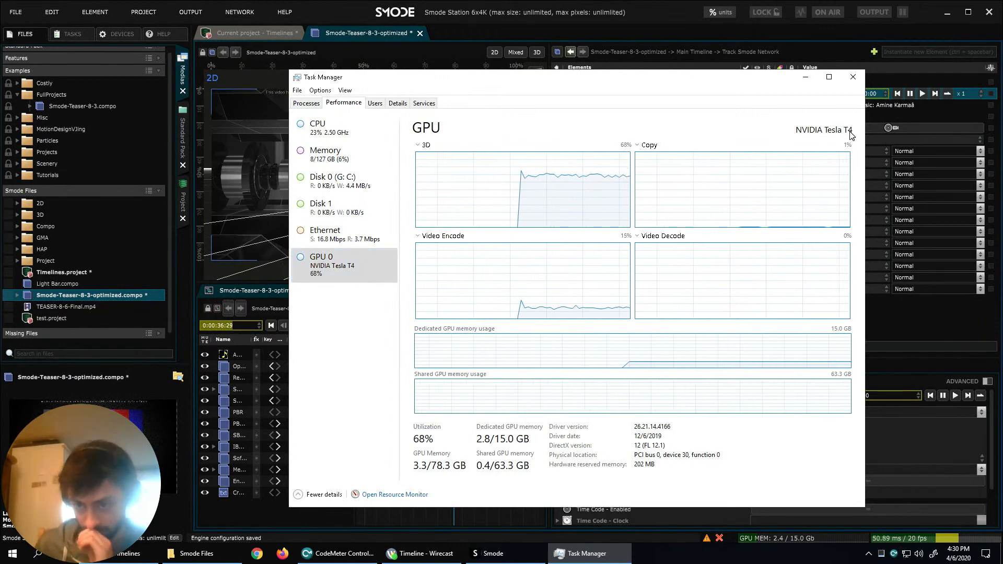
{"action": "left_click_drag", "start_coordinate": [724, 79], "coordinate": [661, 78]}
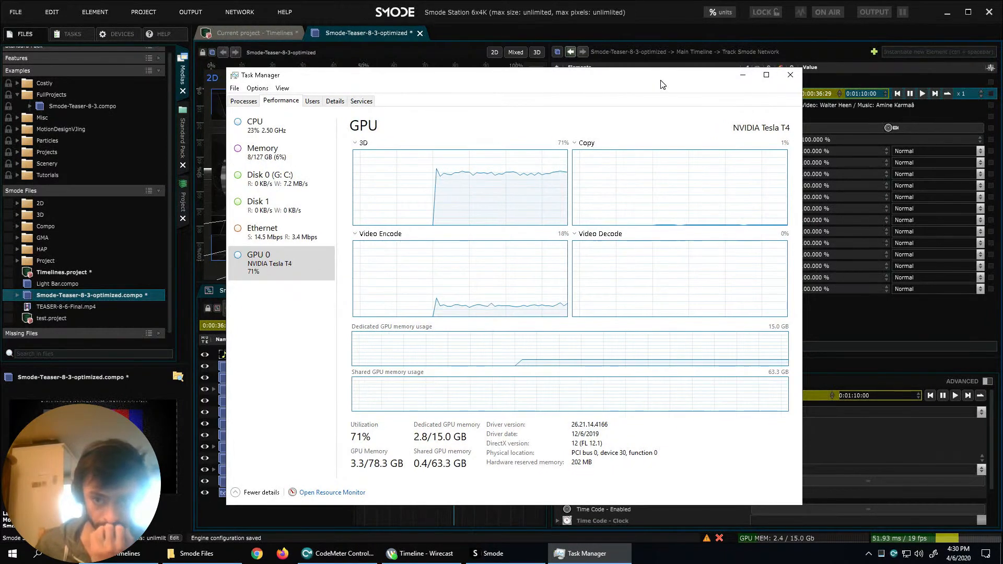
{"action": "left_click_drag", "start_coordinate": [661, 80], "coordinate": [660, 82]}
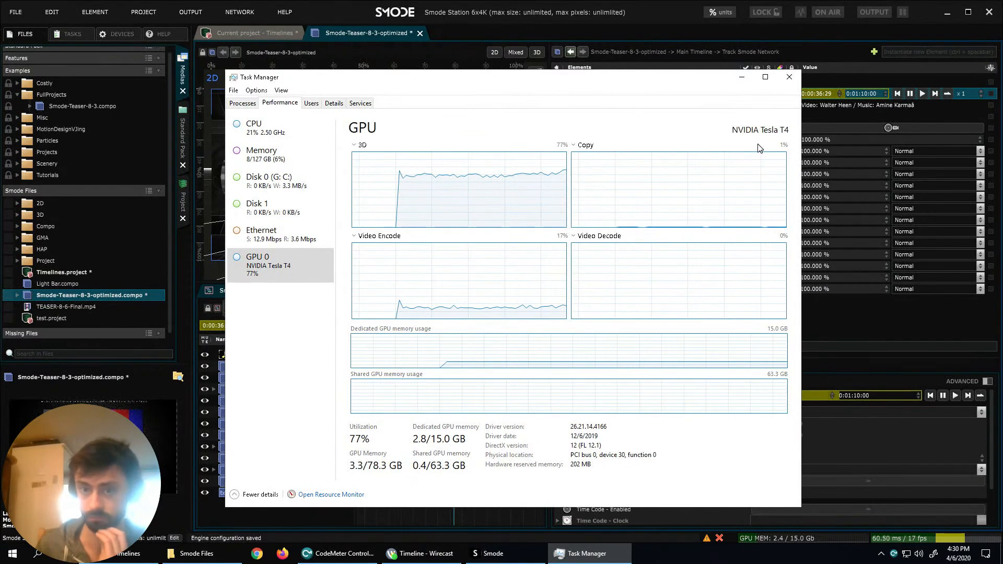
{"action": "left_click_drag", "start_coordinate": [698, 85], "coordinate": [709, 81]}
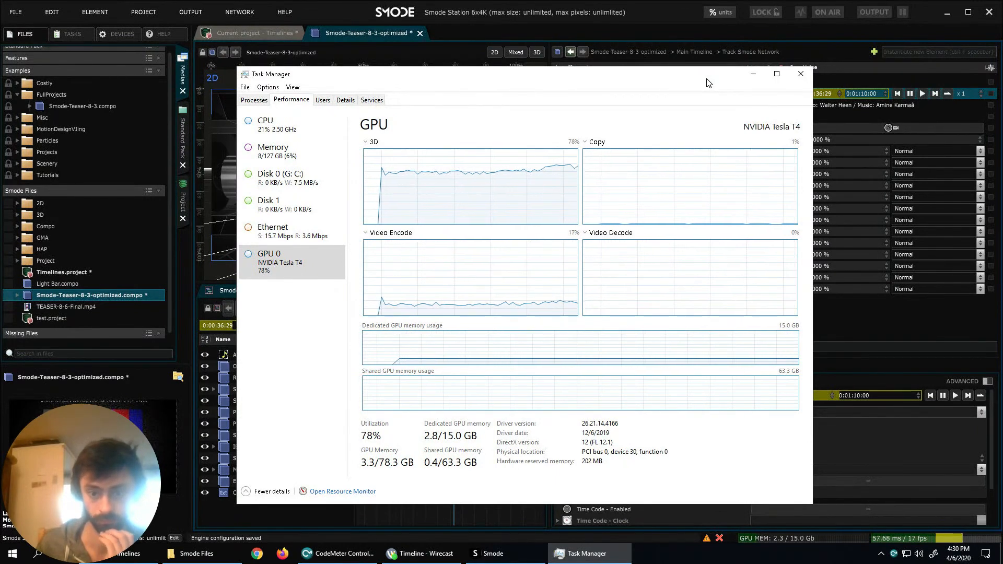
{"action": "left_click_drag", "start_coordinate": [707, 79], "coordinate": [712, 94]}
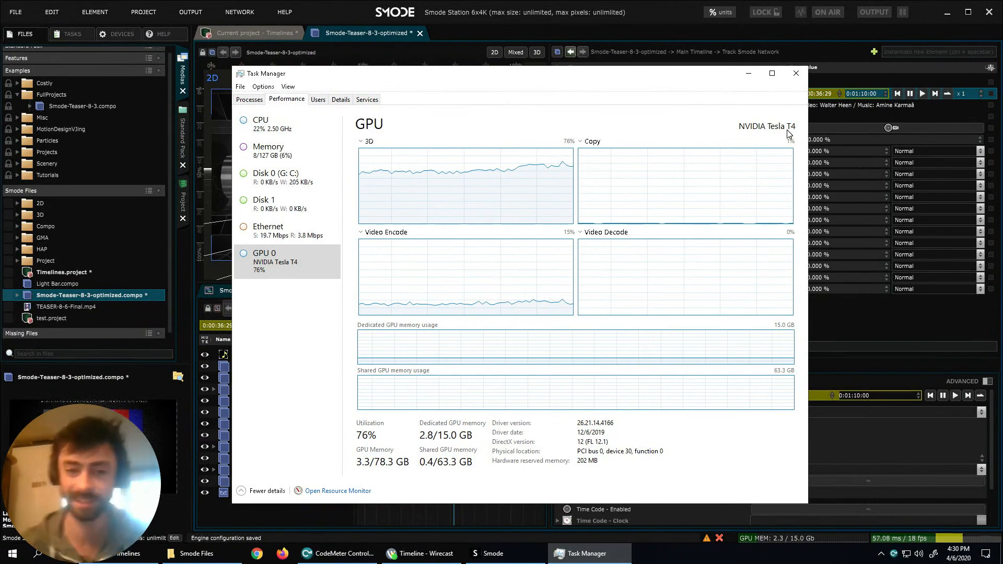
{"action": "left_click", "coordinate": [794, 73]}
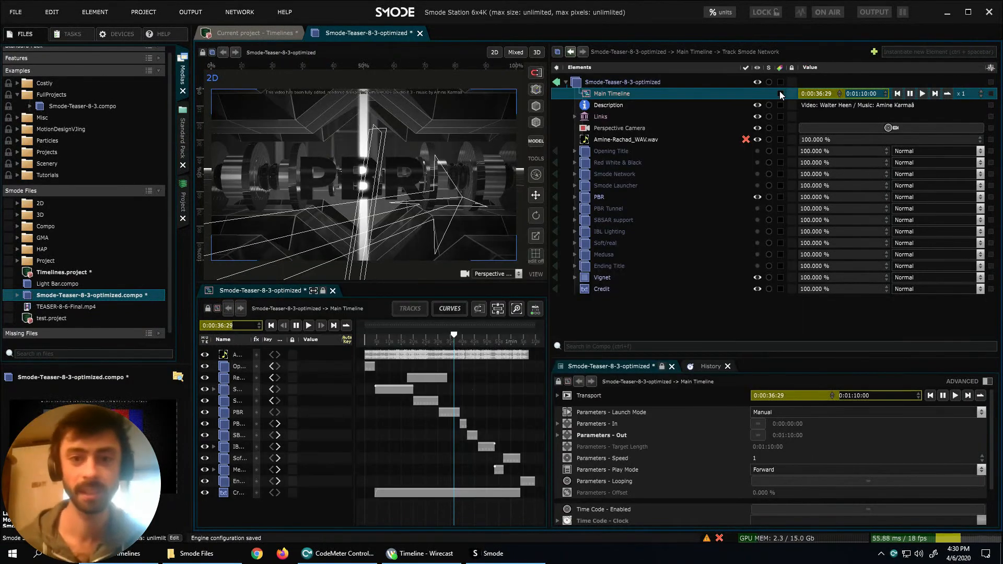
Hide the wireframe guides in the viewport and move the optimized teaser's playhead to 0:00:44:11.
{"action": "left_click", "coordinate": [536, 90]}
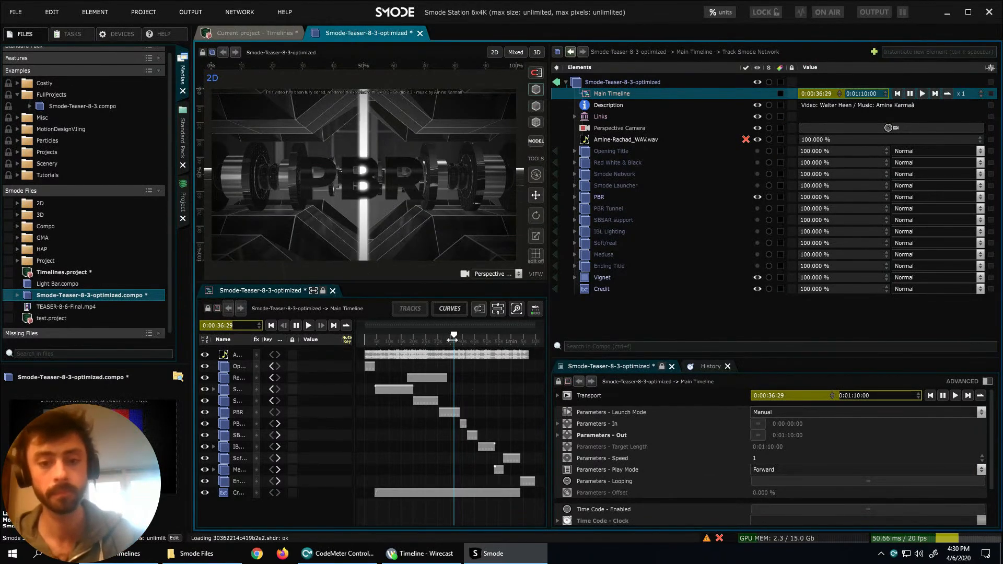
{"action": "left_click_drag", "start_coordinate": [456, 336], "coordinate": [473, 346]}
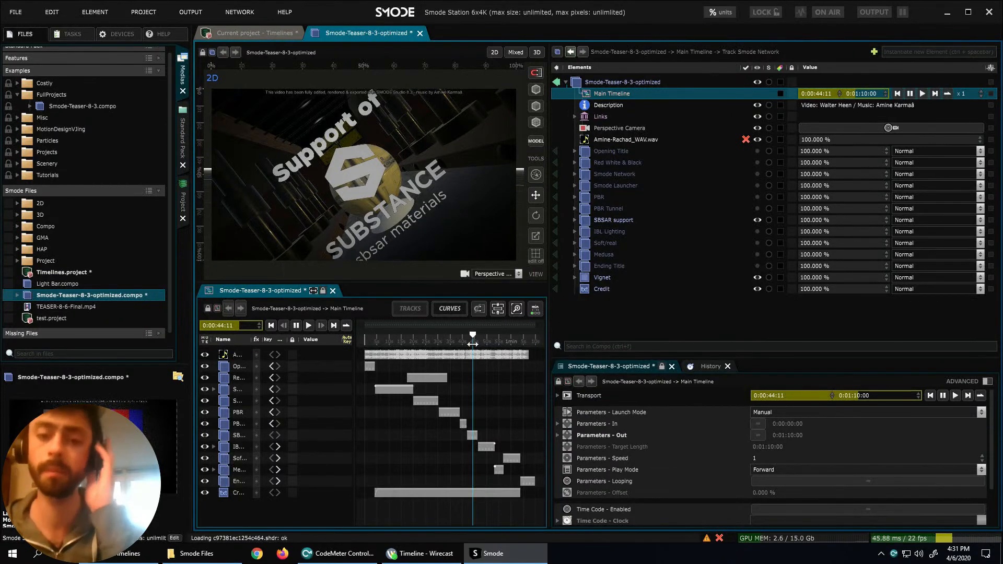
{"action": "left_click", "coordinate": [20, 12]}
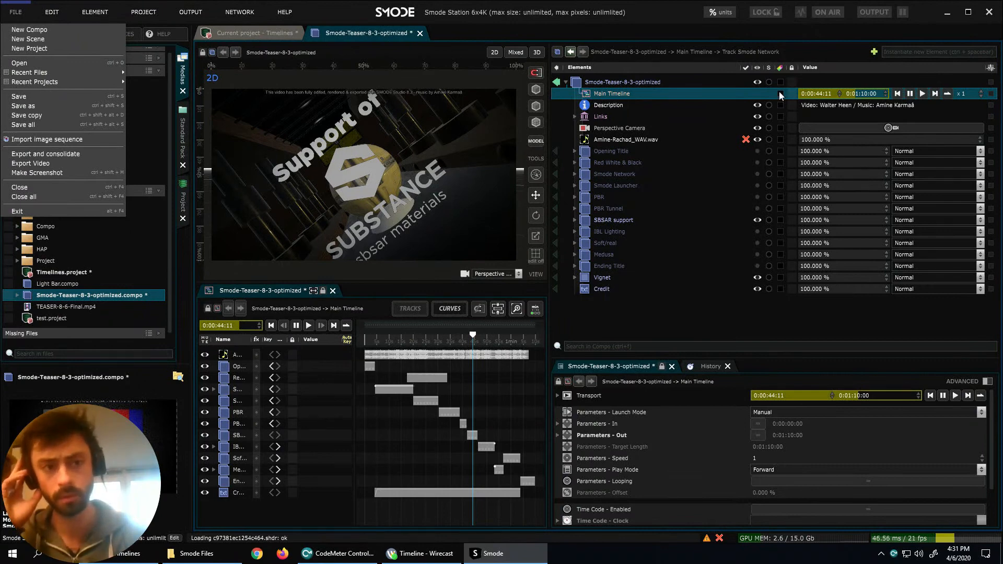
Review the parameters of the optimized teaser compo and of its Main Timeline.
{"action": "left_click", "coordinate": [646, 93]}
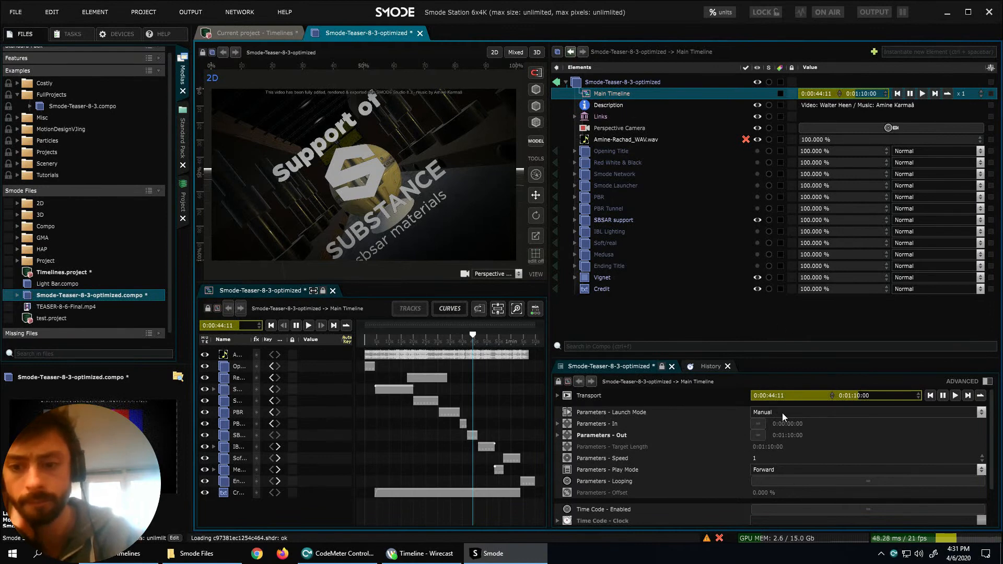
{"action": "left_click", "coordinate": [606, 83]}
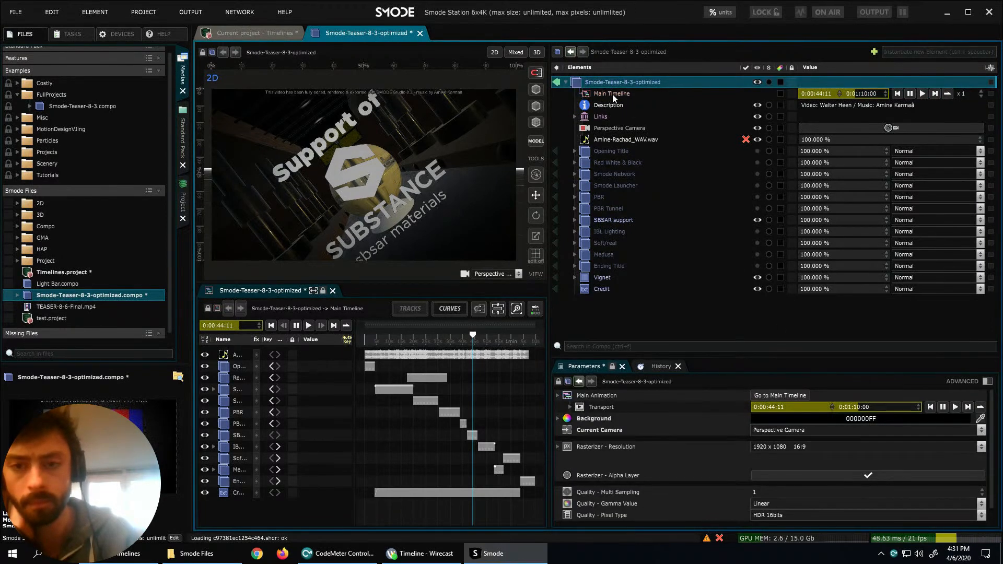
{"action": "left_click", "coordinate": [612, 93]}
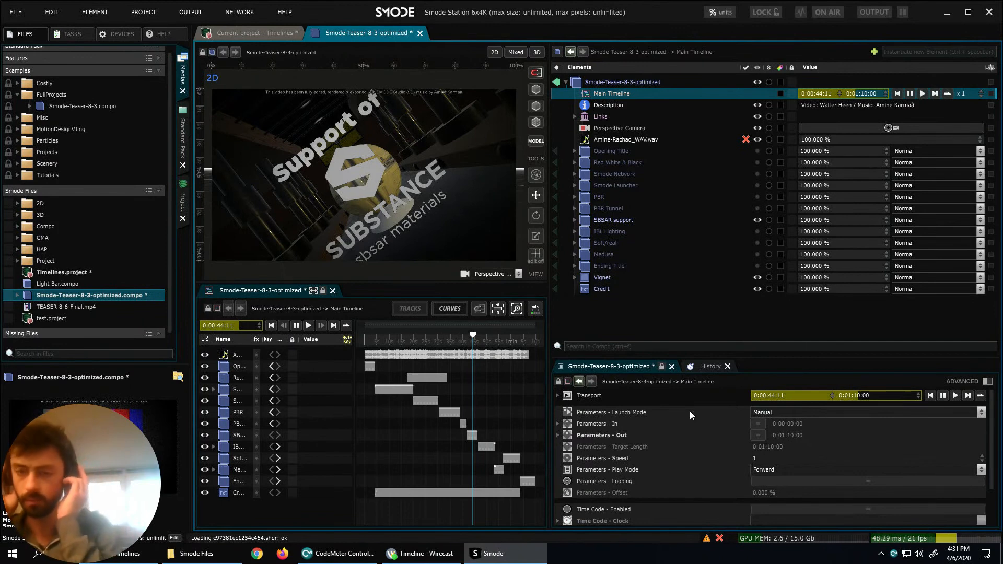
Expand the SBSAR support compo and compare its nested Main Timeline with the whole teaser's timeline.
{"action": "left_click", "coordinate": [576, 219]}
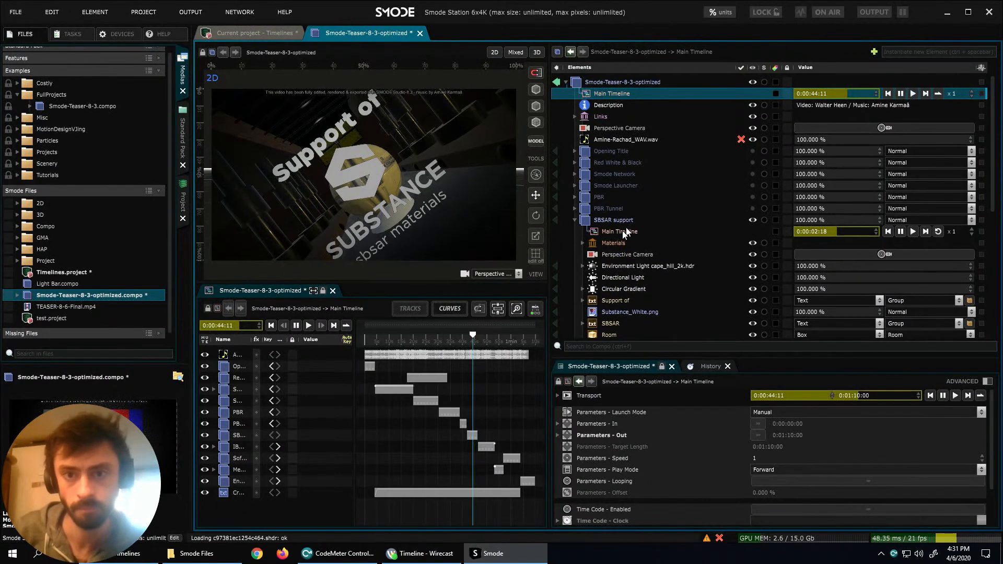
{"action": "left_click", "coordinate": [608, 232]}
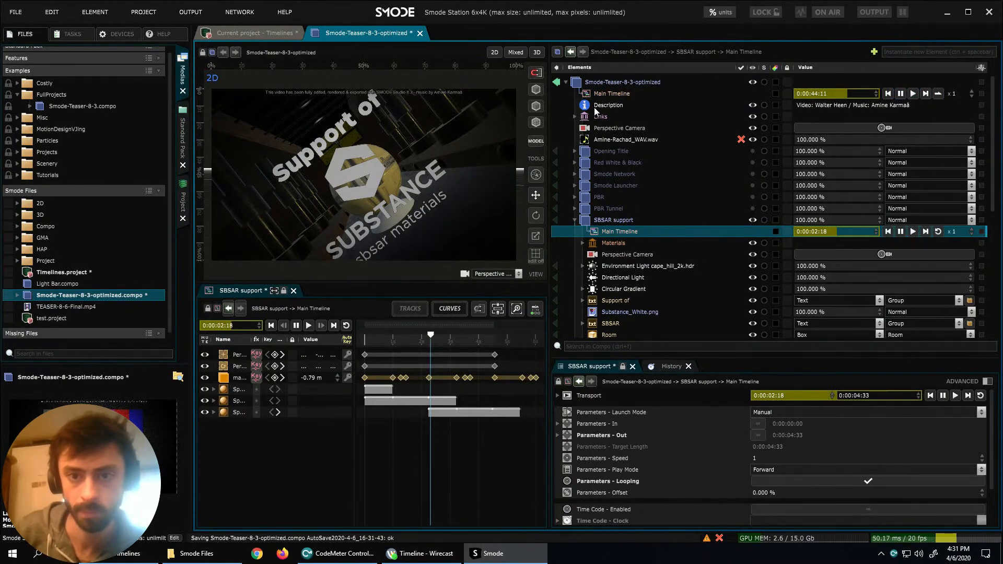
{"action": "left_click", "coordinate": [593, 82]}
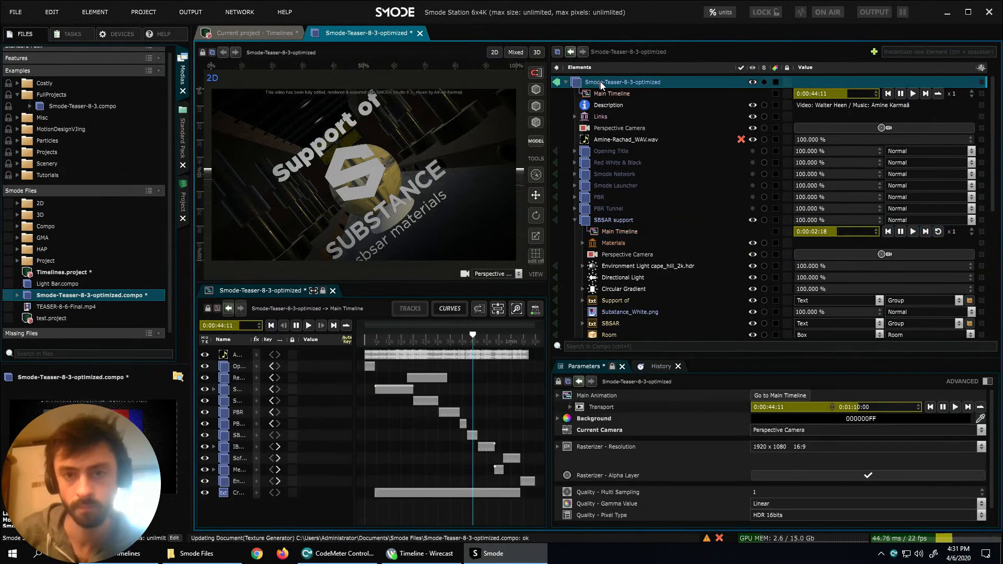
{"action": "left_click", "coordinate": [620, 231]}
{"action": "left_click", "coordinate": [615, 220]}
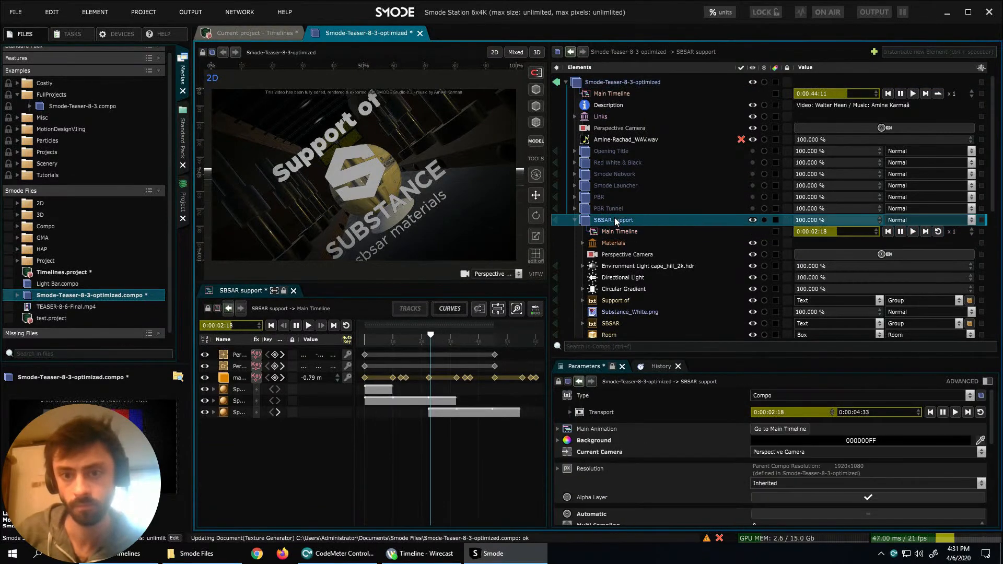
Review the teaser compo, its soundtrack file, and the launch modes and in/out parameters of its Main Timeline.
{"action": "left_click", "coordinate": [599, 82]}
{"action": "right_click", "coordinate": [598, 80]}
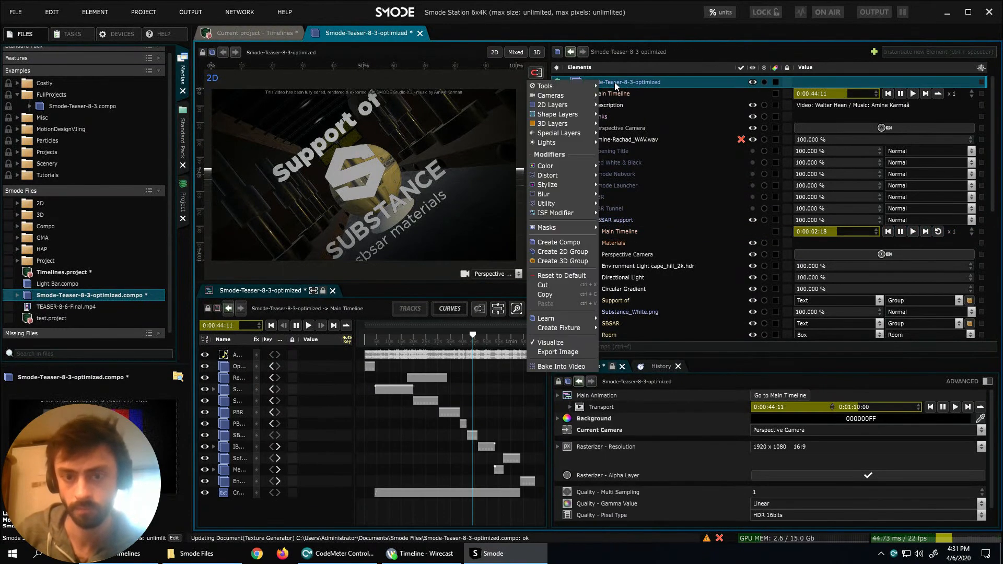
{"action": "left_click", "coordinate": [643, 144]}
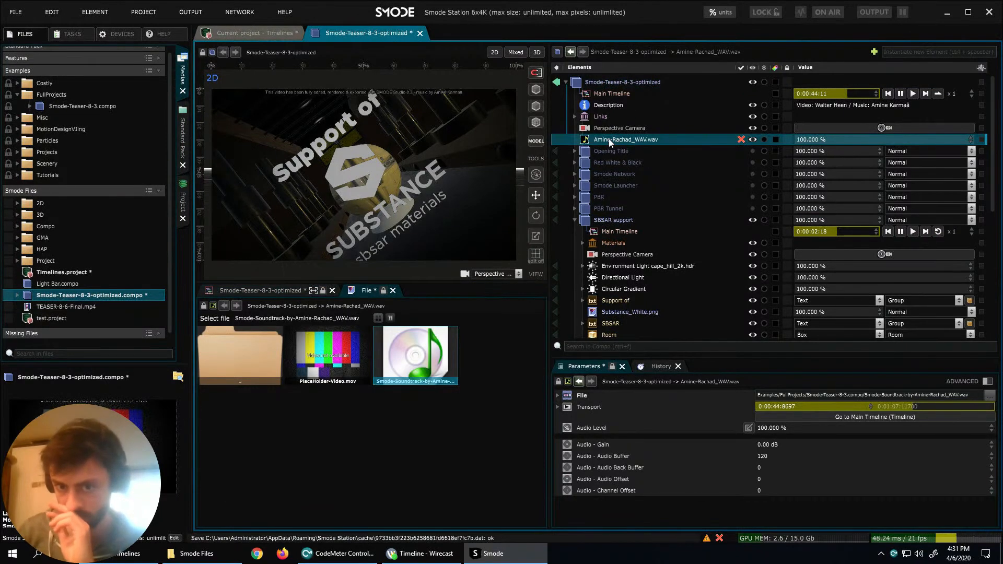
{"action": "left_click", "coordinate": [608, 94]}
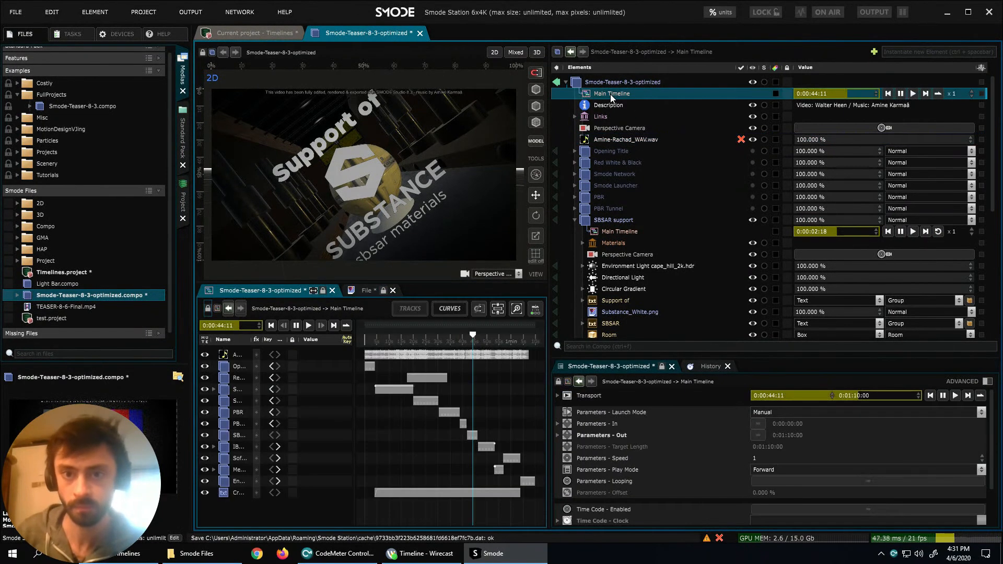
{"action": "left_click", "coordinate": [768, 410]}
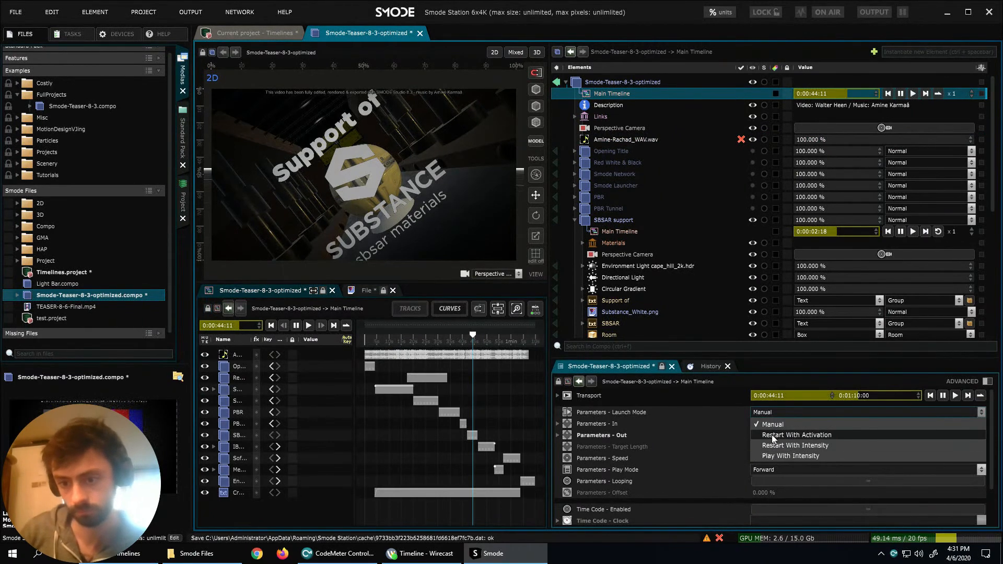
{"action": "left_click", "coordinate": [707, 434]}
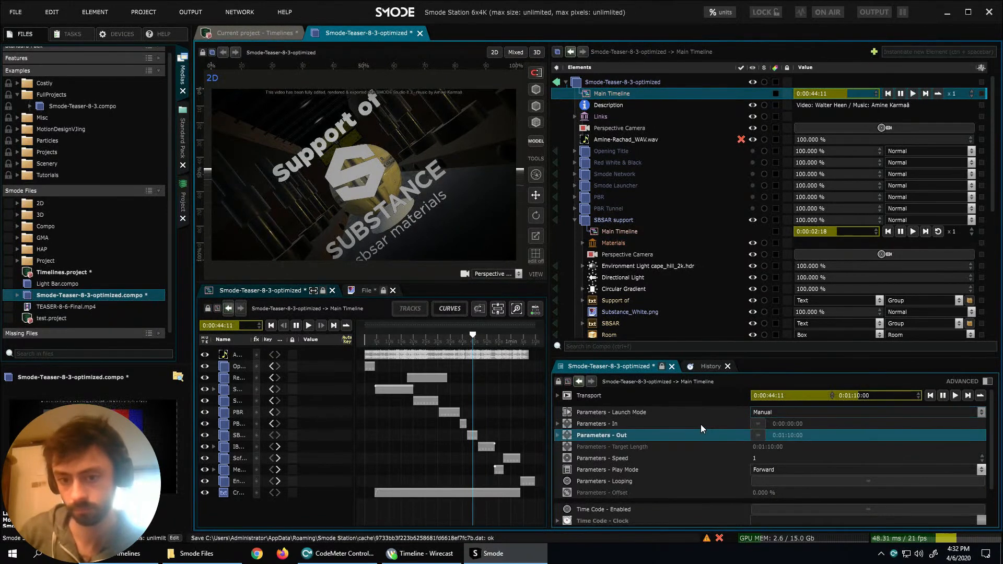
{"action": "left_click", "coordinate": [700, 424]}
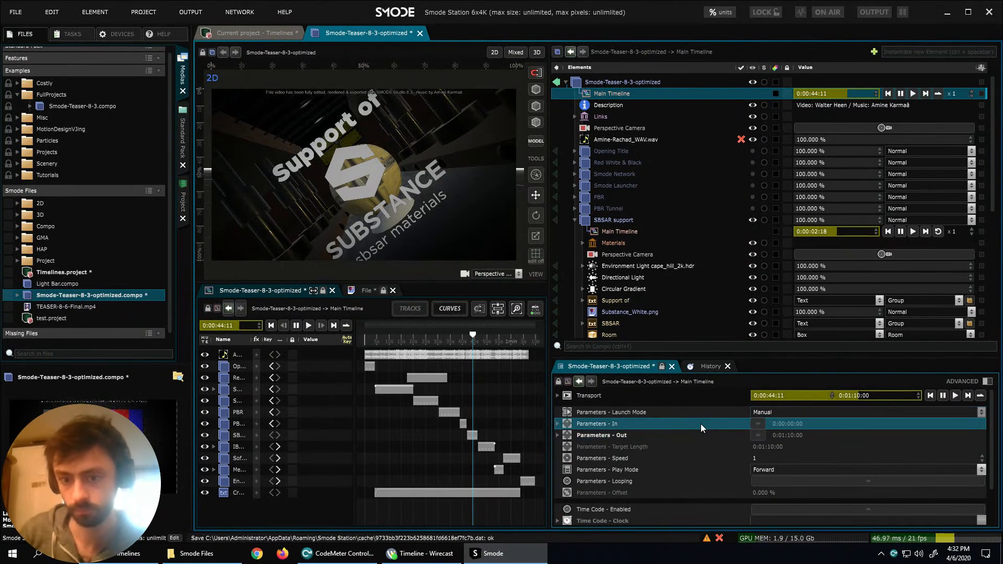
Set up a video export of the whole Smode-Teaser-8-3-optimized compo with a time base of 50.
{"action": "left_click", "coordinate": [585, 84]}
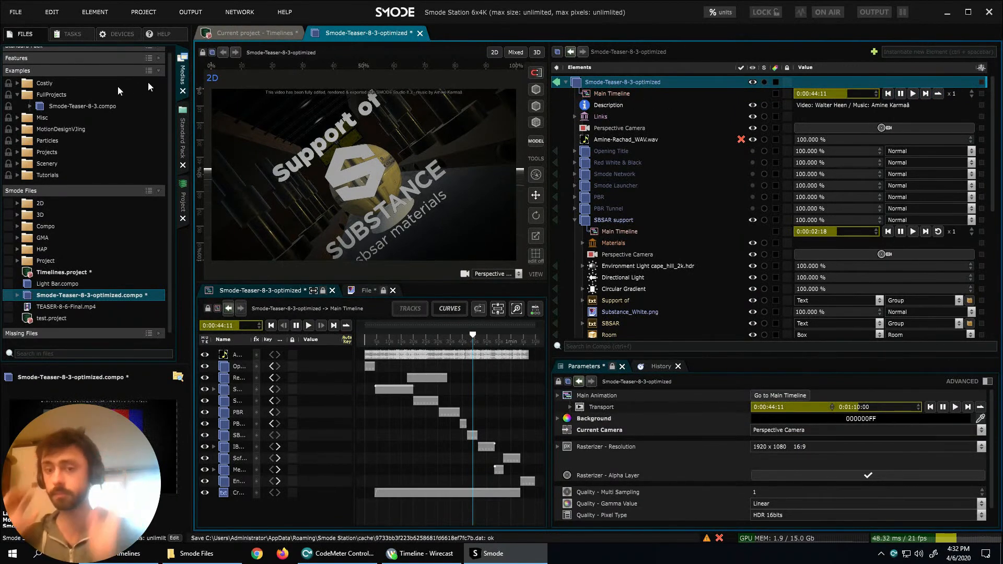
{"action": "left_click", "coordinate": [16, 12]}
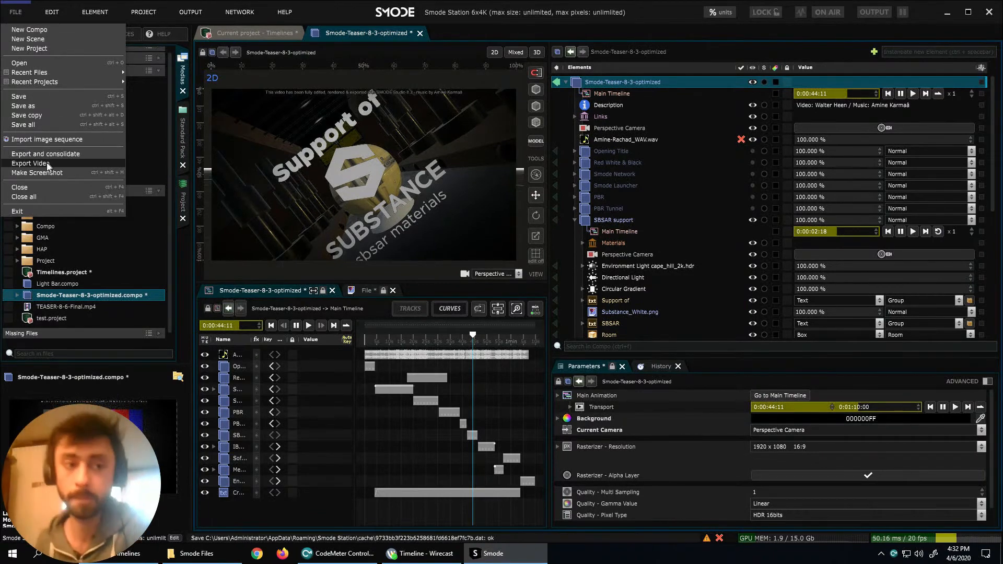
{"action": "left_click", "coordinate": [63, 164]}
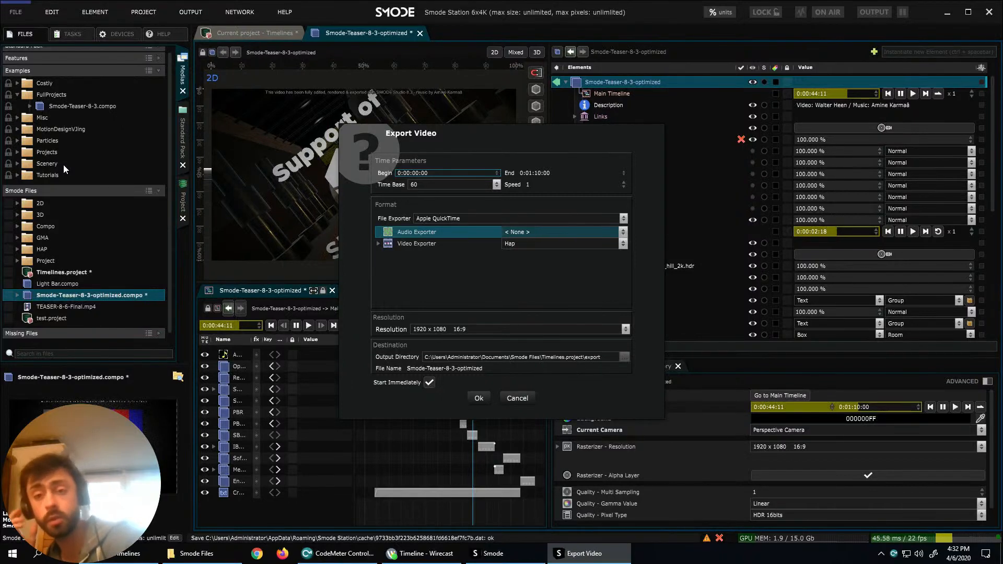
{"action": "left_click", "coordinate": [491, 186]}
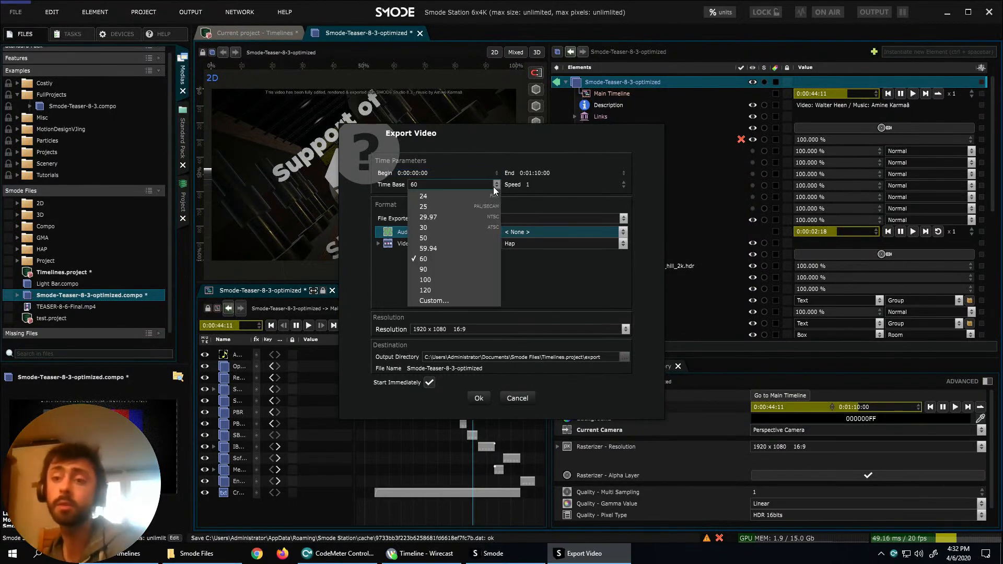
{"action": "left_click", "coordinate": [440, 238]}
Set the export's end time to 0:00:10:00, check the video exporter and start the export.
{"action": "left_click", "coordinate": [555, 170]}
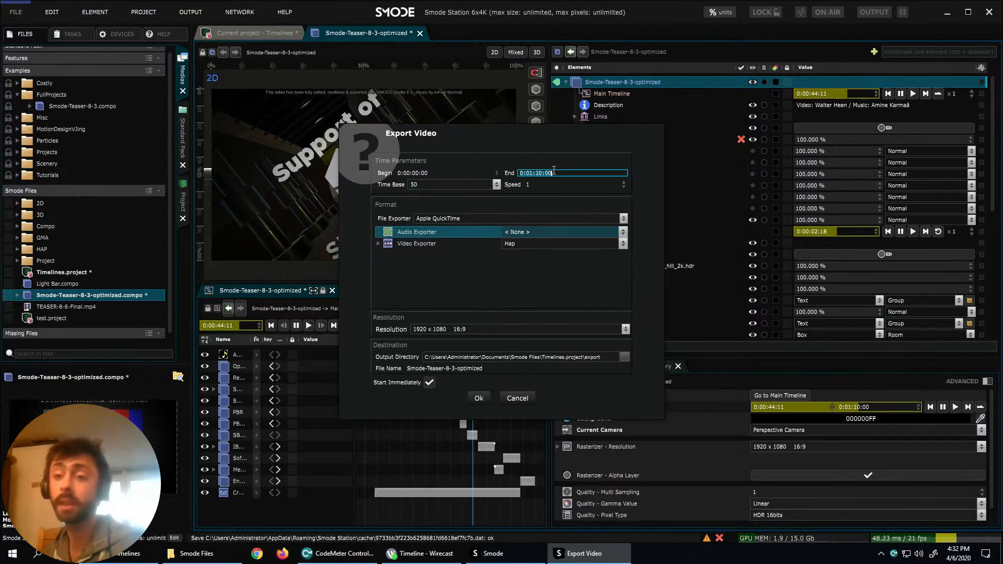
{"action": "type", "text": "10"}
{"action": "key", "text": "Return"}
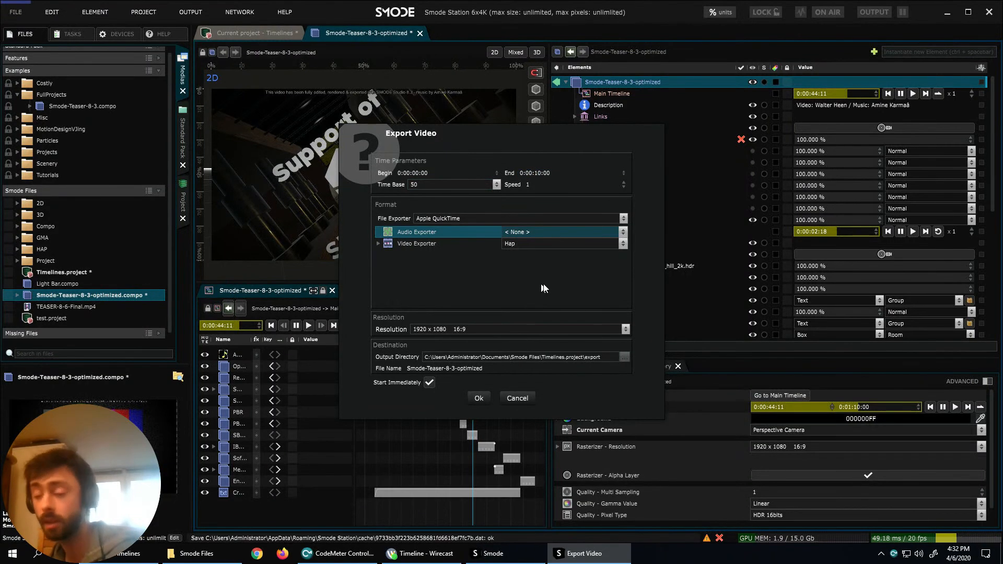
{"action": "left_click", "coordinate": [378, 243]}
{"action": "left_click", "coordinate": [377, 243]}
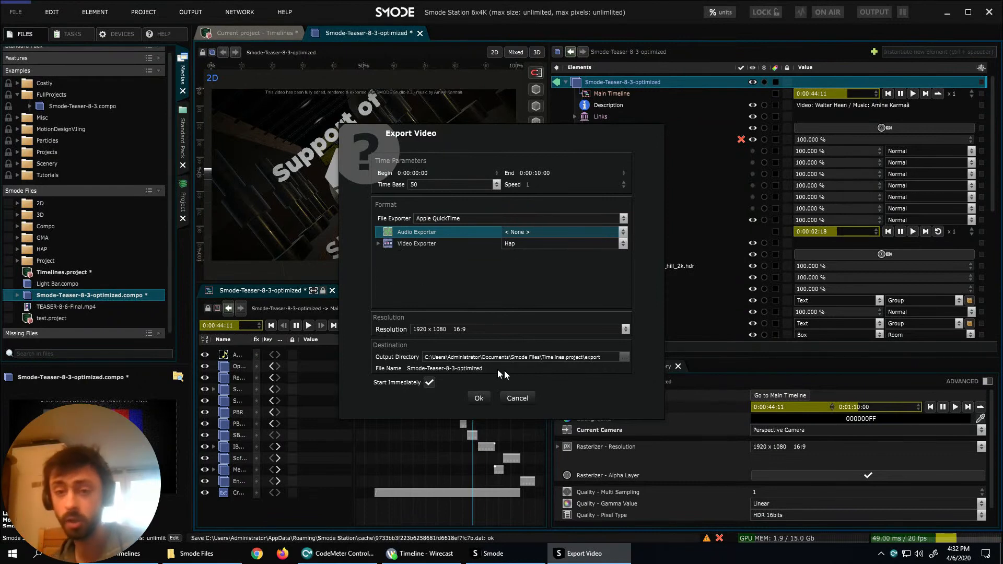
{"action": "left_click", "coordinate": [478, 399]}
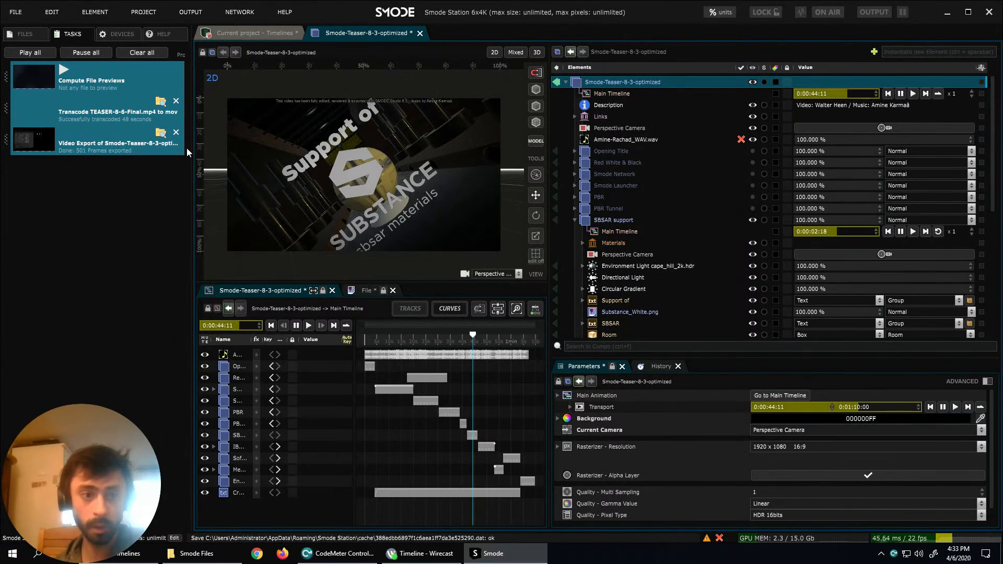
Show the exported Smode-Teaser-8-3-optimized.mov in its folder and check the options available for the file.
{"action": "left_click", "coordinate": [160, 135]}
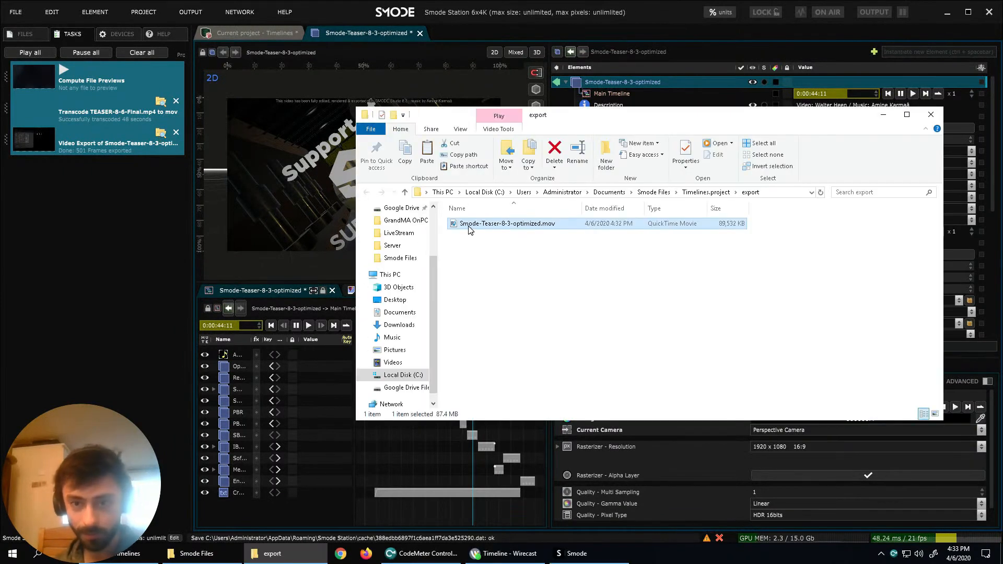
{"action": "left_click", "coordinate": [468, 225]}
{"action": "left_click", "coordinate": [512, 303]}
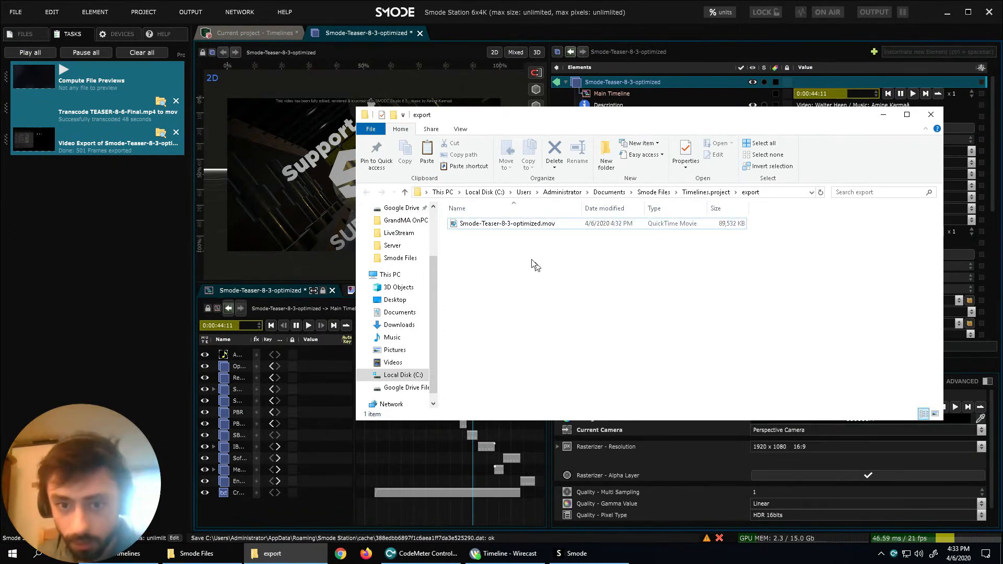
{"action": "right_click", "coordinate": [515, 224]}
{"action": "left_click", "coordinate": [563, 257]}
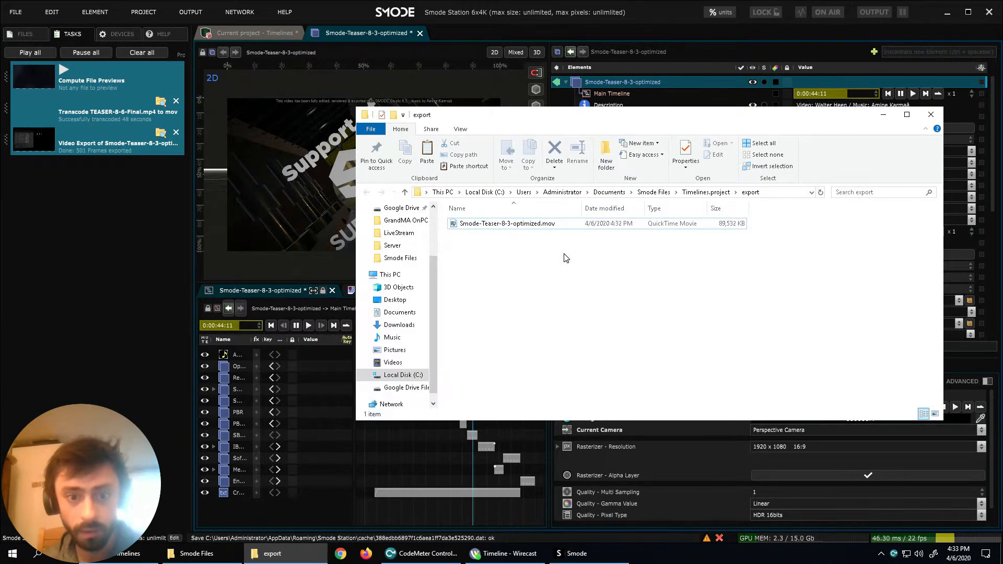
Search the computer for VLC, and return to Smode.
{"action": "left_click", "coordinate": [14, 555]}
{"action": "type", "text": "vlc&&"}
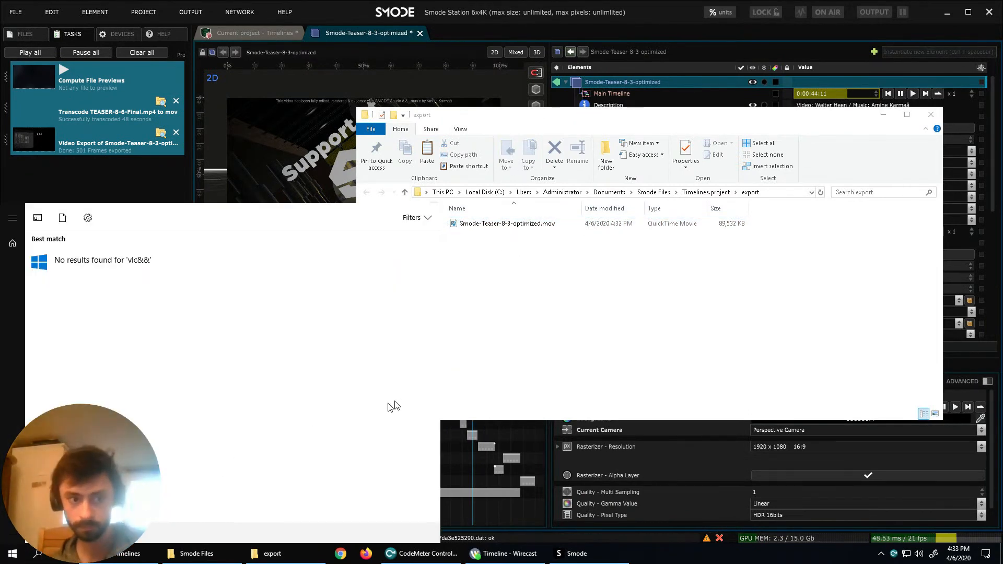
{"action": "left_click", "coordinate": [582, 287]}
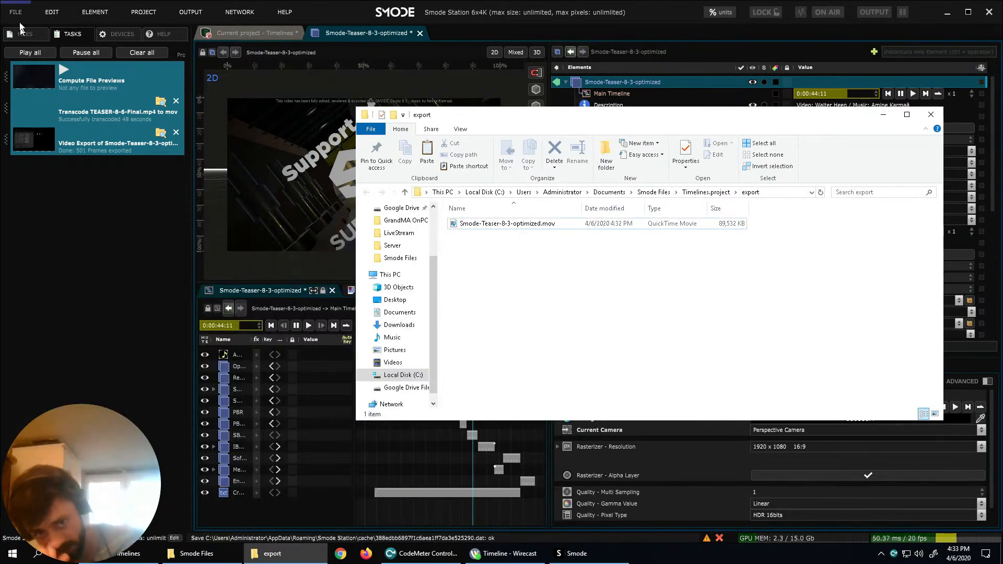
{"action": "left_click", "coordinate": [352, 9]}
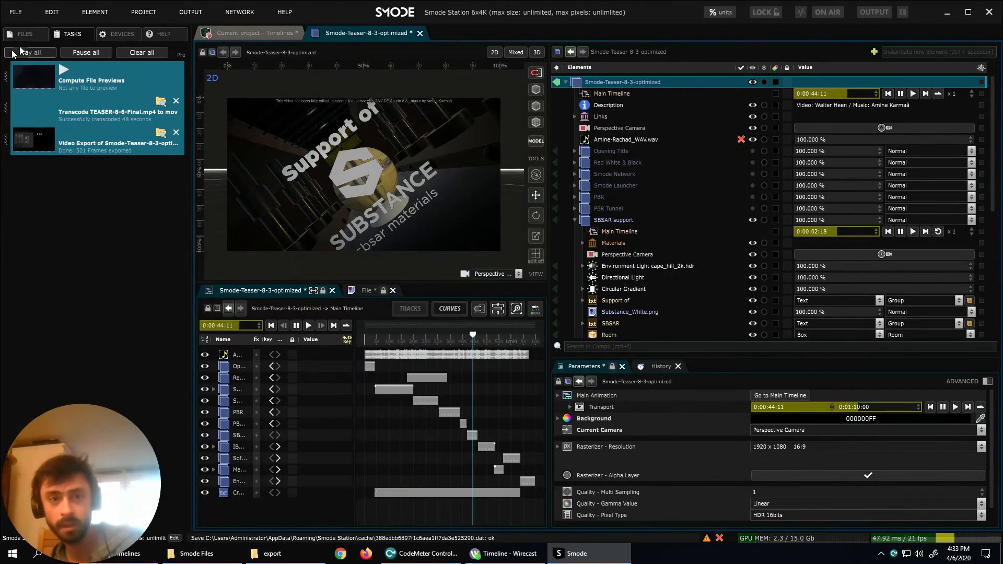
Add the exported Smode-Teaser-8-3-optimized.mov to the Show of the Timelines project and make it play standalone.
{"action": "left_click", "coordinate": [21, 33]}
{"action": "left_click", "coordinate": [277, 34]}
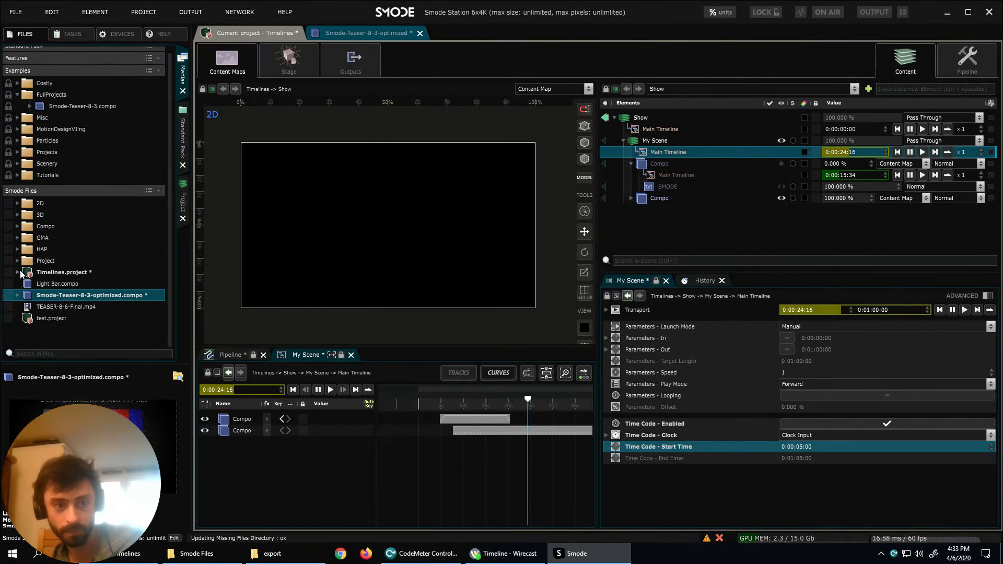
{"action": "left_click", "coordinate": [17, 272]}
{"action": "left_click", "coordinate": [30, 283]}
{"action": "left_click_drag", "start_coordinate": [61, 301], "coordinate": [668, 216]}
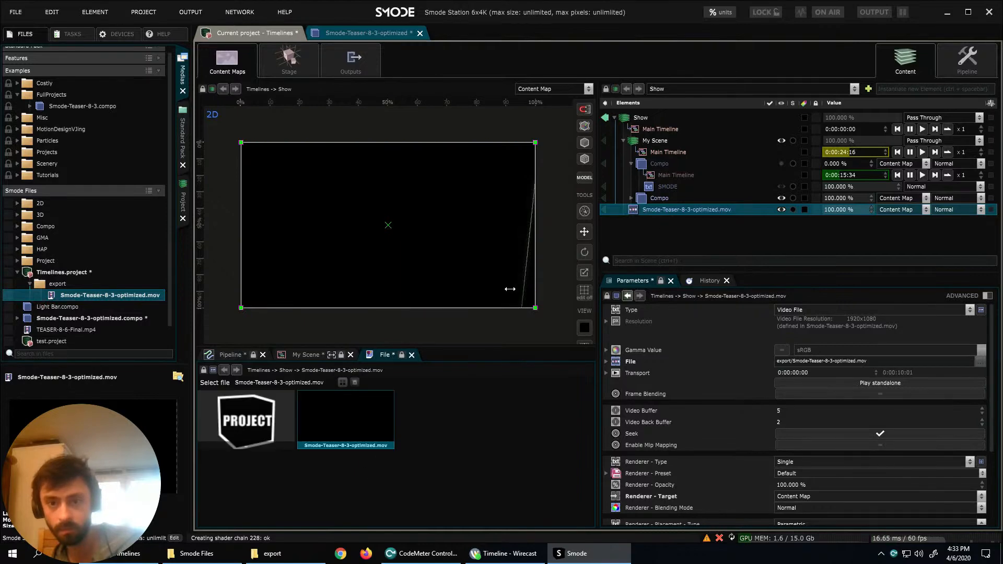
{"action": "left_click", "coordinate": [865, 382]}
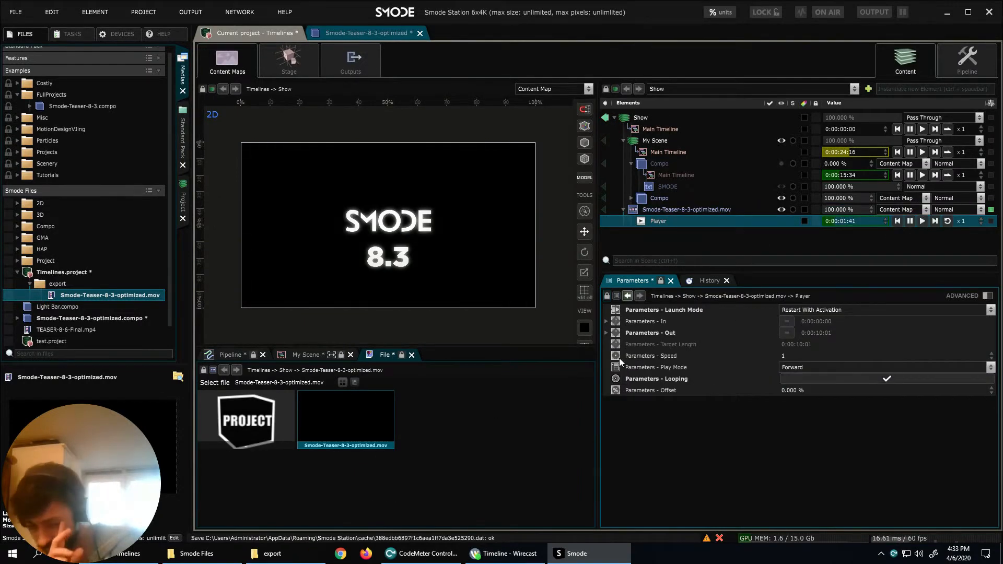